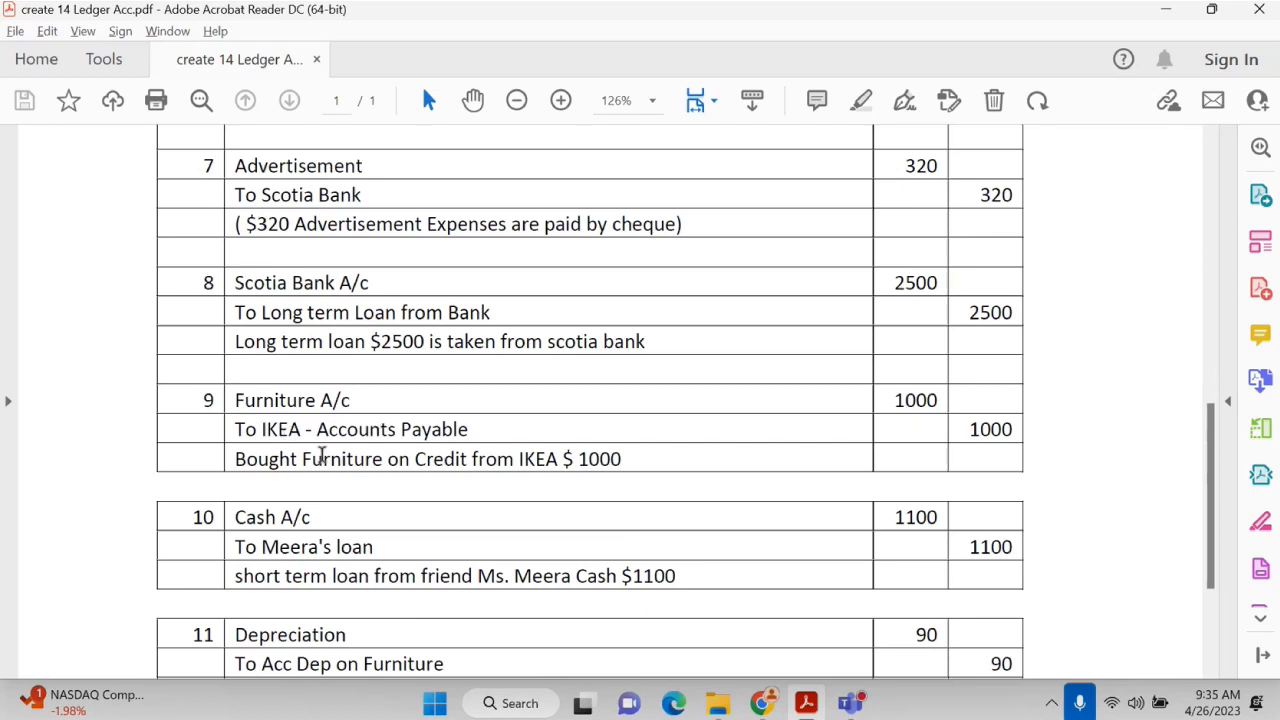
Review journal transactions 6 to 10 in the ledger PDF, selecting the IKEA accounts payable line and the short-term loan entry.
scroll(460, 458, "up", 2)
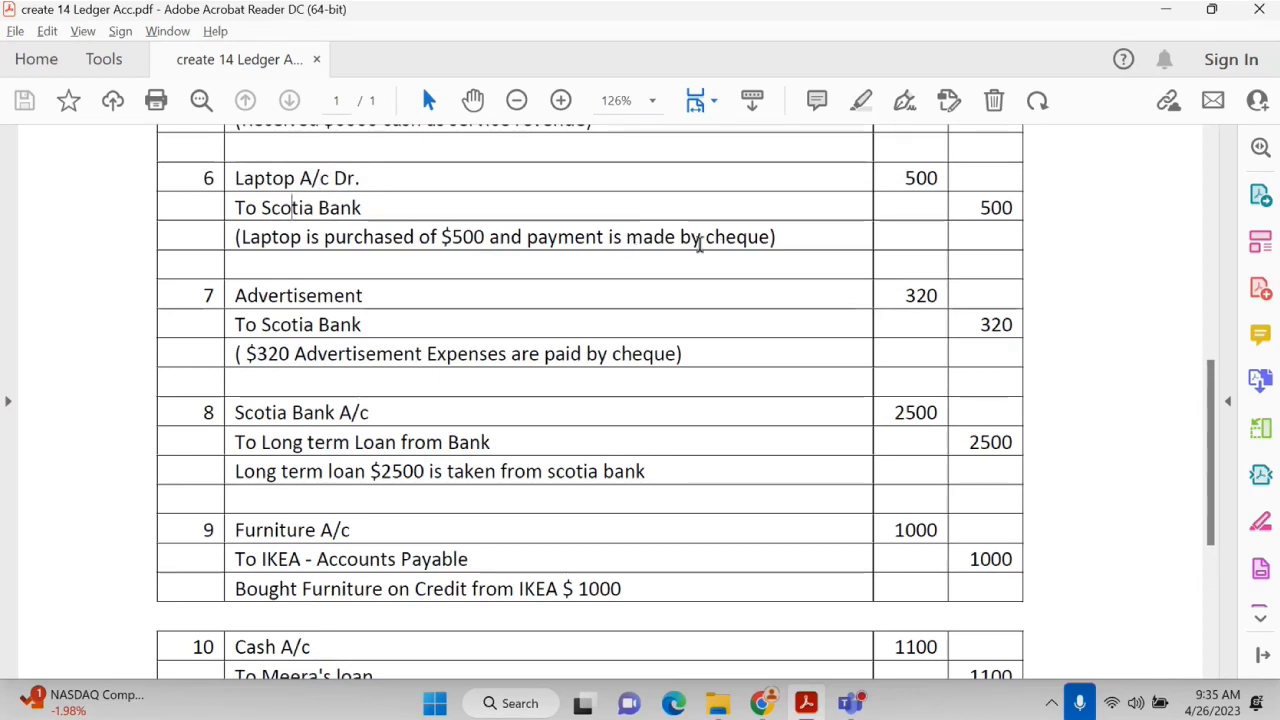
scroll(700, 243, "down", 1)
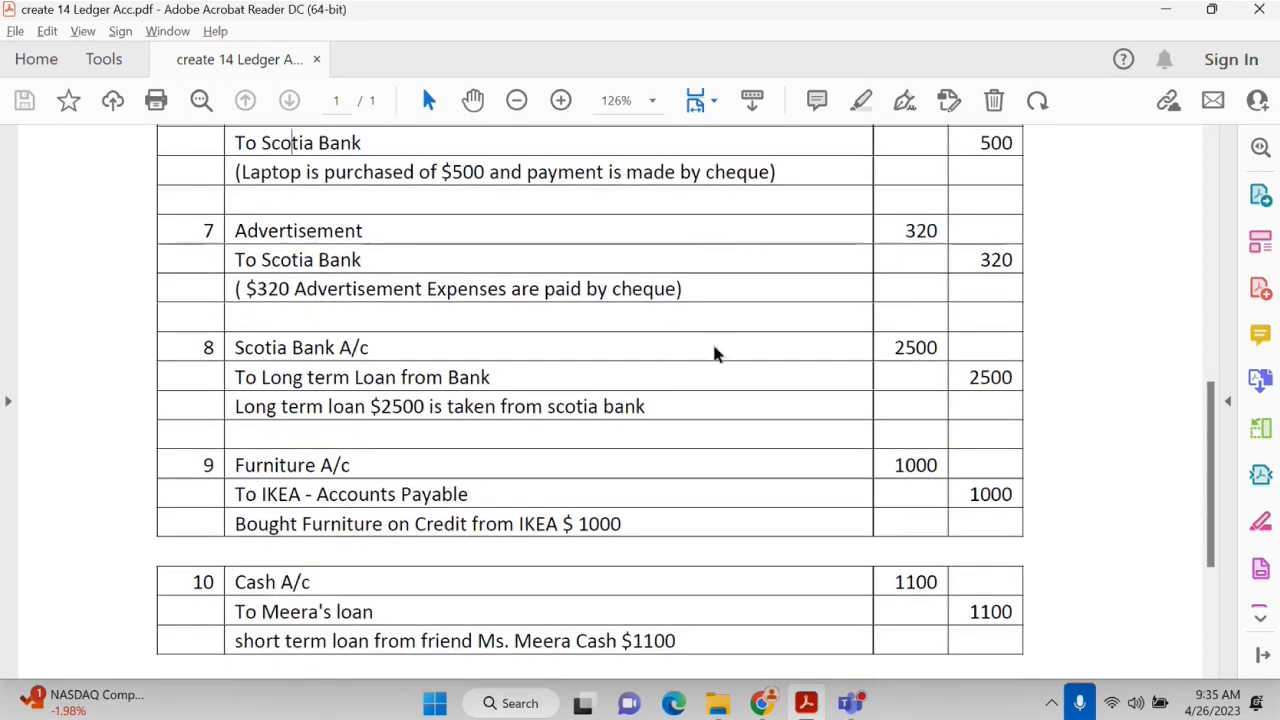
scroll(230, 494, "down", 1)
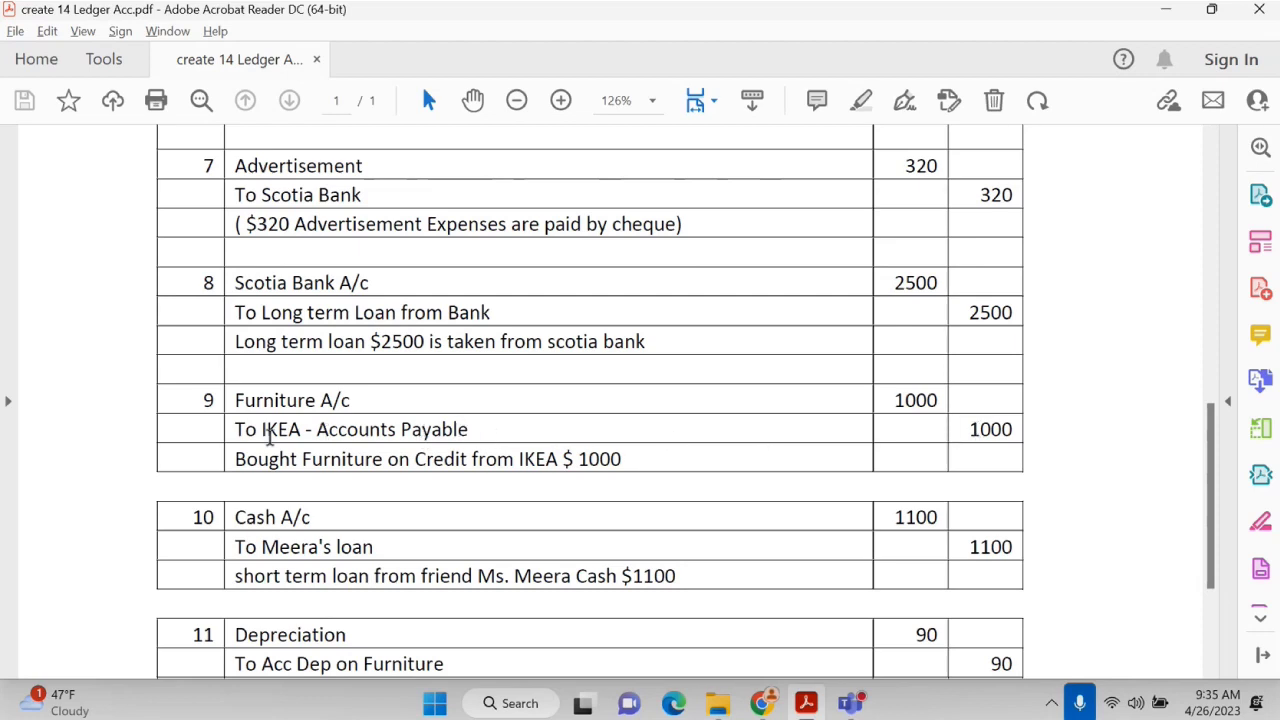
left_click_drag(240, 429, 468, 432)
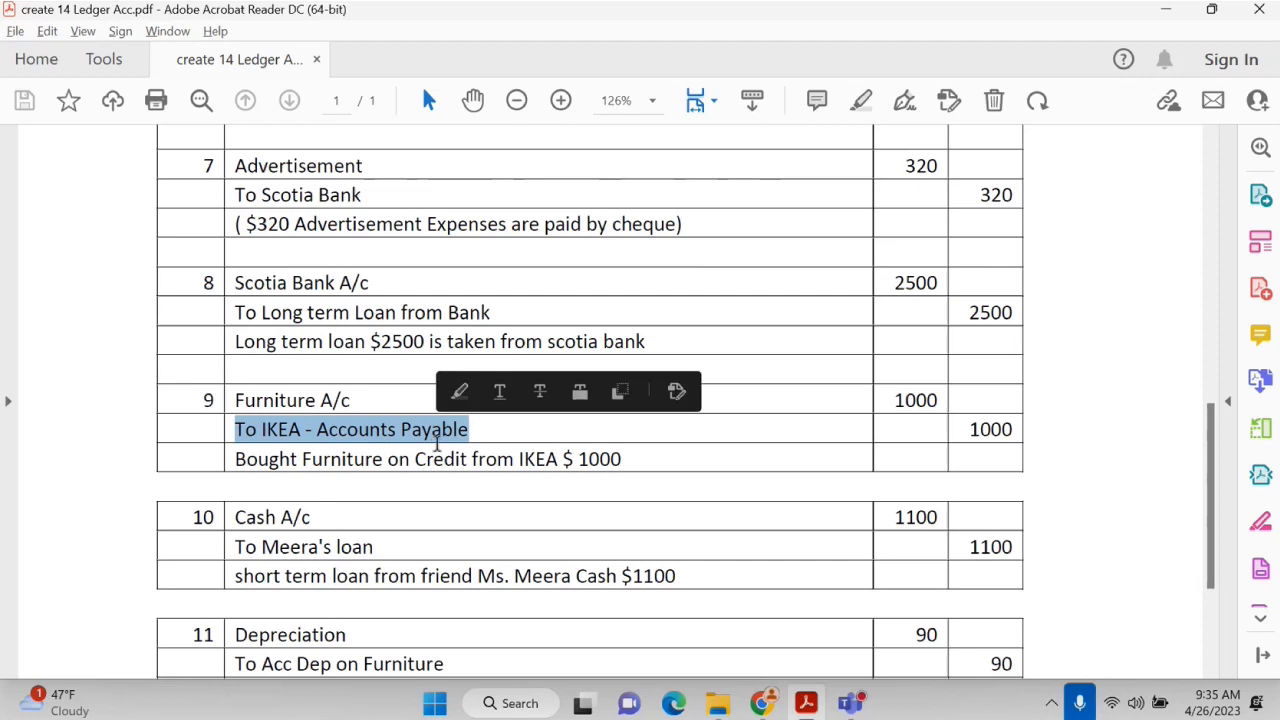
scroll(434, 484, "down", 1)
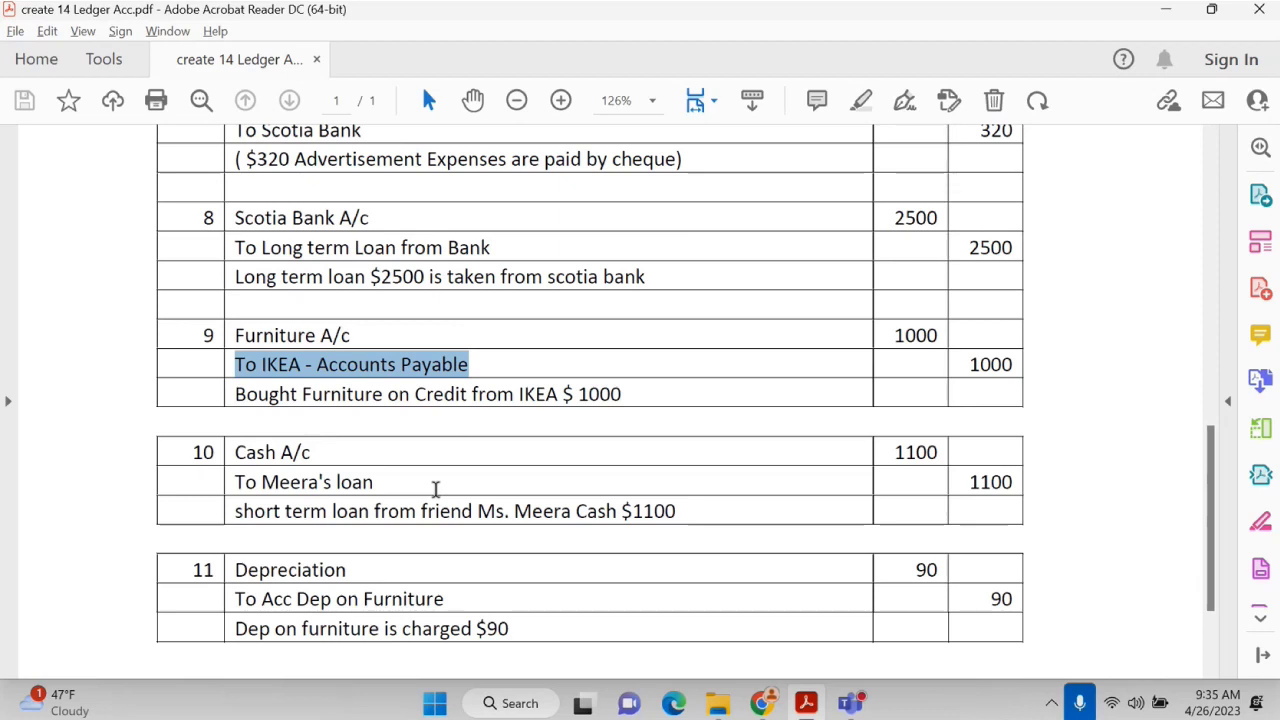
scroll(436, 488, "down", 1)
scroll(297, 447, "down", 1)
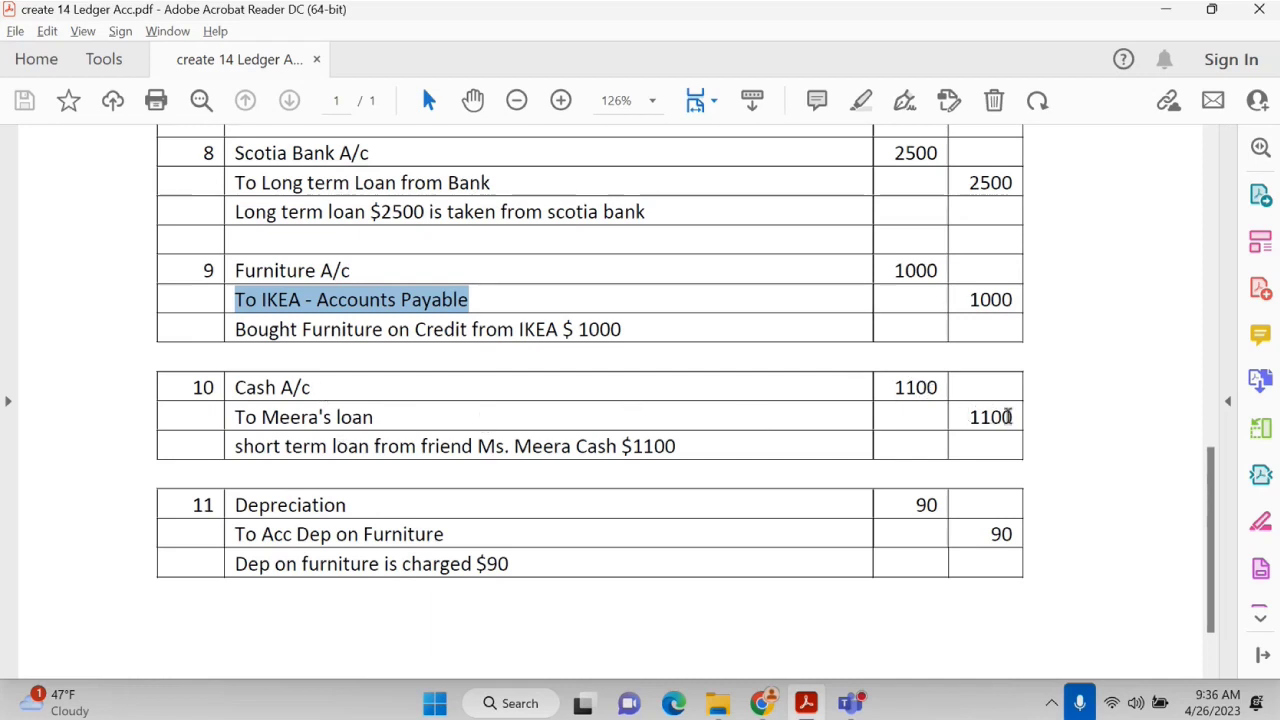
left_click_drag(980, 414, 1025, 430)
left_click(305, 432)
left_click_drag(263, 391, 405, 422)
left_click(405, 422)
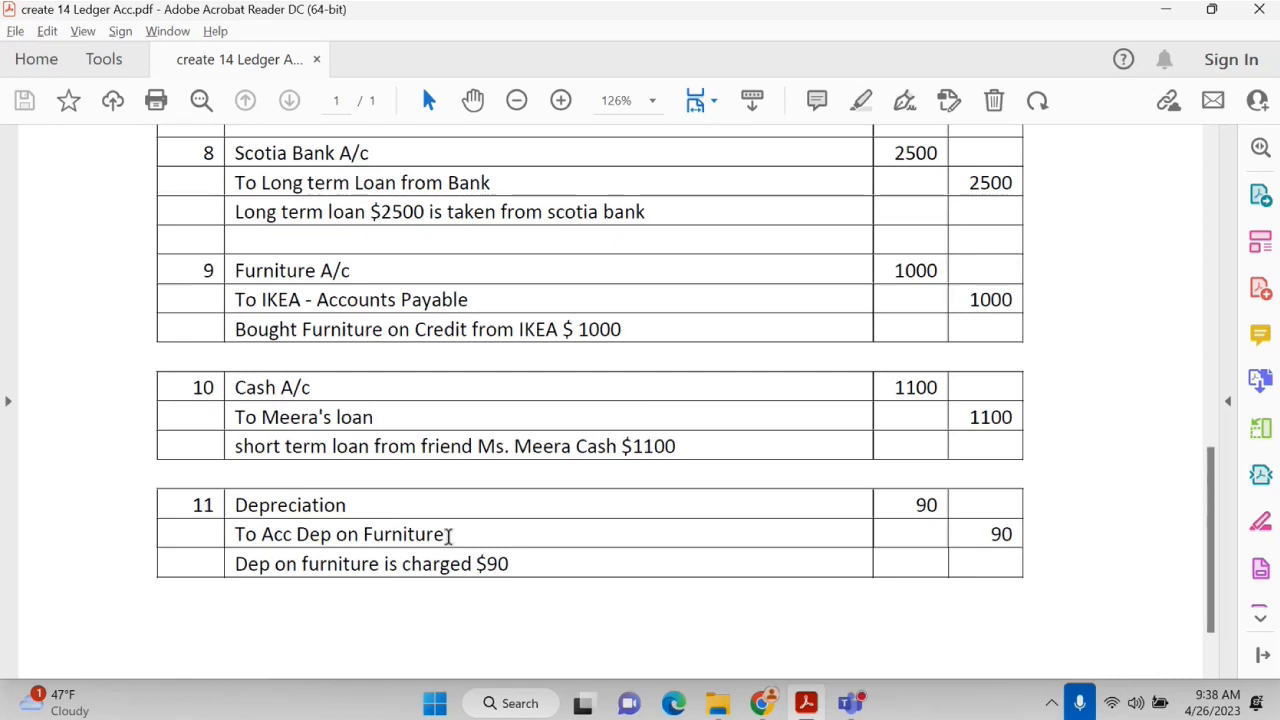
Examine transaction 11, selecting the accumulated depreciation on furniture account and its credit amount, and return to the first transaction.
left_click_drag(259, 534, 430, 540)
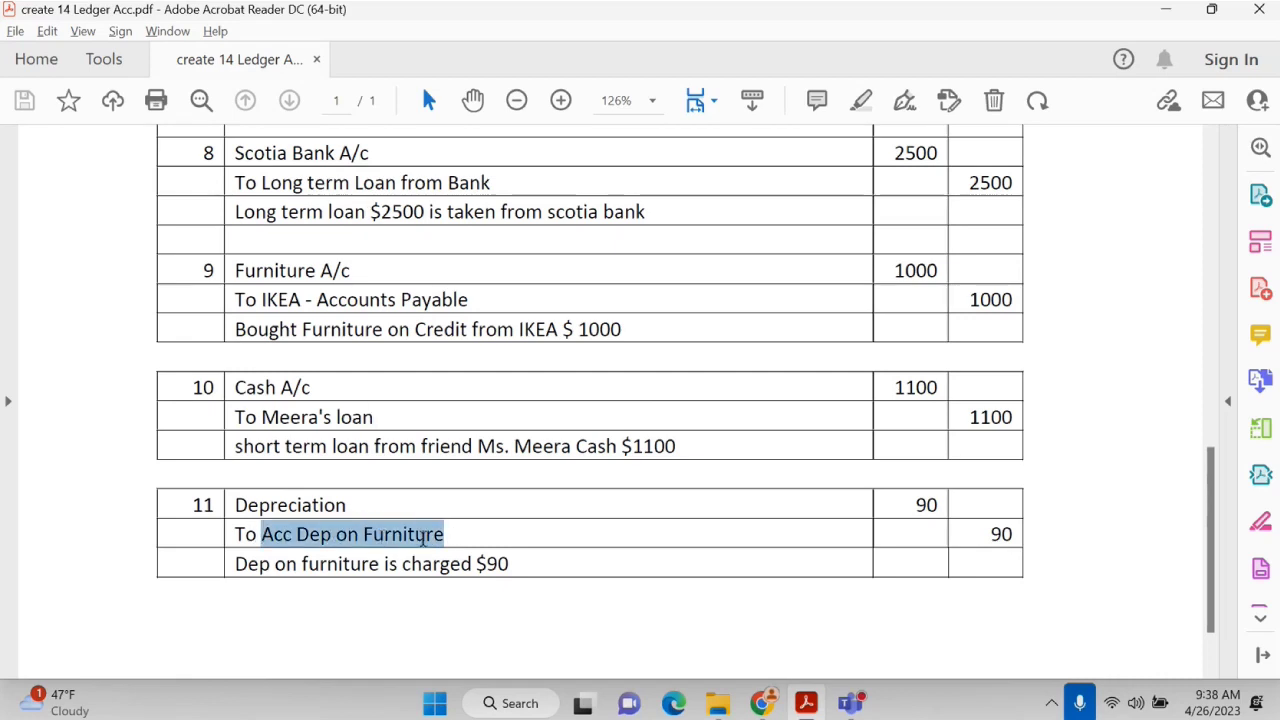
left_click(1011, 534)
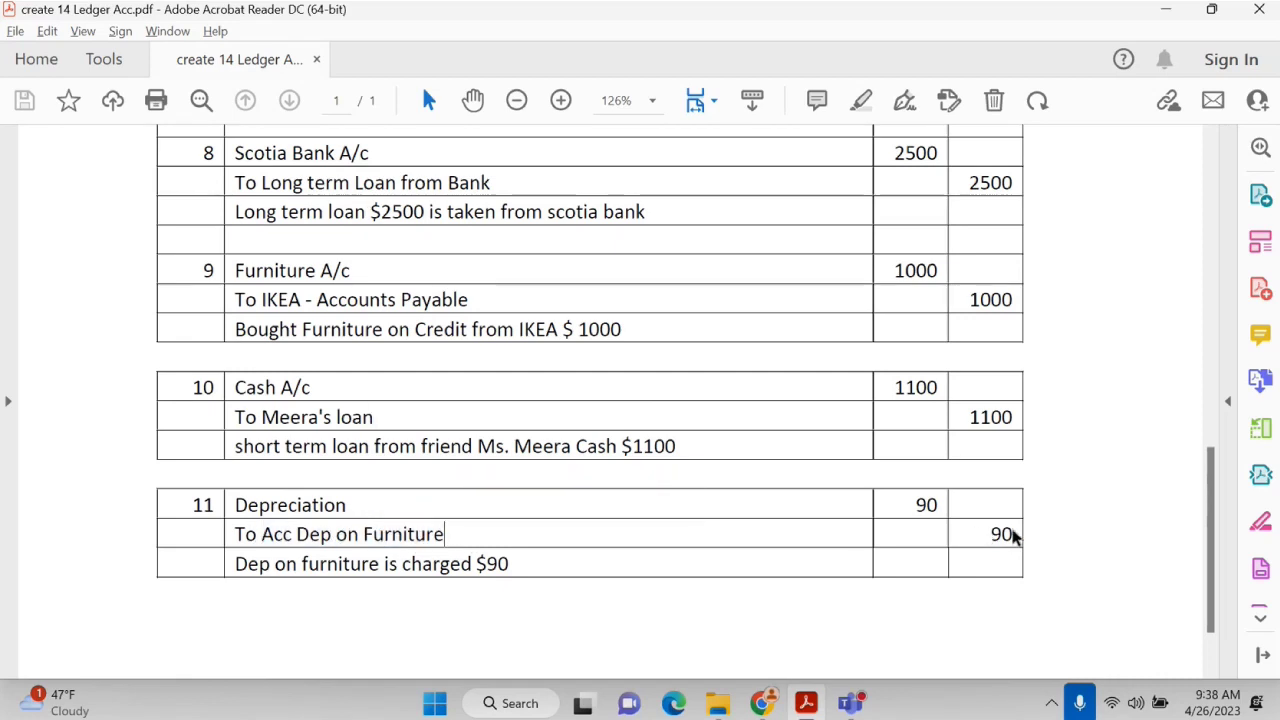
left_click_drag(989, 534, 1020, 531)
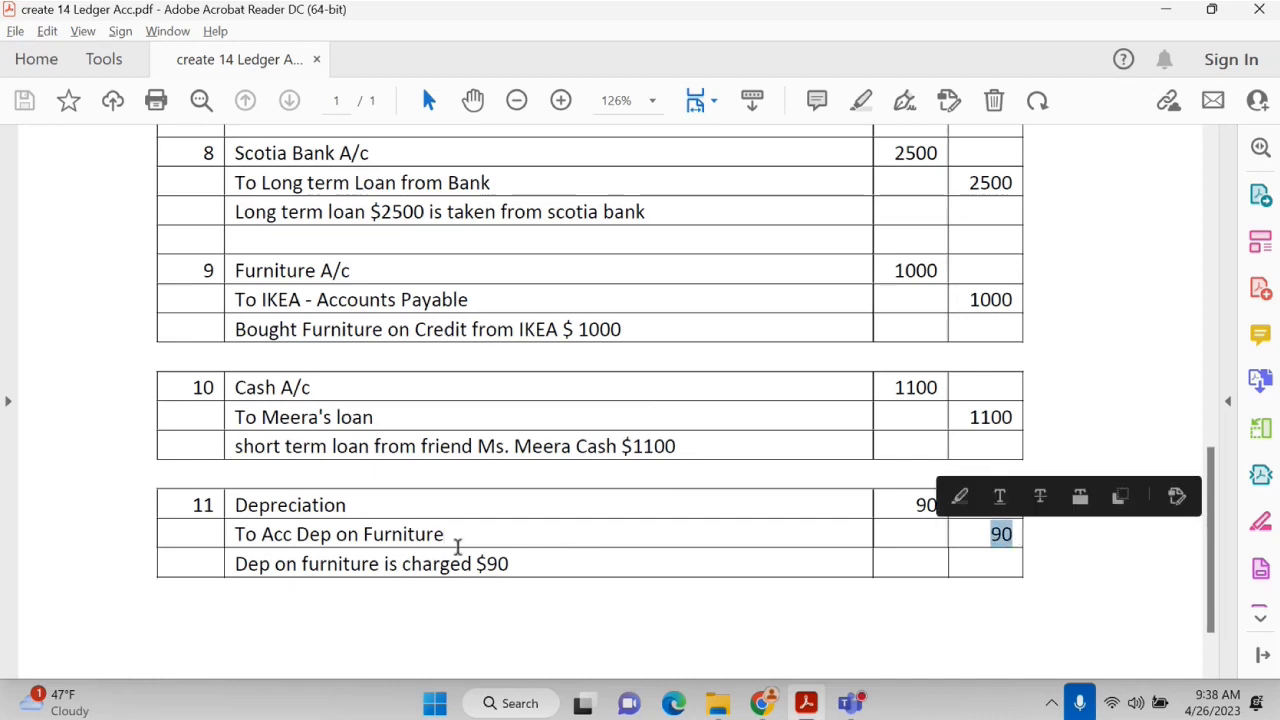
left_click(487, 563)
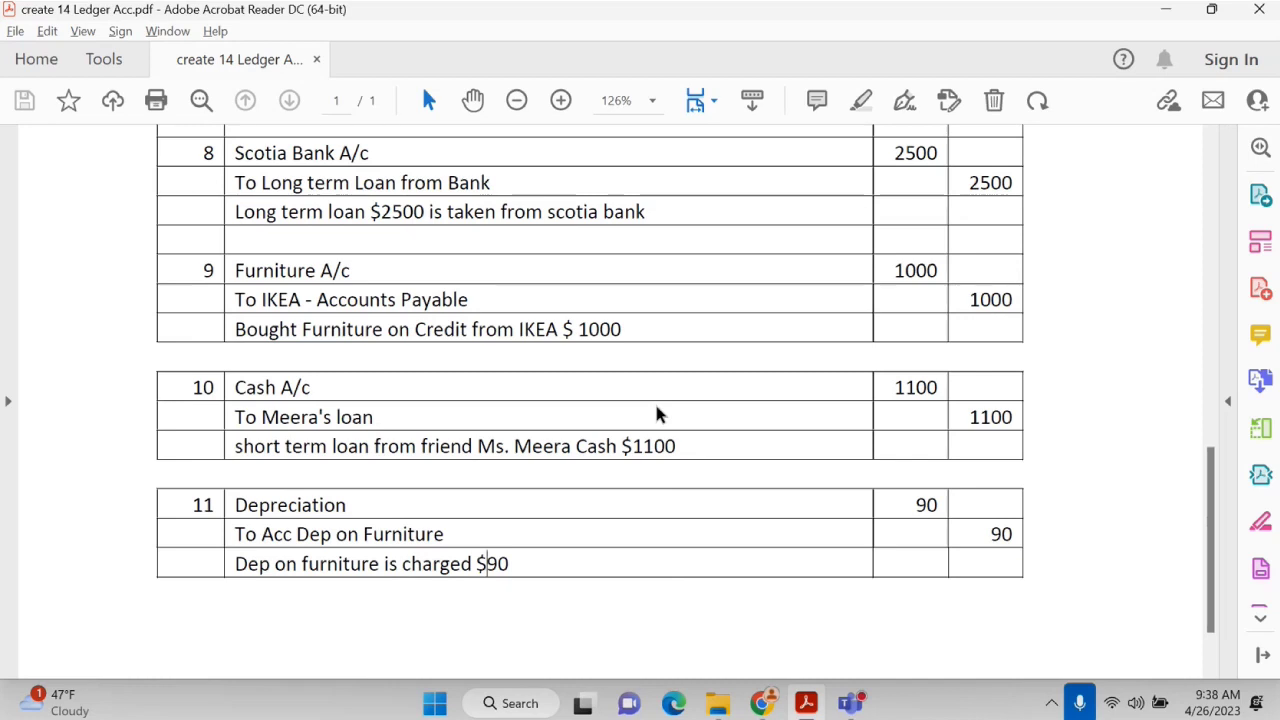
scroll(657, 414, "up", 15)
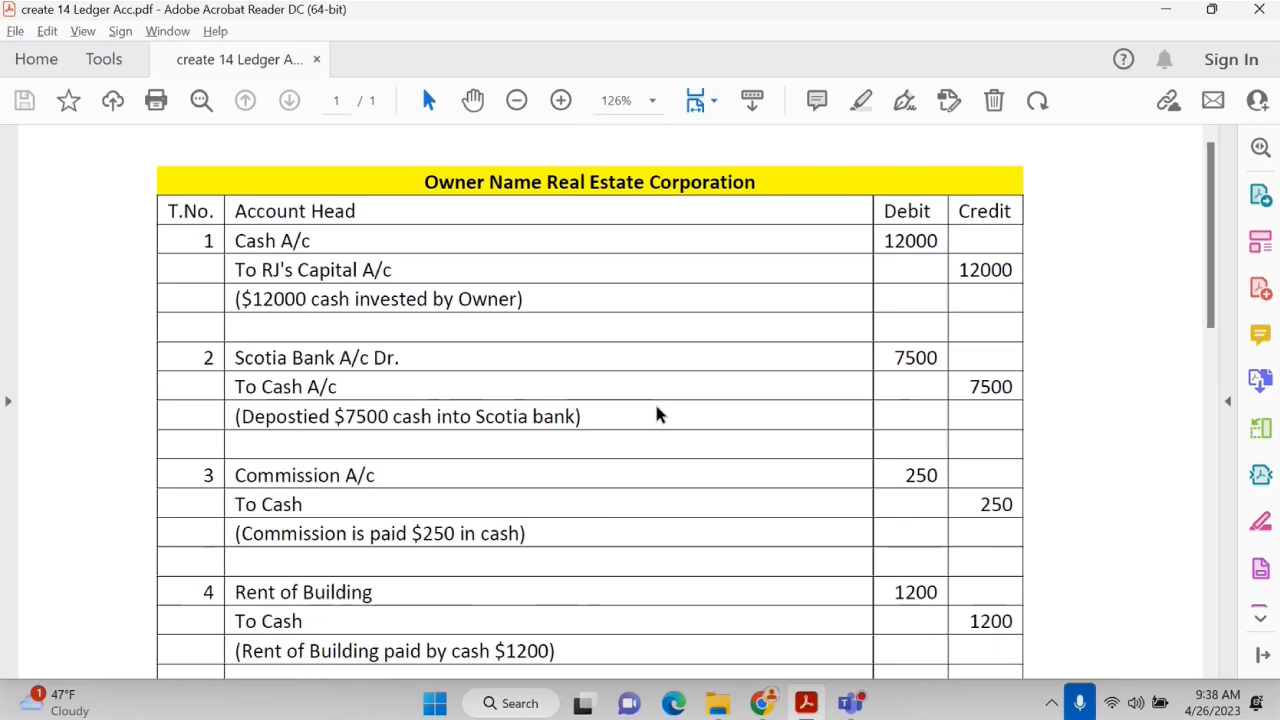
Switch to QuickBooks in the browser, open the chart of accounts and look through the existing accounts.
key("alt+Tab")
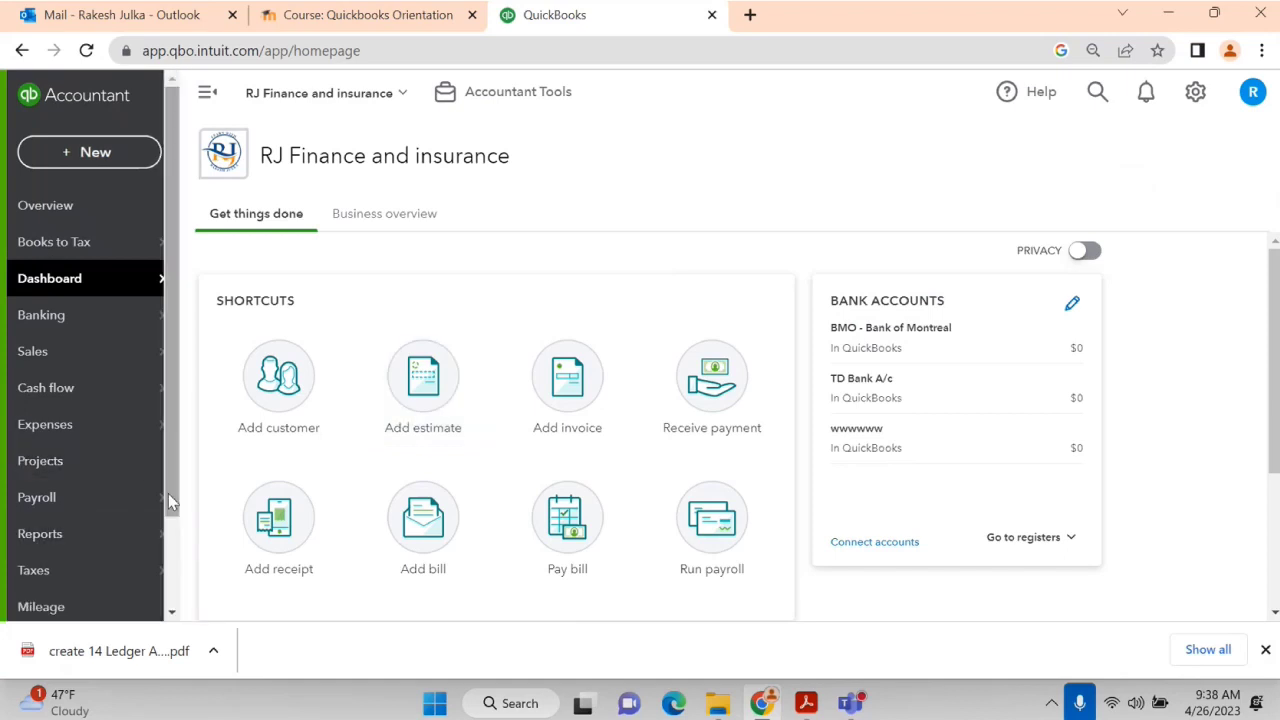
scroll(112, 440, "down", 1)
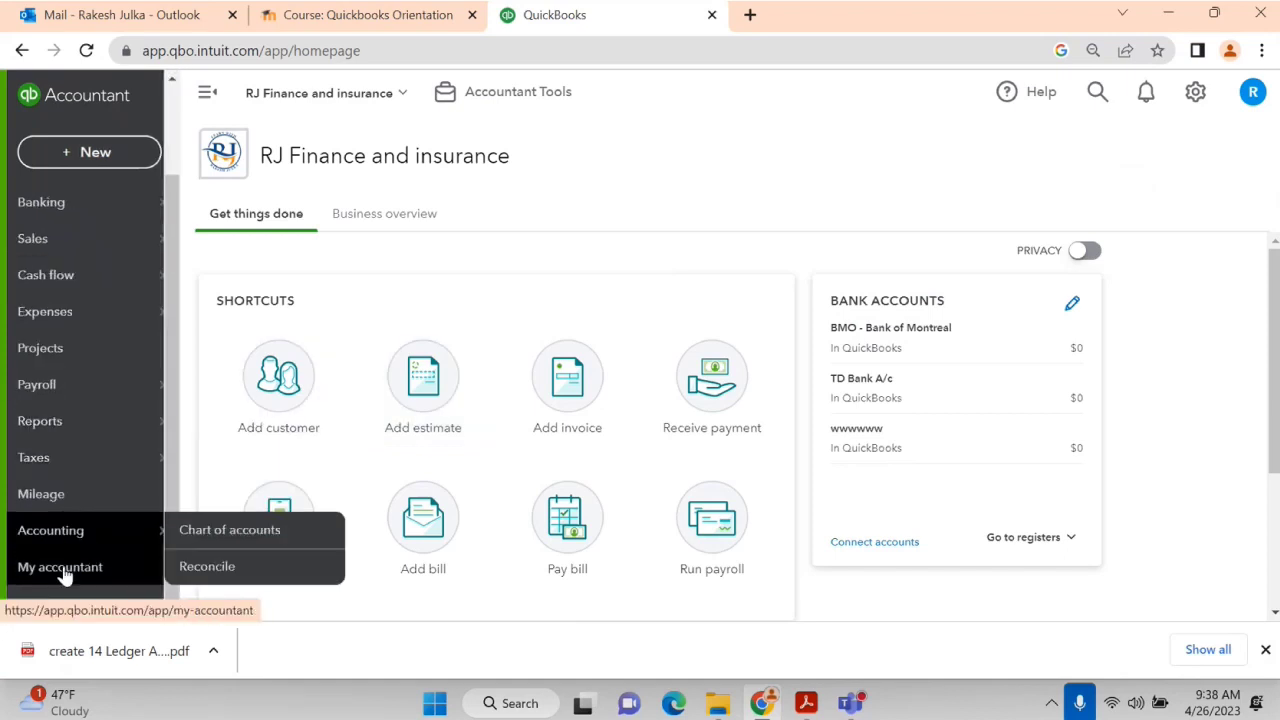
left_click(271, 535)
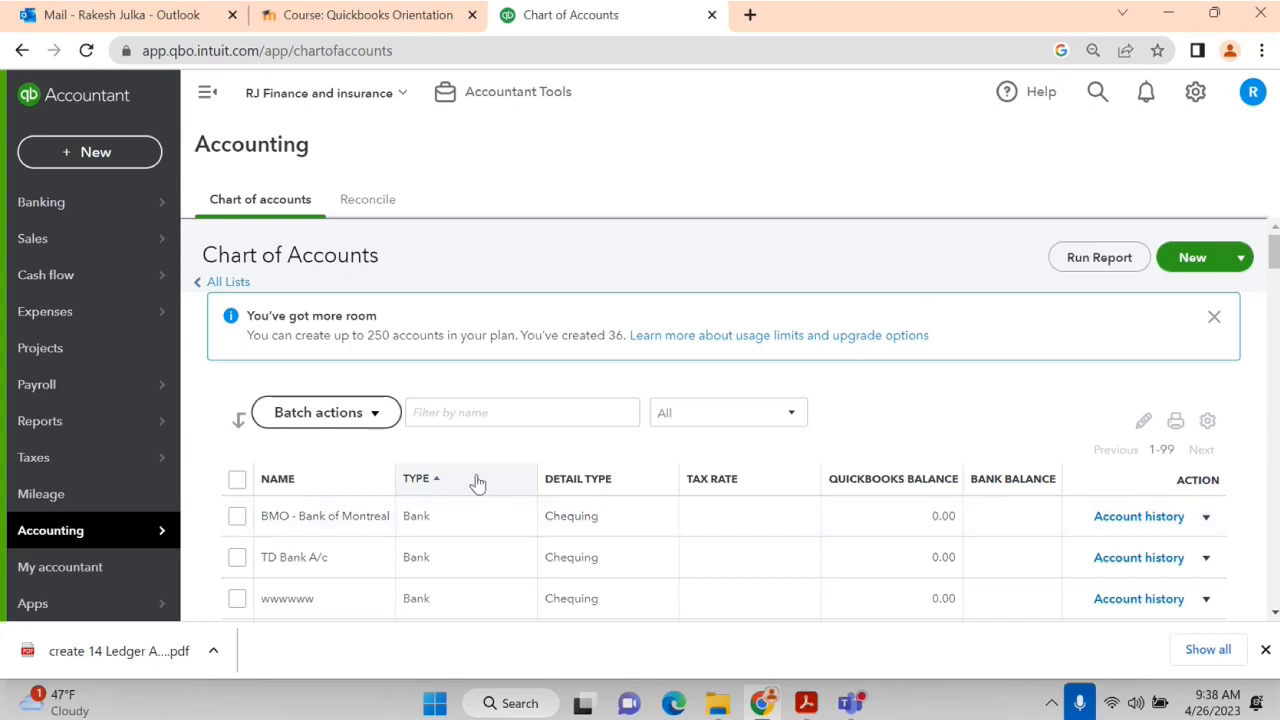
scroll(515, 497, "down", 10)
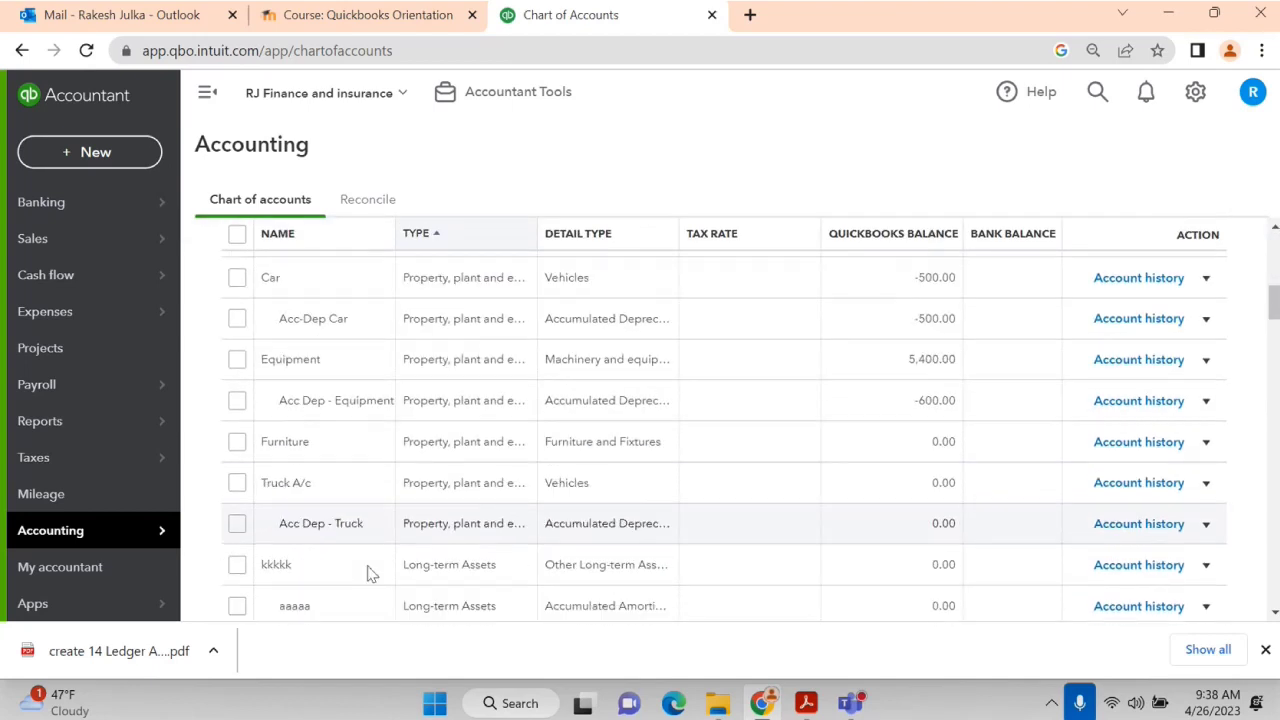
scroll(350, 487, "down", 3)
scroll(350, 487, "up", 10)
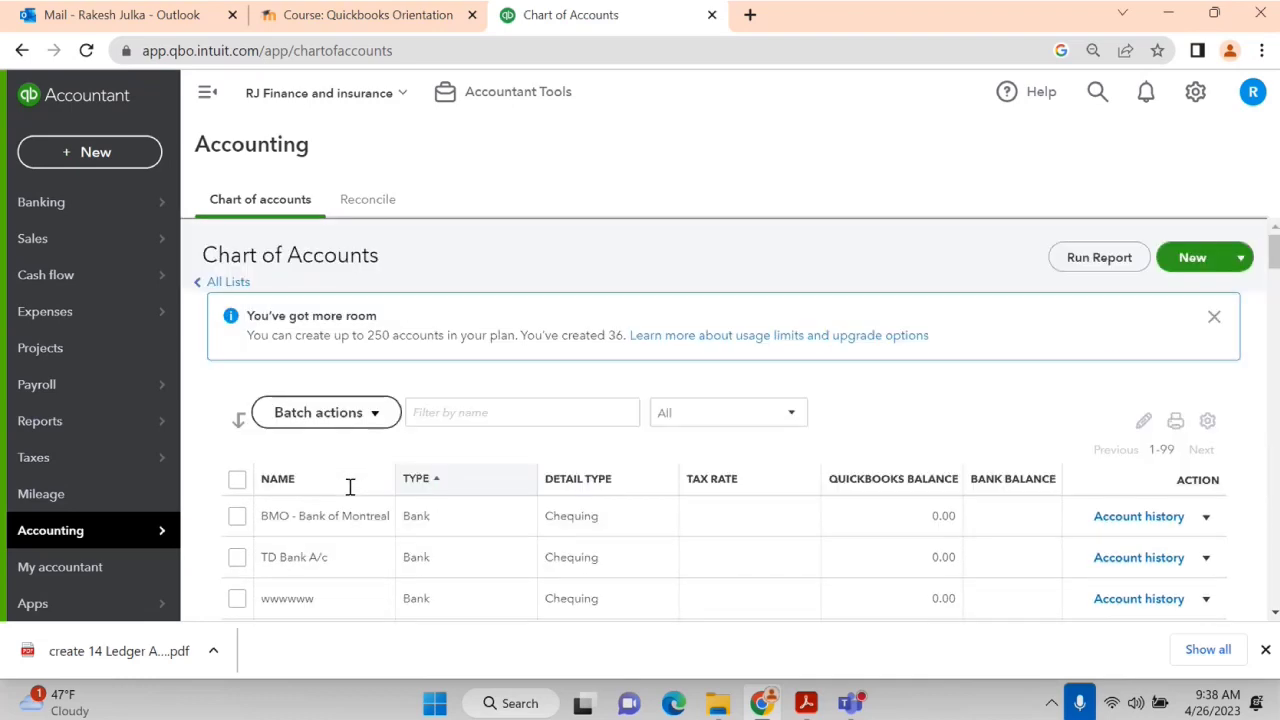
Check the Cash A/c line of transaction 1 in the ledger PDF and return to the QuickBooks chart of accounts.
key("alt+Tab")
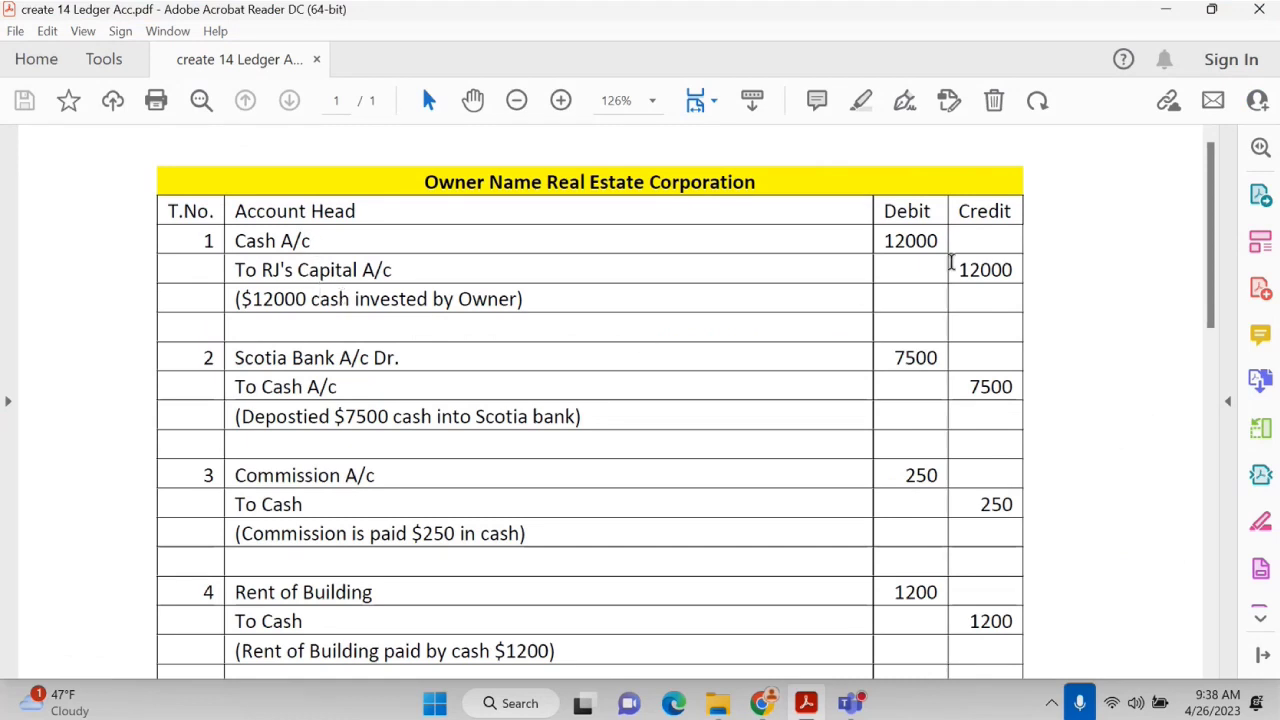
left_click_drag(244, 240, 332, 252)
left_click(362, 248)
key("alt+Tab")
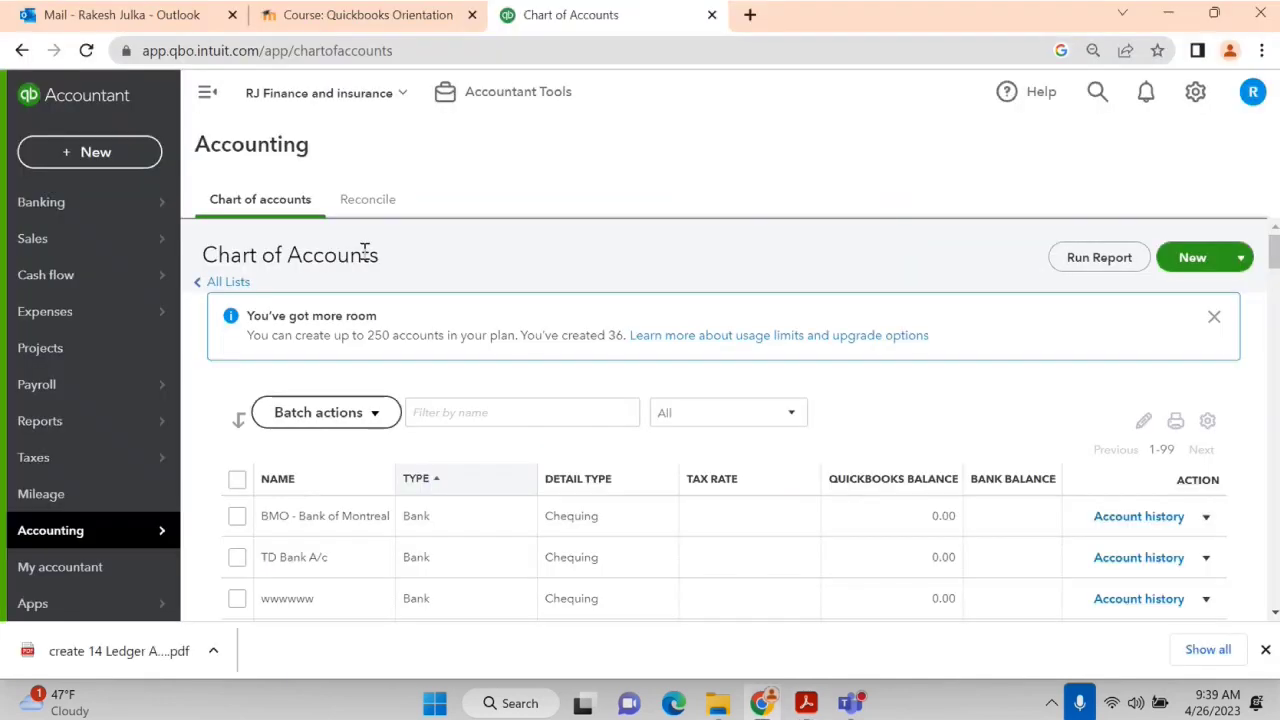
Start a new account with account type Current assets and detail type Undeposited Funds.
left_click(1193, 258)
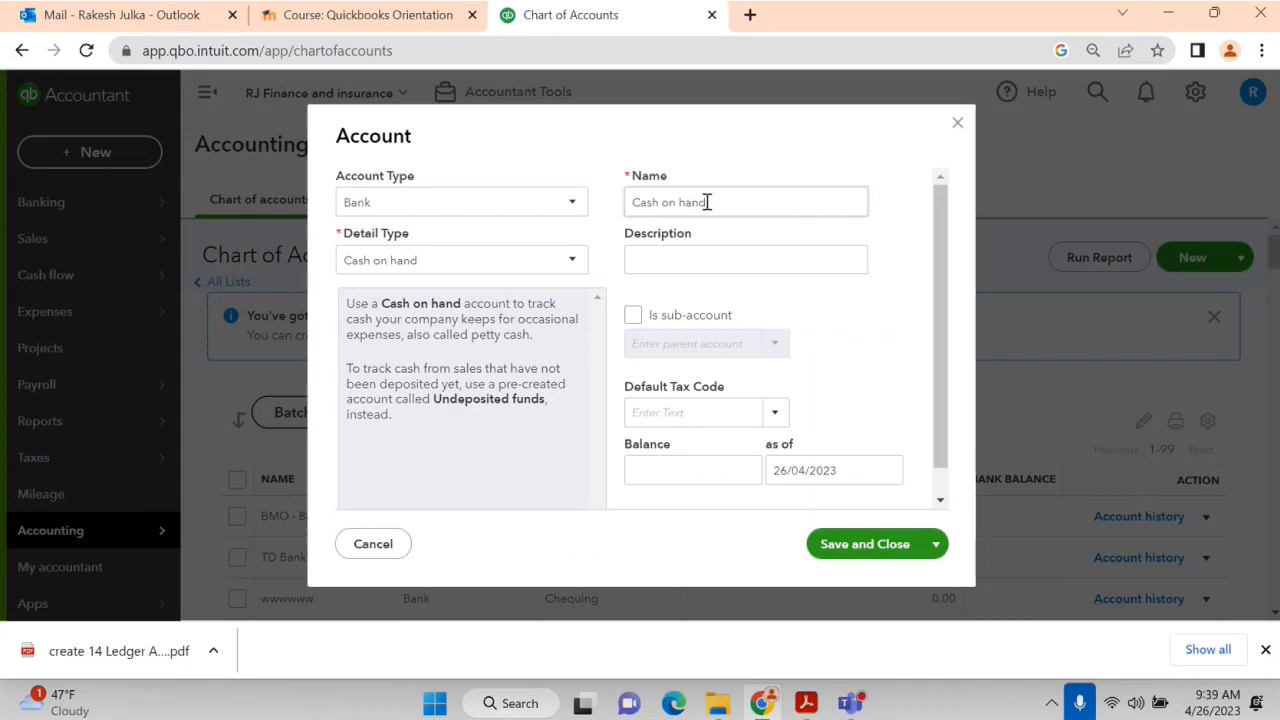
left_click(471, 210)
scroll(434, 512, "down", 2)
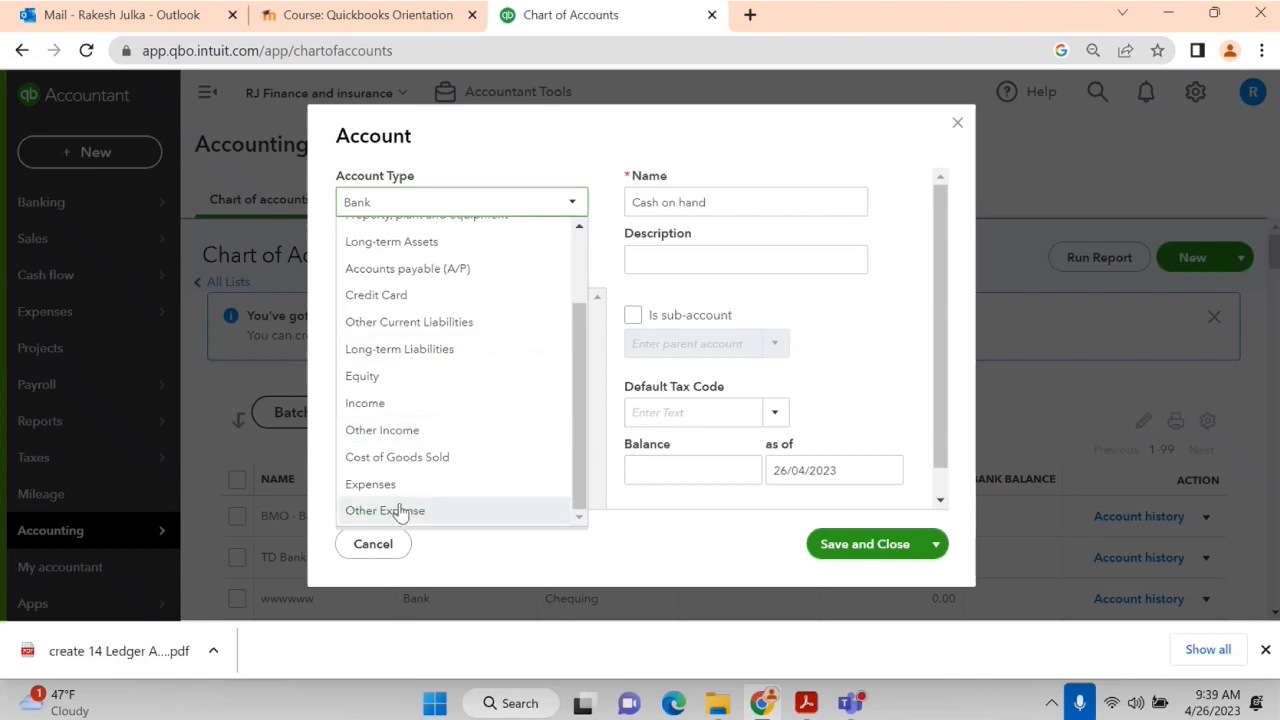
scroll(400, 480, "up", 1)
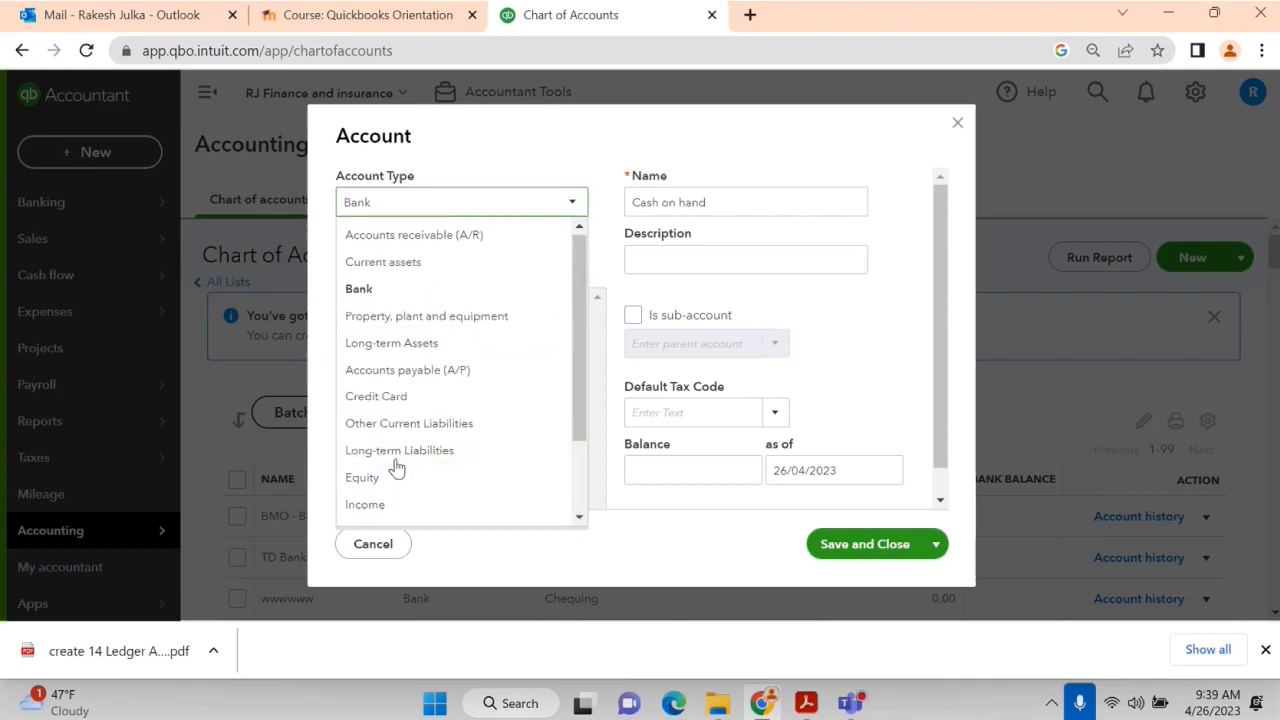
left_click(386, 263)
left_click(445, 262)
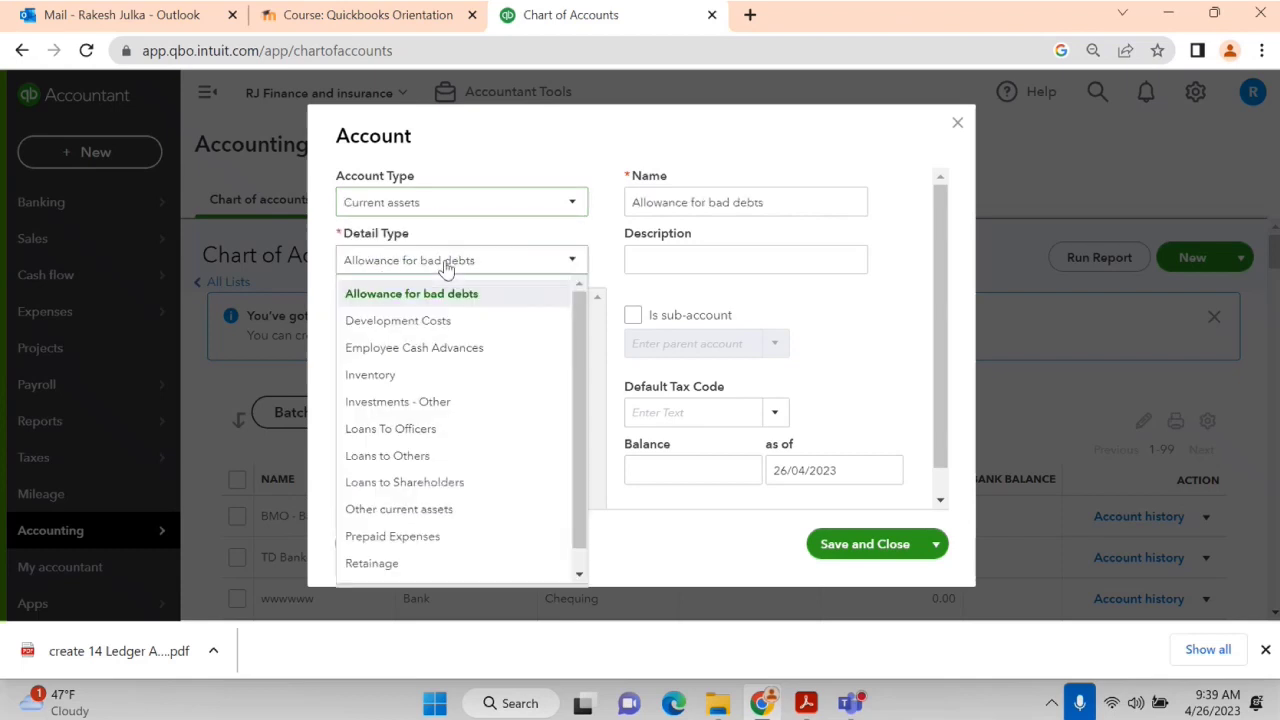
scroll(414, 405, "down", 1)
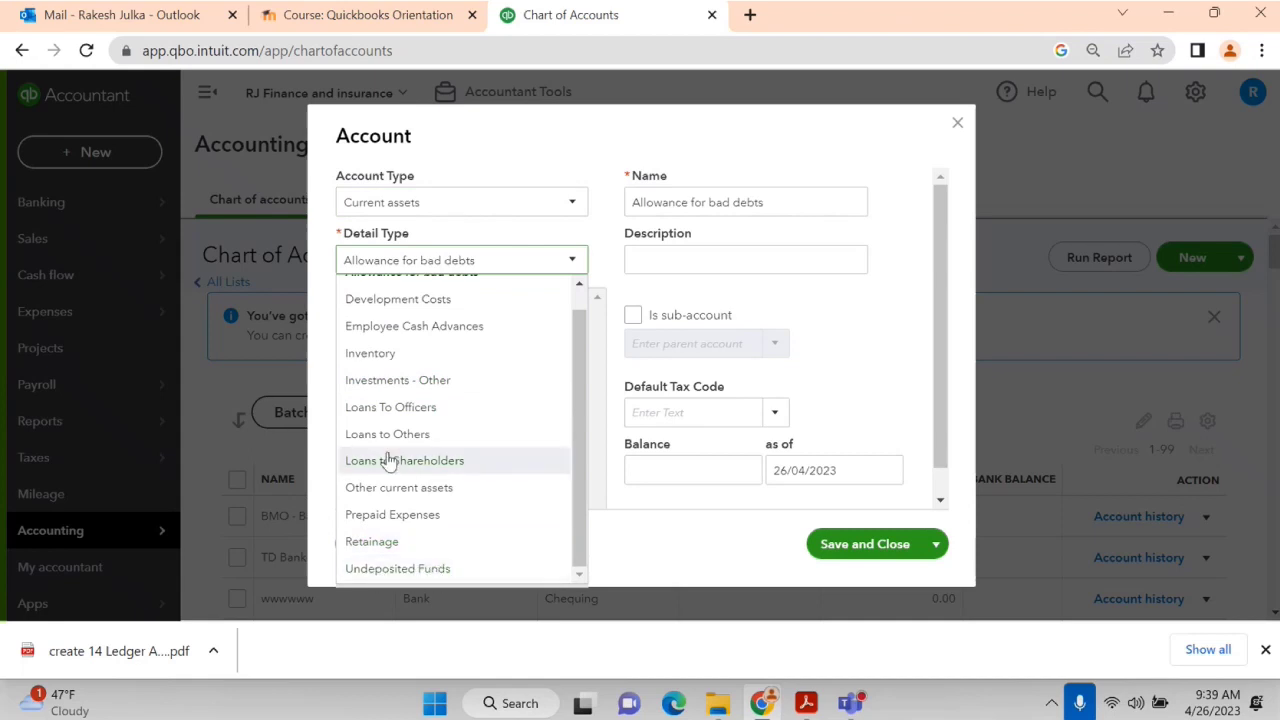
scroll(390, 330, "up", 1)
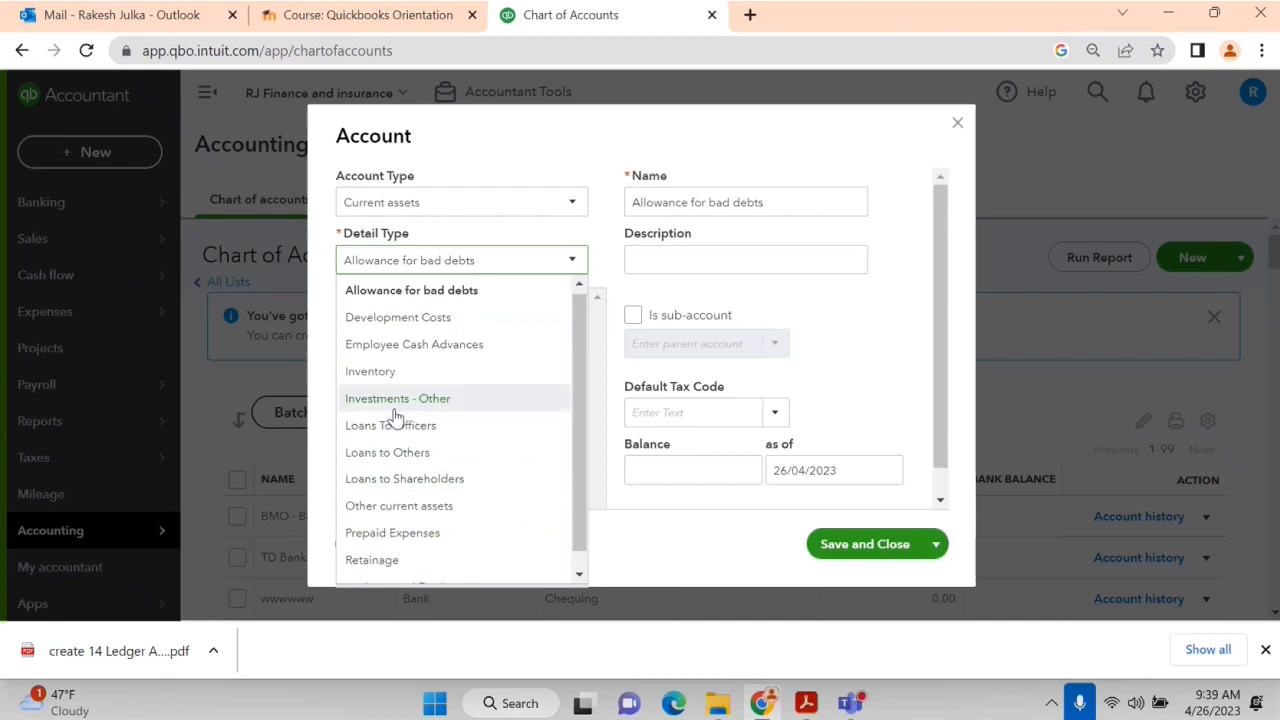
scroll(388, 390, "down", 1)
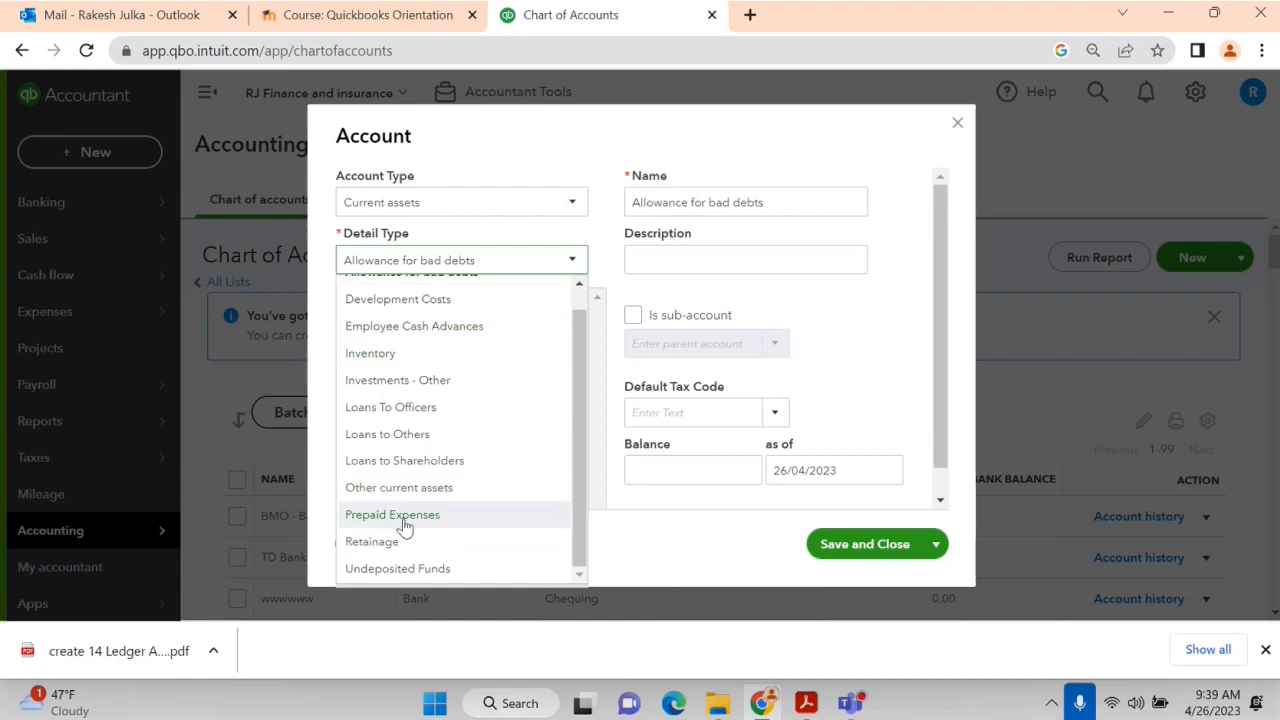
left_click(390, 572)
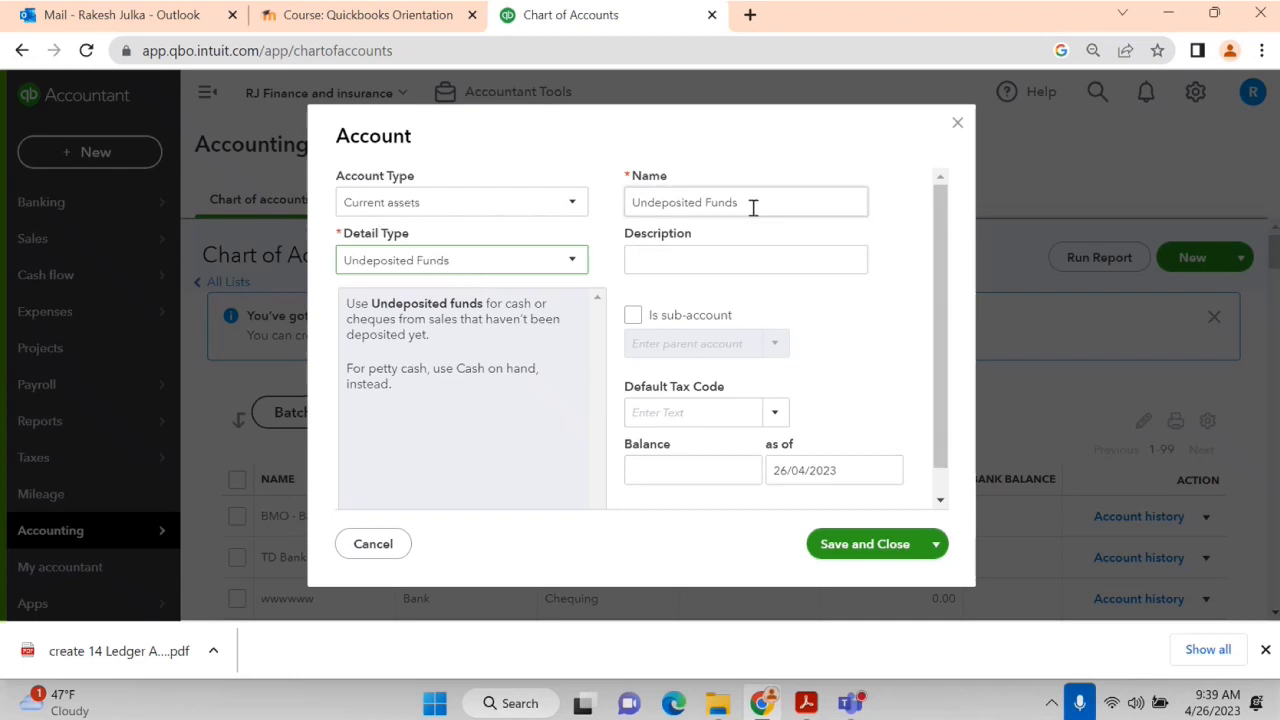
Name the new account Cash in Hand and try to save it.
triple_click(806, 213)
type("Cash")
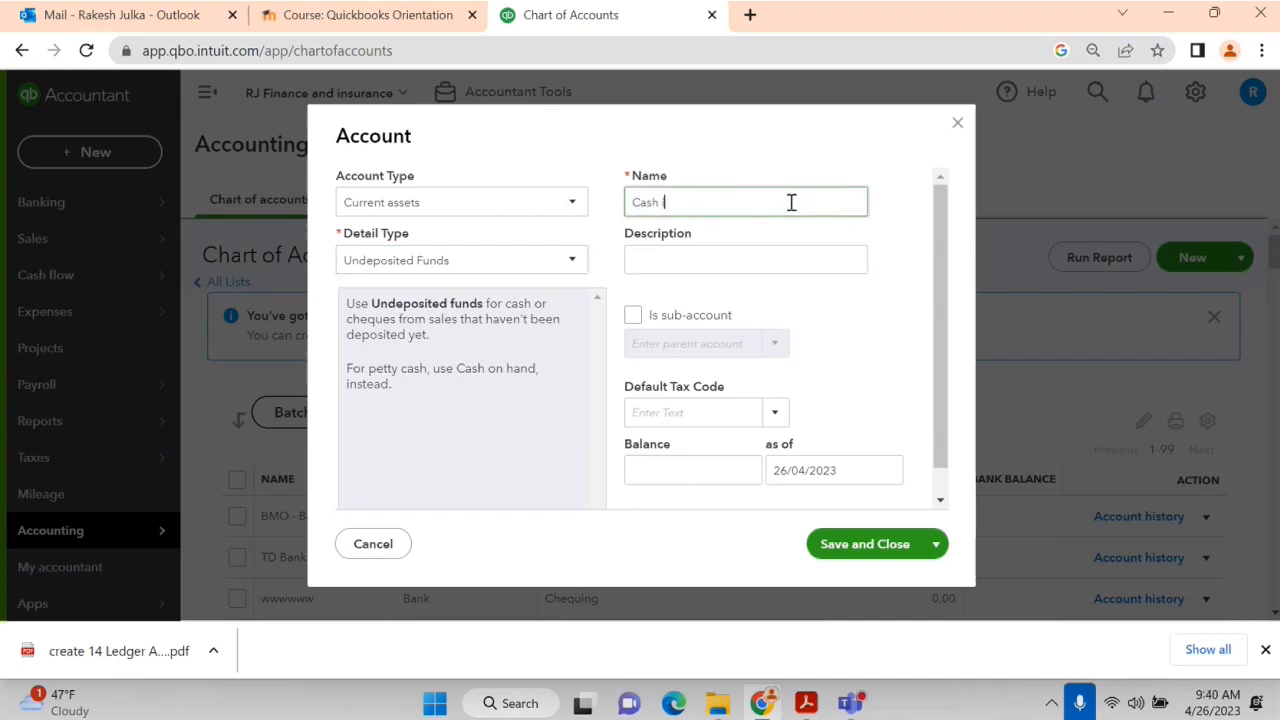
type(" in Hand")
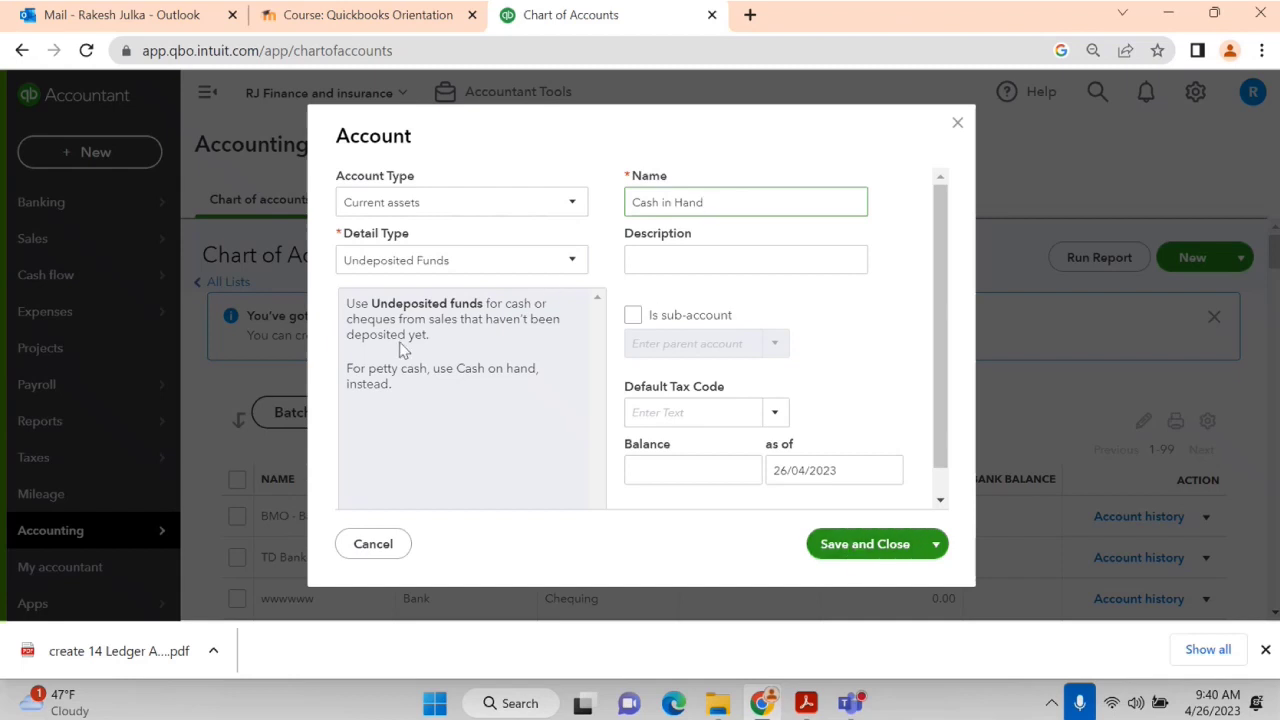
left_click(858, 546)
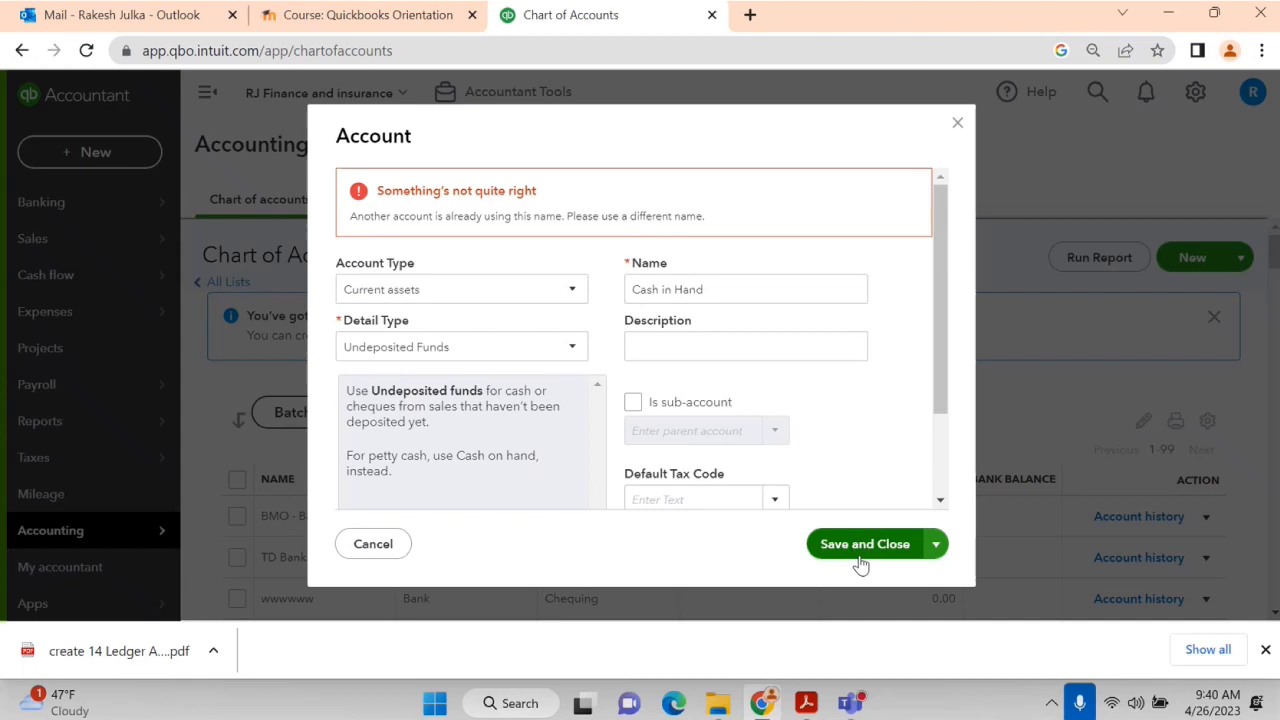
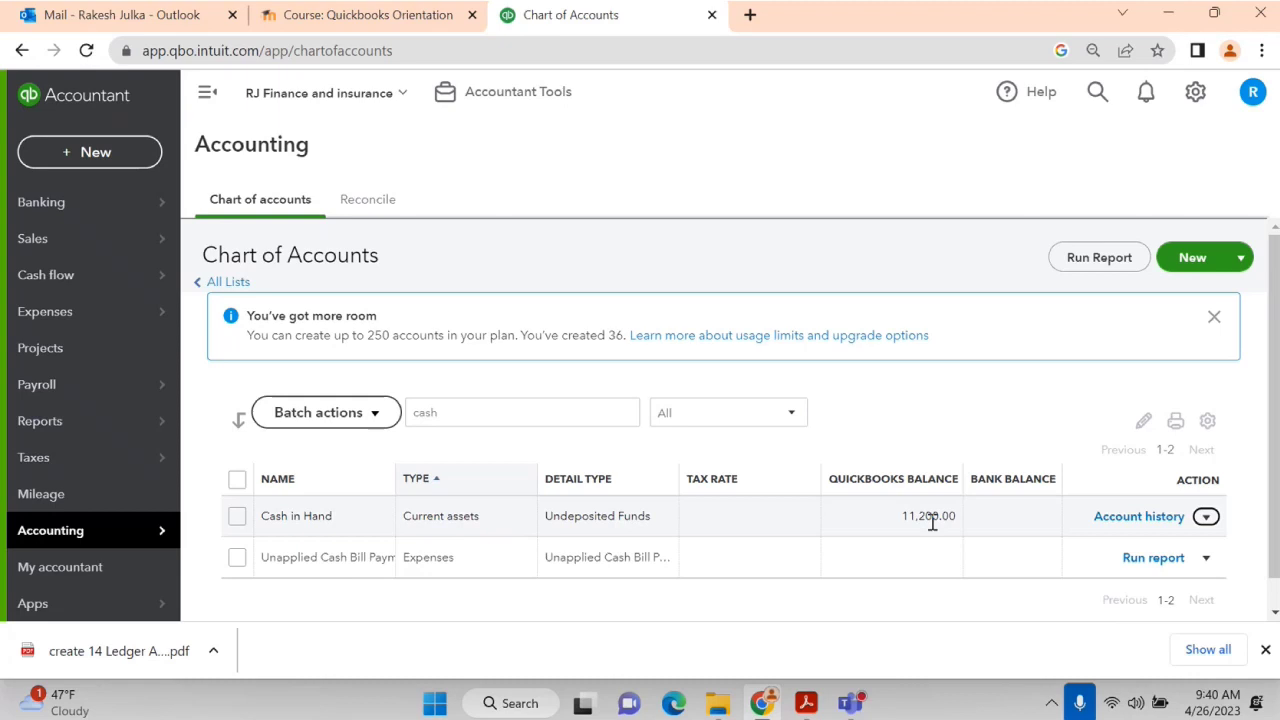
Open the existing Cash in Hand account for editing, check its settings, and save and close it.
left_click(1206, 516)
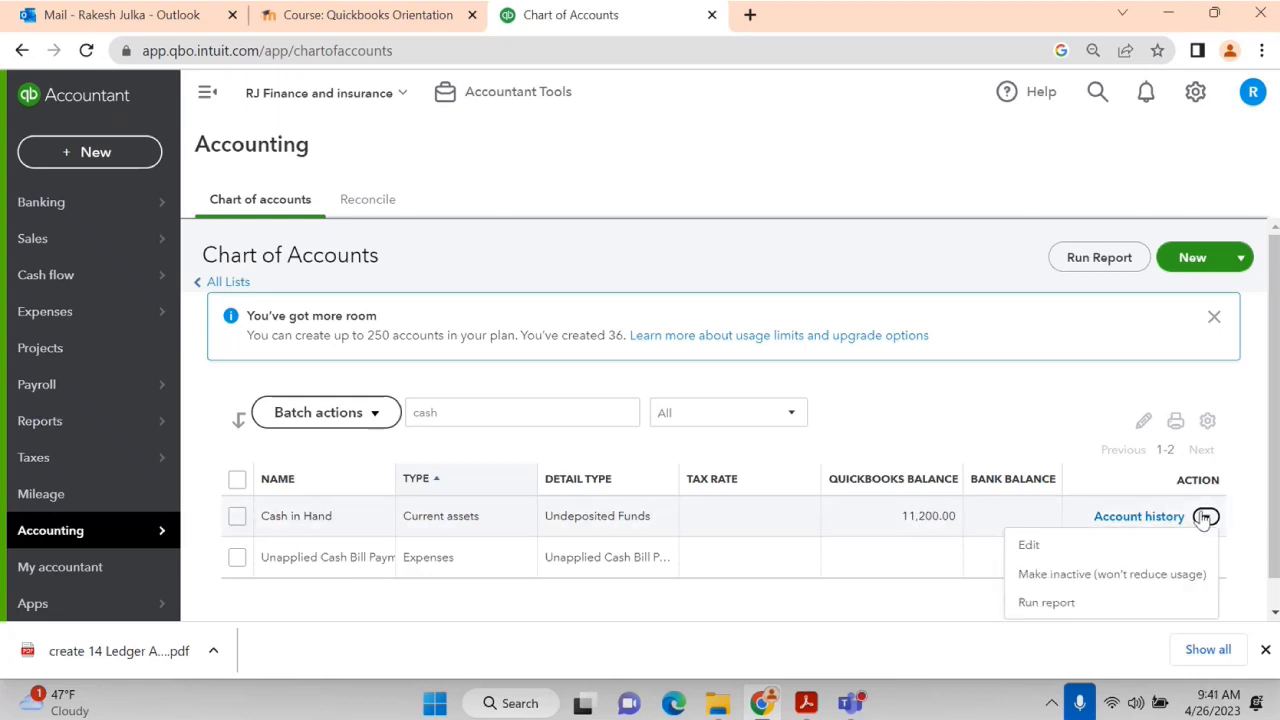
left_click(1062, 549)
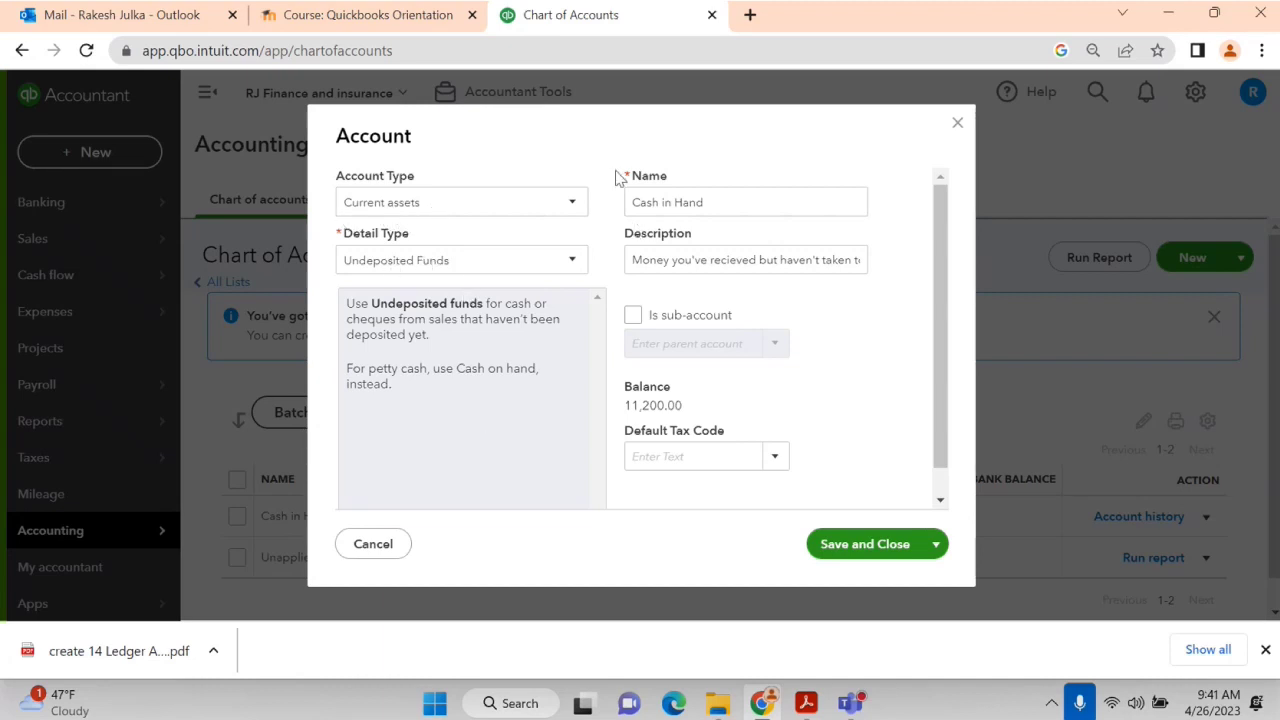
left_click(656, 200)
left_click(857, 545)
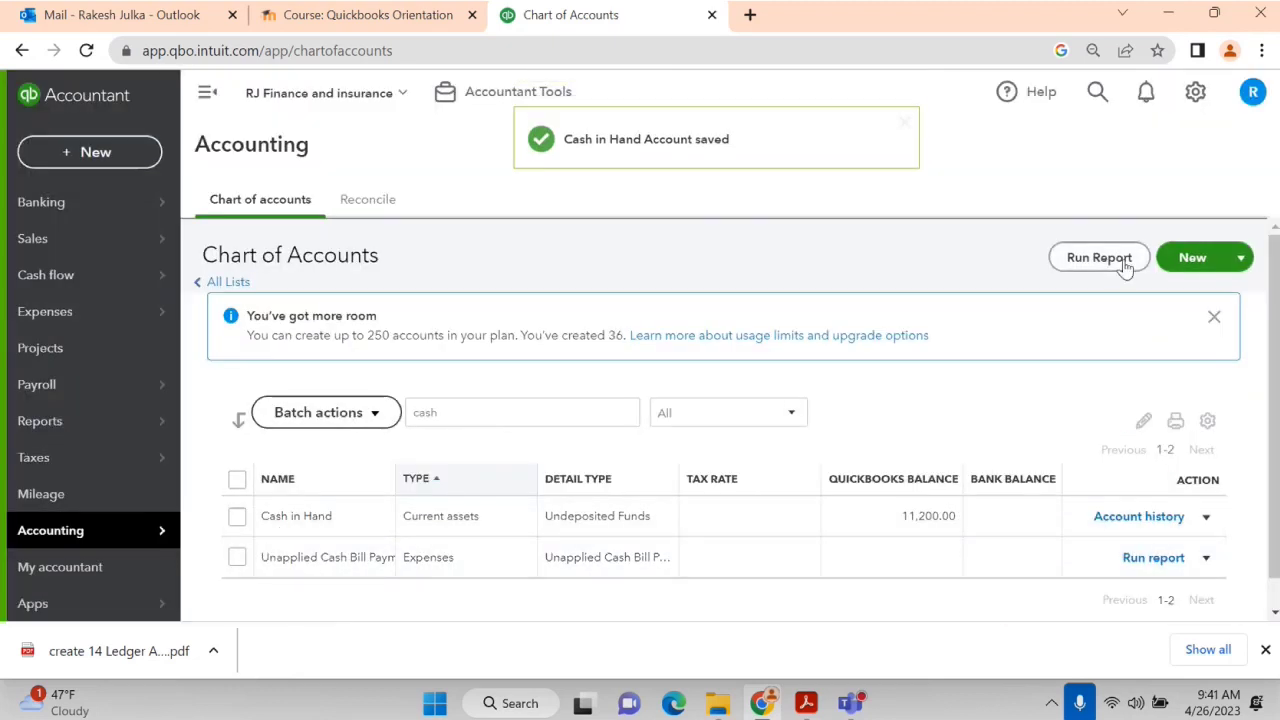
Start another new account with account type Current assets and detail type Undeposited Funds.
left_click(1190, 260)
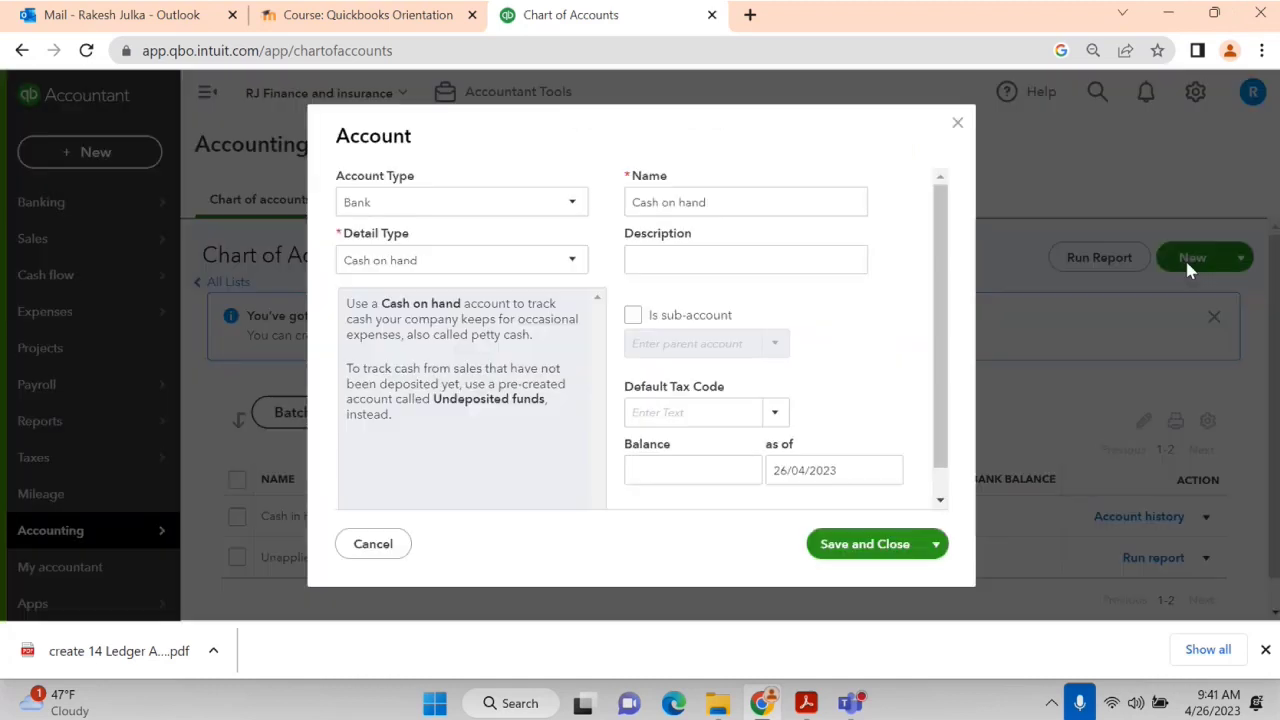
left_click(449, 209)
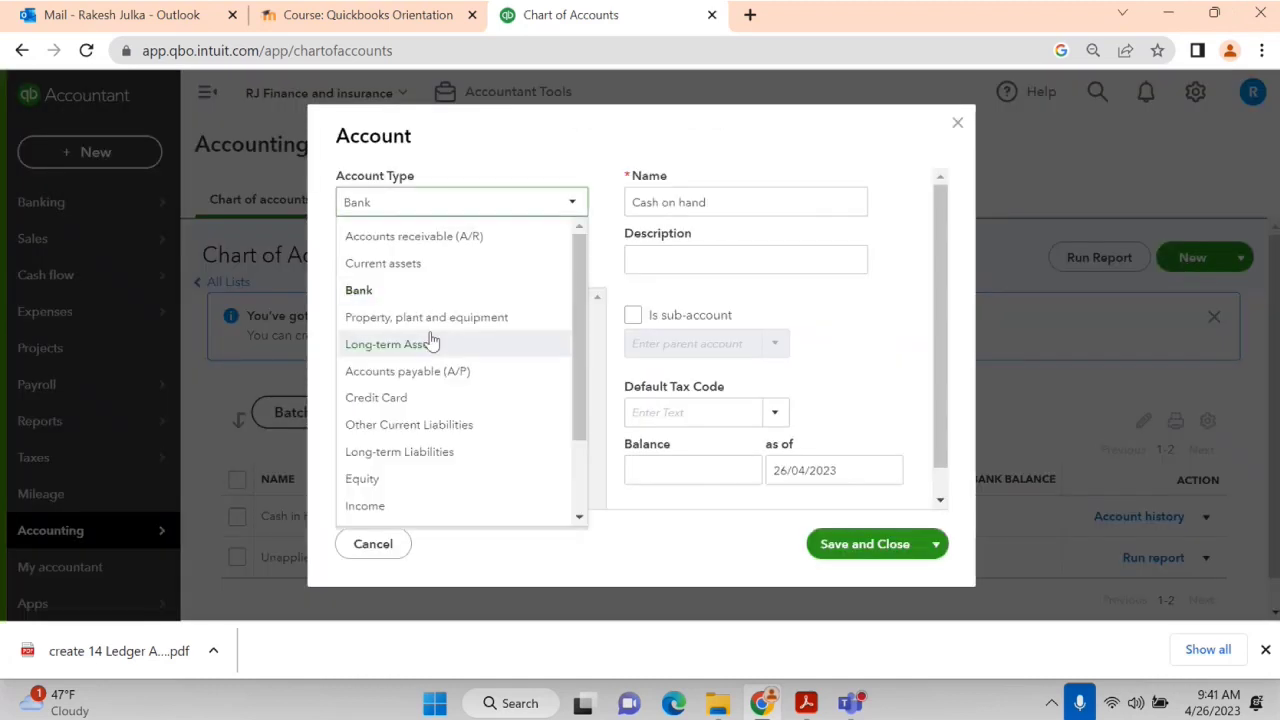
left_click(408, 266)
left_click(415, 262)
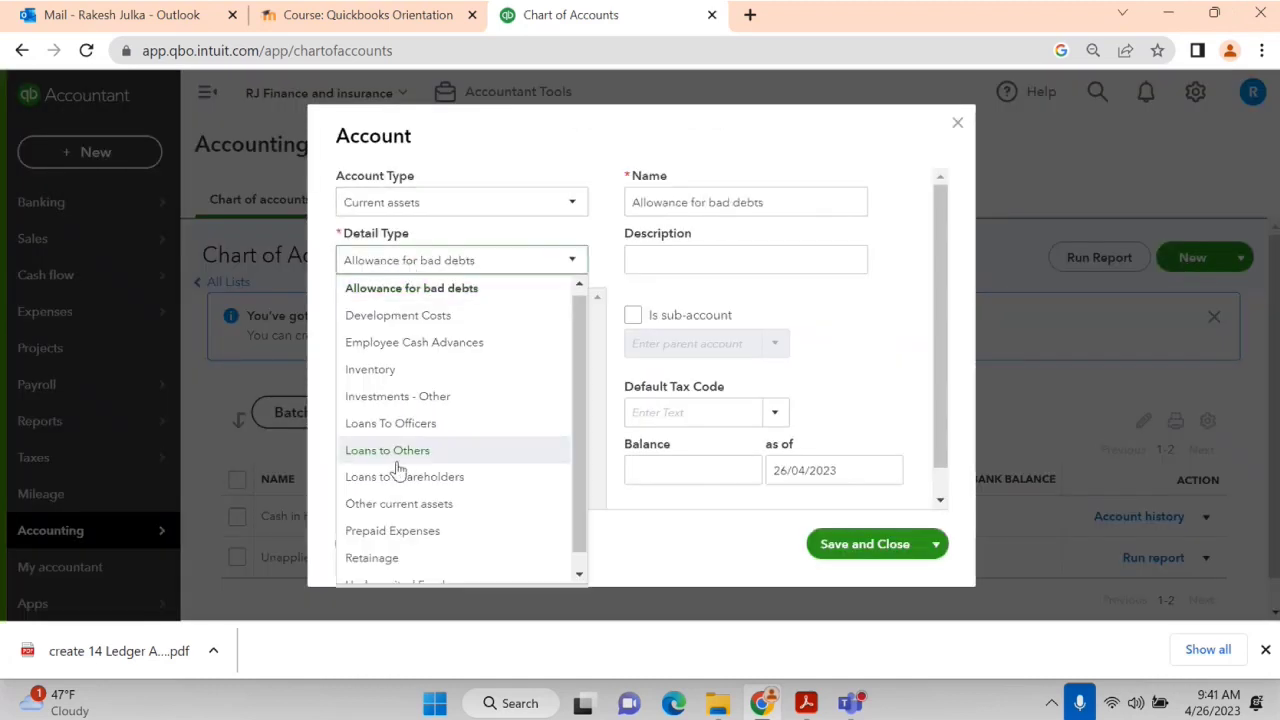
scroll(430, 500, "down", 1)
left_click(414, 568)
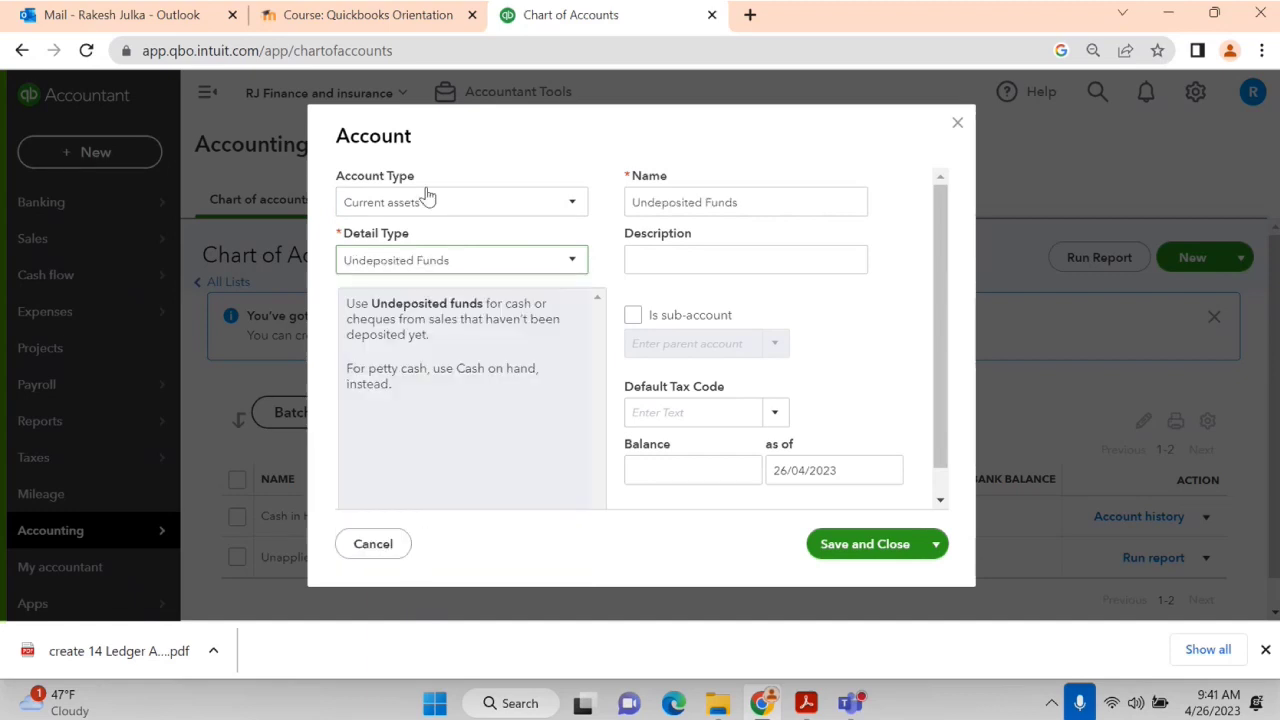
Name the account Cash On Hand, try to save it, and close the account form.
left_click_drag(733, 207, 543, 206)
type("C")
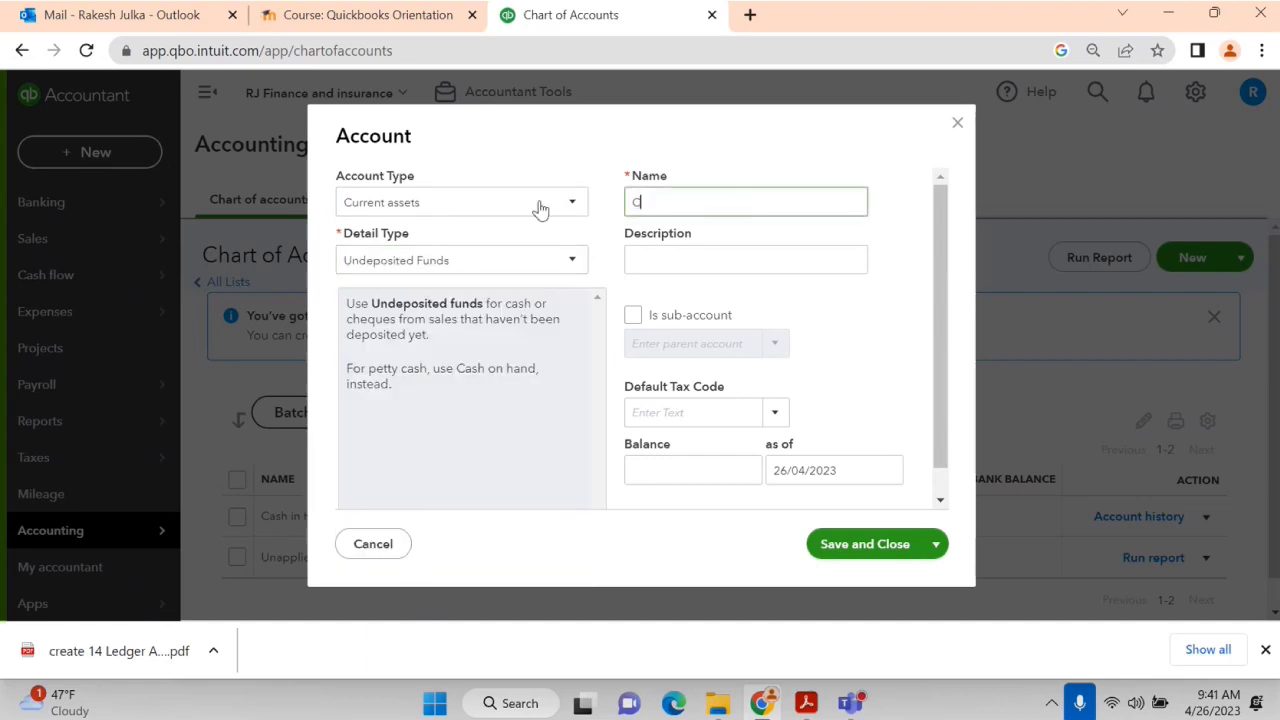
type("ash On Hand")
left_click(850, 548)
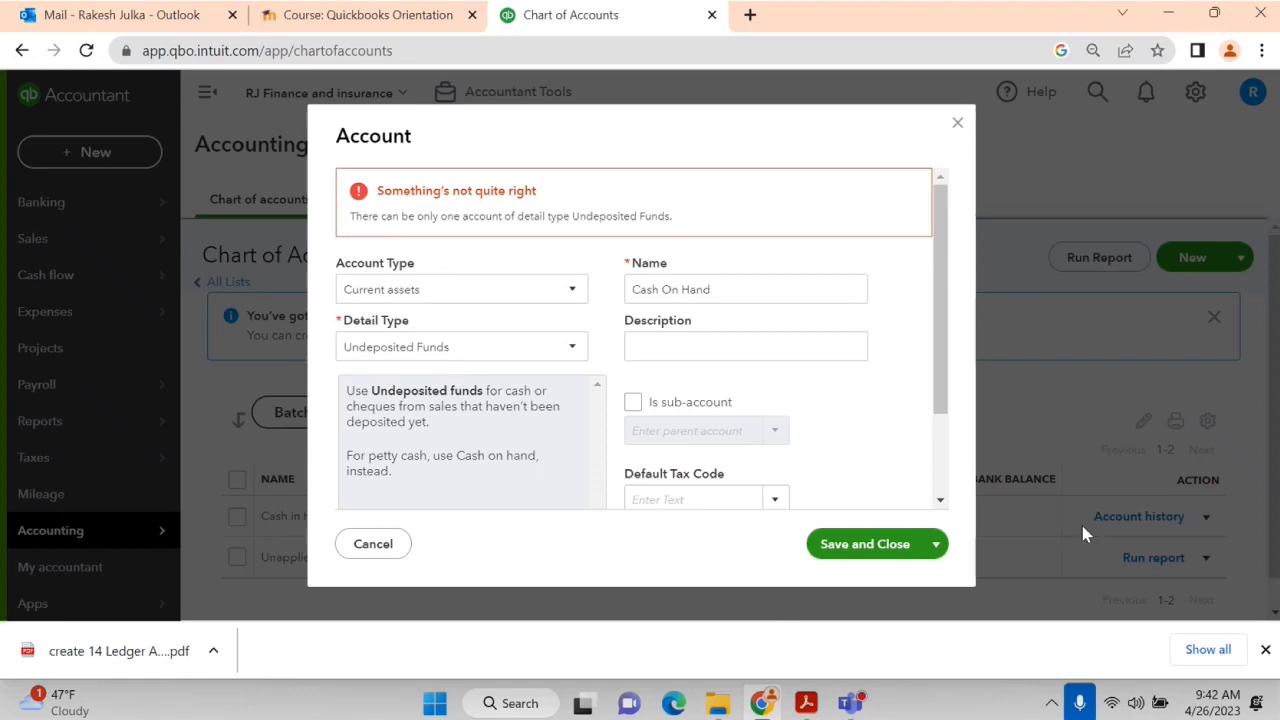
left_click(957, 122)
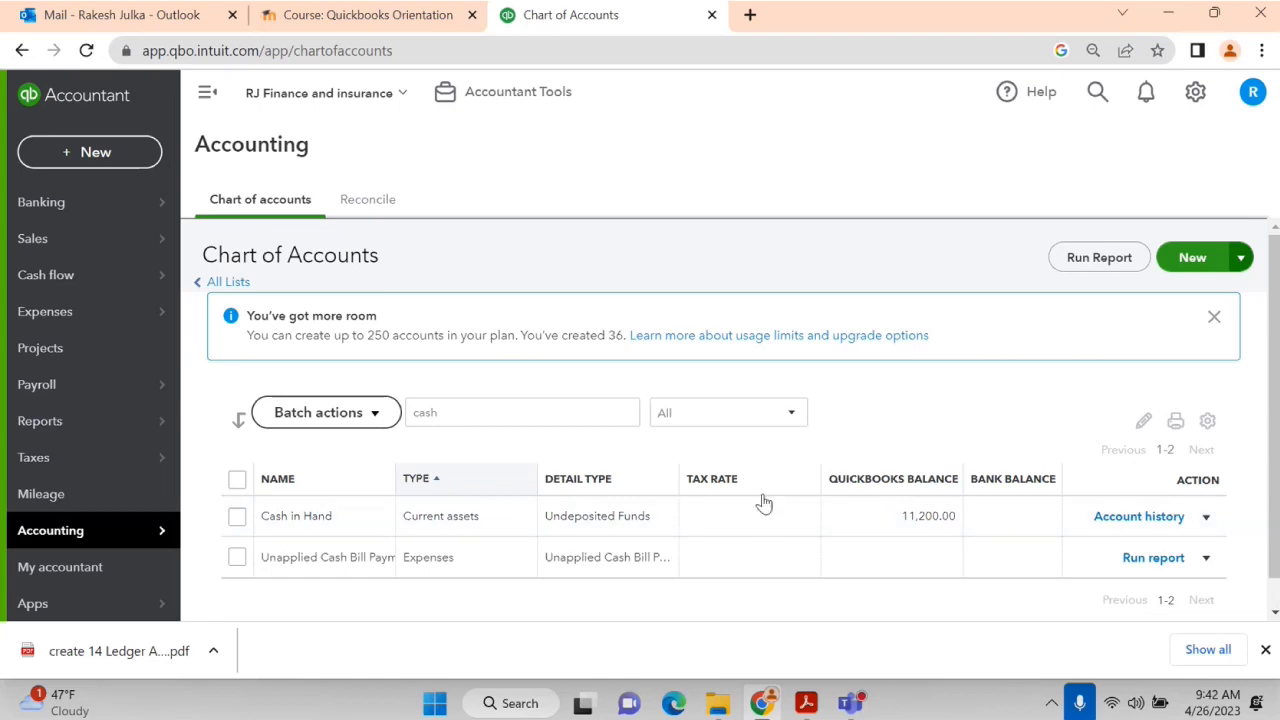
Check the RJ's Capital A/c line in the ledger PDF, and start a new QuickBooks account with type Equity and detail type Owner's Equity.
key("alt+Tab")
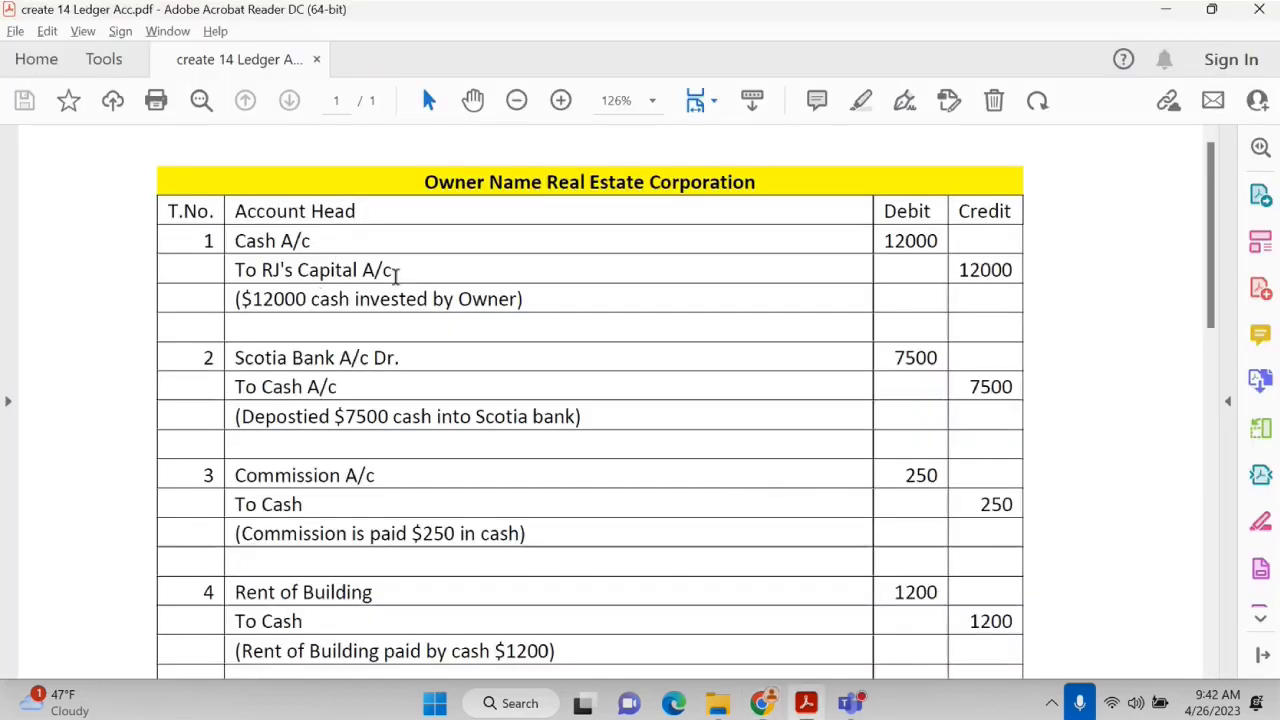
key("alt+Tab")
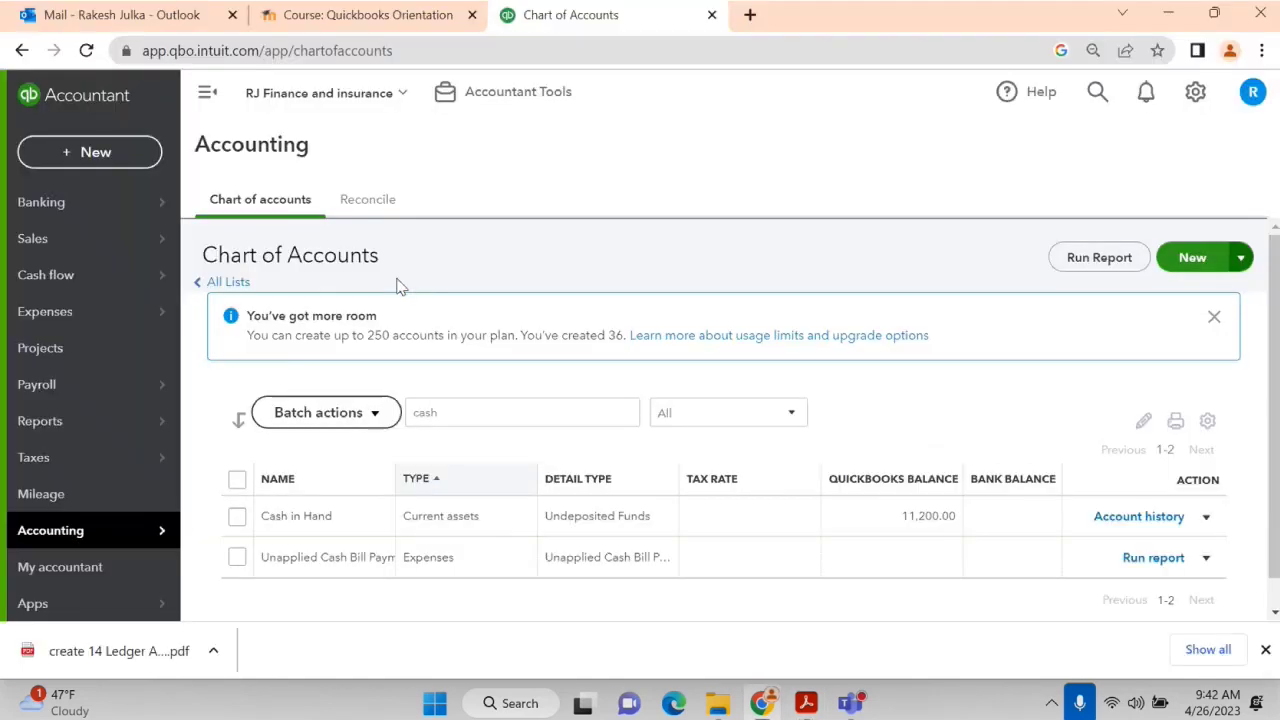
left_click(1190, 262)
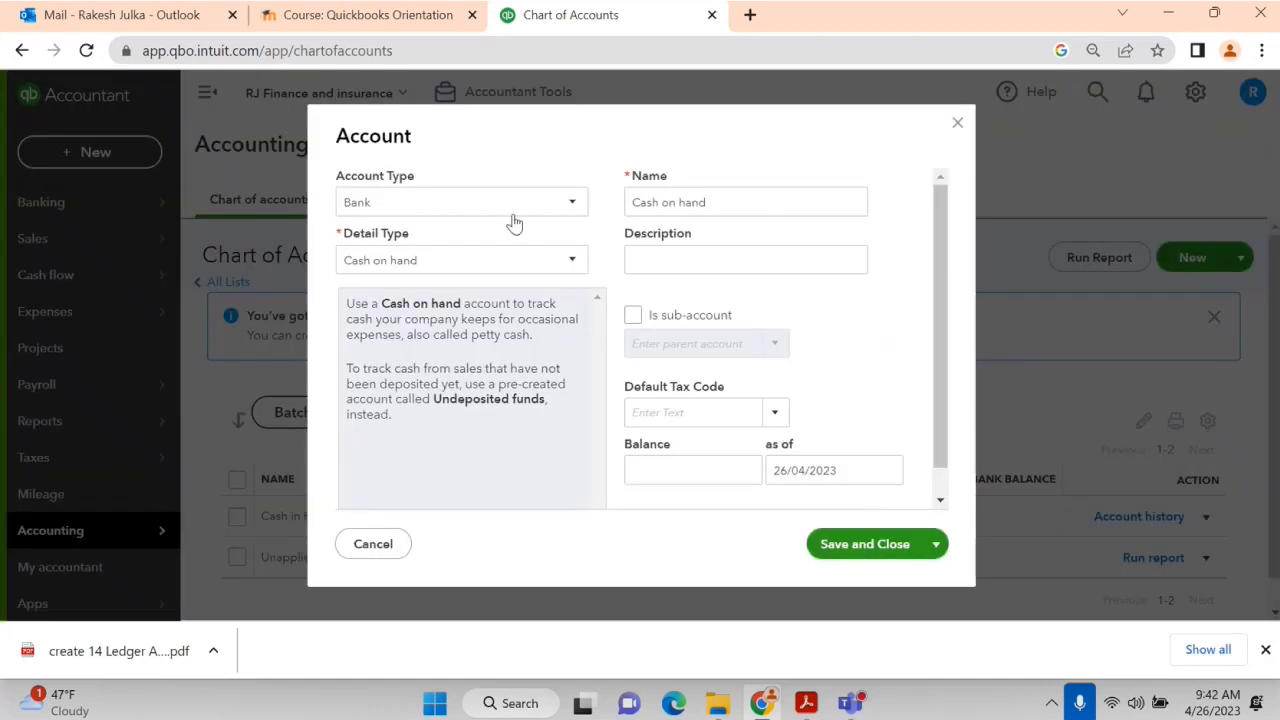
left_click(433, 210)
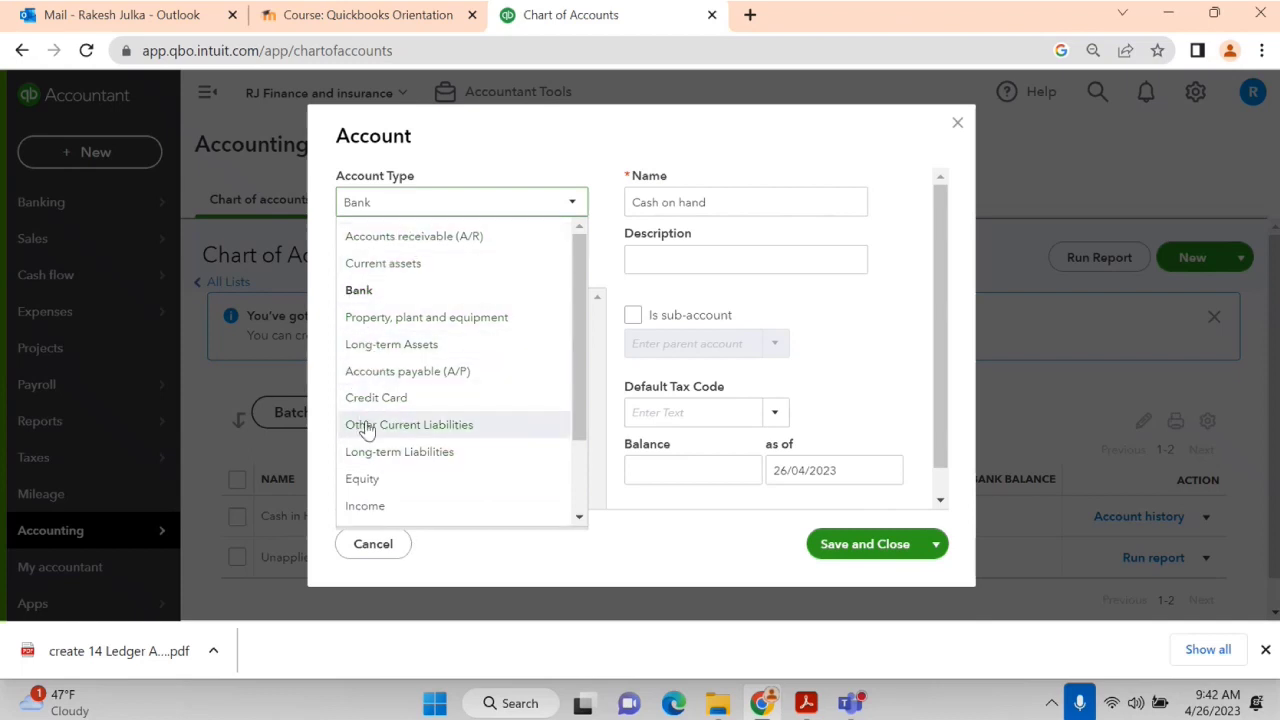
left_click(372, 481)
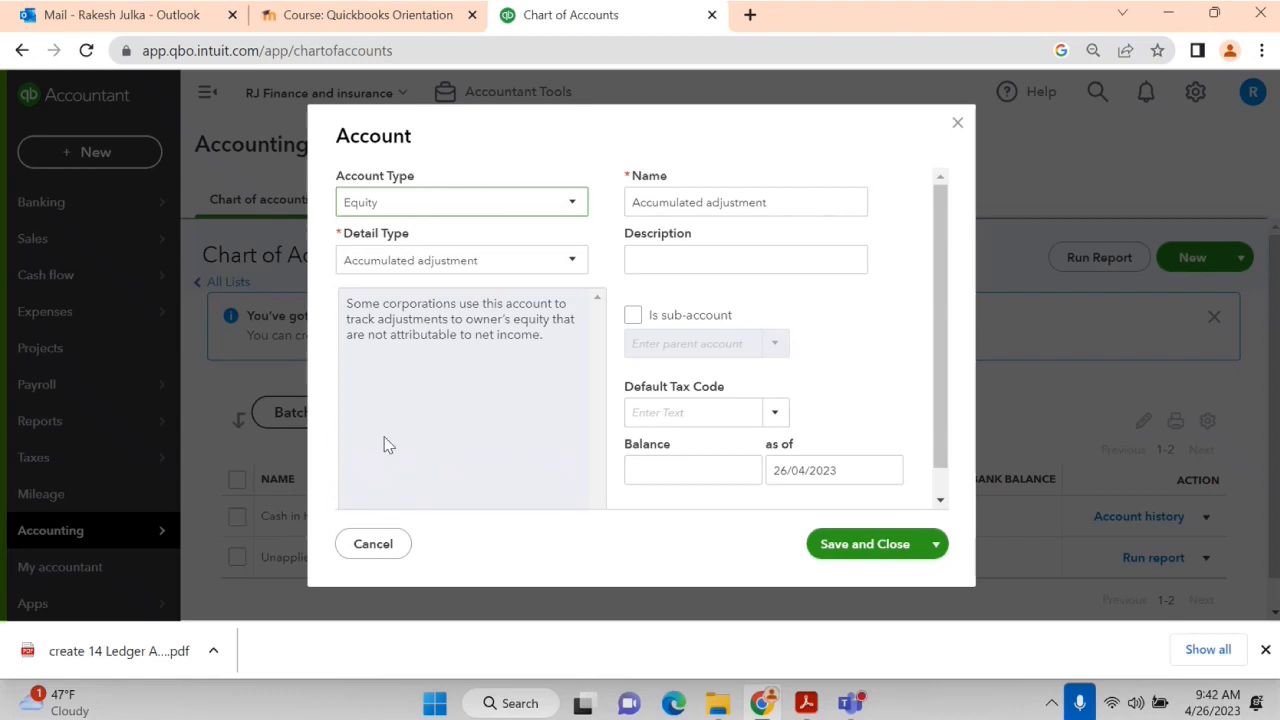
left_click(444, 268)
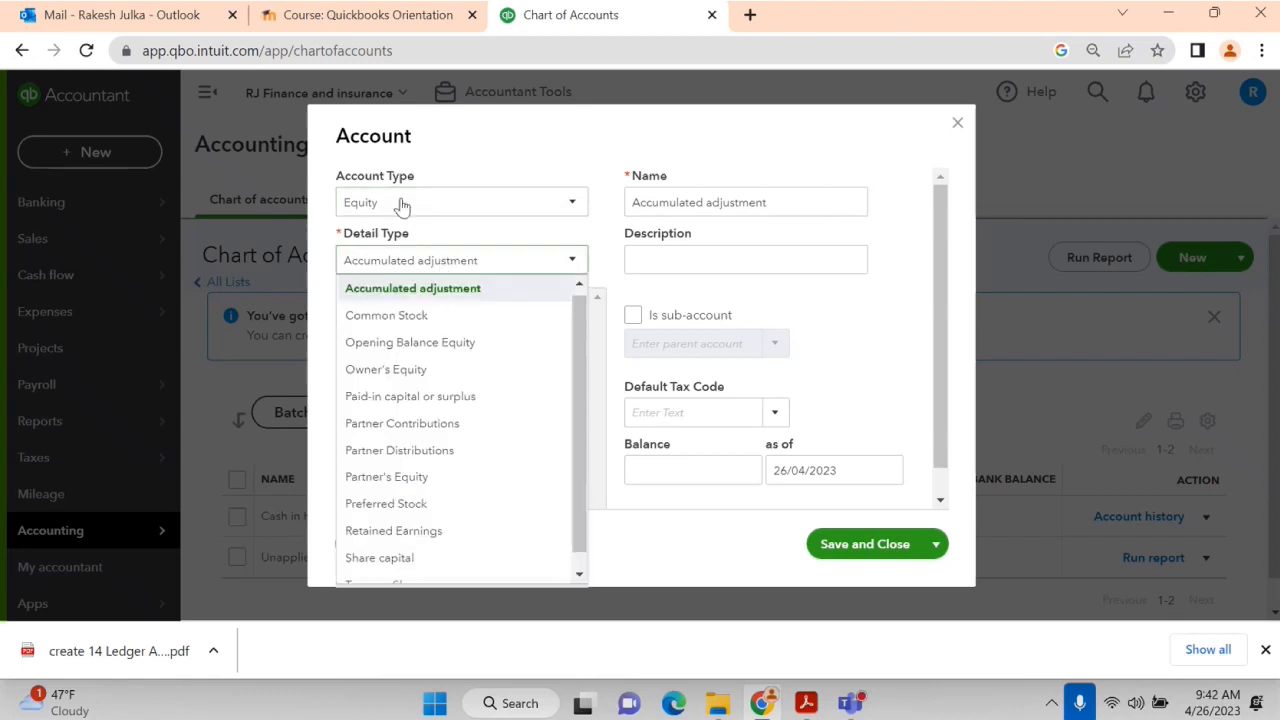
scroll(433, 568, "down", 1)
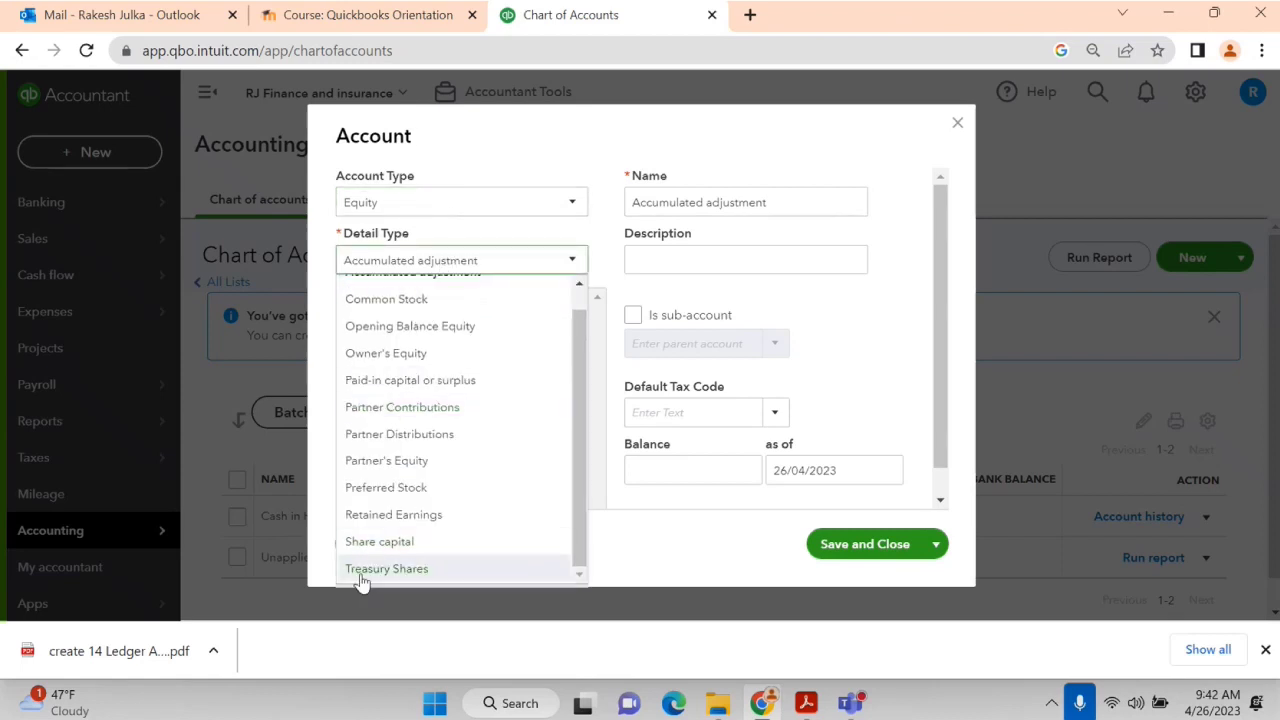
left_click(387, 362)
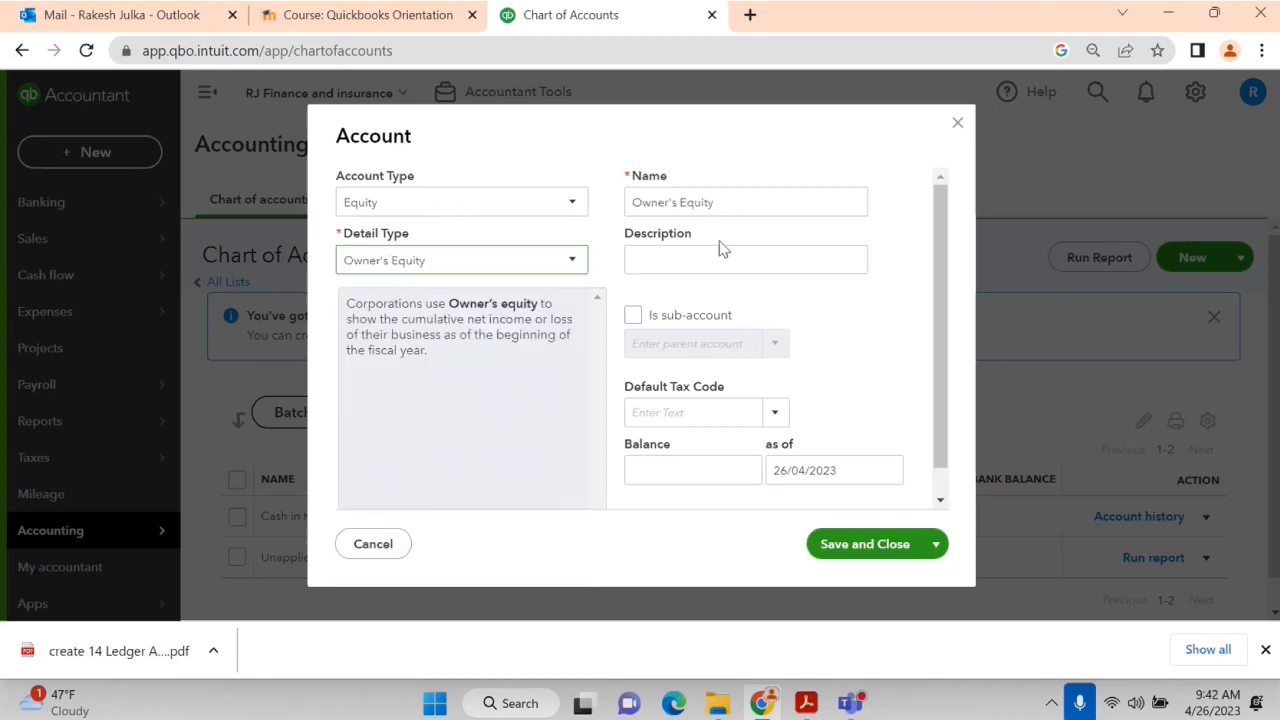
Name the new equity account RJ's Capital Account, and save and close it.
left_click_drag(726, 206, 600, 207)
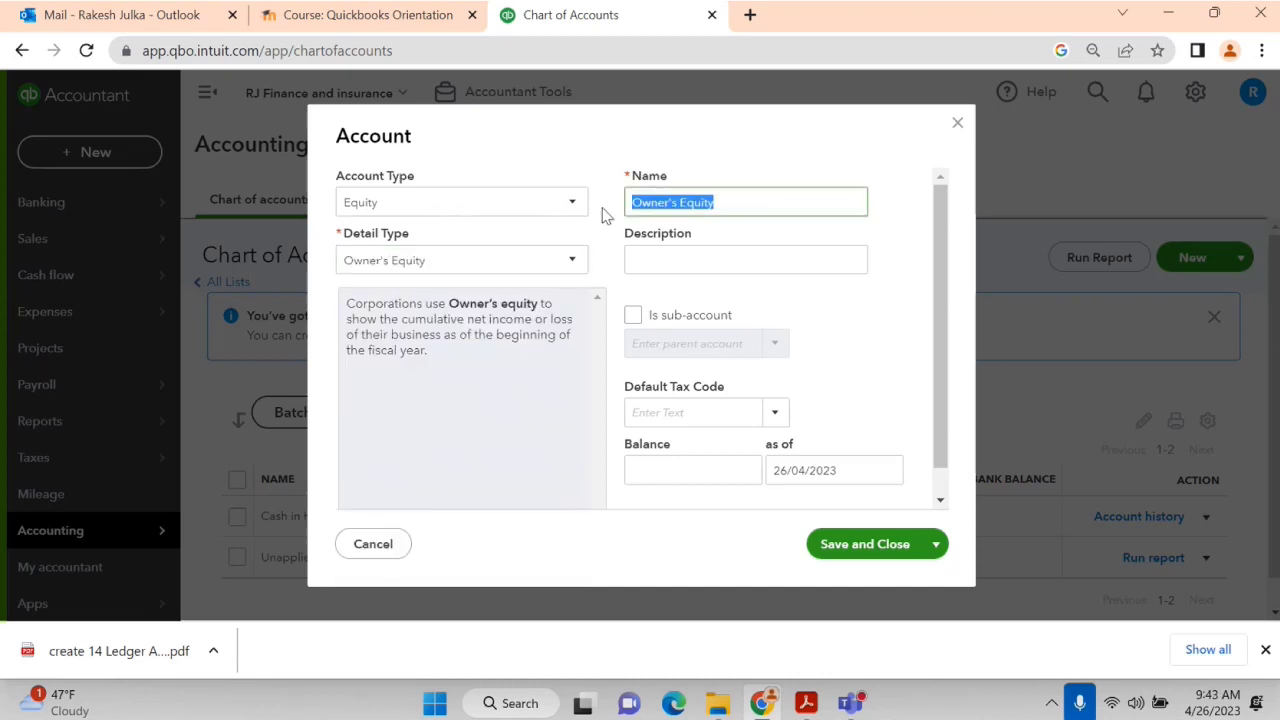
type("RJ's Capital Account")
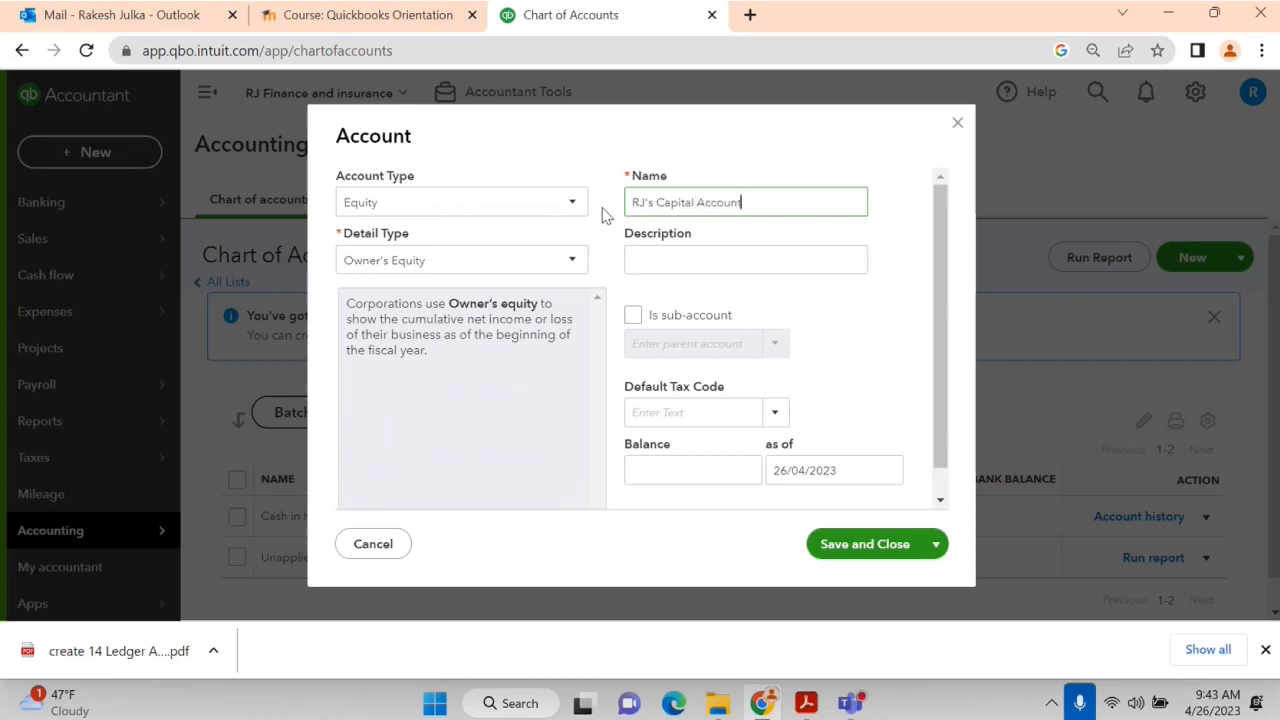
left_click(848, 556)
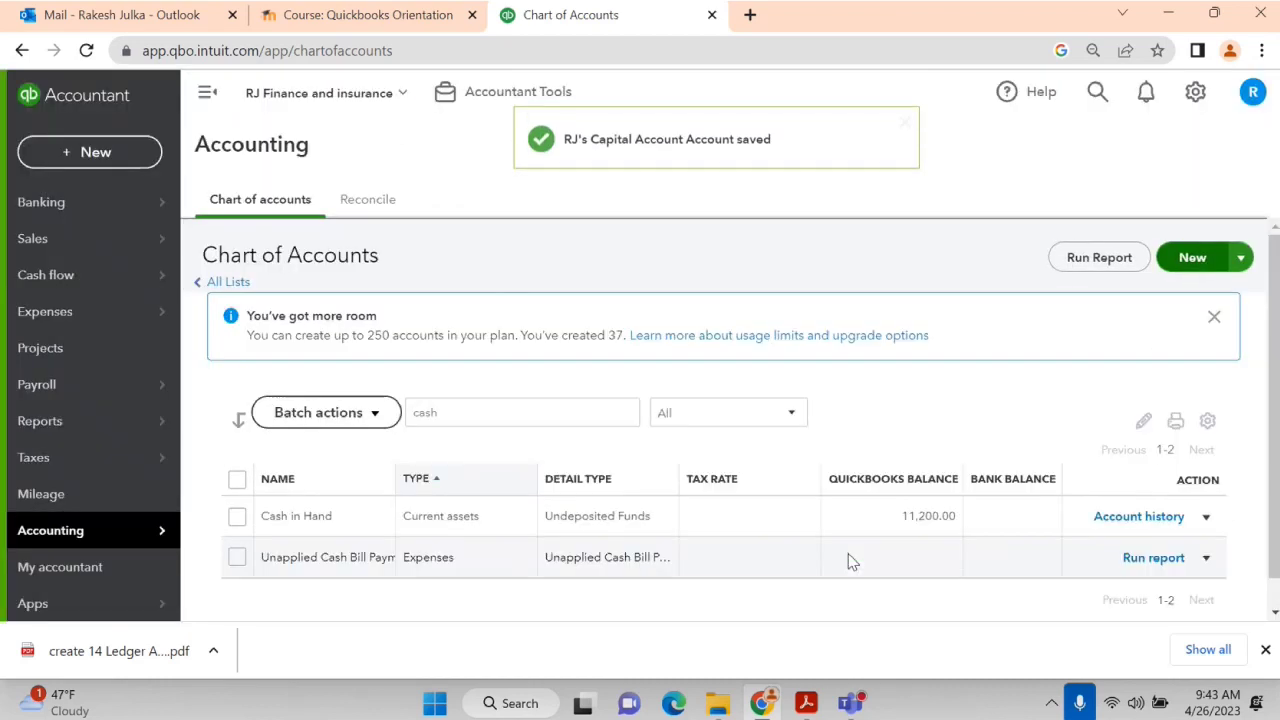
Filter the chart of accounts by RJ to check the new capital account, and clear the filter.
double_click(469, 411)
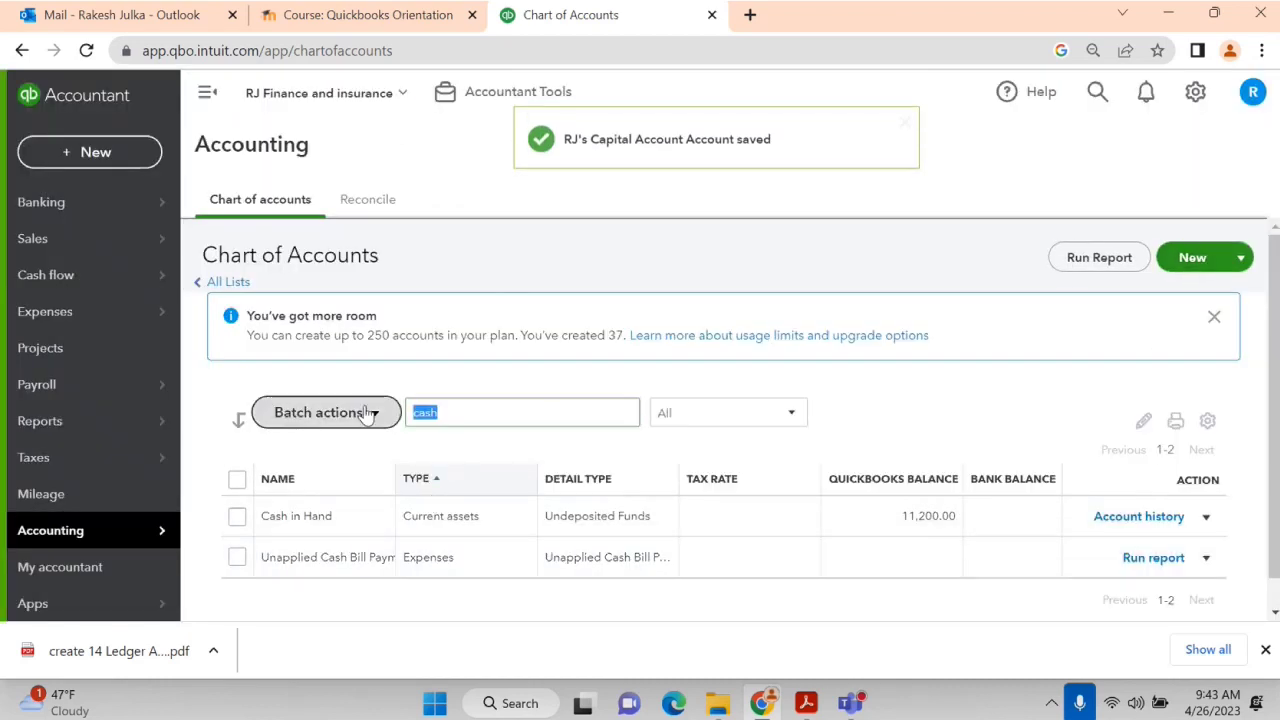
key("BackSpace")
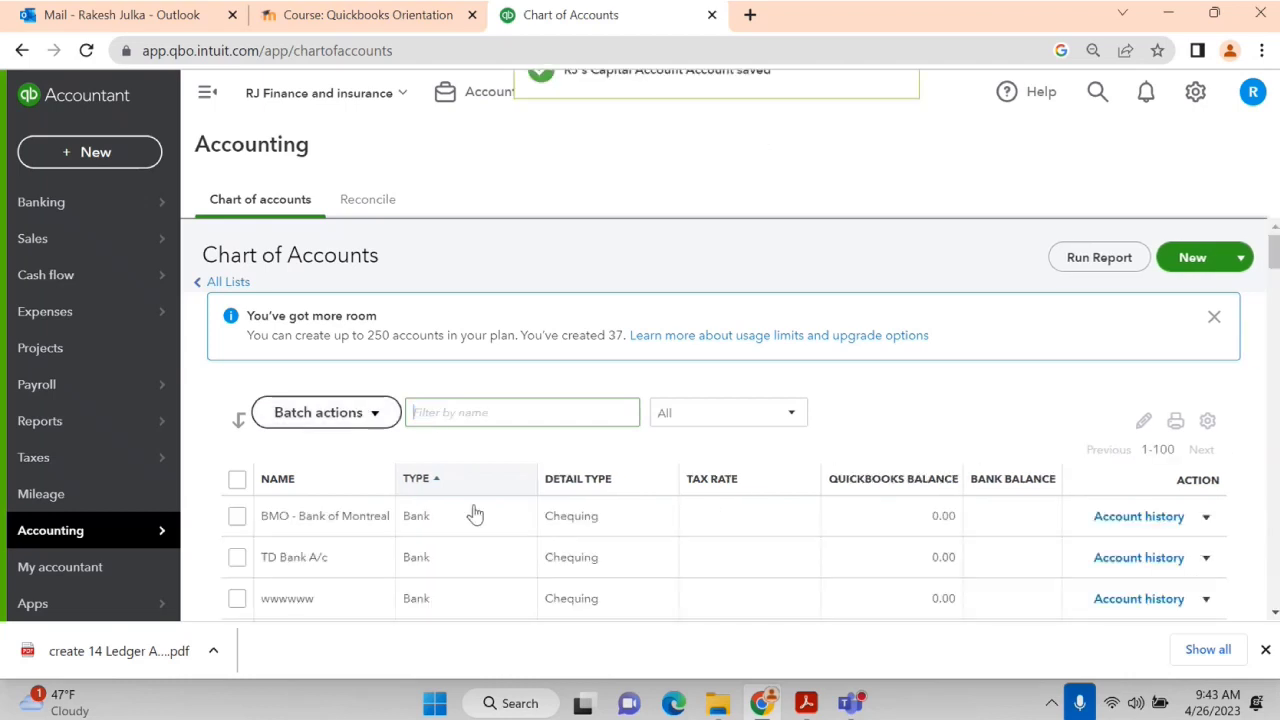
left_click(500, 411)
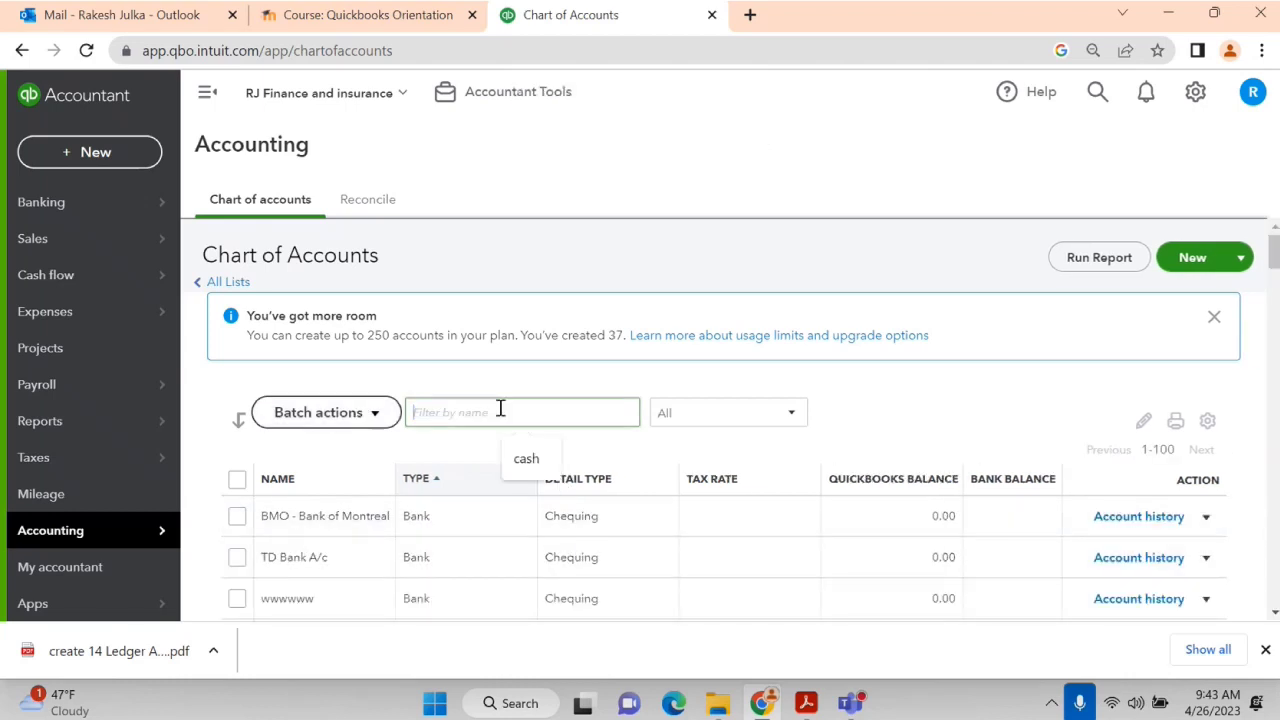
type("RJ")
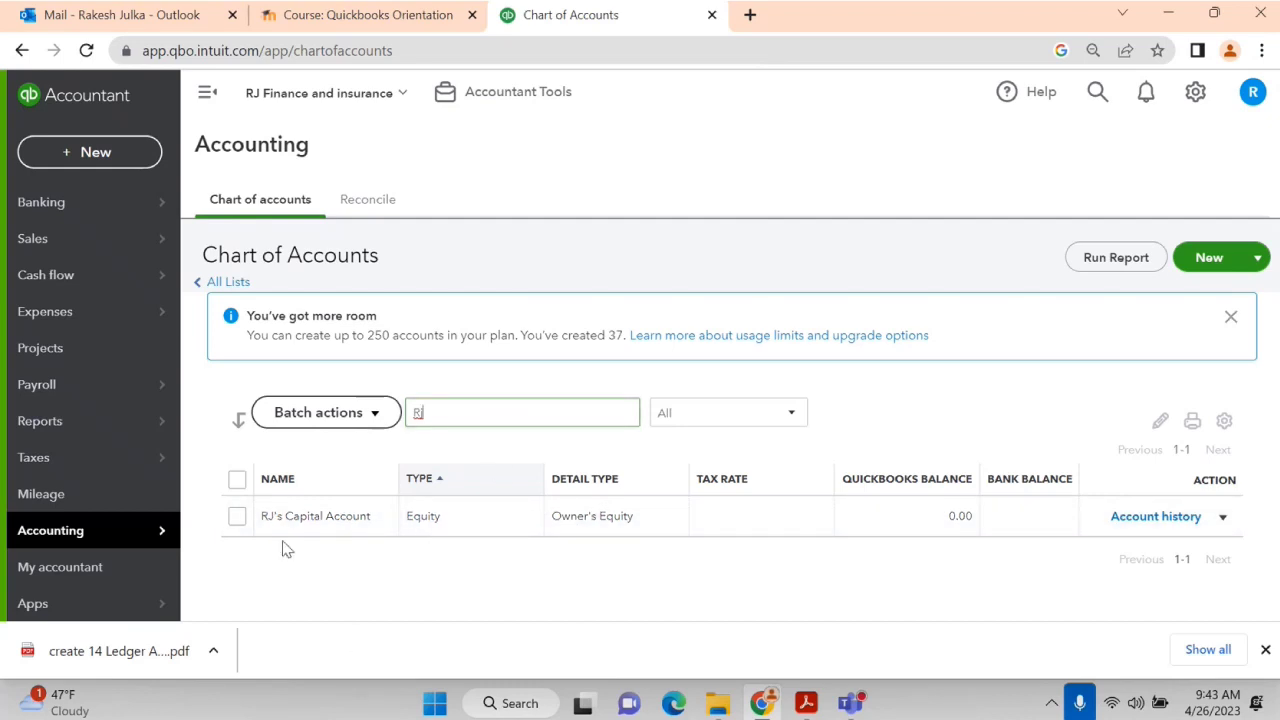
double_click(457, 413)
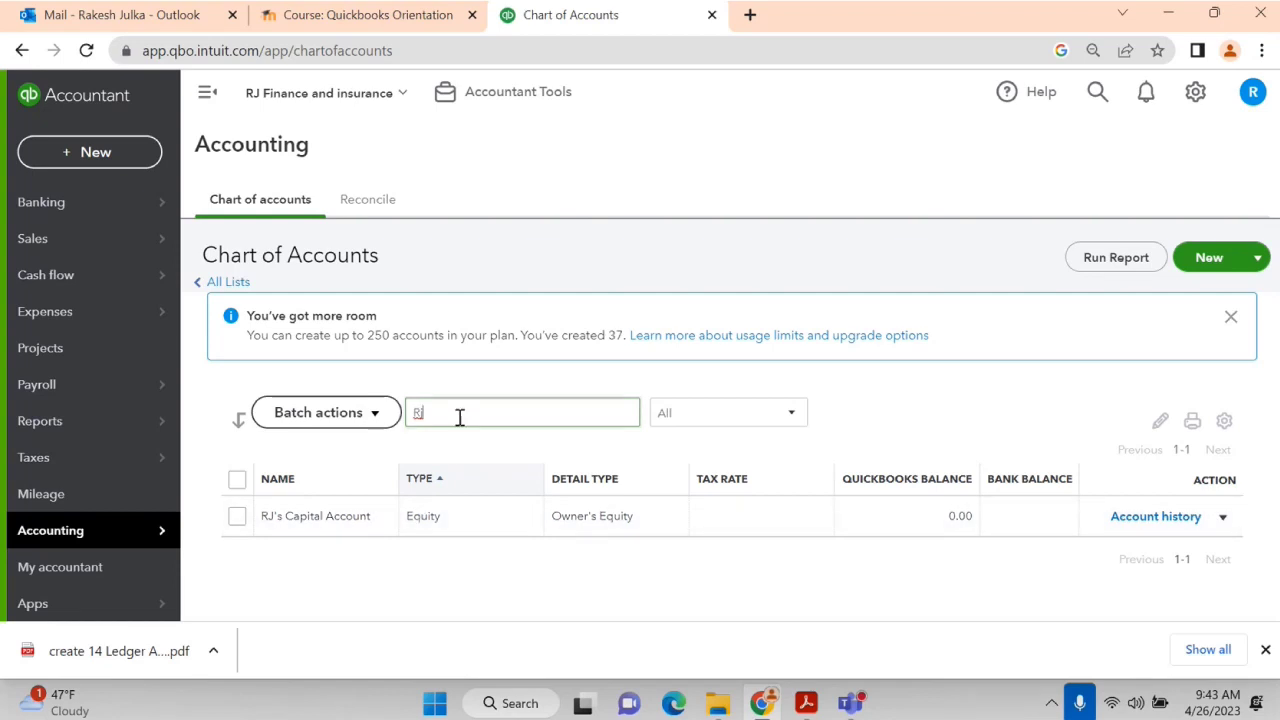
key("BackSpace")
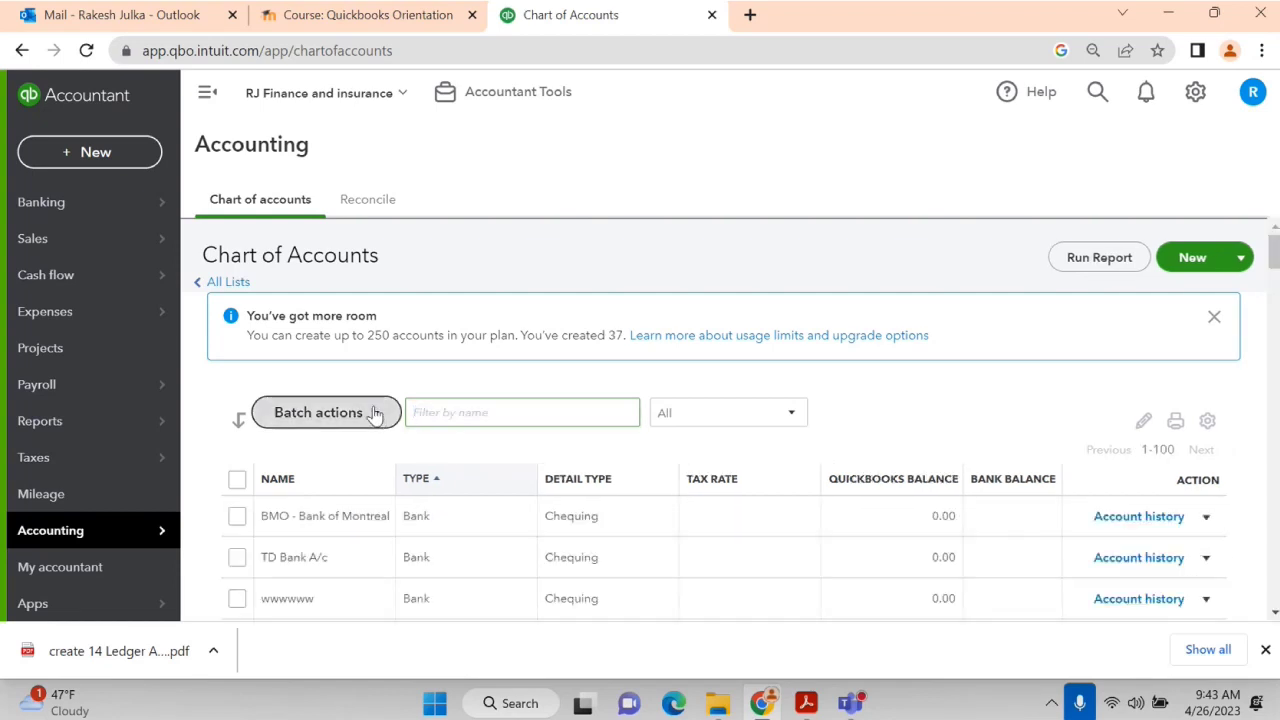
Switch to the ledger PDF, examine the Scotia Bank A/c and Cash A/c lines of transaction 2, and return to the QuickBooks chart of accounts.
key("alt+Tab")
scroll(400, 394, "down", 2)
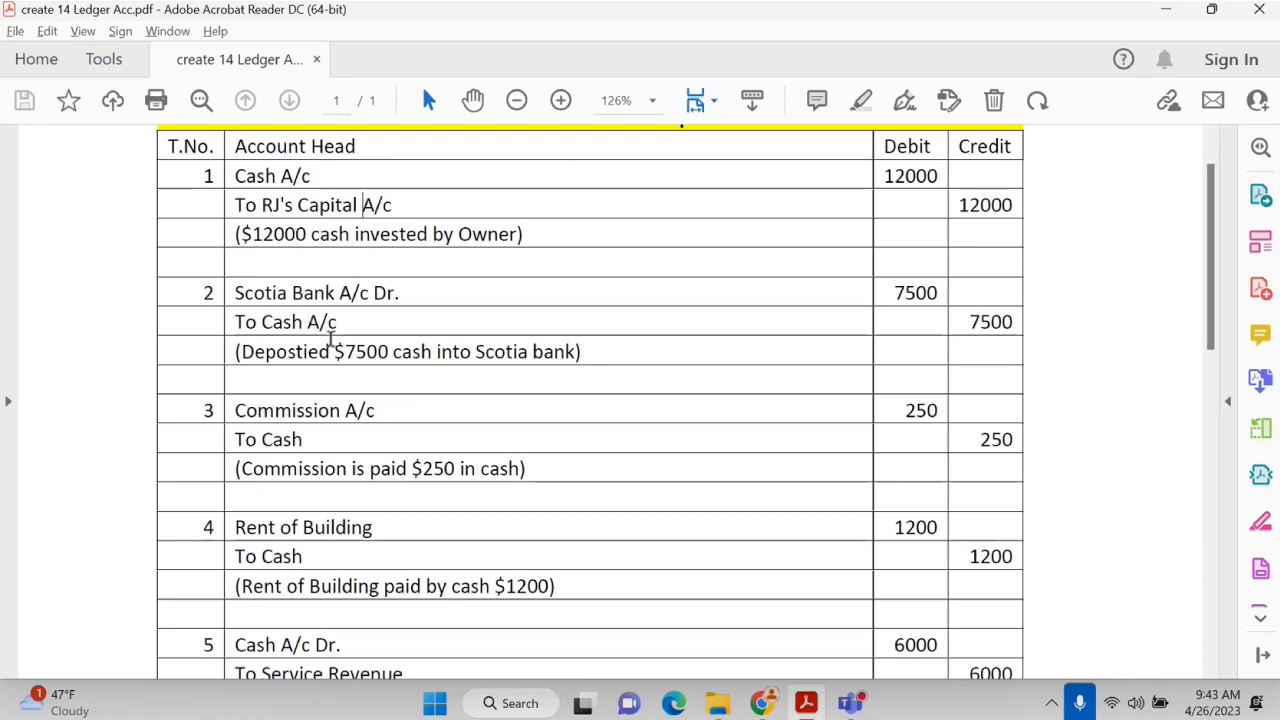
left_click_drag(262, 322, 349, 321)
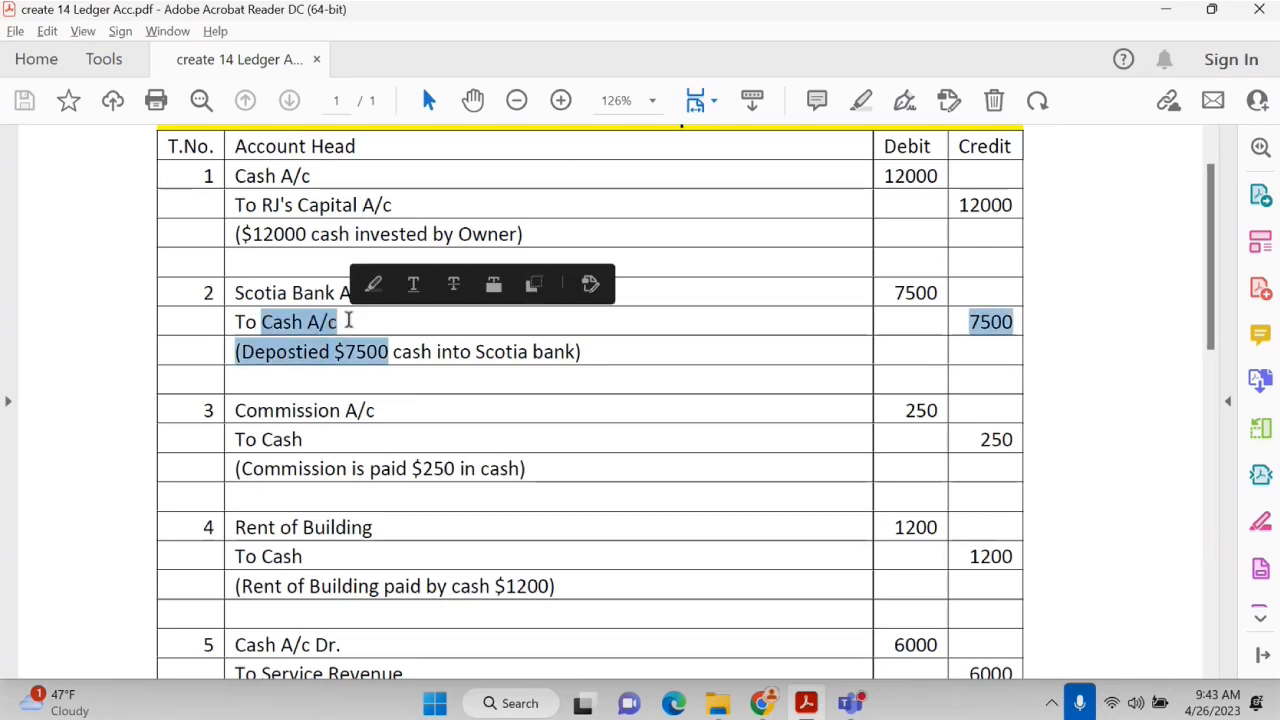
left_click(272, 294)
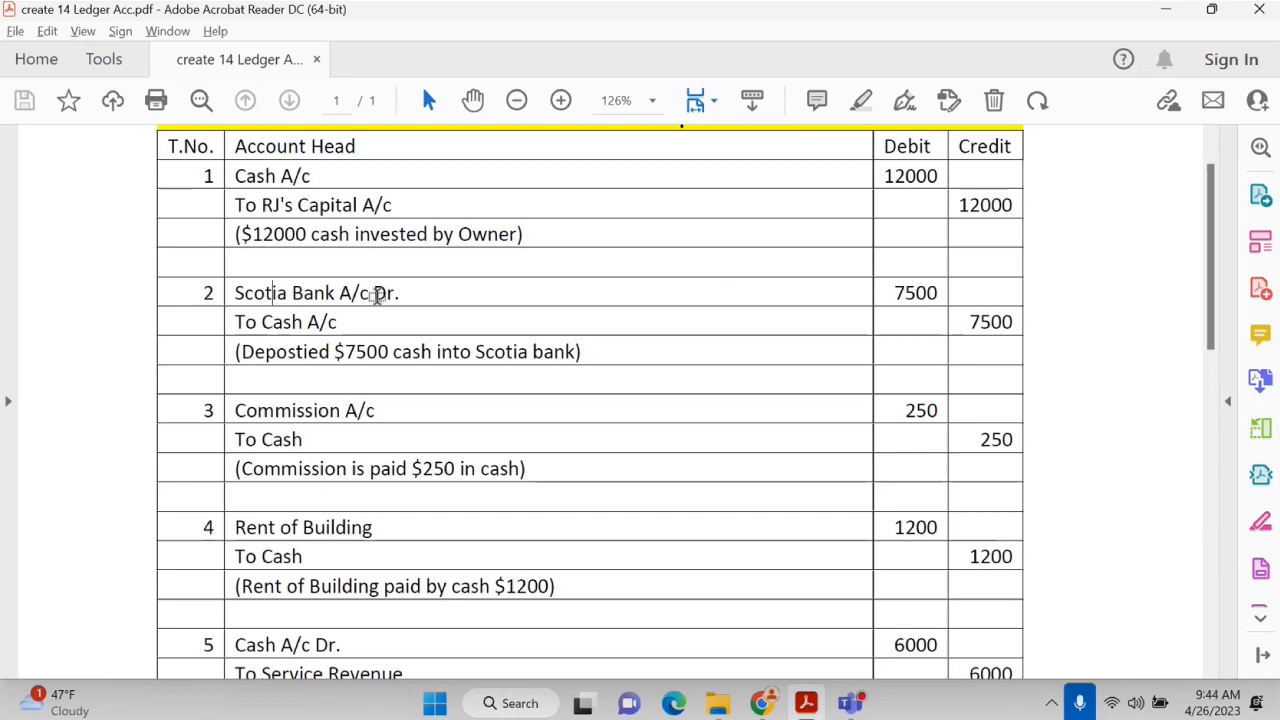
key("alt")
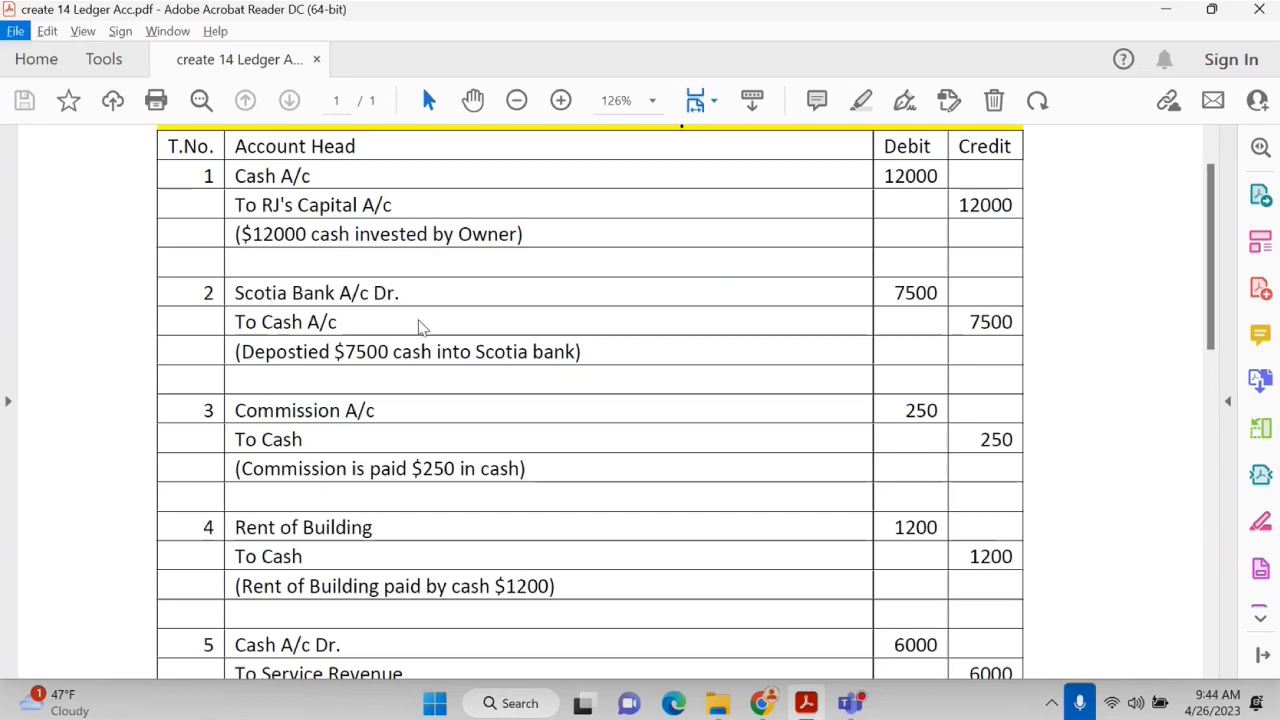
left_click_drag(229, 291, 398, 293)
key("alt+Tab")
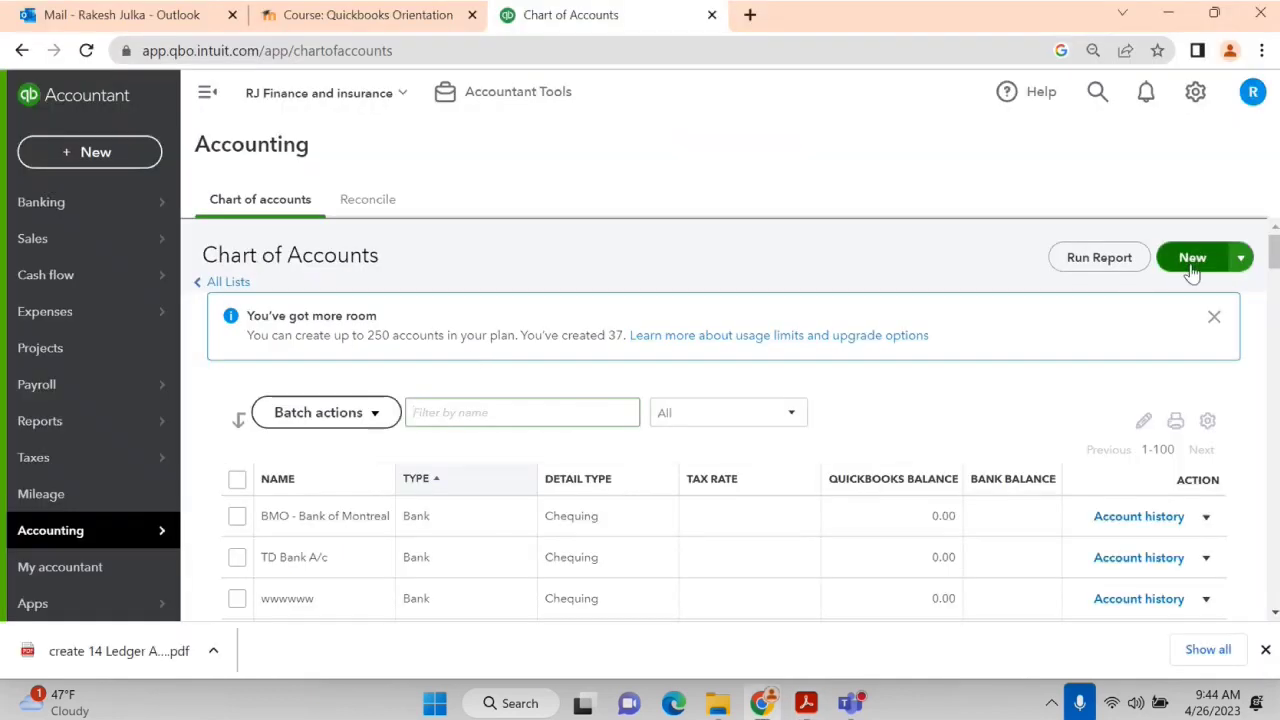
Create a new account of type Bank with detail type Chequing, named Scotia Bank A/c, and save and close it.
left_click(1190, 260)
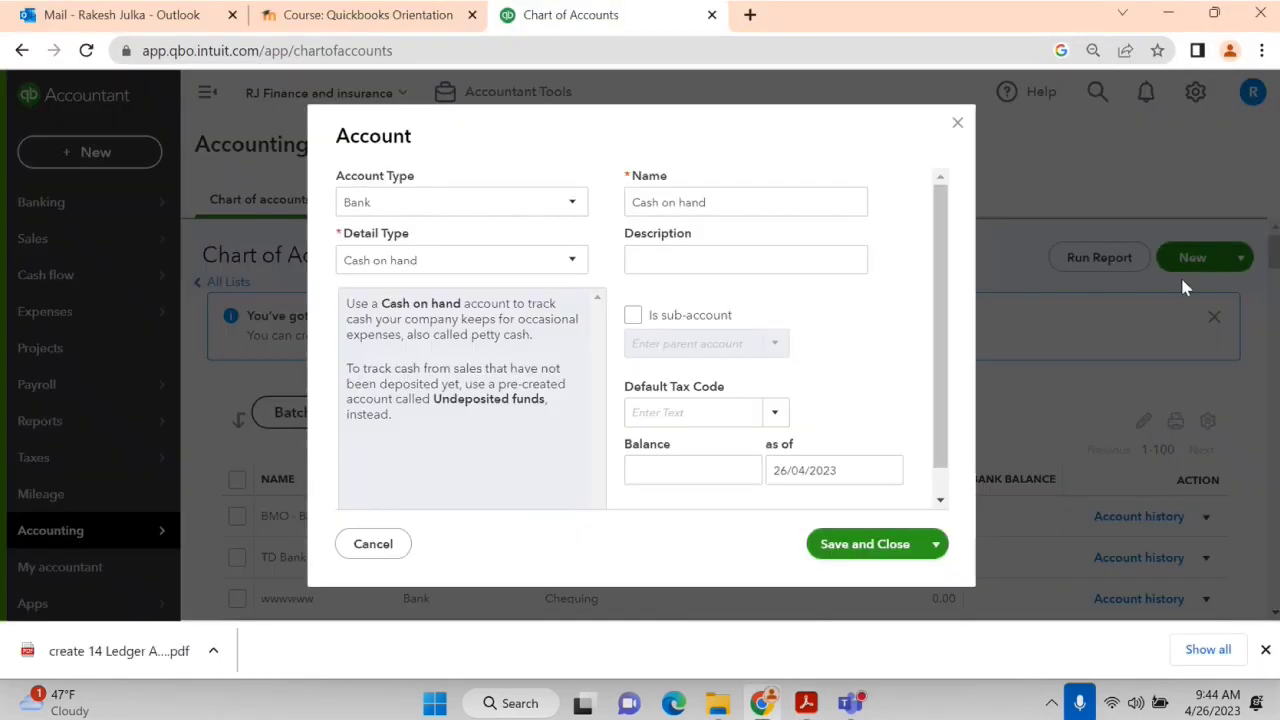
left_click(381, 205)
left_click(408, 262)
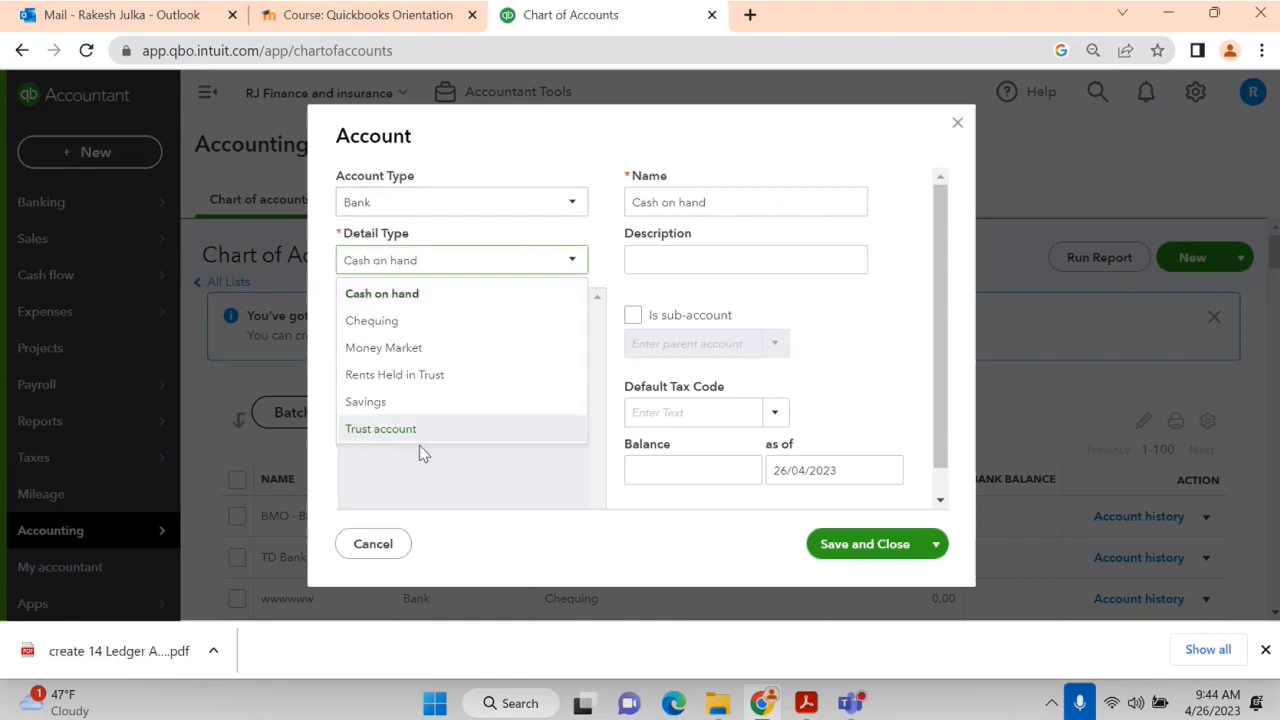
left_click(396, 321)
key("Tab")
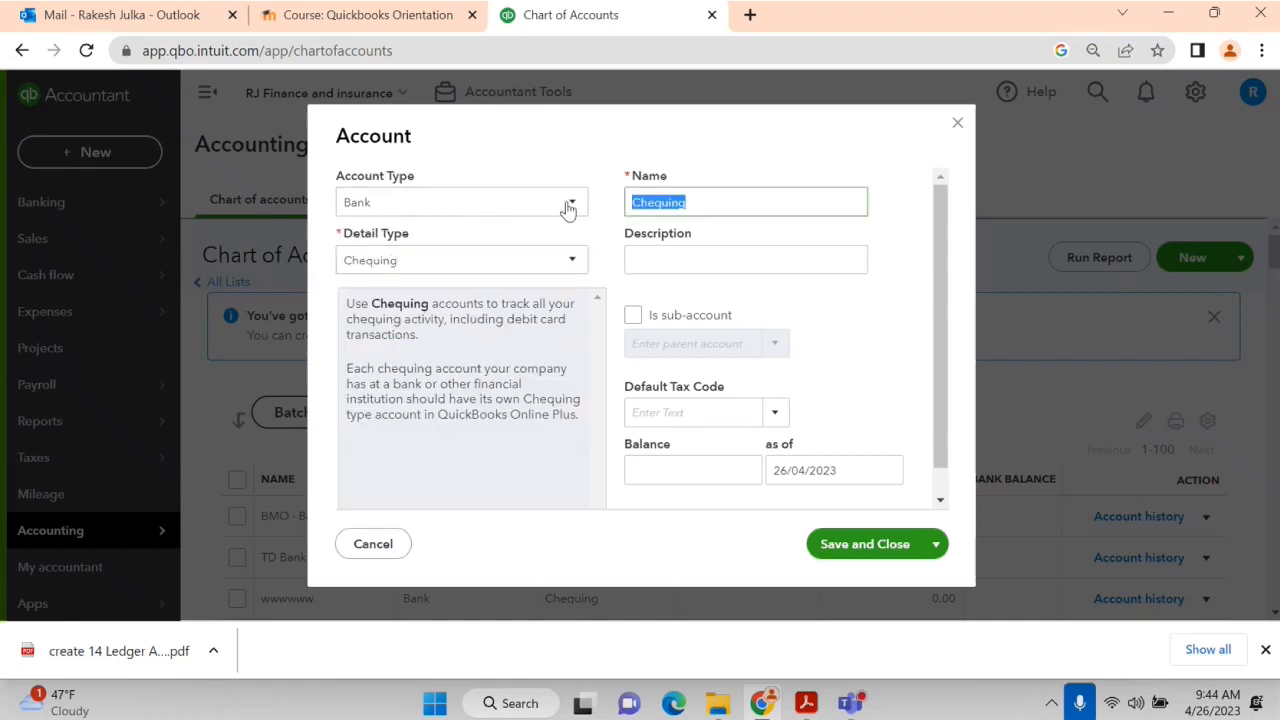
type("Scotia Bank A/c")
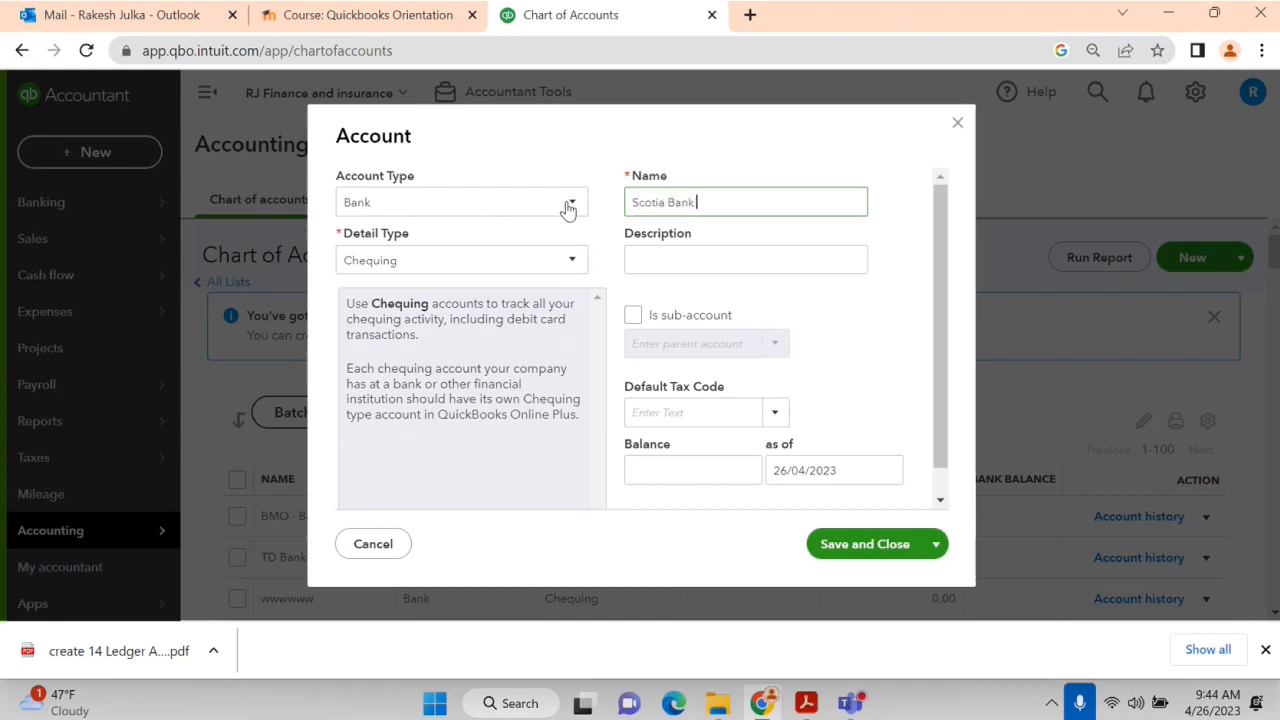
left_click(864, 550)
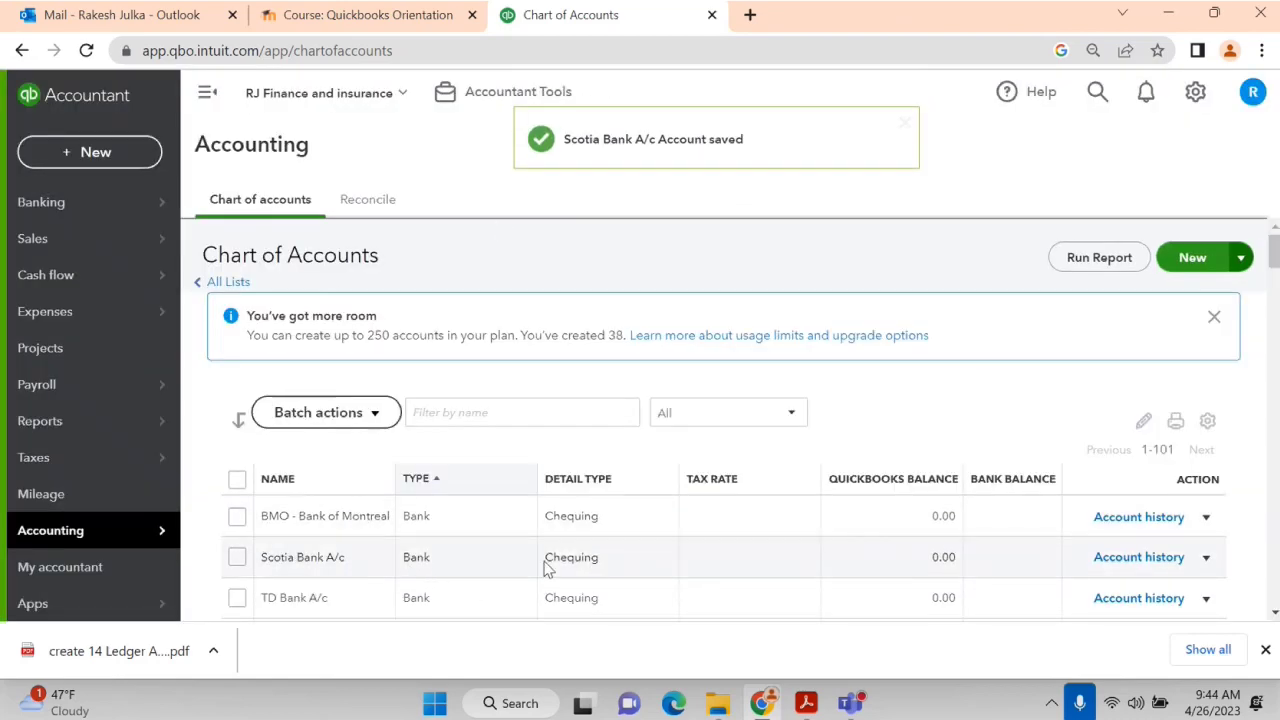
Switch to the ledger PDF, examine the Commission A/c and Cash lines of transaction 3, and return to the QuickBooks chart of accounts.
key("alt+Tab")
scroll(380, 350, "down", 1)
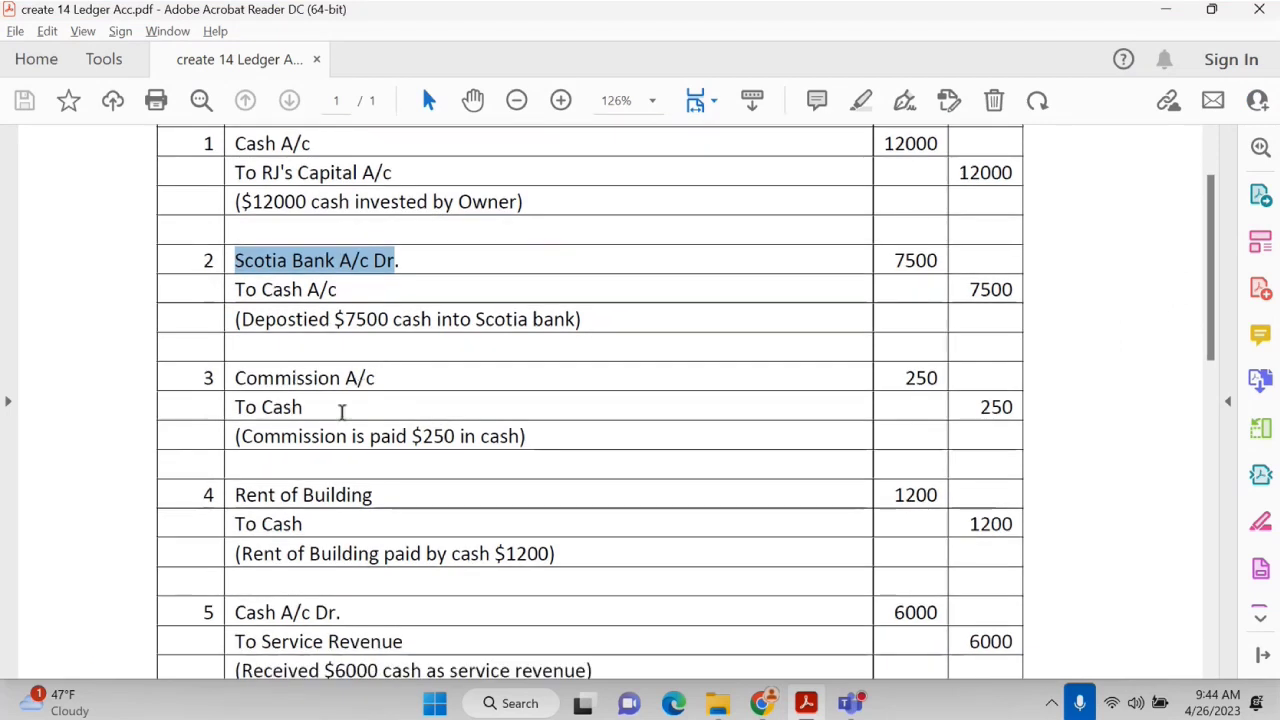
left_click_drag(262, 407, 306, 407)
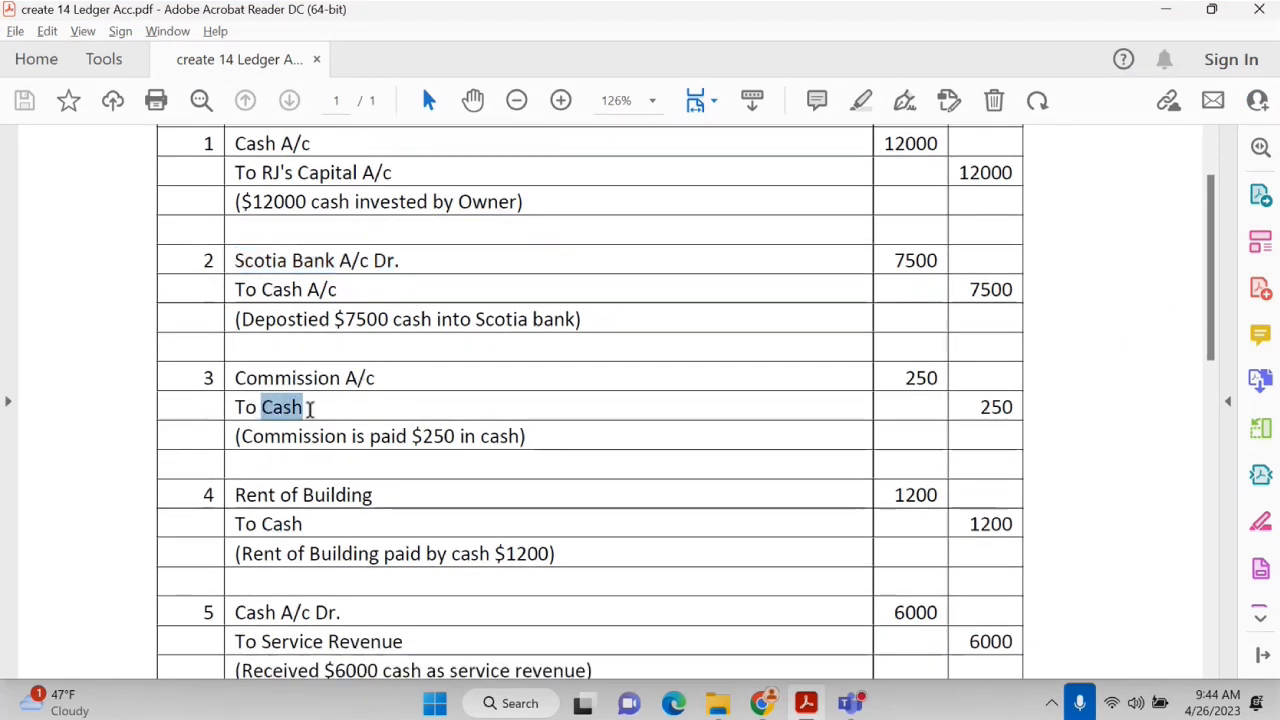
left_click(254, 378)
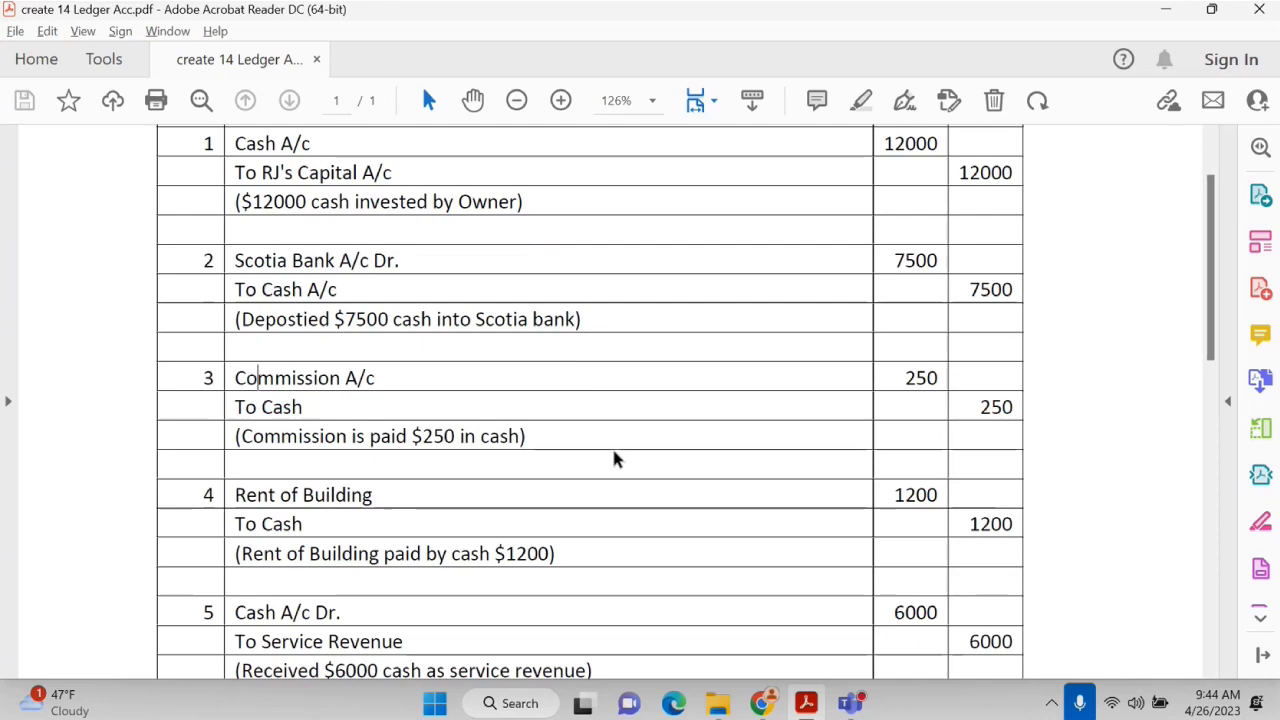
key("alt+Tab")
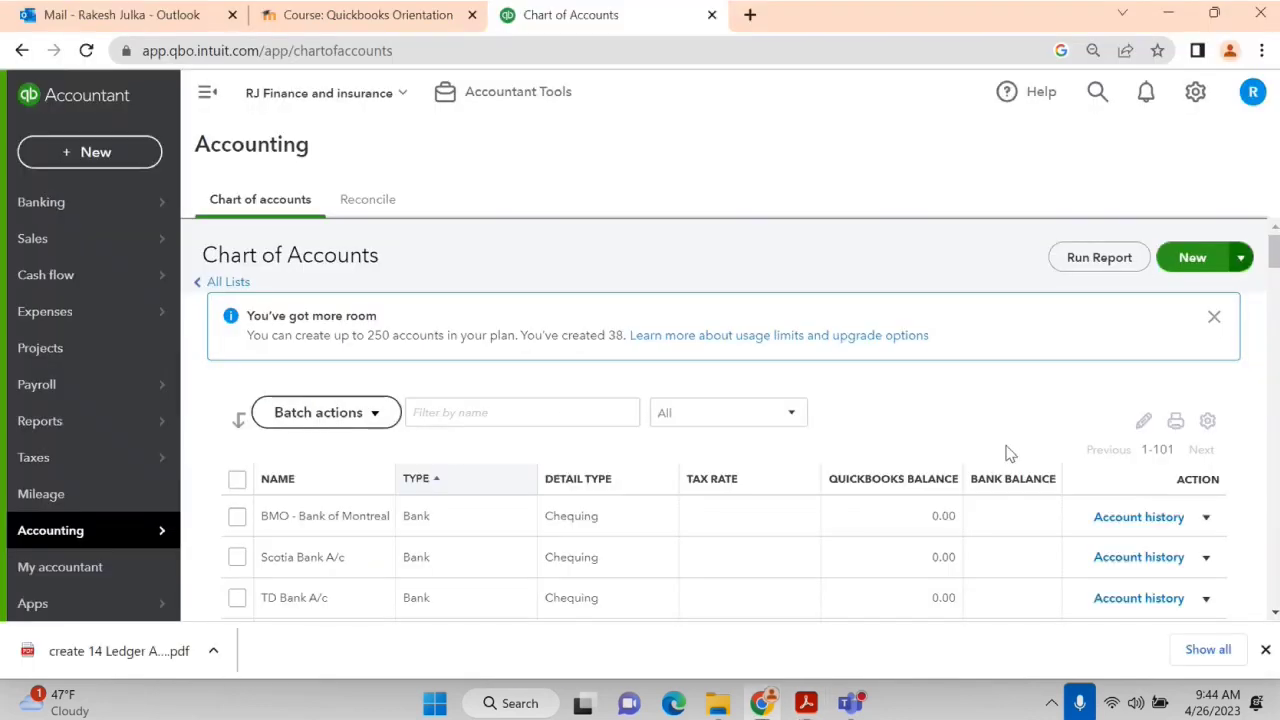
Start a new account in the chart of accounts and set its account type to Expenses.
left_click(1188, 258)
left_click(452, 207)
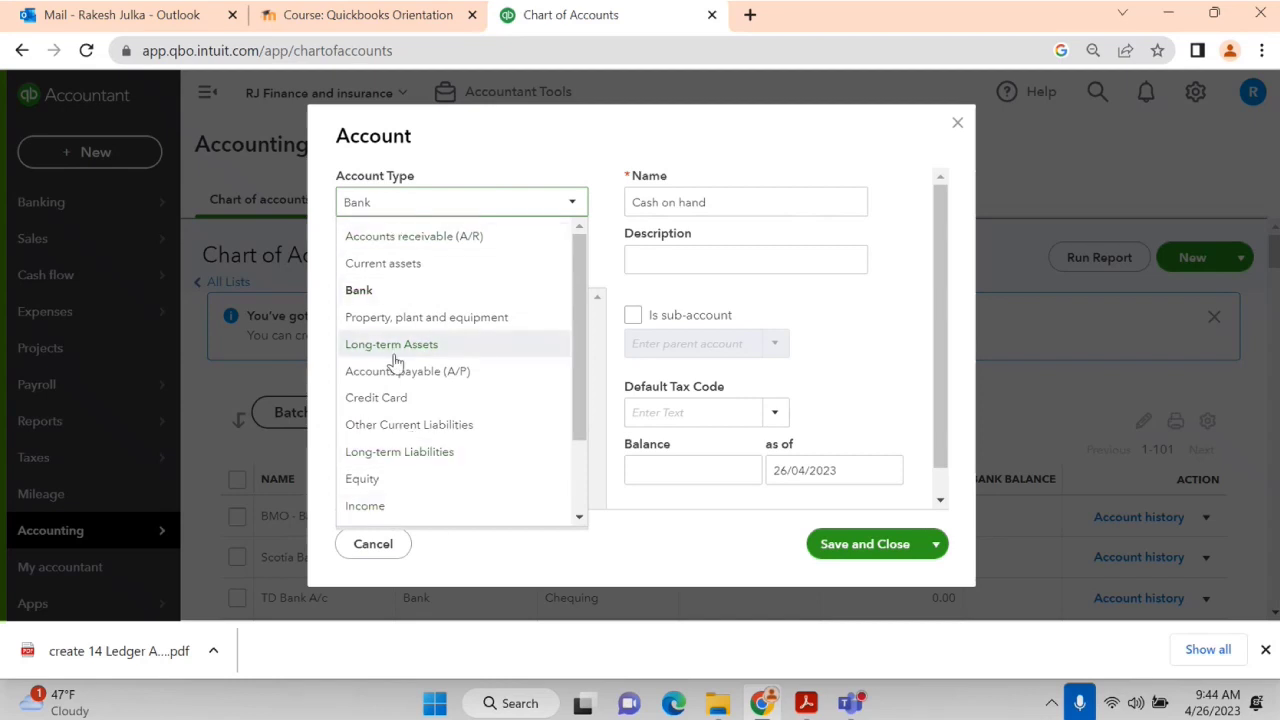
scroll(396, 360, "down", 1)
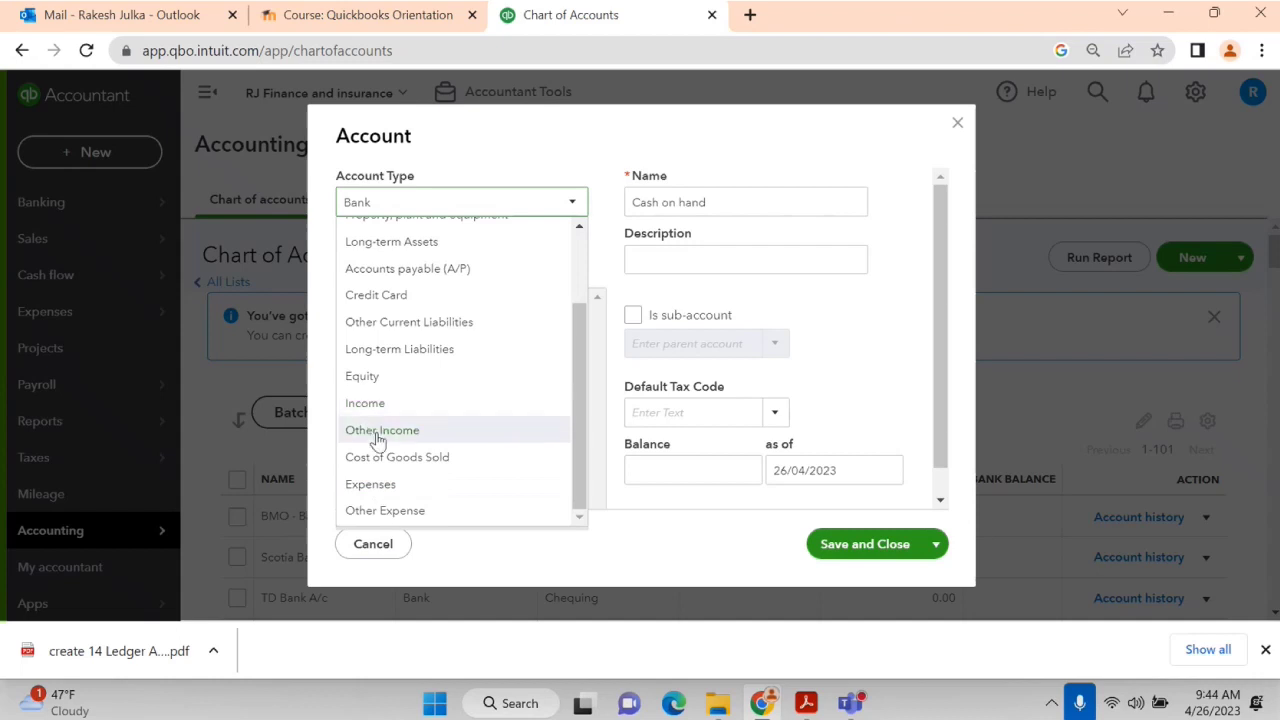
left_click(379, 486)
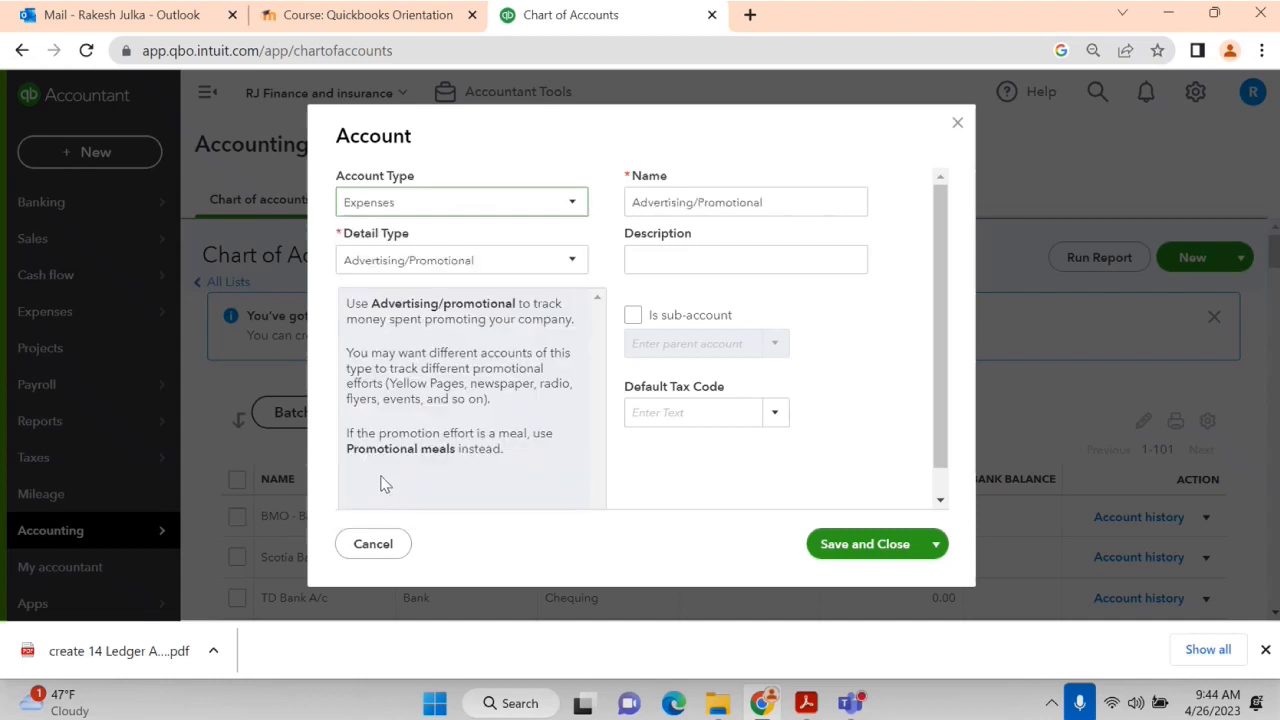
Look through the detail types available for the Expenses account type to find one that suits commission.
left_click(423, 260)
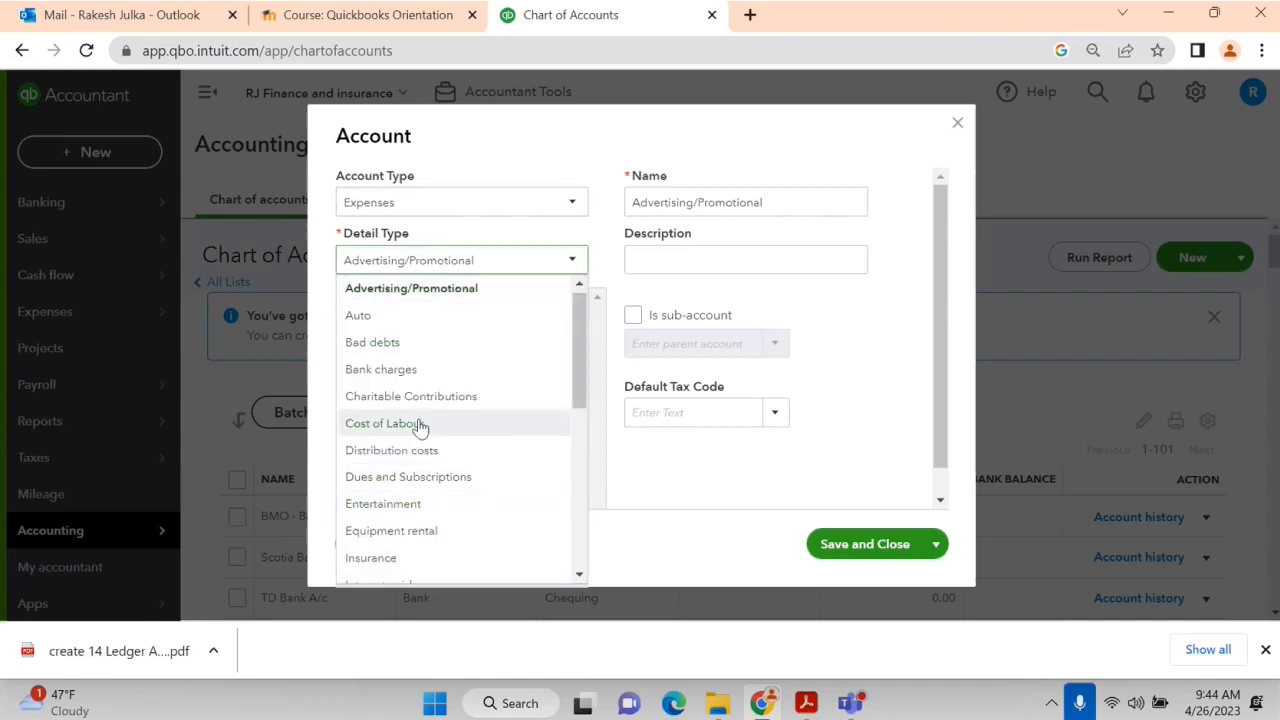
scroll(419, 427, "down", 5)
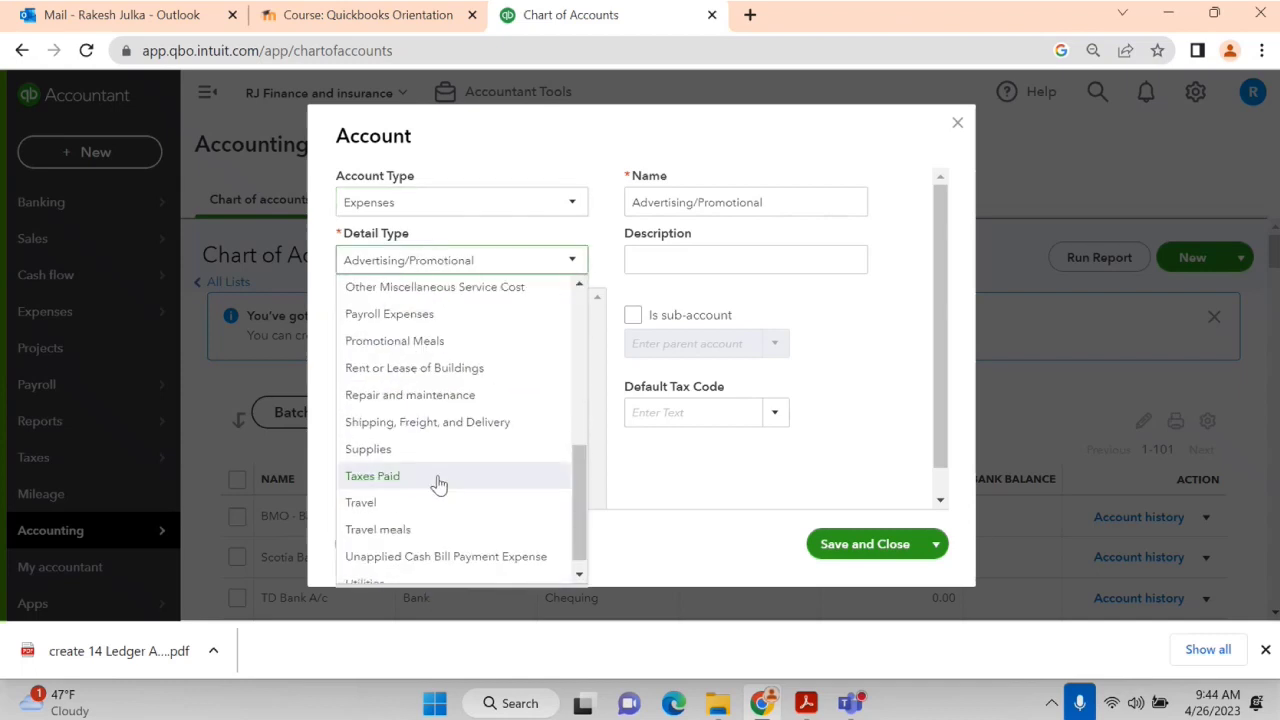
scroll(438, 485, "up", 1)
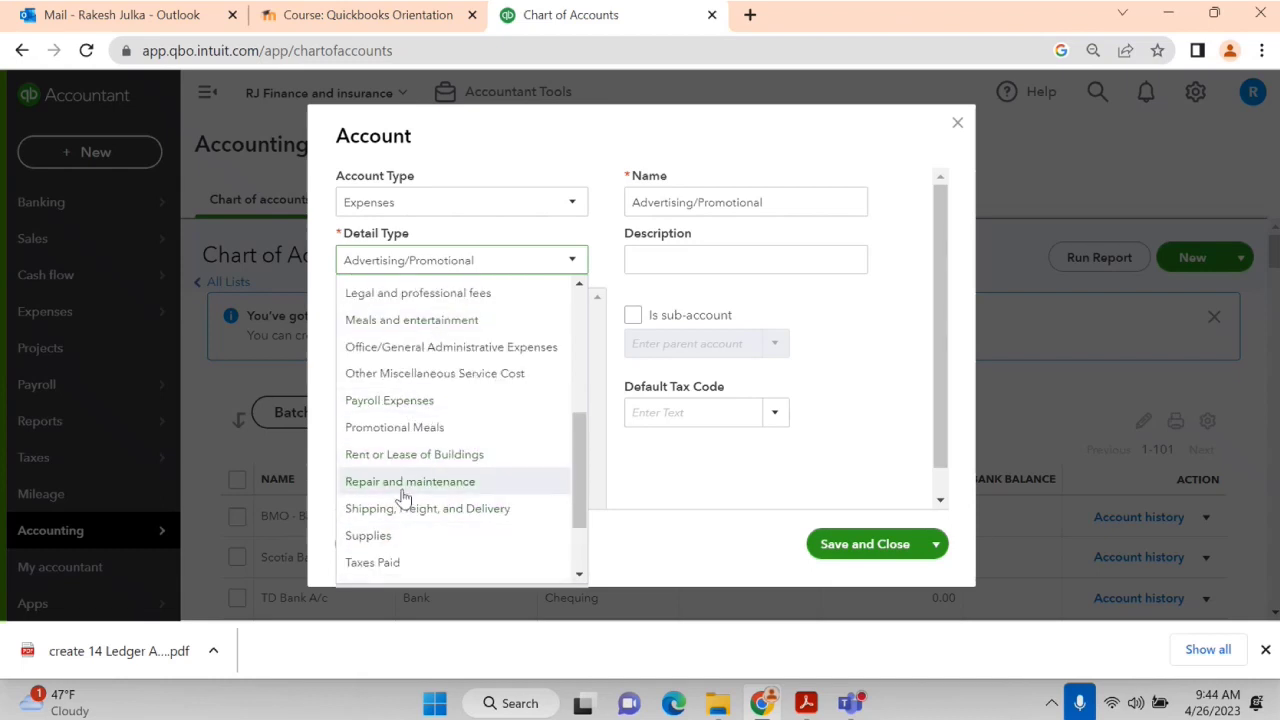
scroll(405, 500, "up", 1)
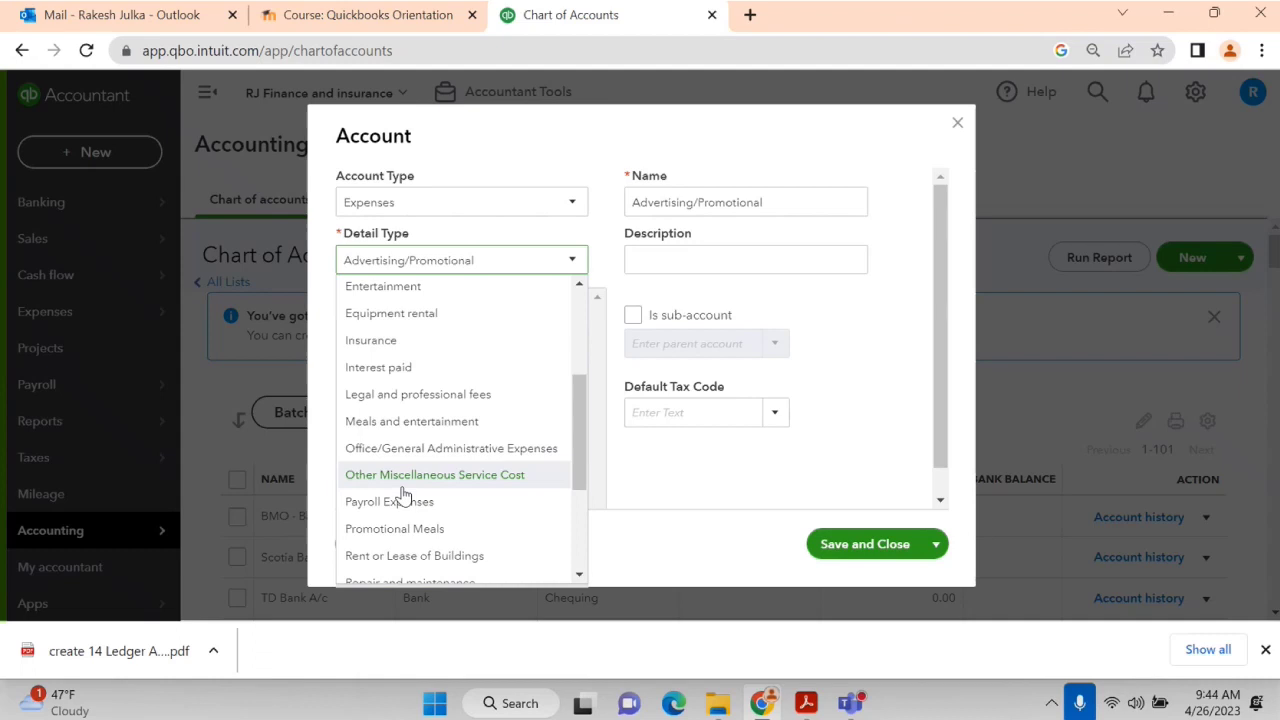
scroll(391, 455, "up", 2)
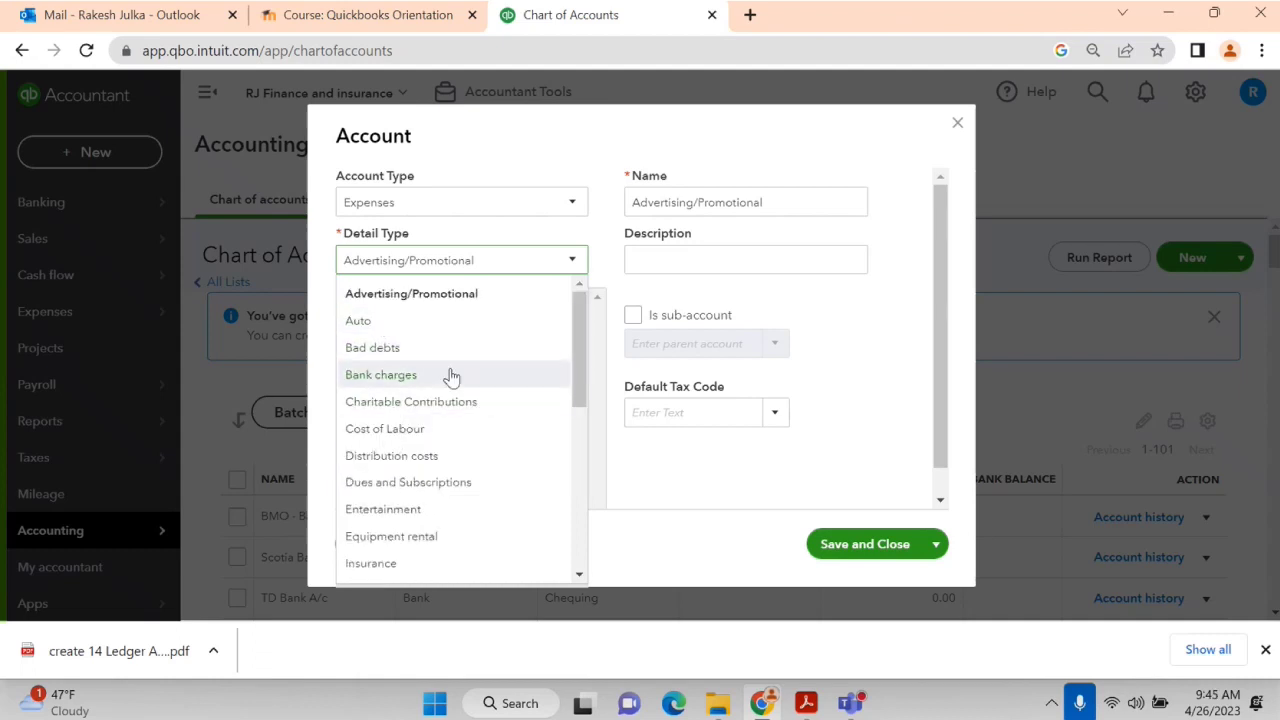
scroll(423, 450, "down", 2)
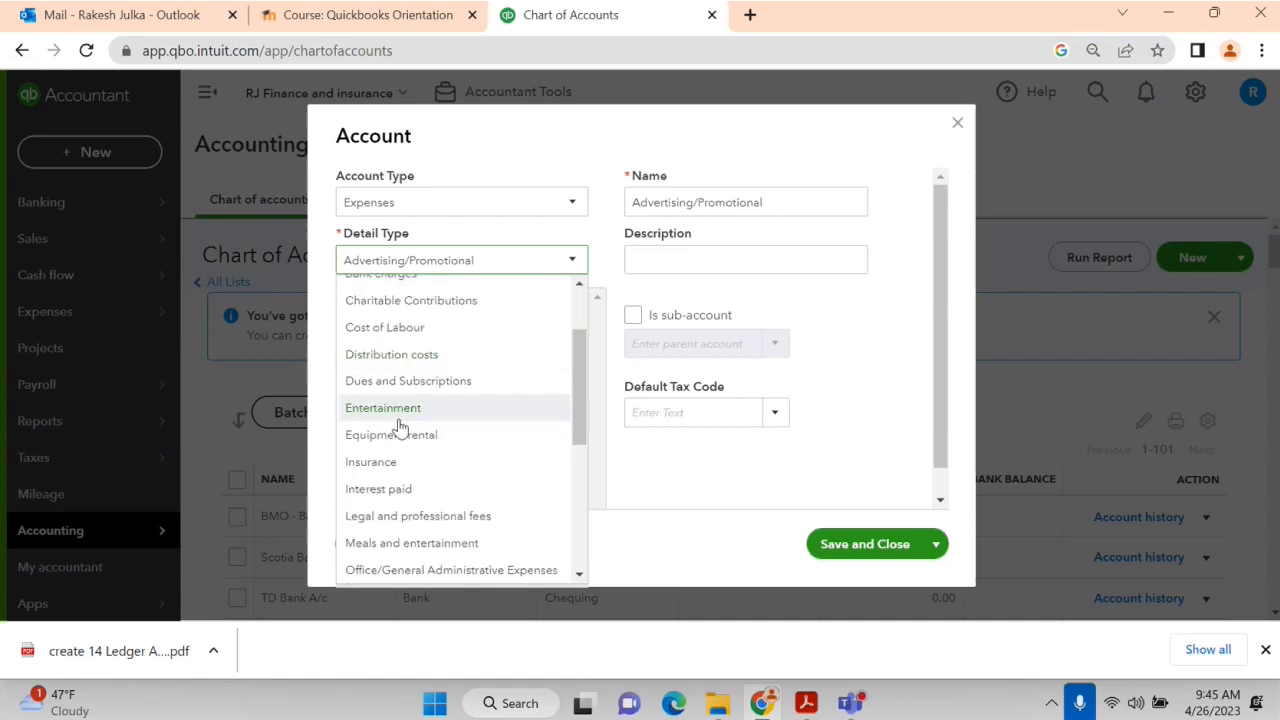
scroll(483, 443, "down", 2)
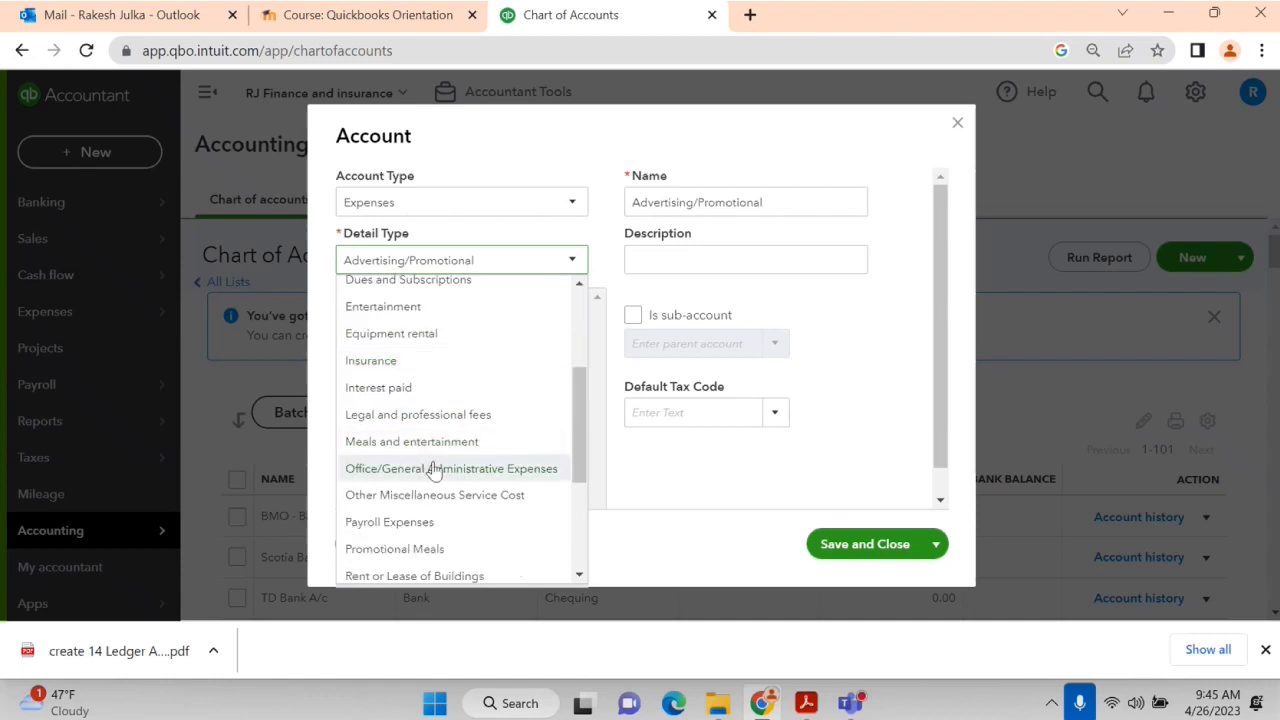
scroll(471, 466, "down", 3)
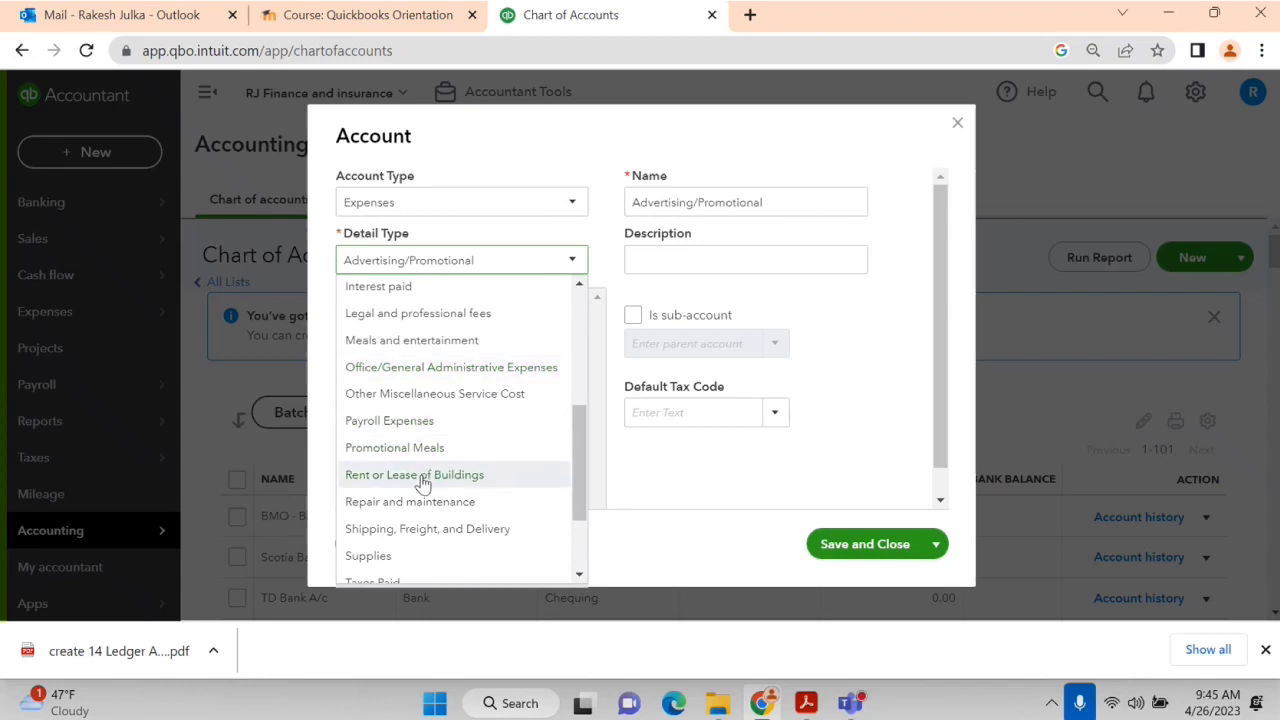
scroll(428, 538, "down", 2)
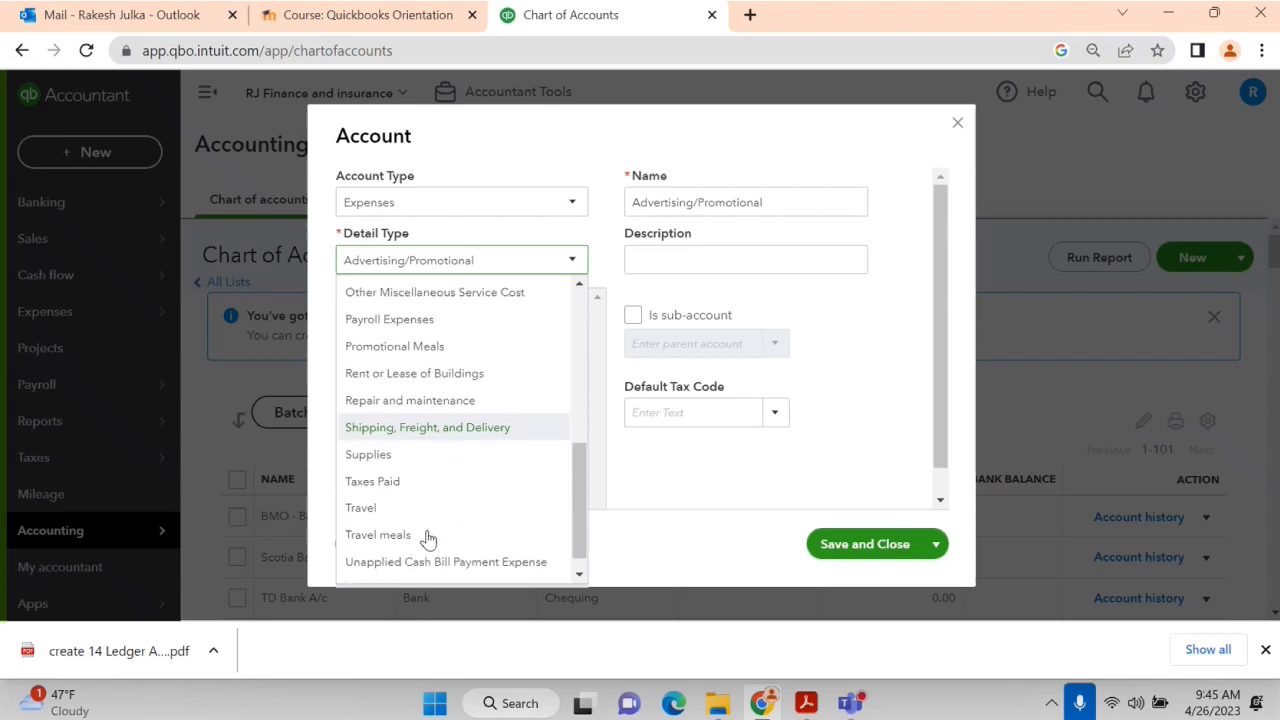
scroll(400, 534, "down", 1)
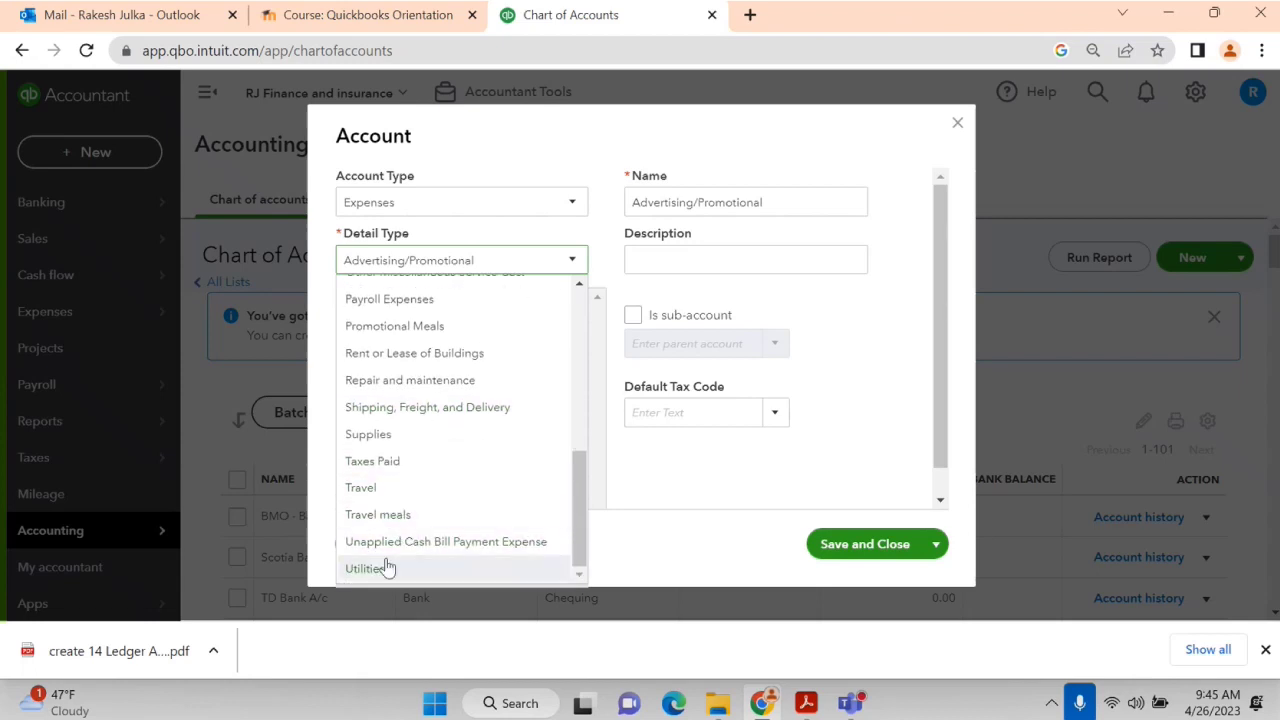
scroll(440, 430, "up", 2)
scroll(452, 384, "up", 3)
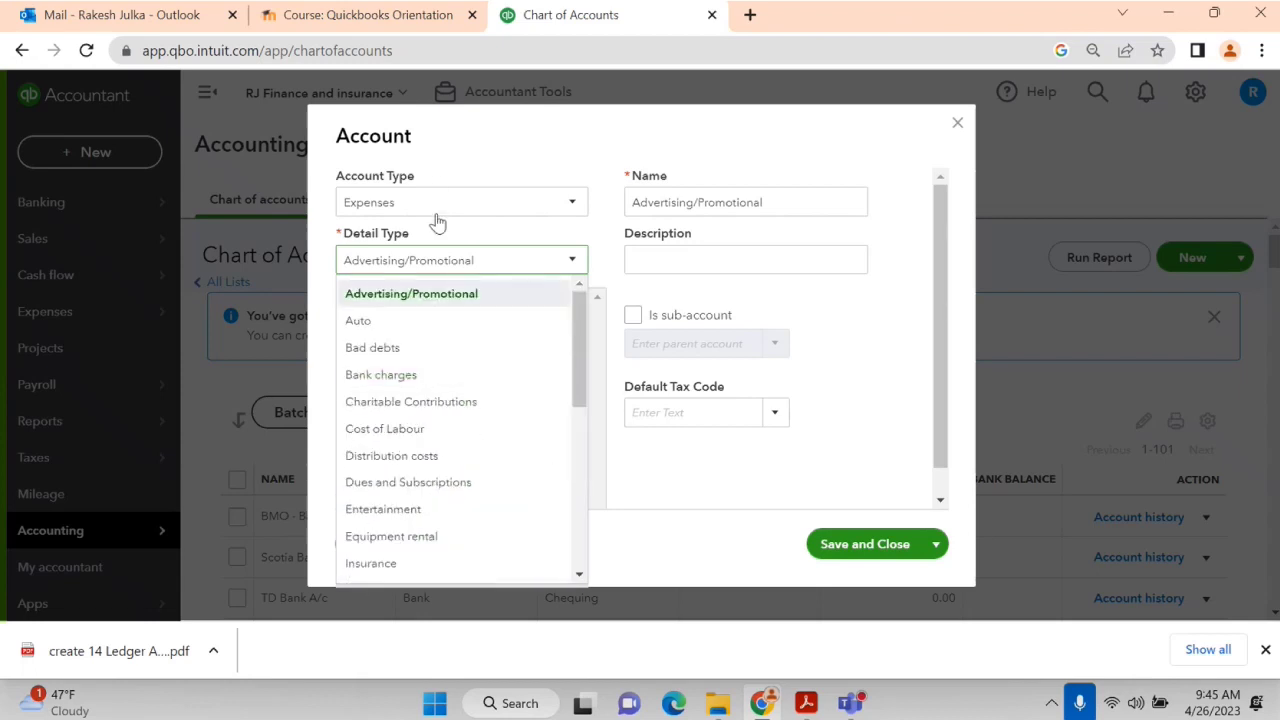
Try the account type Other Expense, check its detail types, and review the other account types.
left_click(430, 205)
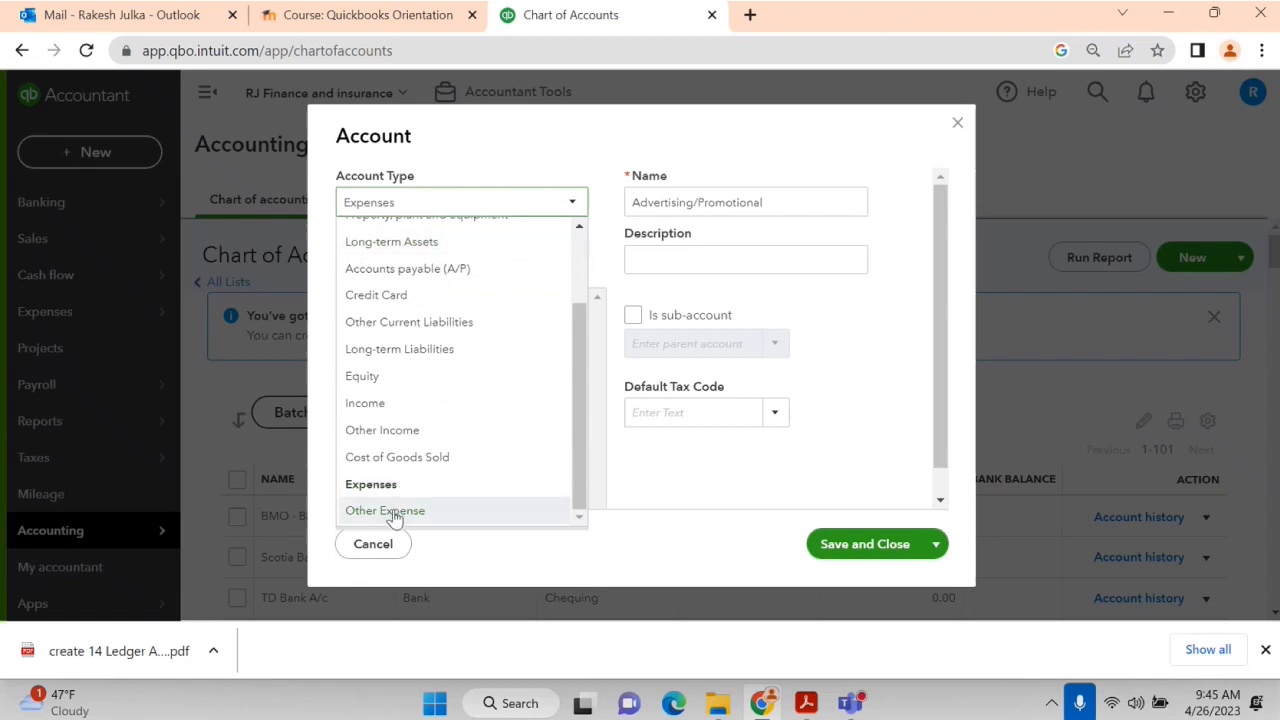
left_click(397, 511)
left_click(428, 261)
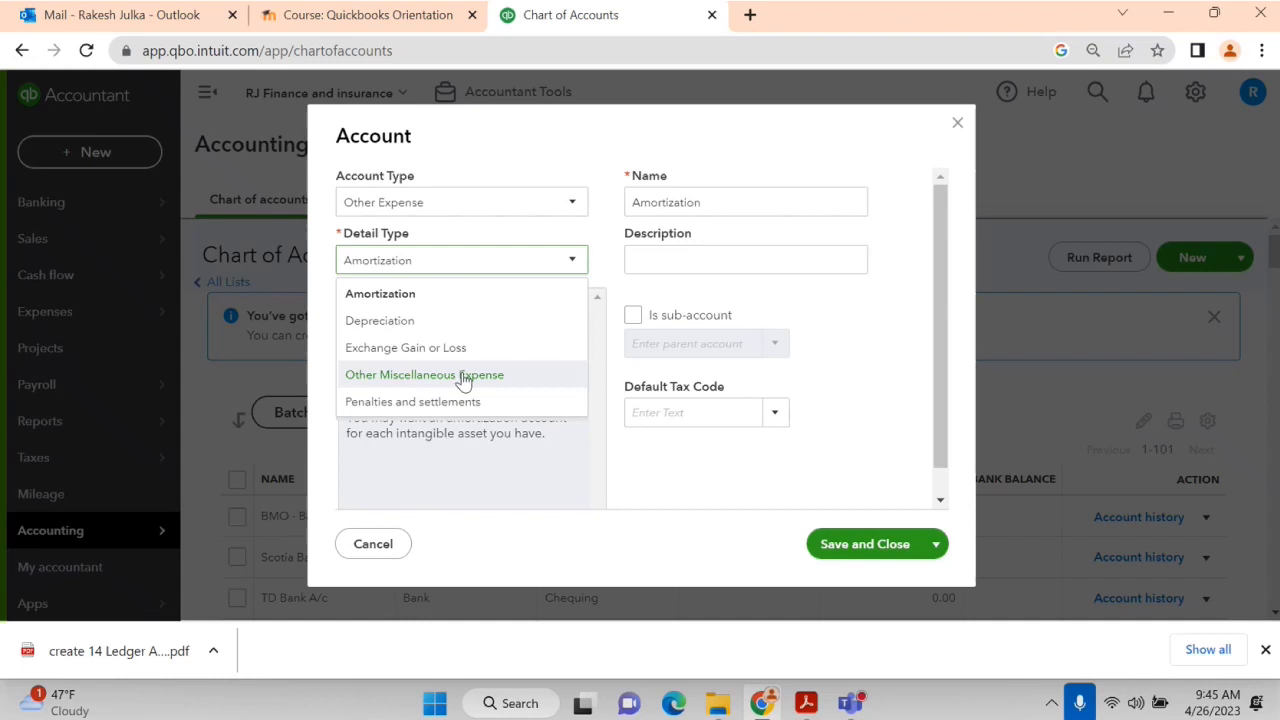
left_click(450, 205)
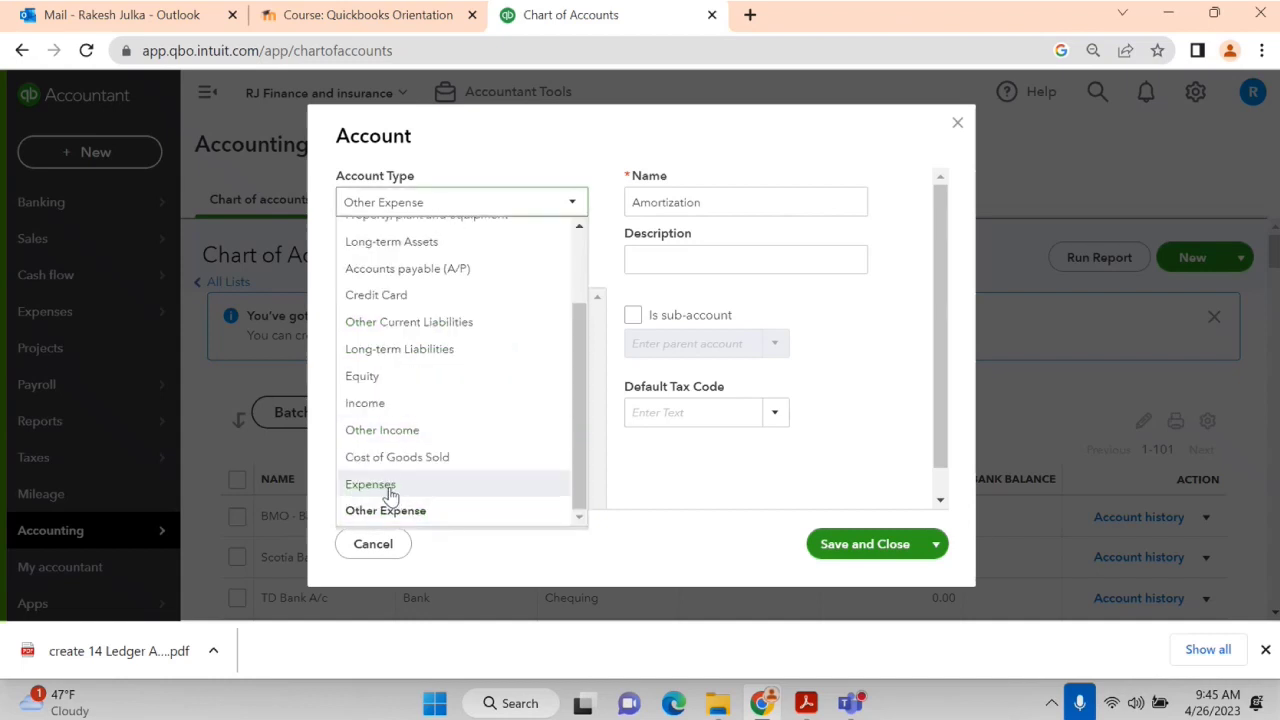
scroll(390, 380, "up", 3)
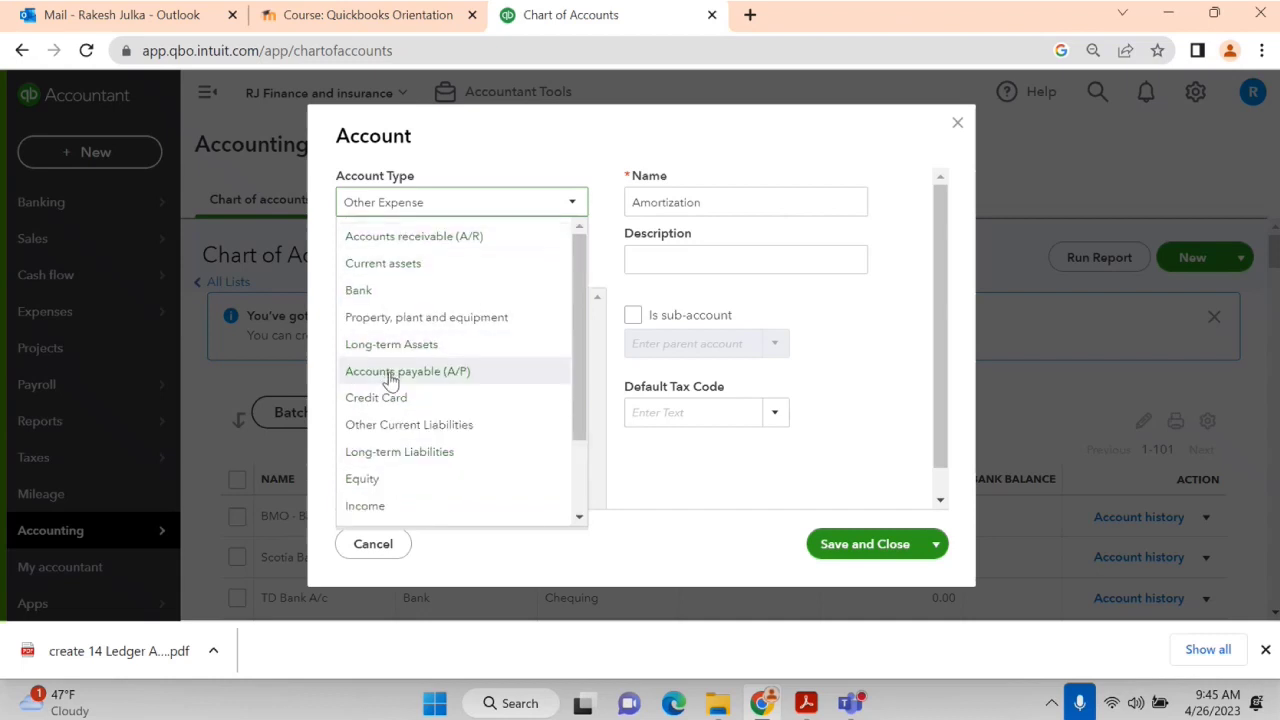
scroll(386, 378, "down", 2)
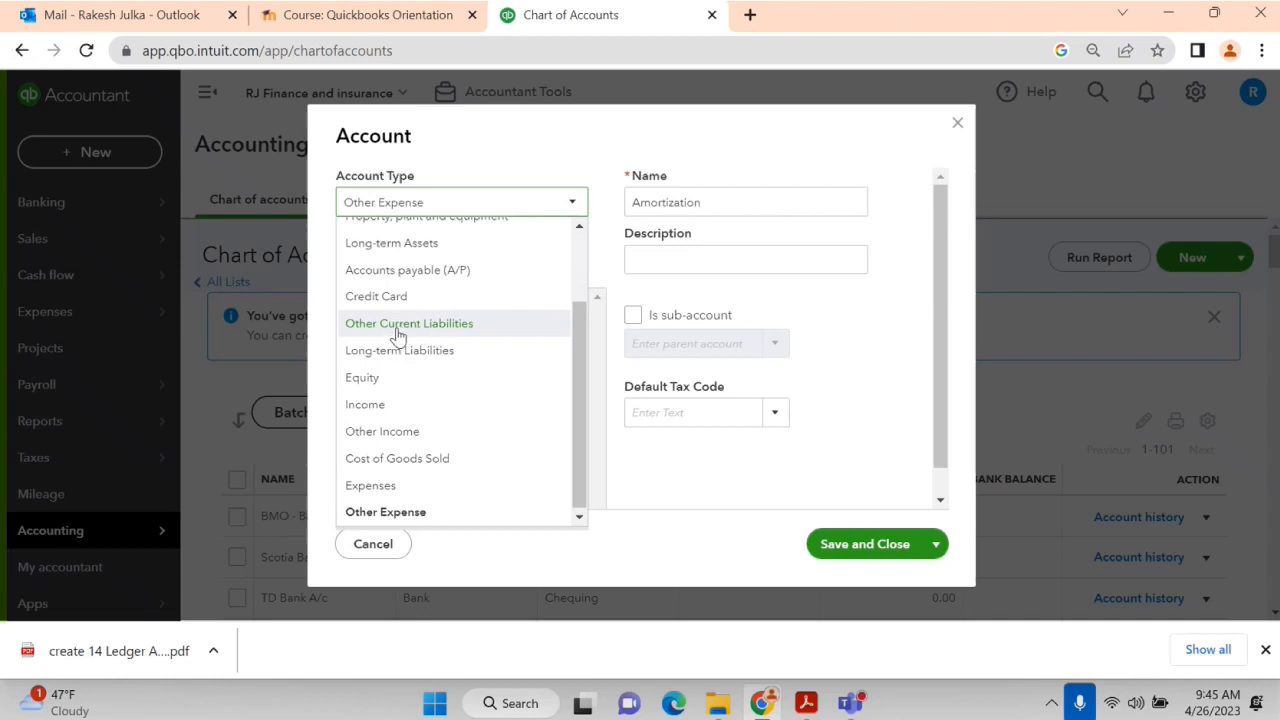
Set the account type to Expenses with detail type Payroll Expenses, and name the account Commission.
left_click(391, 485)
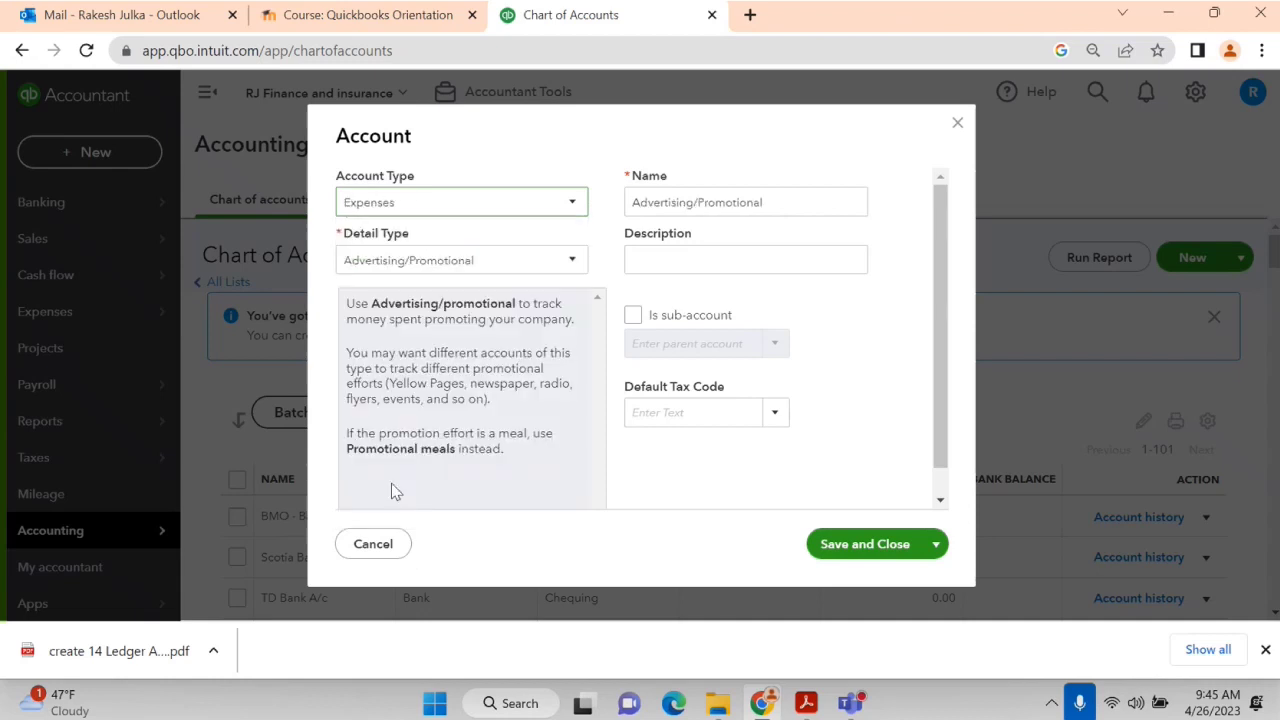
left_click(463, 276)
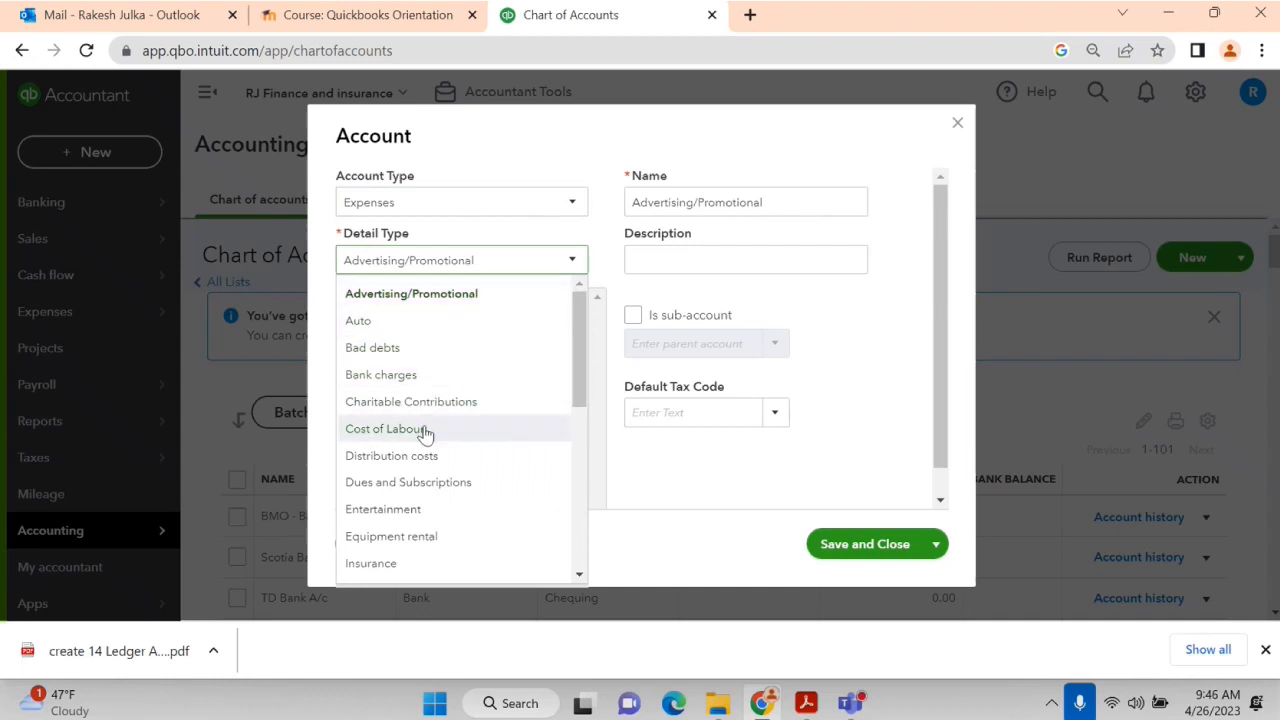
scroll(425, 432, "down", 1)
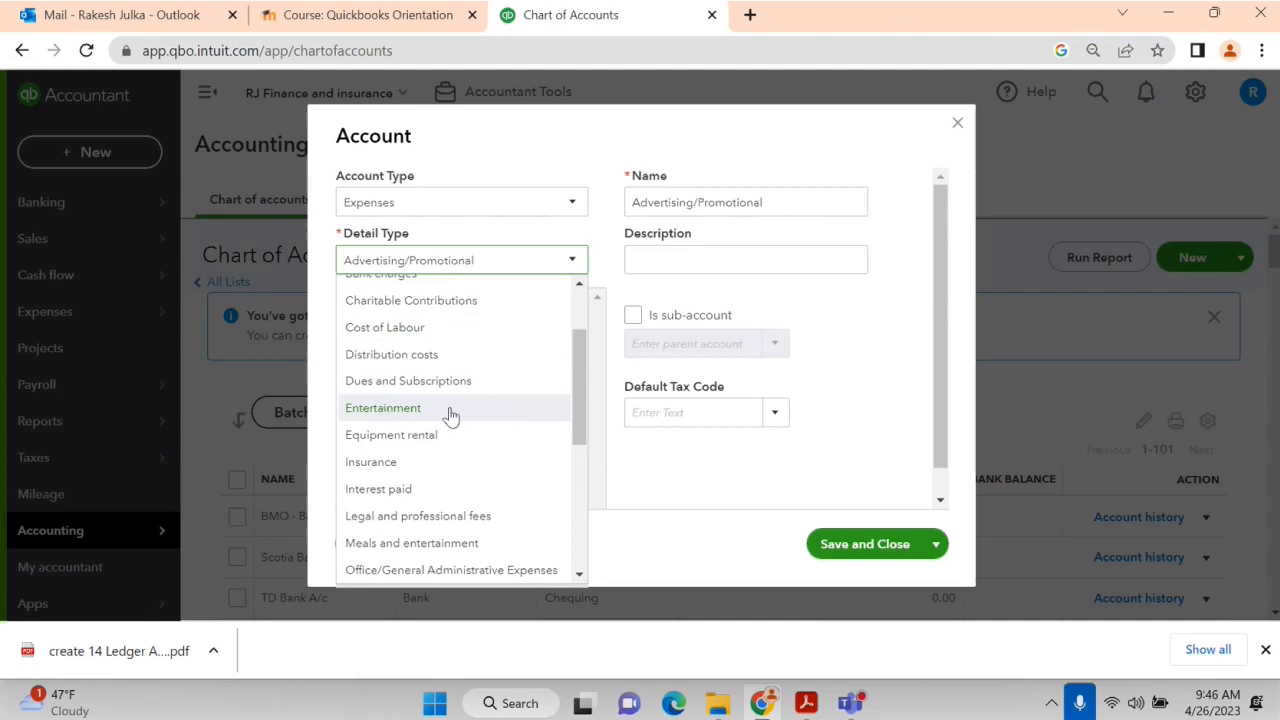
scroll(450, 415, "down", 1)
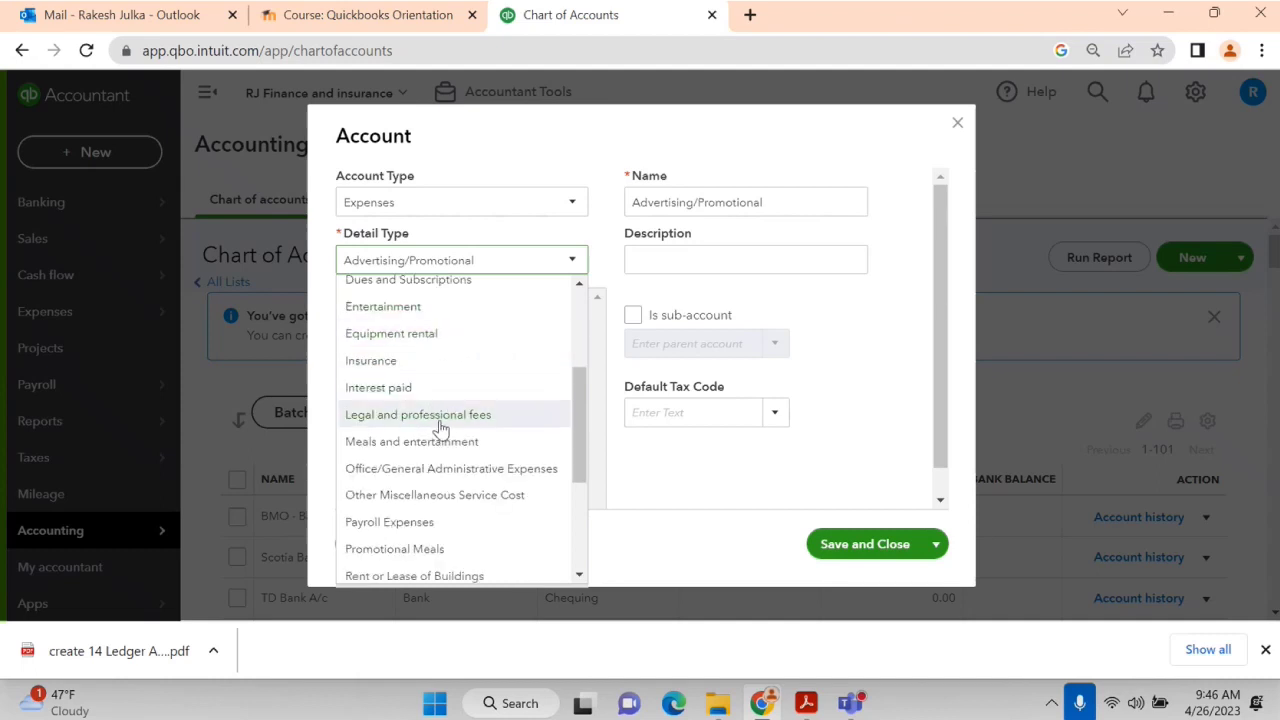
scroll(440, 428, "down", 1)
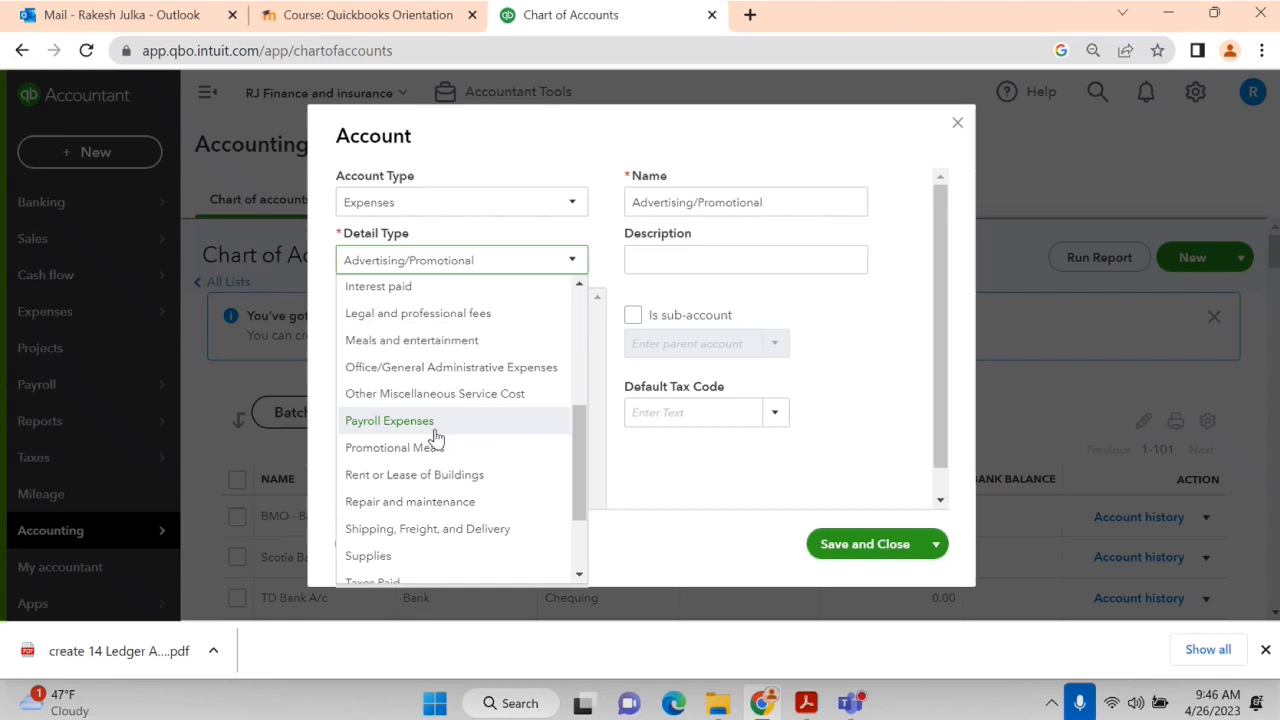
scroll(435, 446, "down", 3)
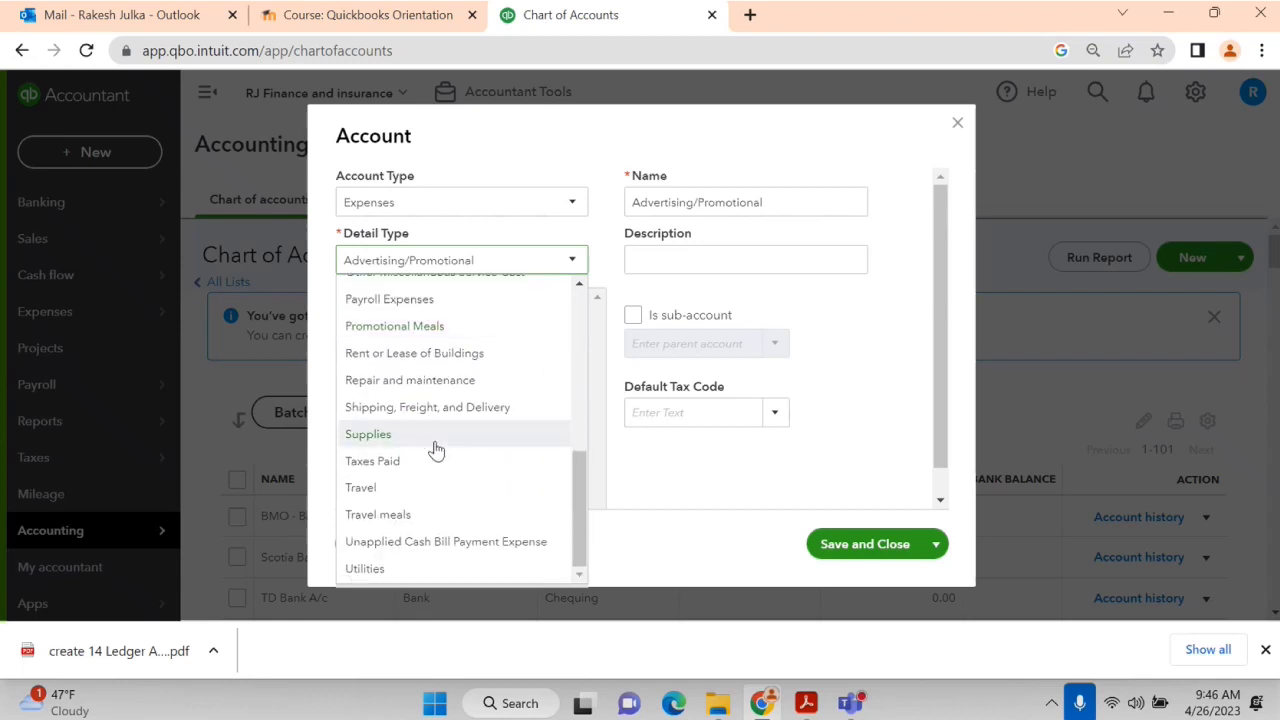
scroll(435, 446, "up", 2)
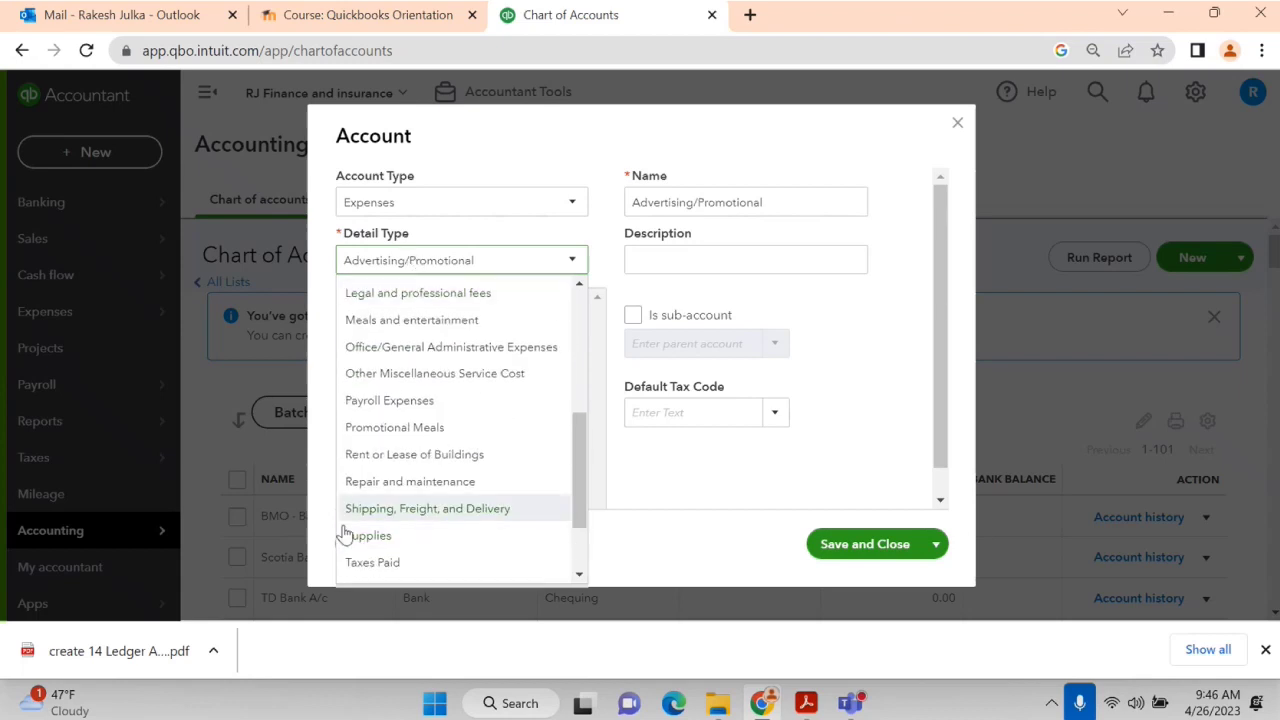
left_click(392, 405)
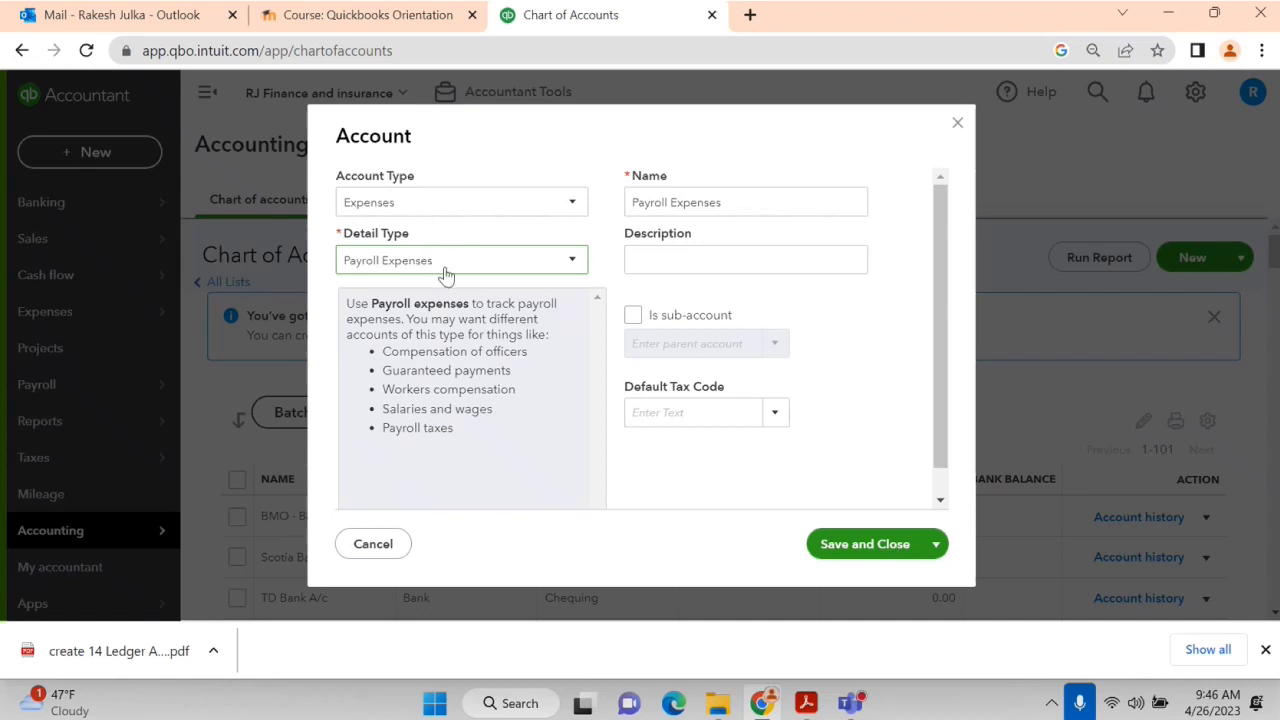
triple_click(756, 205)
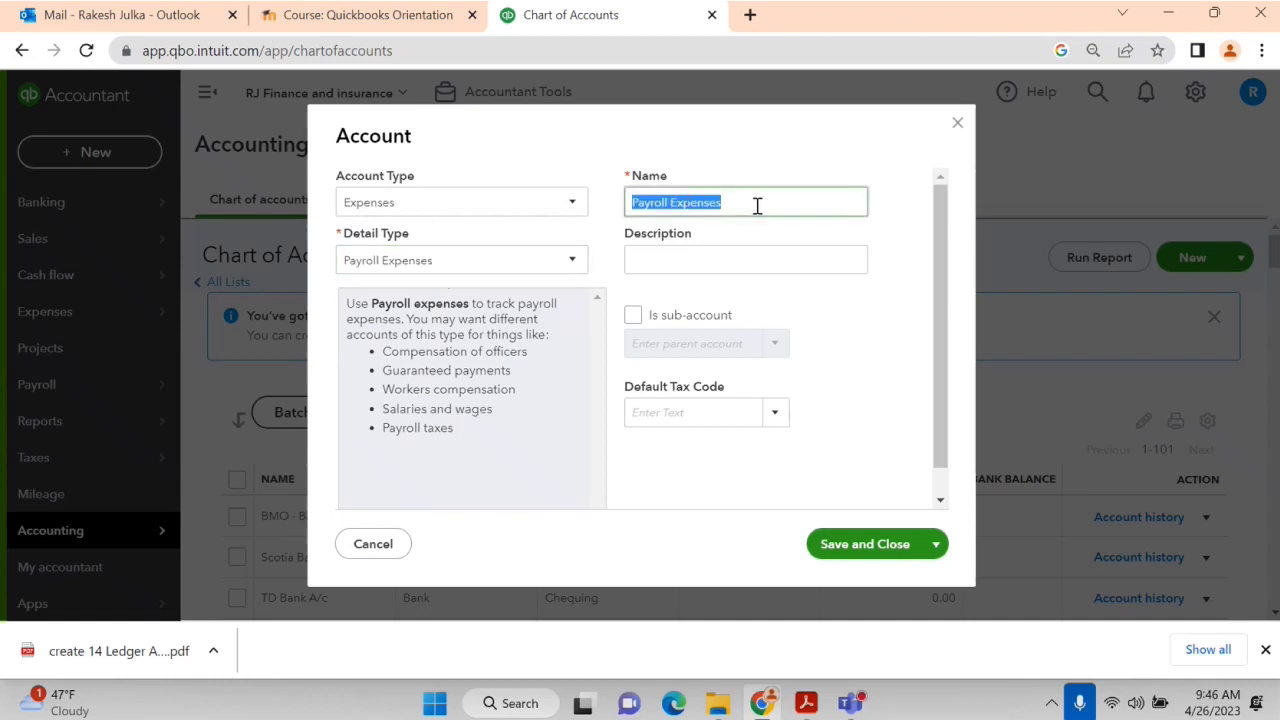
type("Commission")
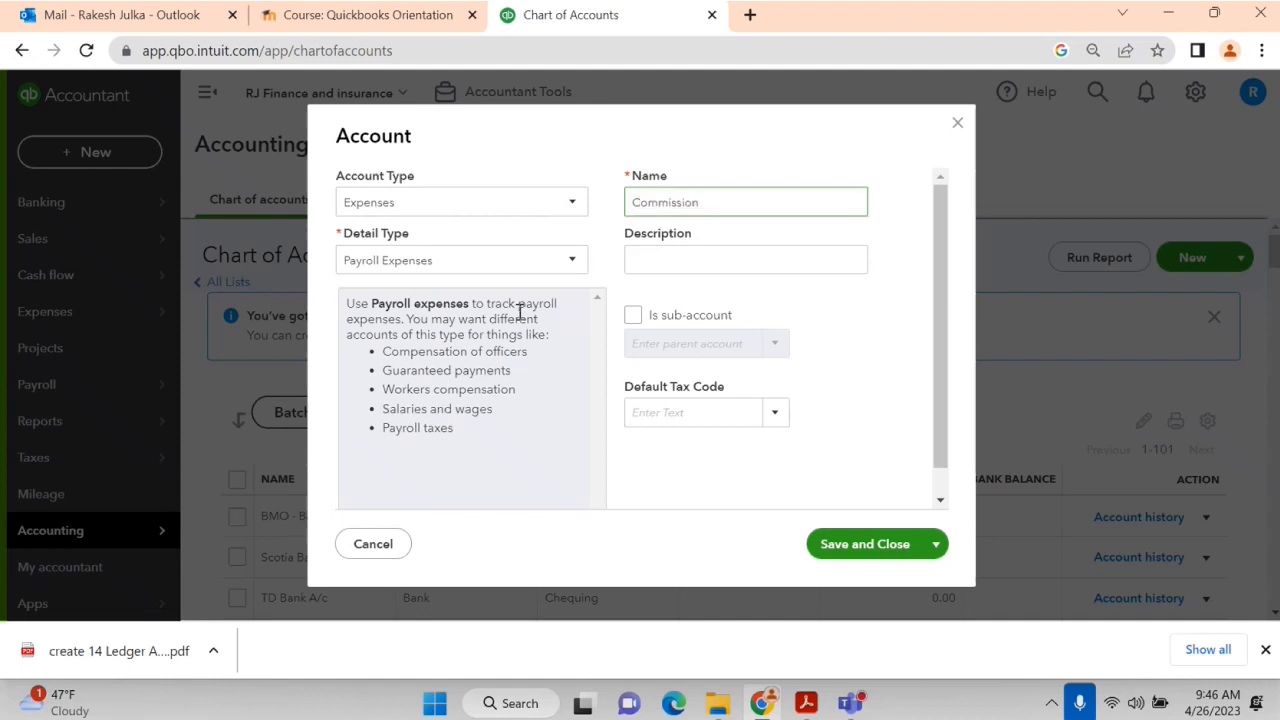
Review the Expenses detail types again, keep Payroll Expenses, and save the Commission account.
left_click(517, 268)
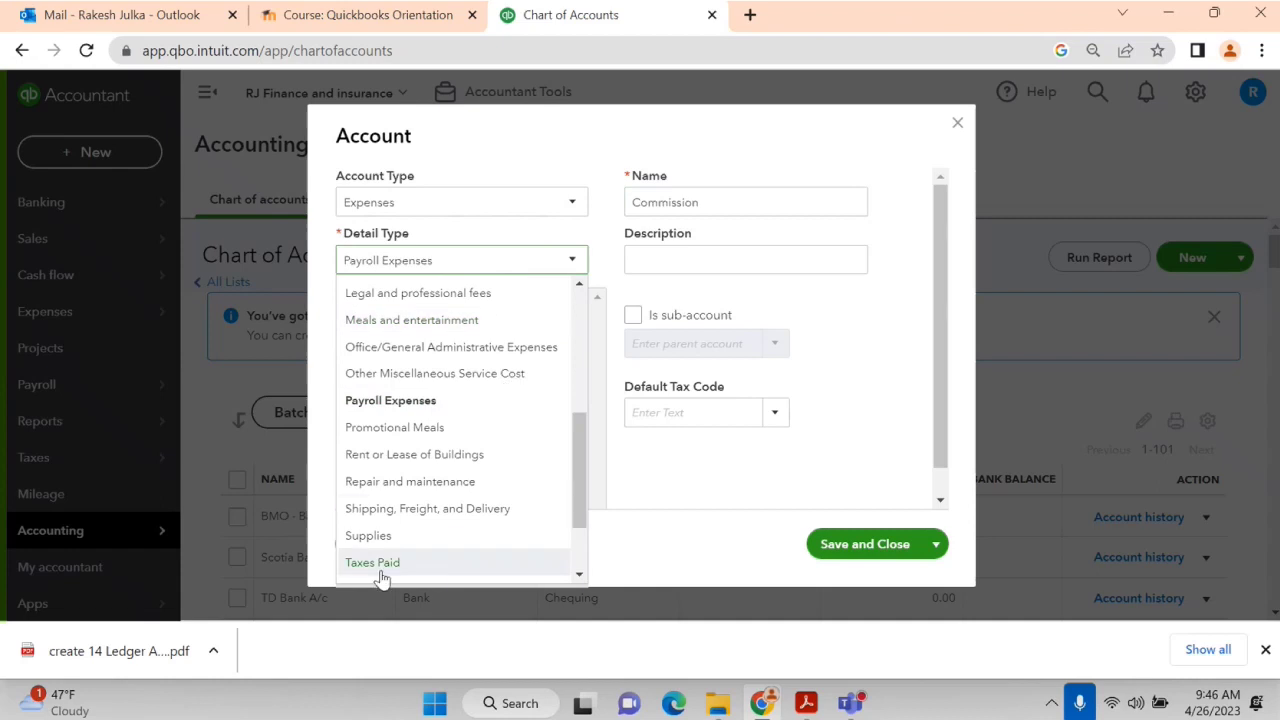
scroll(436, 497, "down", 1)
scroll(436, 497, "down", 1)
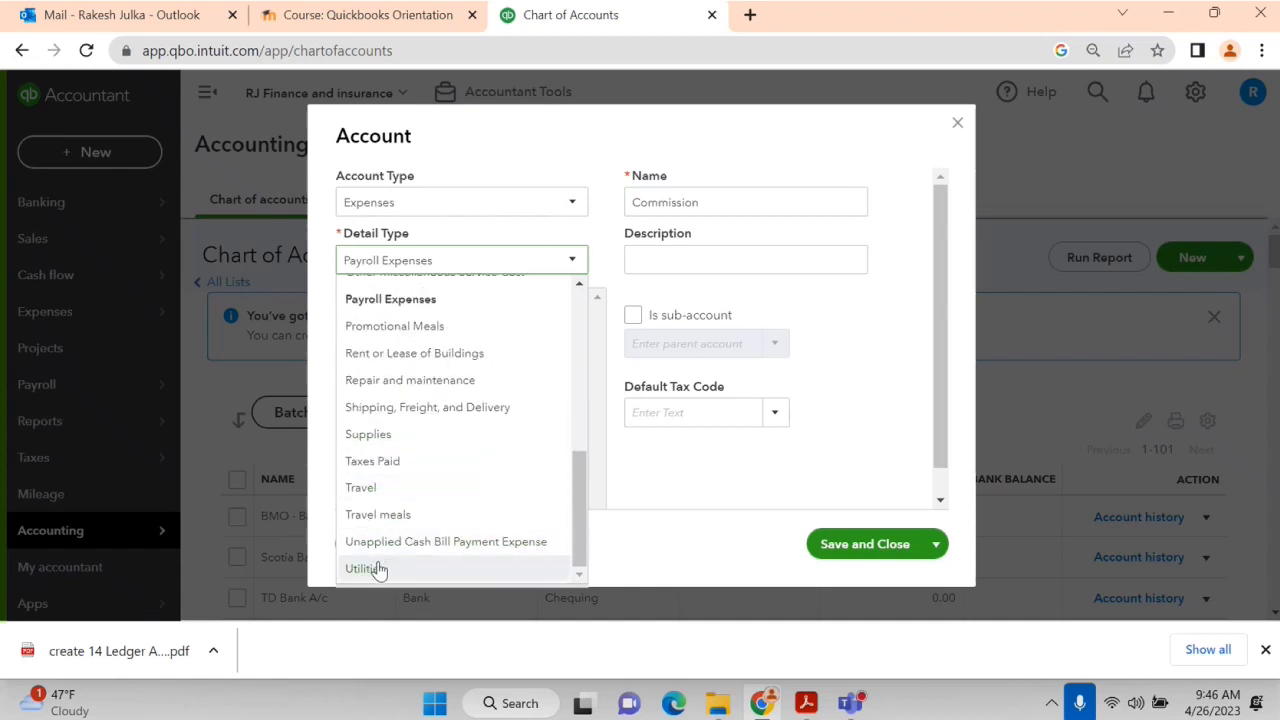
scroll(438, 460, "up", 2)
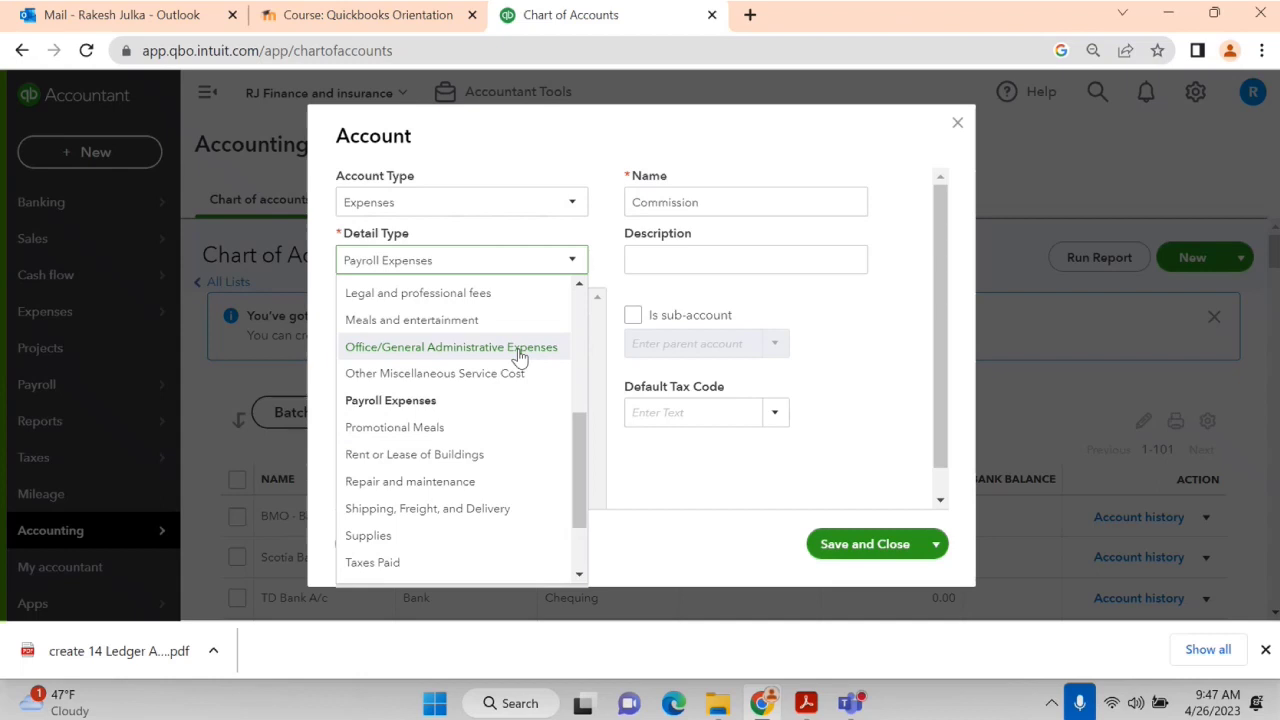
left_click(404, 414)
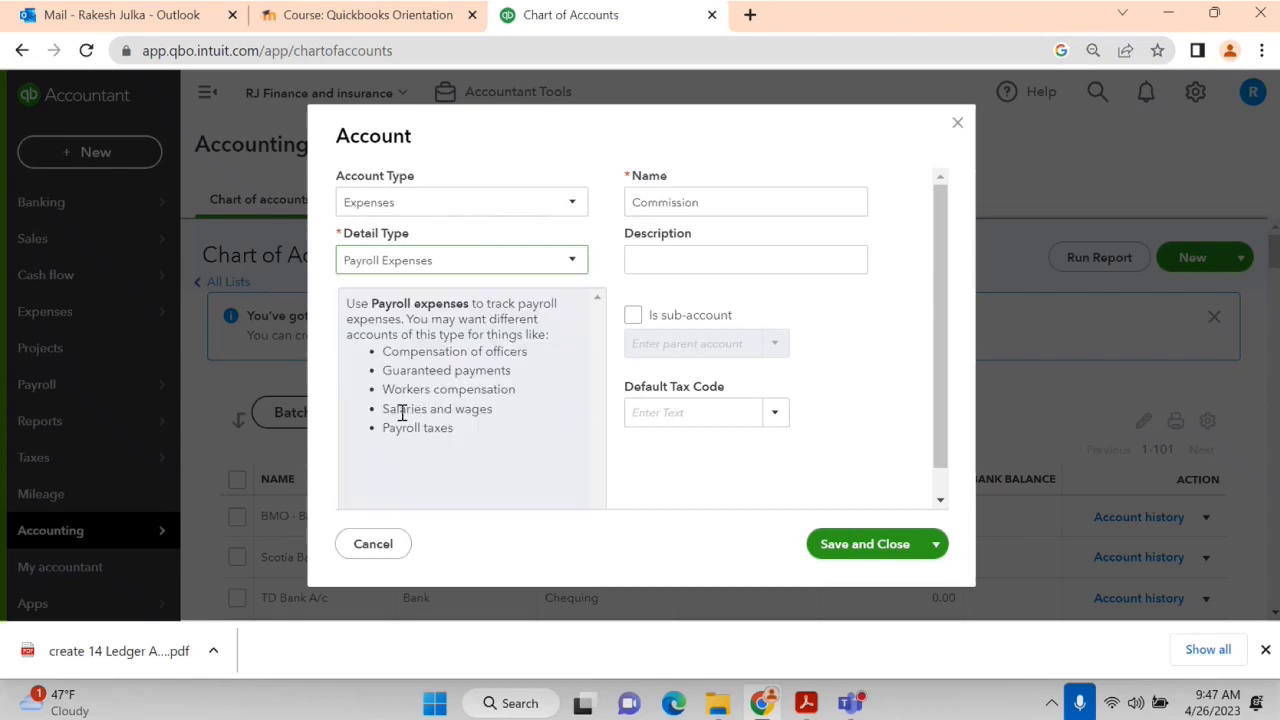
left_click(864, 543)
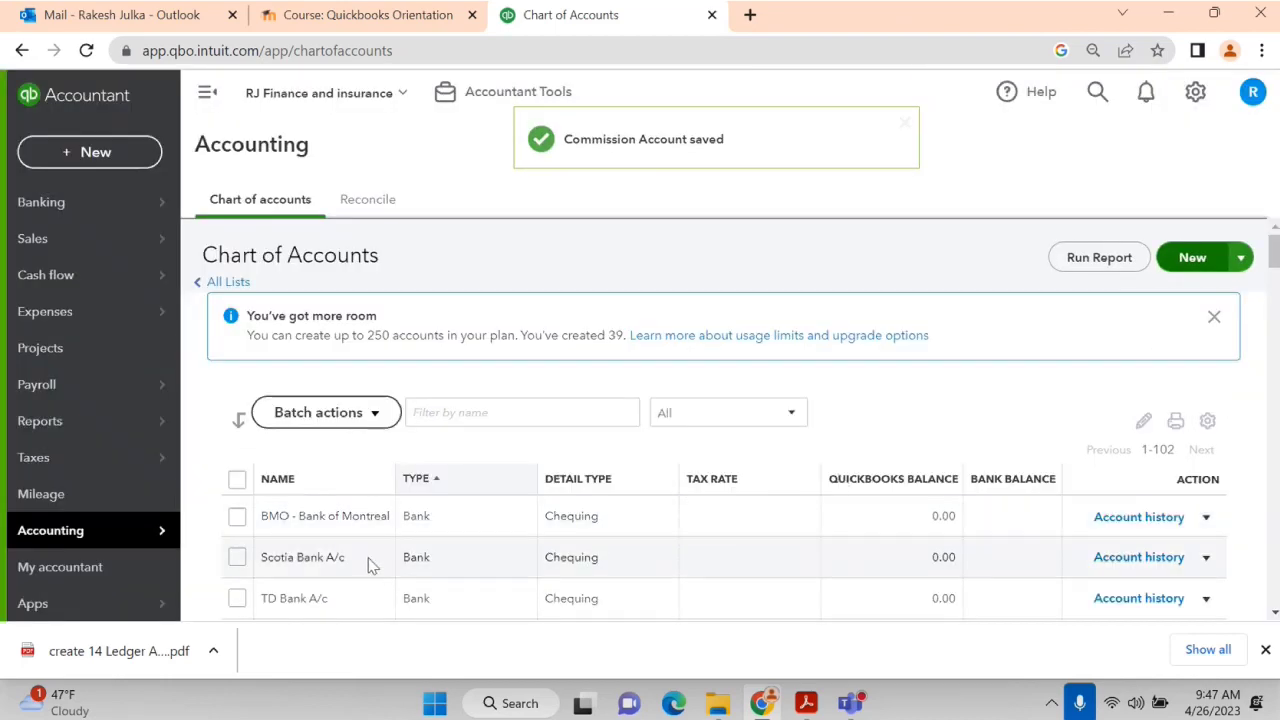
Check transaction 4 in the ledger PDF and start a new Expenses account with detail type Rent or Lease of Buildings.
key("alt+Tab")
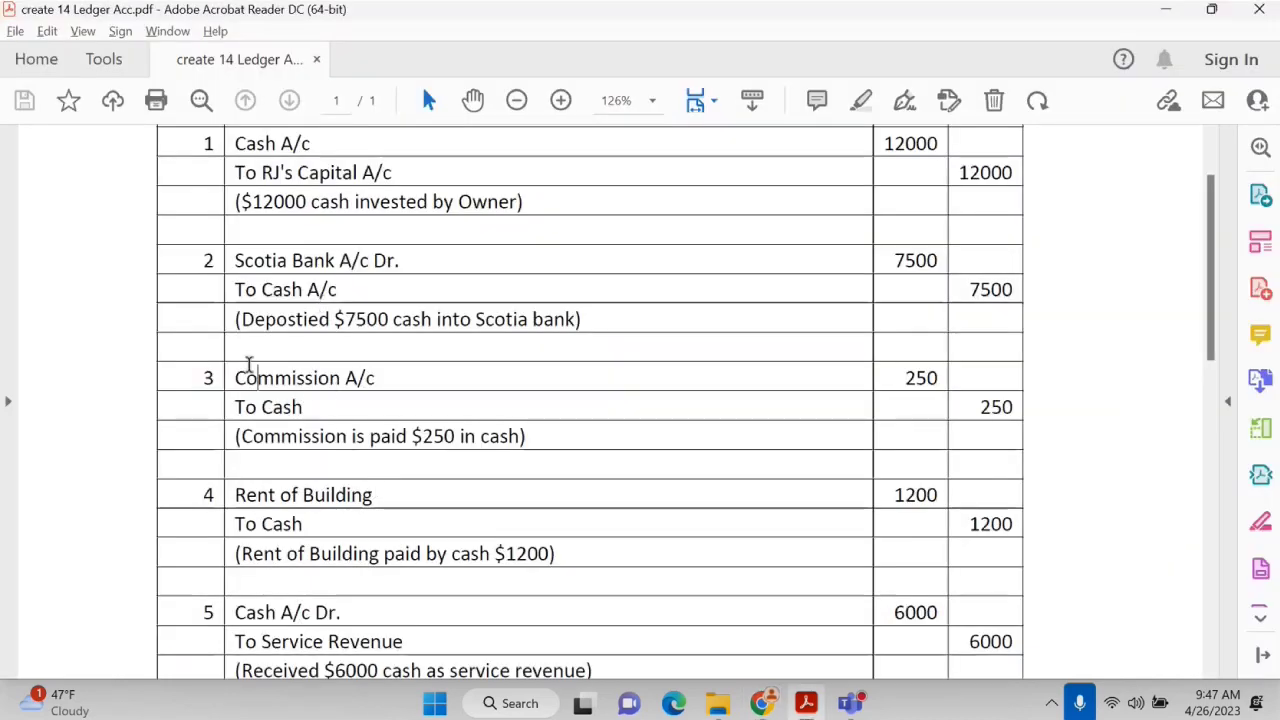
left_click_drag(240, 494, 391, 503)
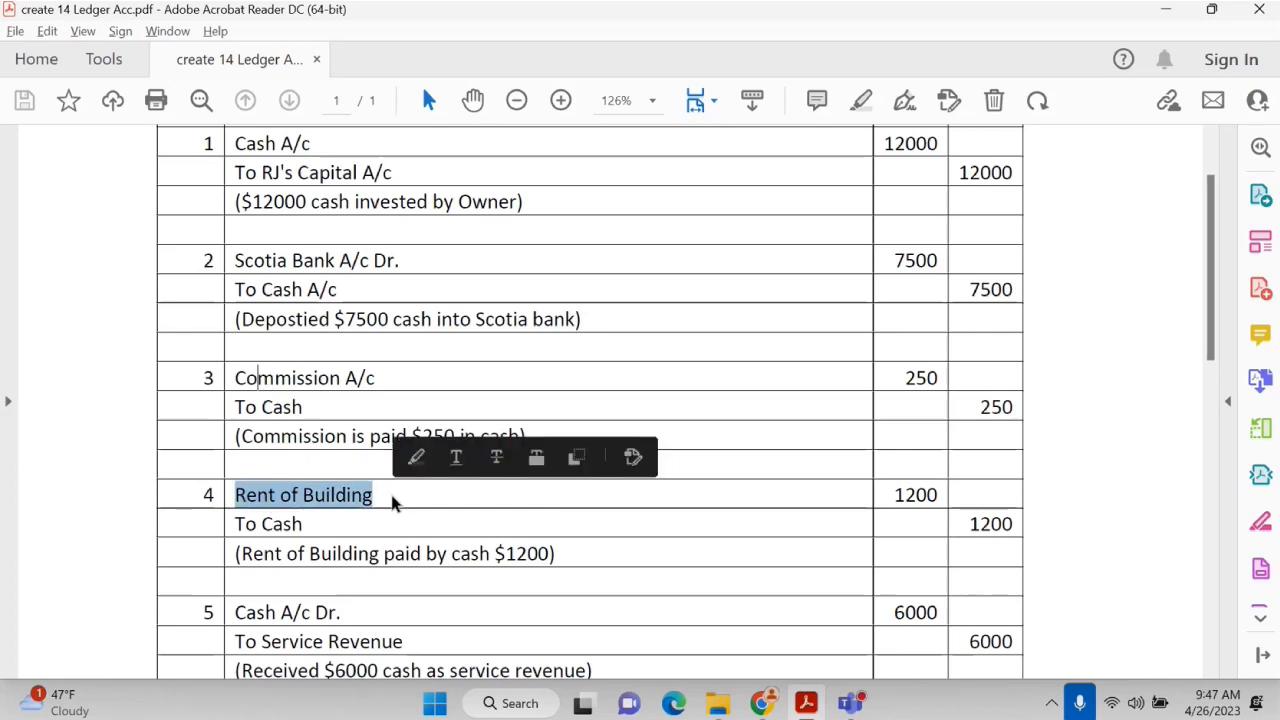
key("alt+Tab")
left_click(1185, 262)
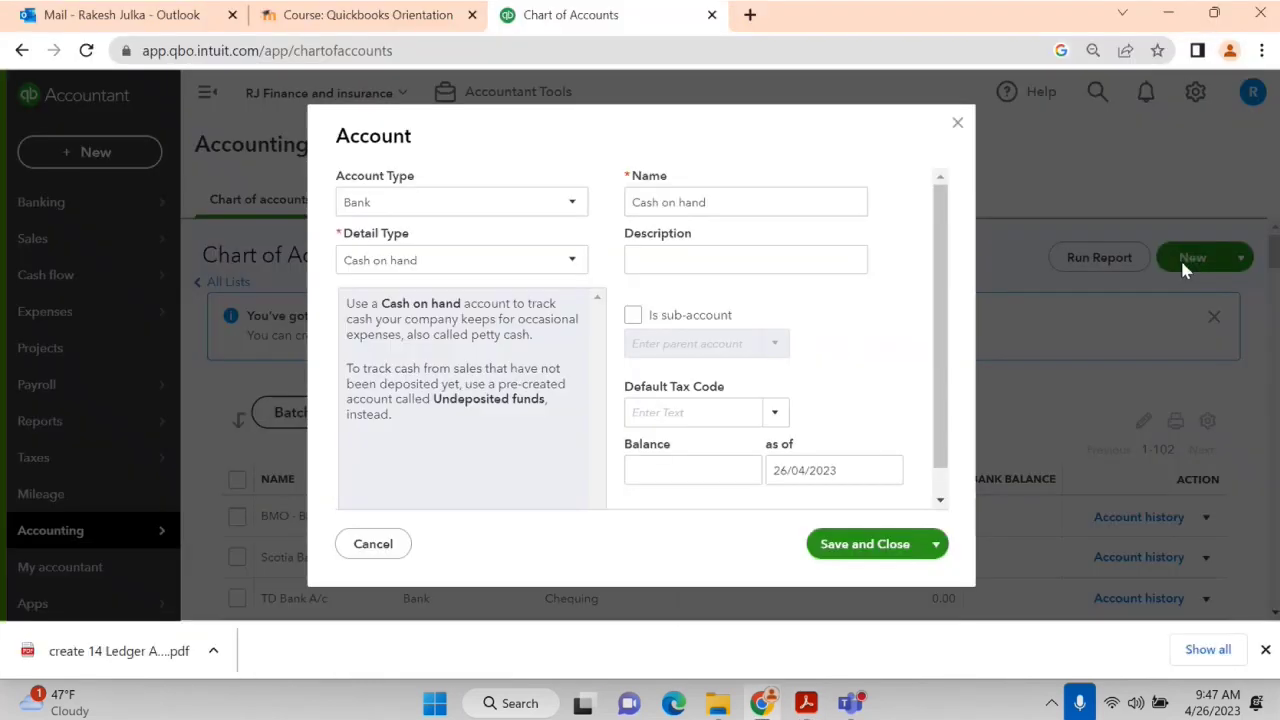
left_click(466, 208)
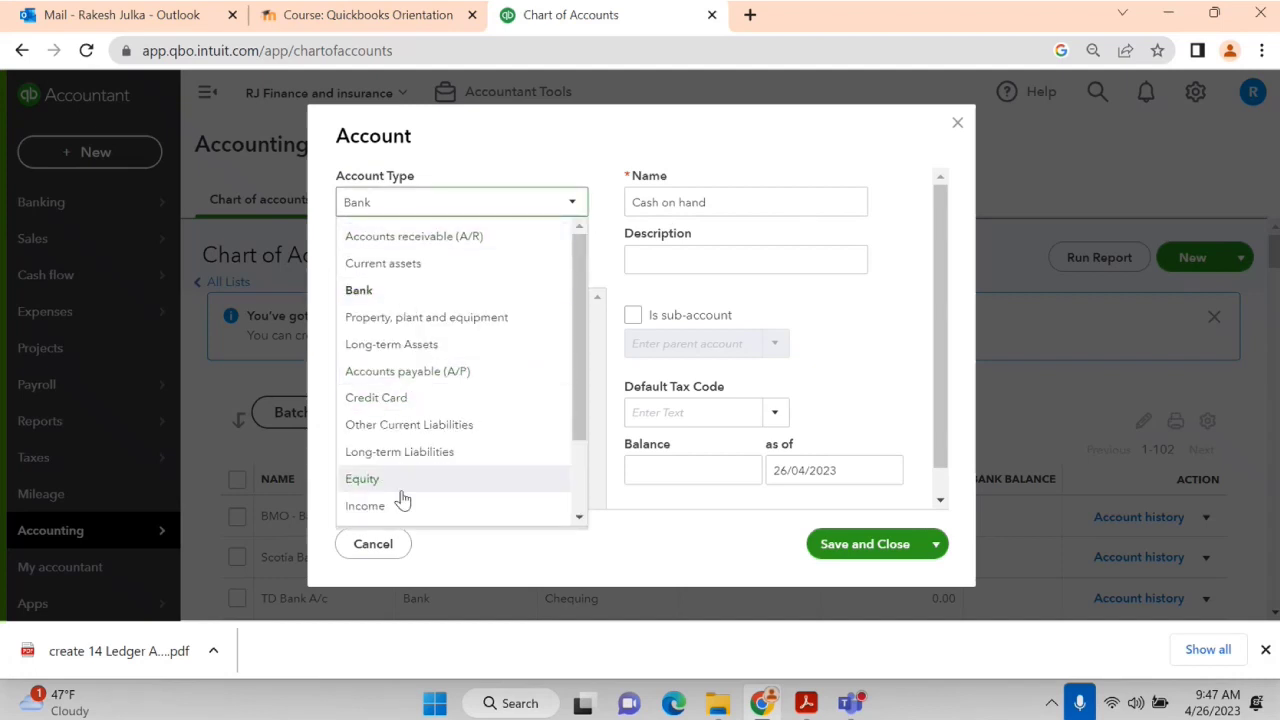
scroll(401, 490, "down", 2)
scroll(395, 470, "down", 1)
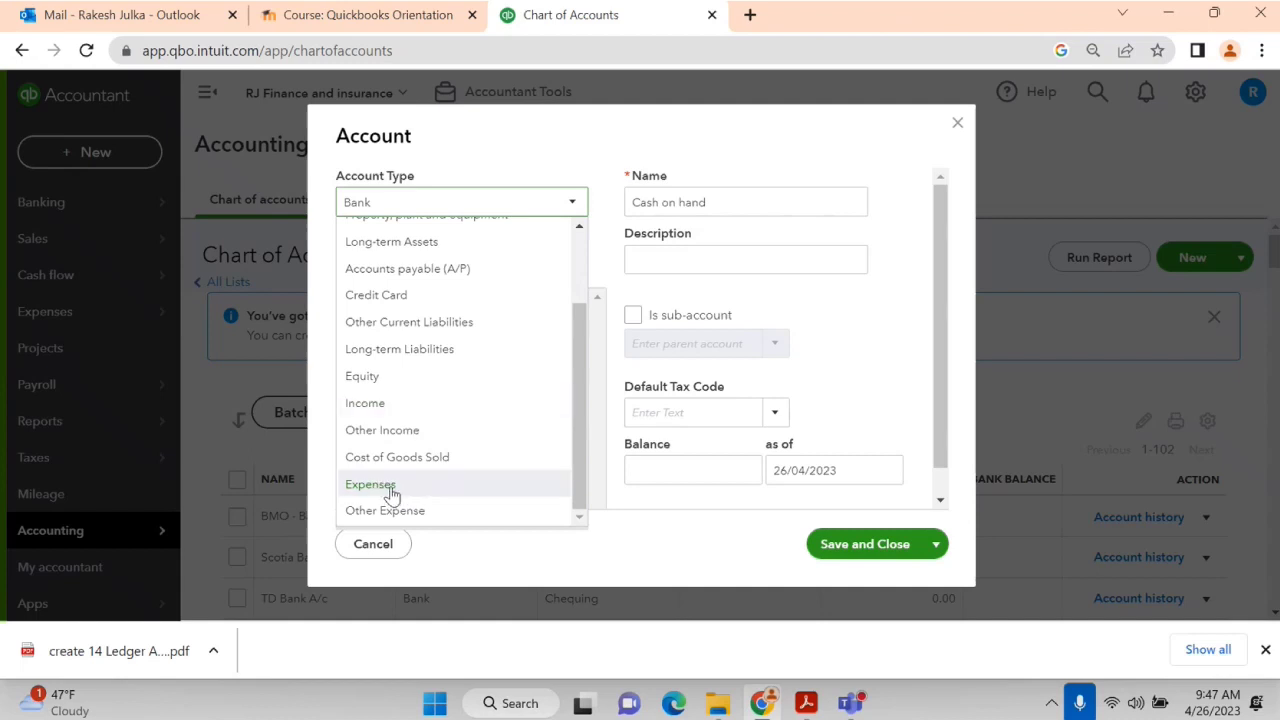
left_click(389, 483)
left_click(452, 262)
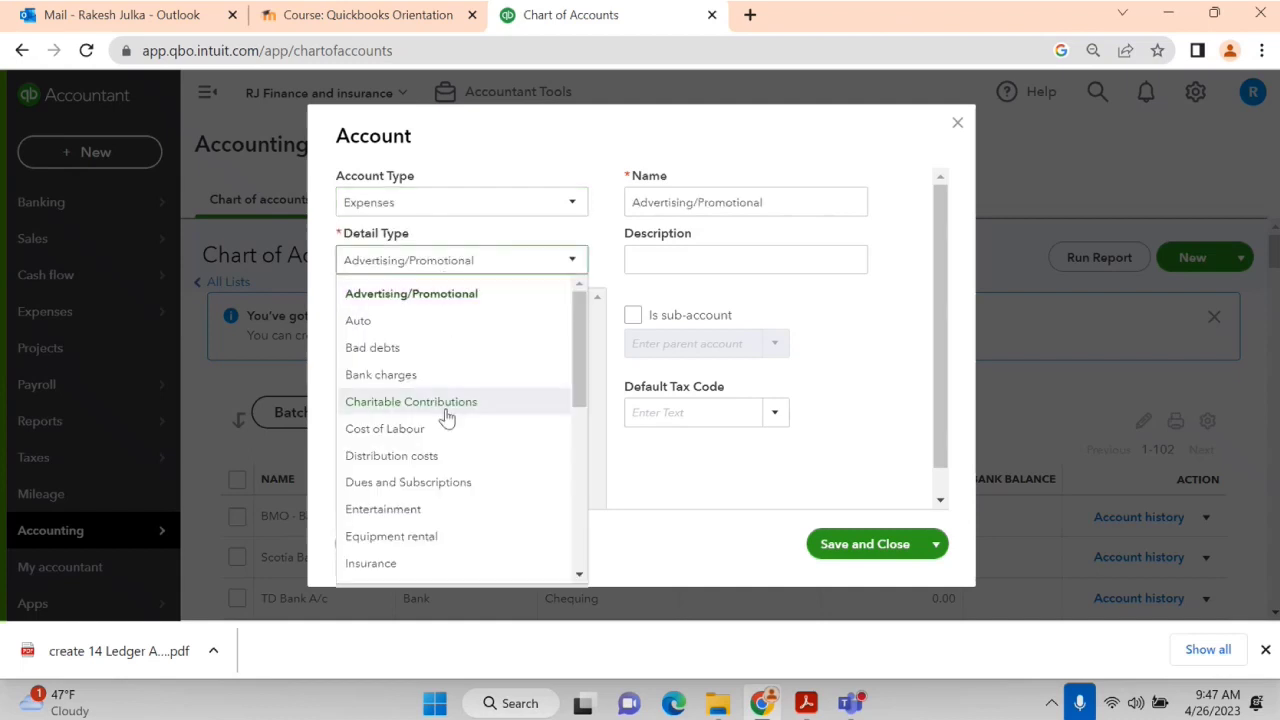
scroll(440, 470, "down", 4)
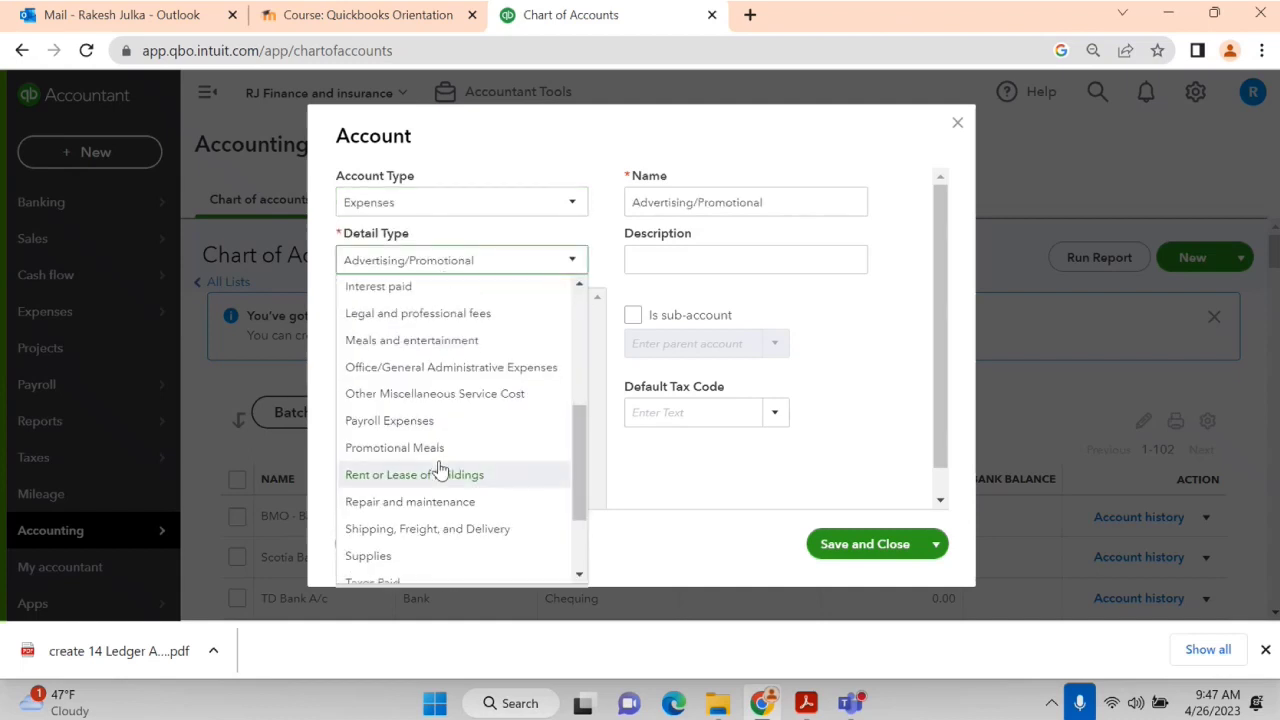
left_click(433, 478)
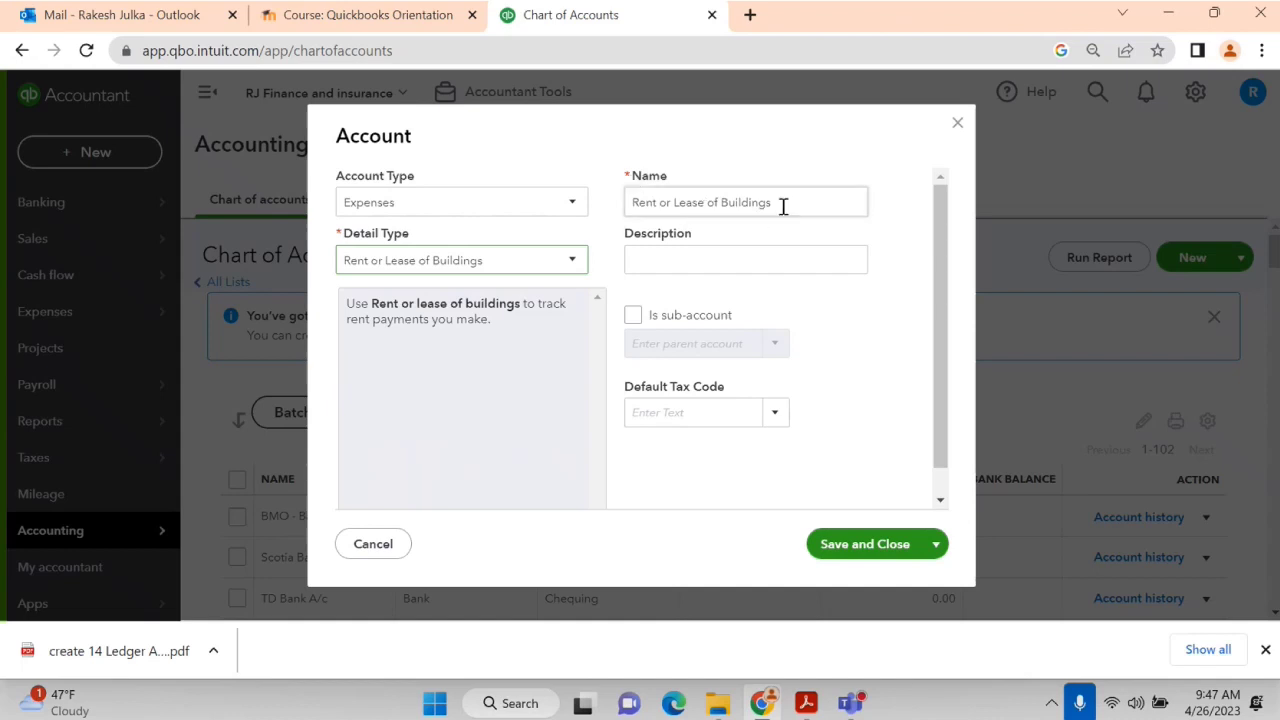
Name the new expense account Rent of Building and save it.
left_click_drag(783, 206, 557, 208)
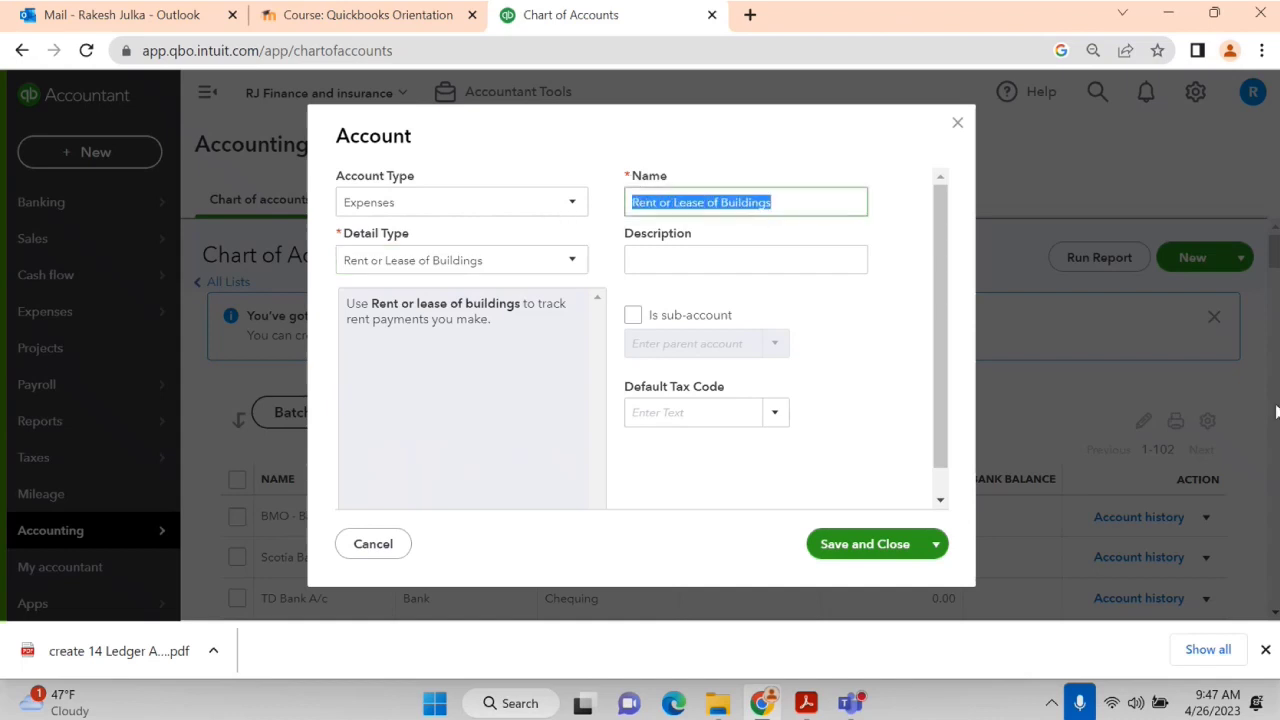
type("Rent")
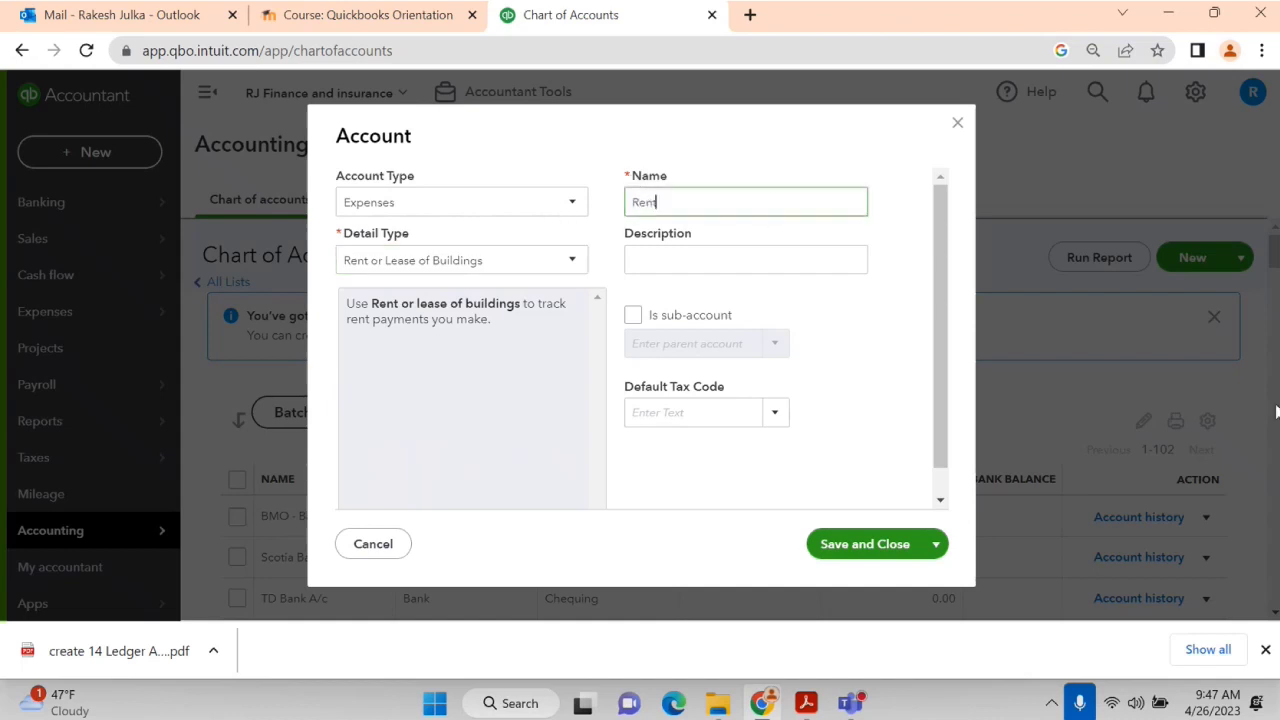
type(" of Building")
key("BackSpace")
left_click(840, 540)
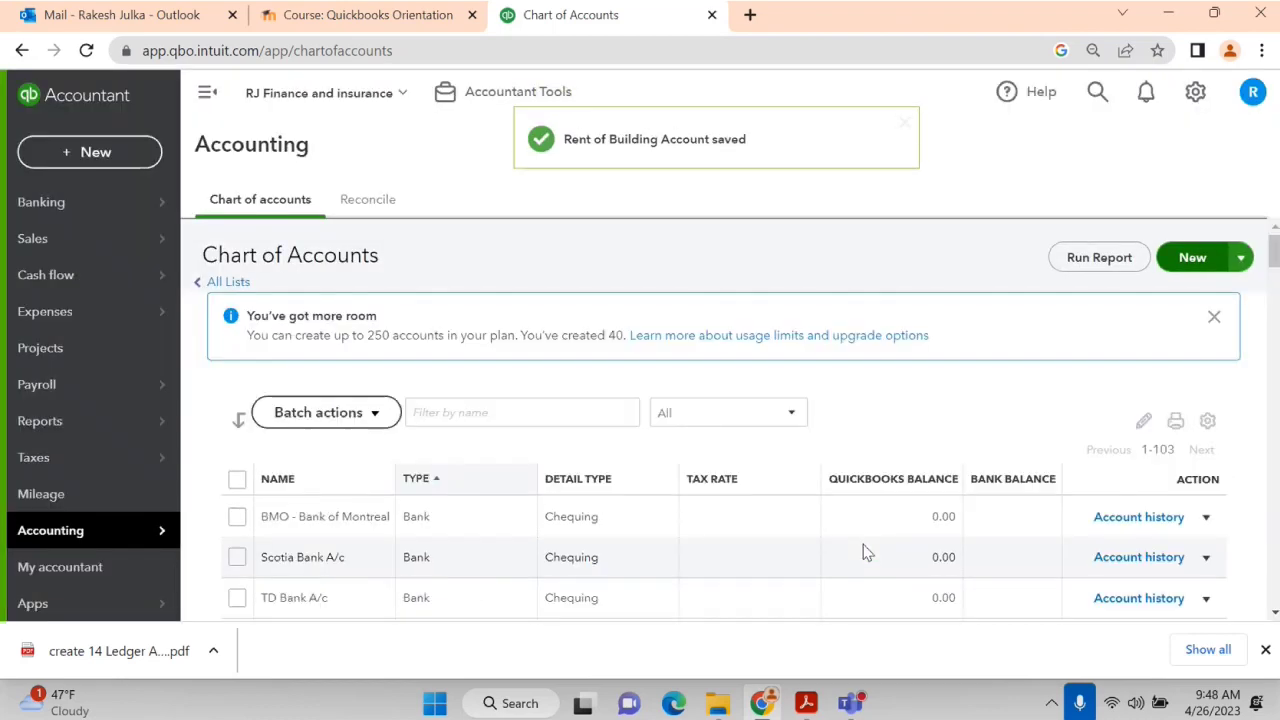
Check transaction 5 in the ledger PDF and start a new account with account type Income, looking over its detail types.
key("alt+Tab")
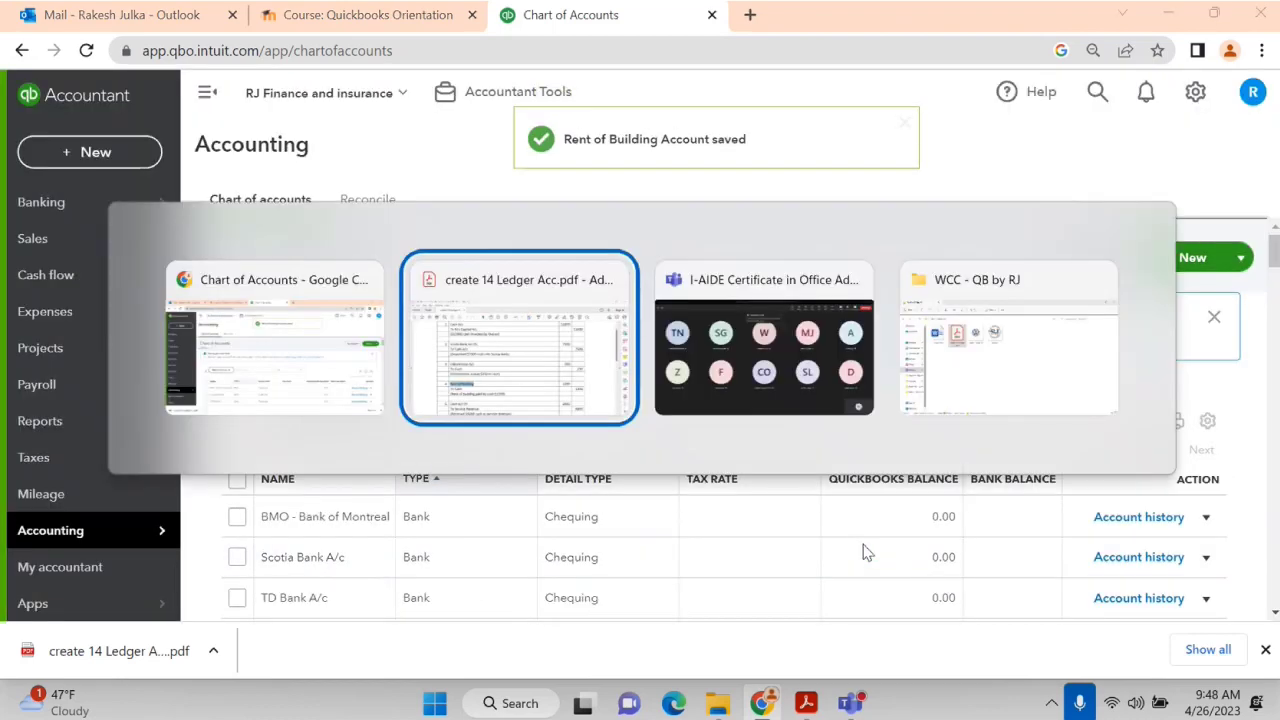
scroll(370, 563, "down", 1)
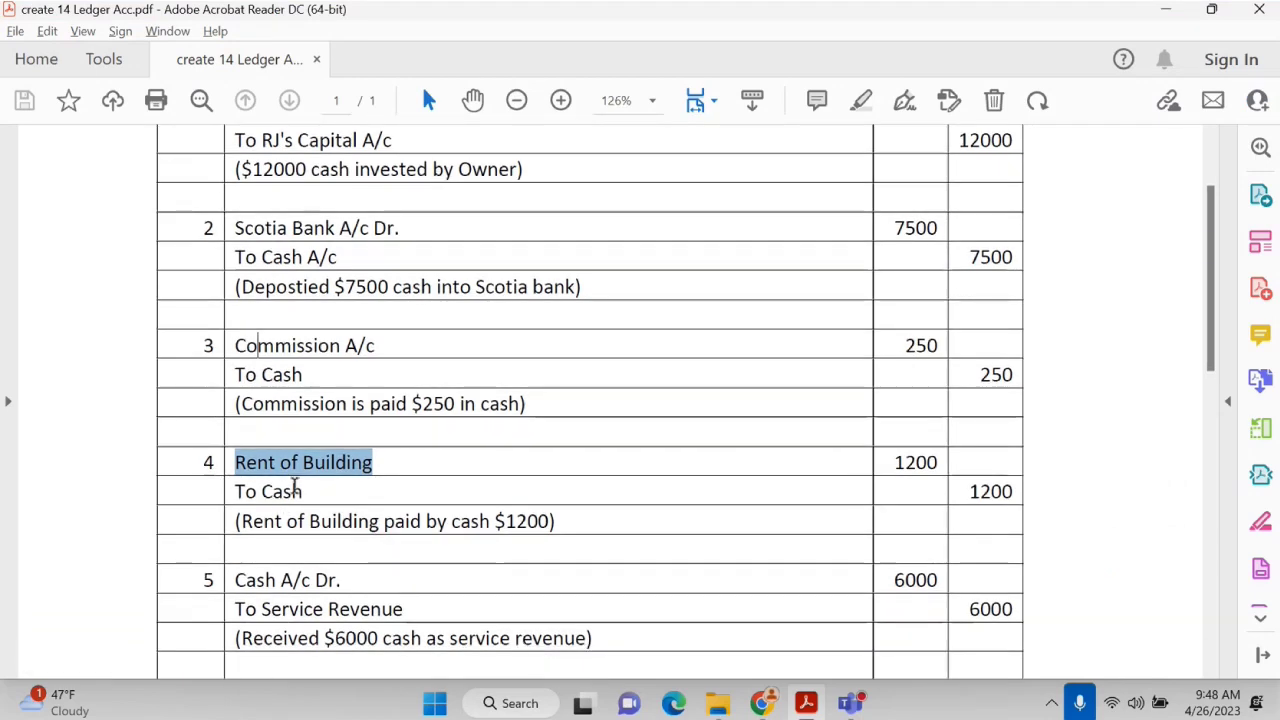
scroll(294, 487, "down", 1)
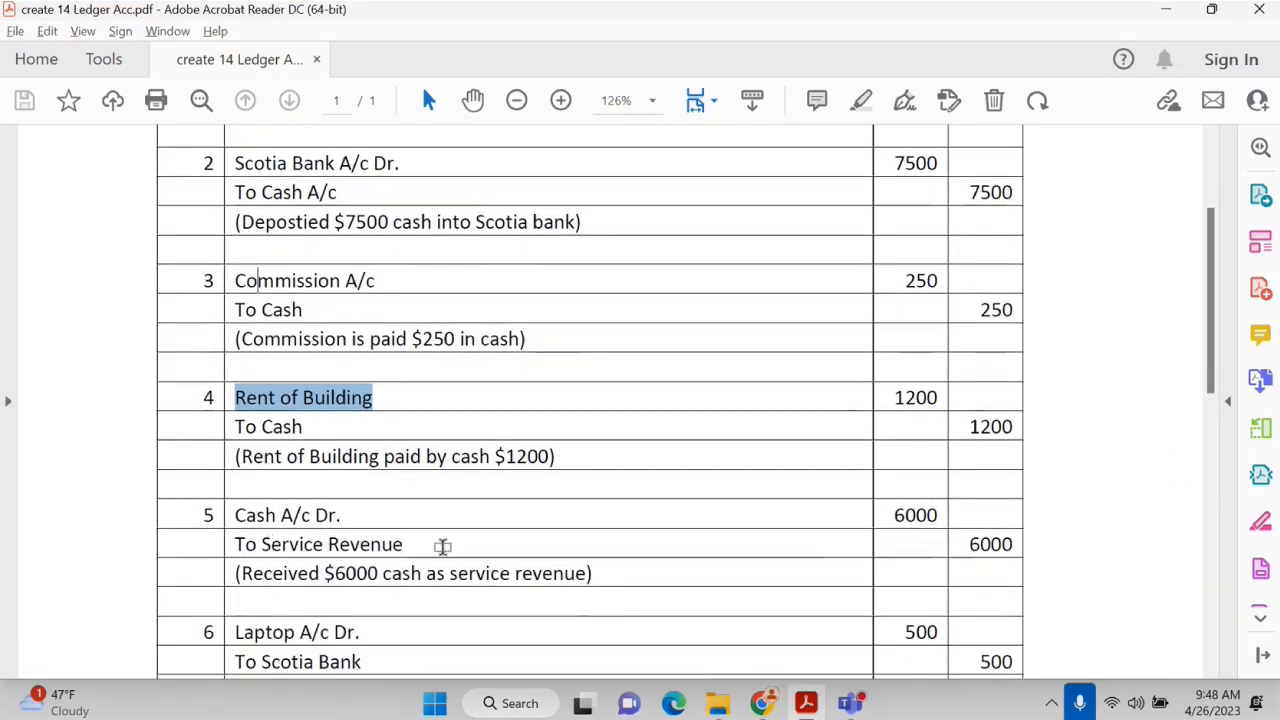
key("alt+Tab")
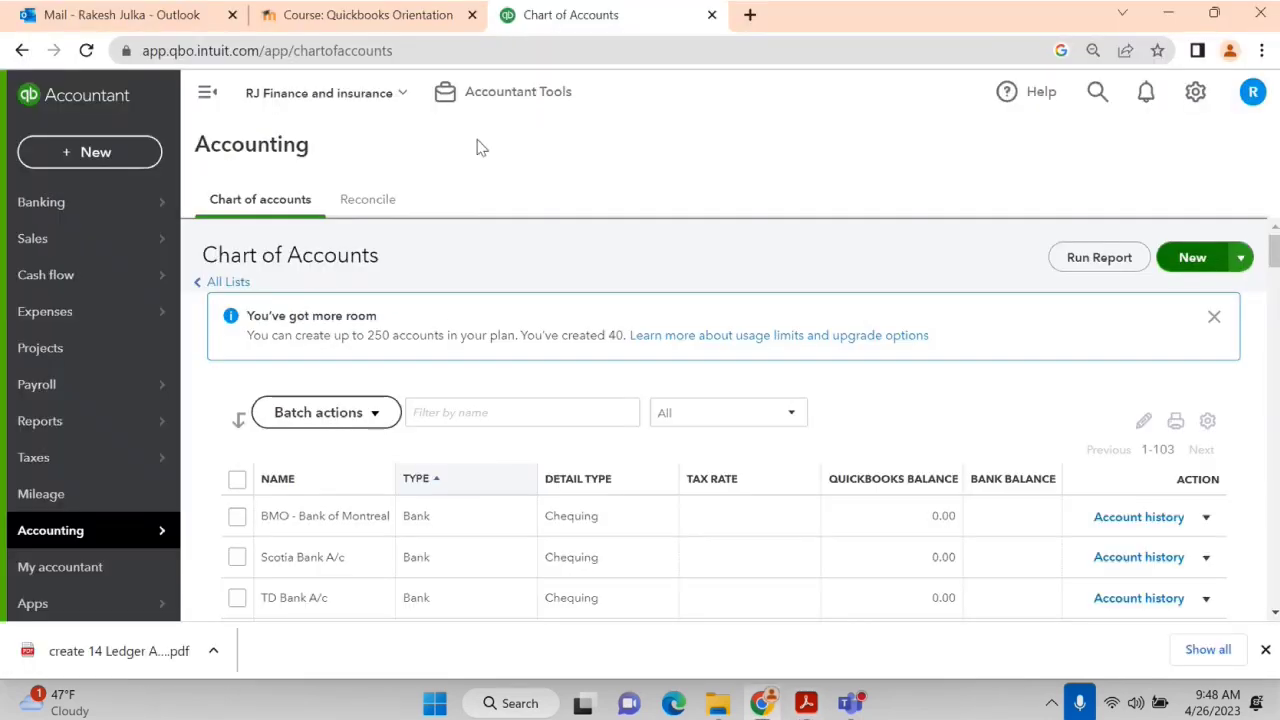
left_click(1193, 257)
left_click(474, 203)
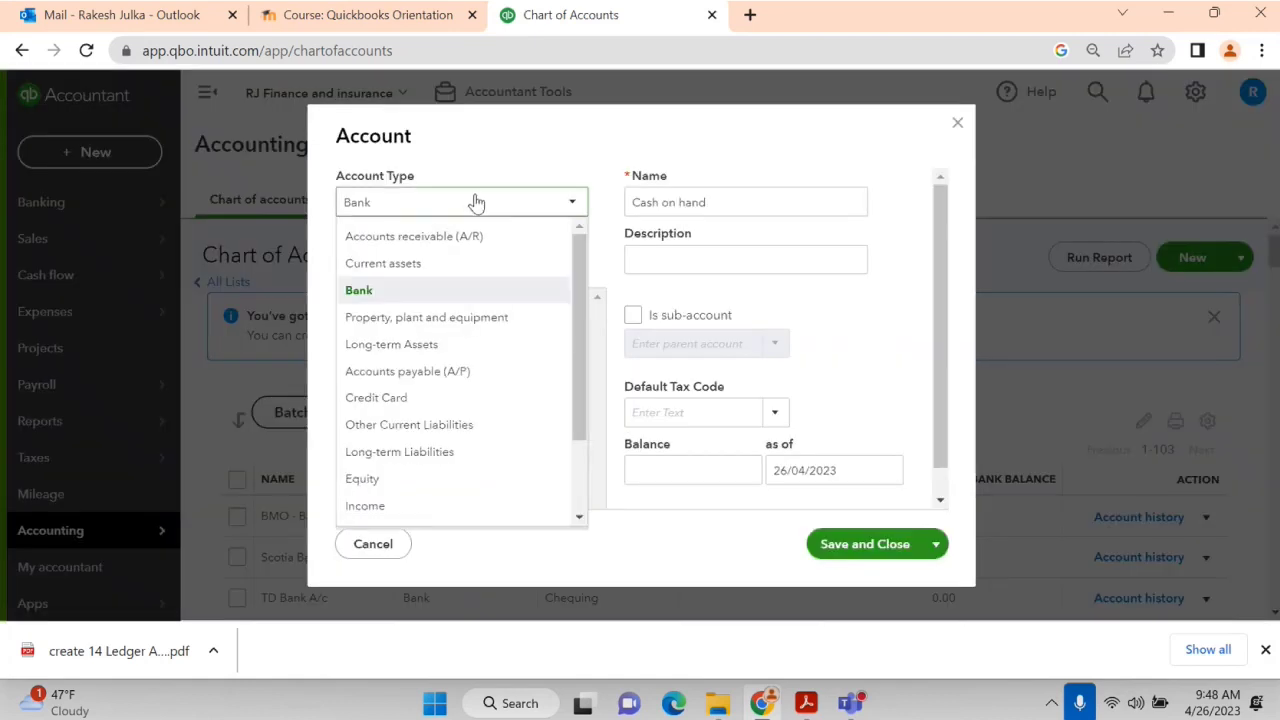
scroll(430, 280, "down", 1)
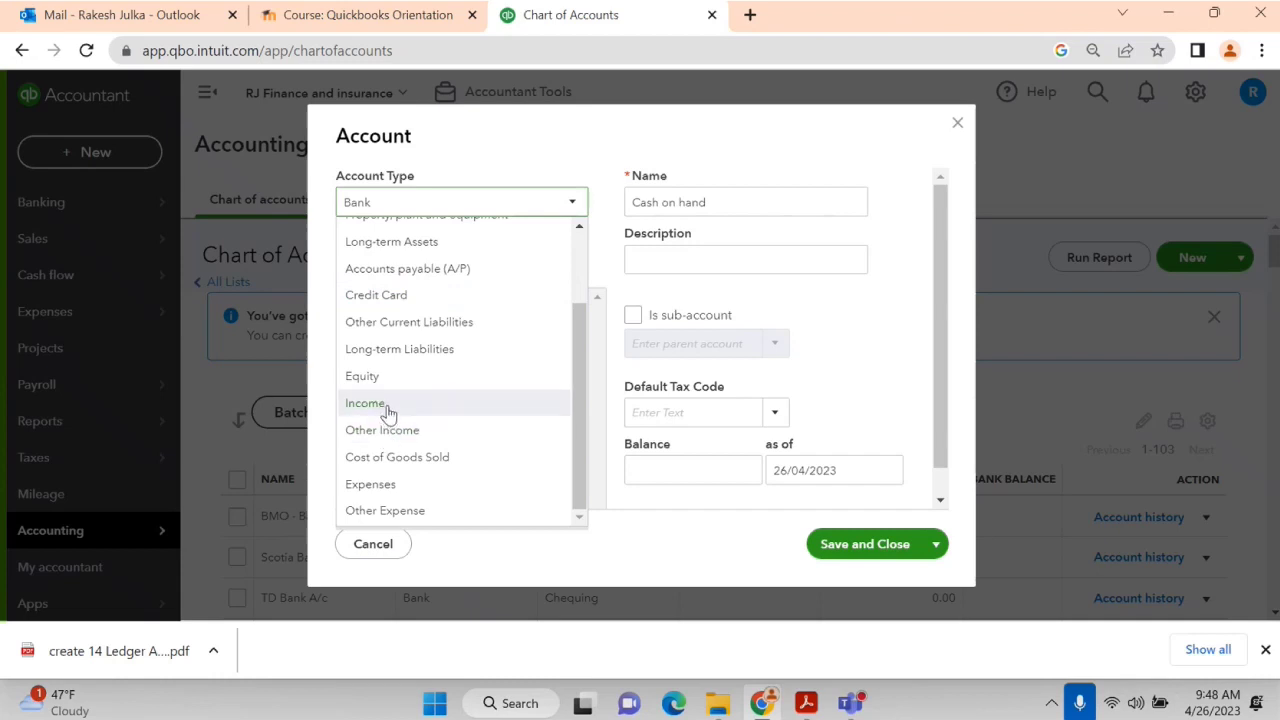
left_click(388, 405)
left_click(430, 259)
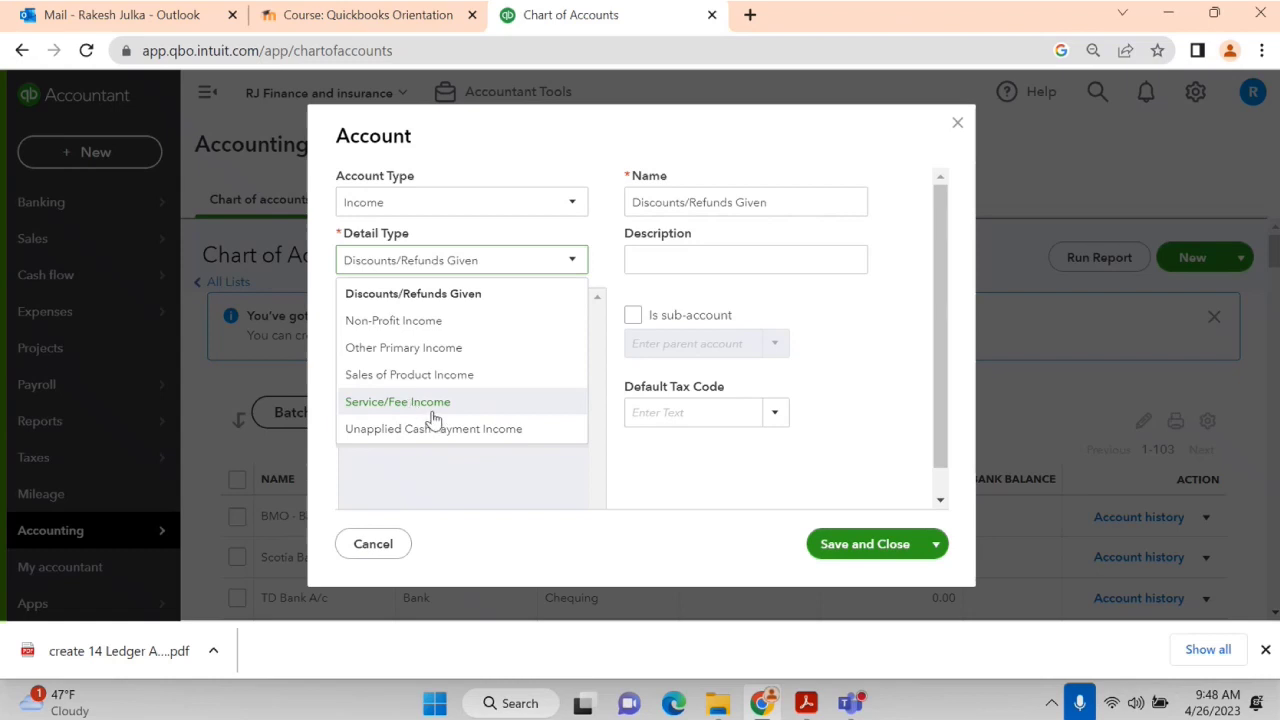
Try the account type Other Income, check its detail types, and return the account type to Income.
left_click(442, 204)
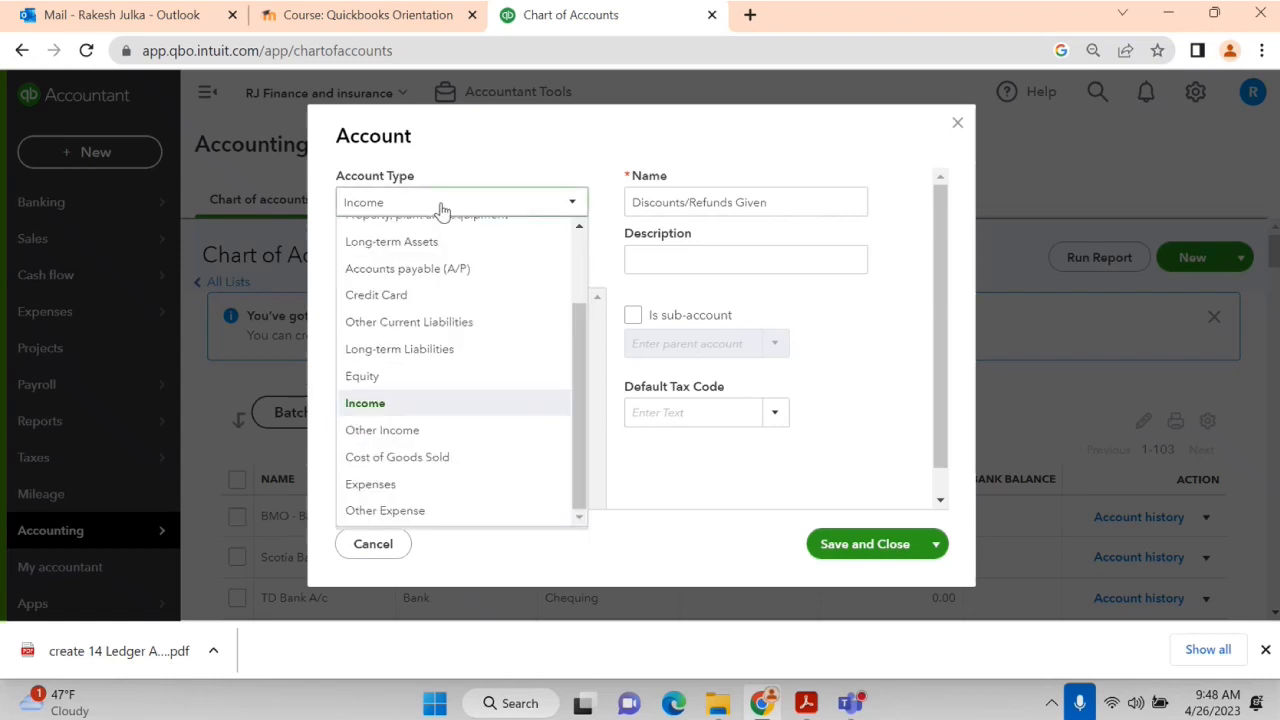
left_click(405, 429)
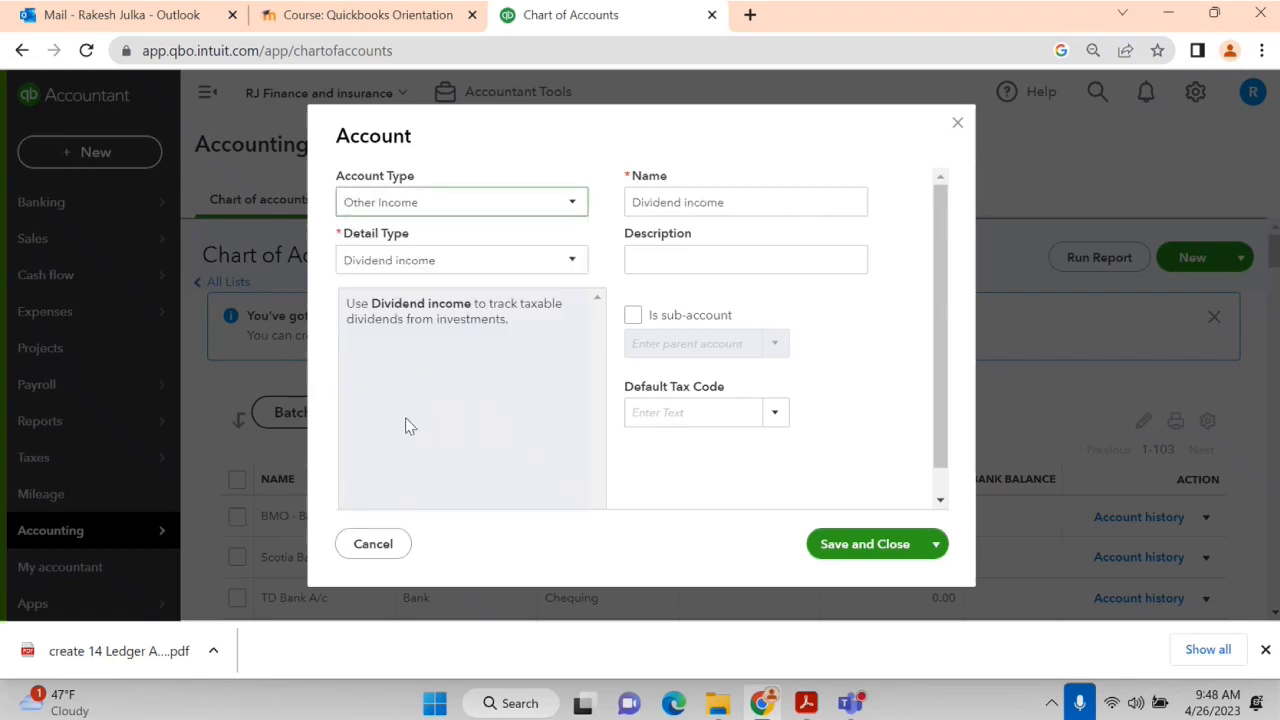
left_click(436, 260)
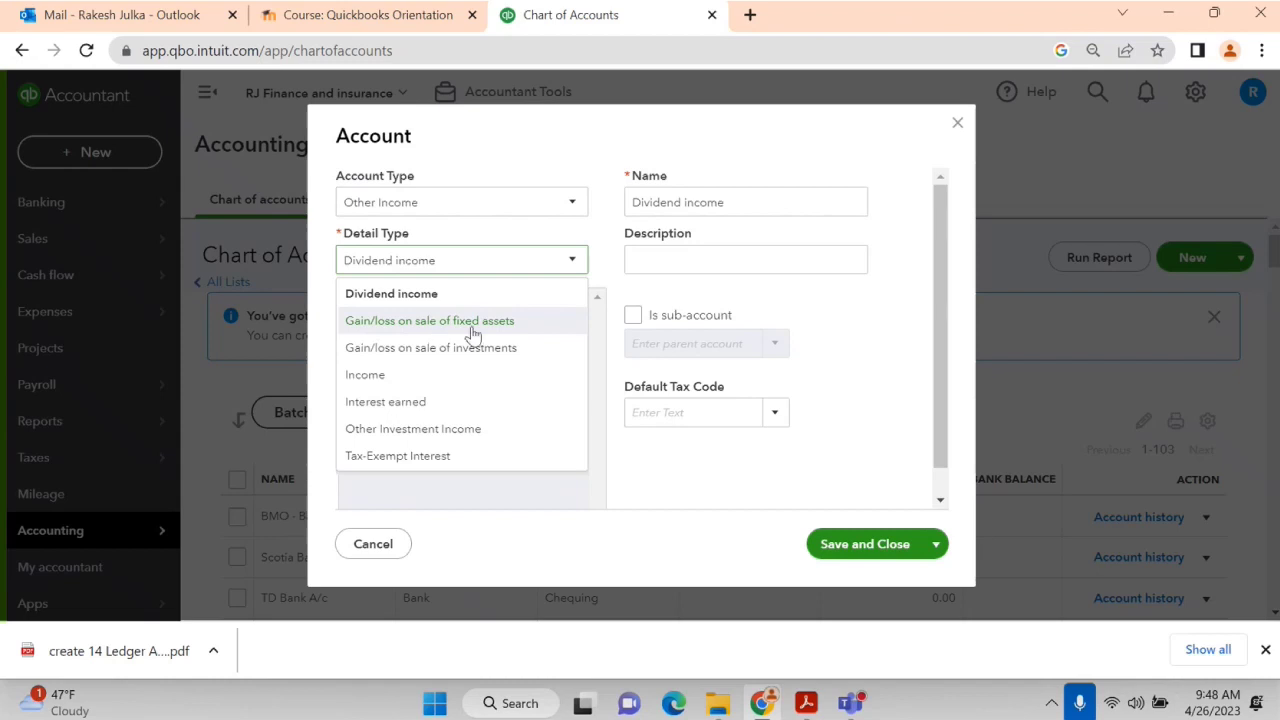
left_click(470, 206)
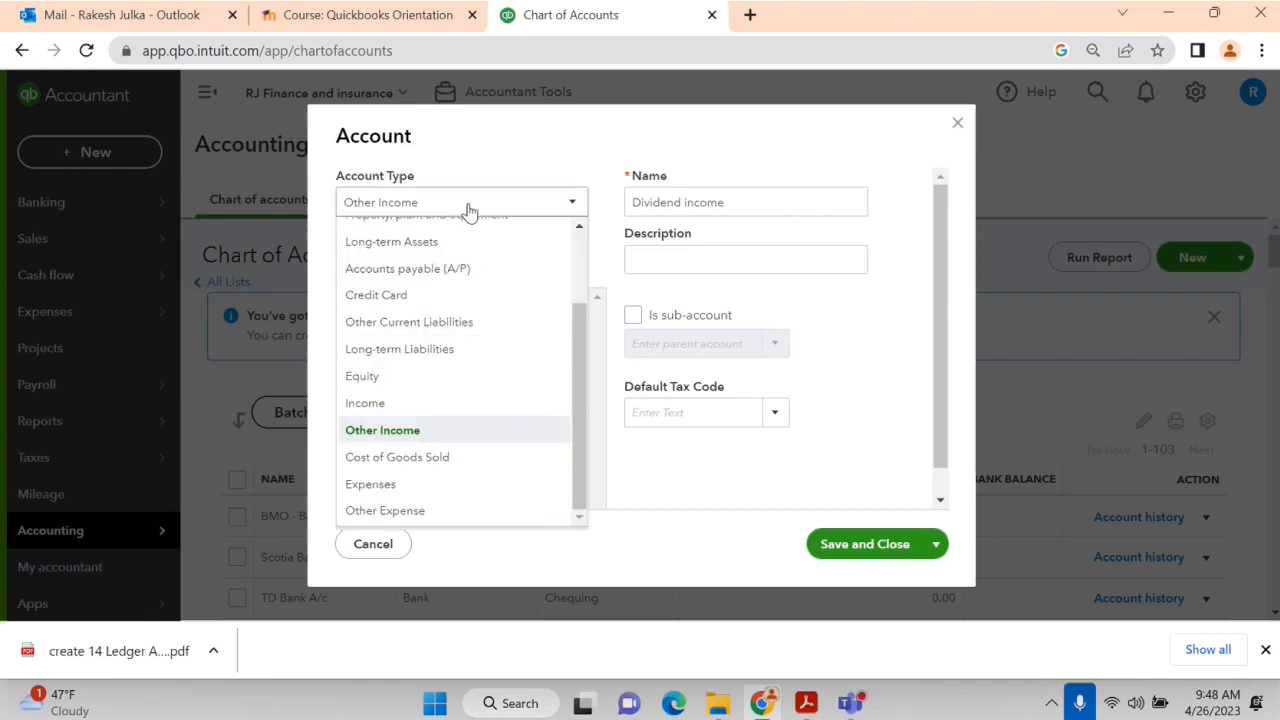
left_click(378, 404)
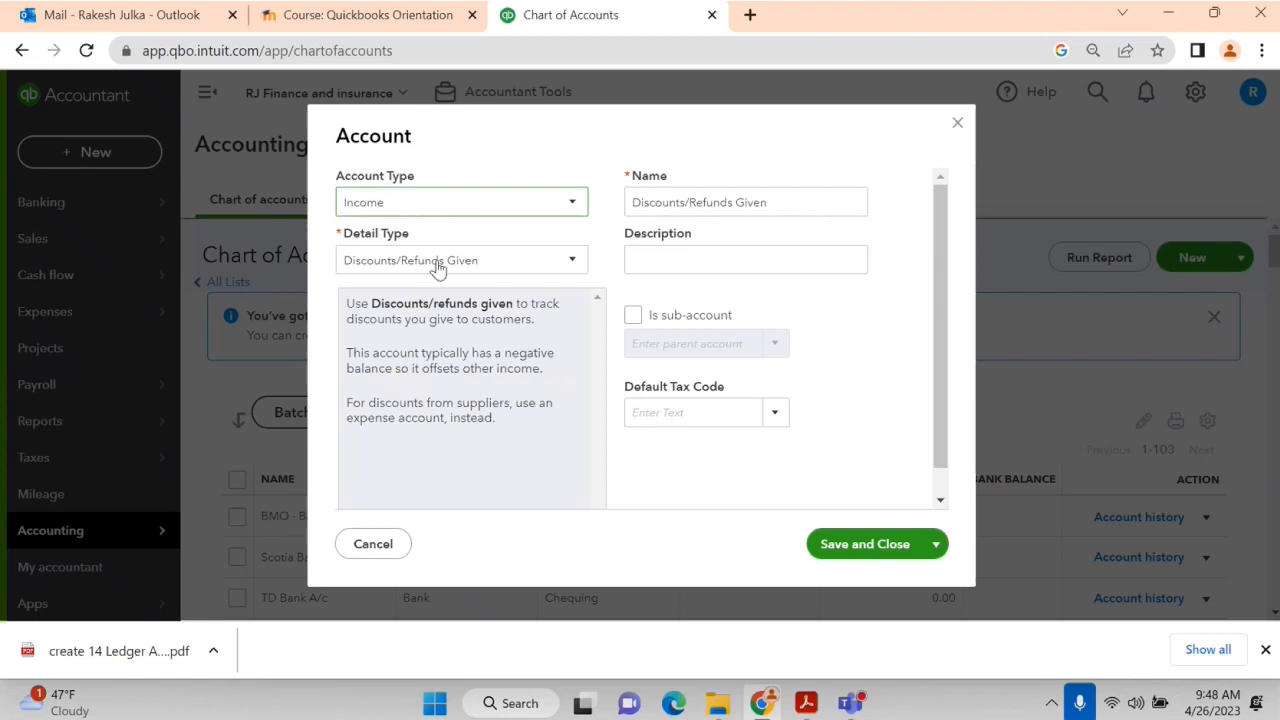
Set the income account's detail type to Service/Fee Income and save it under the name Service Revenue.
left_click(435, 263)
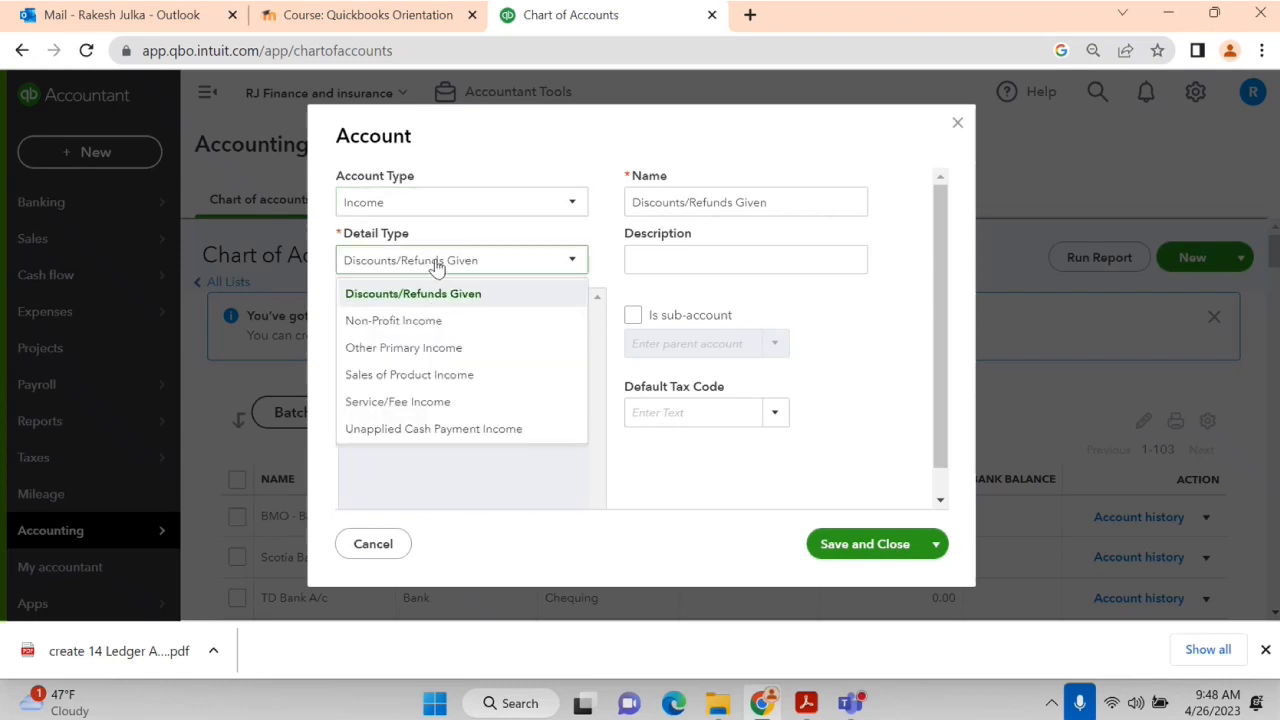
left_click(371, 405)
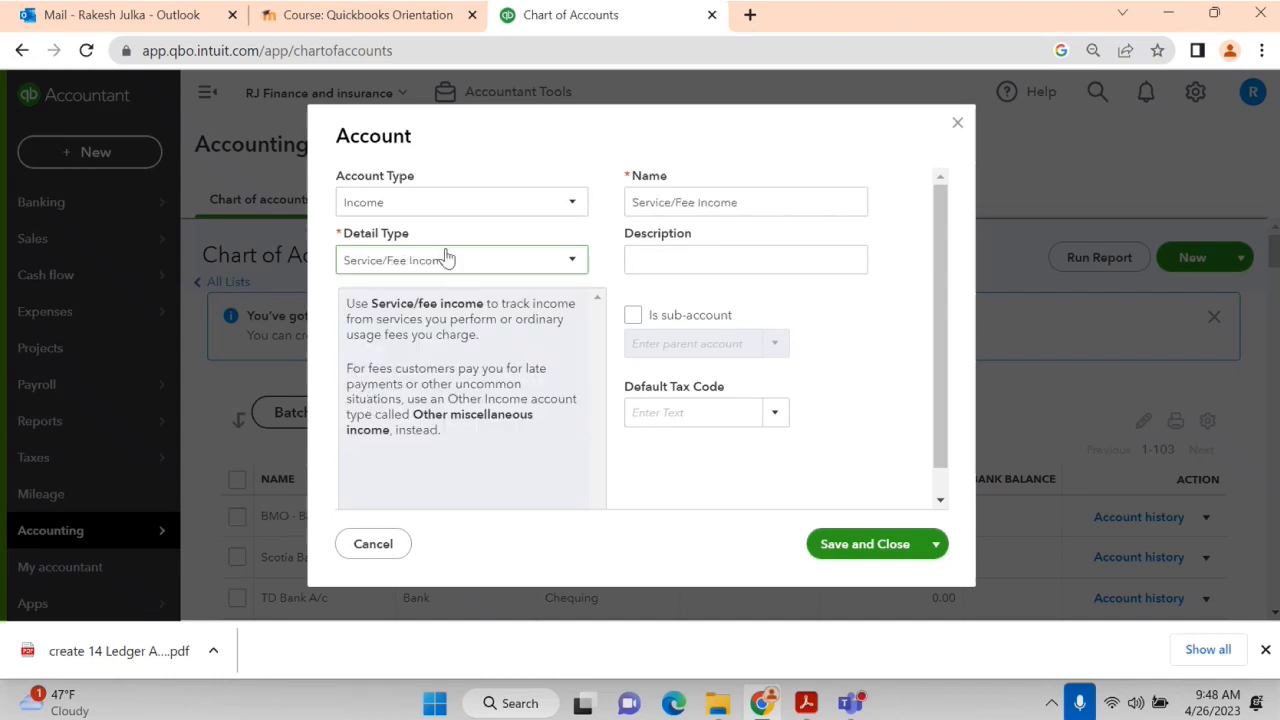
triple_click(725, 202)
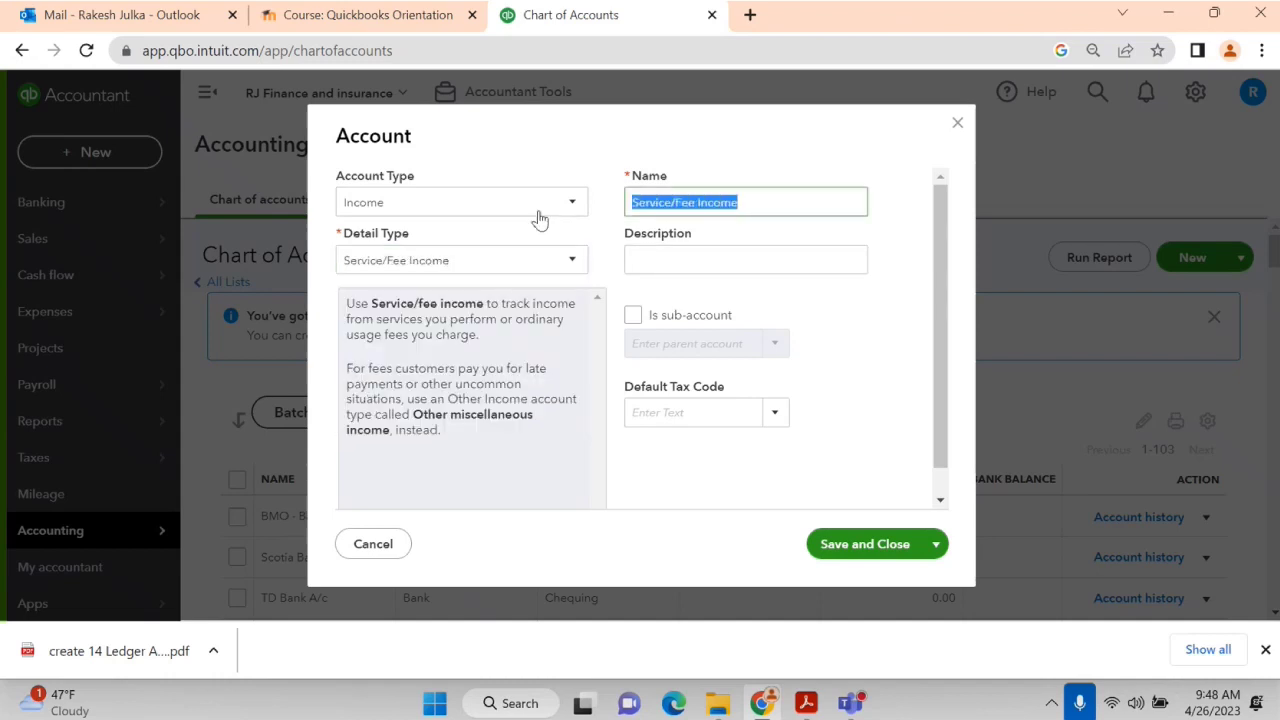
type("Se")
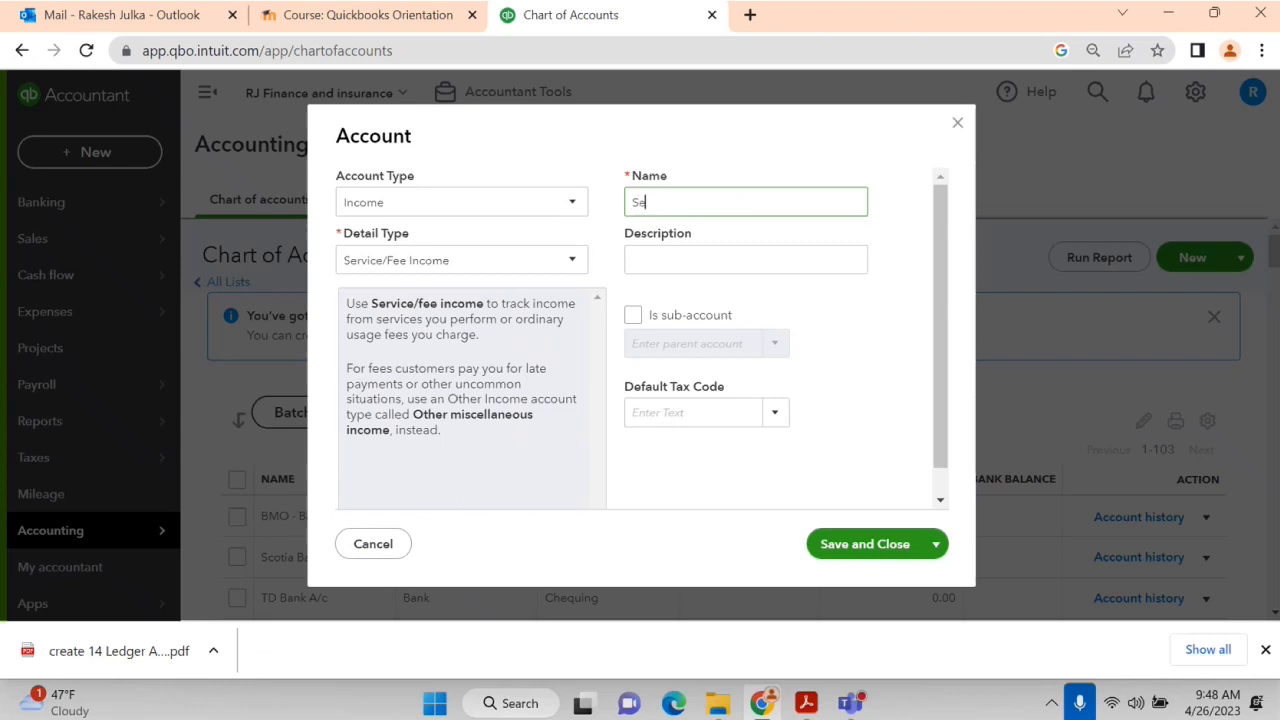
type("rvice")
type(" Income")
key("BackSpace")
key("BackSpace")
key("BackSpace")
type("Revenue")
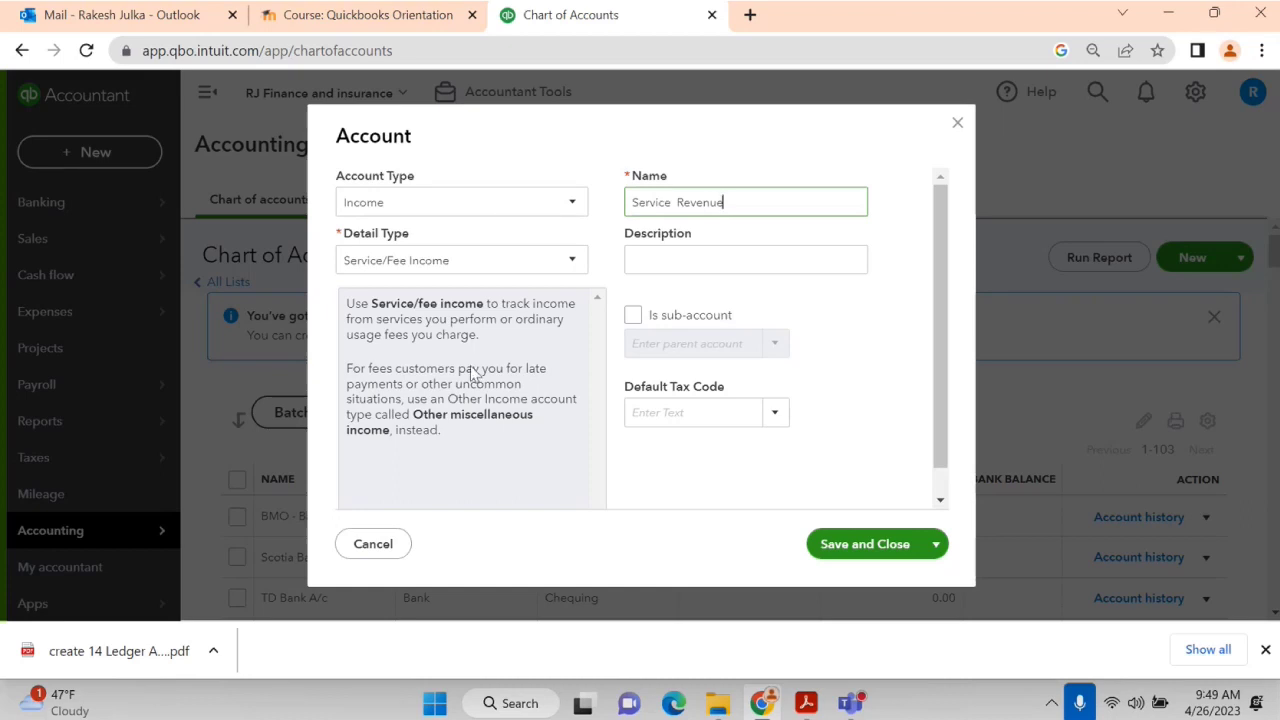
left_click(866, 546)
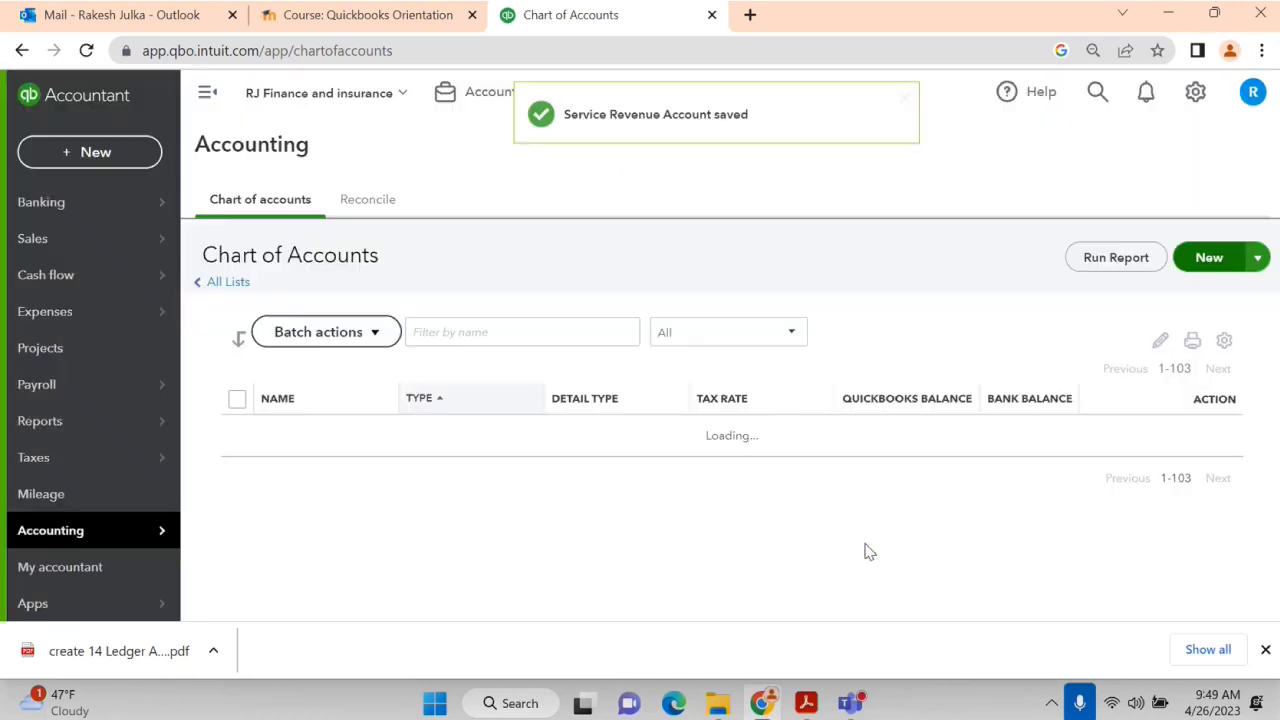
Review transactions 5 and 6 in the ledger PDF, checking the Service Revenue, Scotia Bank and Laptop entries.
key("alt+Tab")
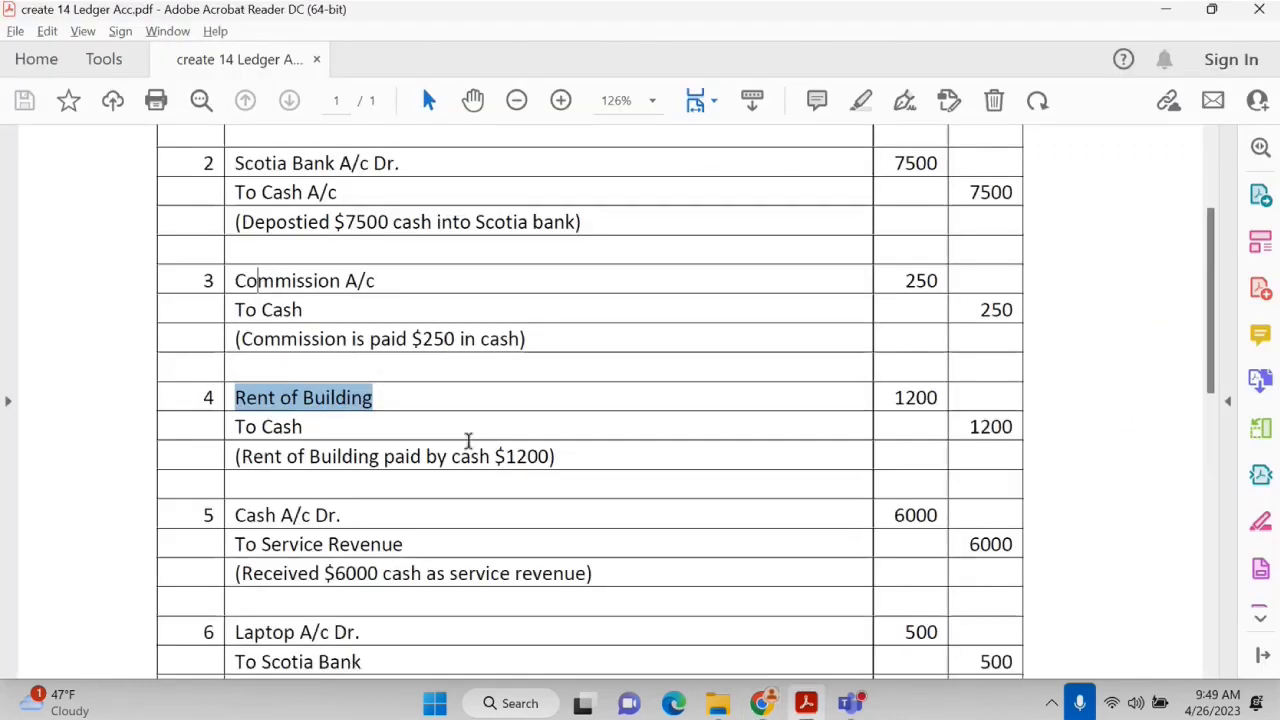
scroll(340, 470, "down", 1)
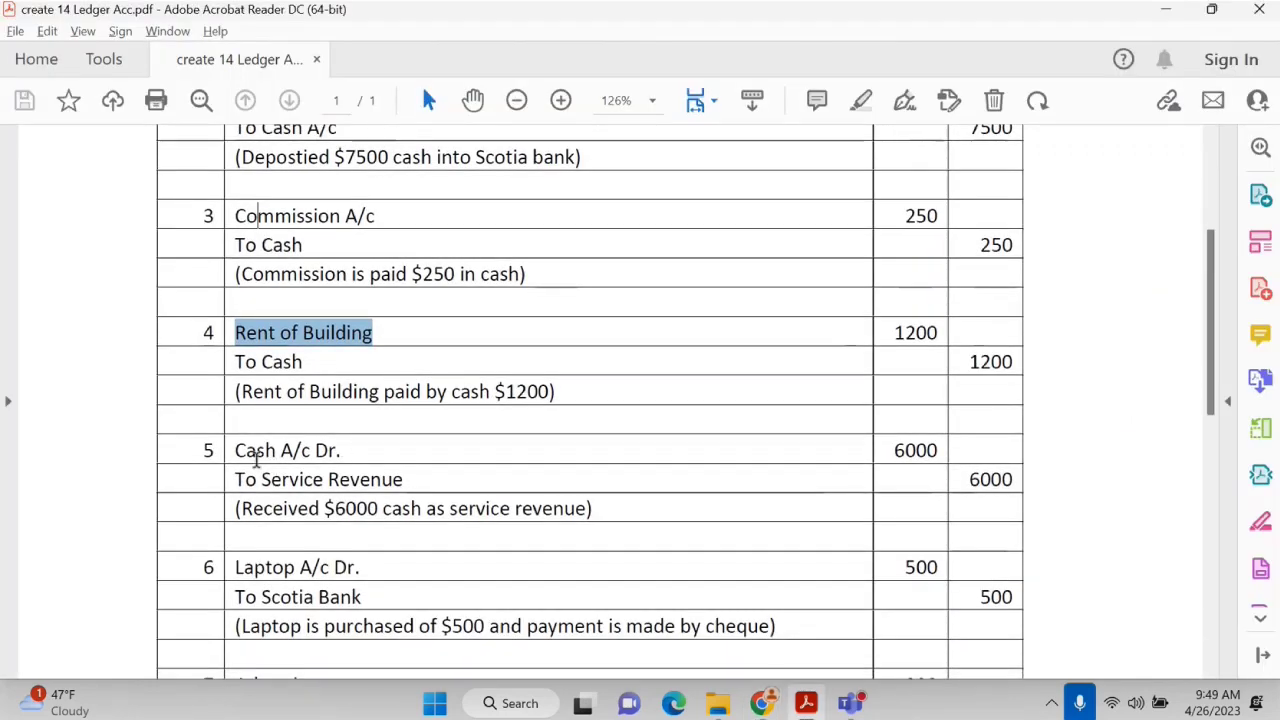
left_click_drag(256, 451, 342, 452)
left_click_drag(264, 481, 460, 487)
scroll(458, 489, "down", 1)
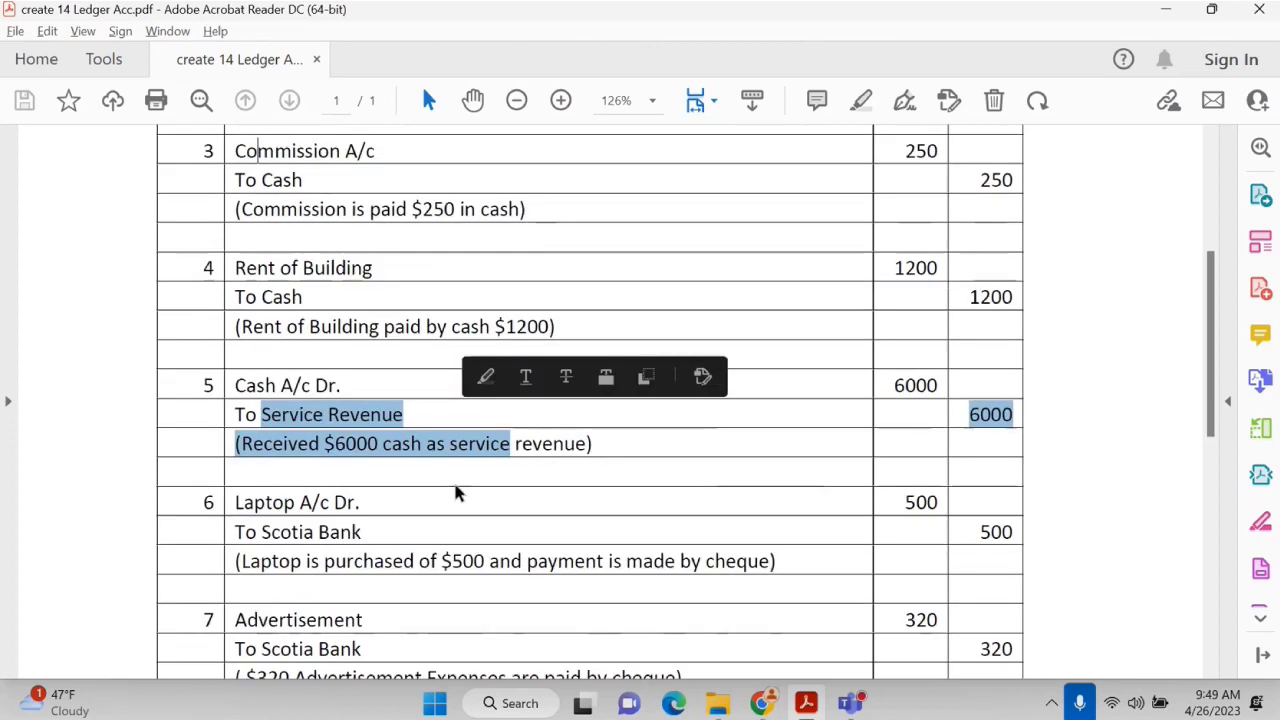
scroll(277, 490, "down", 1)
left_click_drag(284, 467, 362, 468)
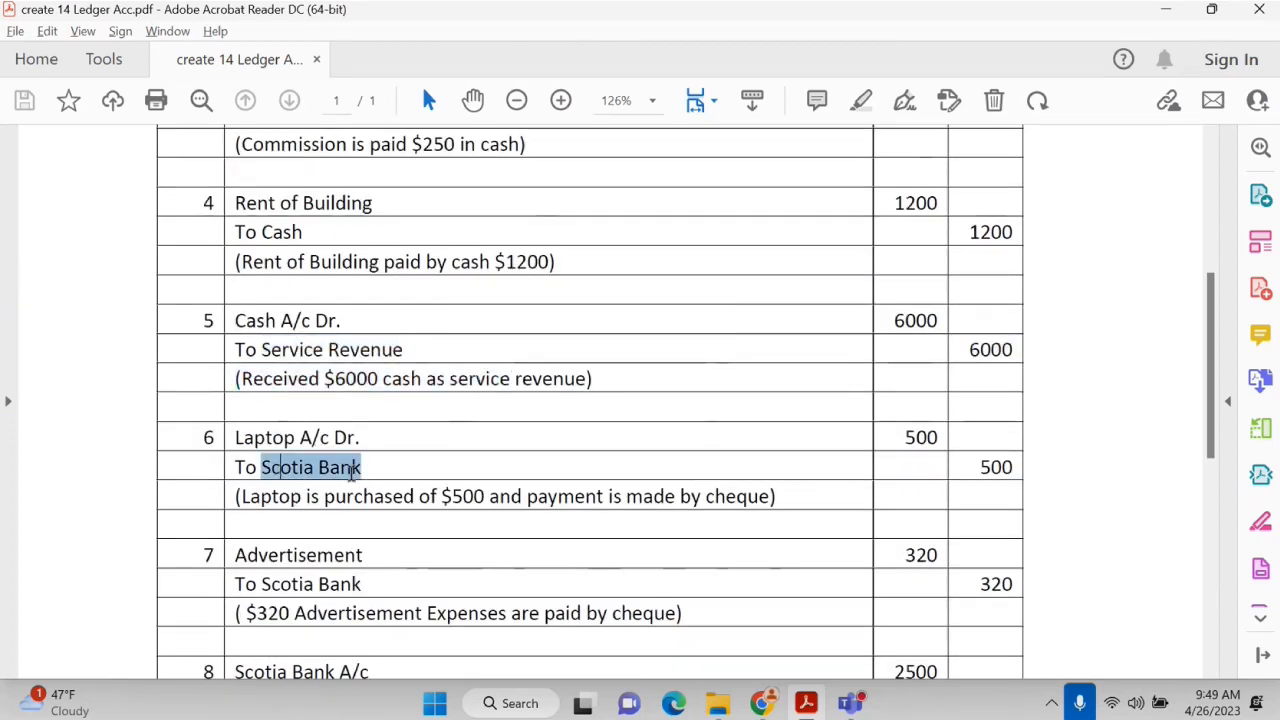
left_click(380, 491)
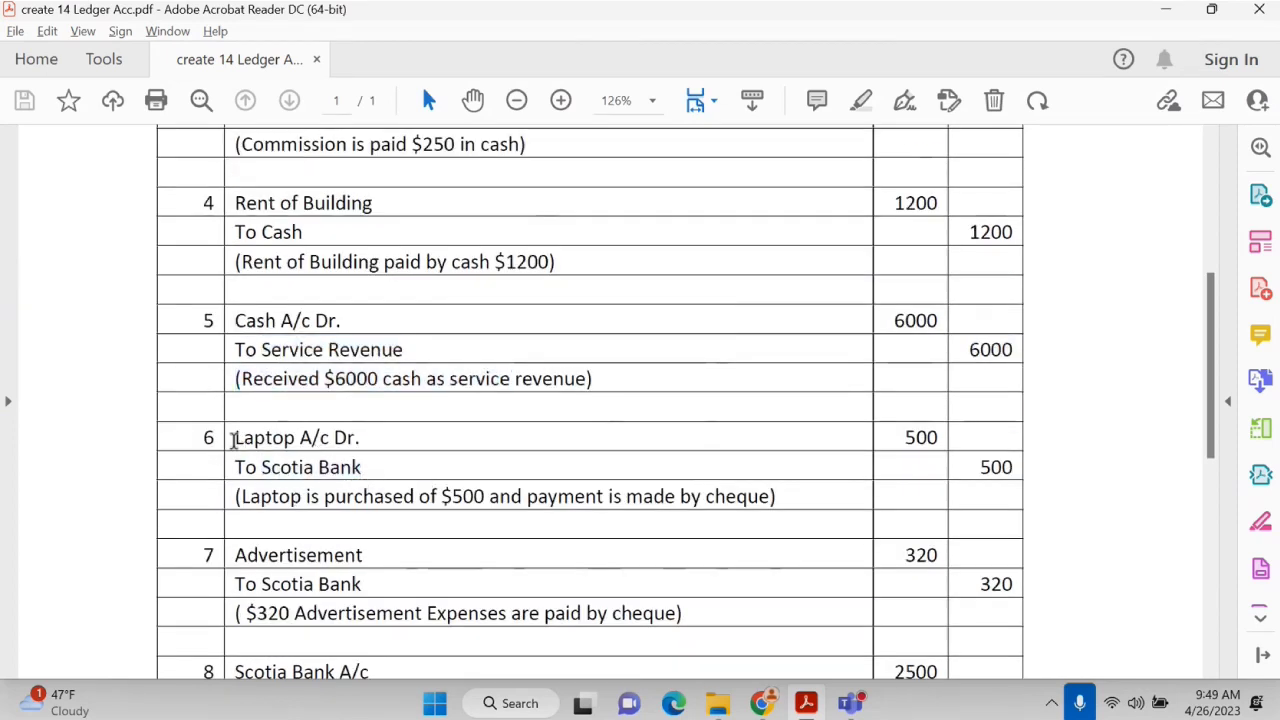
left_click_drag(233, 440, 391, 443)
left_click(433, 478)
key("alt+Tab")
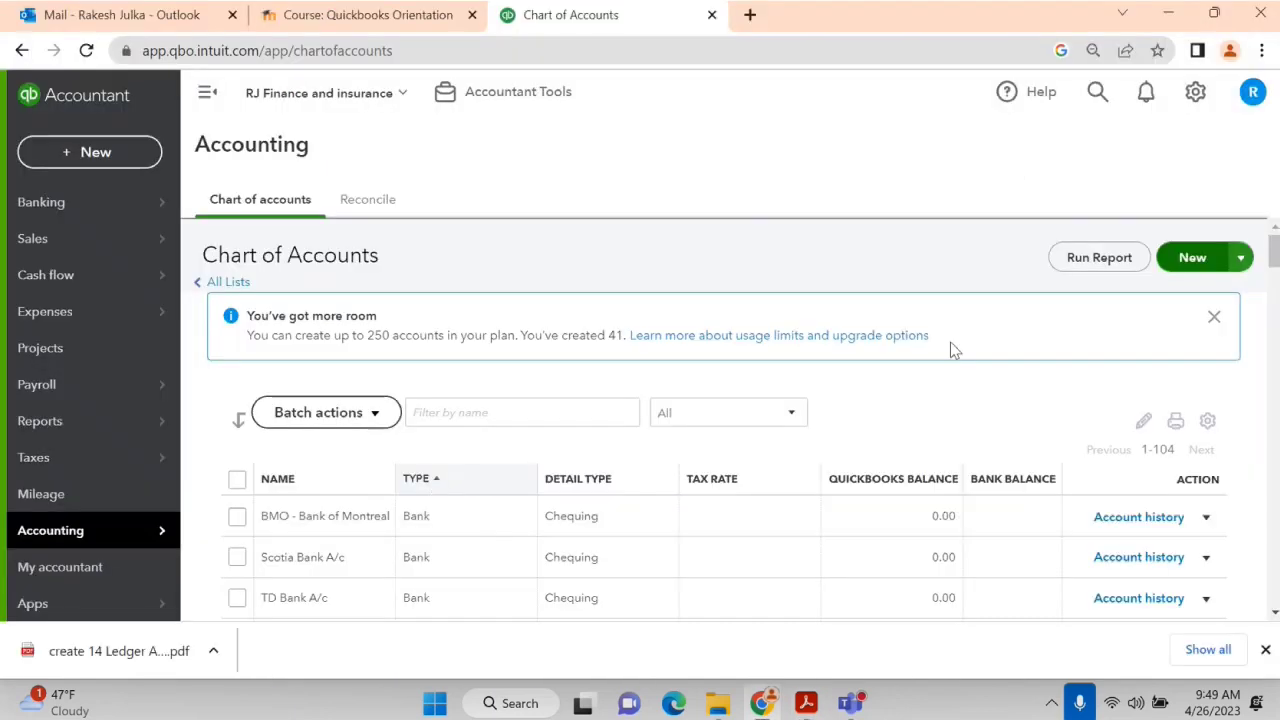
Start a new account with account type Property, plant and equipment and detail type Other fixed assets.
left_click(1186, 257)
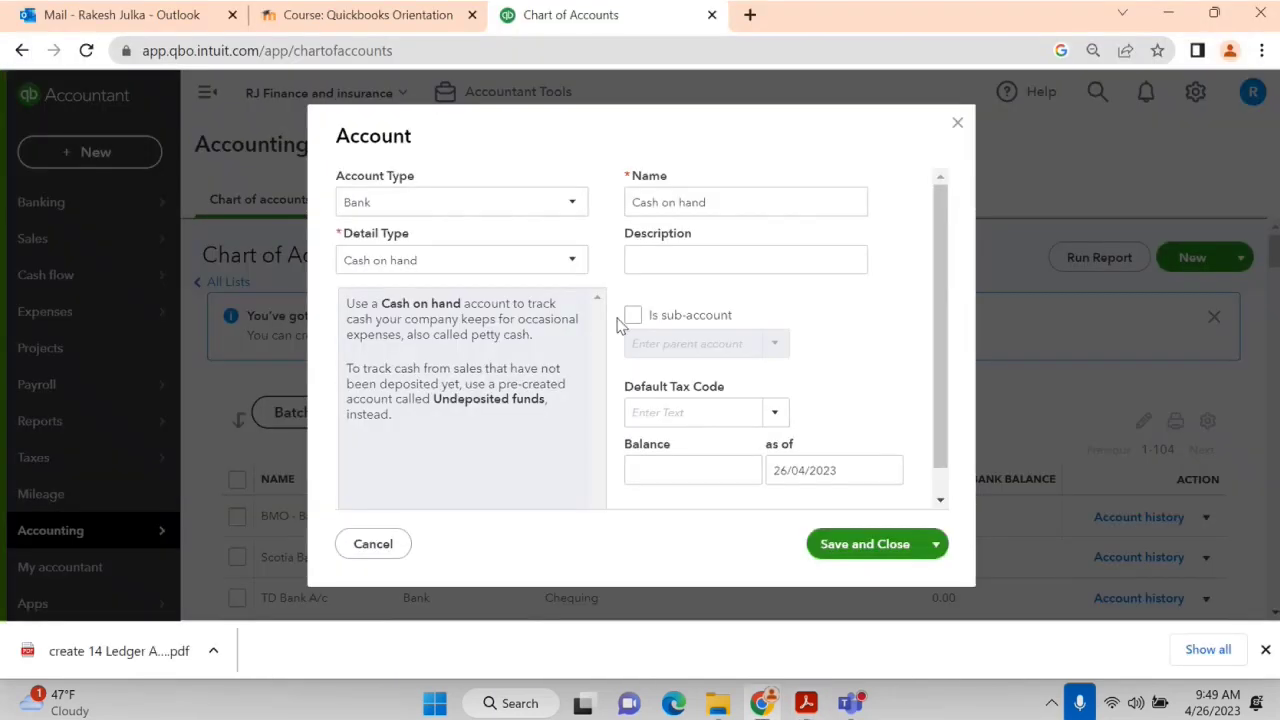
left_click(517, 206)
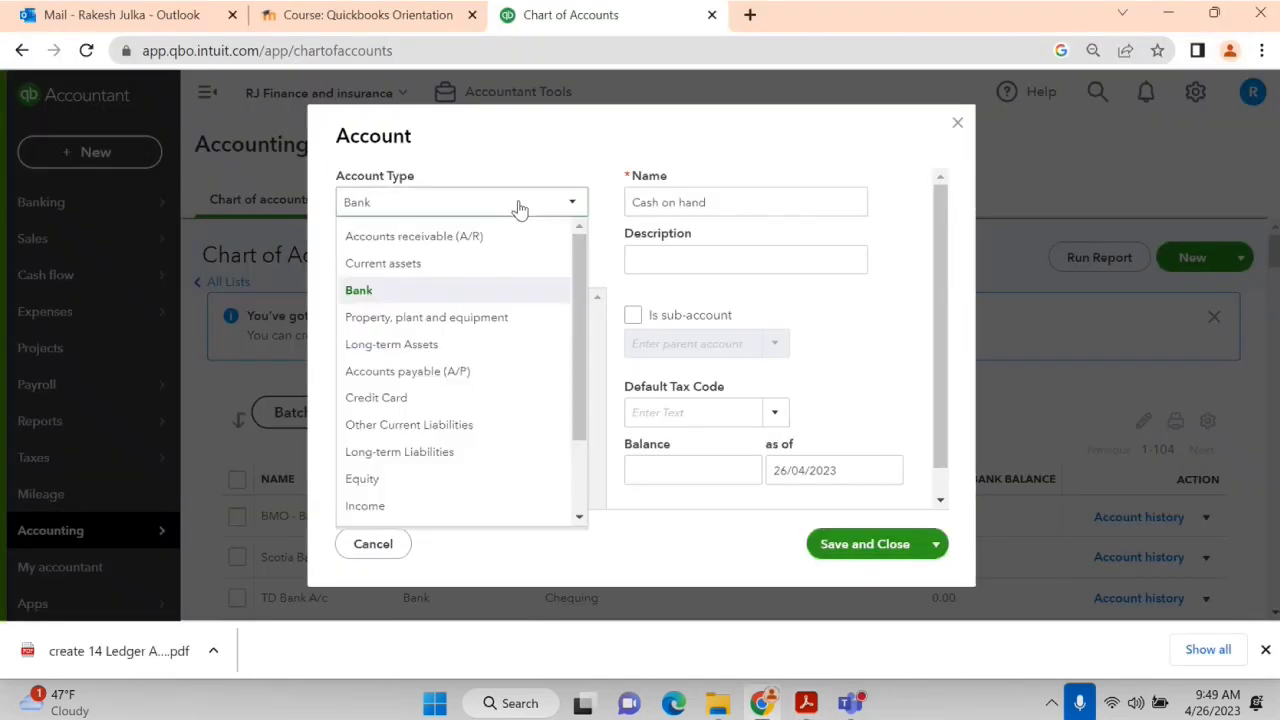
left_click(432, 321)
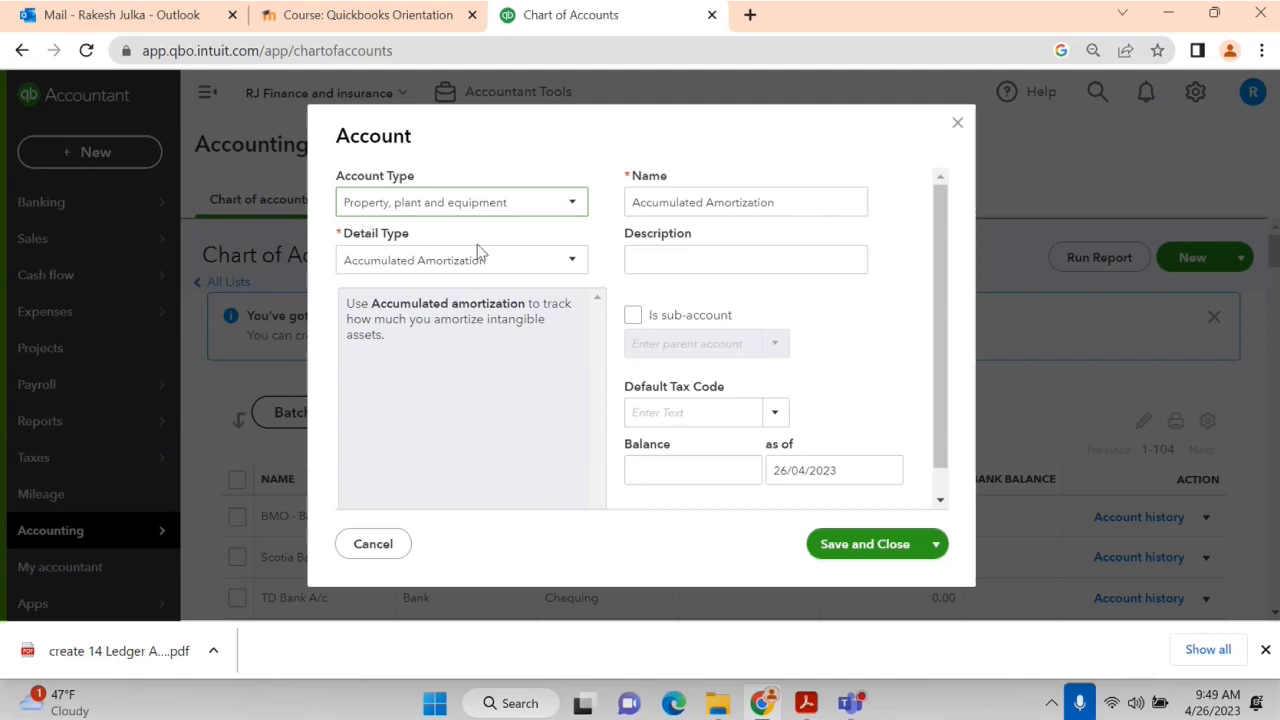
left_click(422, 262)
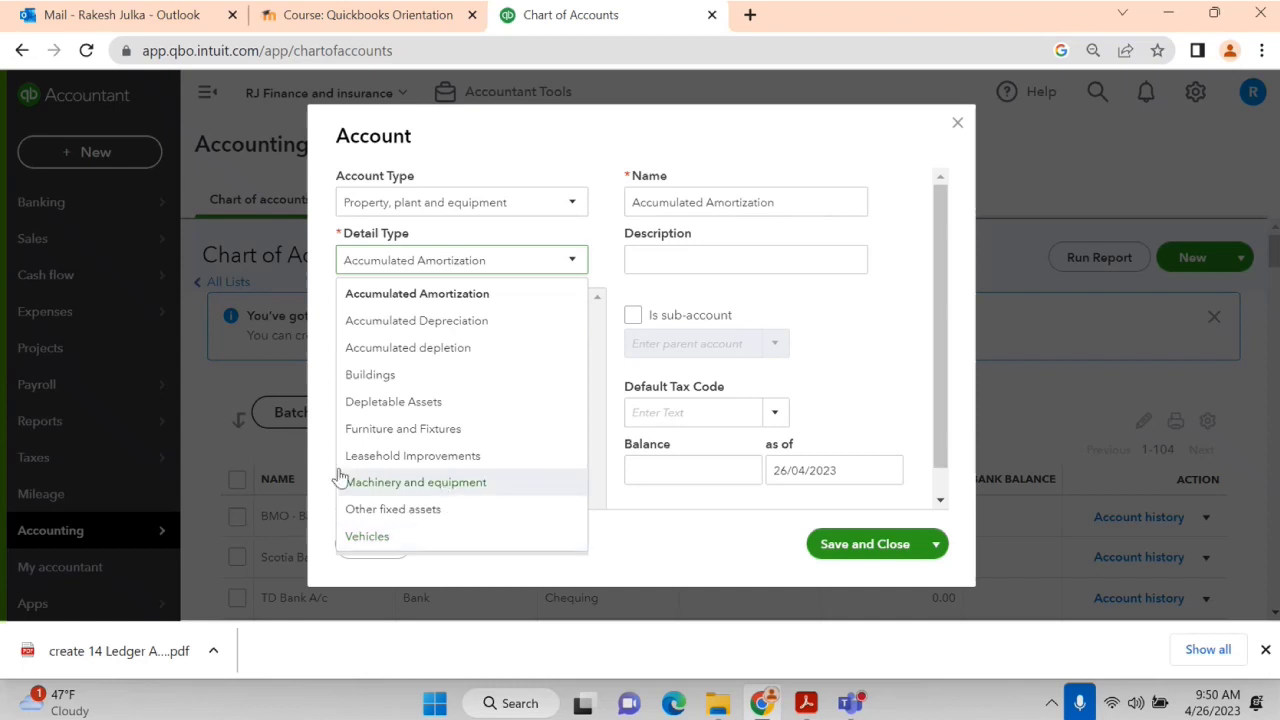
left_click(420, 512)
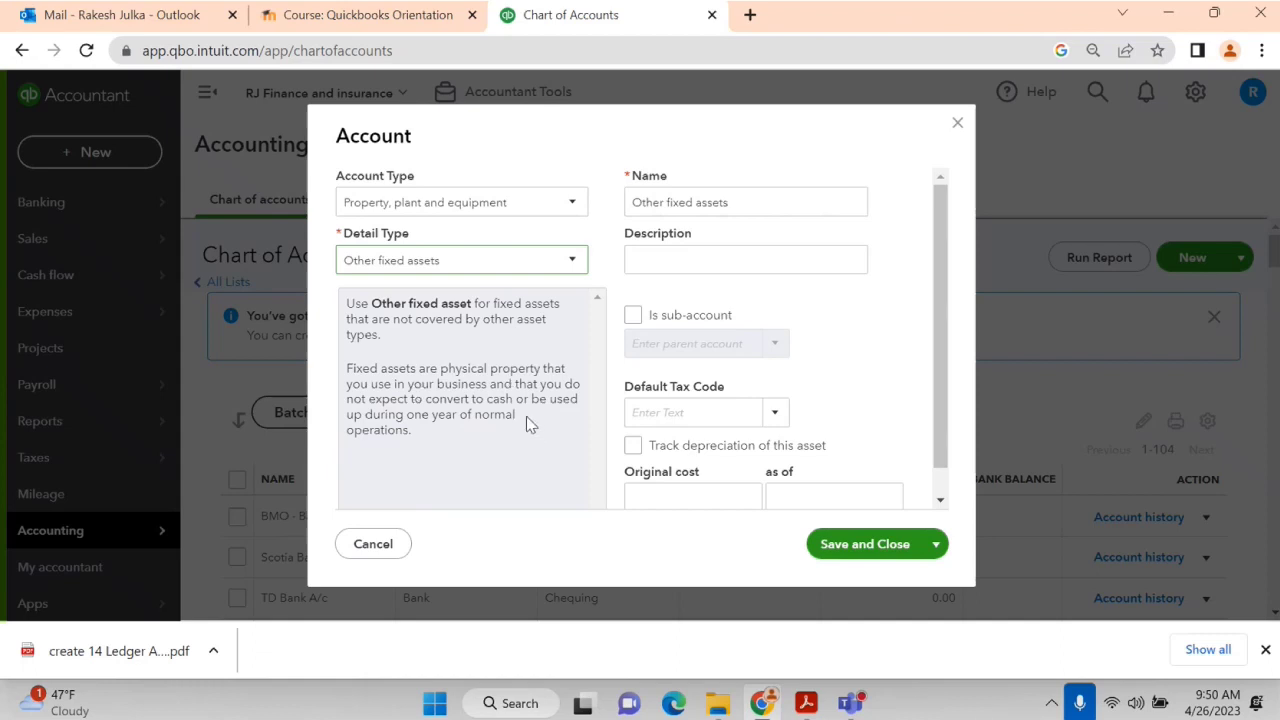
Save the new fixed asset account under the name Laptop and filter the chart of accounts by "lap".
left_click(758, 203)
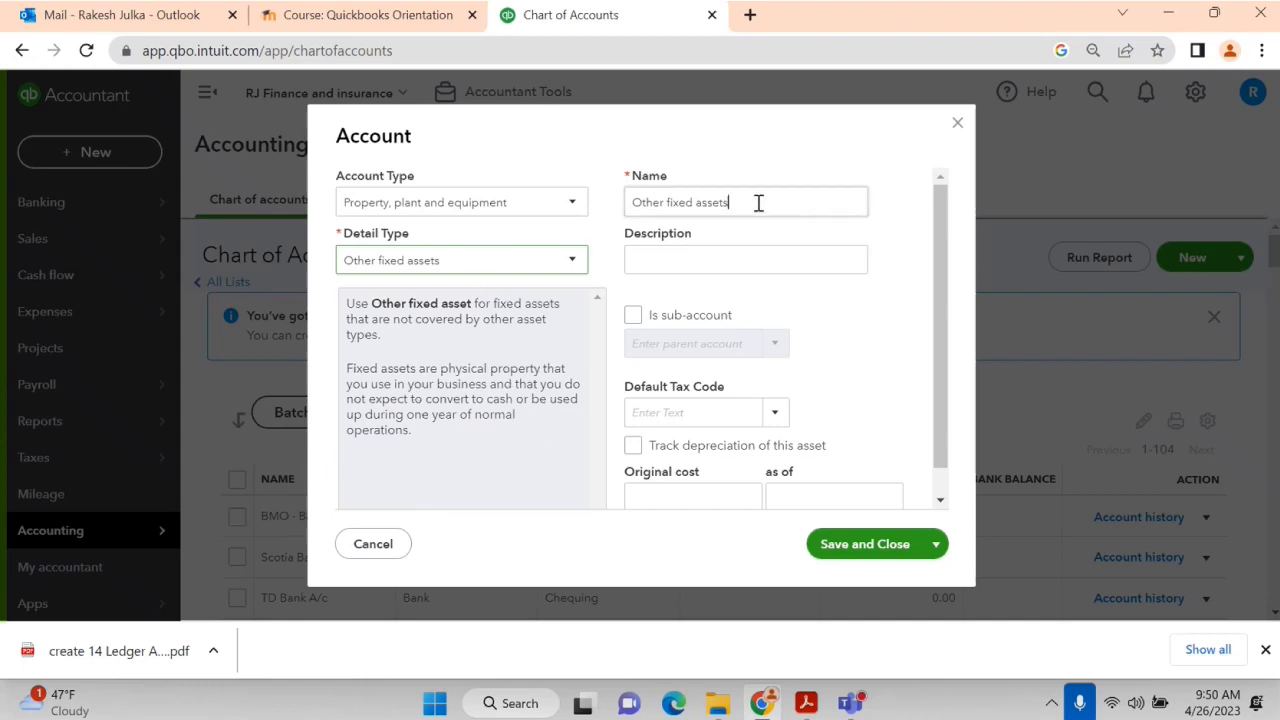
left_click_drag(758, 203, 596, 190)
type("F")
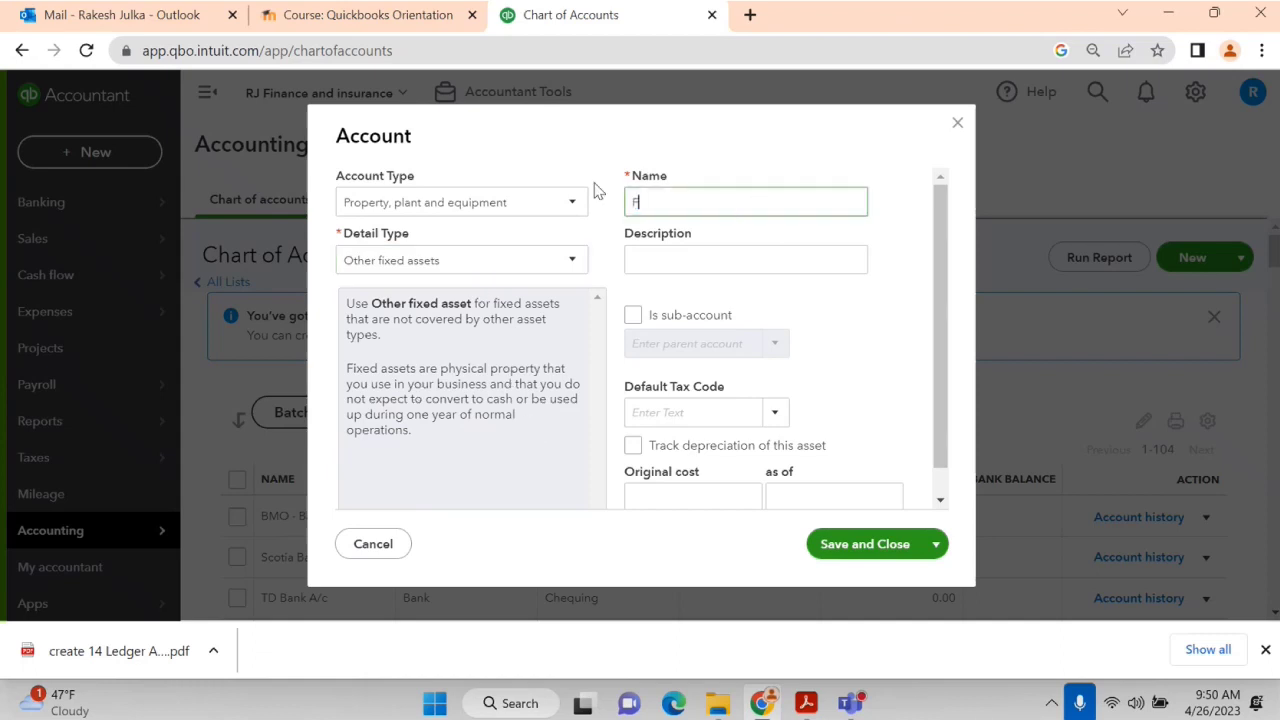
type("Laptop")
left_click(849, 557)
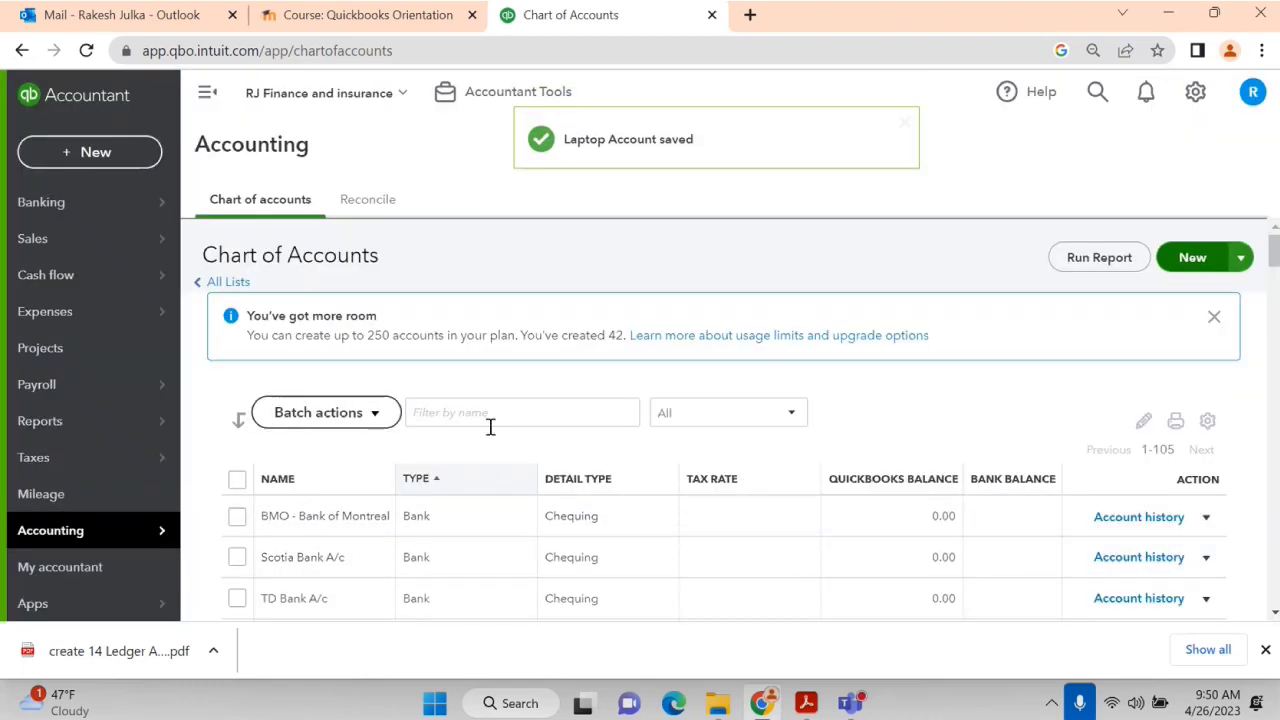
left_click(492, 412)
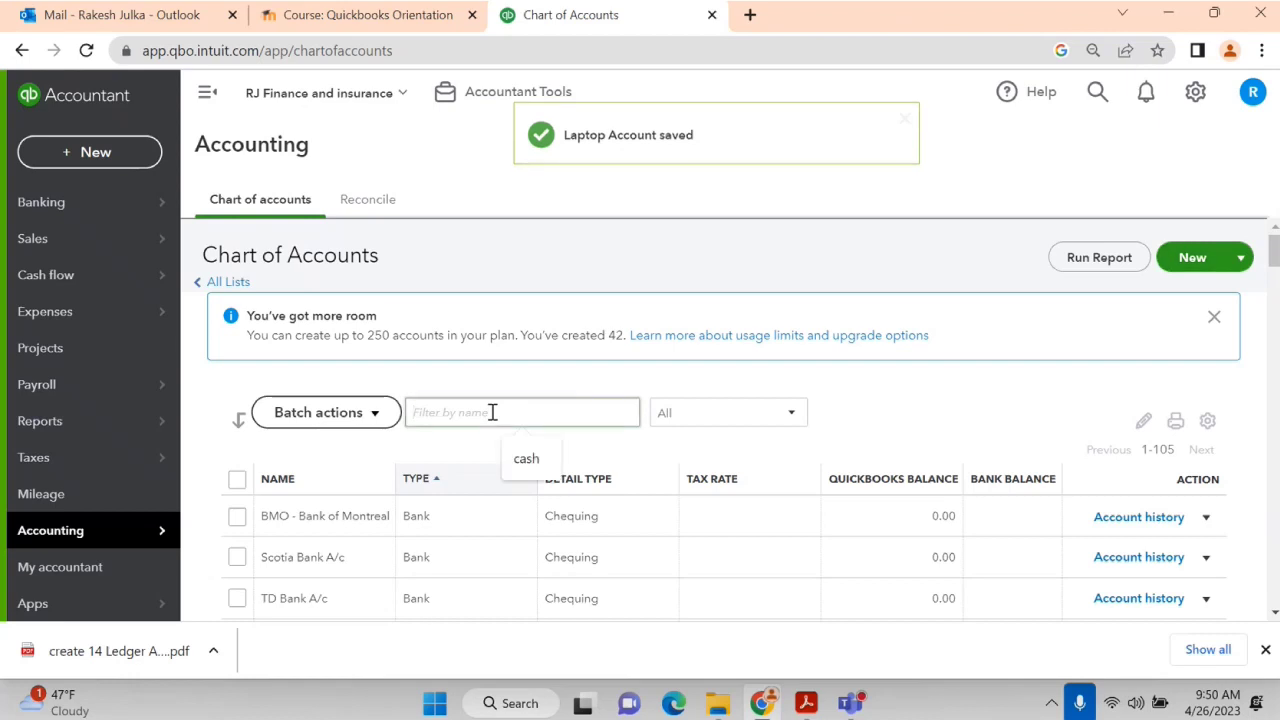
type("lap")
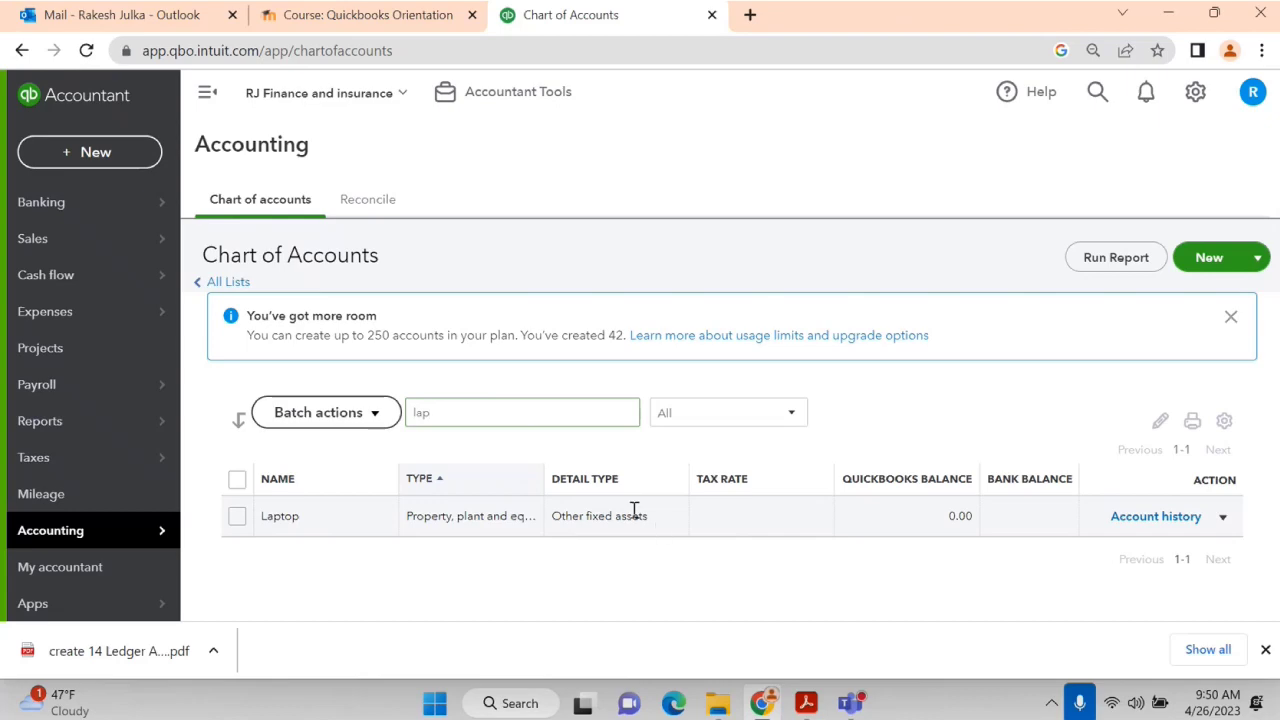
Check transaction 7 in the ledger PDF and start a new account with type Expenses and detail type Advertising/Promotional.
key("alt+Tab")
scroll(405, 446, "down", 1)
scroll(405, 446, "down", 2)
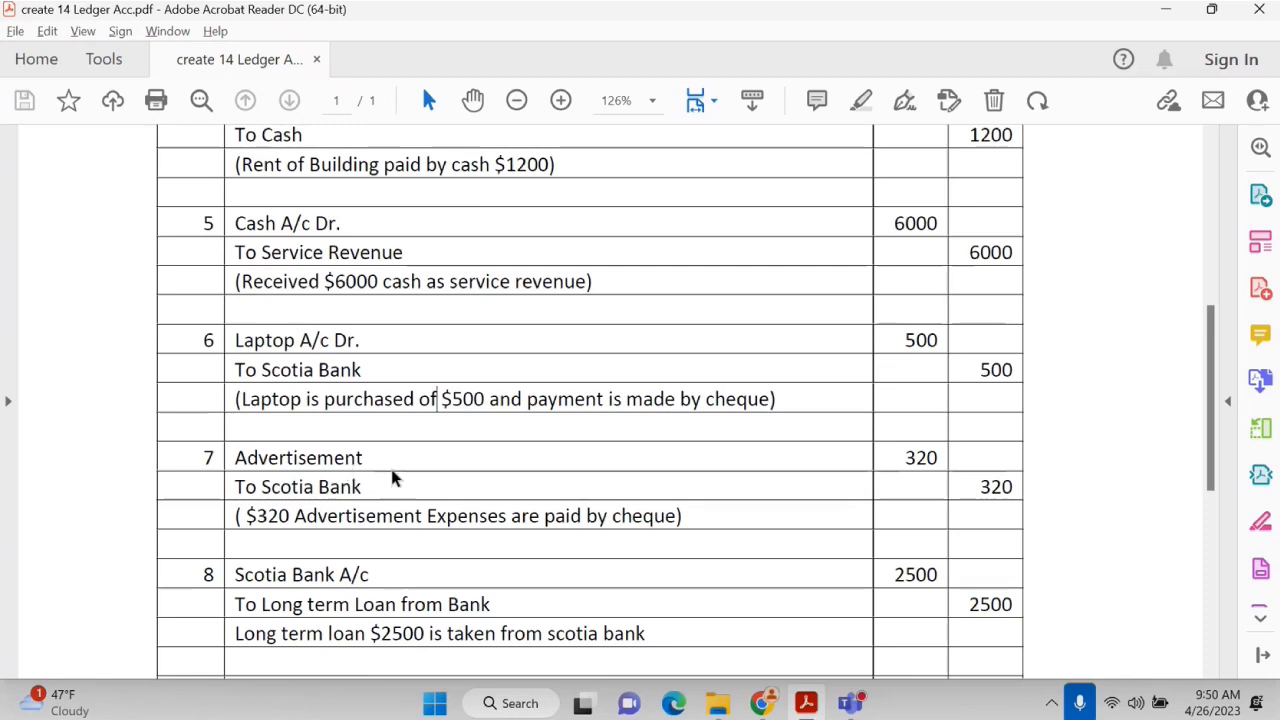
key("alt+Tab")
left_click(1207, 257)
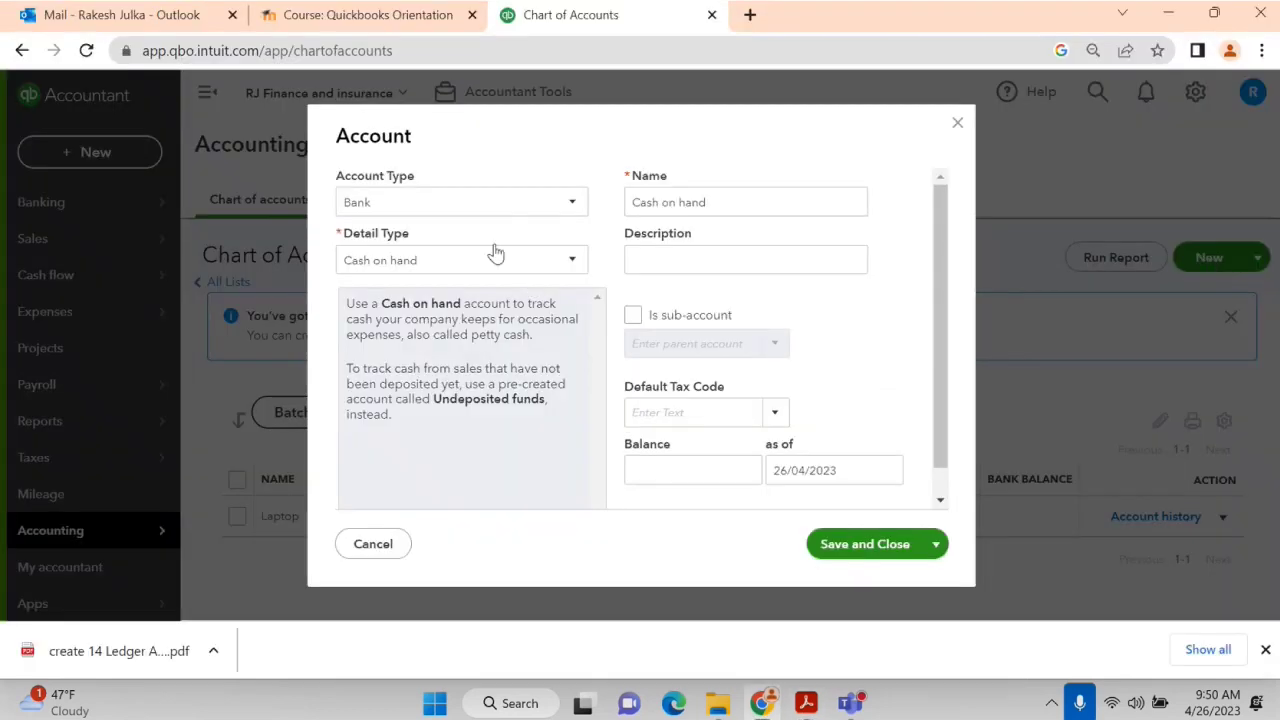
left_click(477, 205)
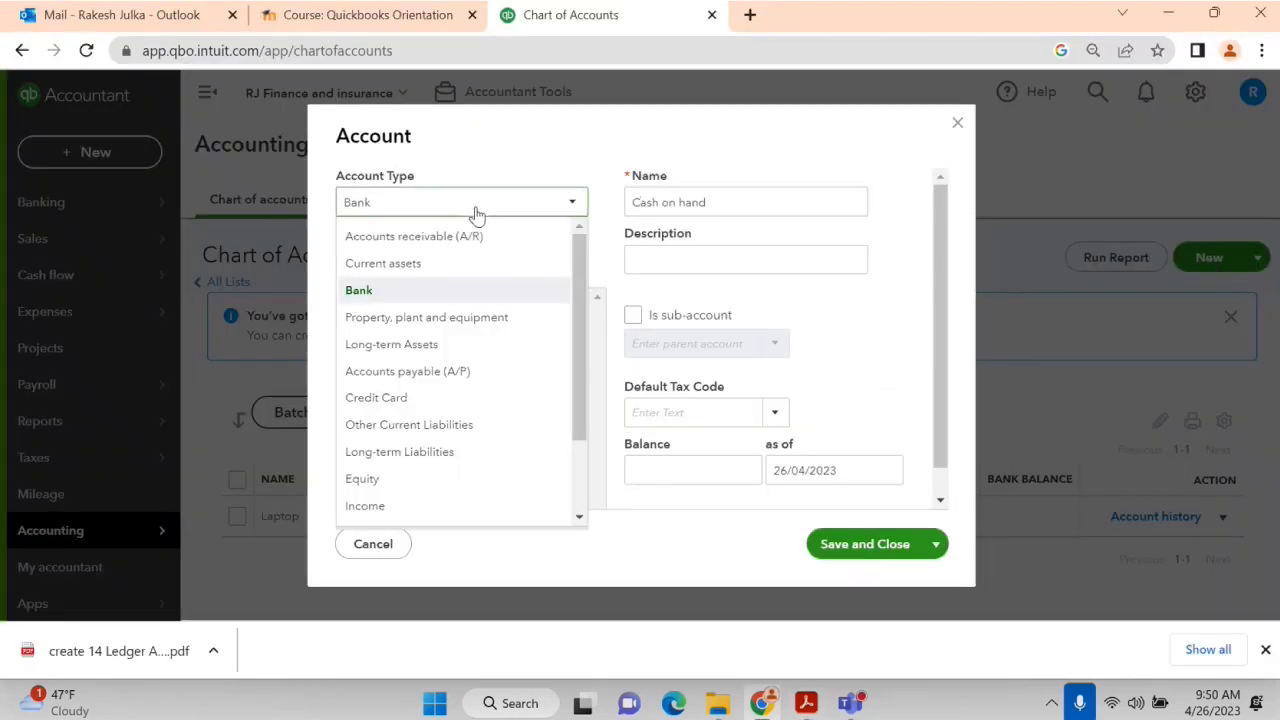
scroll(410, 430, "down", 2)
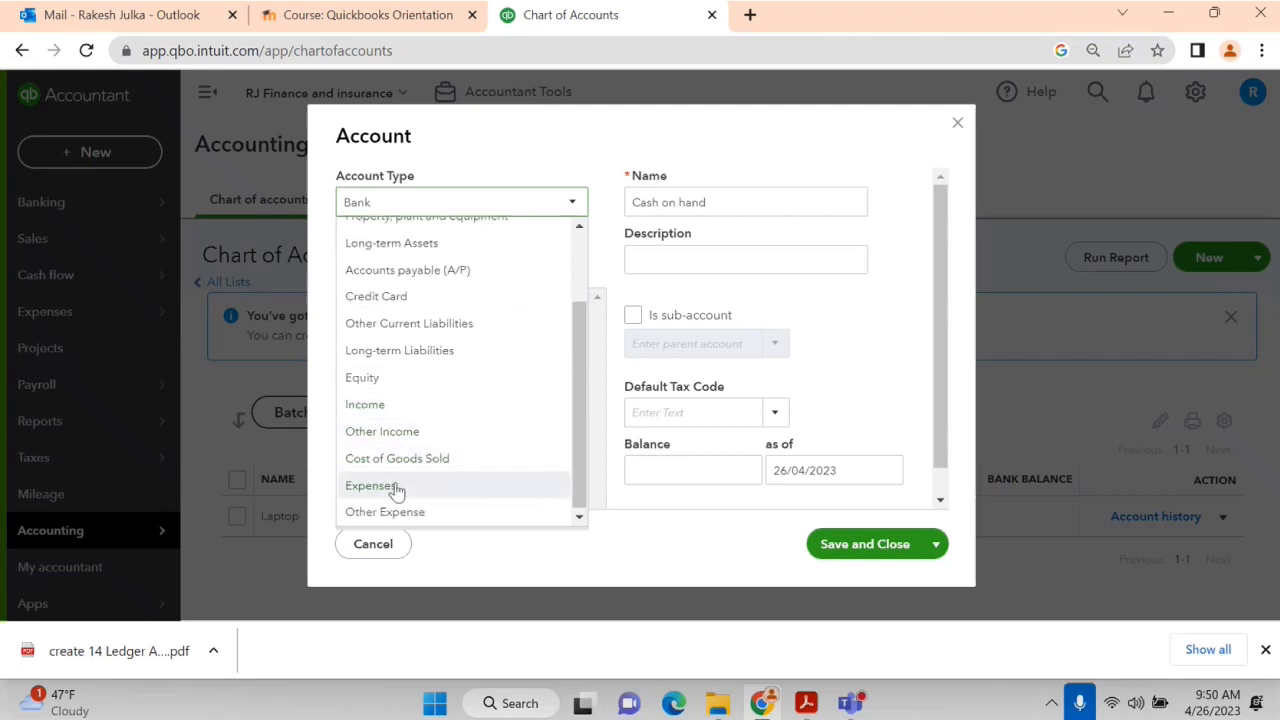
left_click(394, 487)
left_click(427, 270)
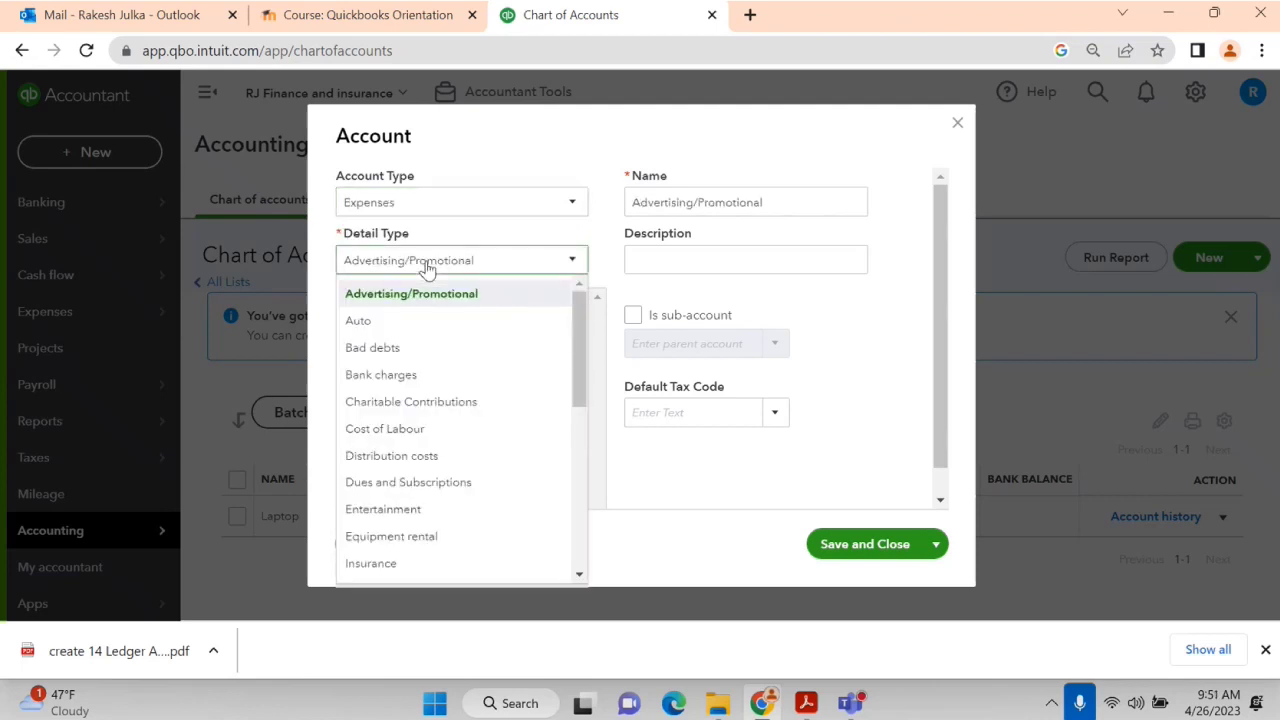
left_click(391, 297)
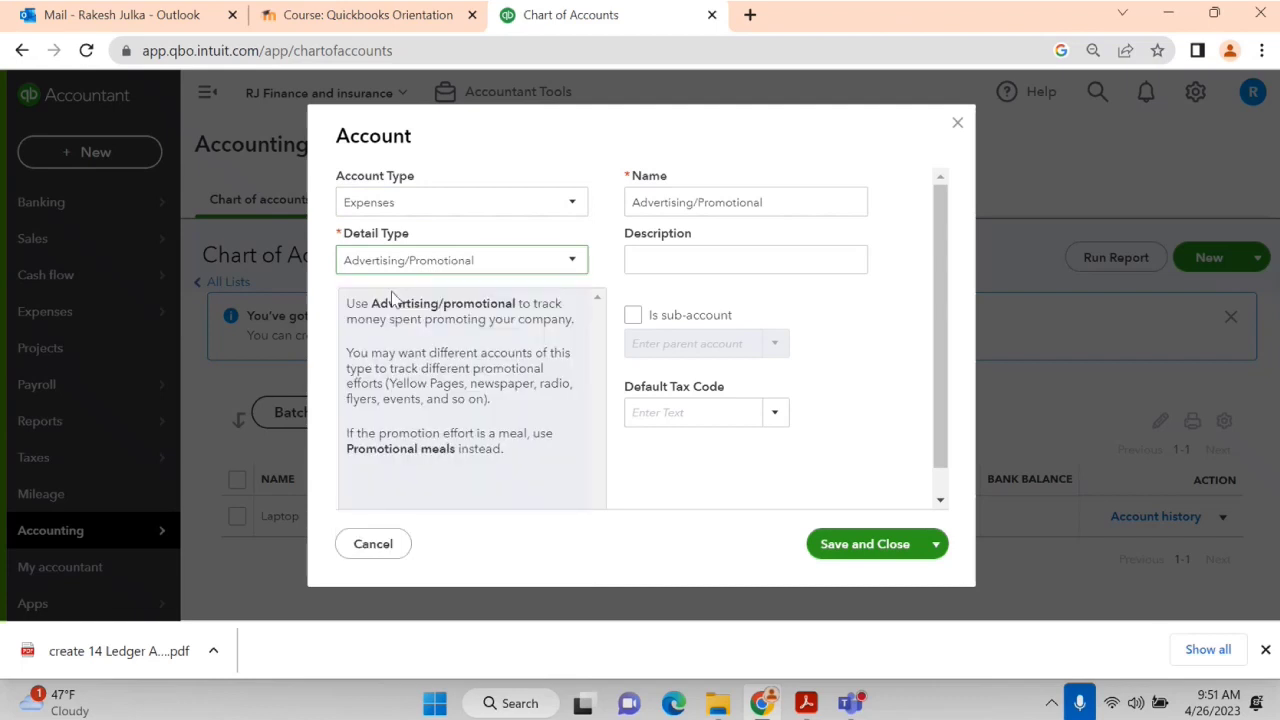
Name the new expense account Advertisement Expenses and save it.
triple_click(800, 200)
type("Adver")
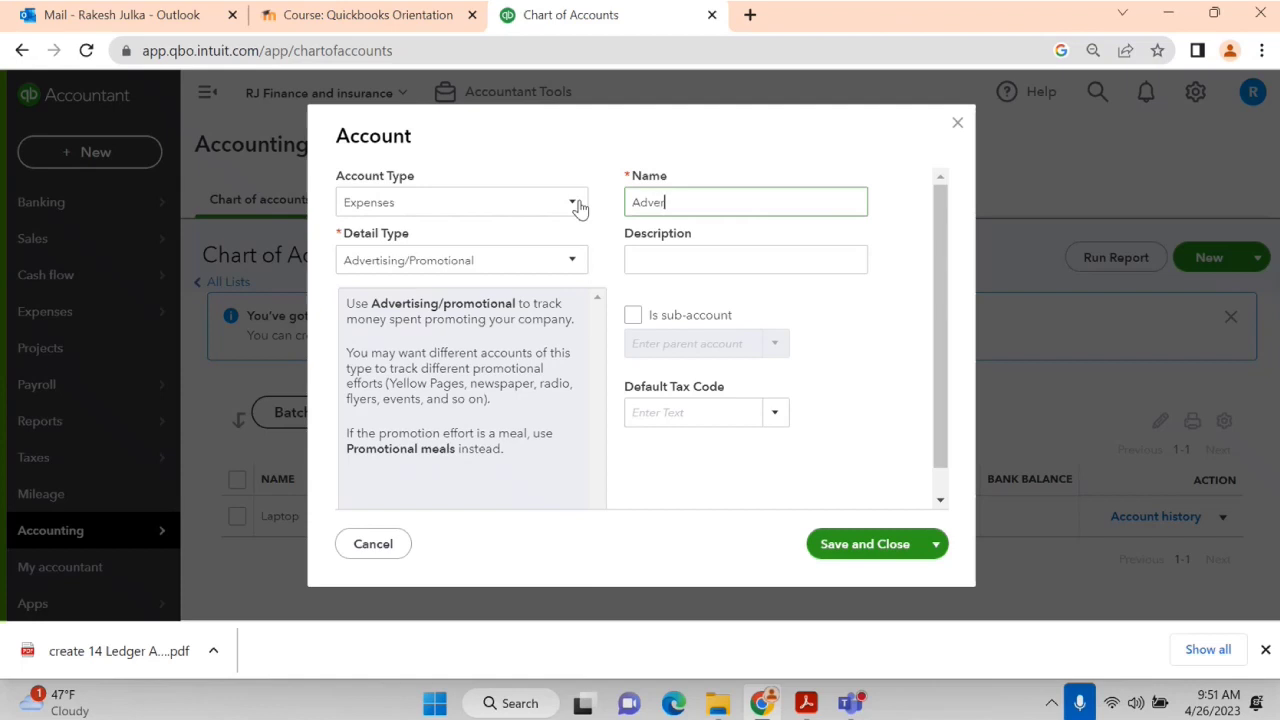
type("tisement Expenses")
left_click(865, 546)
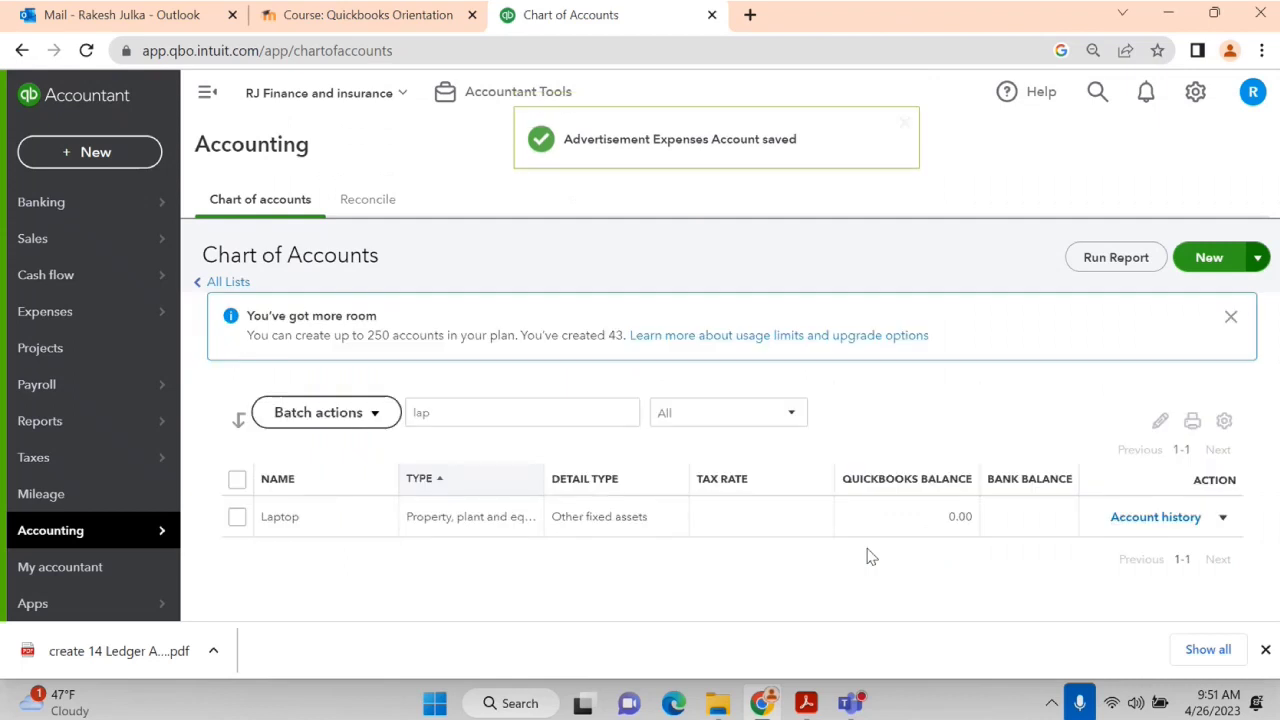
Filter the chart of accounts by "adv" to check the new account, and clear the name filter.
left_click_drag(480, 415, 376, 420)
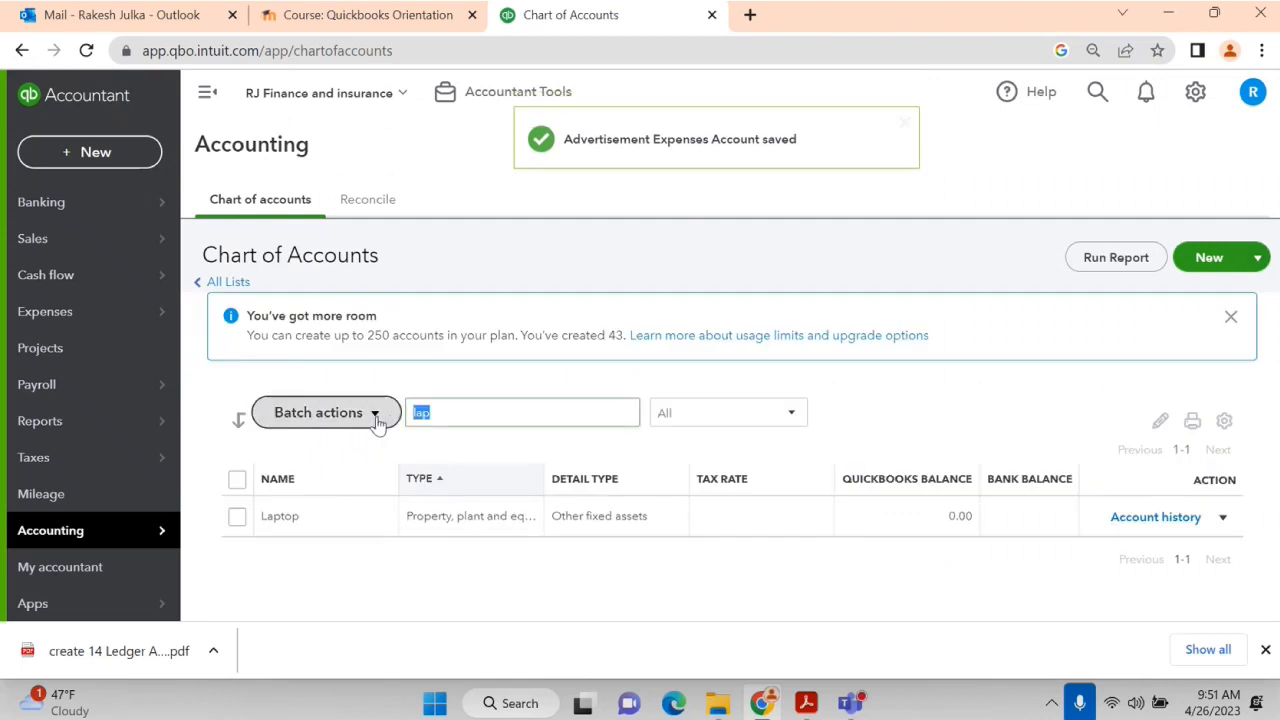
key("BackSpace")
type("adv")
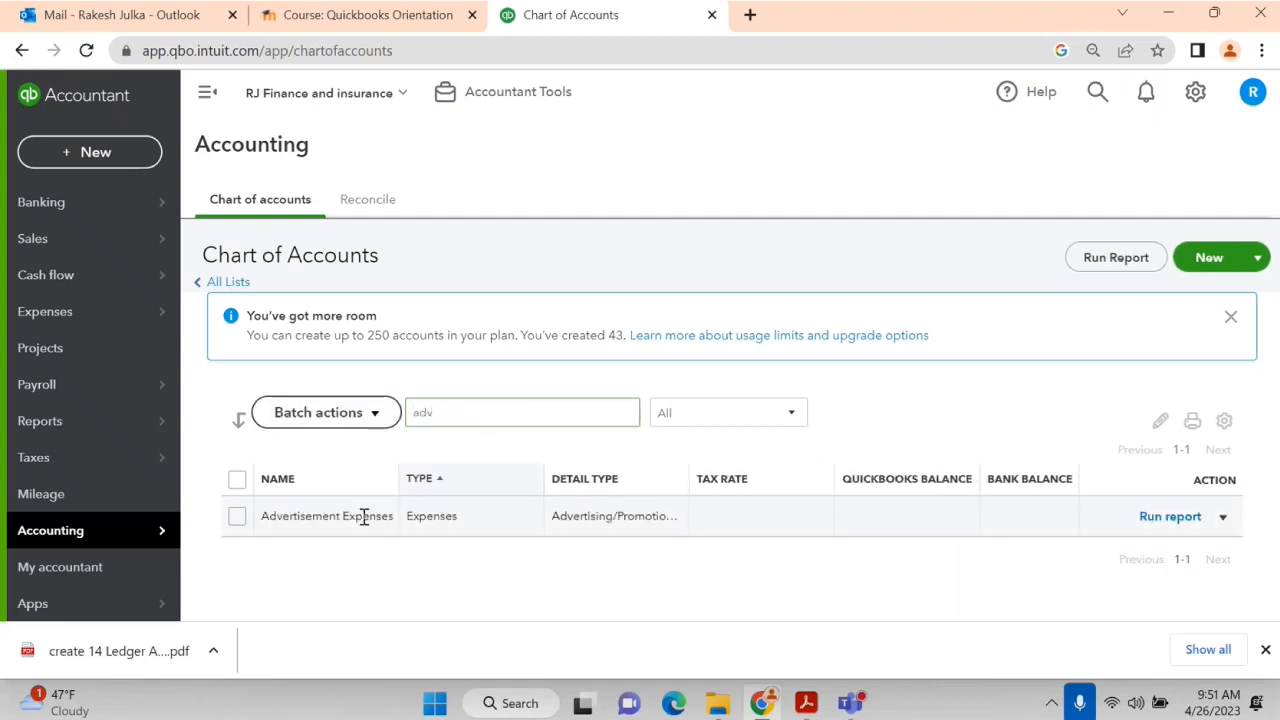
key("BackSpace")
key("BackSpace")
key("BackSpace")
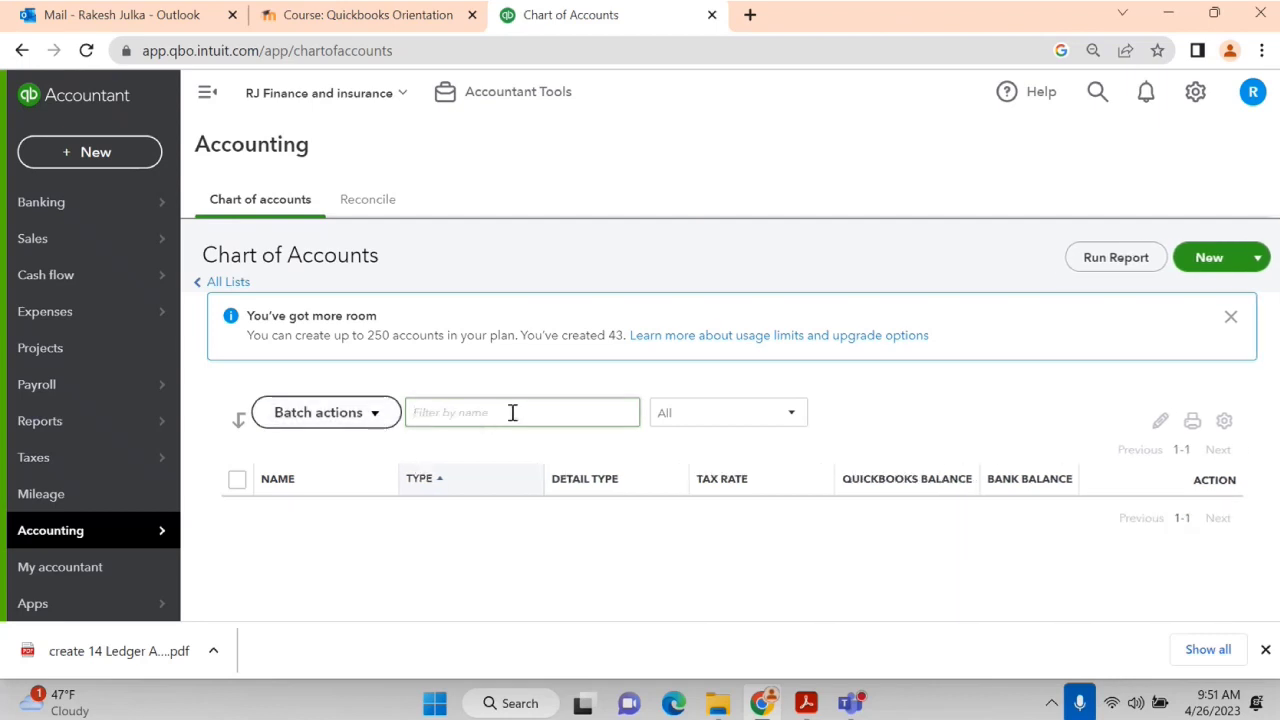
Review transaction 8 in the ledger PDF, checking its Scotia Bank and long-term loan entries.
key("alt+Tab")
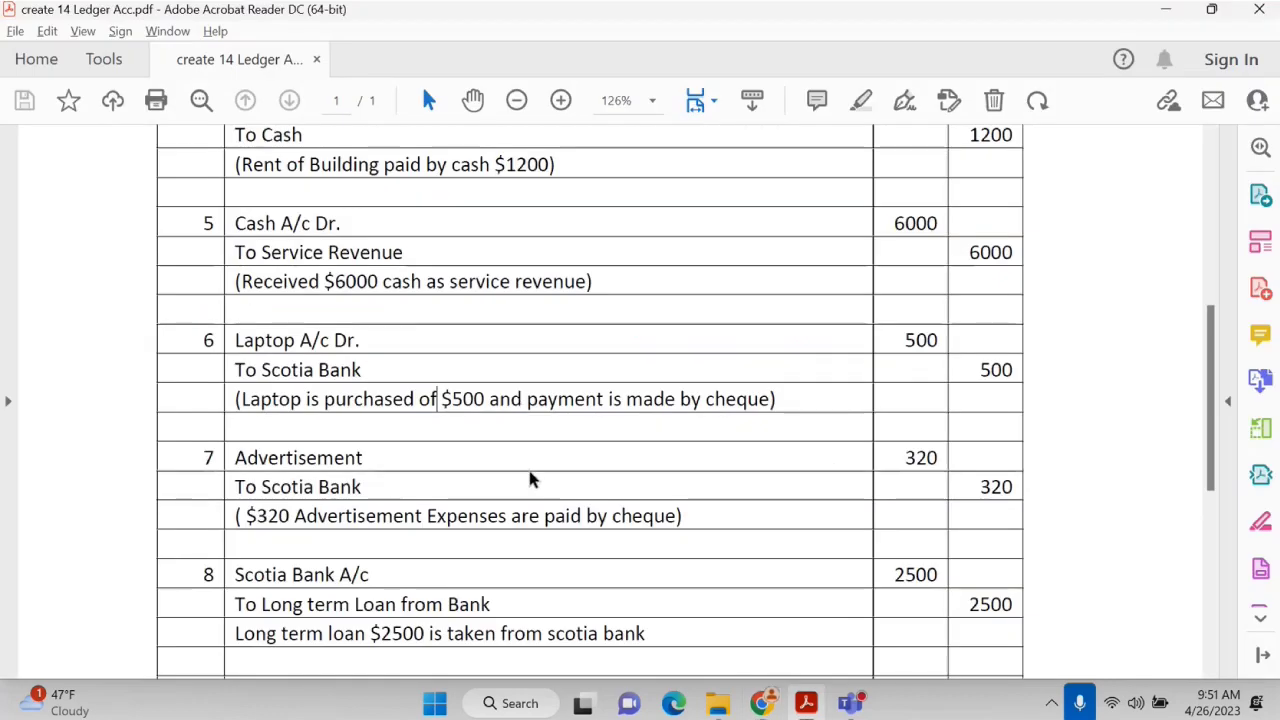
scroll(529, 472, "down", 2)
scroll(529, 472, "down", 1)
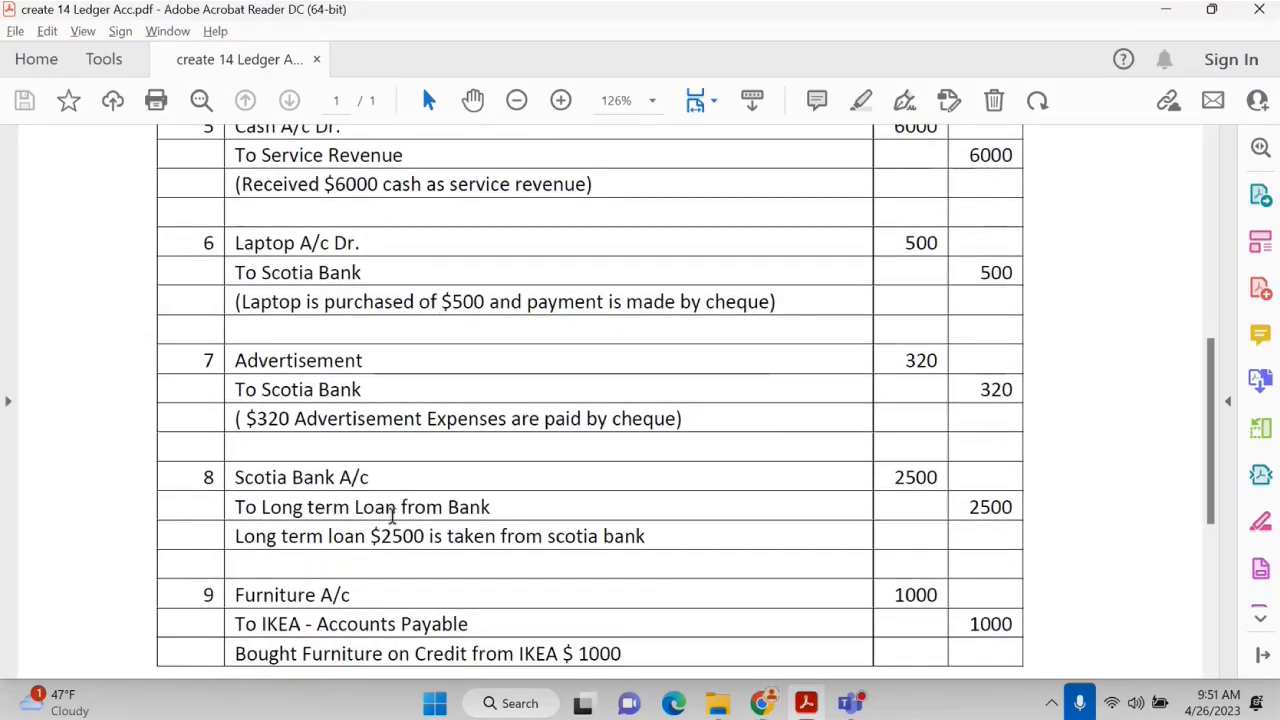
left_click_drag(371, 478, 491, 510)
left_click(334, 508)
left_click(455, 507)
key("alt+Tab")
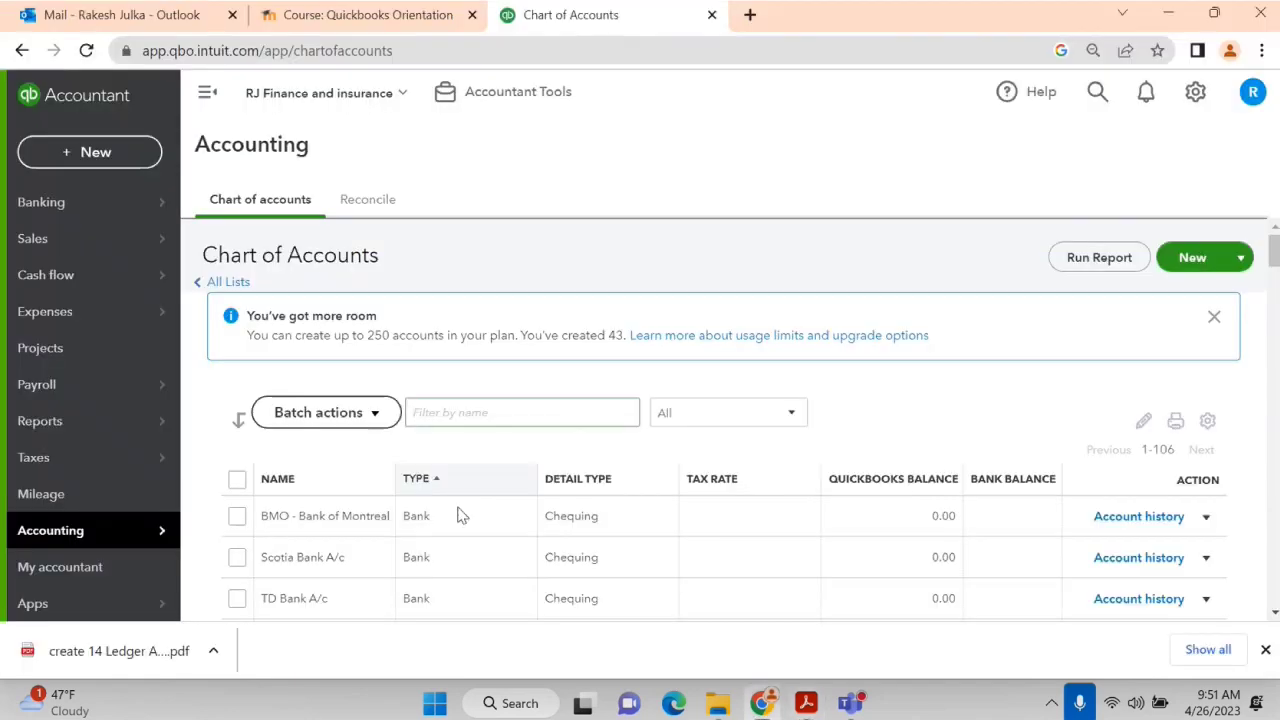
Start a new account with type Long-term Liabilities and detail type Bank loans.
left_click(1218, 256)
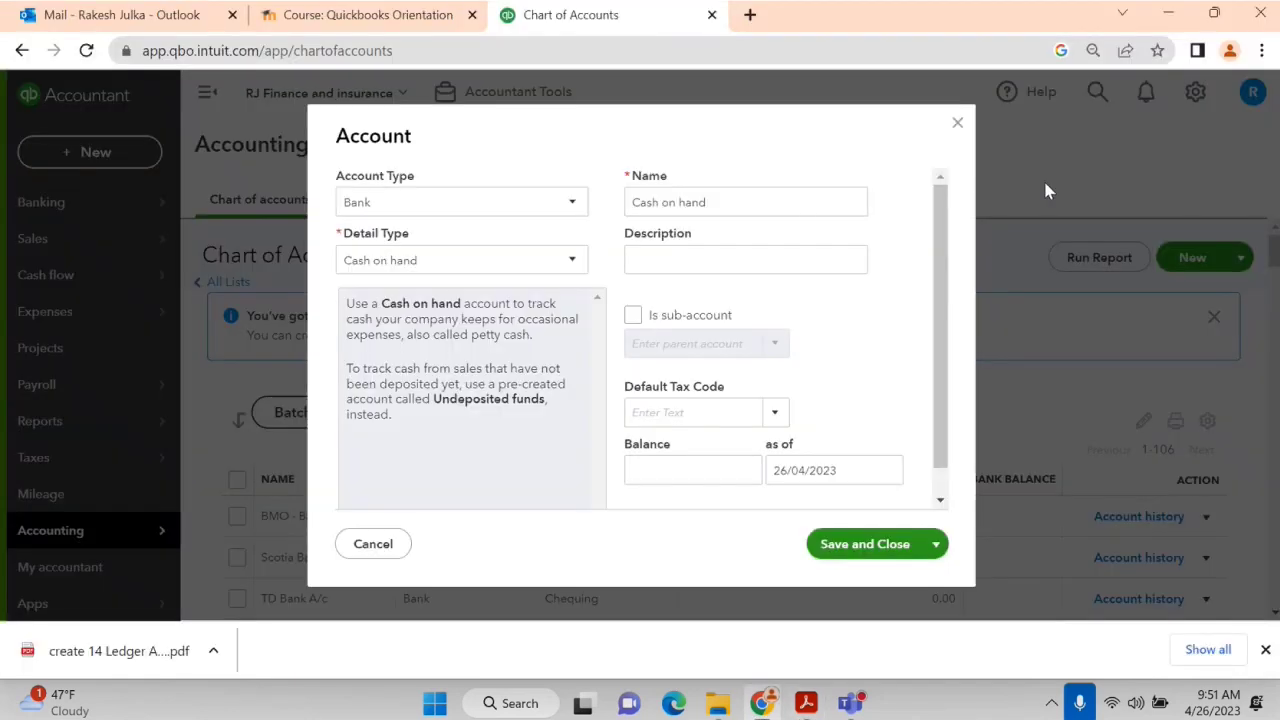
left_click(489, 203)
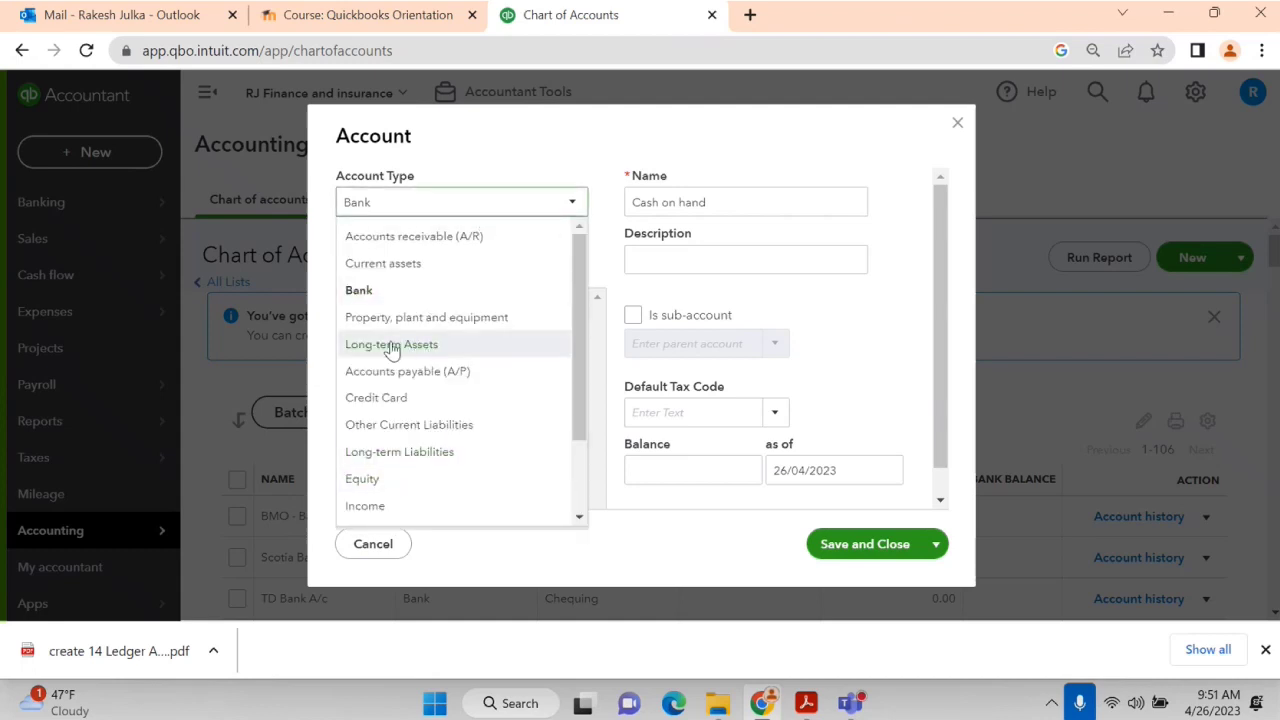
left_click(431, 460)
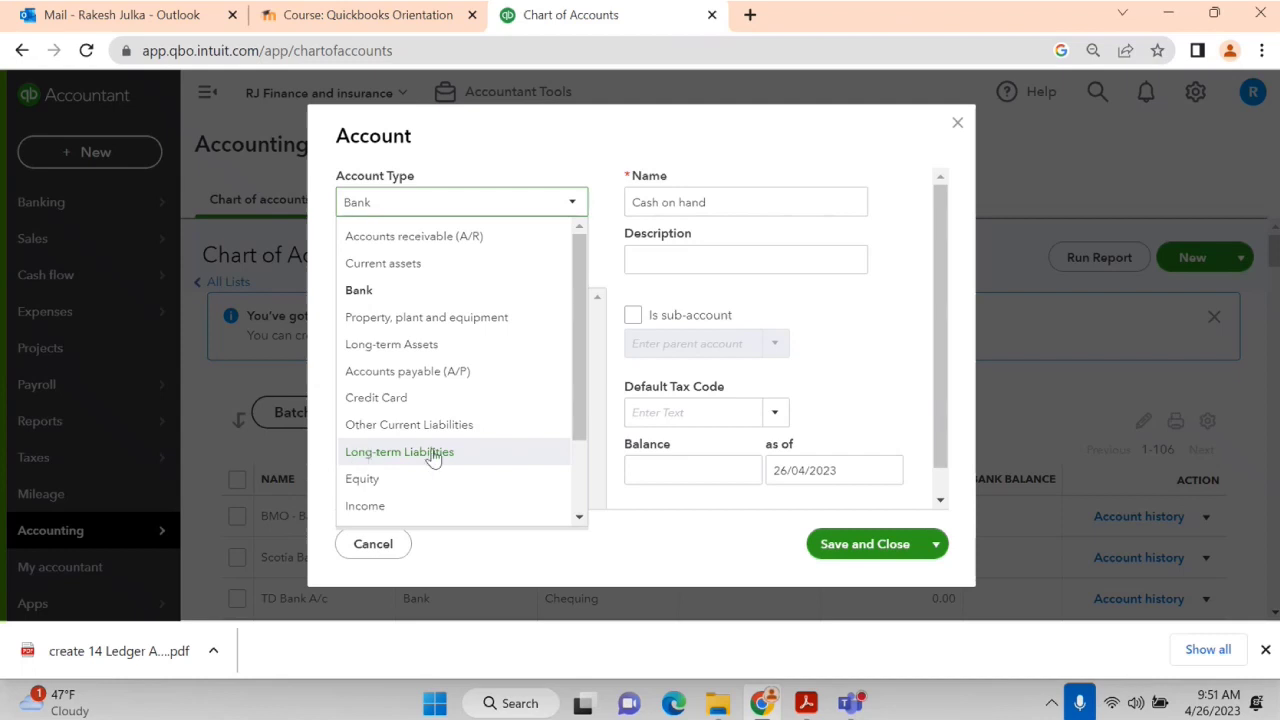
left_click(425, 455)
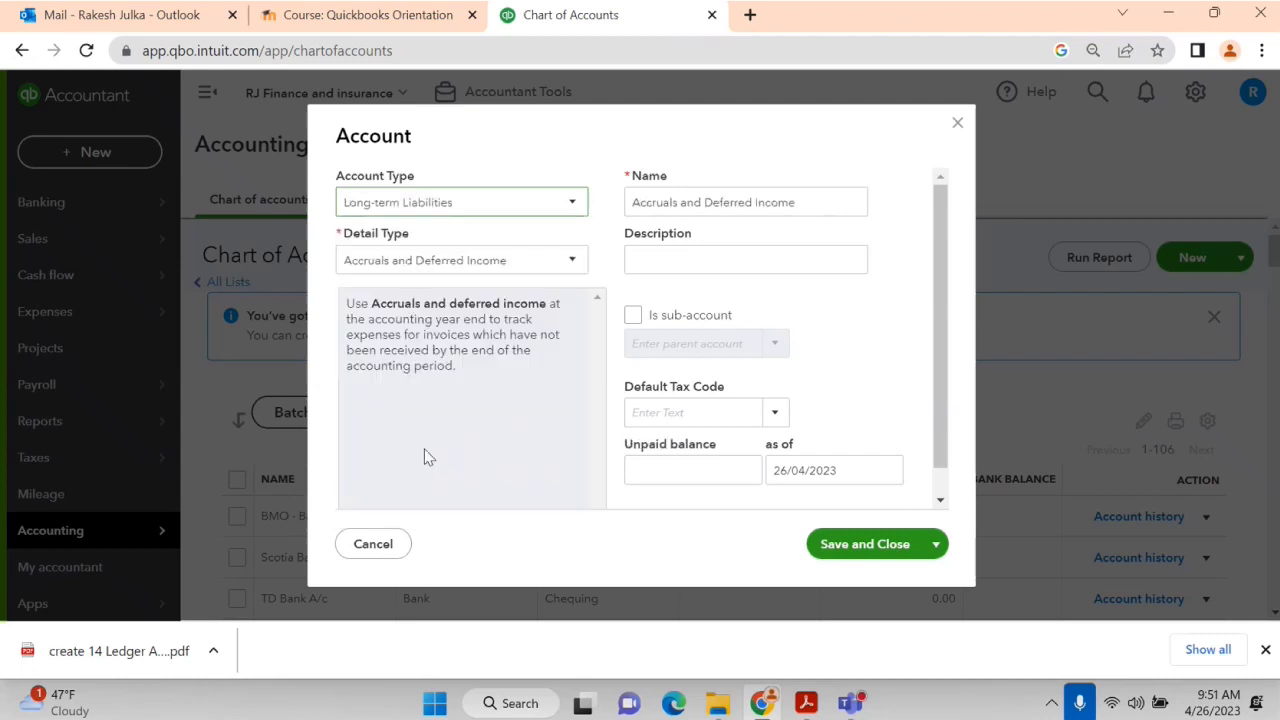
left_click(428, 261)
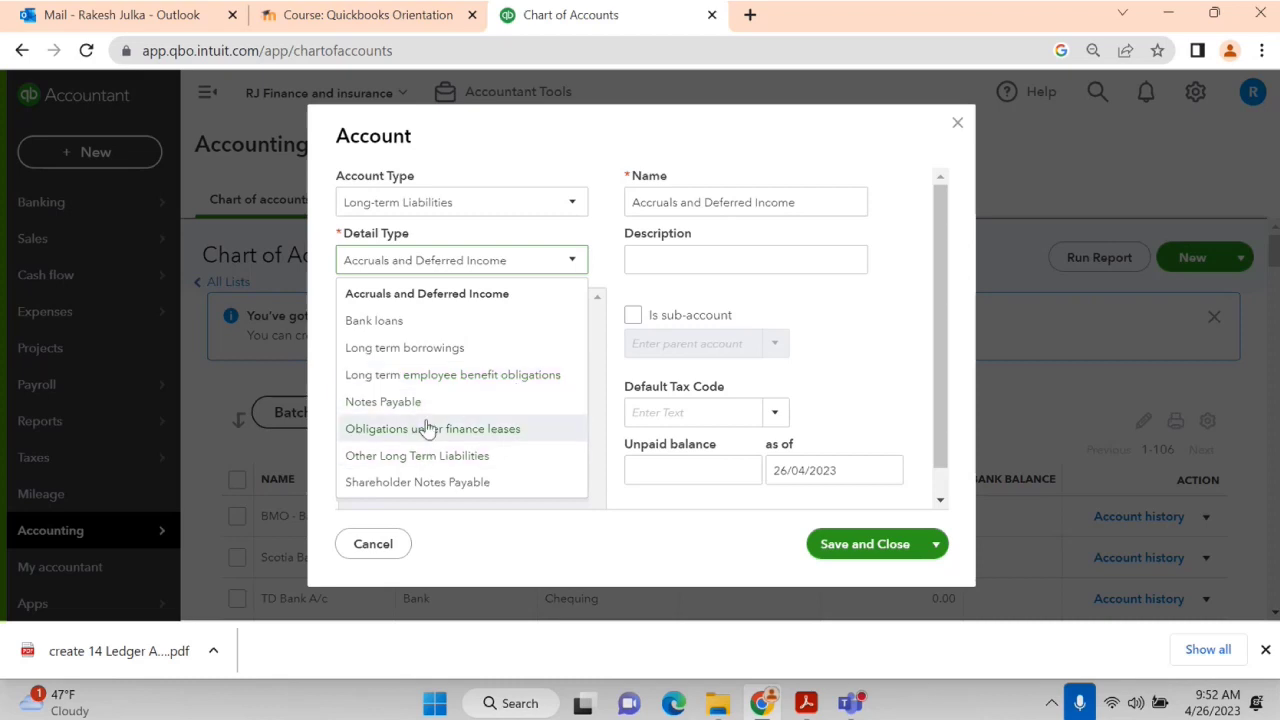
left_click(368, 320)
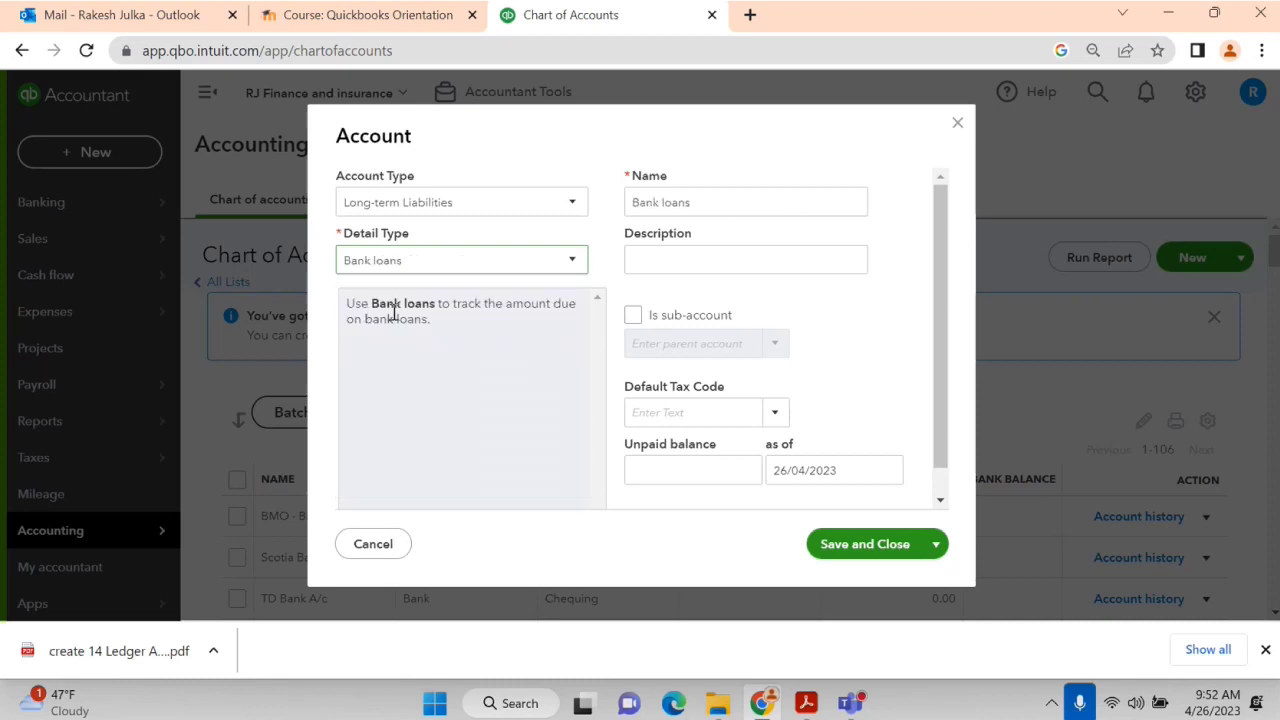
Check transaction 8 in the ledger PDF and name the new account Long term Loan from Scotia Bank.
triple_click(736, 204)
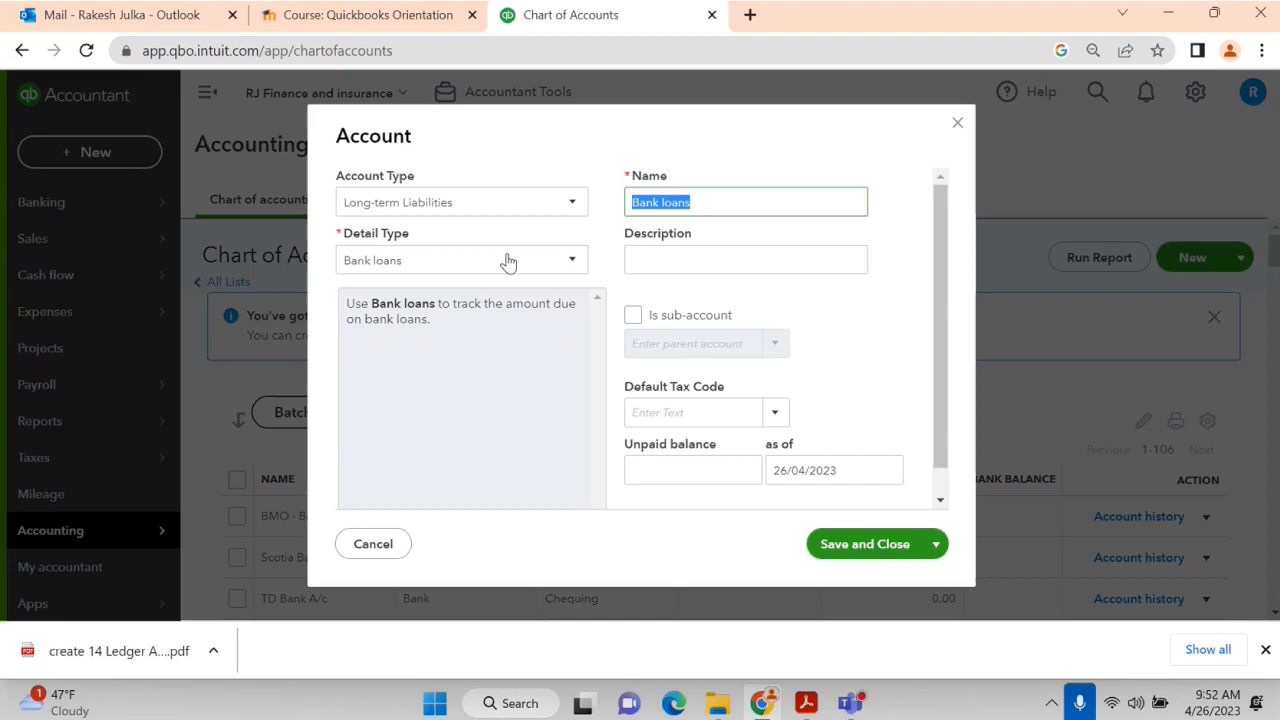
key("alt+Tab")
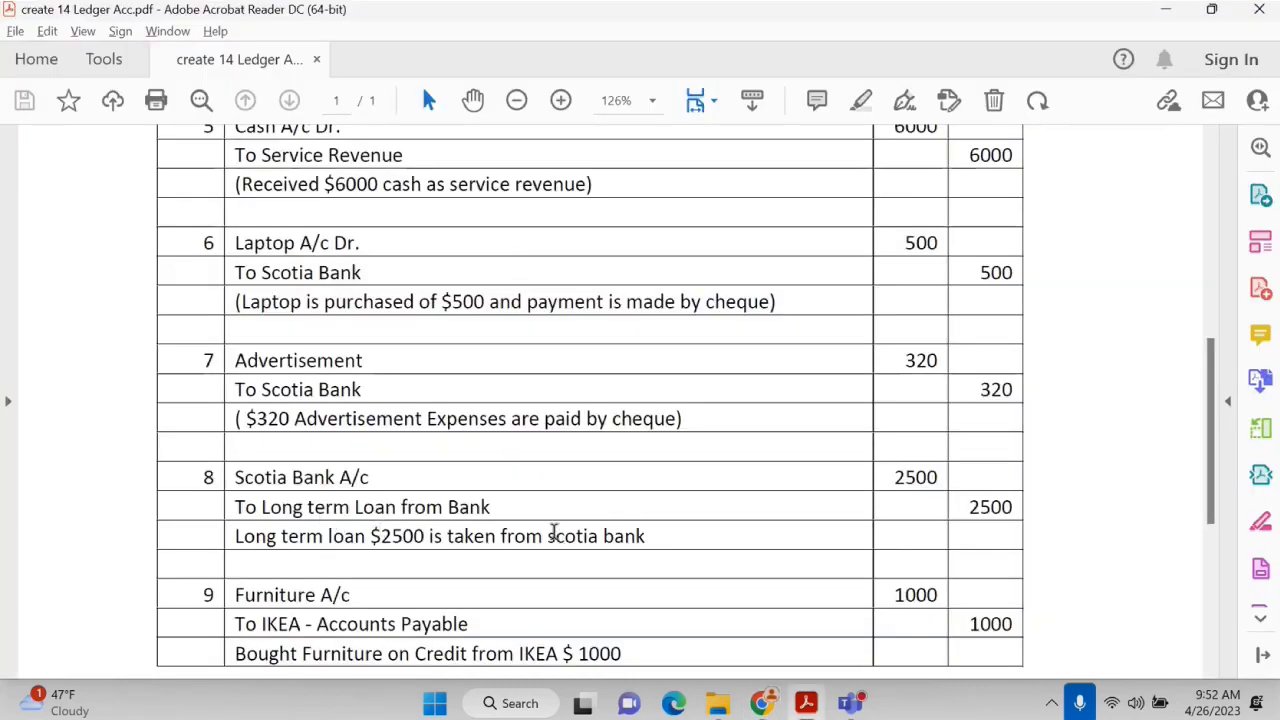
key("alt+Tab")
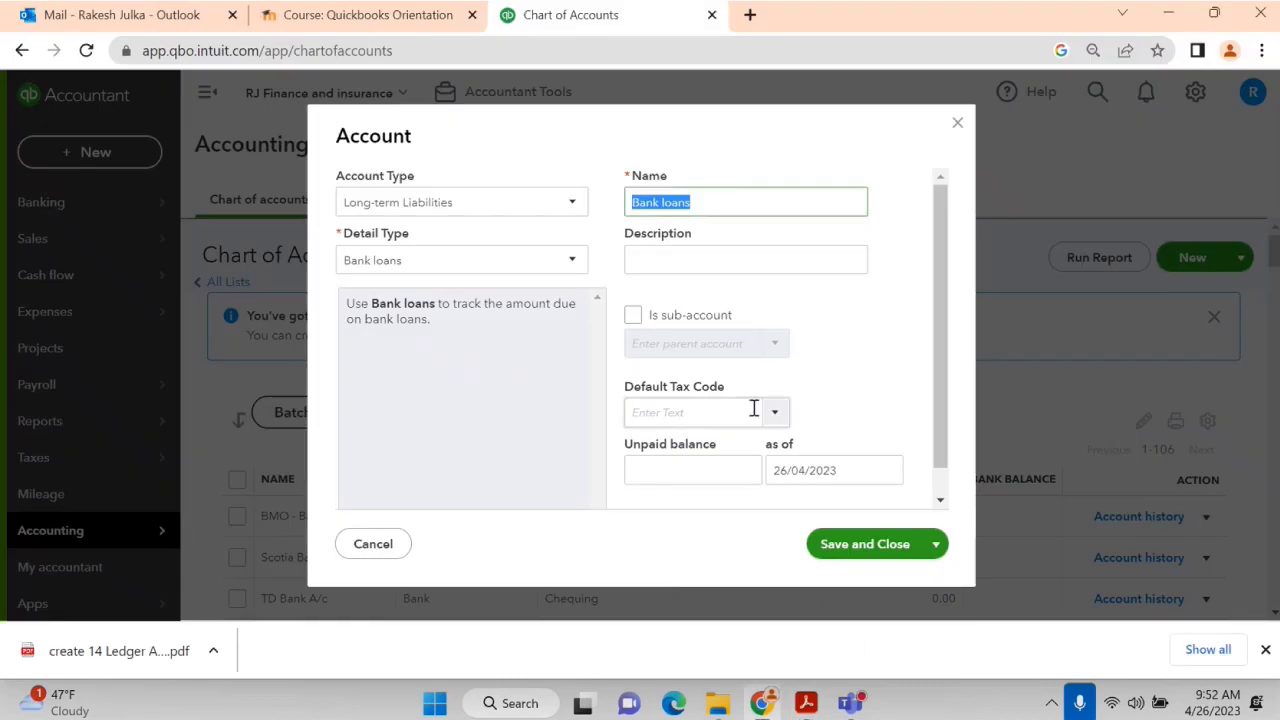
type("Loan ")
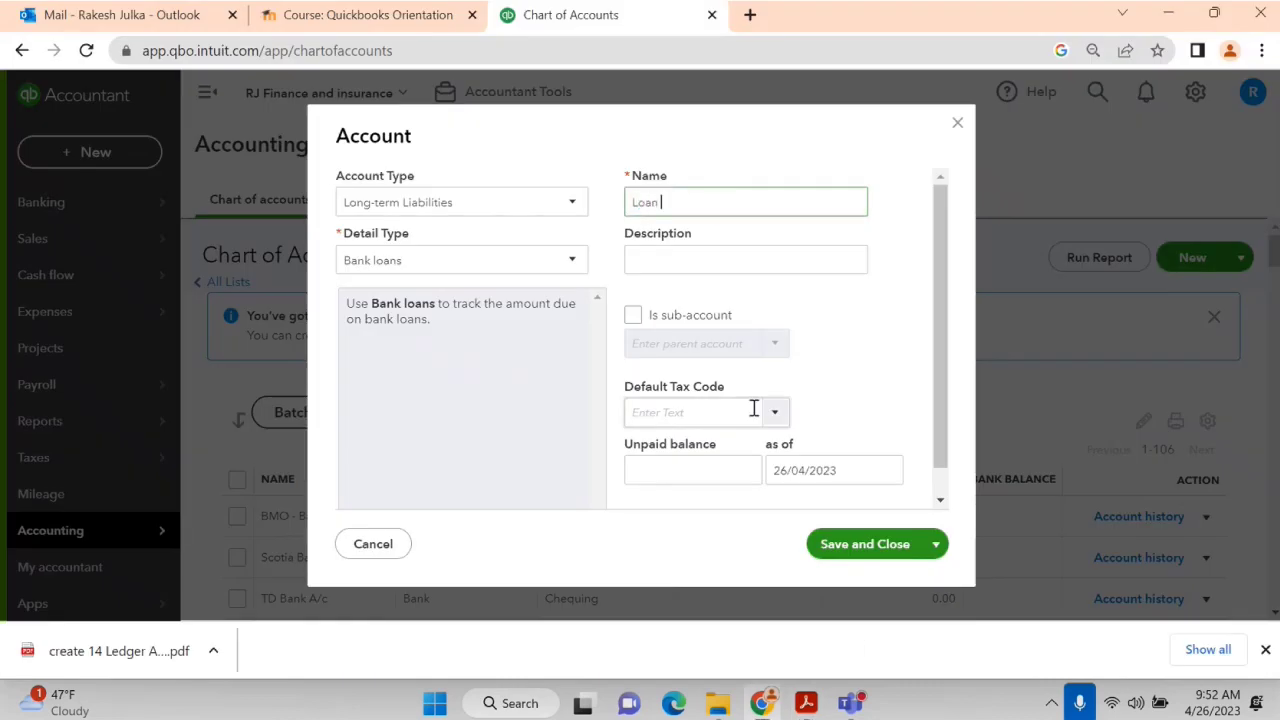
type("from Scotia Bank")
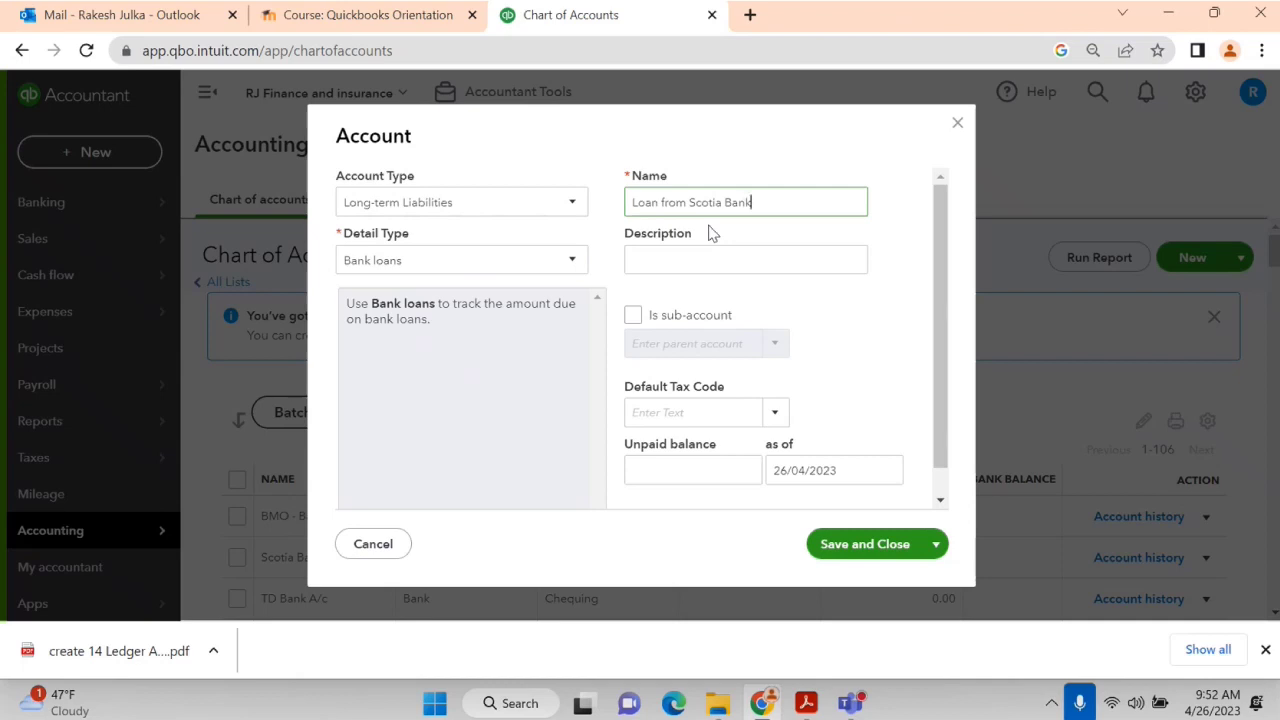
left_click(634, 202)
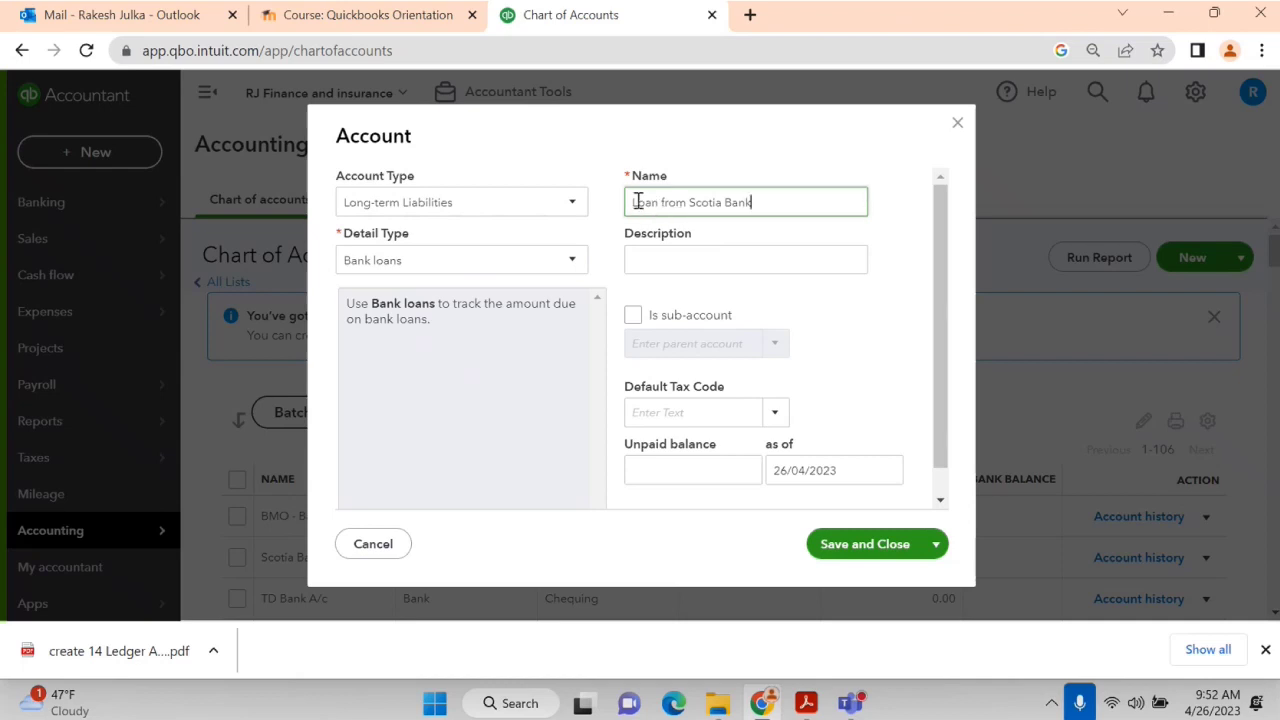
type("Long ")
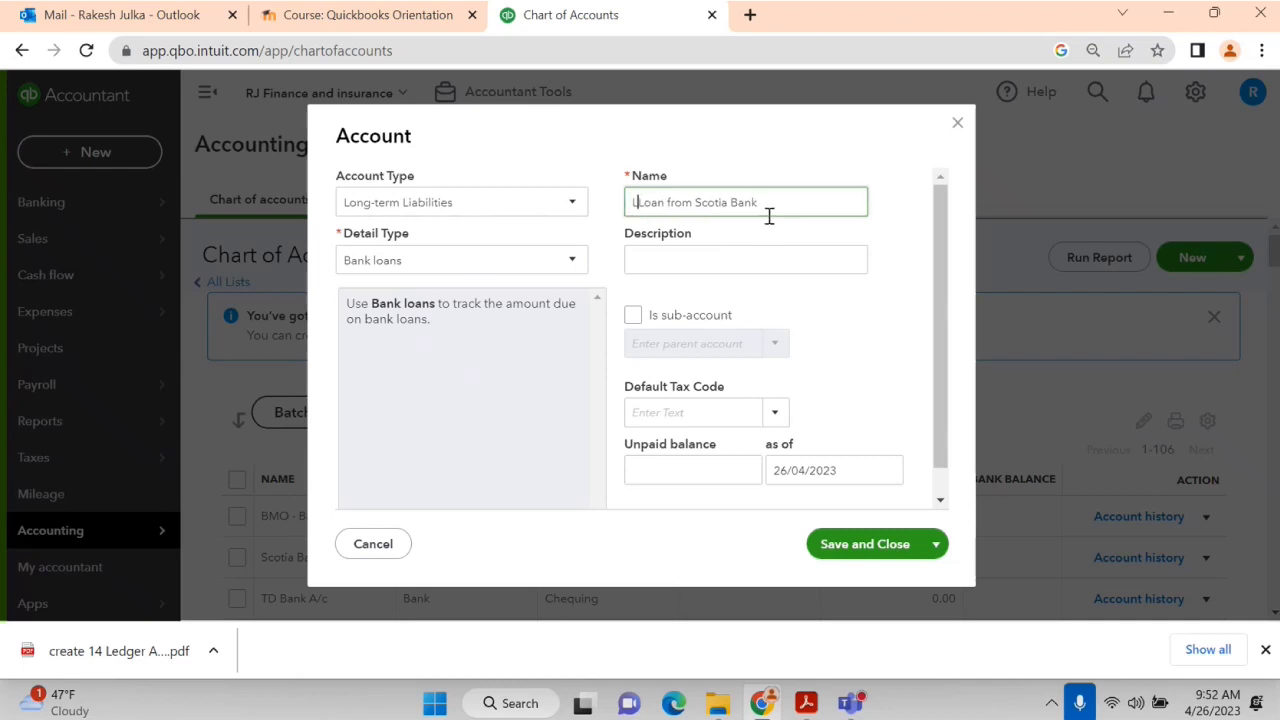
type("term")
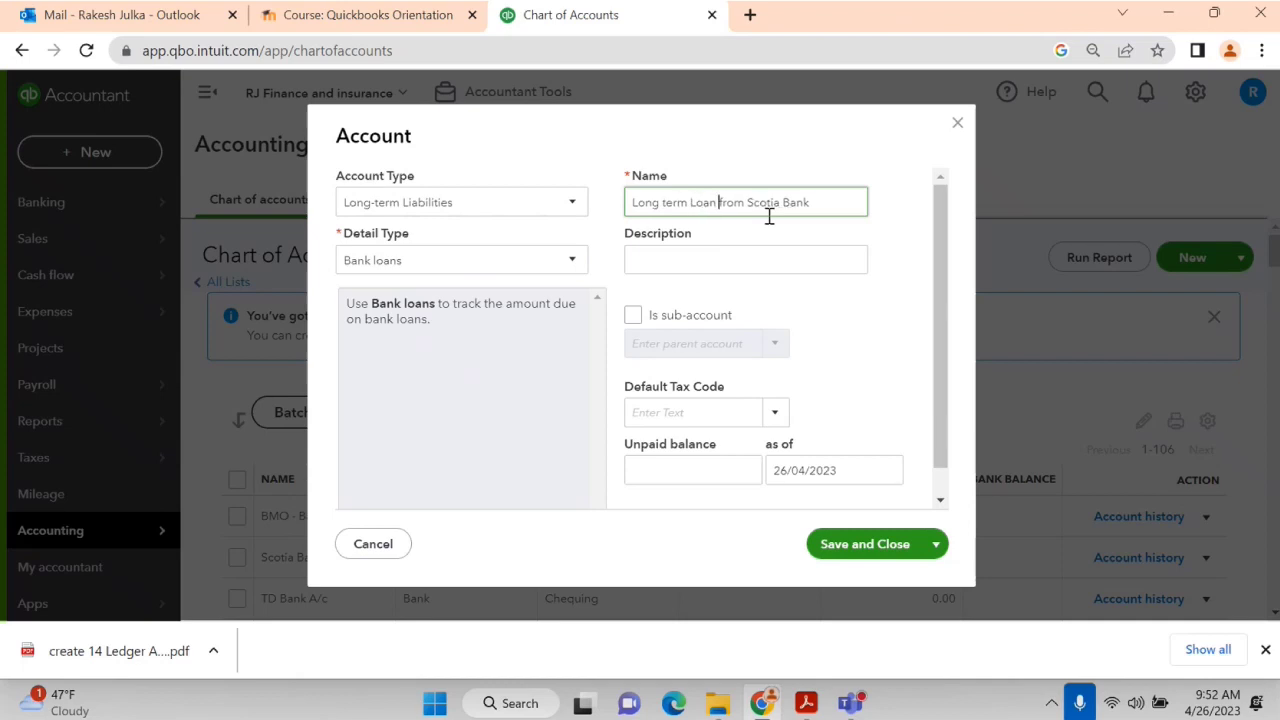
Shorten the account name to Long term Loan - Scotia Bank and save the account.
key("BackSpace")
key("BackSpace")
key("BackSpace")
key("BackSpace")
key("BackSpace")
type("-")
left_click(864, 543)
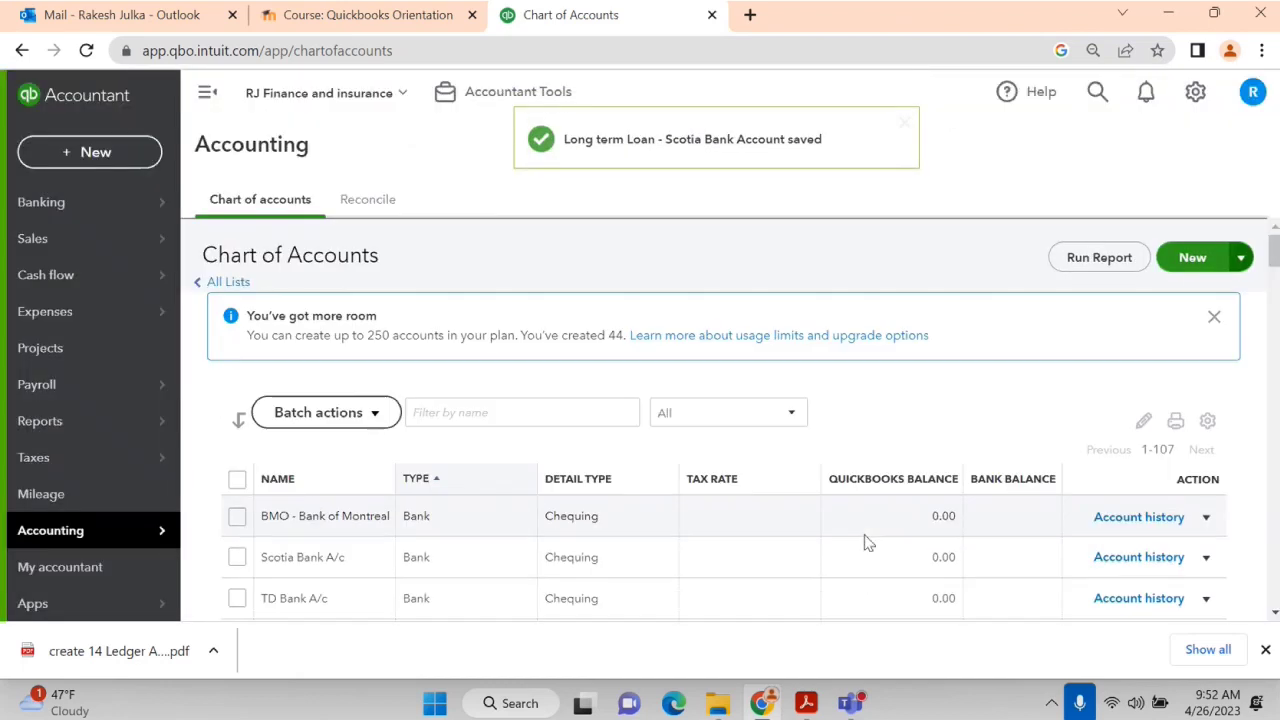
Review transaction 9 in the ledger PDF, checking its furniture and IKEA accounts payable entries.
key("alt+Tab")
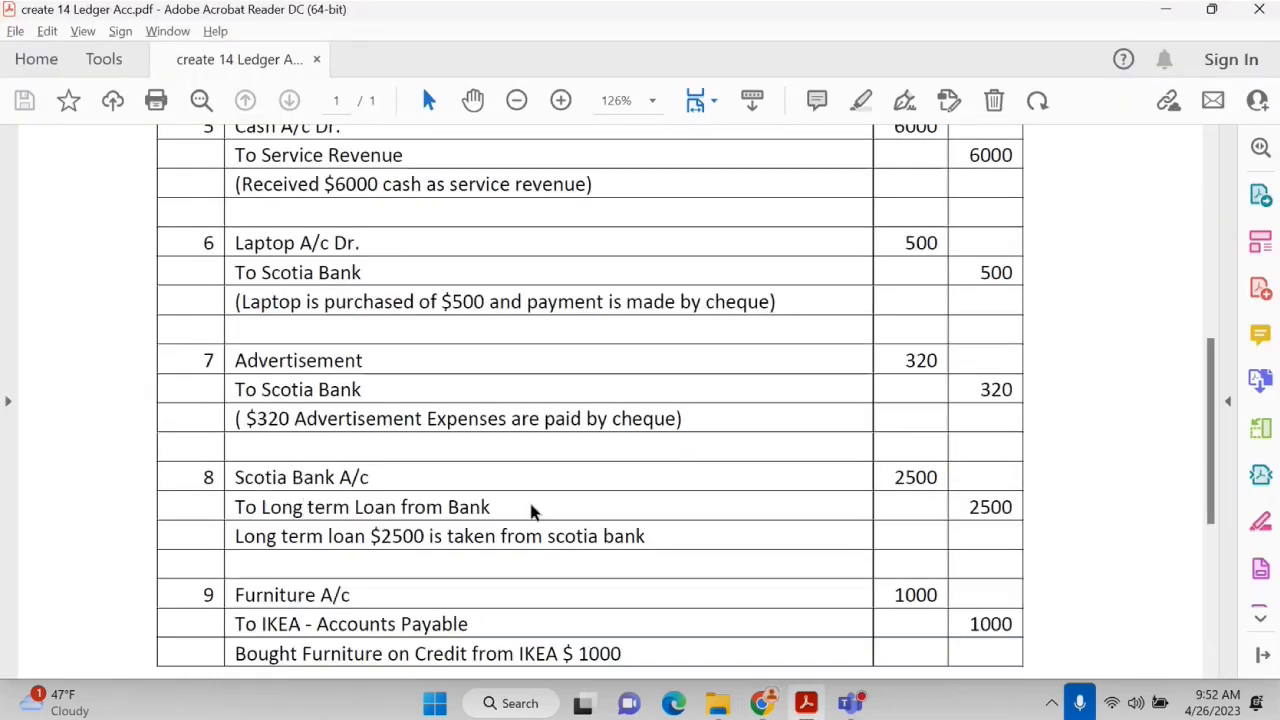
scroll(531, 511, "down", 3)
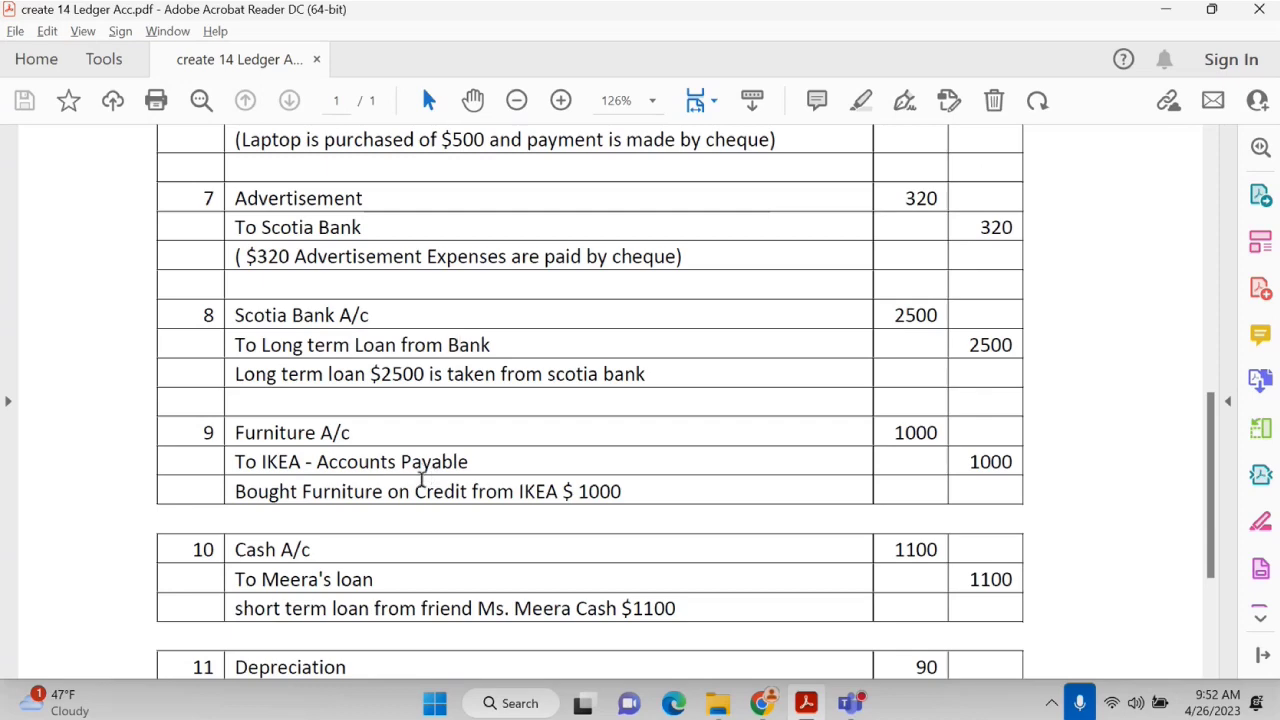
key("alt+Tab")
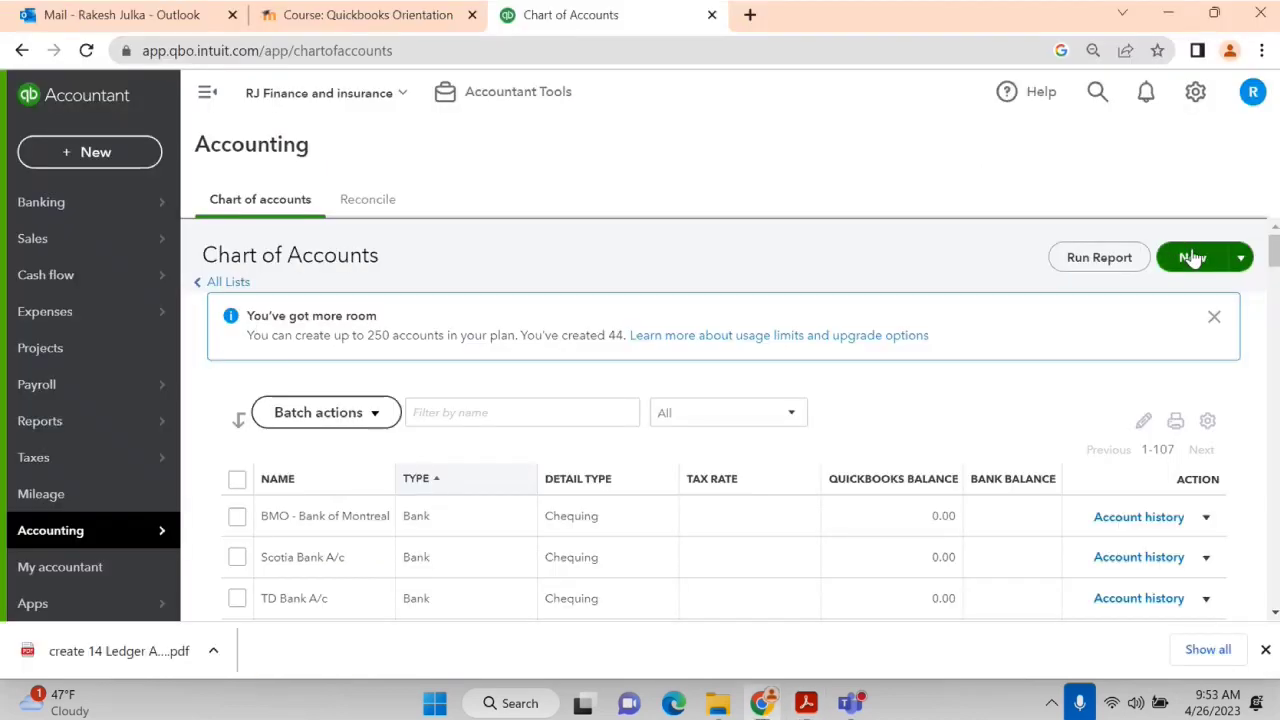
Start a new account with type Property, plant and equipment and detail type Furniture and Fixtures.
left_click(1192, 258)
left_click(450, 204)
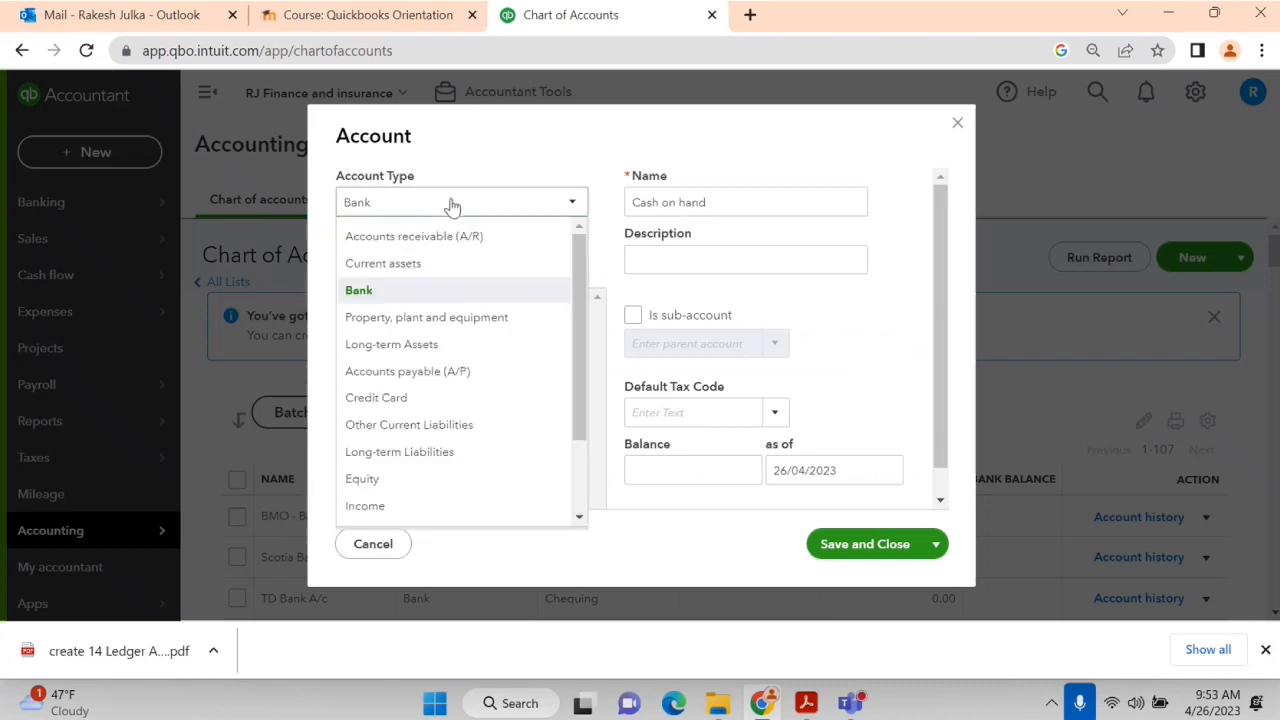
left_click(403, 317)
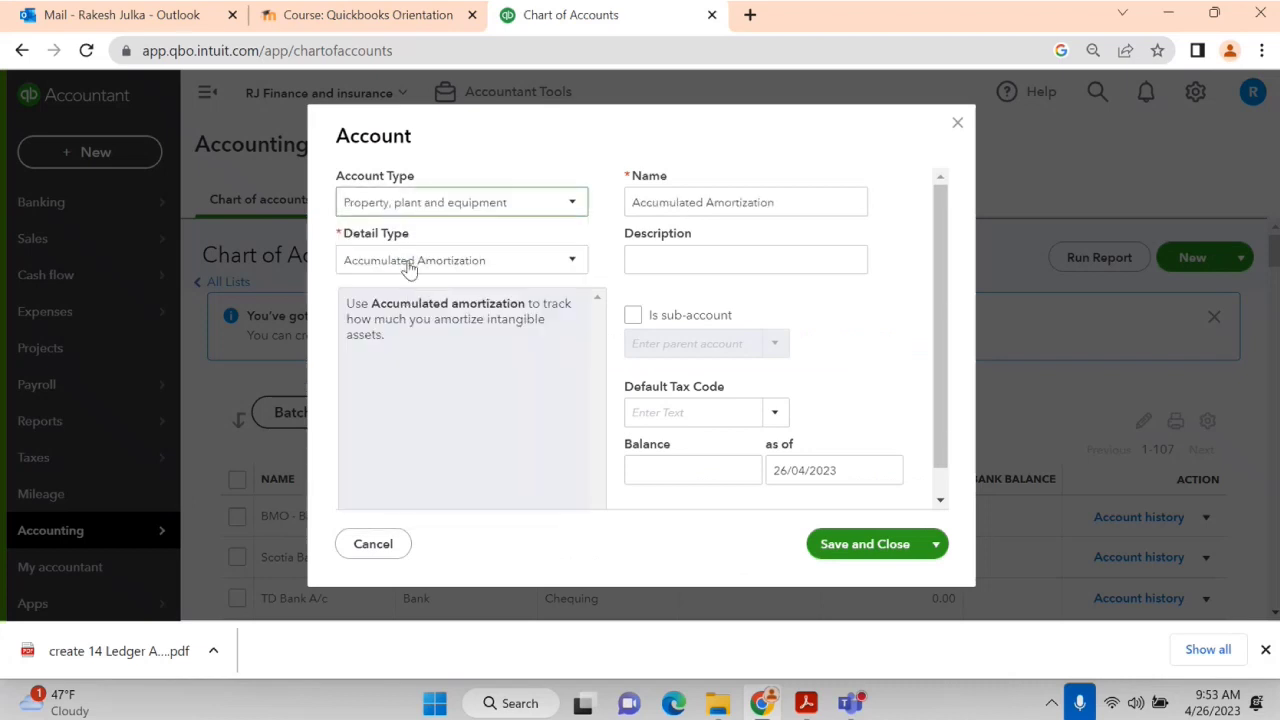
left_click(408, 265)
left_click(406, 428)
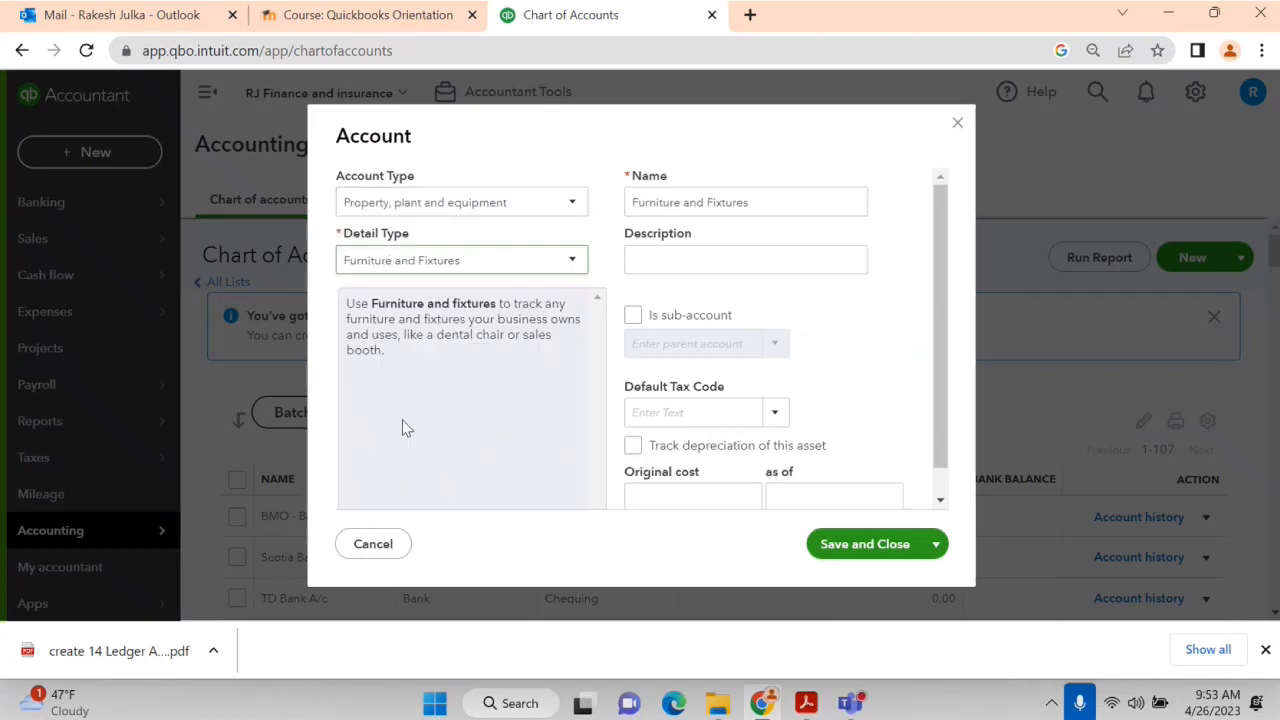
Try to save the new fixed-asset account under the name Furniture, and close the account form.
left_click(683, 200)
left_click_drag(774, 206, 555, 230)
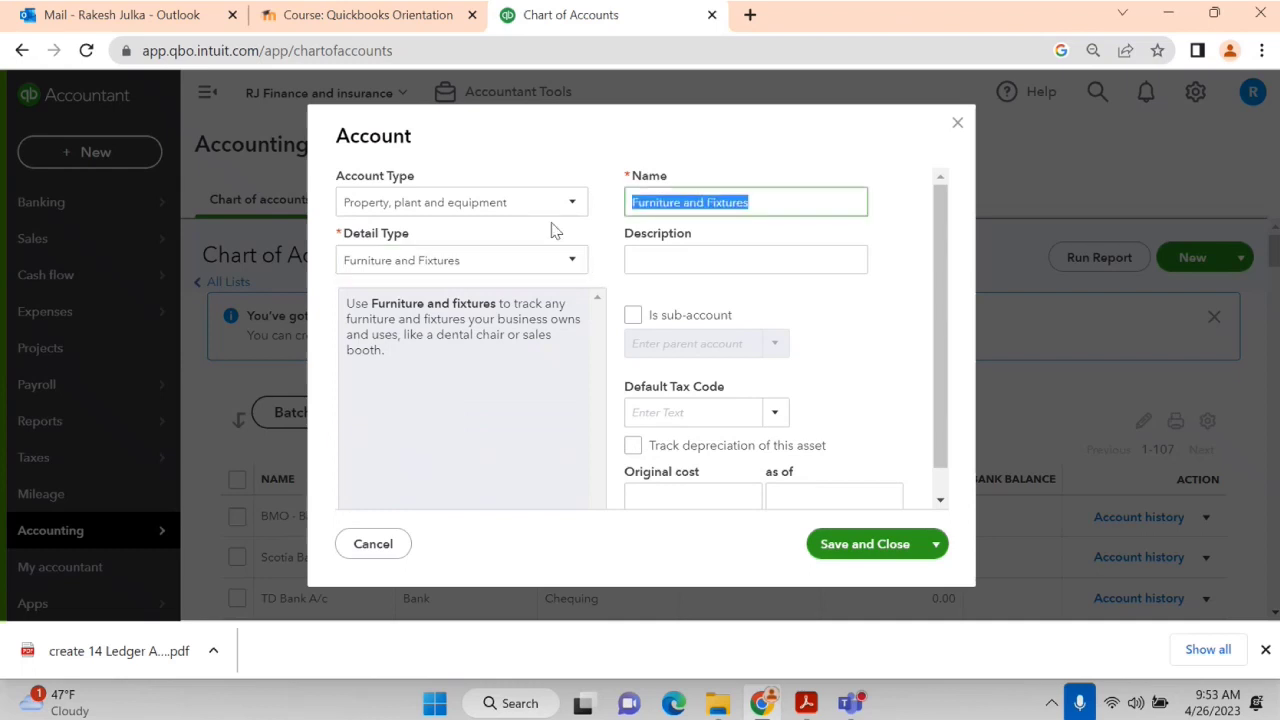
left_click(783, 208)
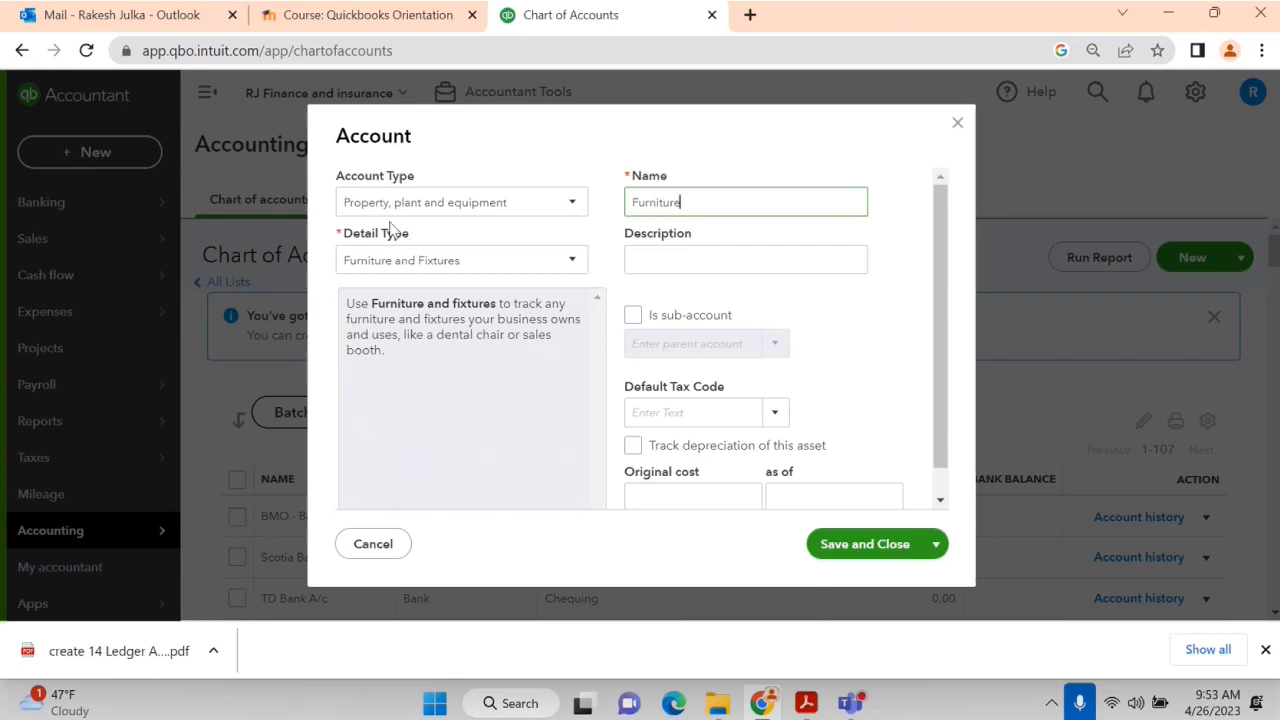
left_click(865, 545)
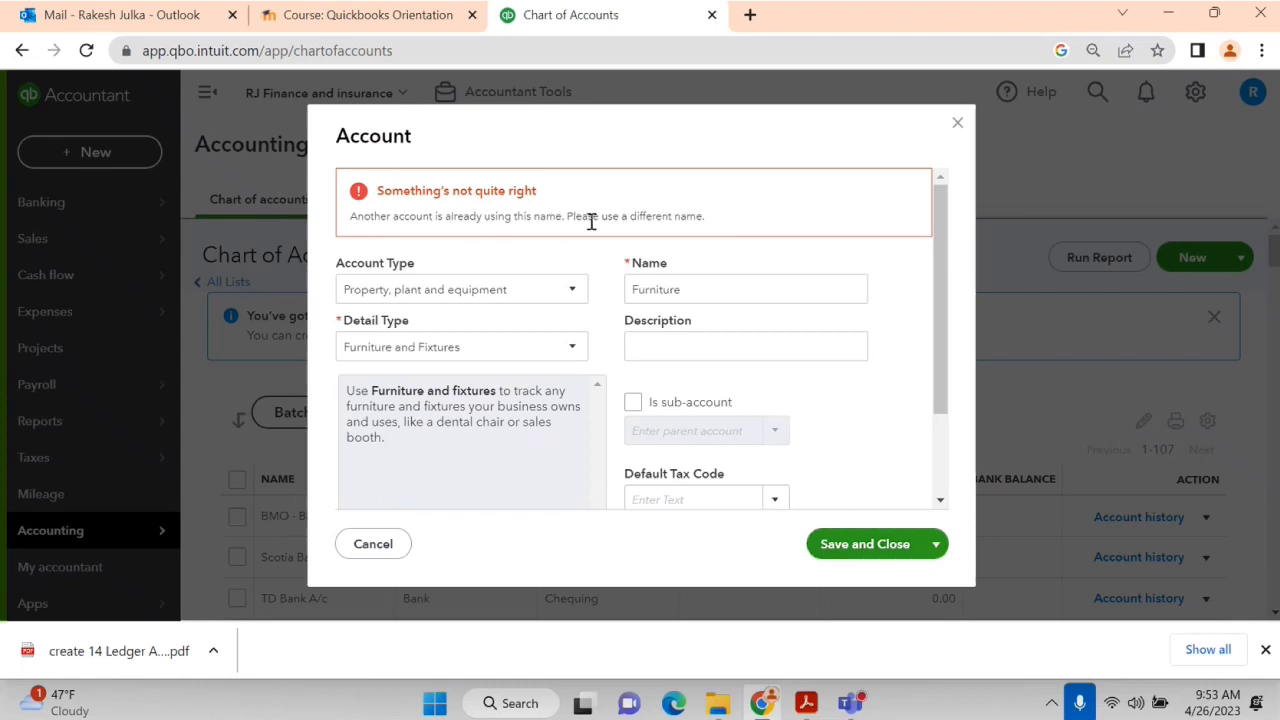
left_click(958, 126)
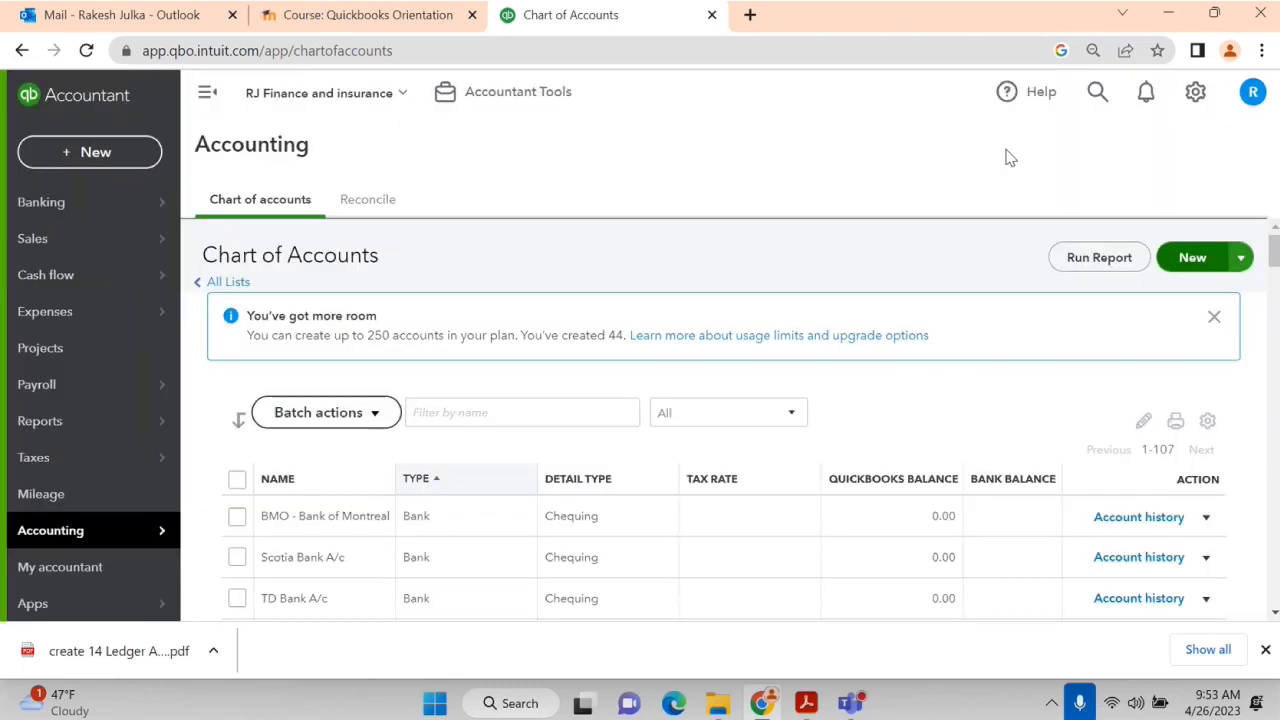
Filter the chart of accounts by "fur", check the existing Furniture account's type and detail type, and save it.
left_click(524, 412)
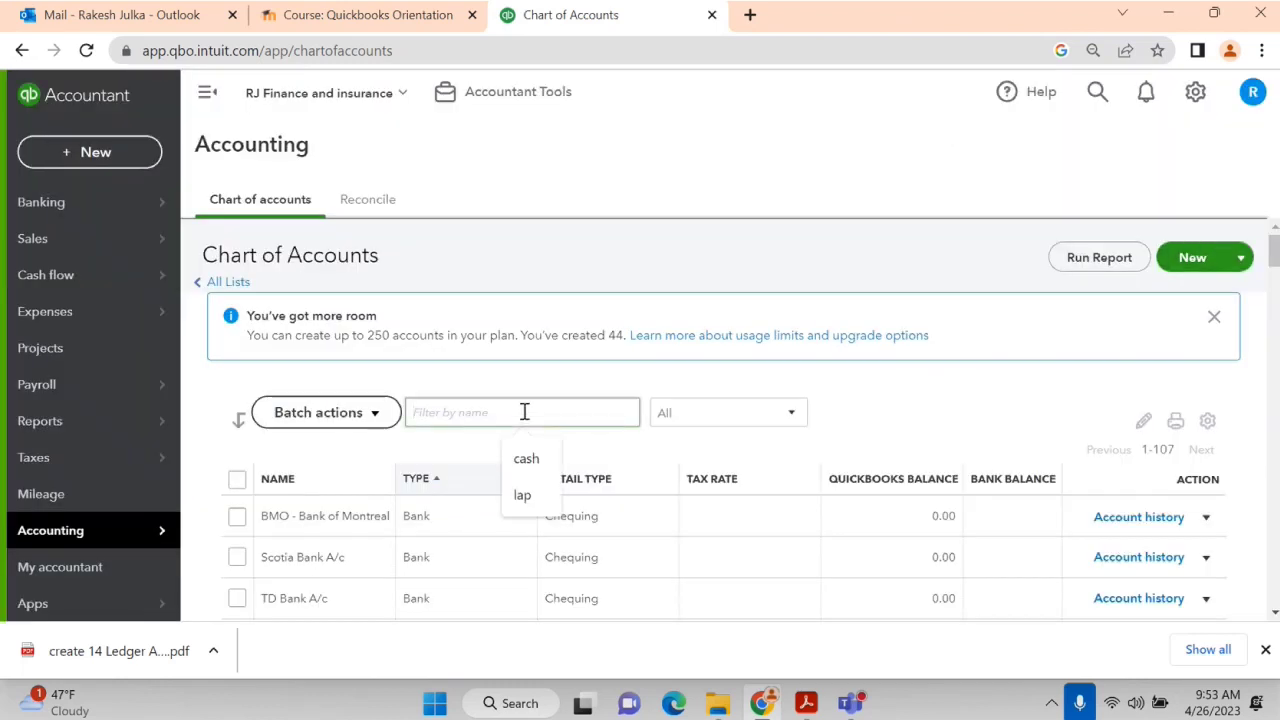
type("fur")
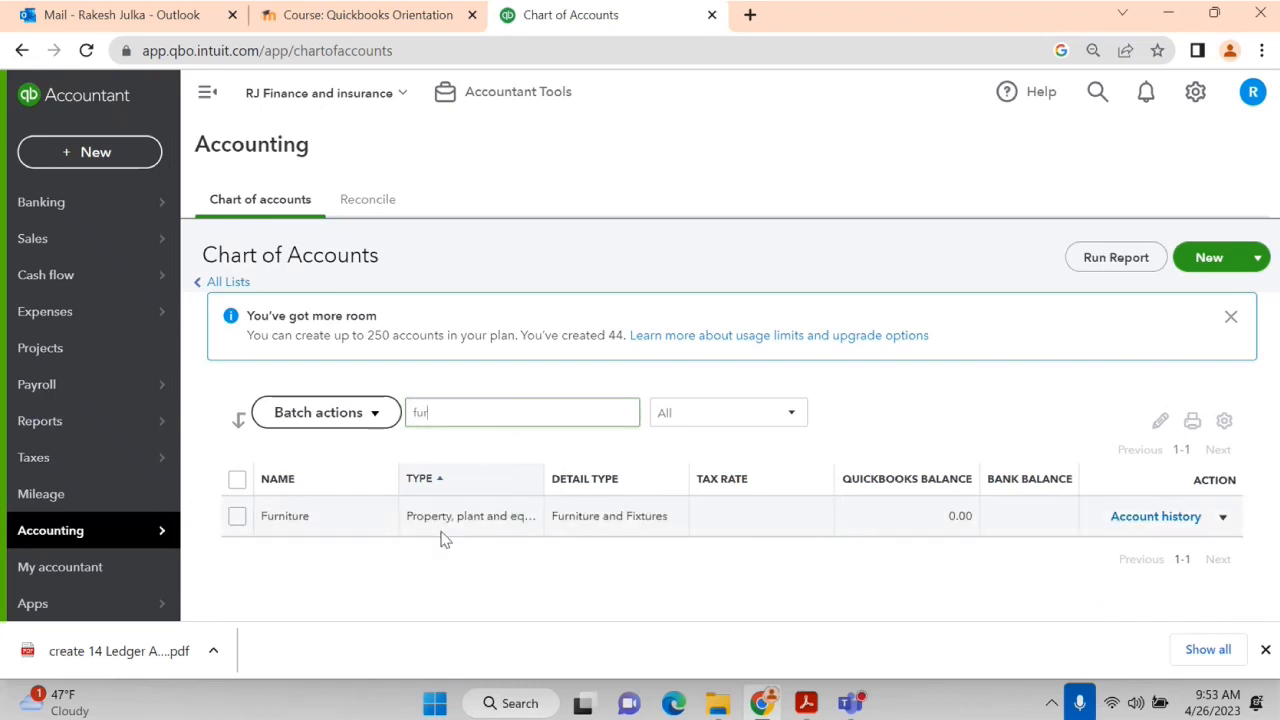
left_click(1223, 517)
left_click(1110, 546)
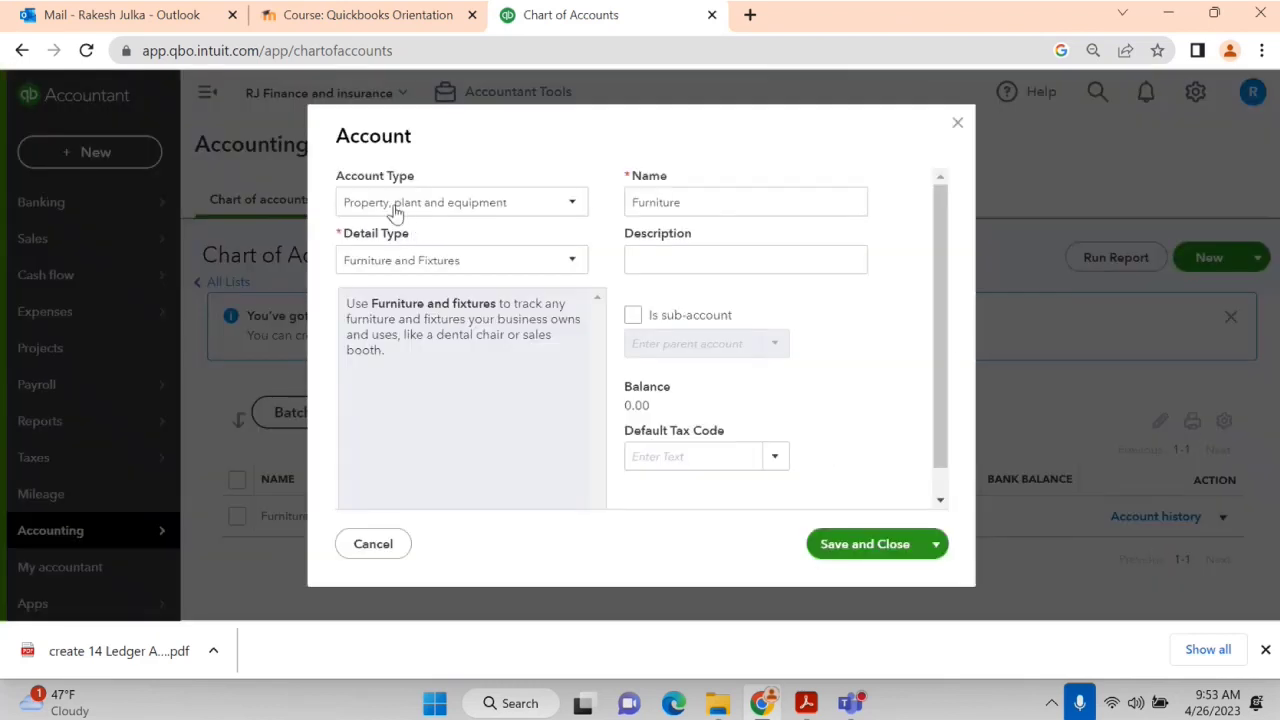
left_click(858, 543)
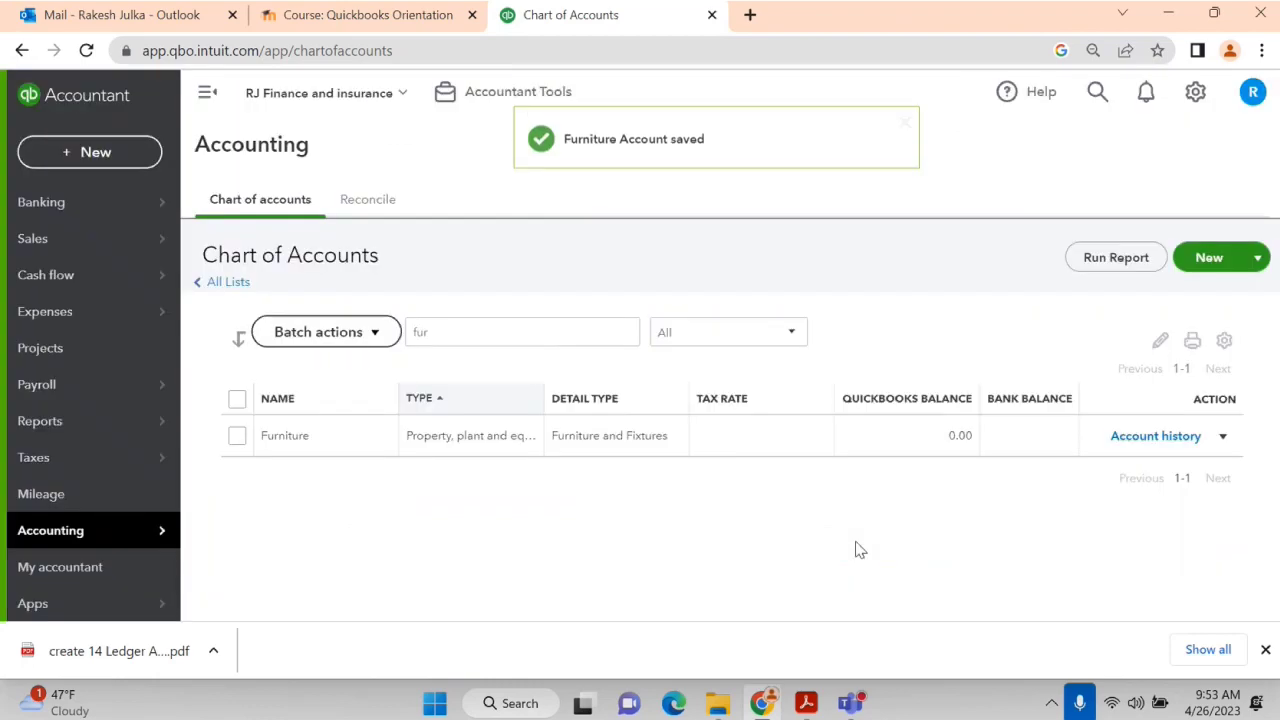
Check transaction 9 in the ledger PDF and start a new account with type Accounts payable (A/P).
key("alt+Tab")
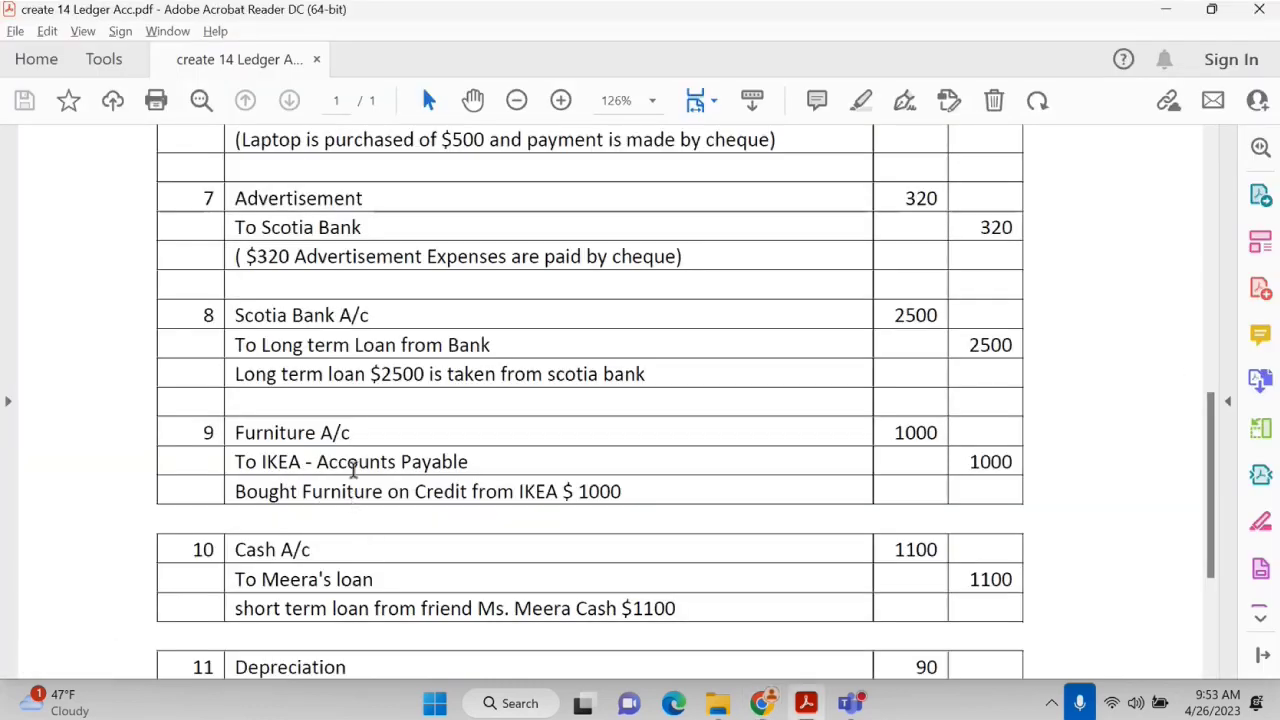
key("alt+Tab")
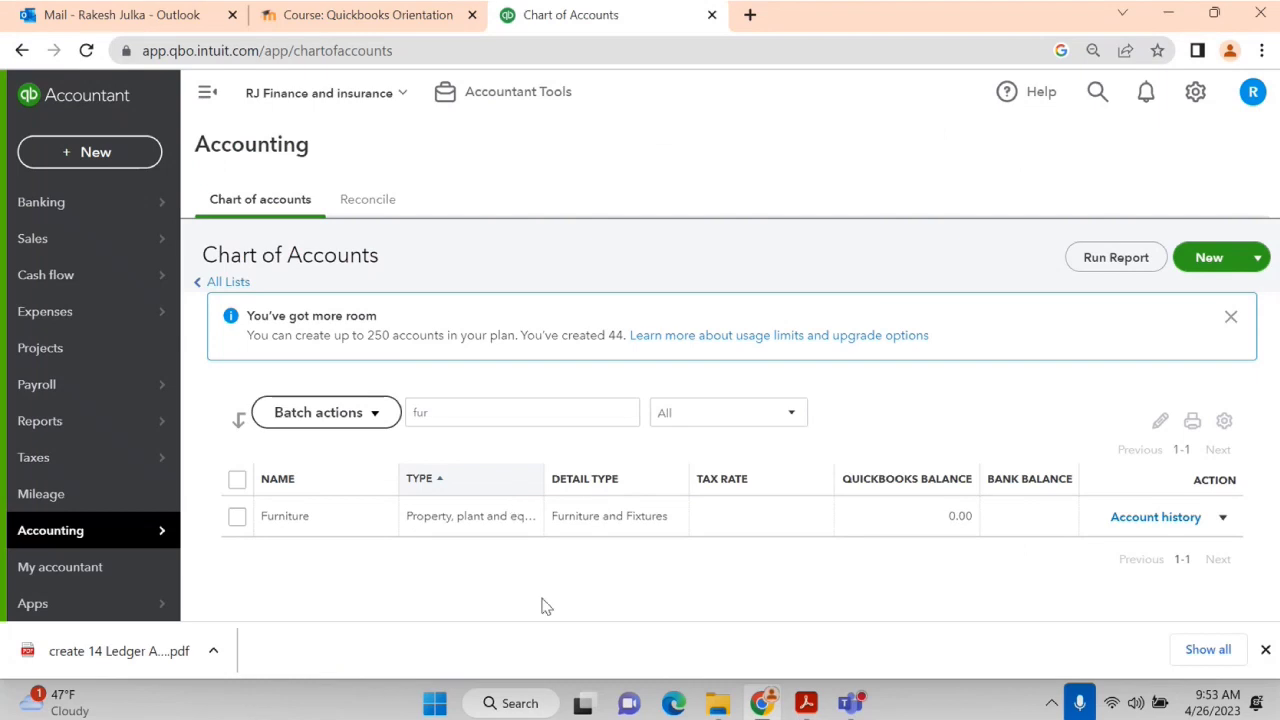
left_click(1210, 258)
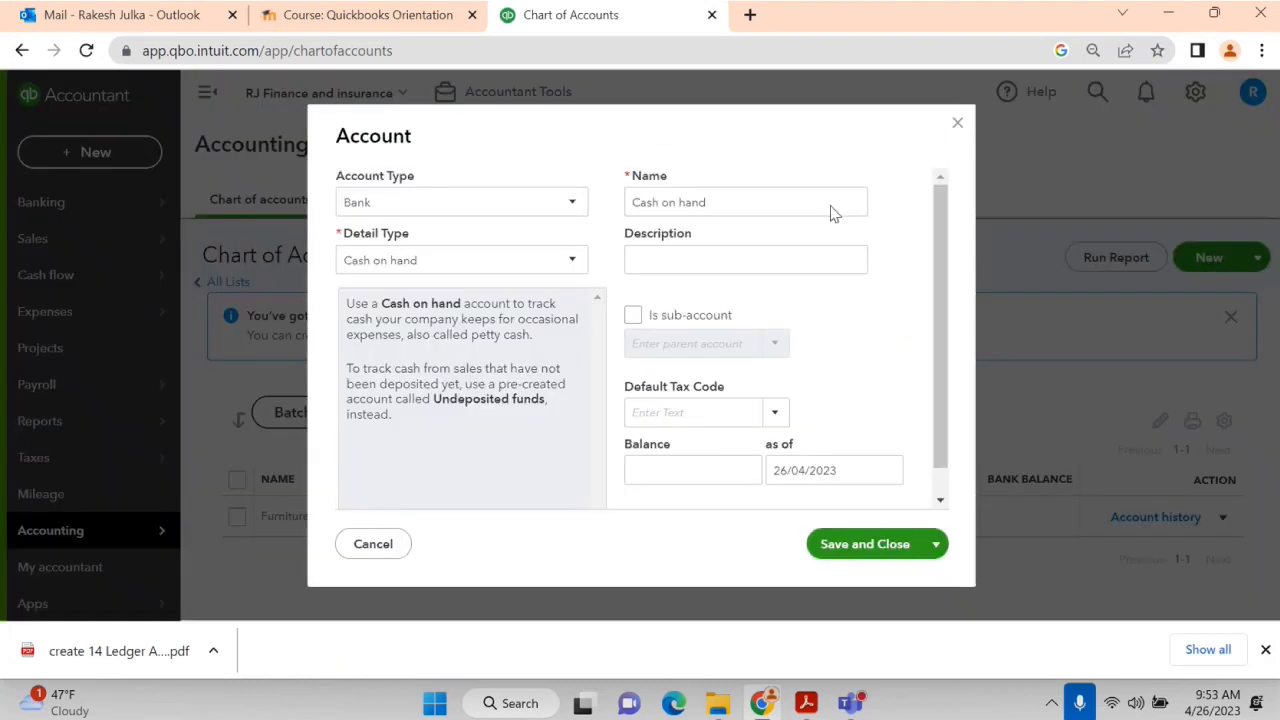
left_click(450, 204)
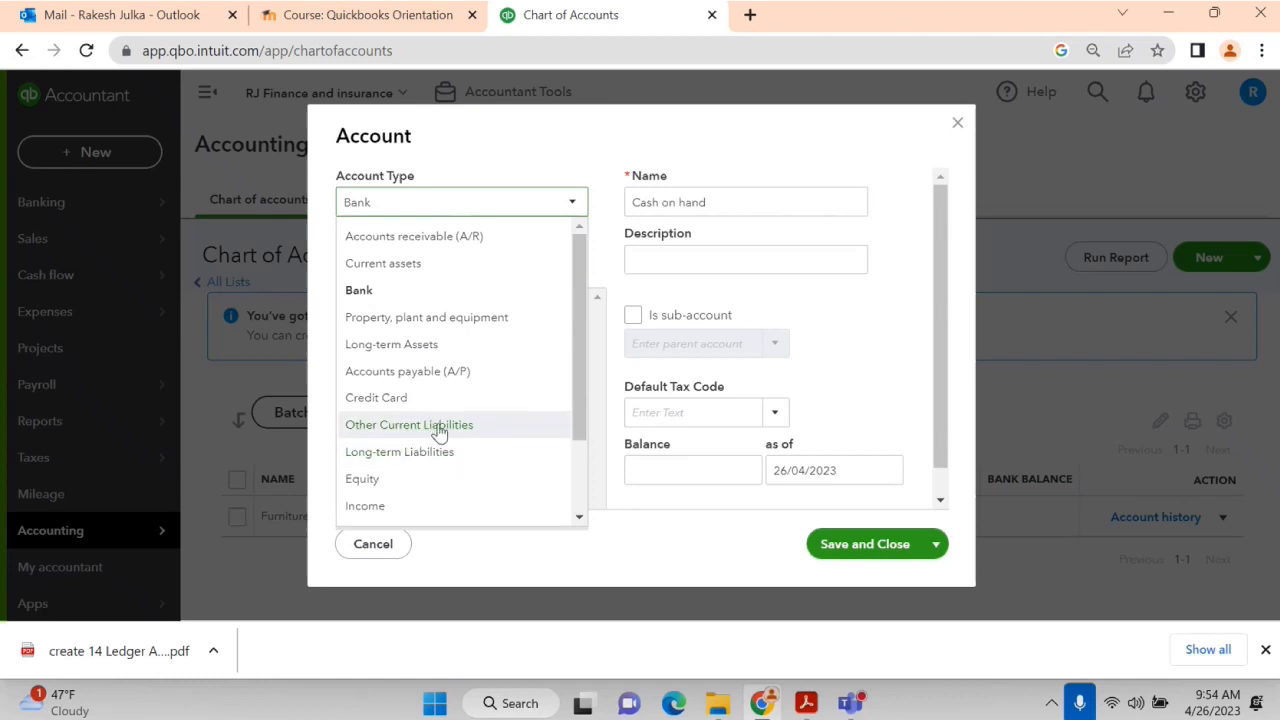
scroll(420, 450, "down", 2)
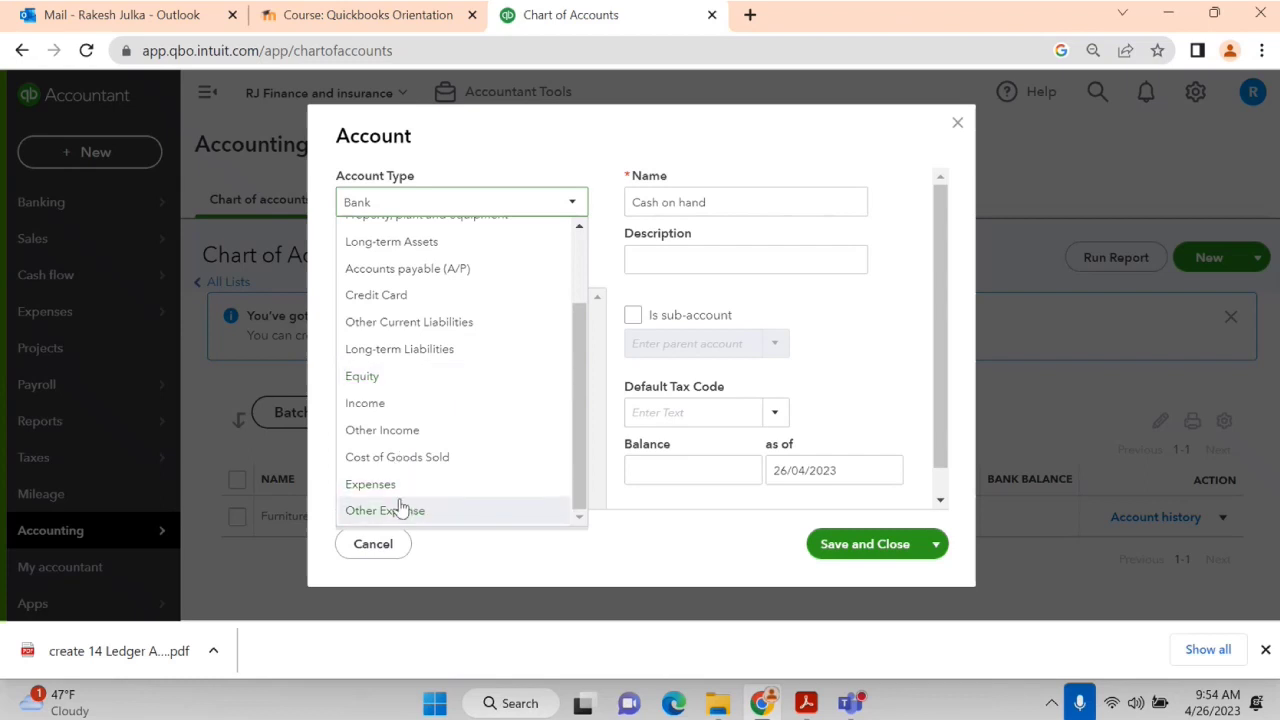
scroll(400, 510, "up", 2)
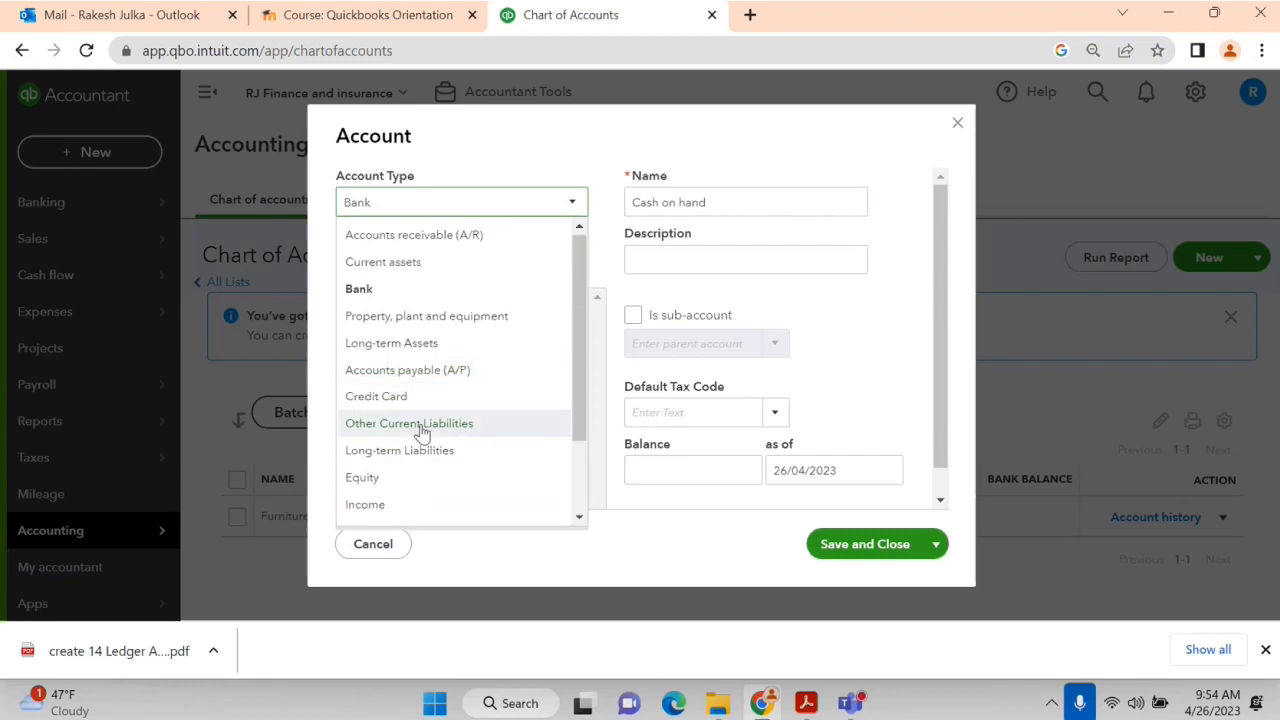
left_click(430, 370)
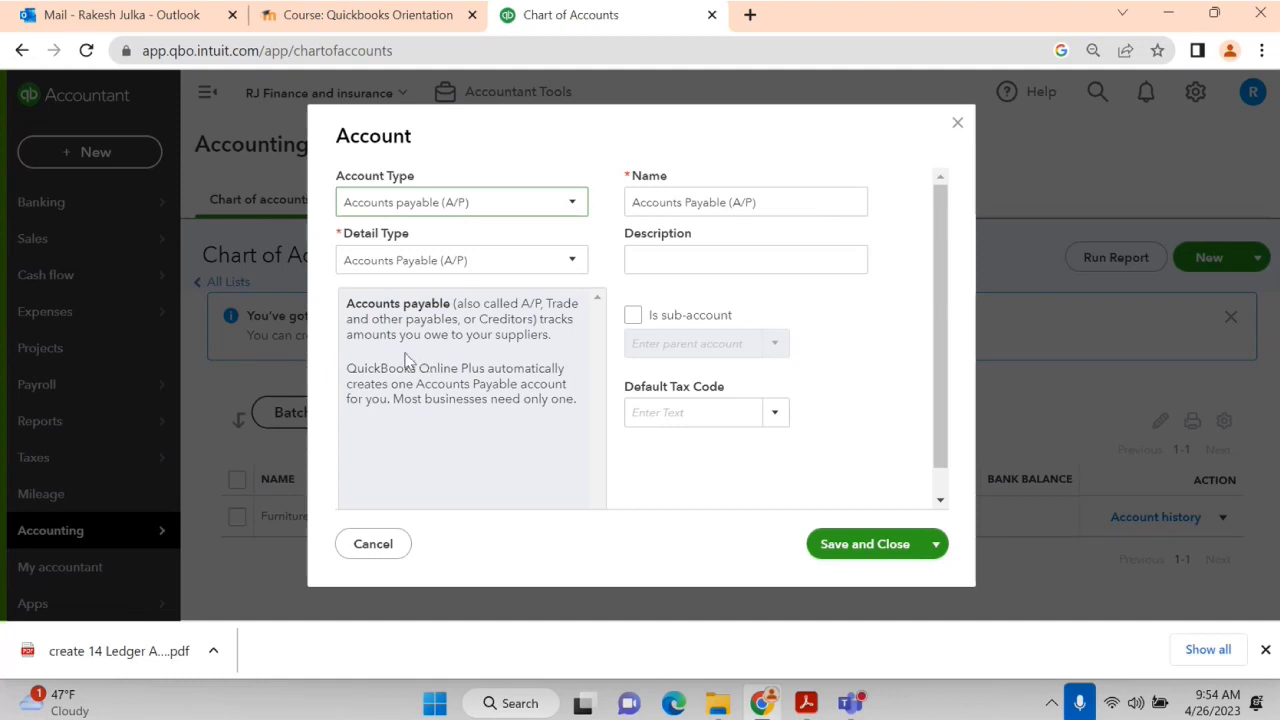
Name the new account Accounts Payable, IKEA.
key("alt+Tab")
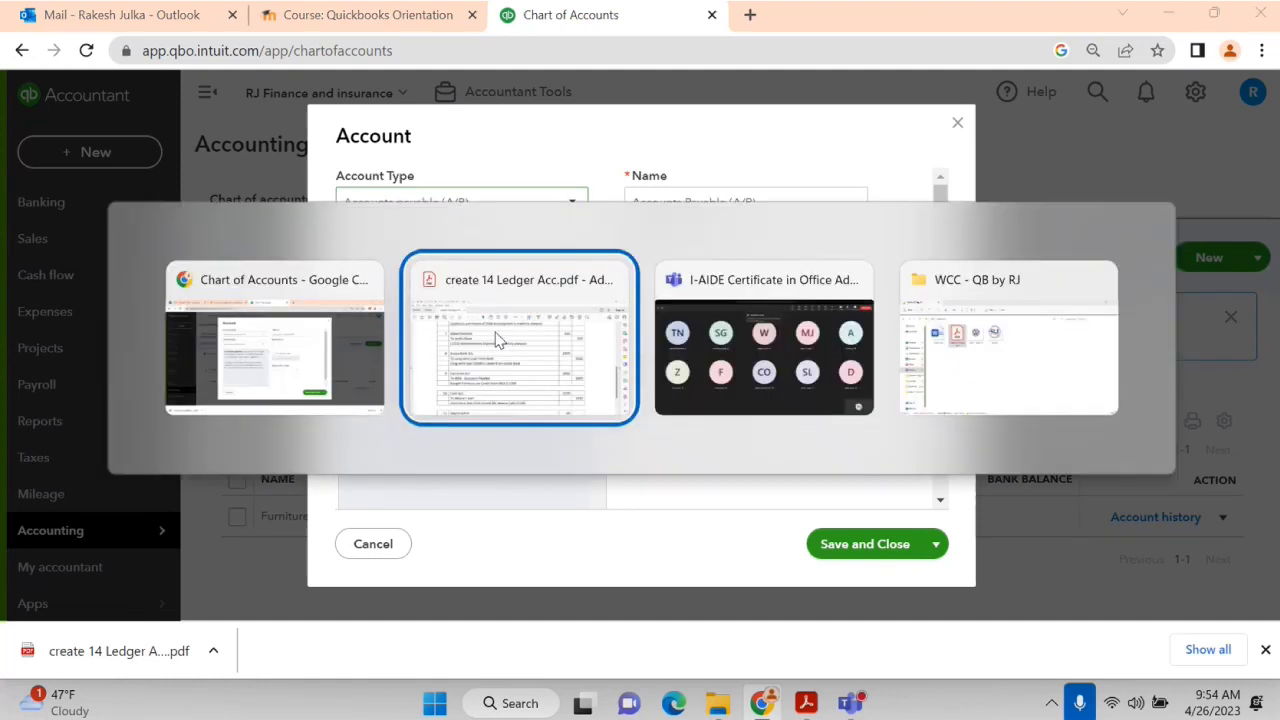
key("alt+Tab")
left_click(777, 206)
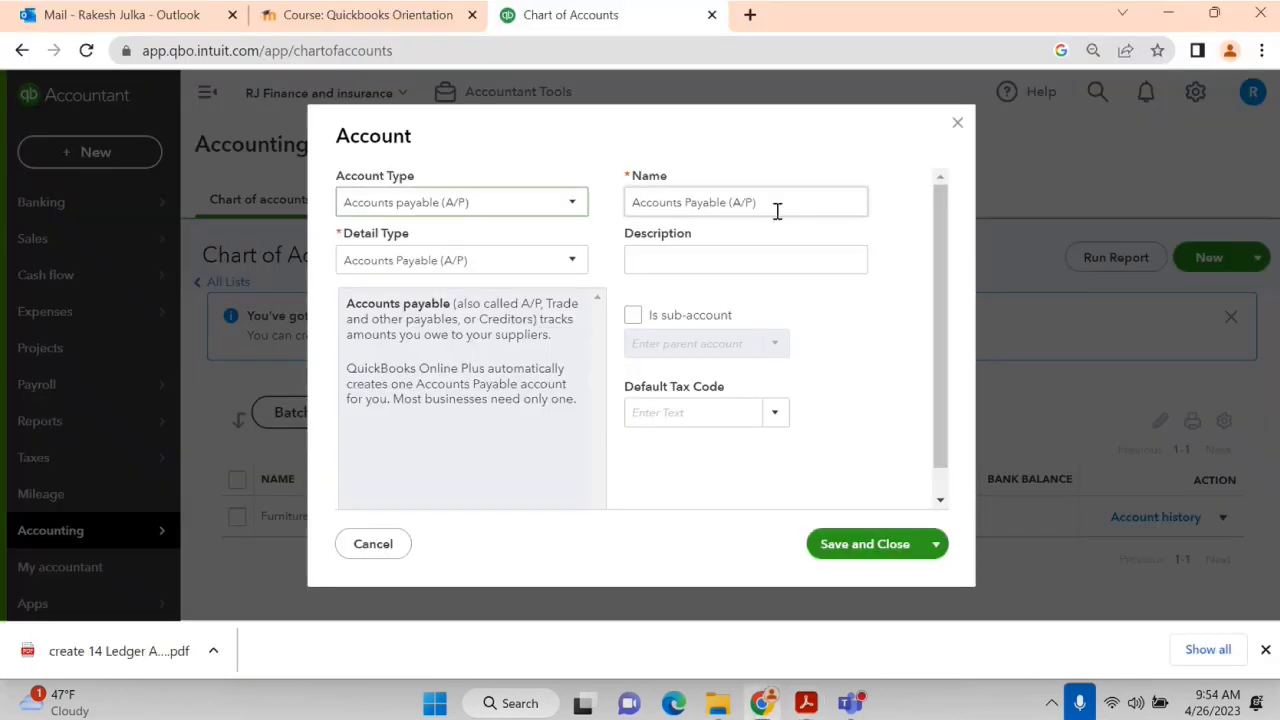
double_click(777, 206)
left_click(637, 202)
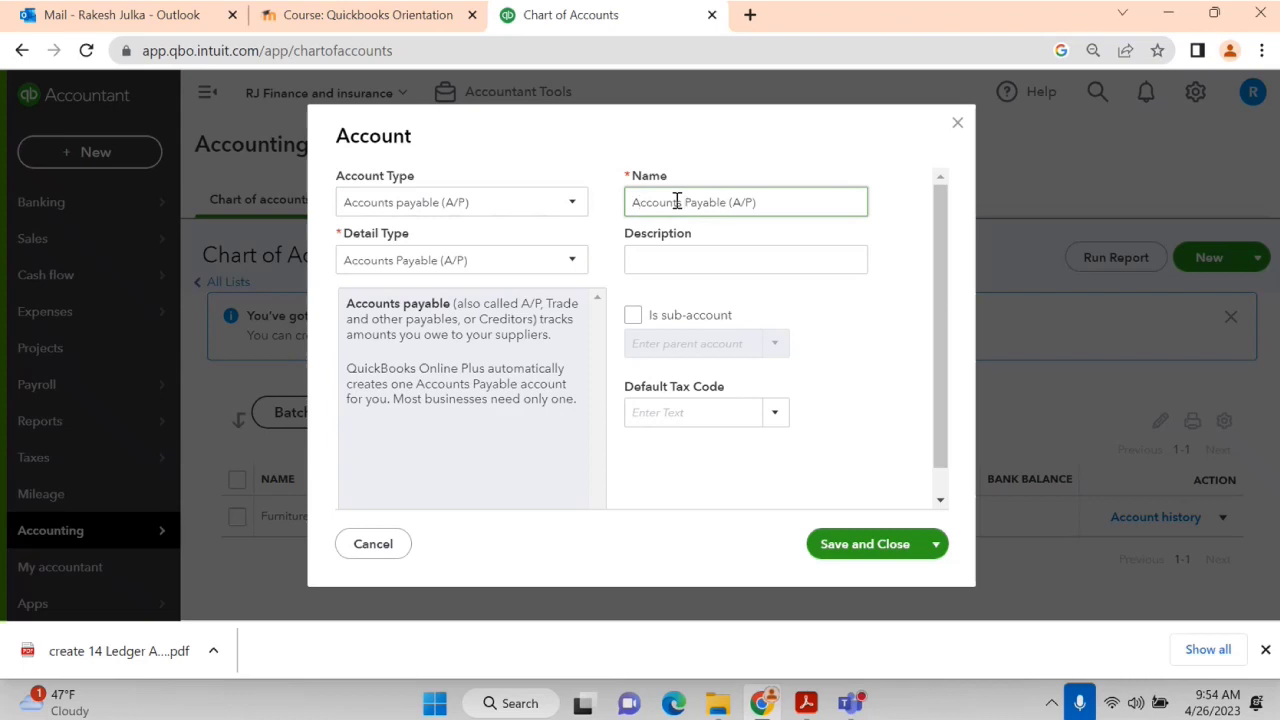
type(", IKEA")
key("shift+End")
key("Delete")
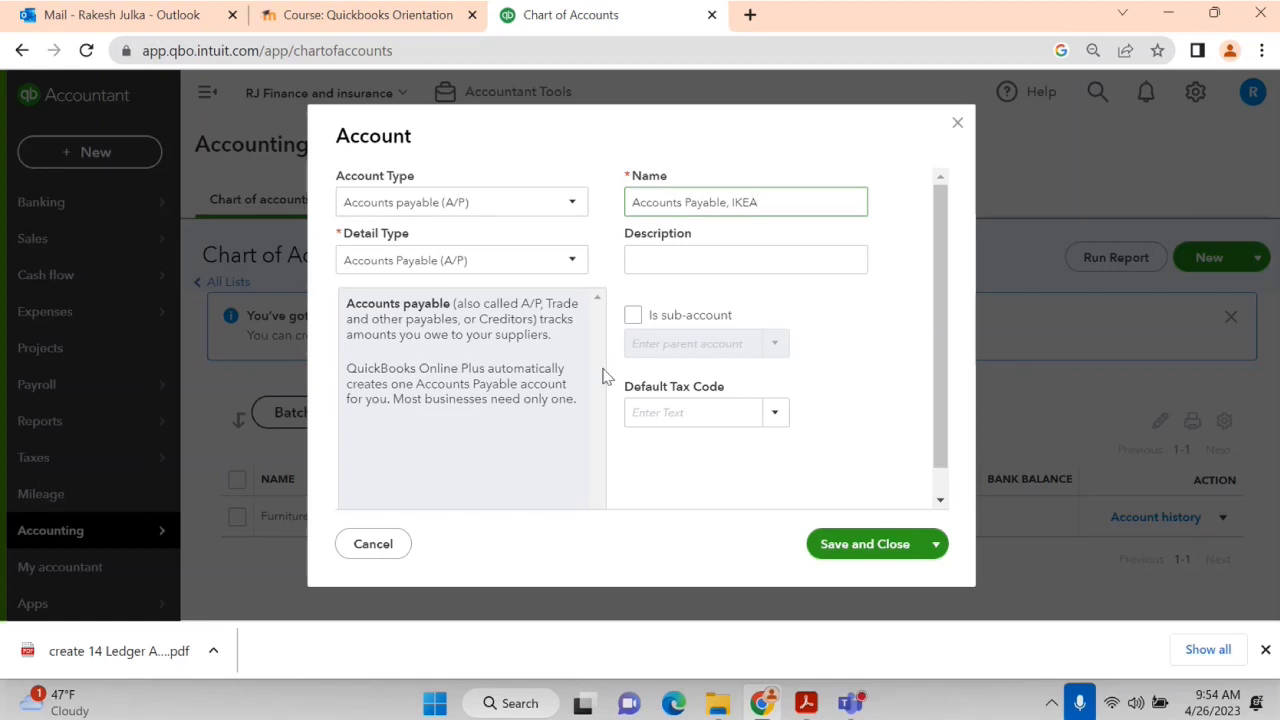
Try Other Current Liabilities and Accounts receivable (A/R) as the account type, and return it to Accounts payable (A/P).
left_click(465, 210)
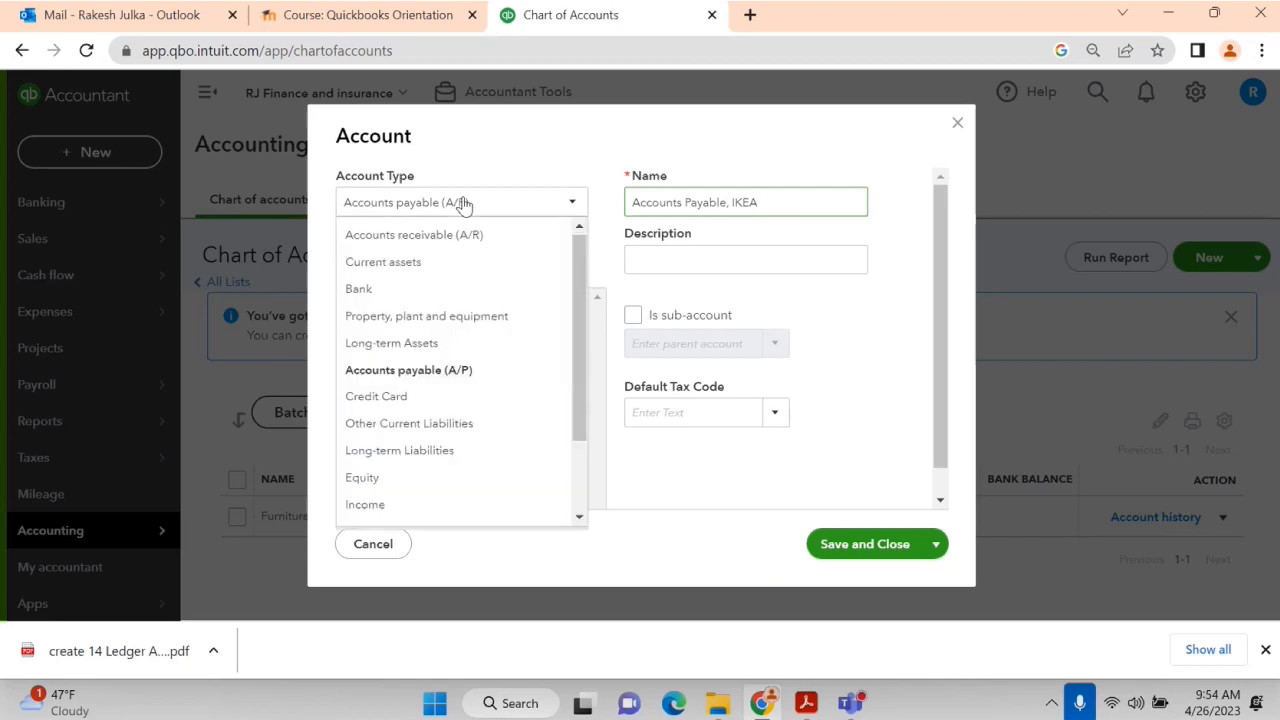
left_click(442, 372)
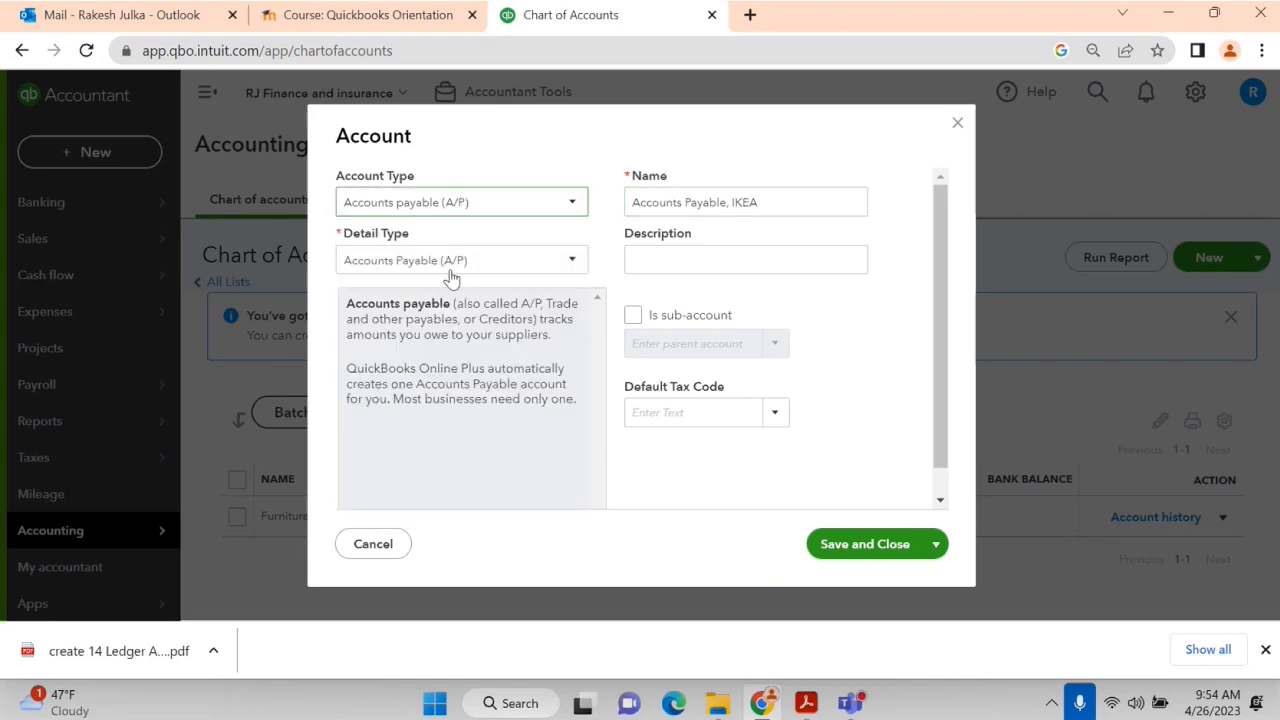
left_click(455, 205)
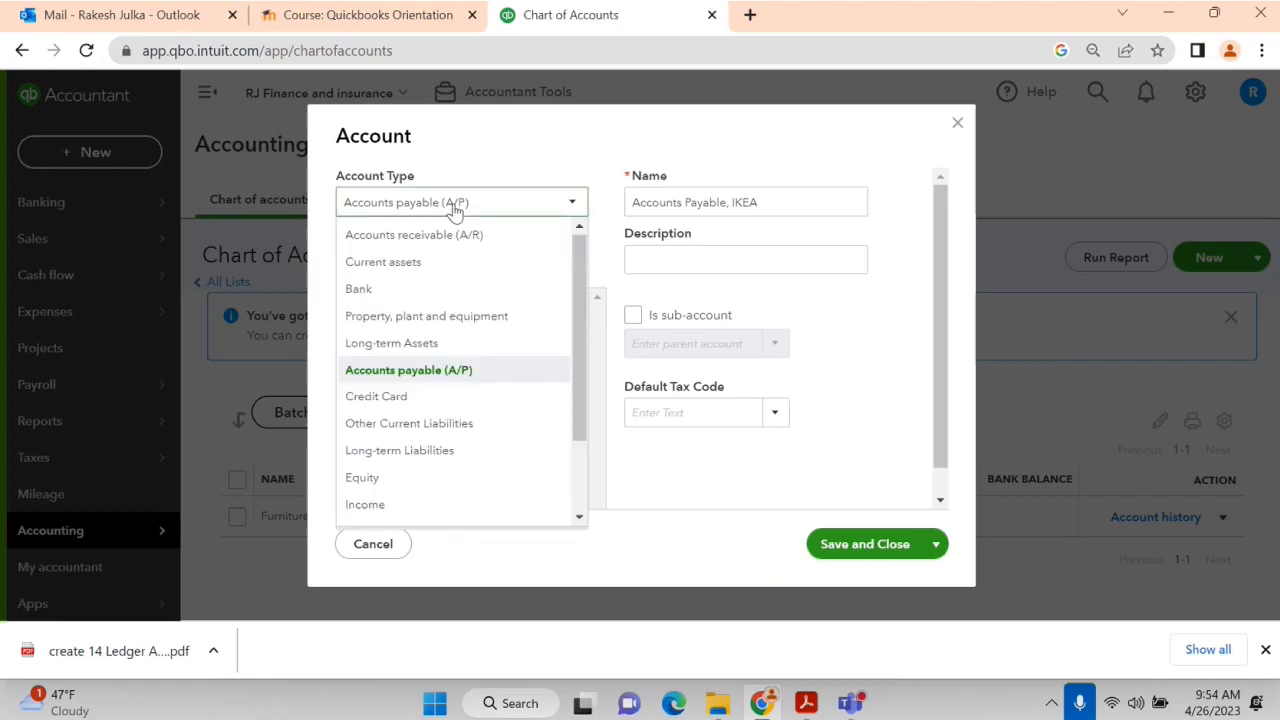
left_click(428, 424)
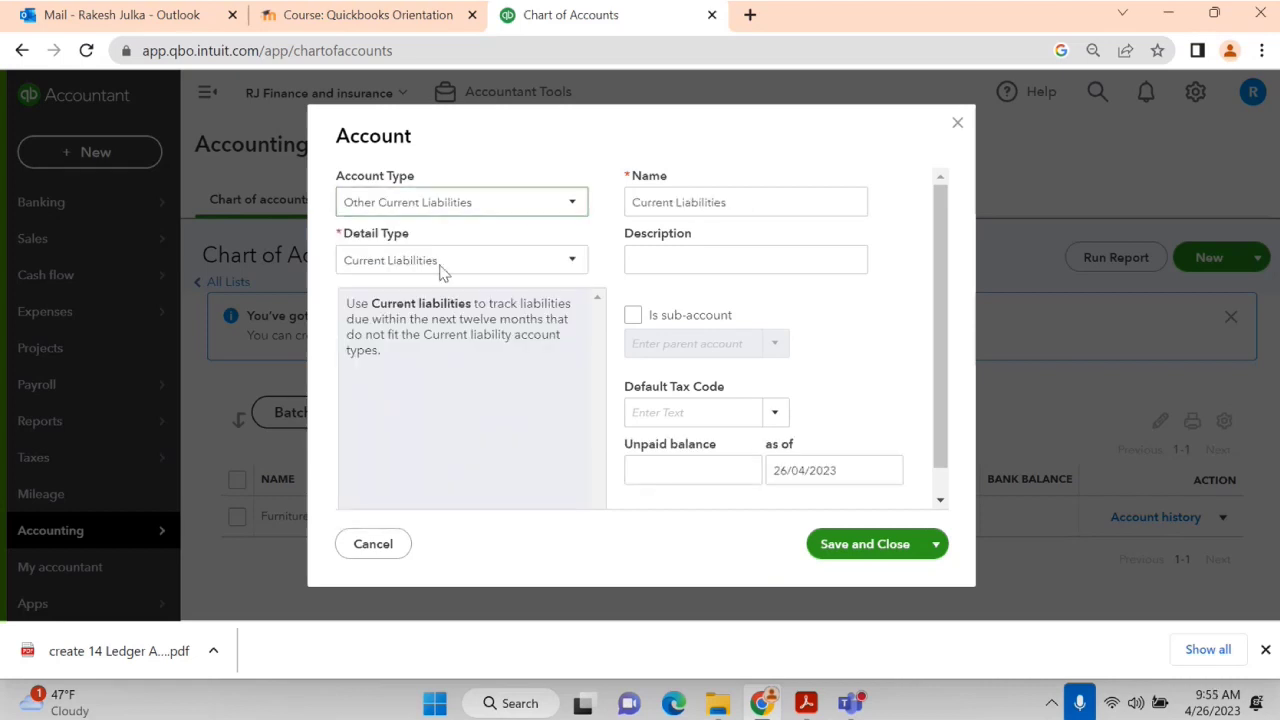
left_click(449, 205)
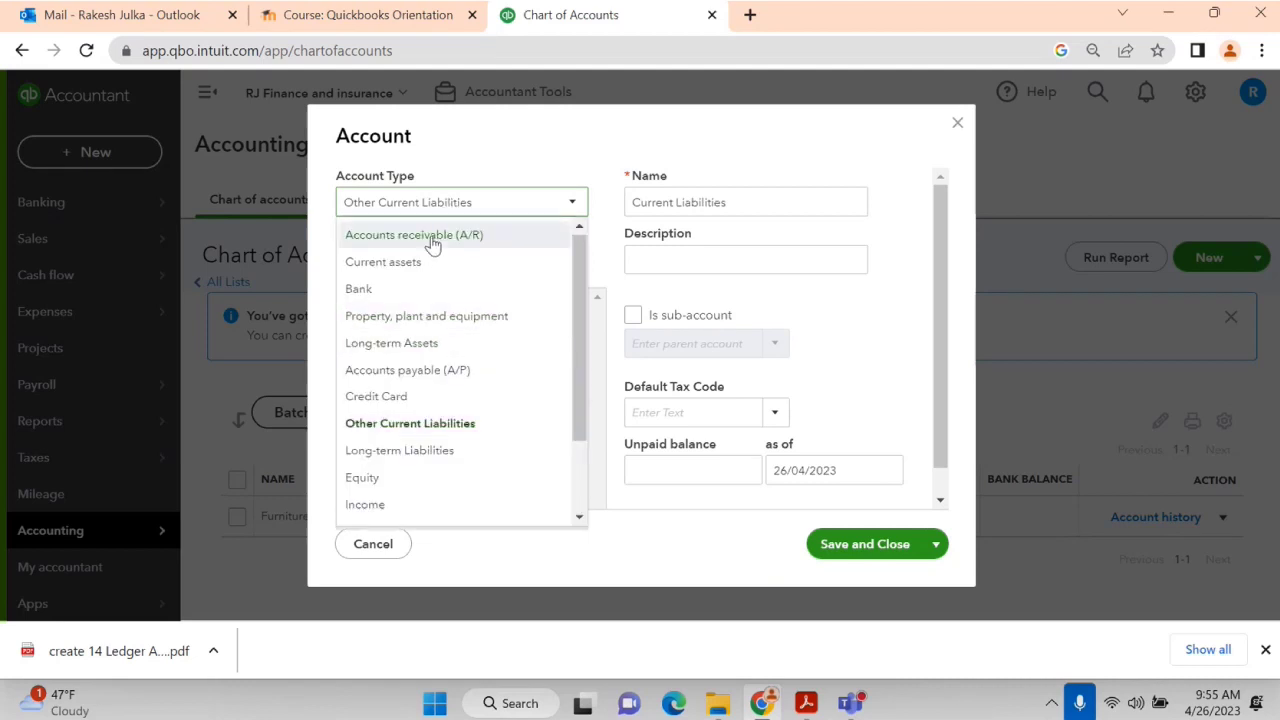
left_click(430, 236)
left_click(437, 206)
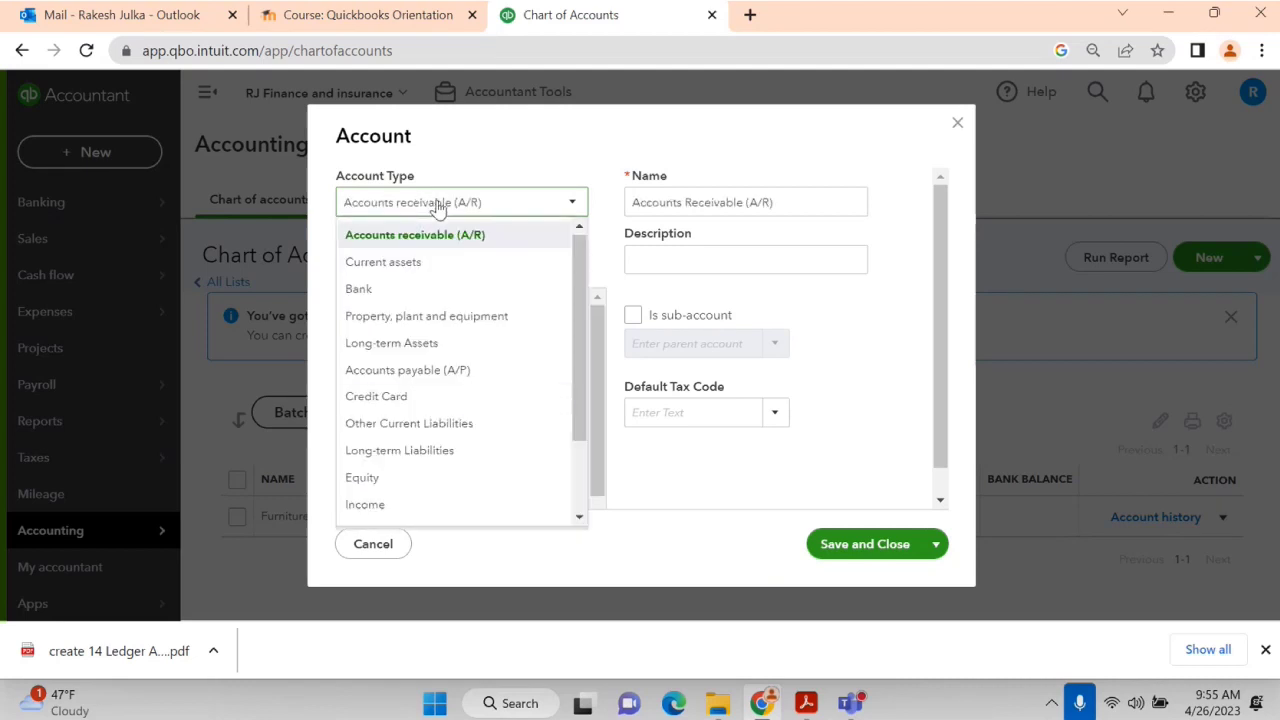
left_click(443, 368)
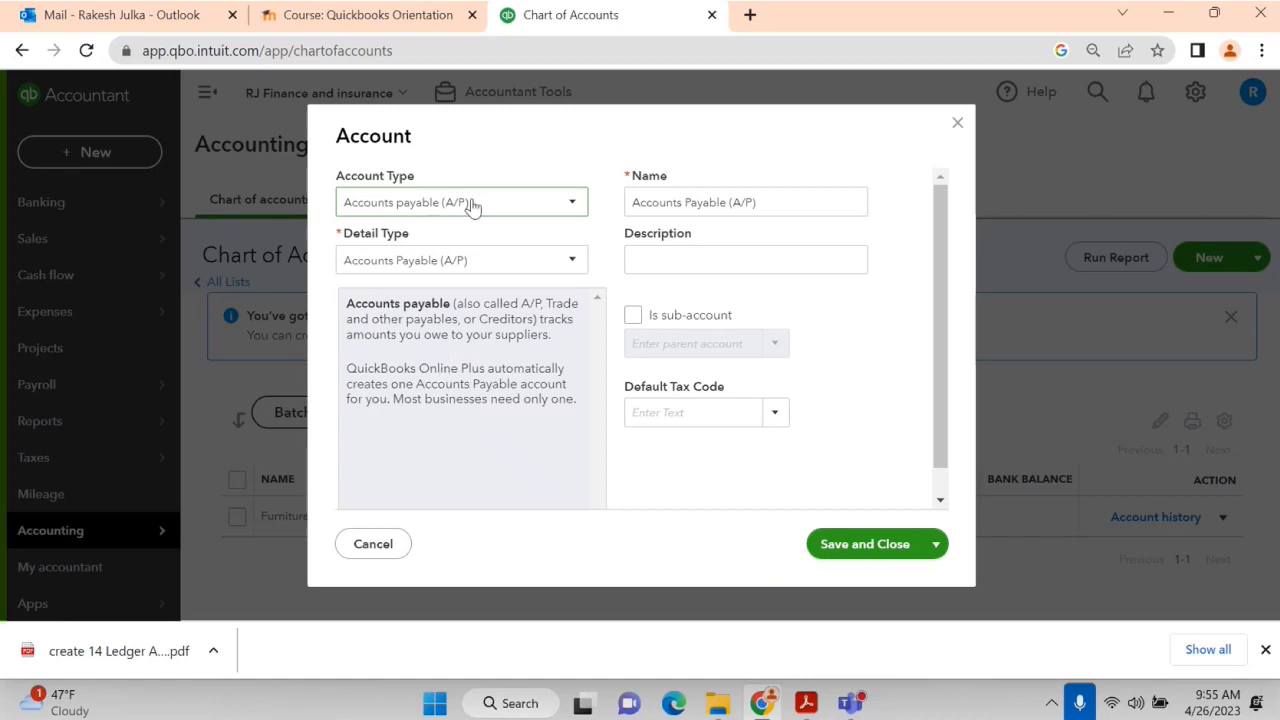
Select detail type Accounts Payable (A/P) and try to save the account under its default name.
left_click(425, 263)
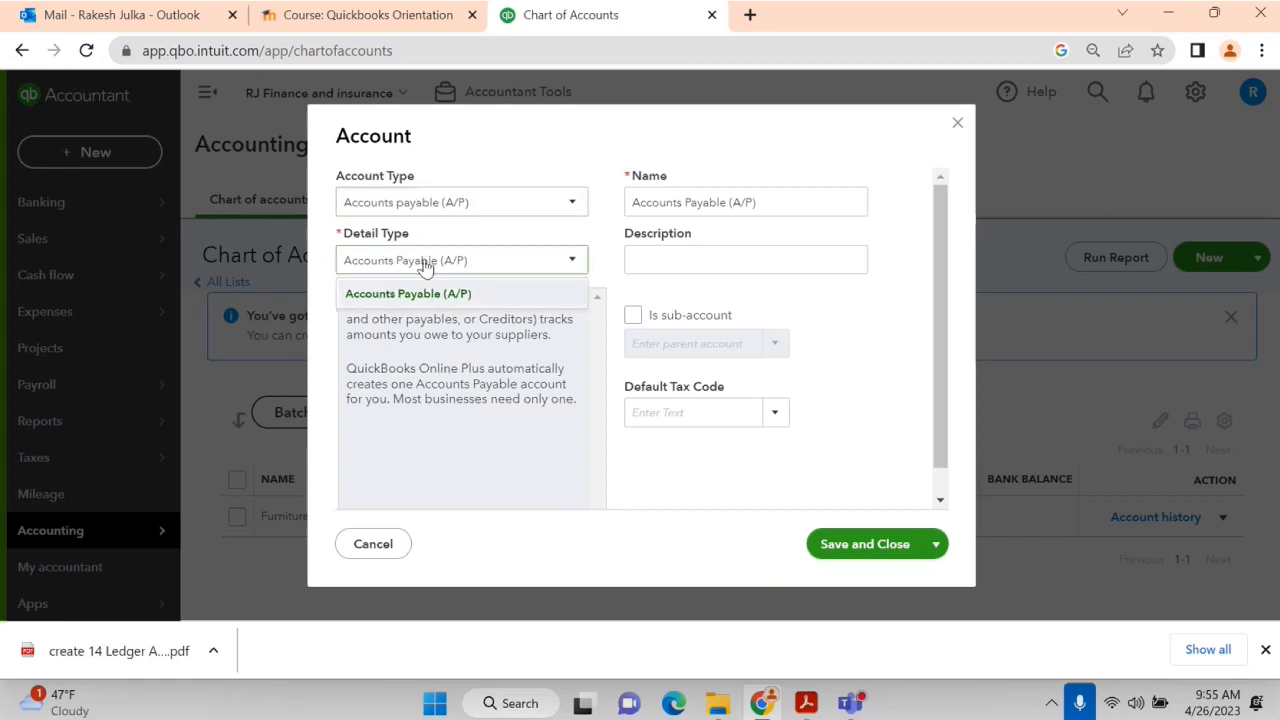
left_click(422, 294)
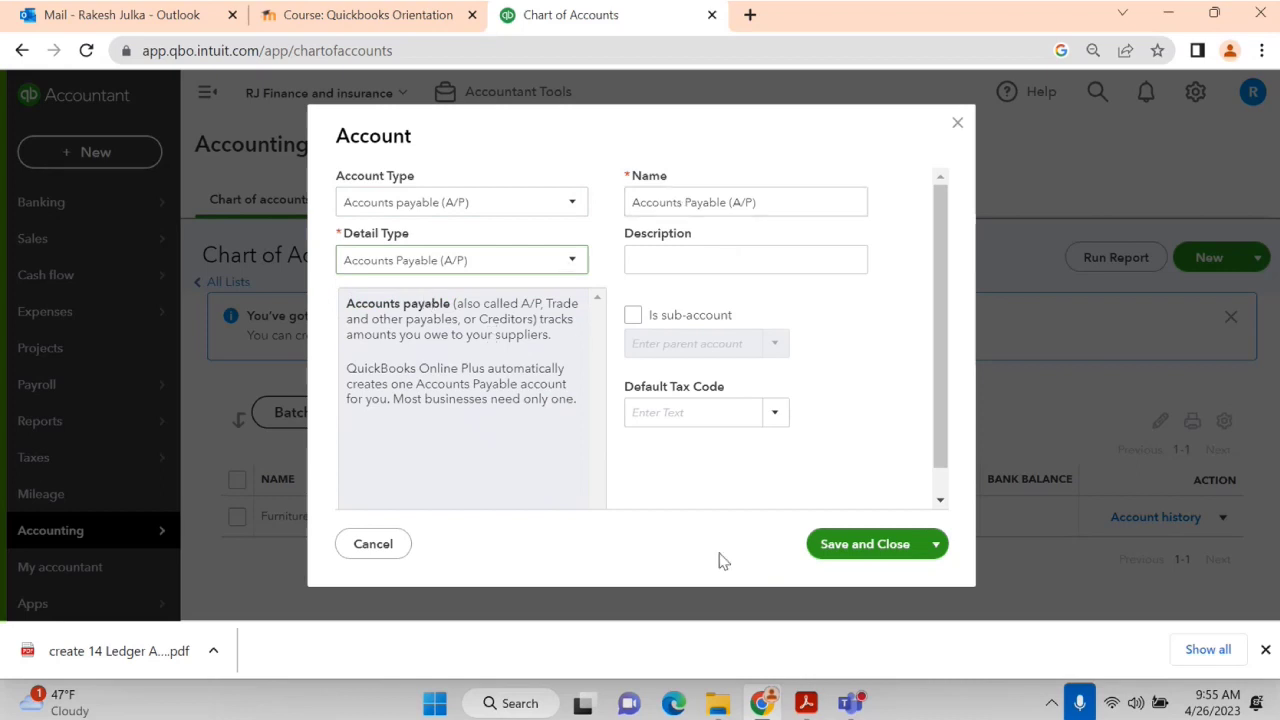
left_click(865, 544)
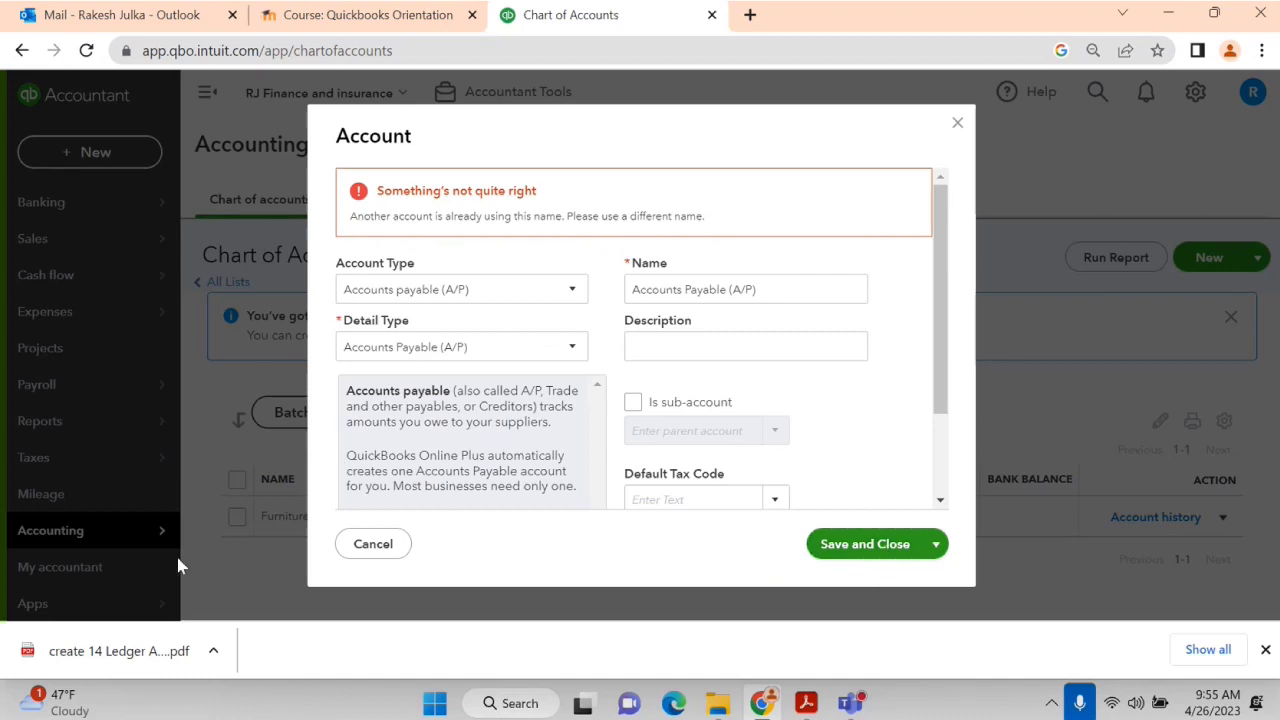
Change the new account's name to Accounts Payable, IKEA and save it.
triple_click(776, 291)
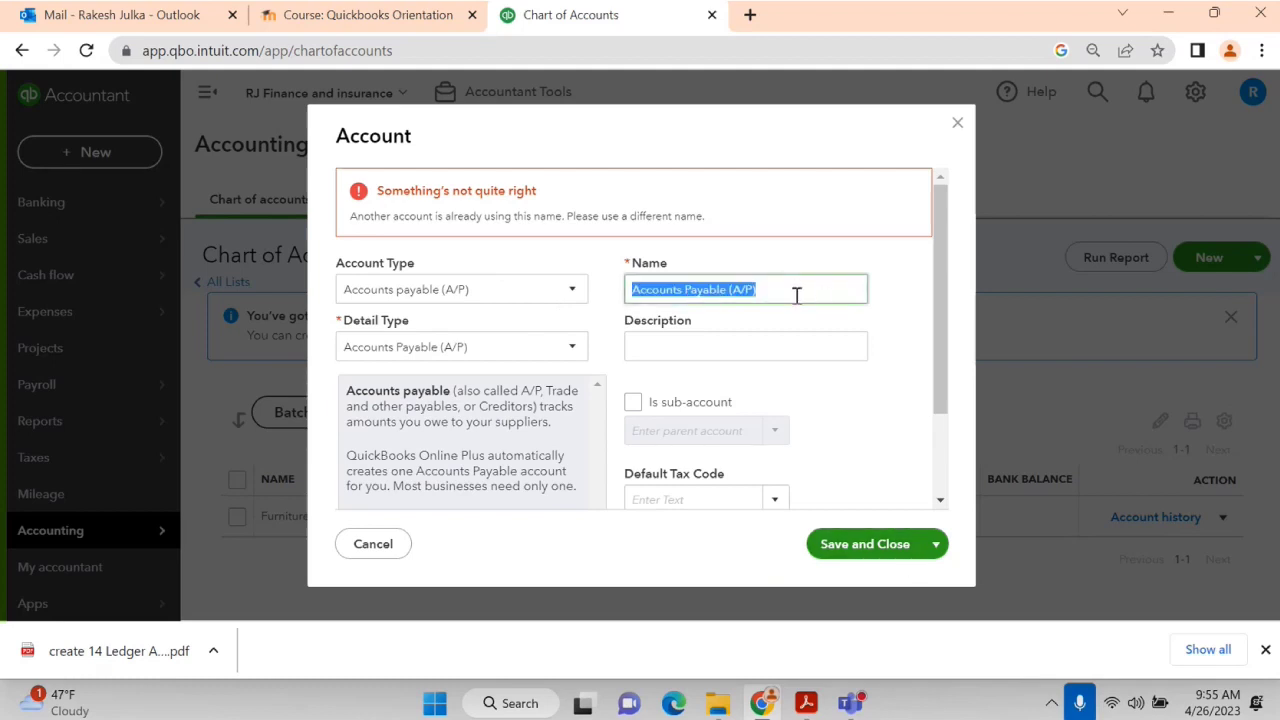
left_click(796, 295)
key("BackSpace")
key("BackSpace")
key("BackSpace")
key("BackSpace")
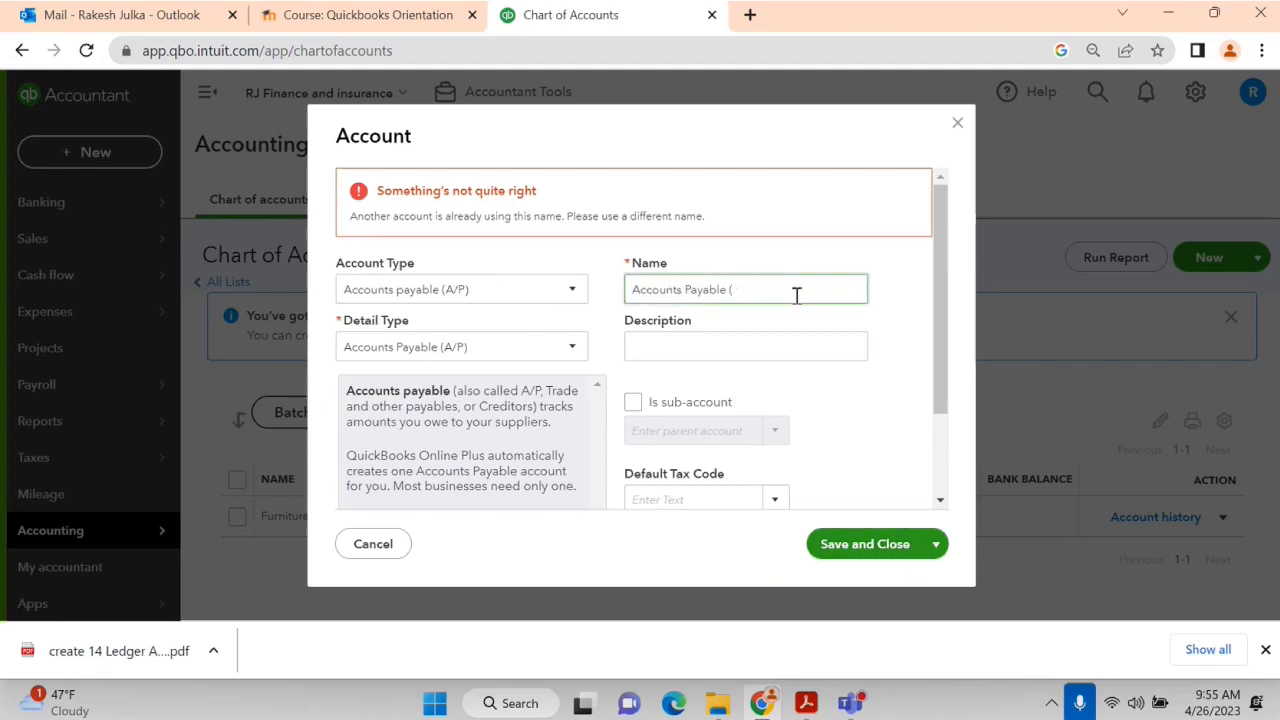
type(", IKEA")
left_click(865, 543)
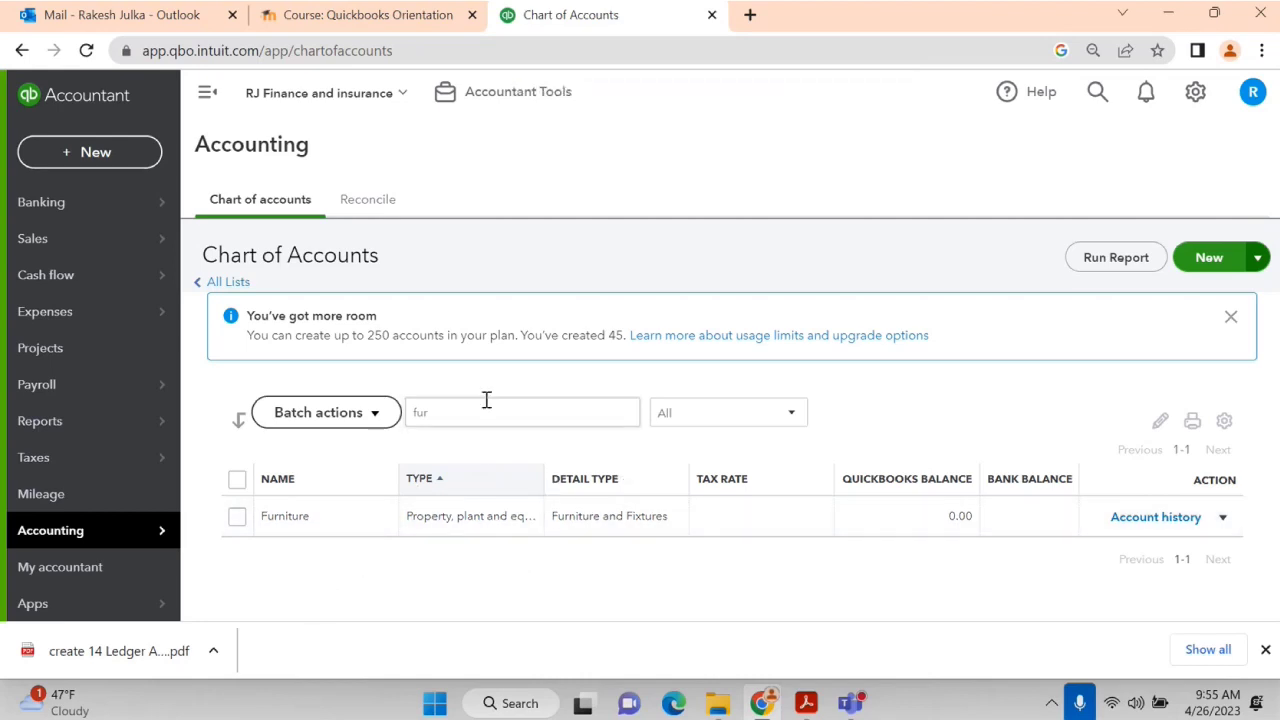
Filter the chart of accounts by "Account" and make the IKEA Account Payable account inactive.
left_click_drag(489, 411, 370, 414)
type("A")
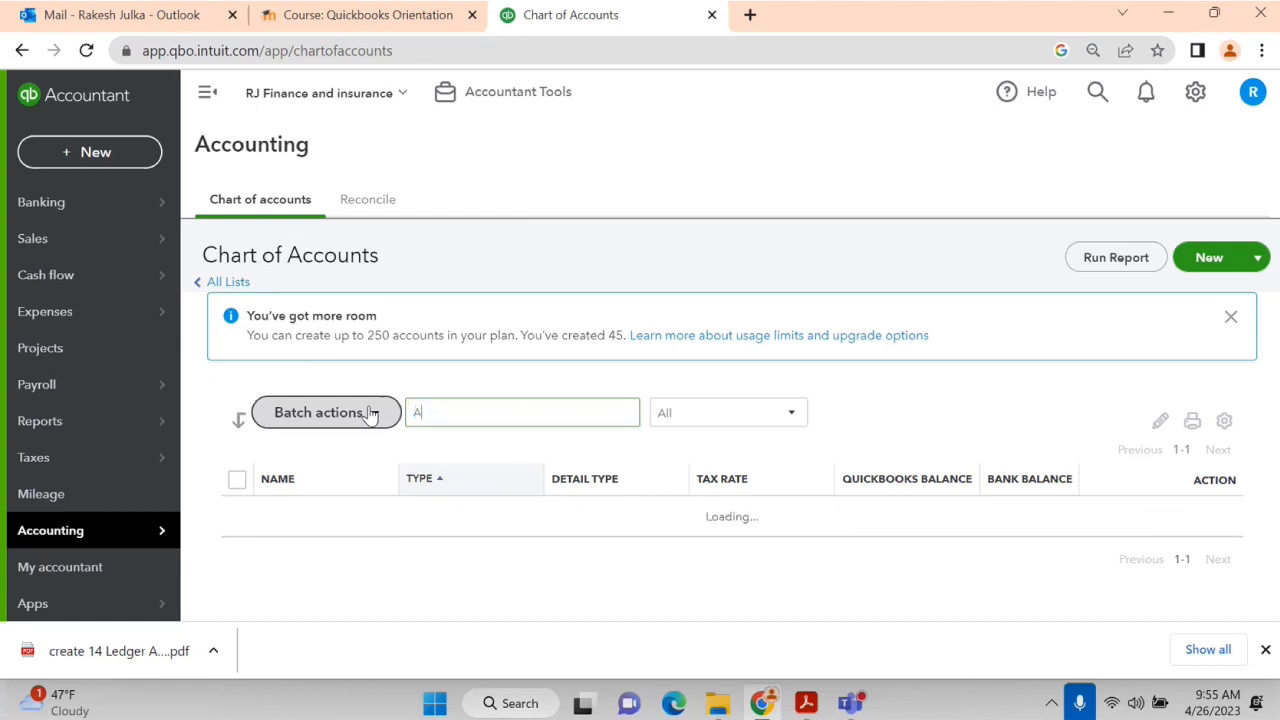
type("ccount")
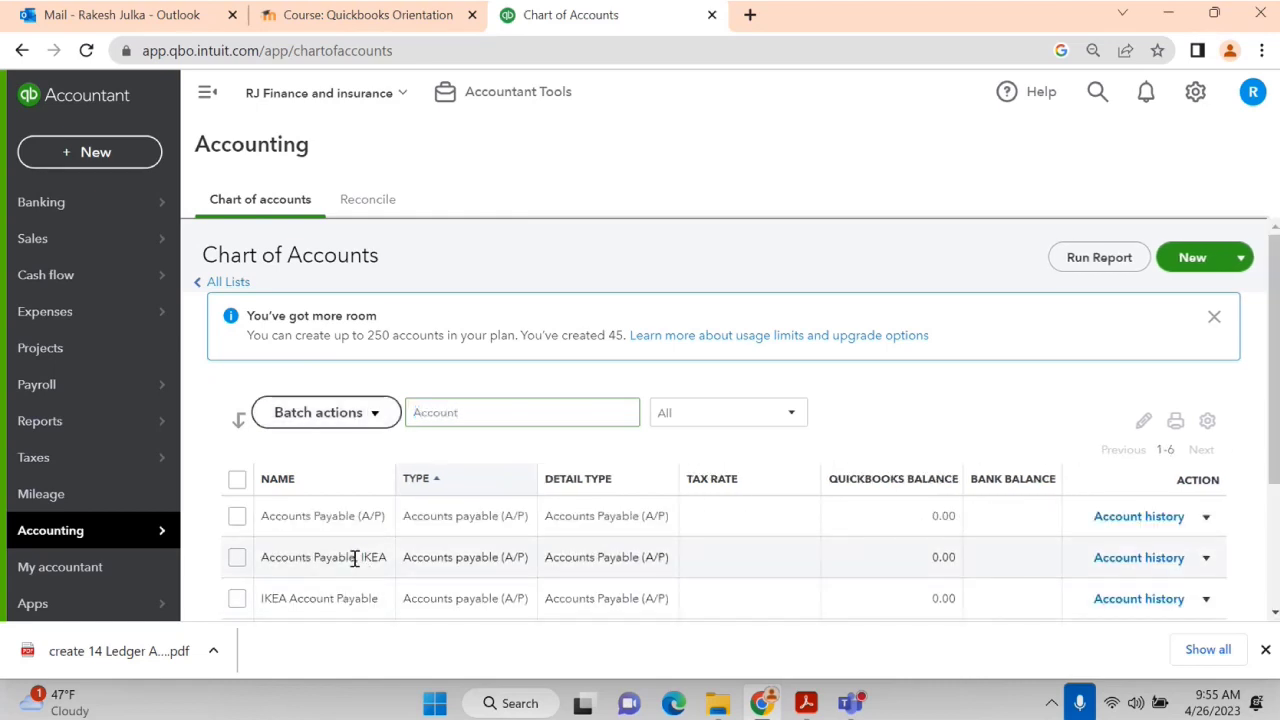
scroll(354, 558, "down", 1)
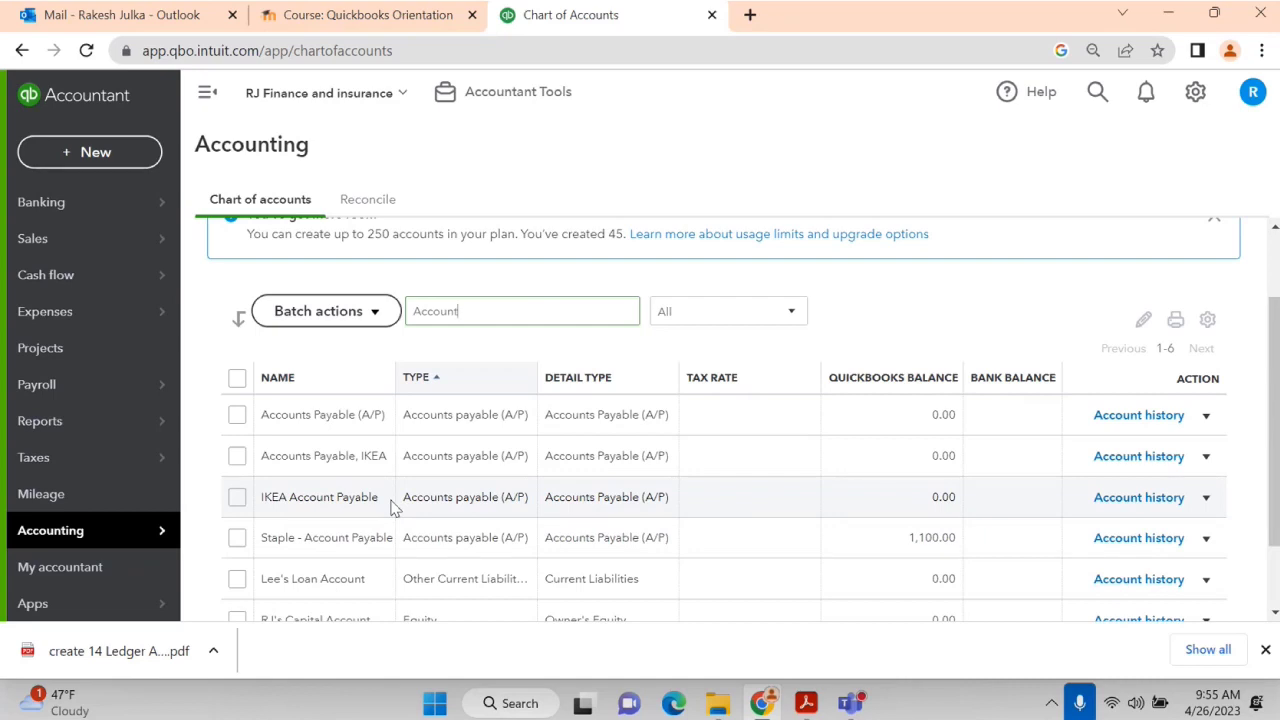
left_click(1206, 497)
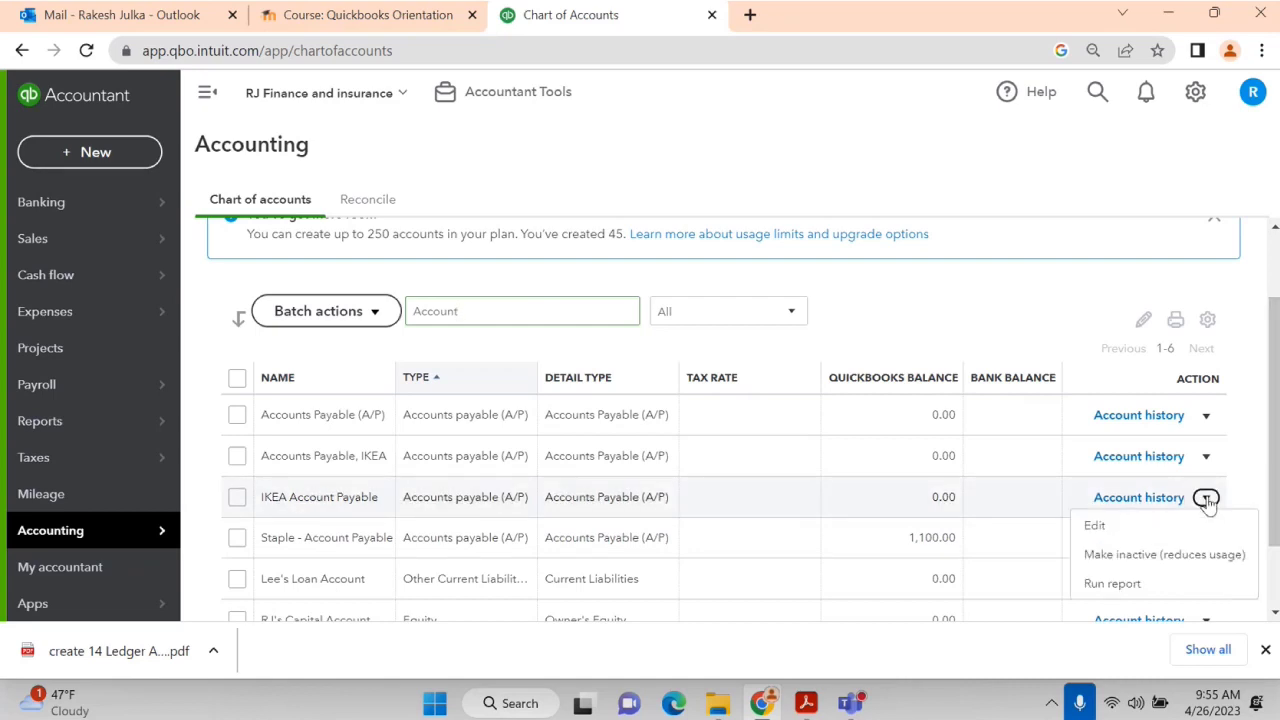
left_click(1117, 556)
left_click(757, 400)
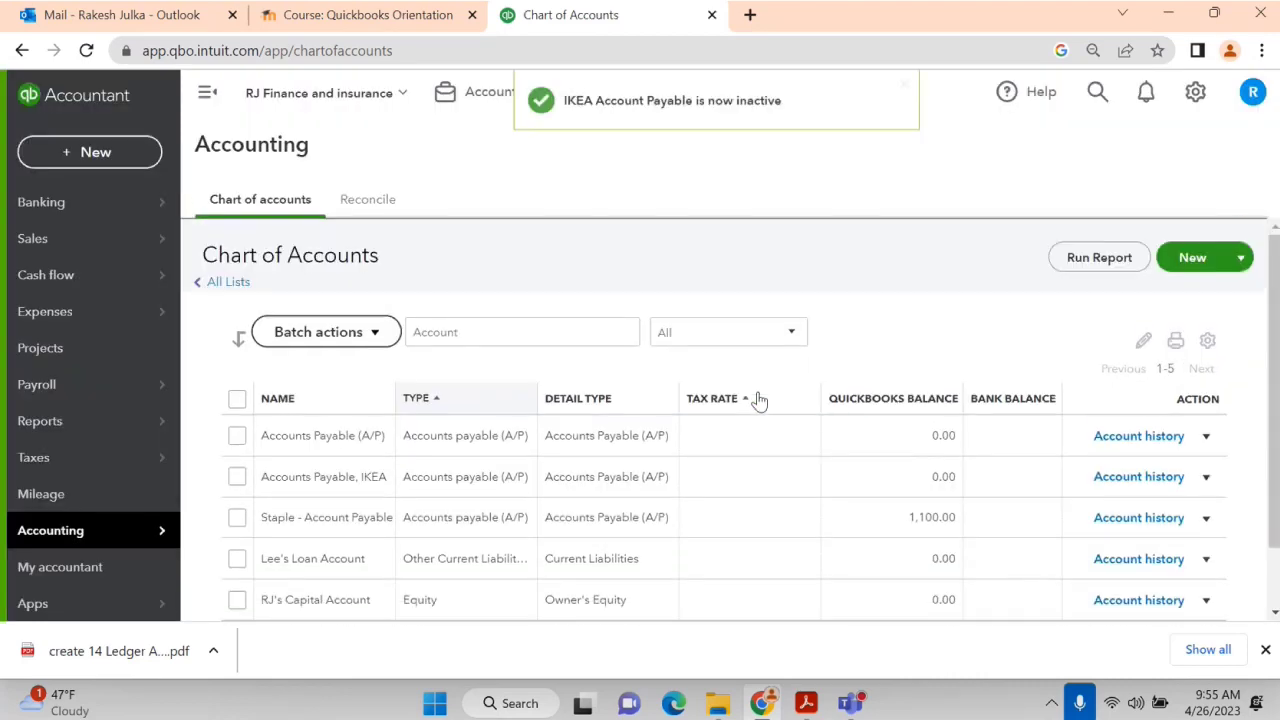
Make the generic Accounts Payable (A/P) account inactive.
scroll(410, 460, "down", 2)
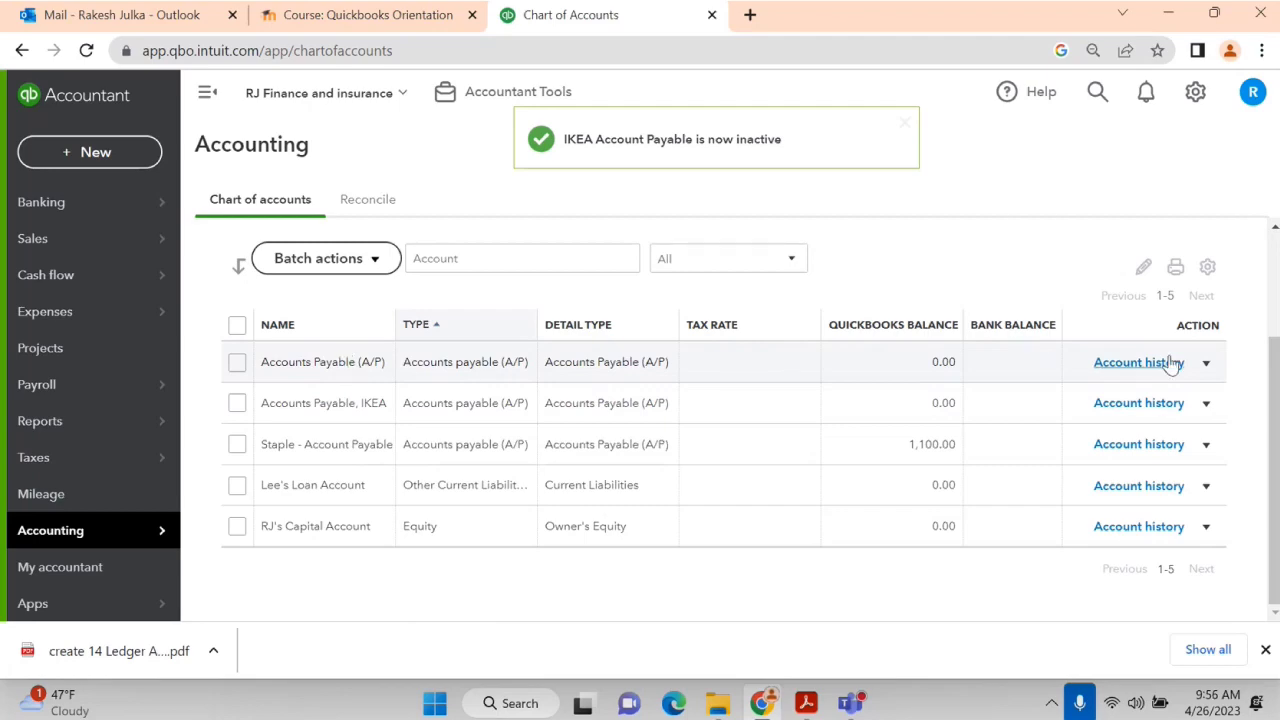
left_click(1205, 363)
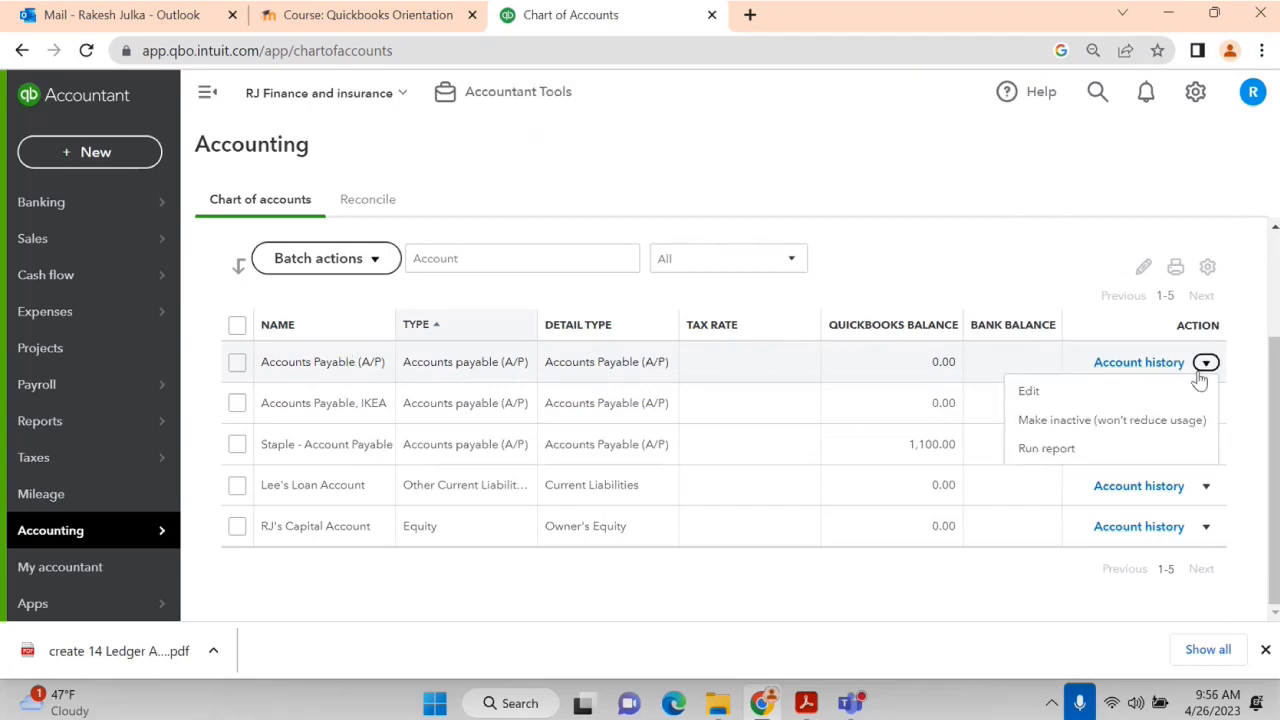
left_click(1047, 422)
left_click(754, 401)
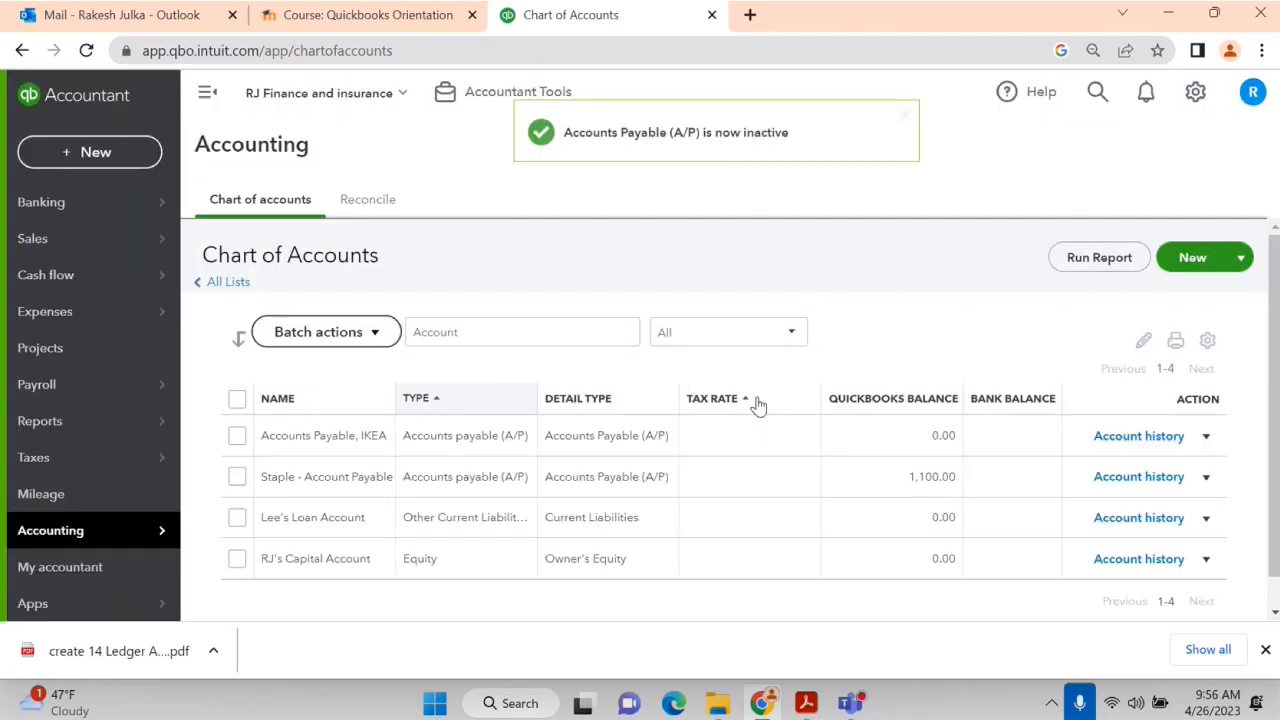
scroll(500, 514, "down", 1)
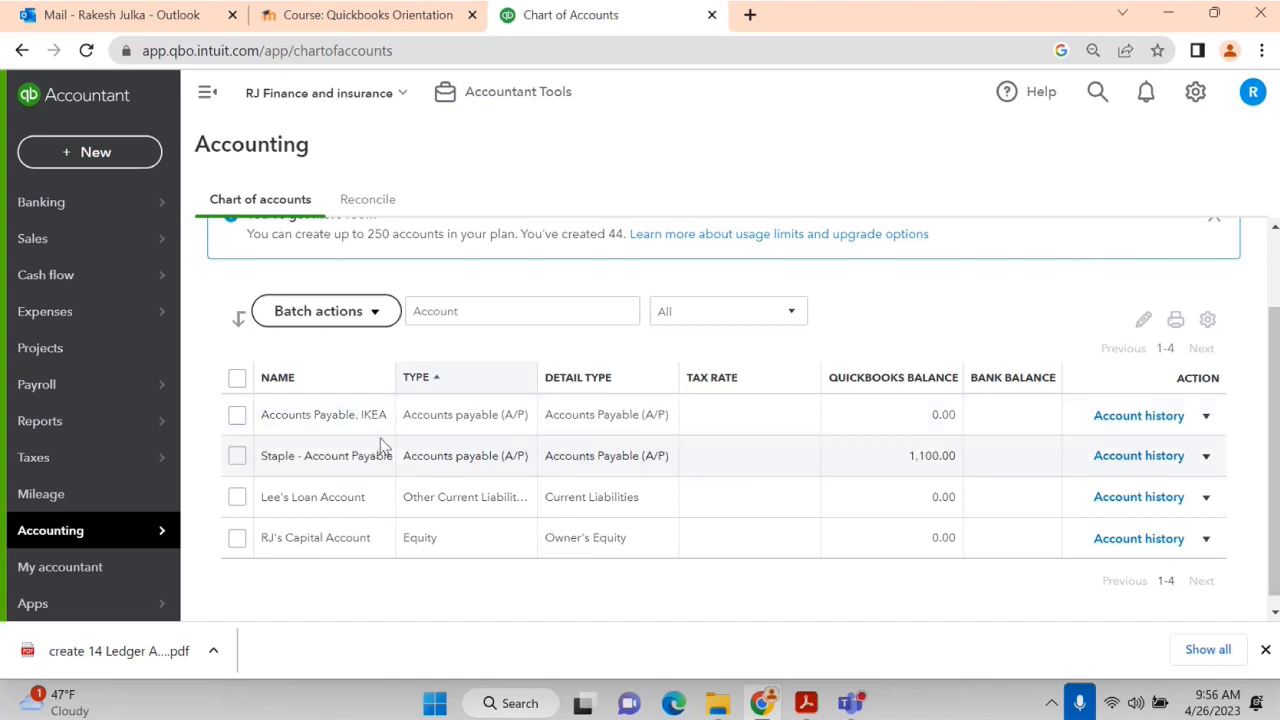
mouse_move(347, 413)
left_mouse_down()
mouse_move(394, 425)
mouse_move(368, 414)
left_mouse_up()
left_click(323, 434)
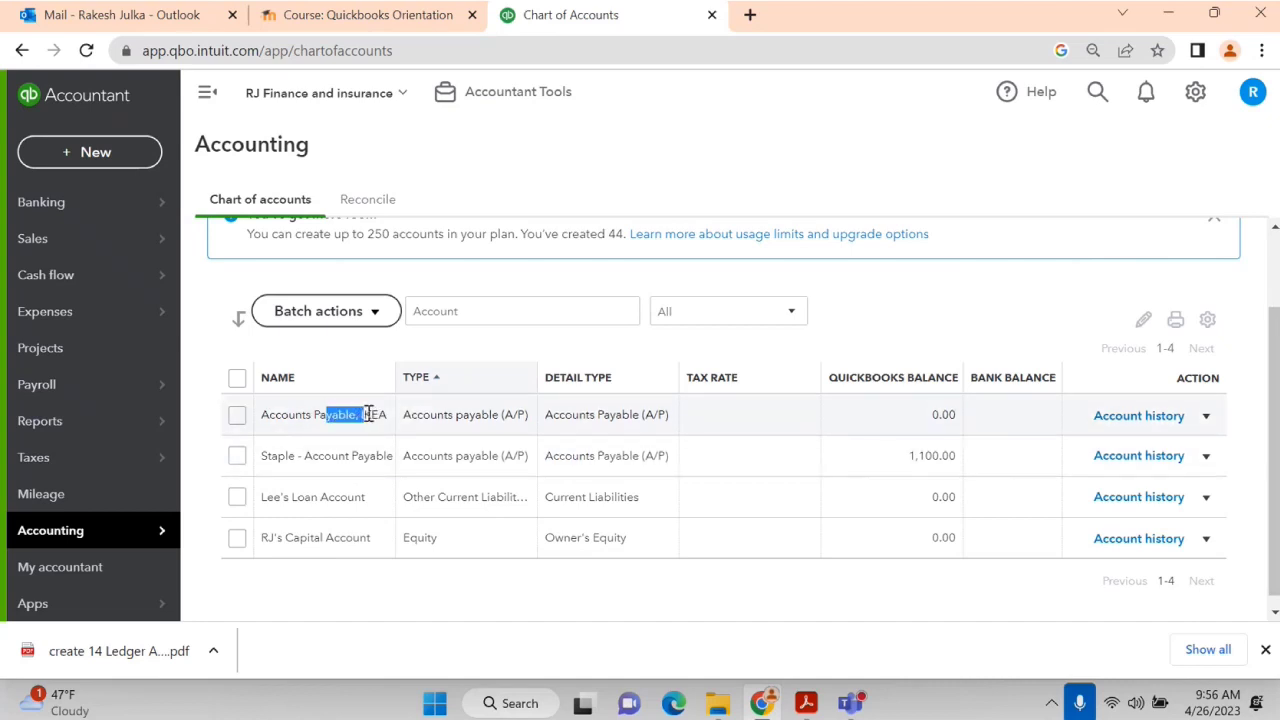
left_click(299, 428)
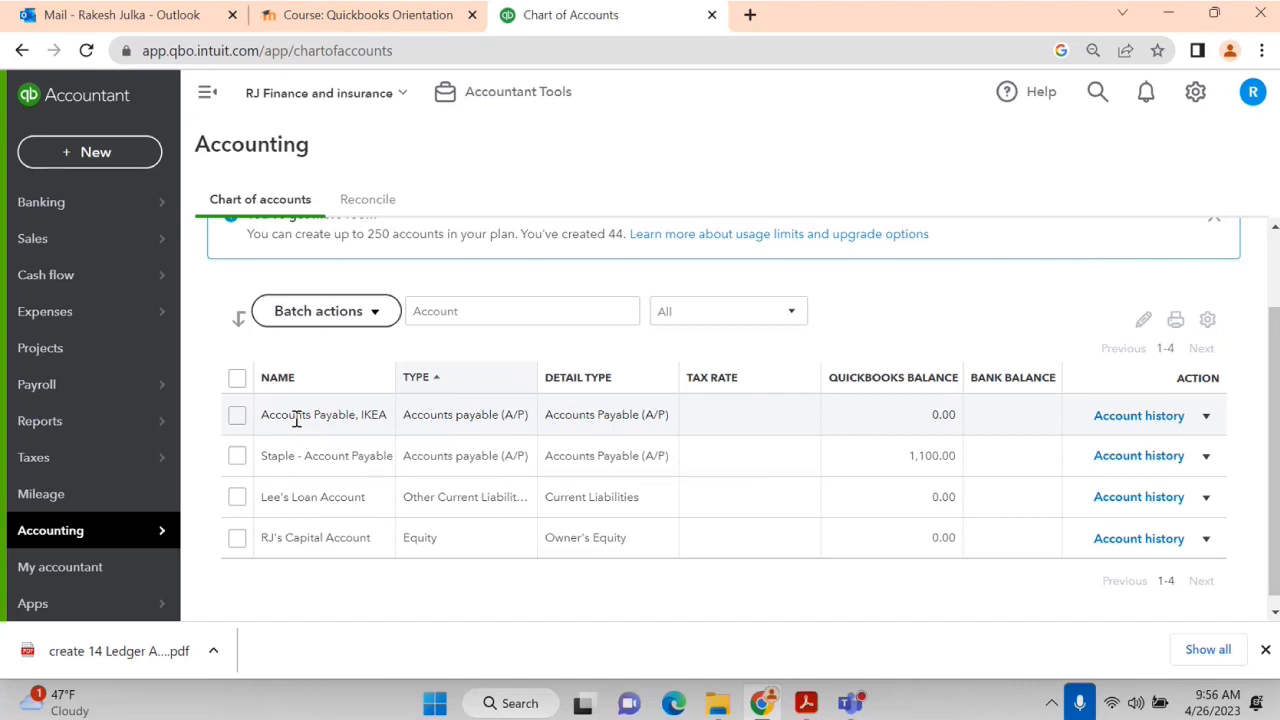
Switch to the ledger PDF, find the short-term loan account in transaction 10, and return to the chart of accounts.
key("alt+Tab")
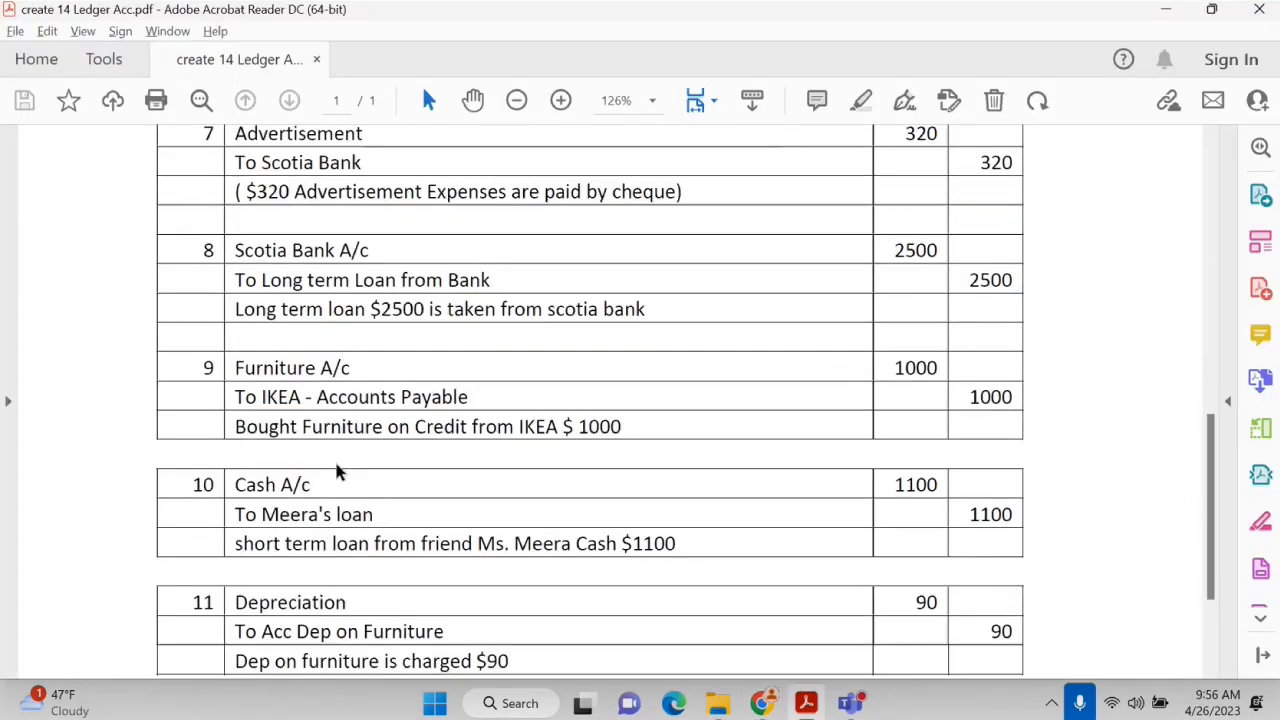
scroll(325, 455, "down", 1)
left_click_drag(235, 452, 372, 482)
left_click(310, 486)
key("alt+Tab")
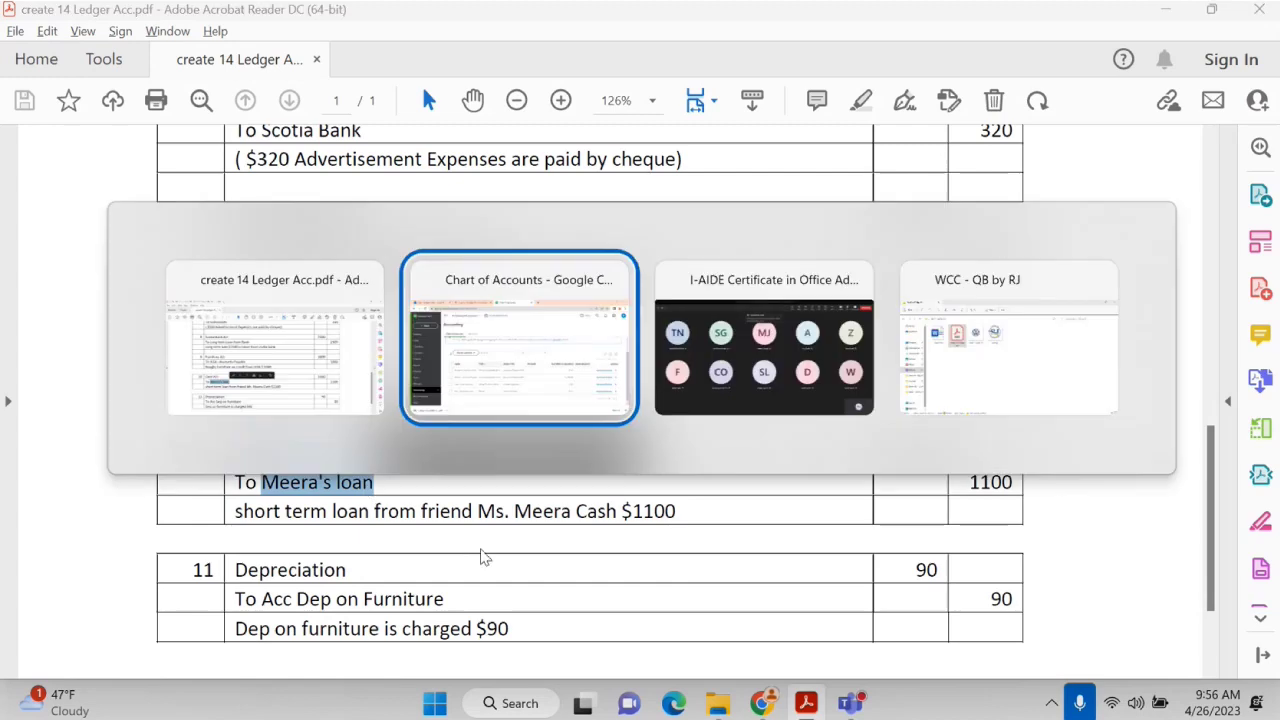
Start a new account with account type Other Current Liabilities and detail type Current Liabilities.
scroll(437, 403, "up", 2)
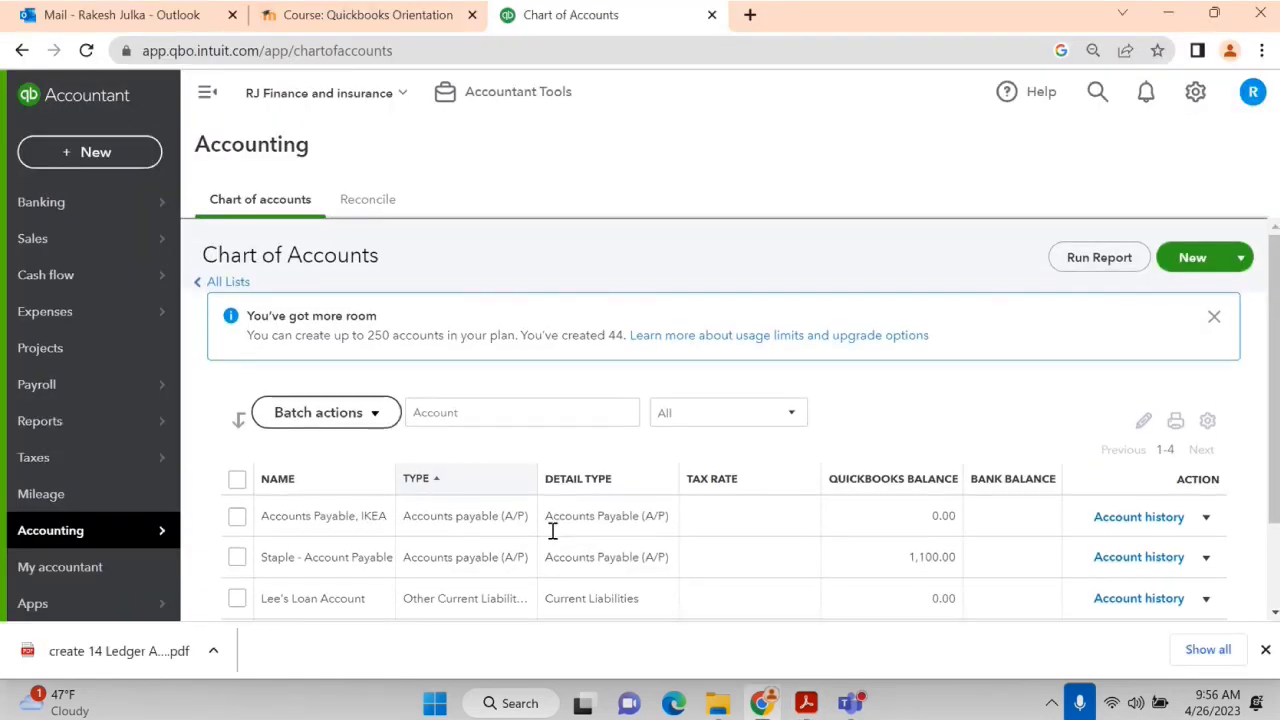
left_click(1195, 258)
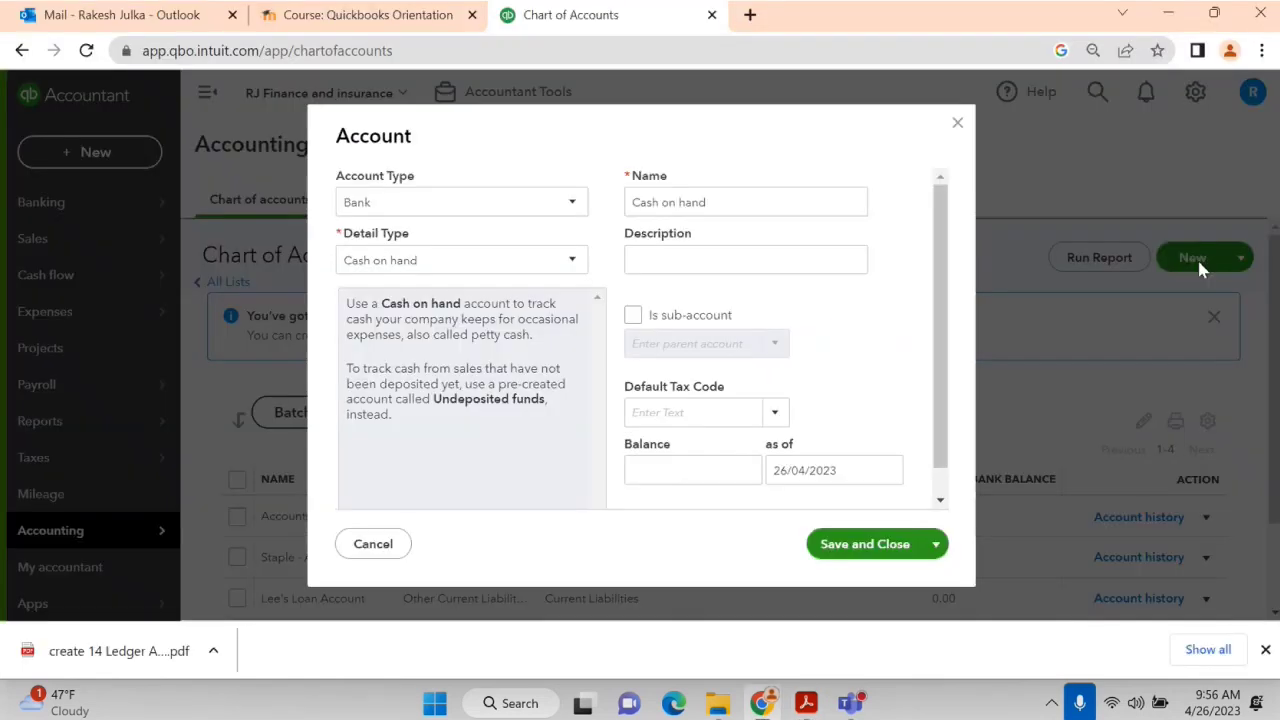
left_click(481, 213)
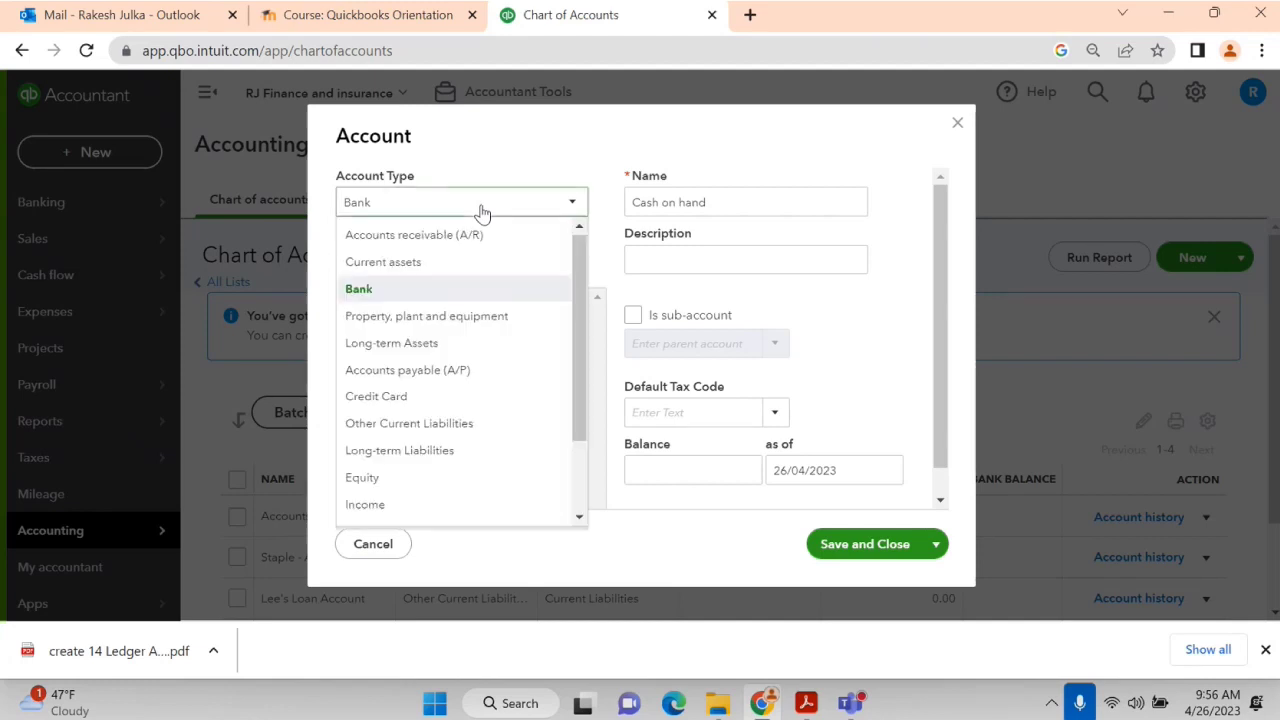
left_click(416, 424)
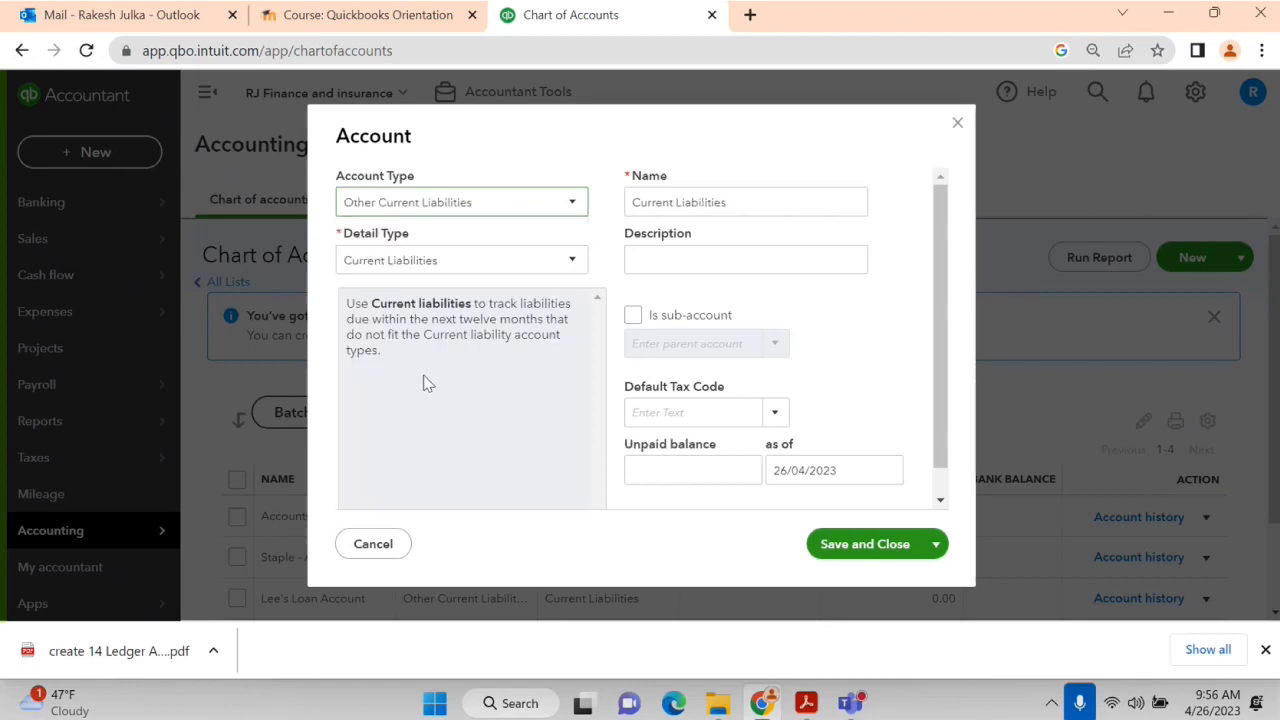
left_click(429, 262)
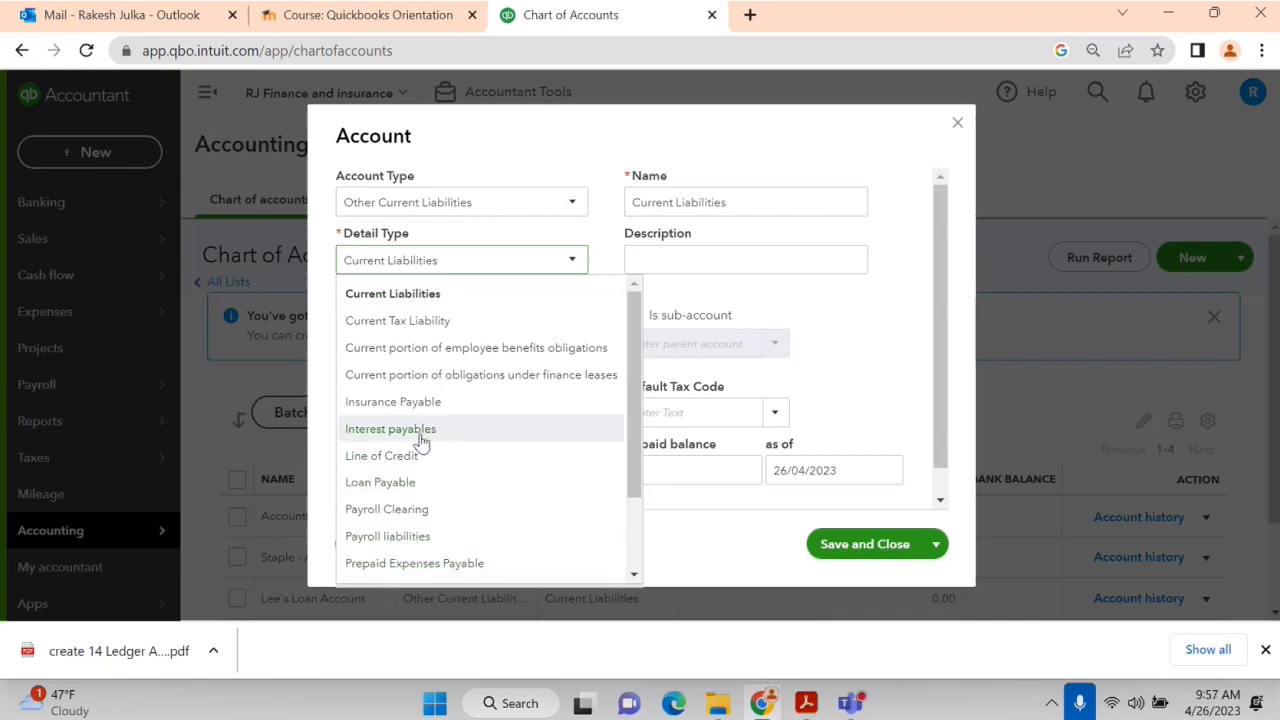
scroll(460, 488, "down", 2)
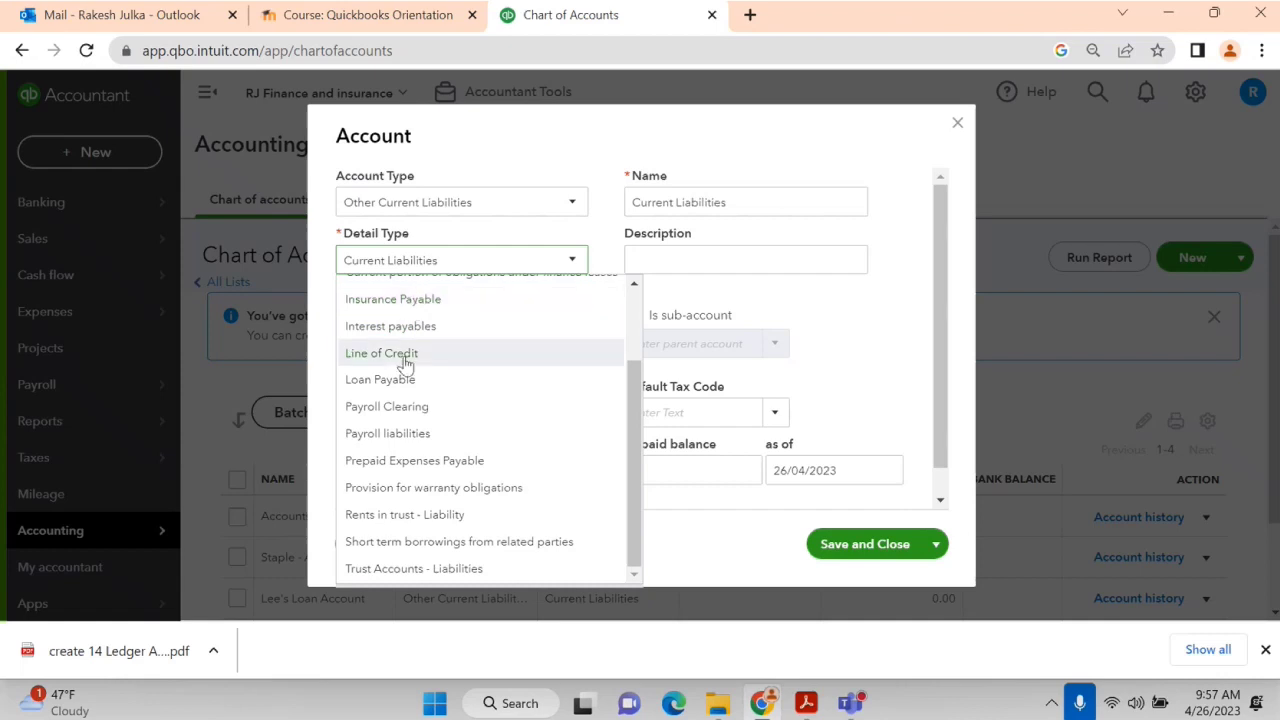
scroll(403, 362, "up", 2)
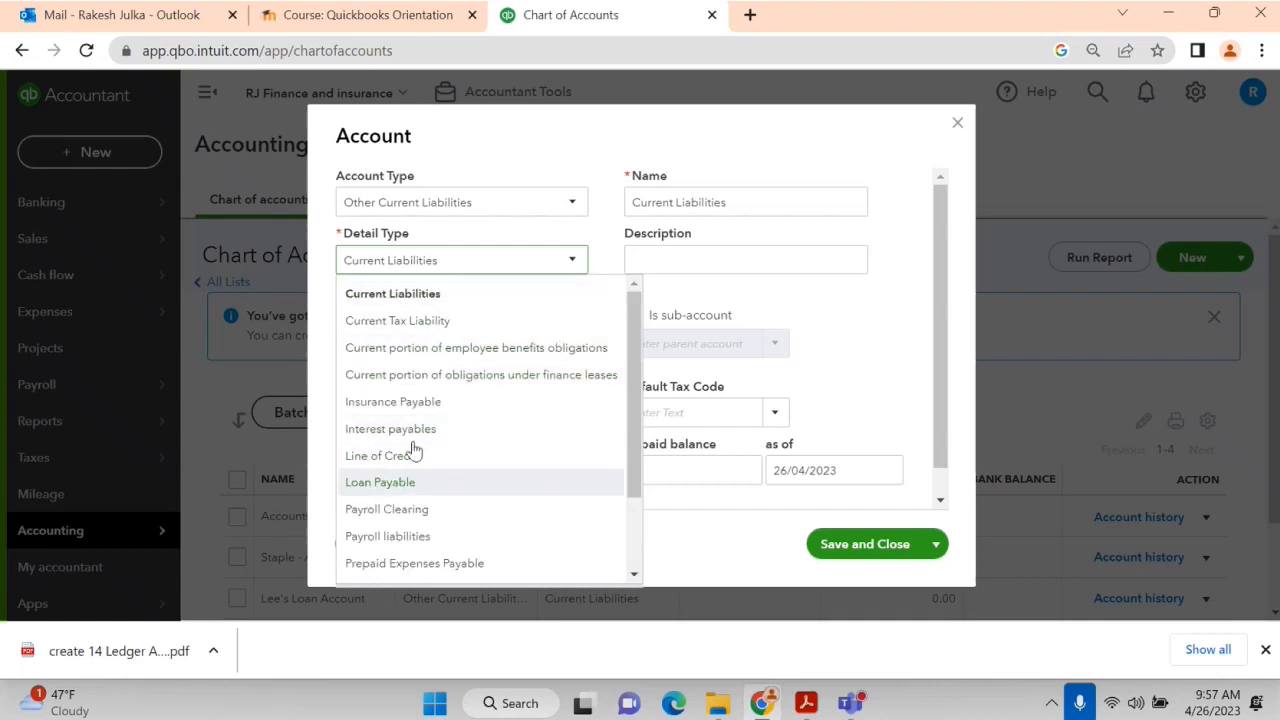
left_click(388, 297)
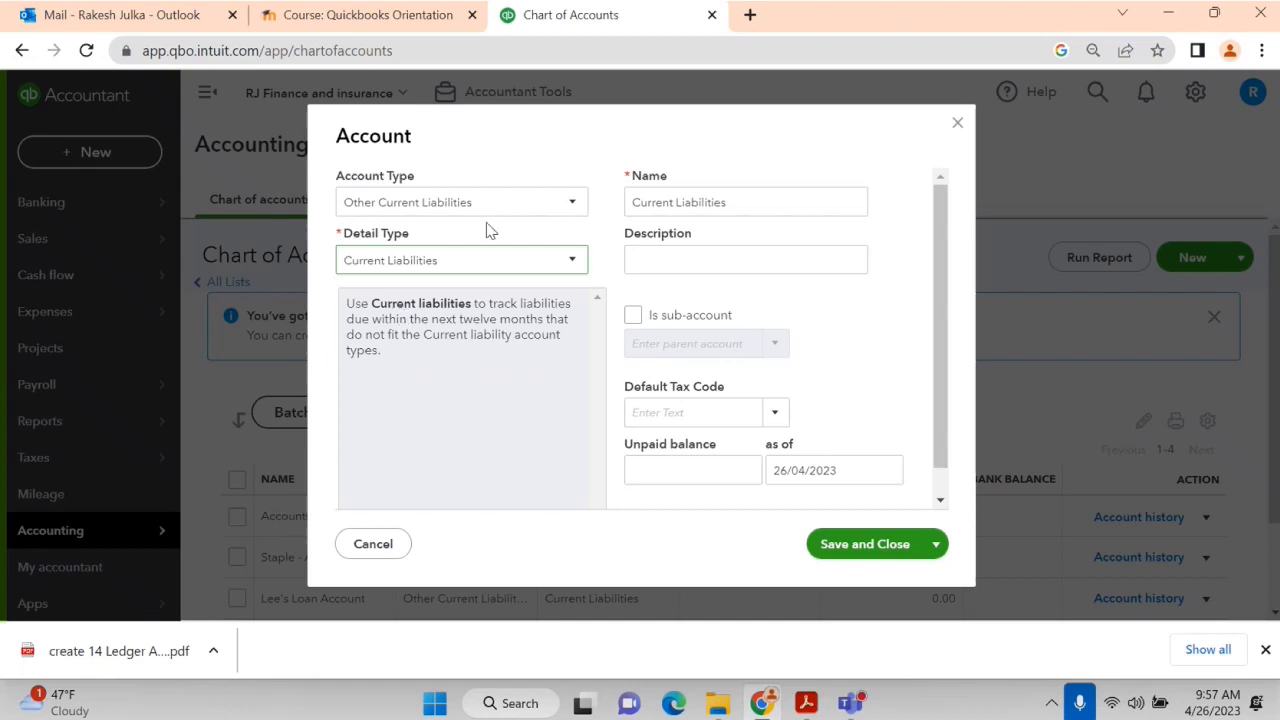
Review the loan entries in transactions 8 and 10 of the ledger PDF and return to the new account form.
key("alt+Tab")
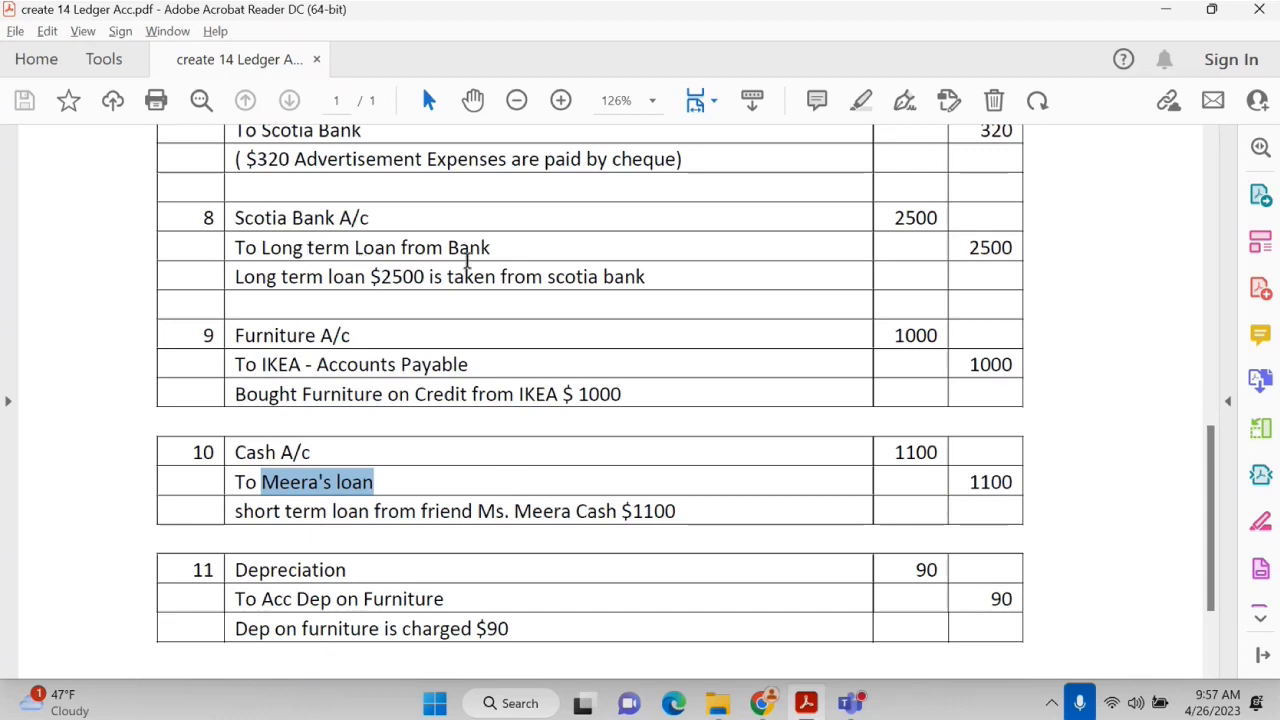
scroll(482, 305, "up", 1)
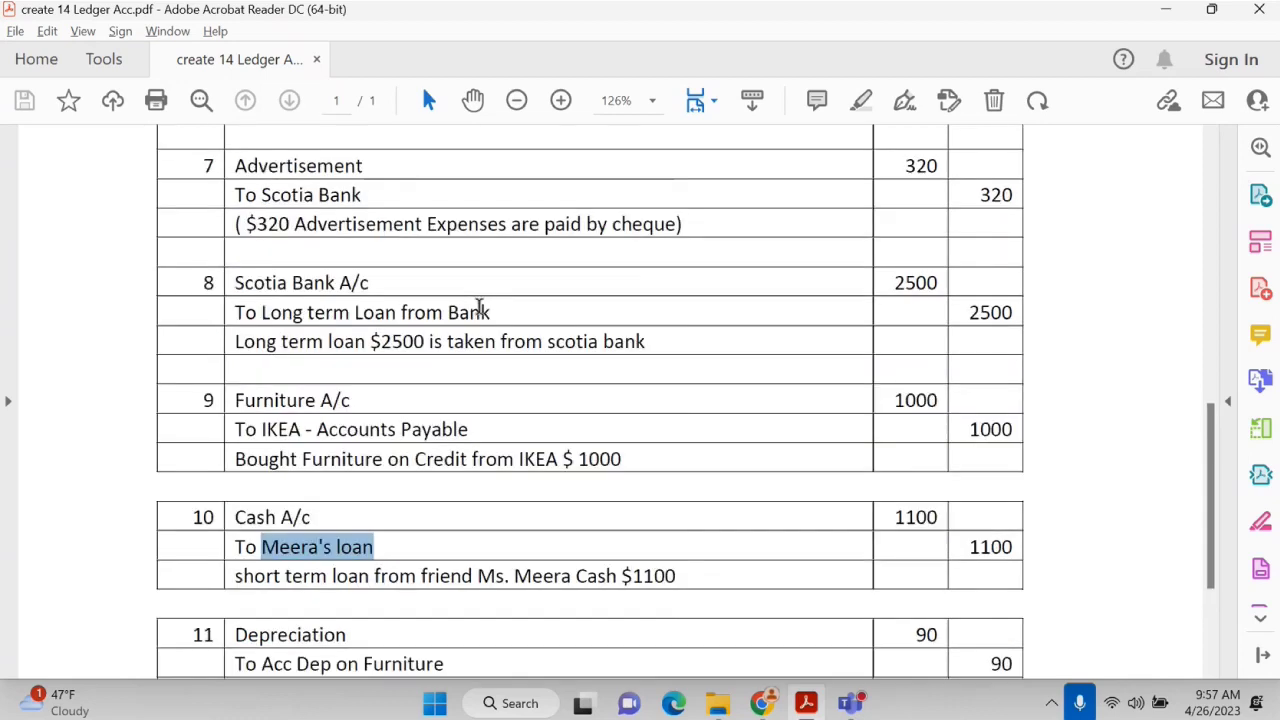
scroll(476, 307, "up", 1)
scroll(476, 308, "up", 1)
scroll(477, 312, "down", 3)
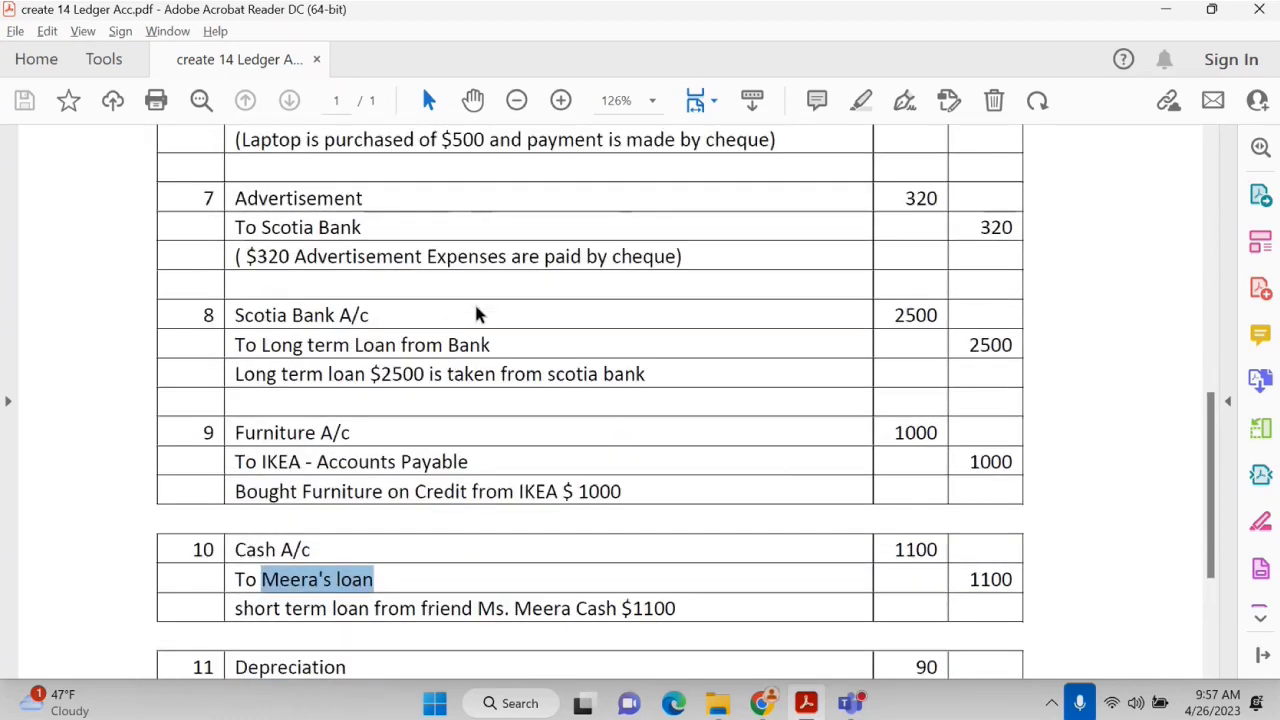
scroll(476, 314, "down", 1)
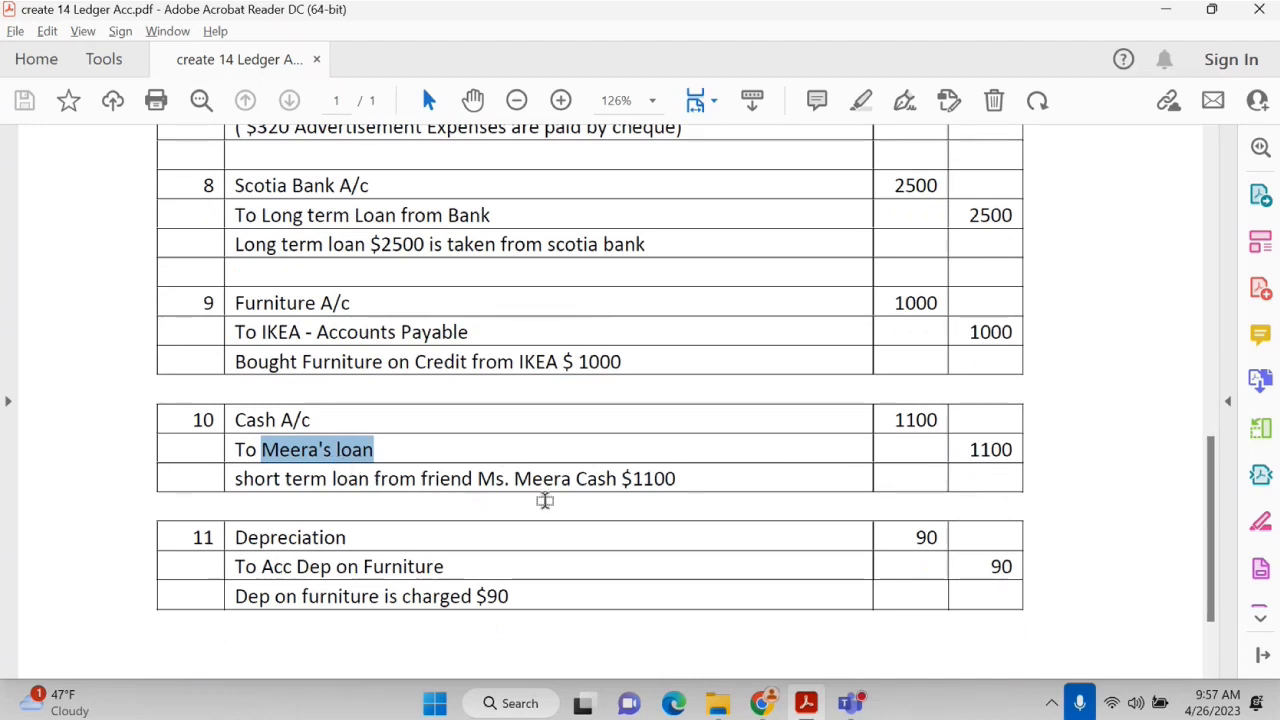
key("alt+Tab")
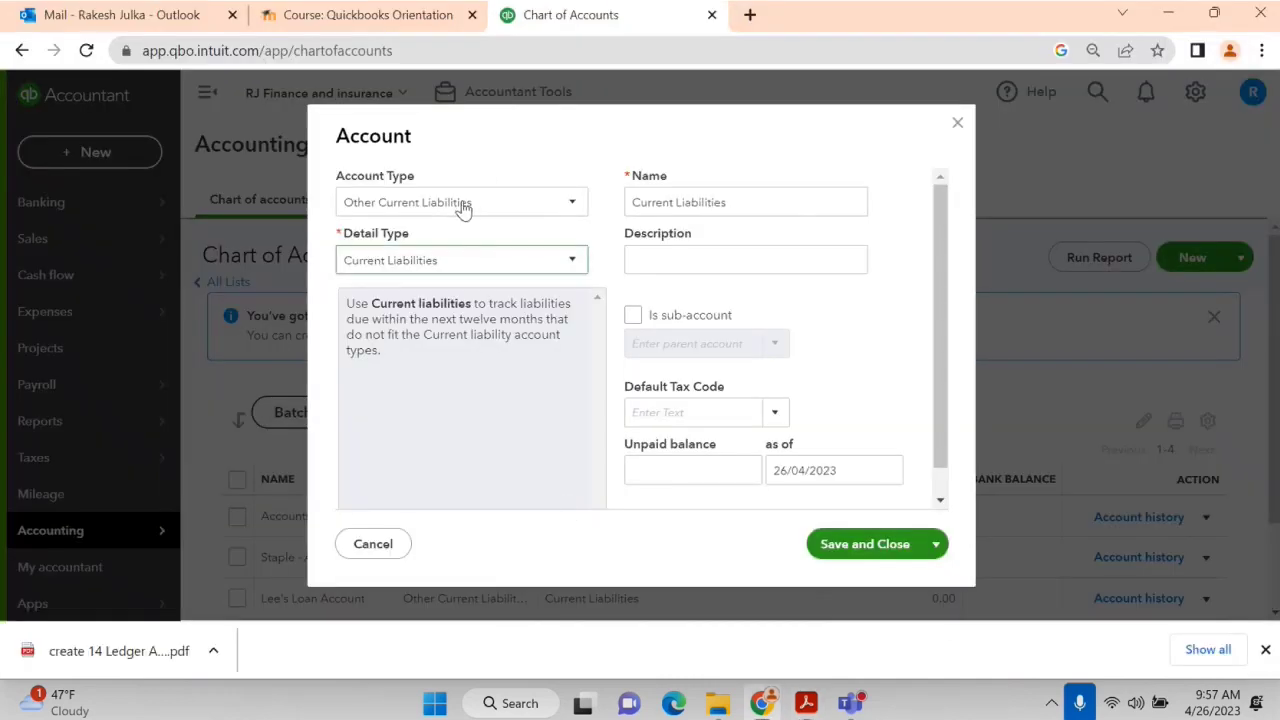
Examine the available account types and detail types, reselecting Other Current Liabilities and Current Liabilities.
left_click(449, 261)
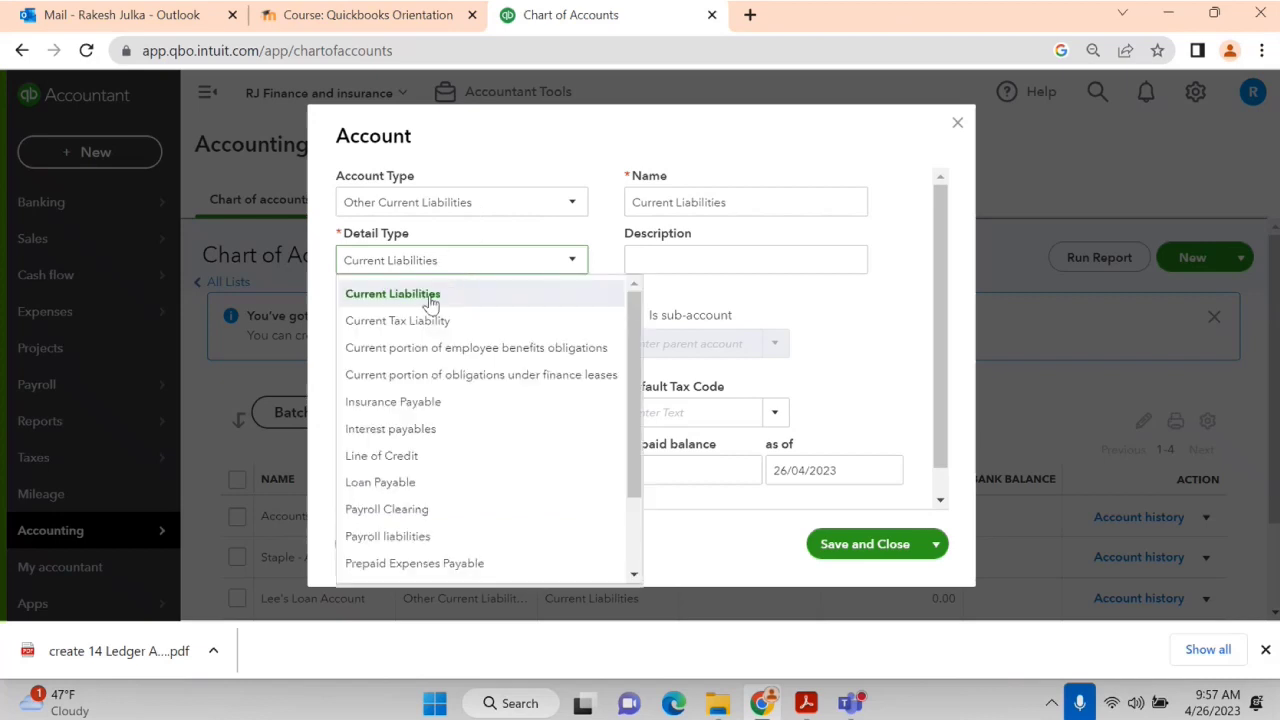
left_click(424, 296)
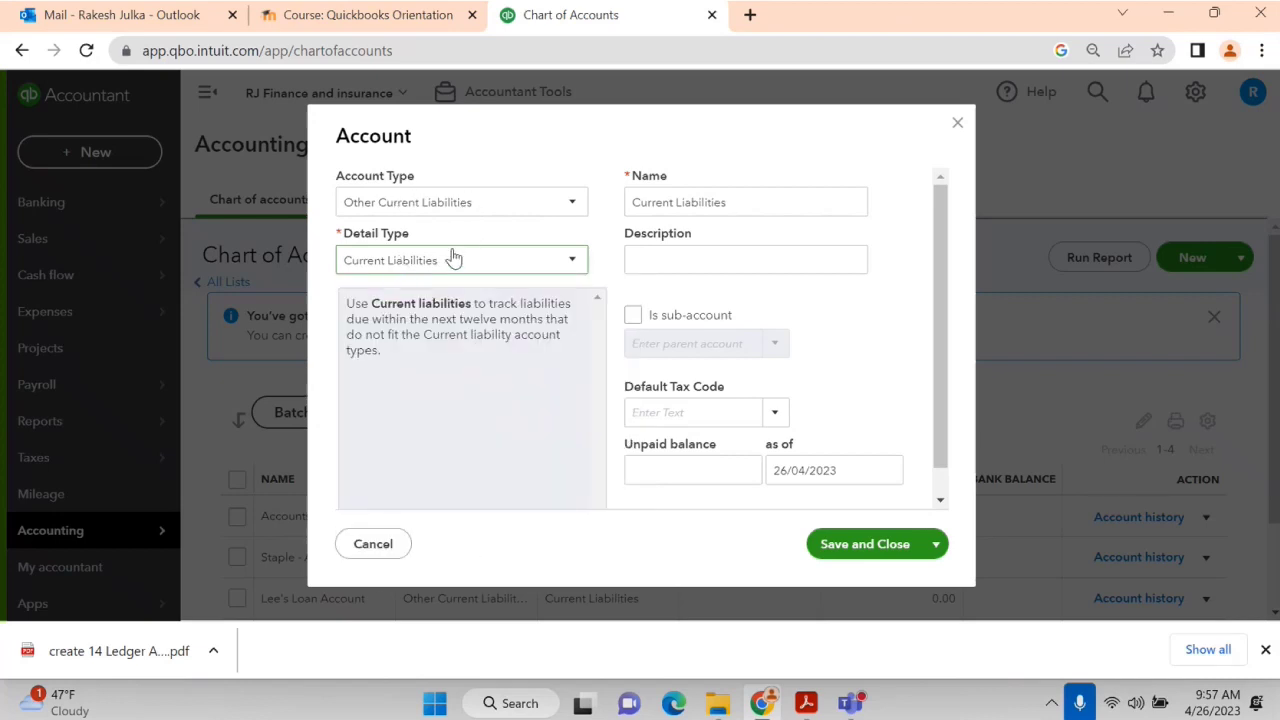
left_click(507, 202)
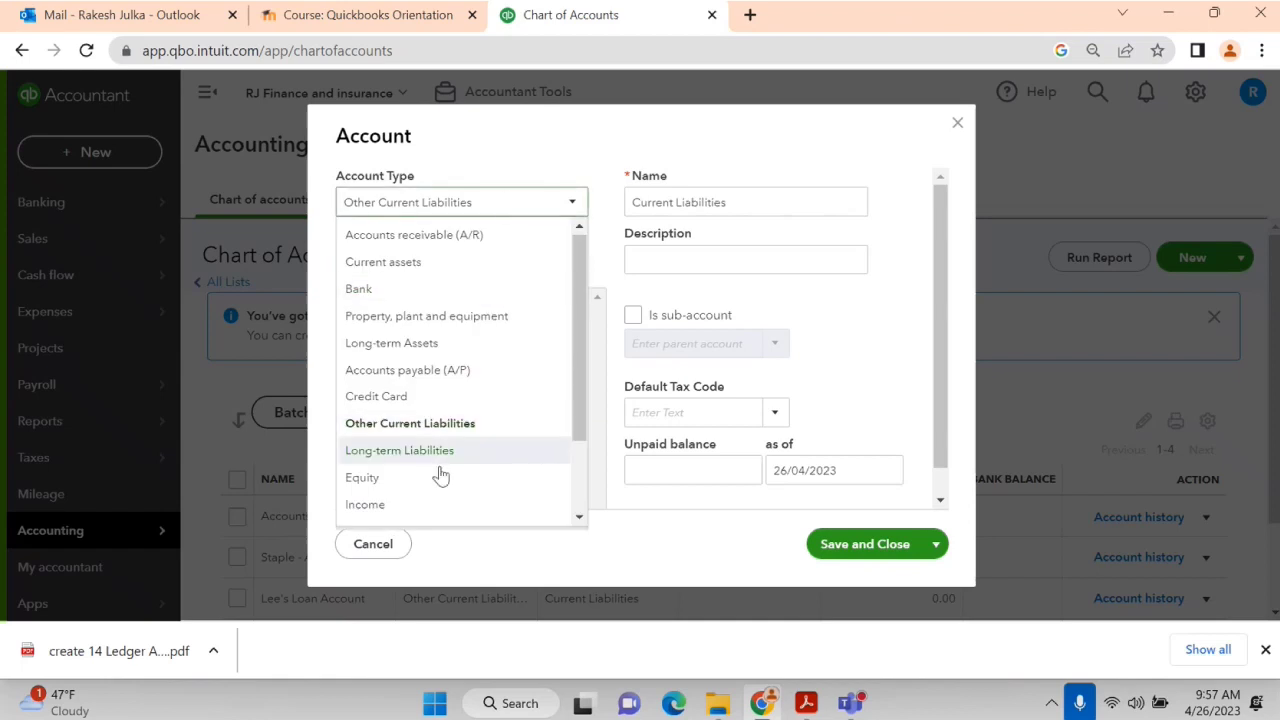
scroll(428, 355, "down", 2)
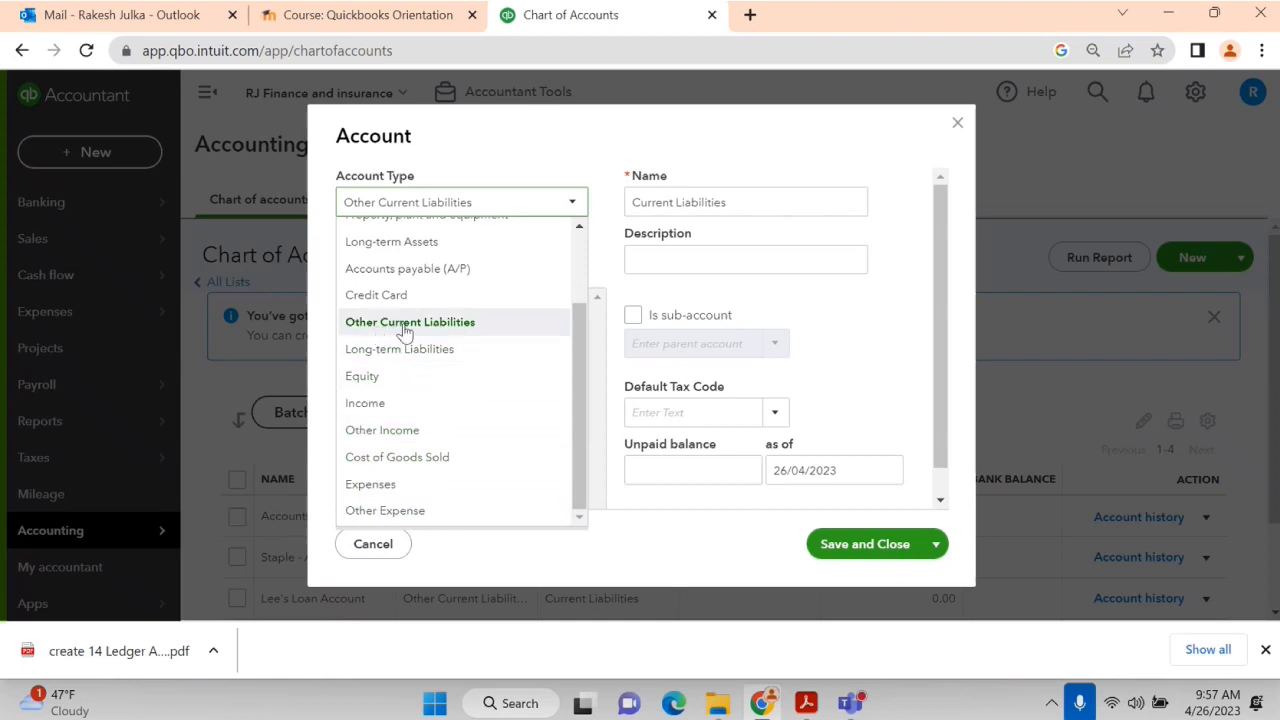
scroll(392, 303, "up", 2)
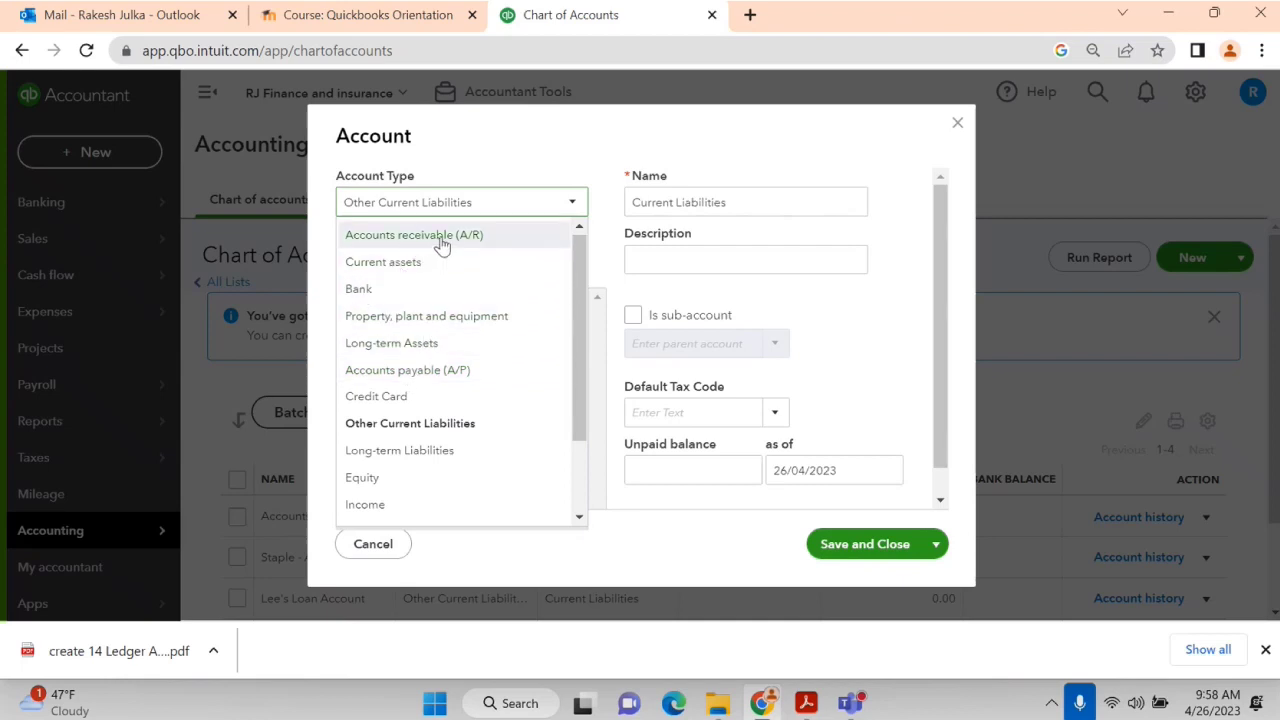
left_click(418, 430)
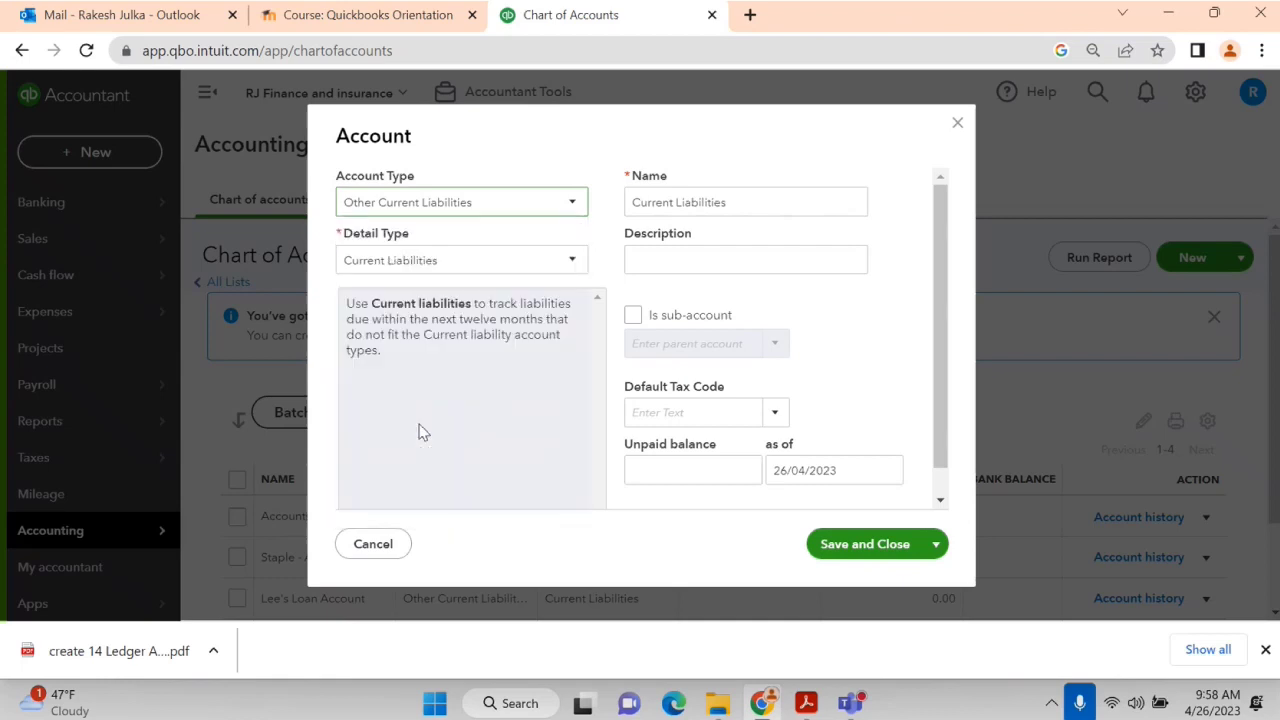
left_click(452, 262)
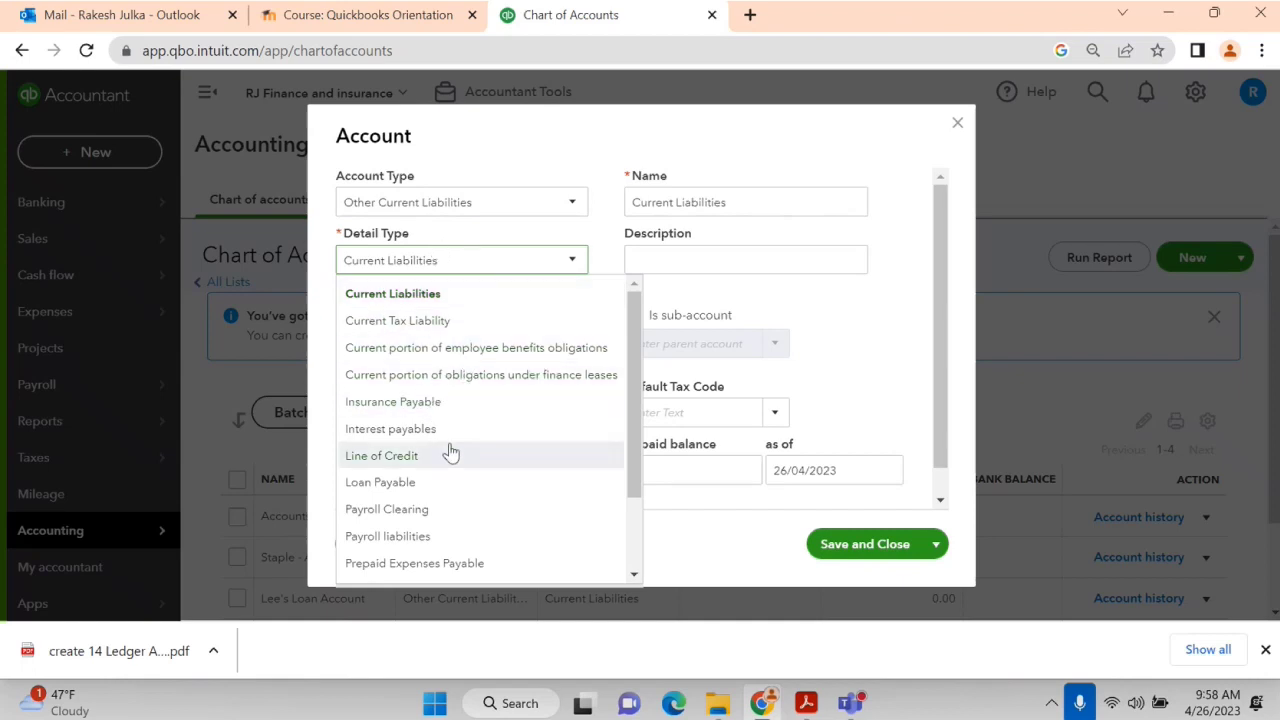
scroll(432, 458, "down", 2)
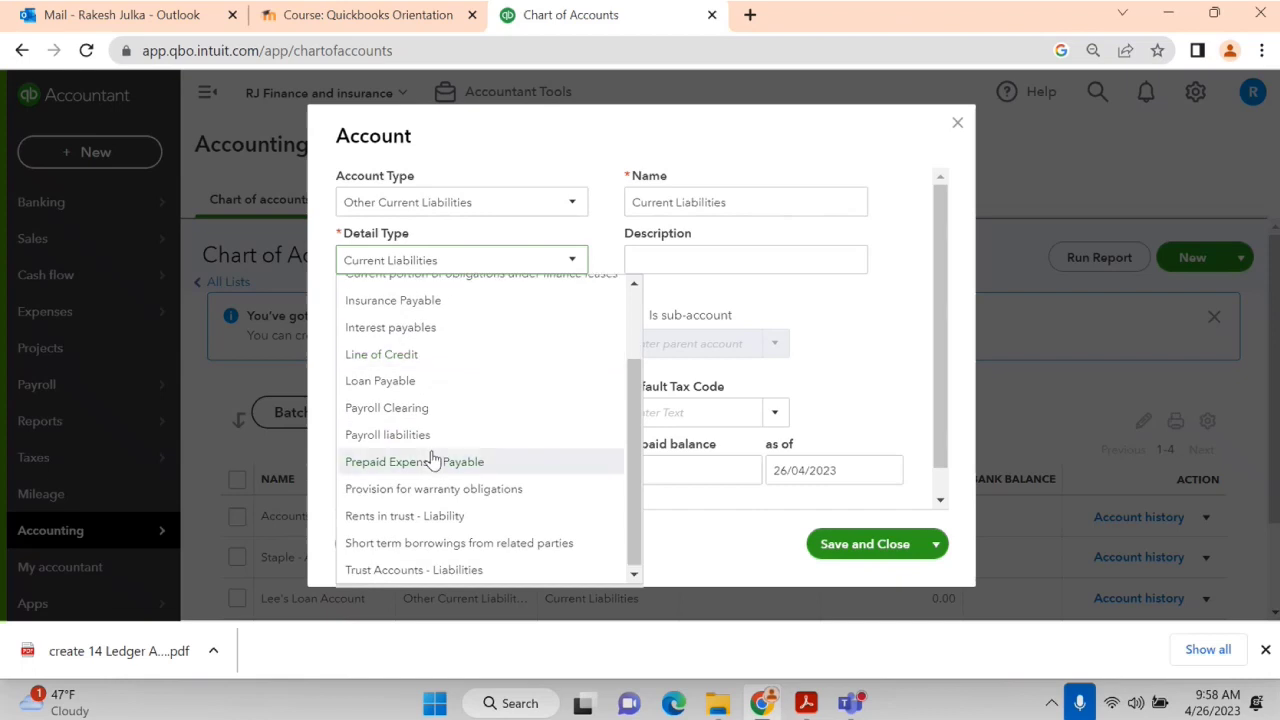
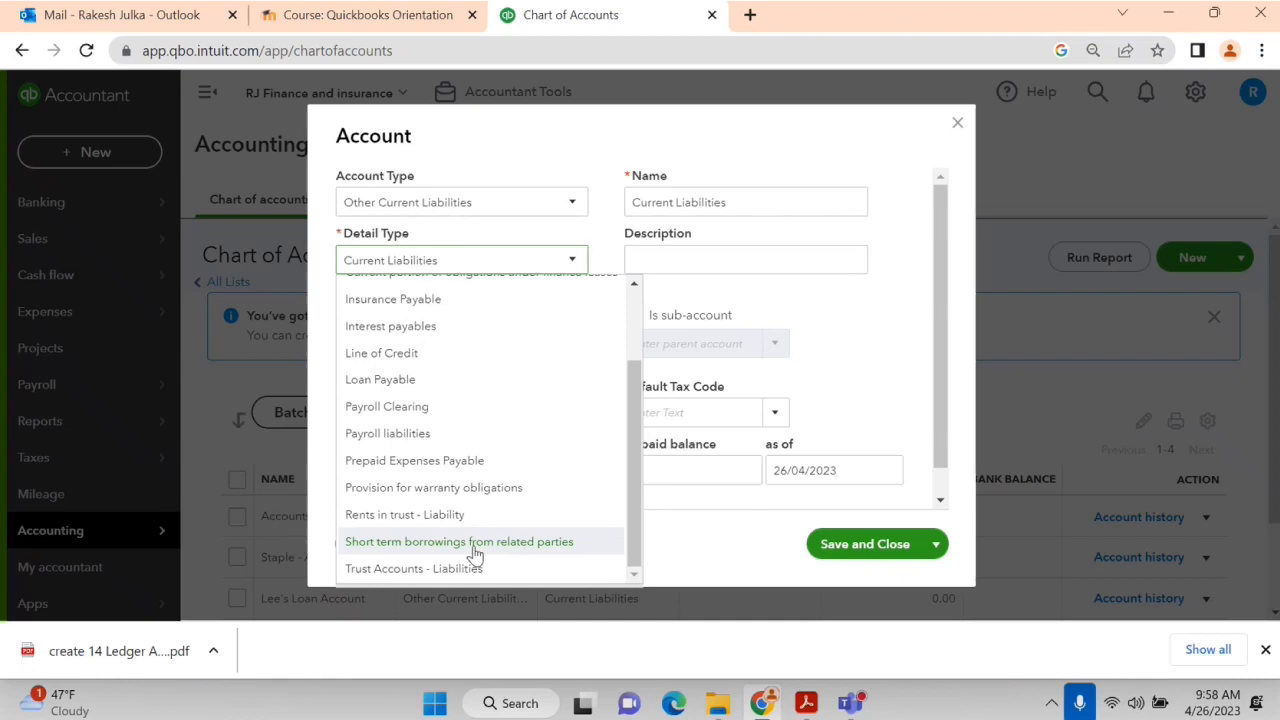
scroll(477, 478, "up", 3)
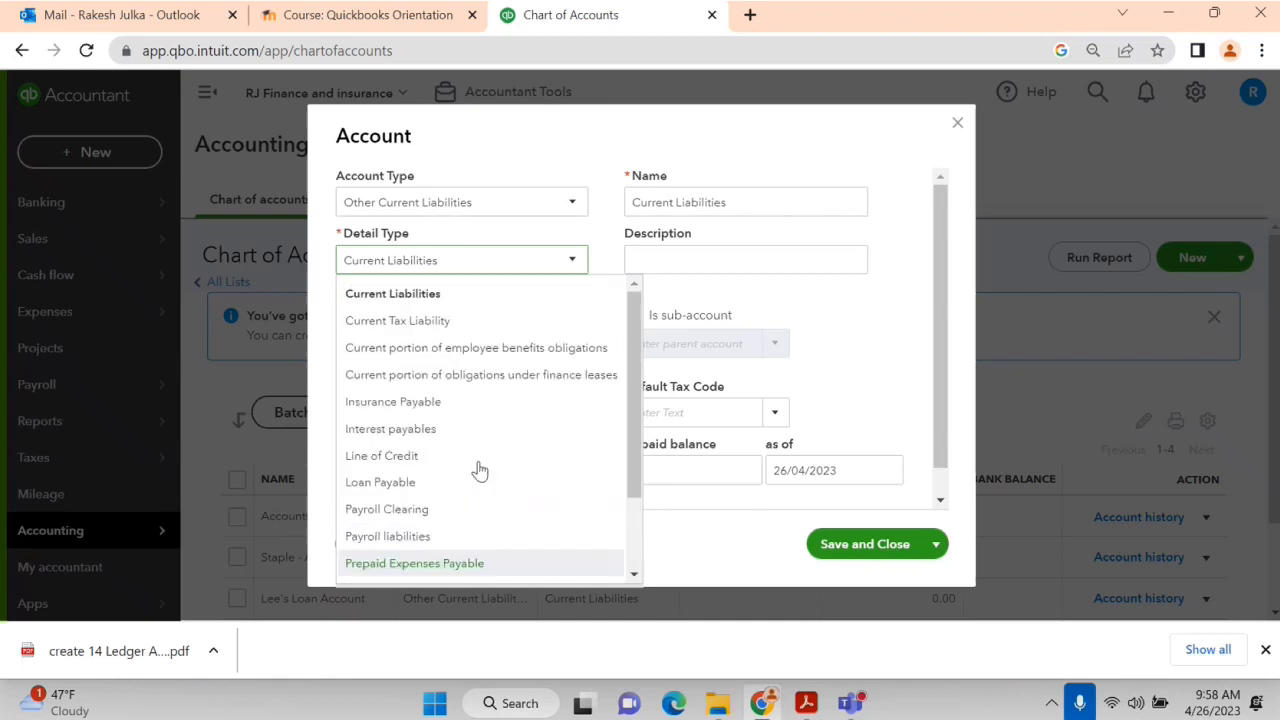
left_click(412, 295)
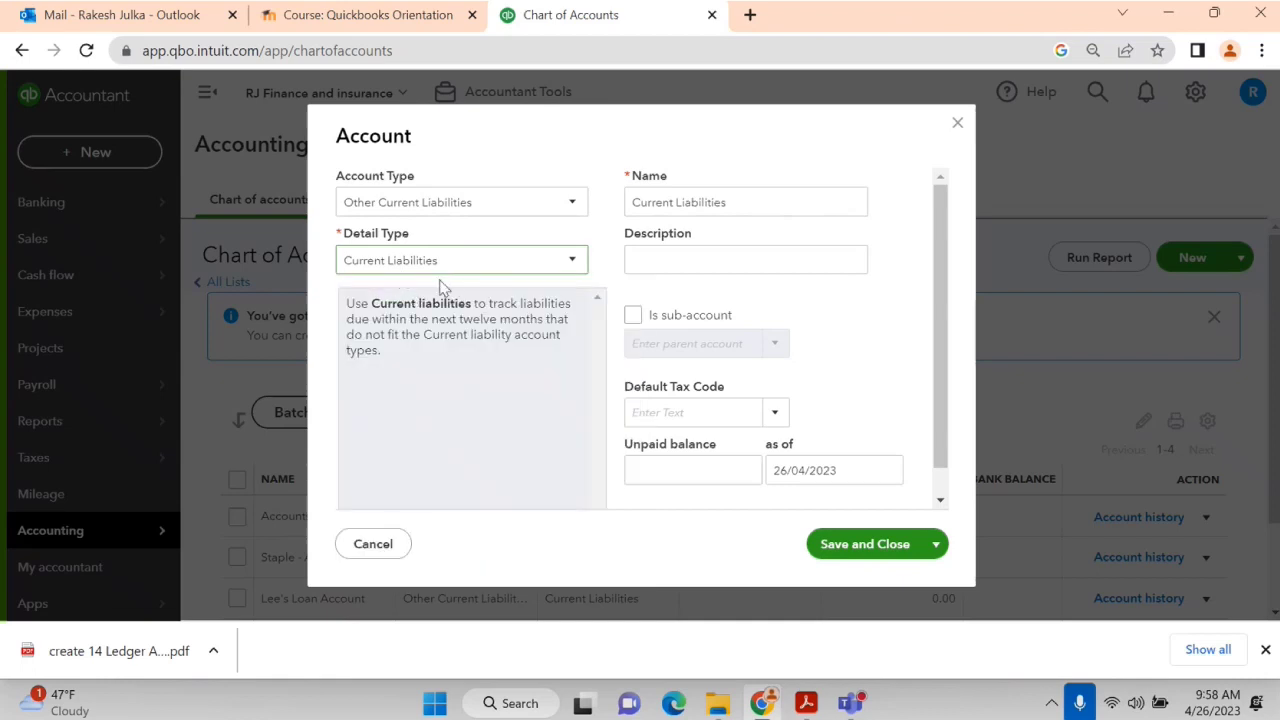
Replace the new account's name with the lender's name and "Loan A/c", checking it against transaction 10 in the PDF.
triple_click(755, 205)
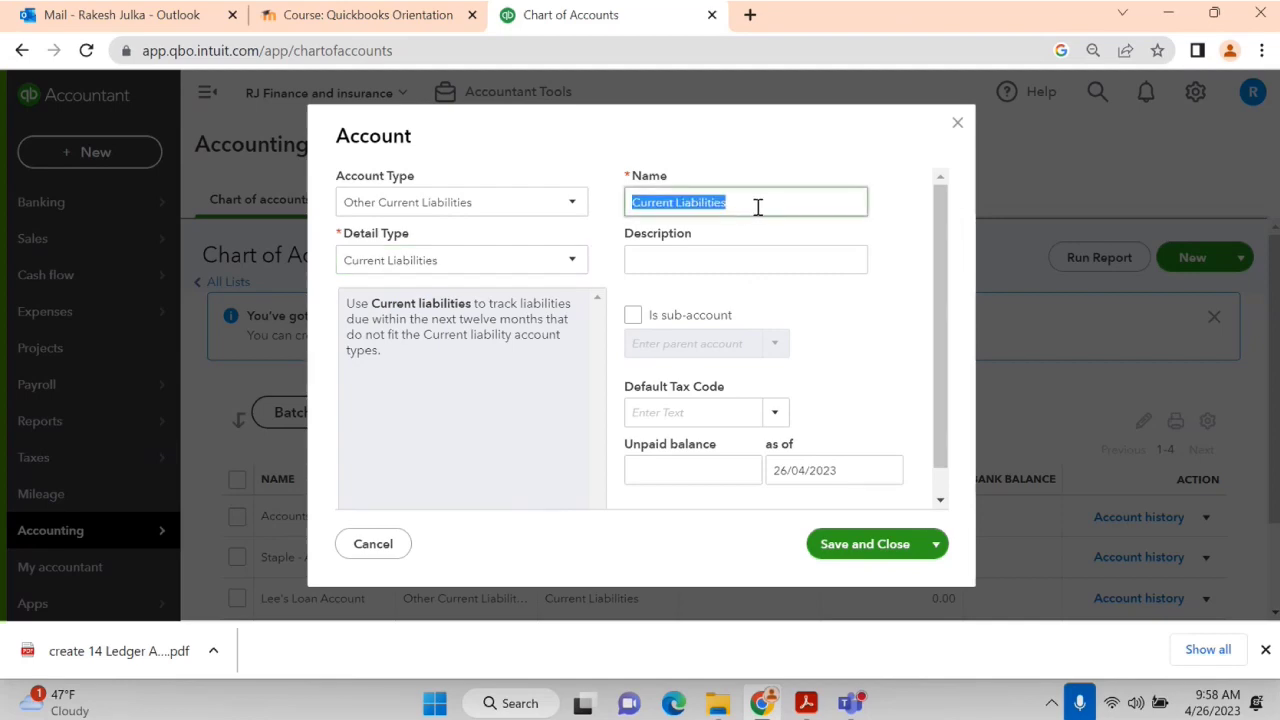
key("alt+Tab")
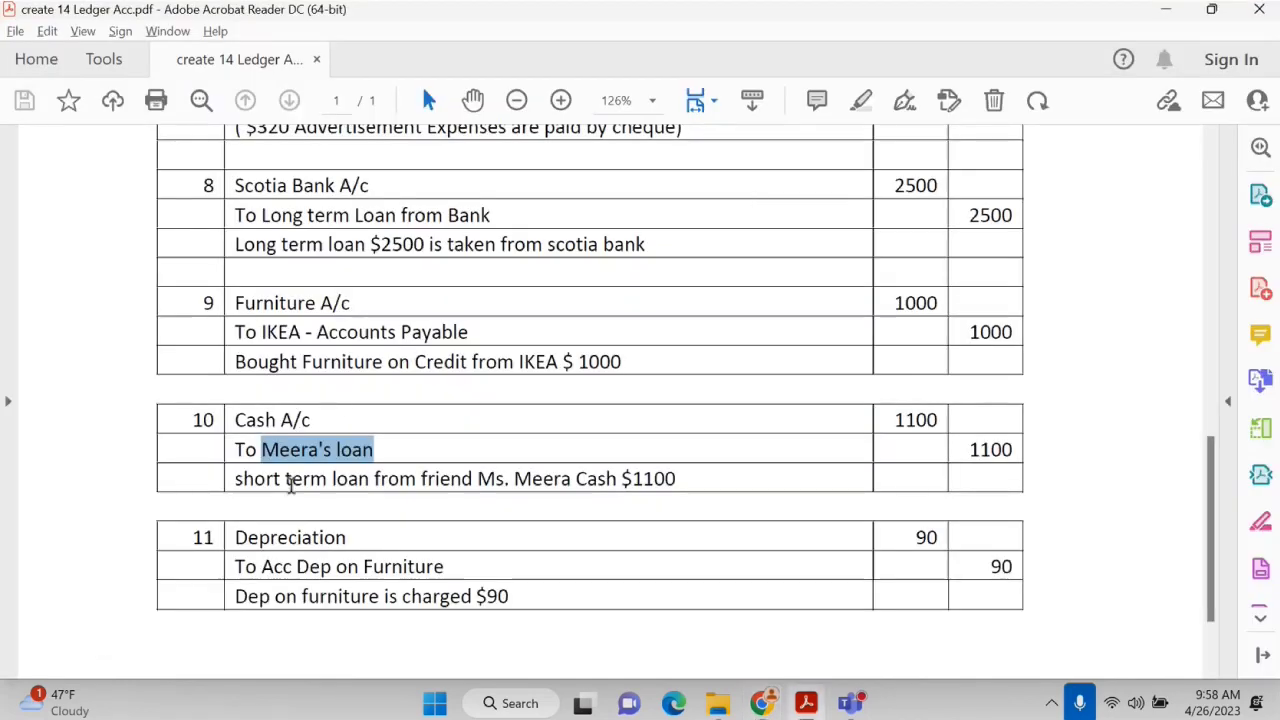
key("alt+Tab")
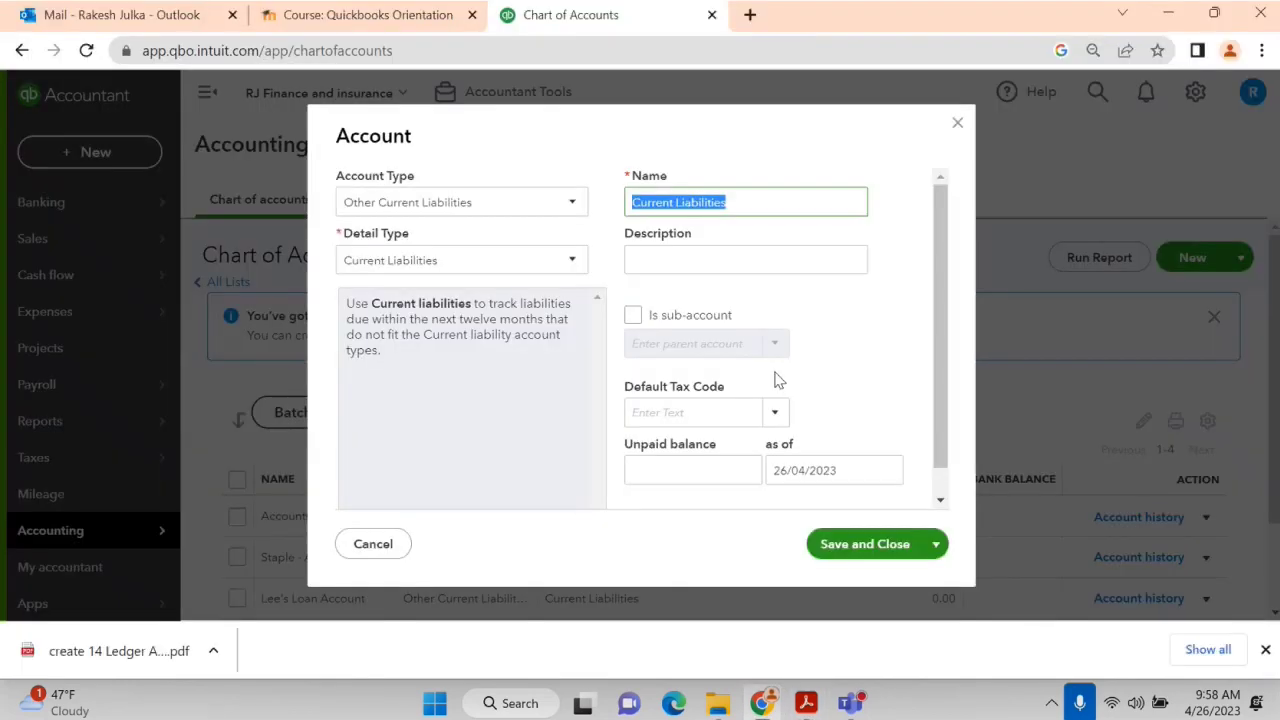
type("Meera's Loan A/c")
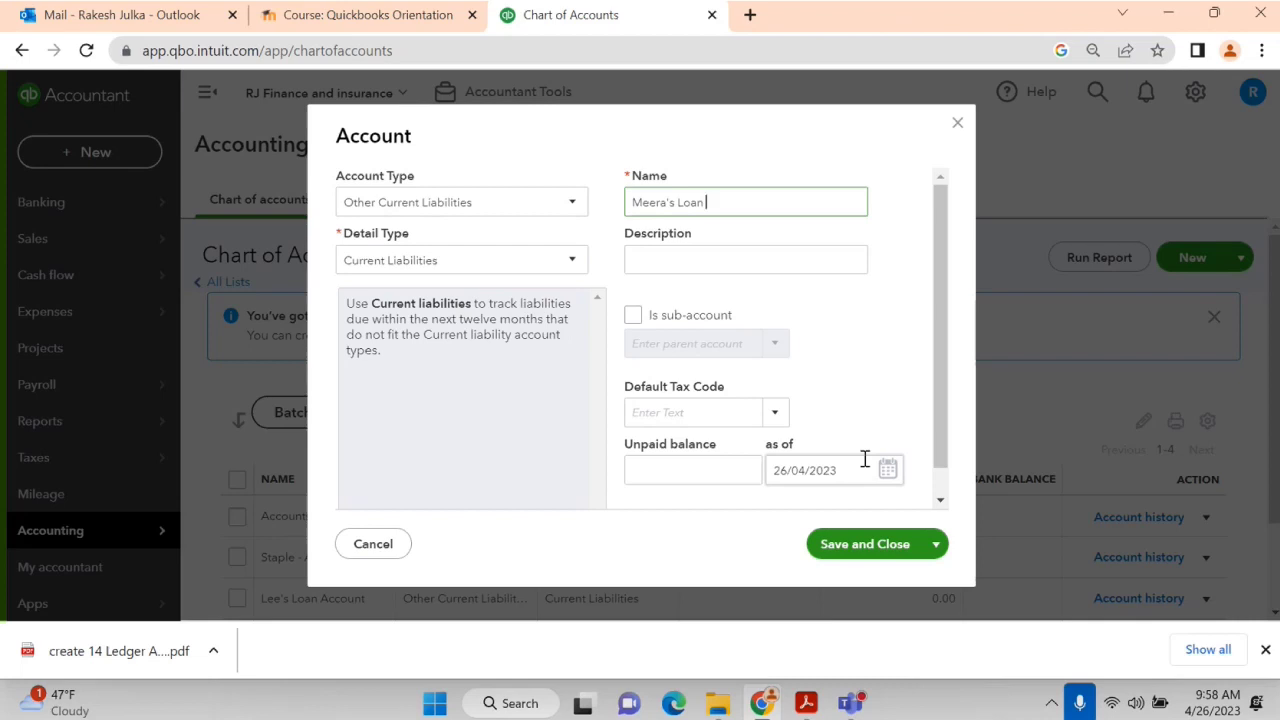
Try to save the new Other Current Liabilities loan account, and close the account form.
left_click(848, 556)
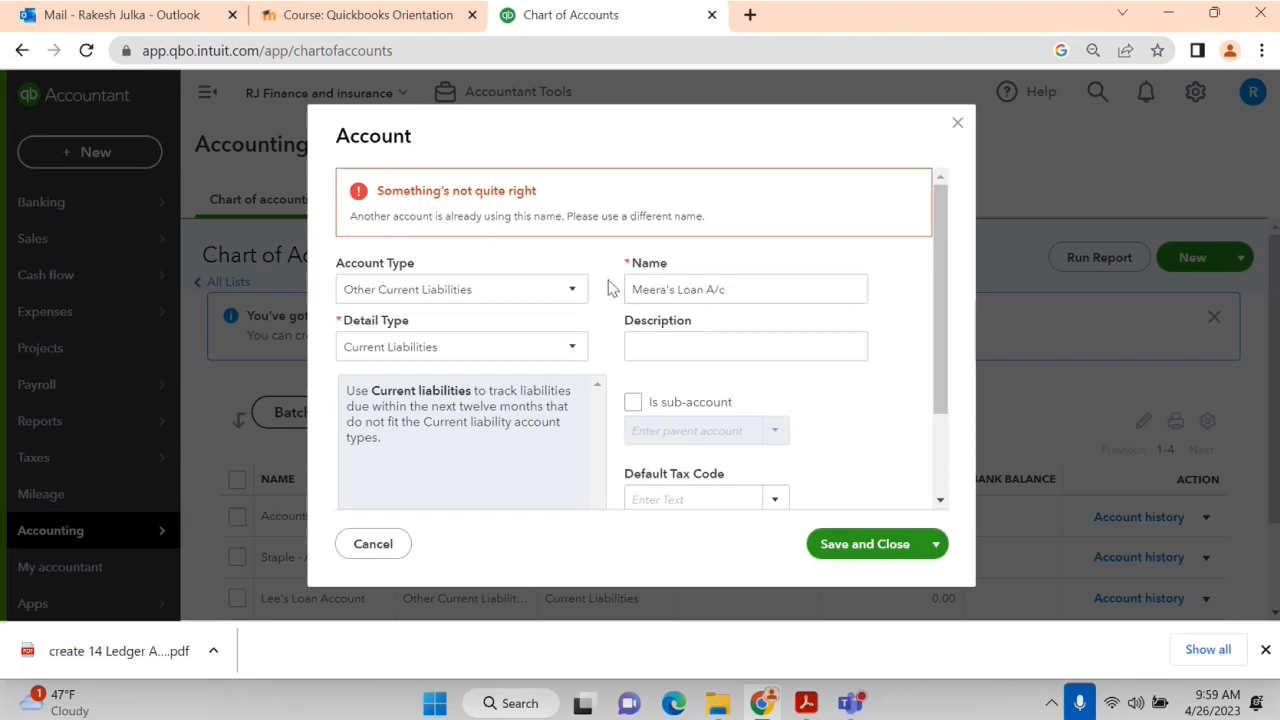
left_click(957, 122)
Find the friend's existing loan account in the chart of accounts, review its settings in the edit form and save it.
left_click_drag(543, 414, 414, 411)
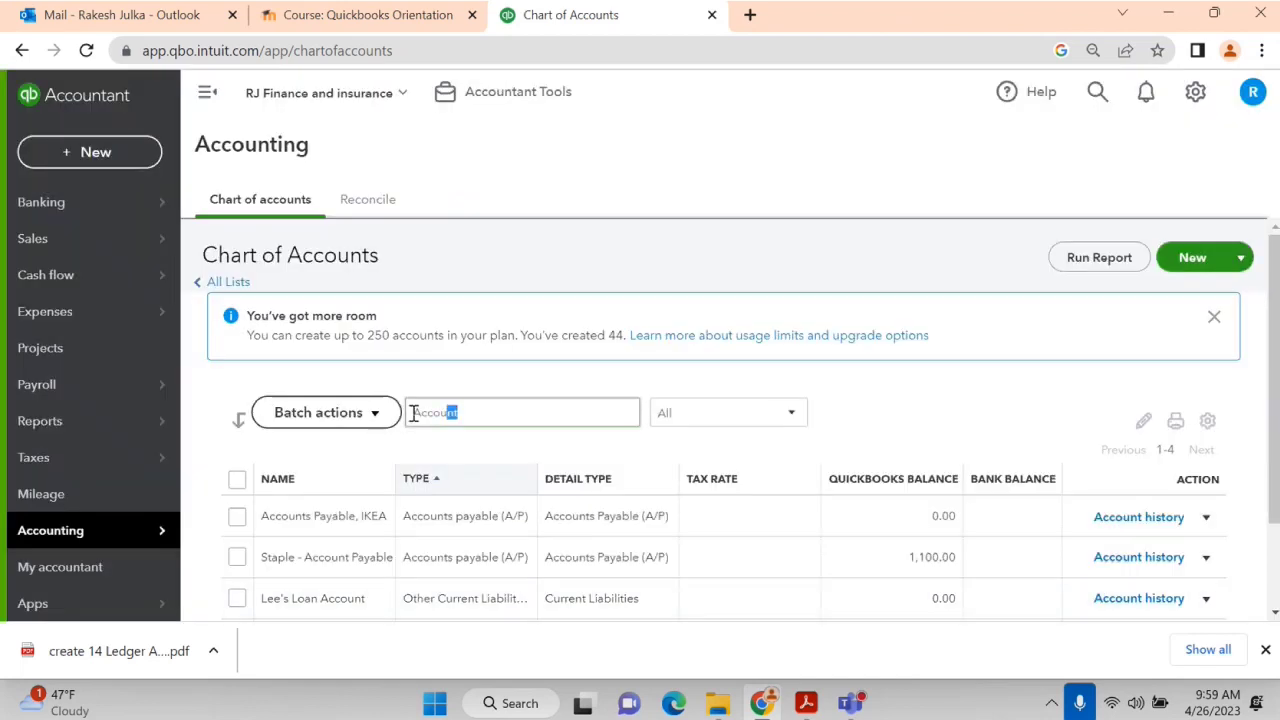
type("Meera")
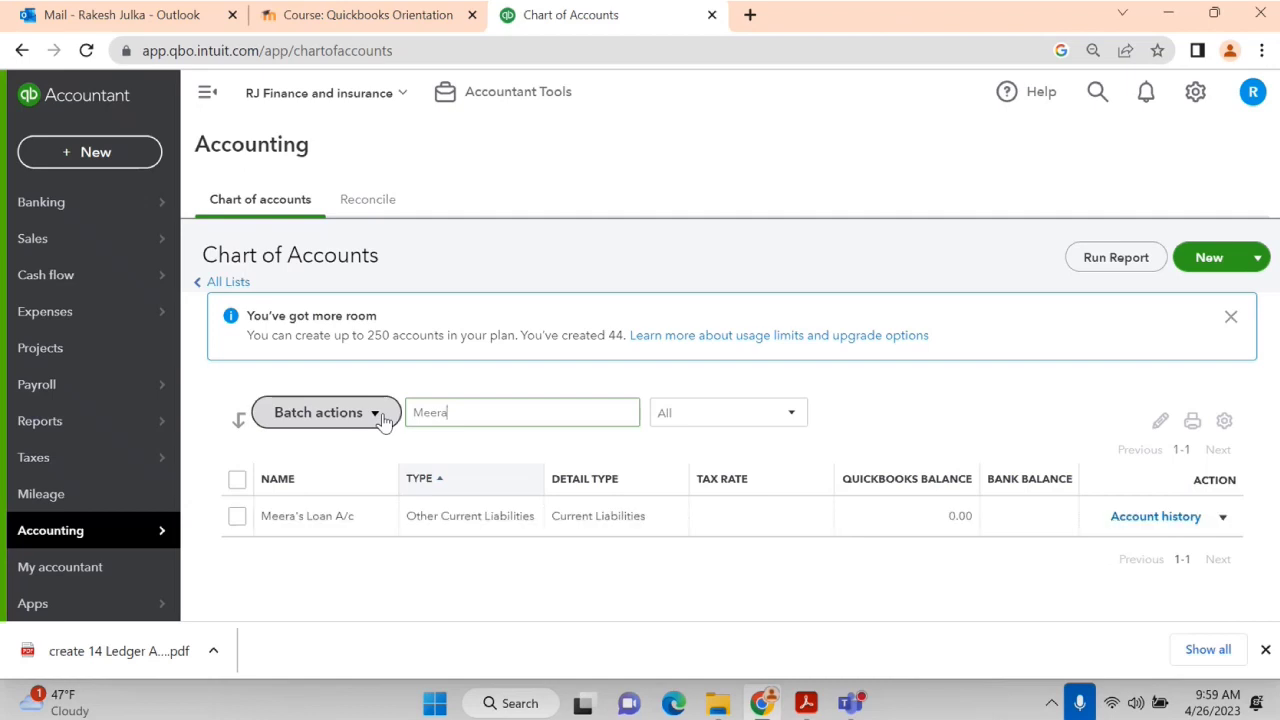
left_click(1222, 518)
left_click(1130, 541)
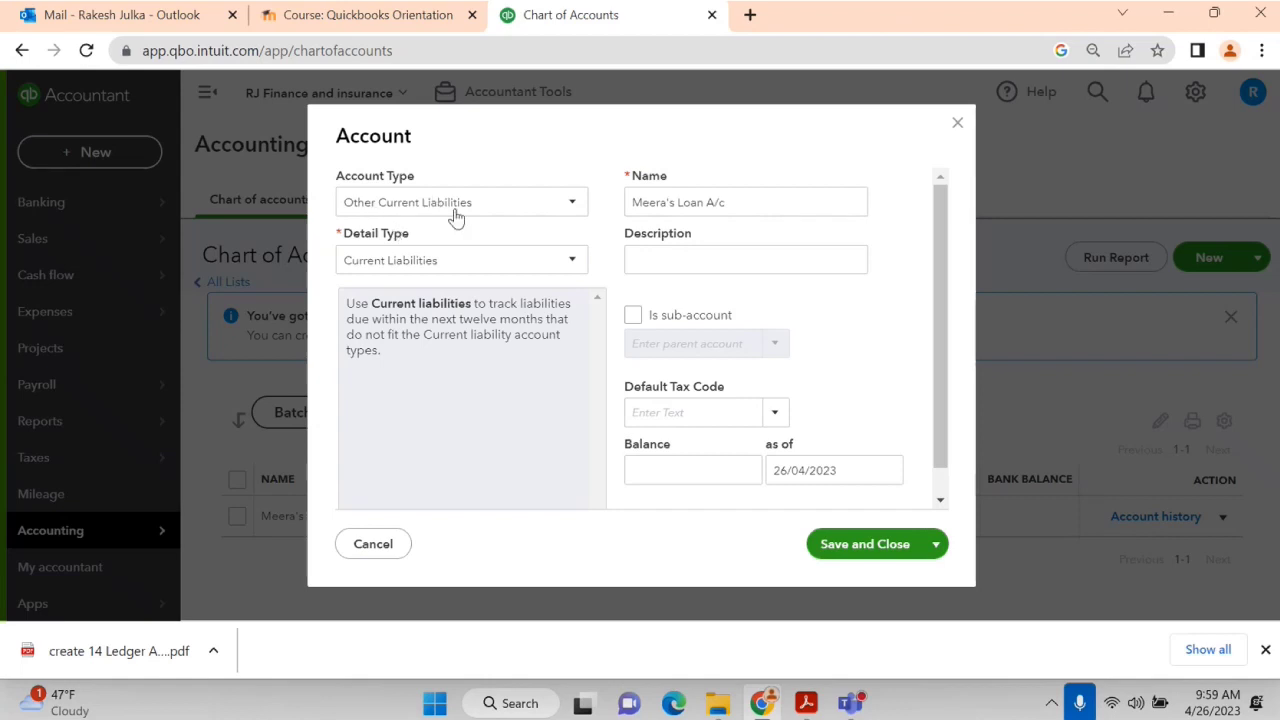
left_click(854, 543)
Switch to the ledger PDF in Acrobat Reader, check journal entry 11 on depreciation, and return to QuickBooks.
key("alt+Tab")
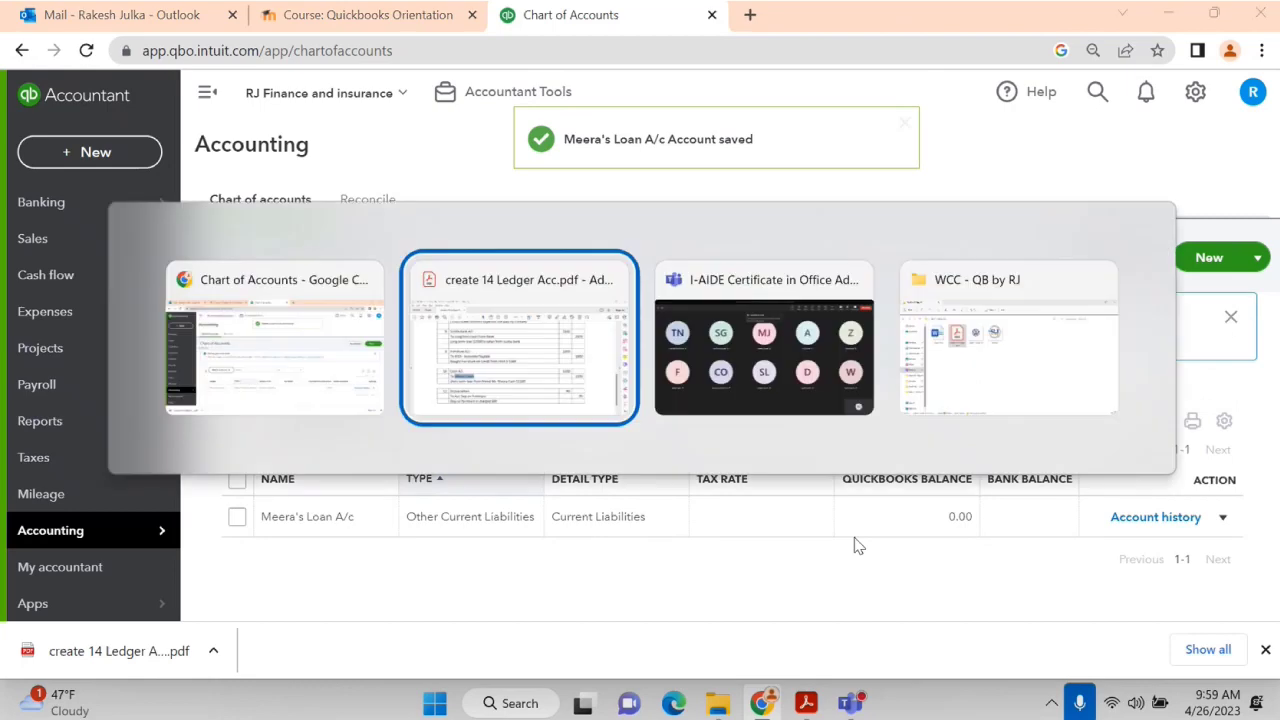
scroll(336, 548, "down", 1)
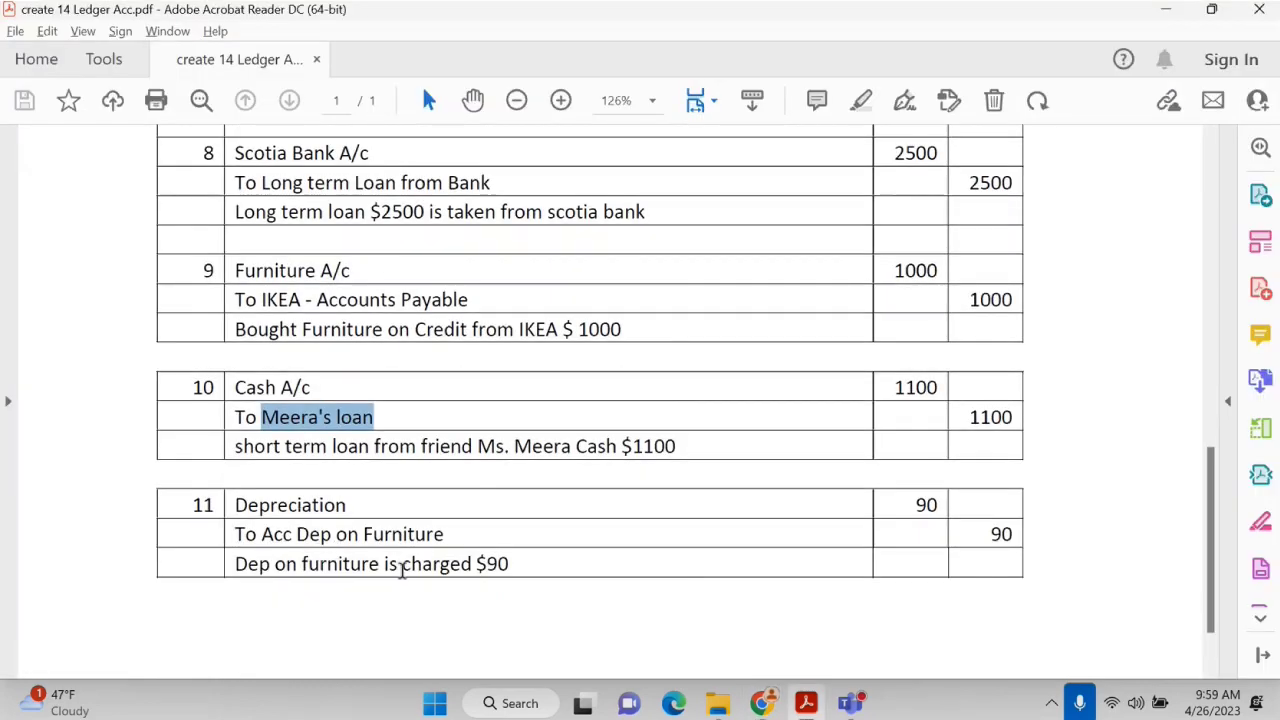
key("alt+Tab")
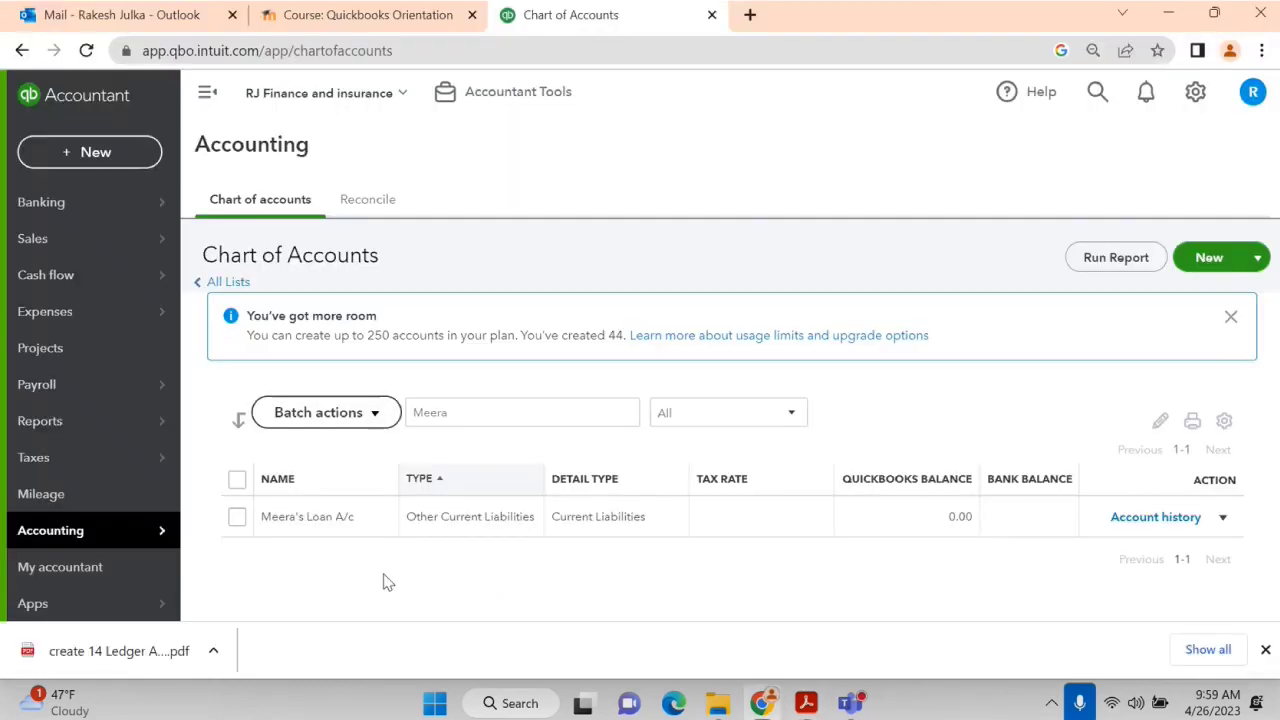
Create an account named Depreciation with account type Other Expense and detail type Depreciation.
left_click(1210, 258)
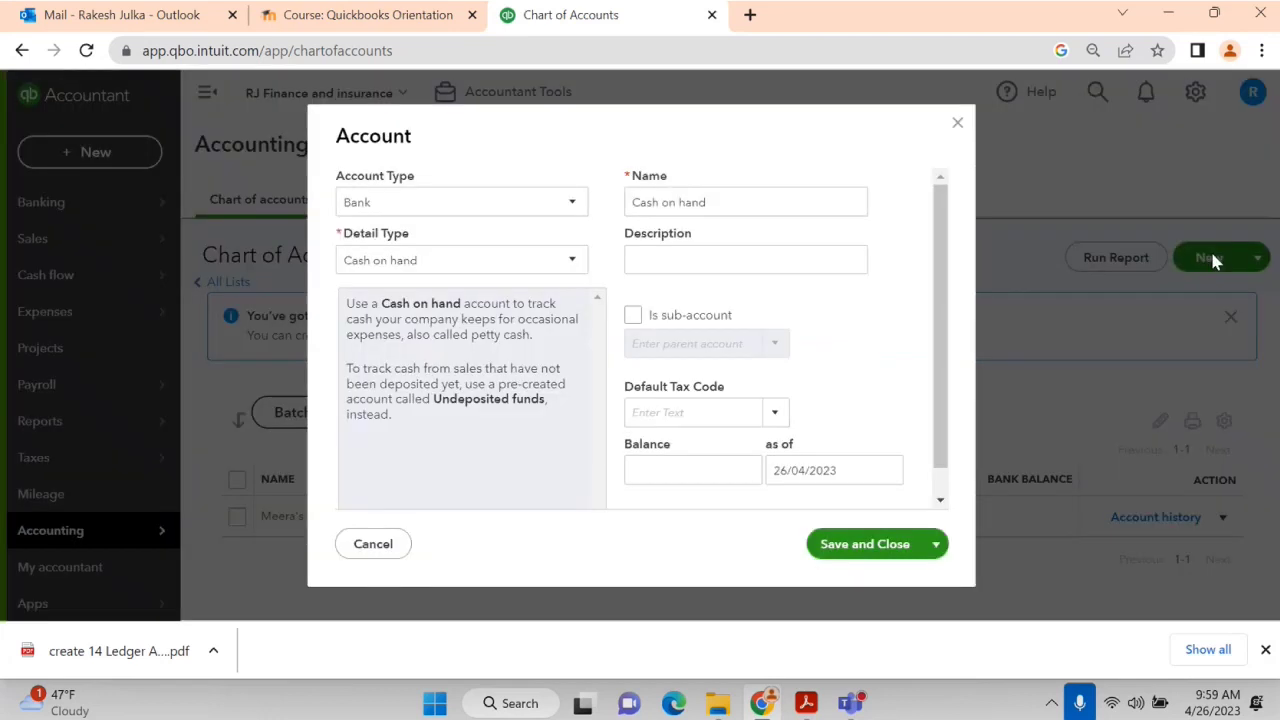
left_click(476, 204)
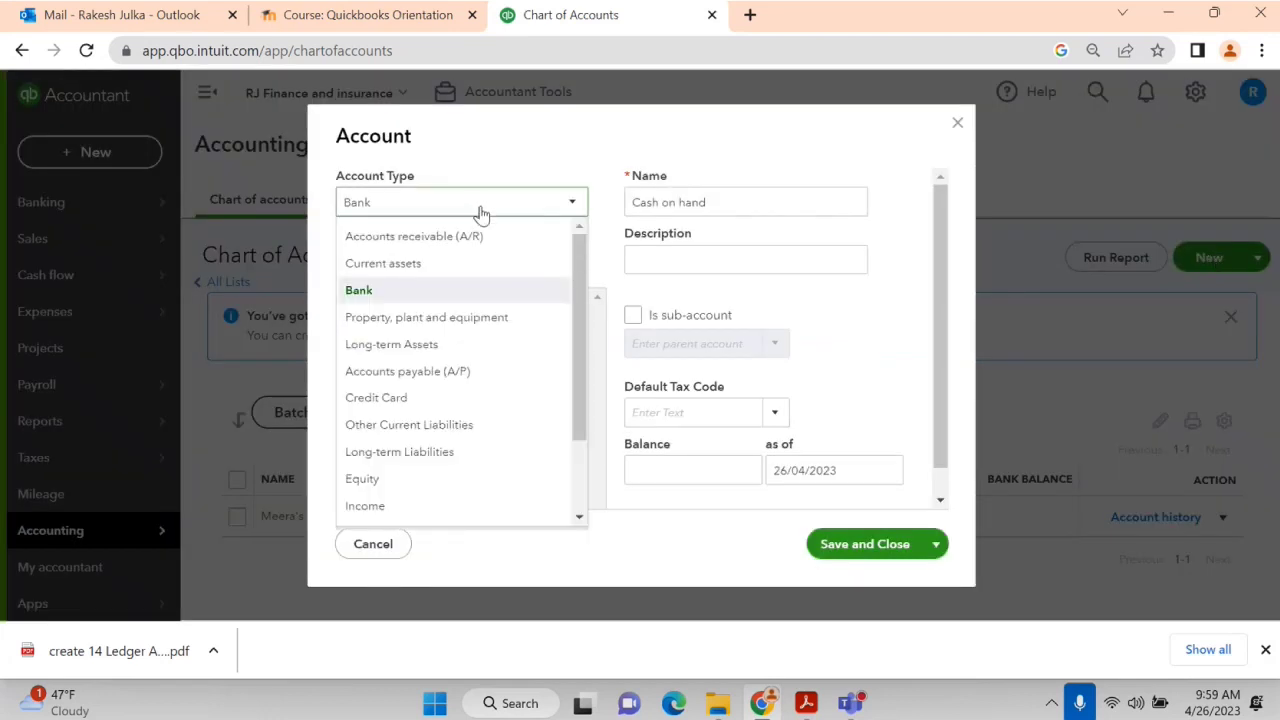
scroll(404, 400, "down", 2)
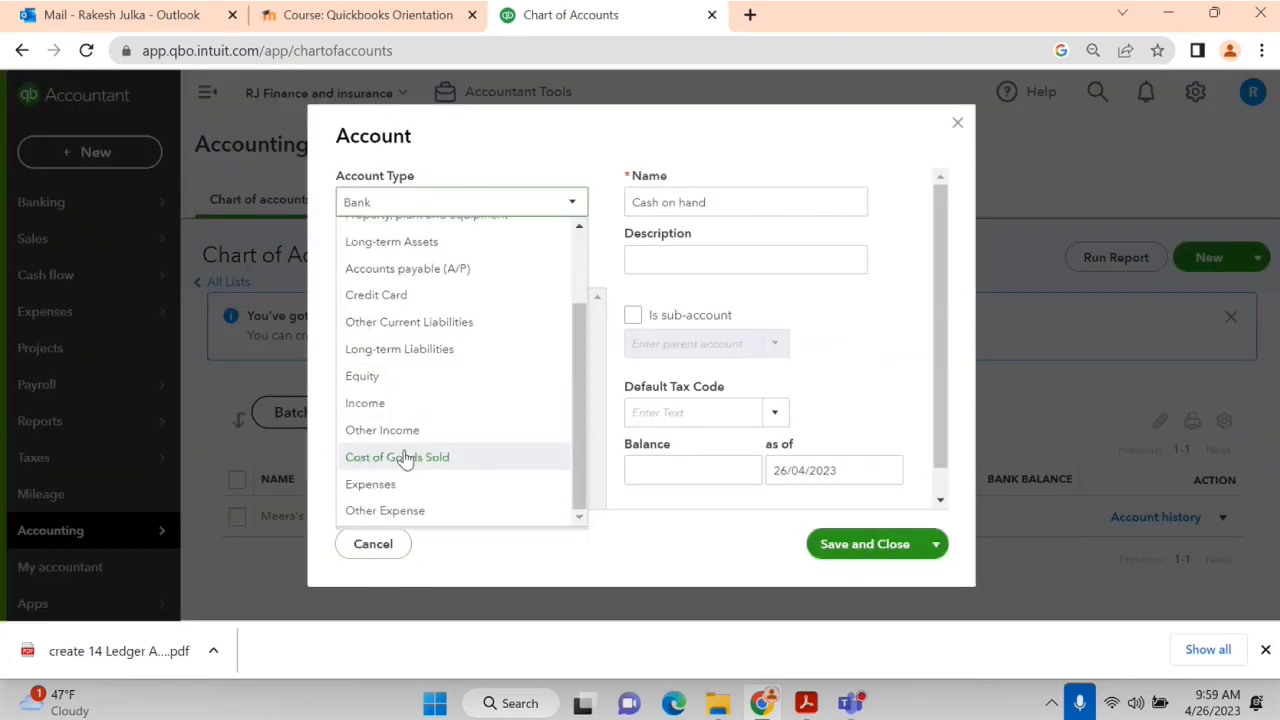
left_click(400, 516)
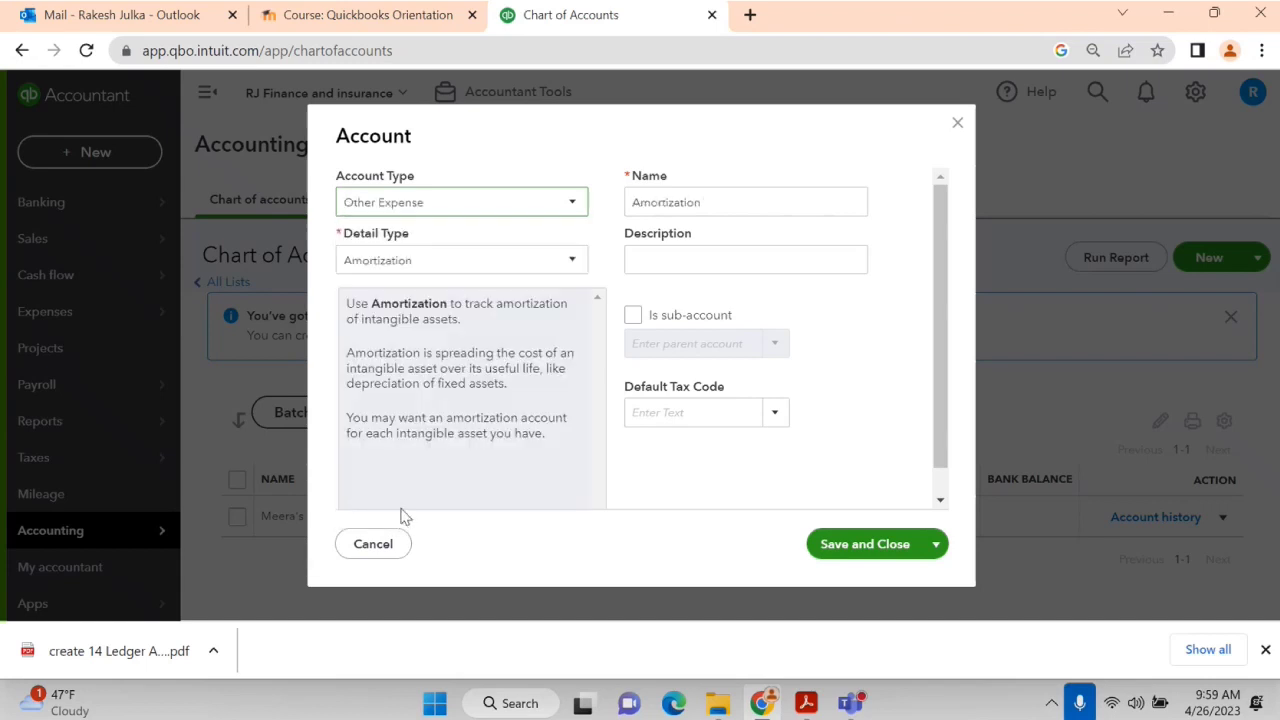
left_click(414, 266)
left_click(413, 321)
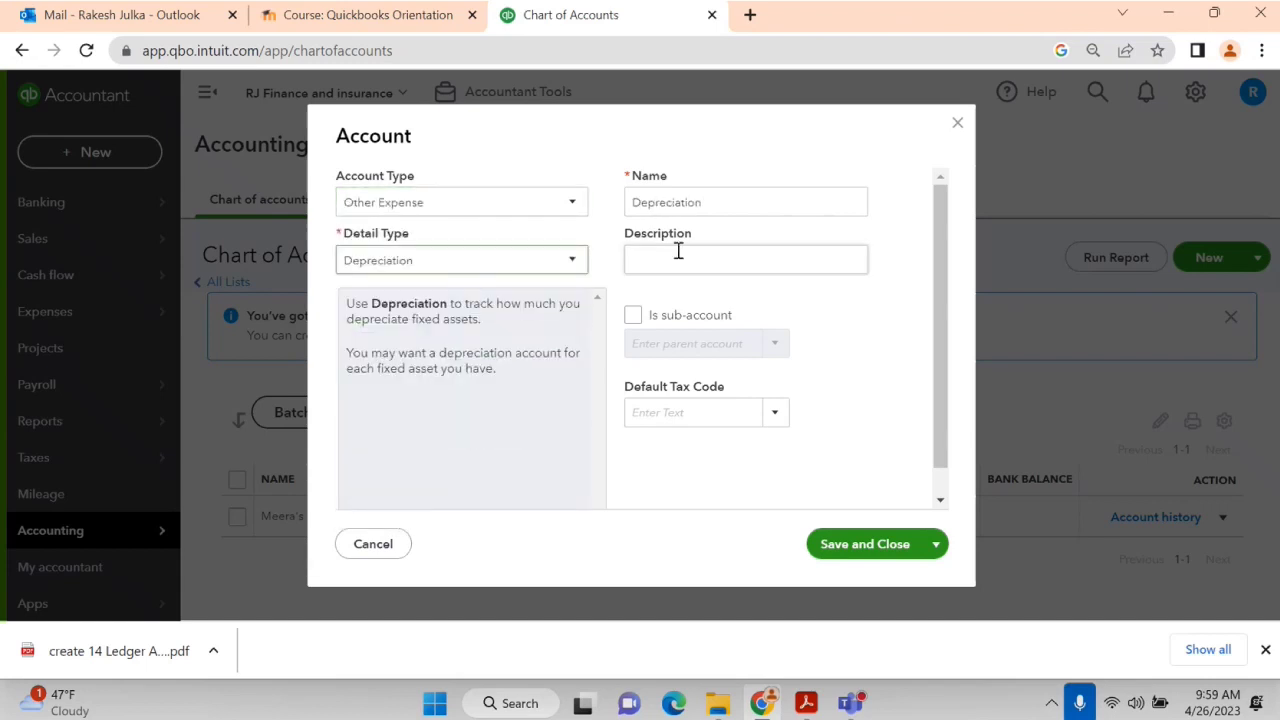
double_click(727, 206)
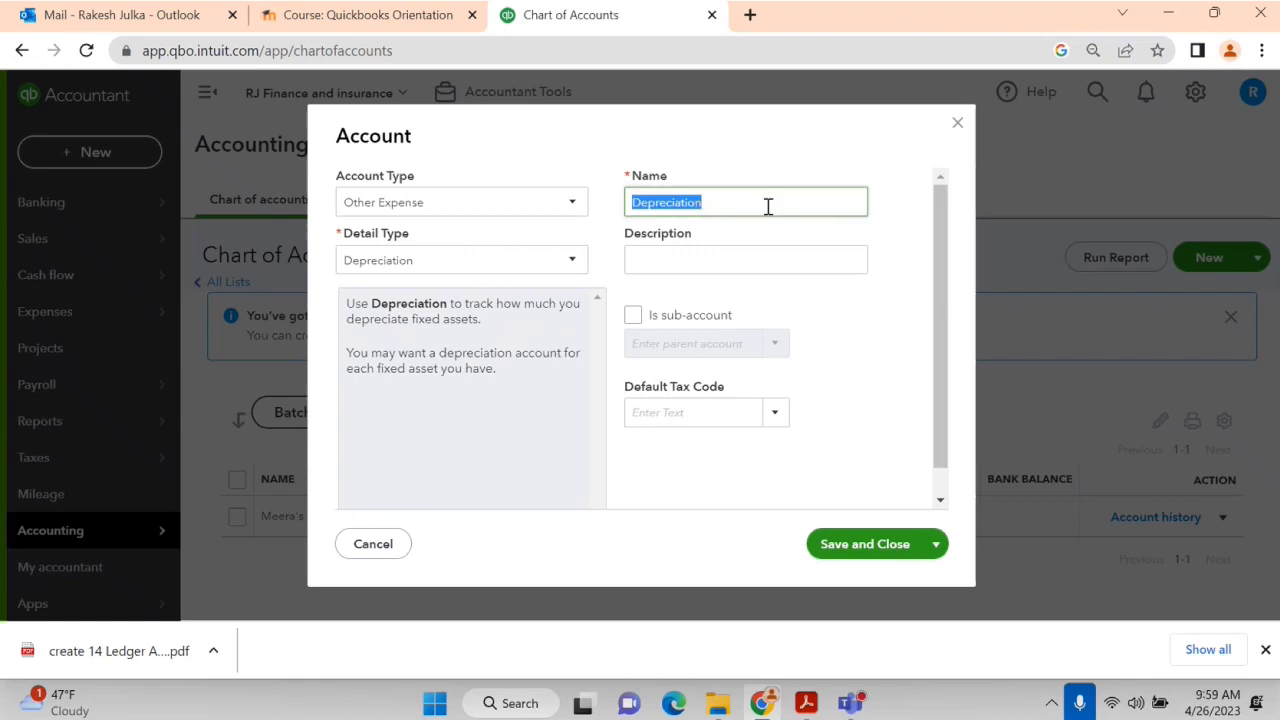
left_click(845, 555)
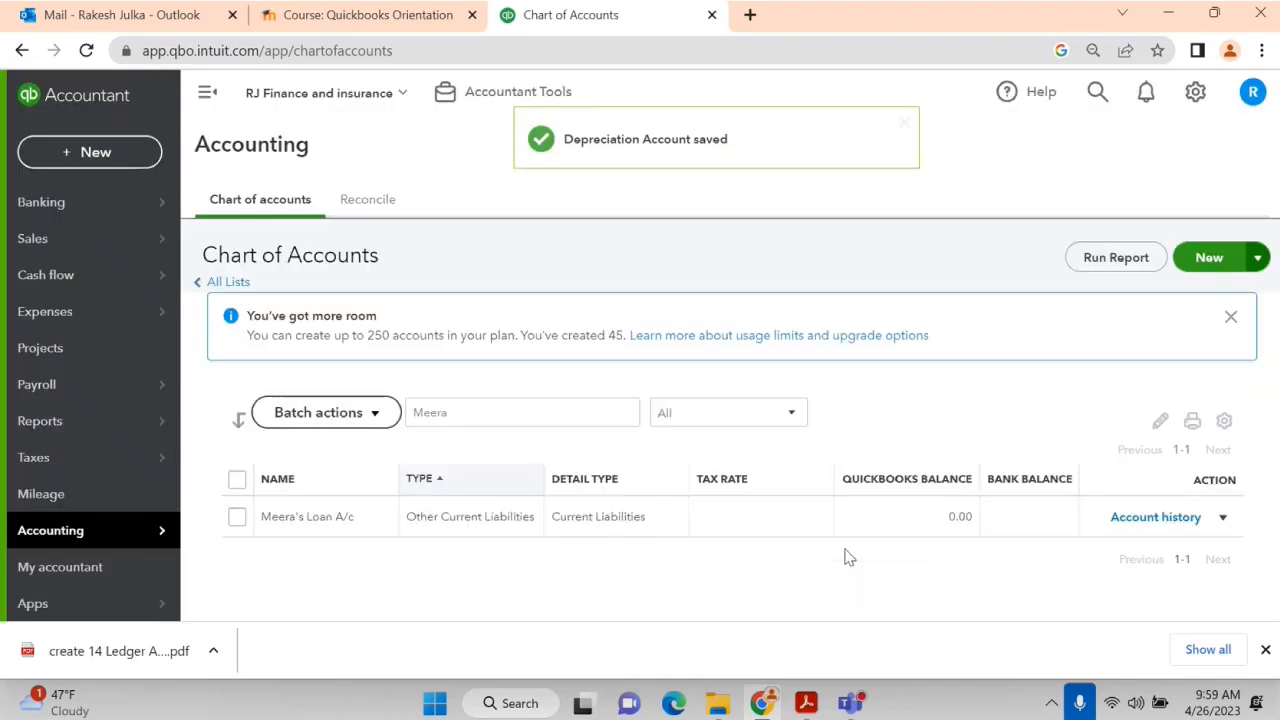
Filter the chart of accounts by "depre" and widen the Name column to show the full account names.
double_click(543, 422)
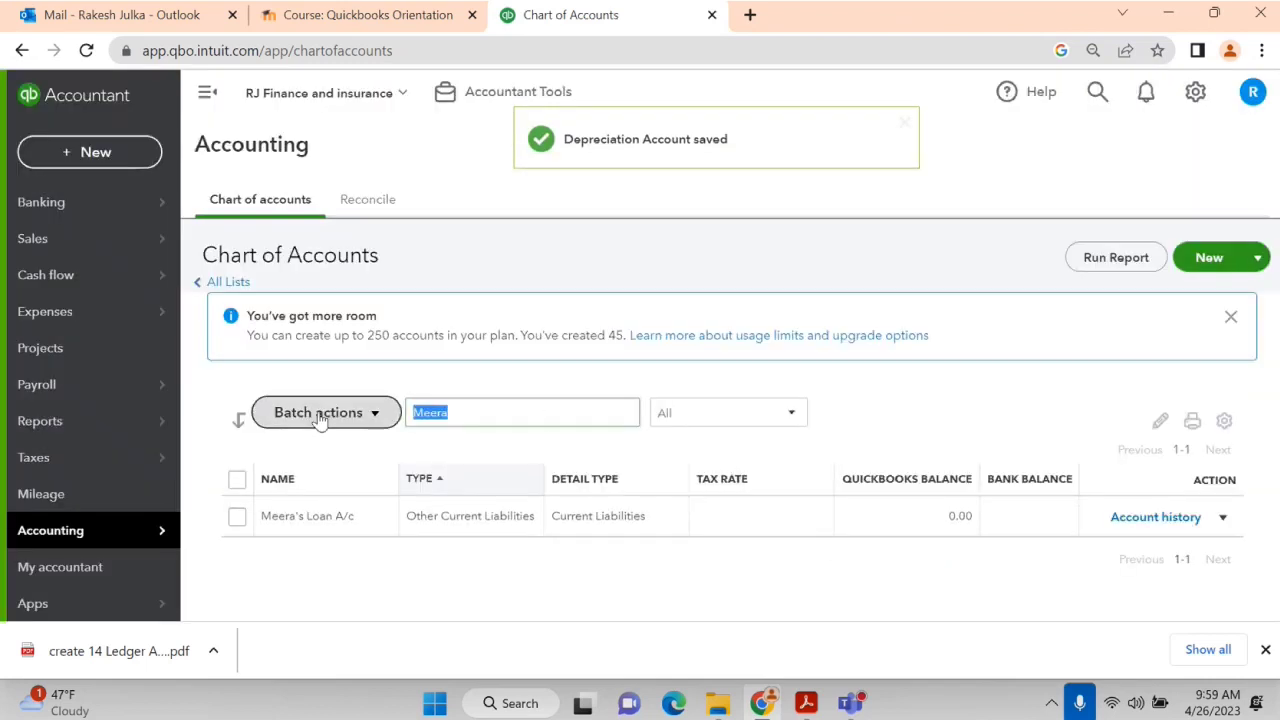
type("depre")
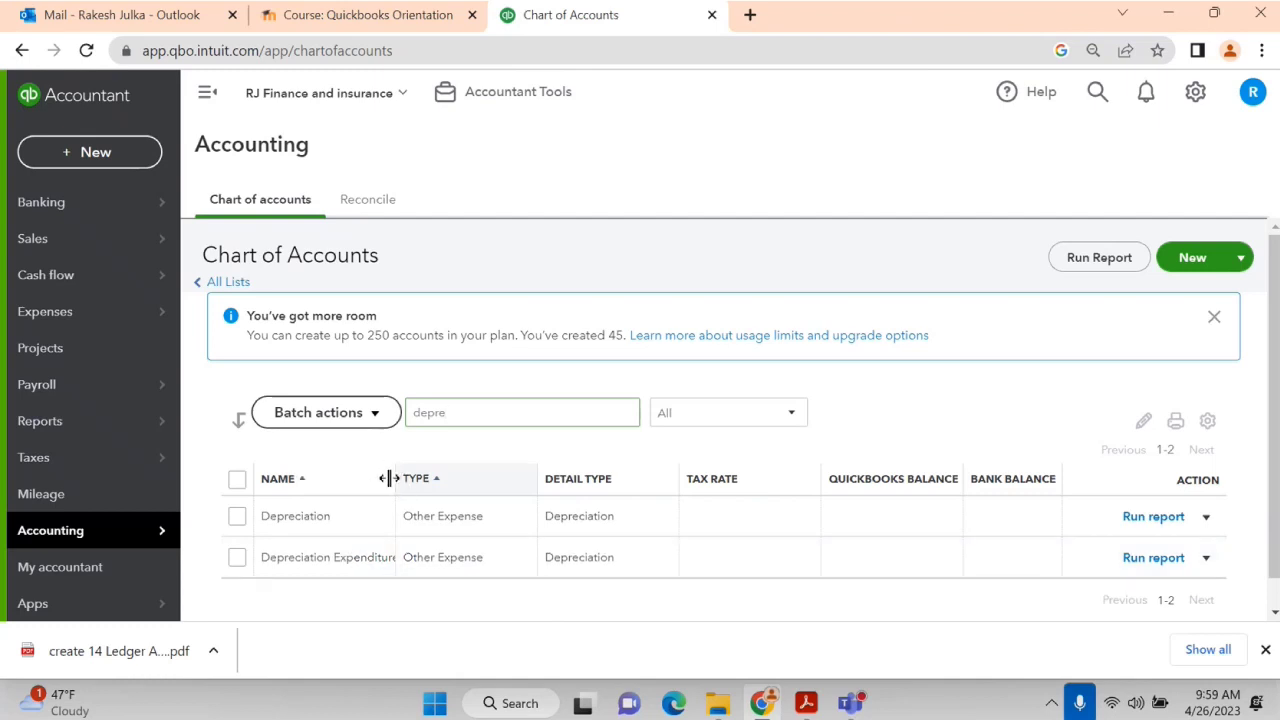
left_click_drag(389, 477, 463, 486)
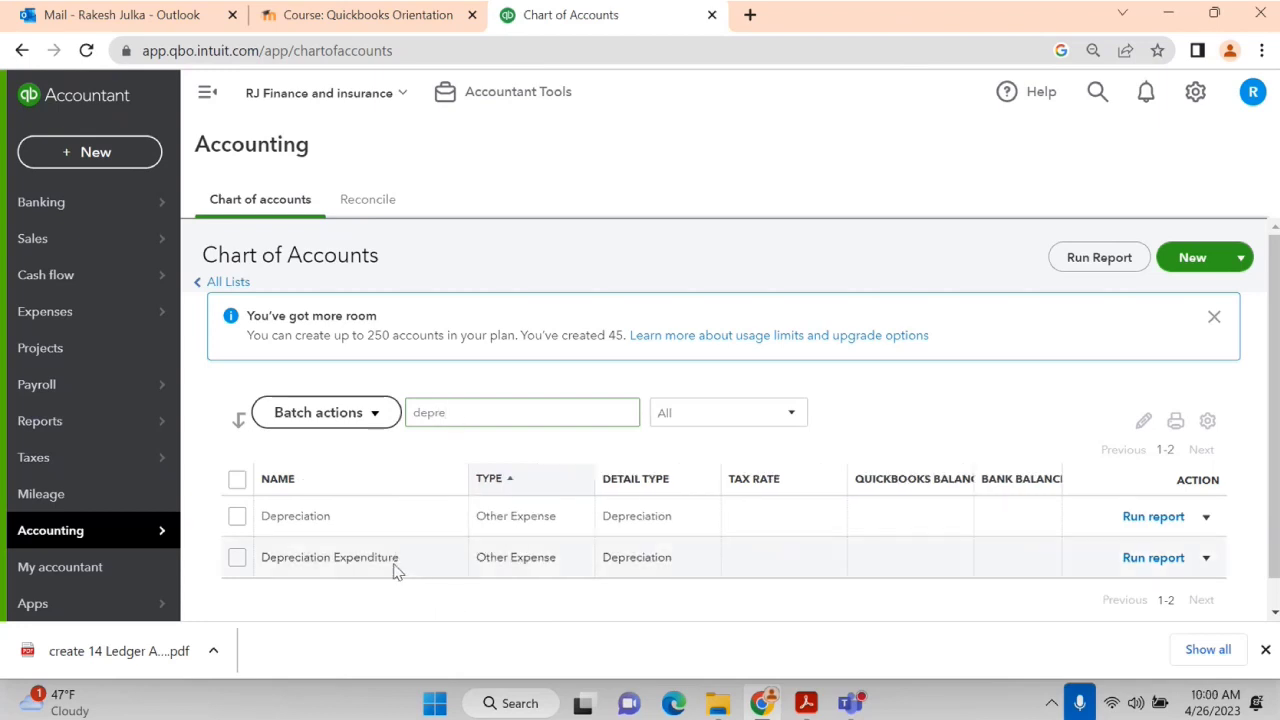
Rename the Depreciation account to the copied name Depreciation Expenditure and agree to merge the two accounts.
left_click_drag(400, 563, 268, 561)
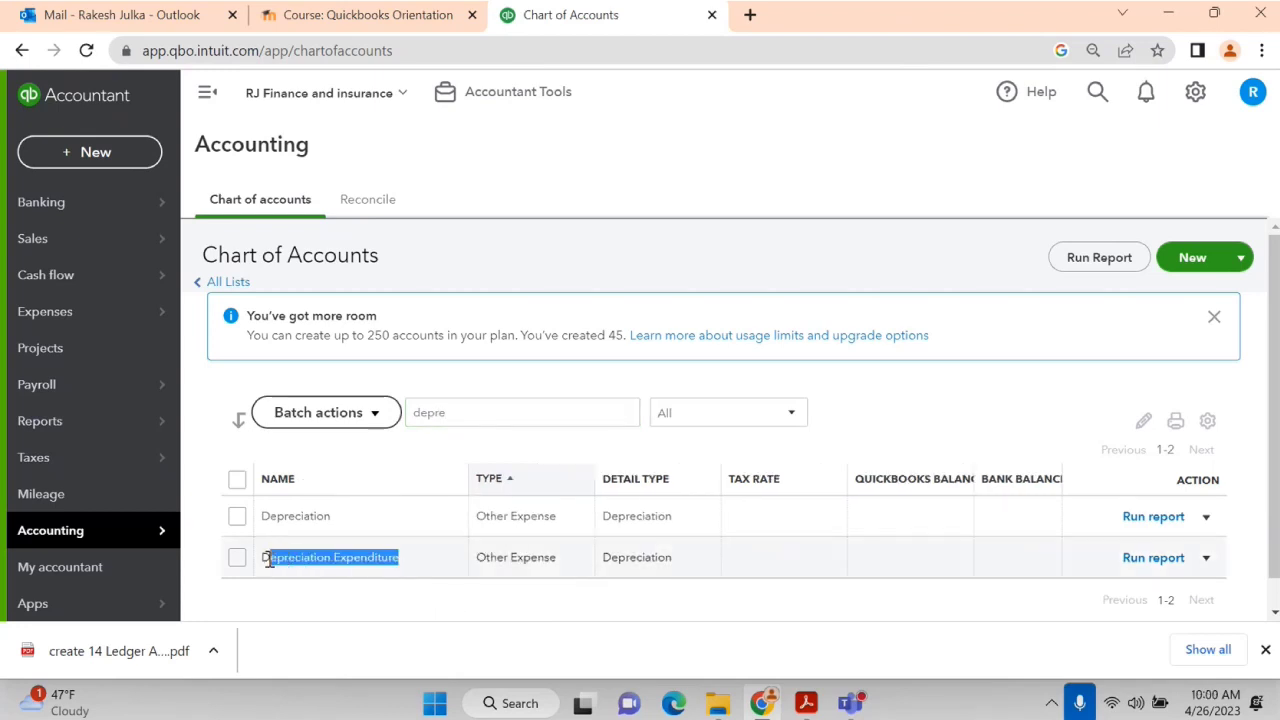
right_click(290, 562)
left_click(366, 369)
left_click(1206, 517)
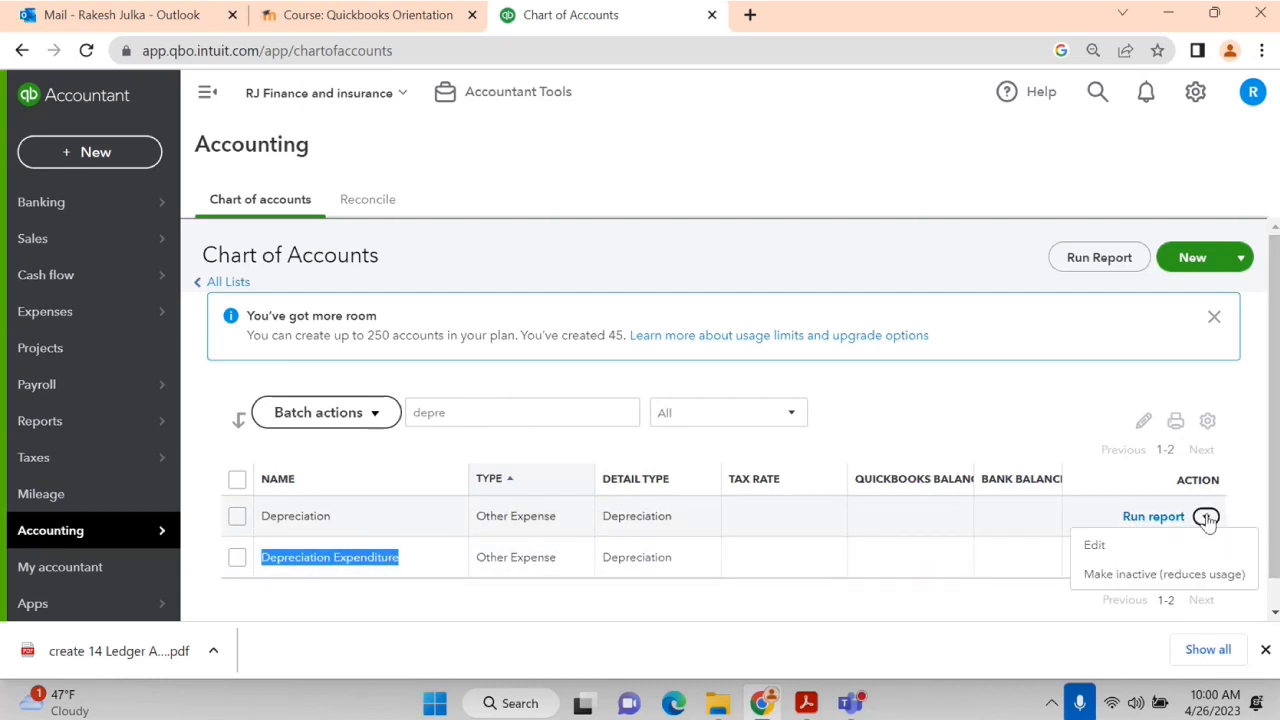
left_click(1094, 545)
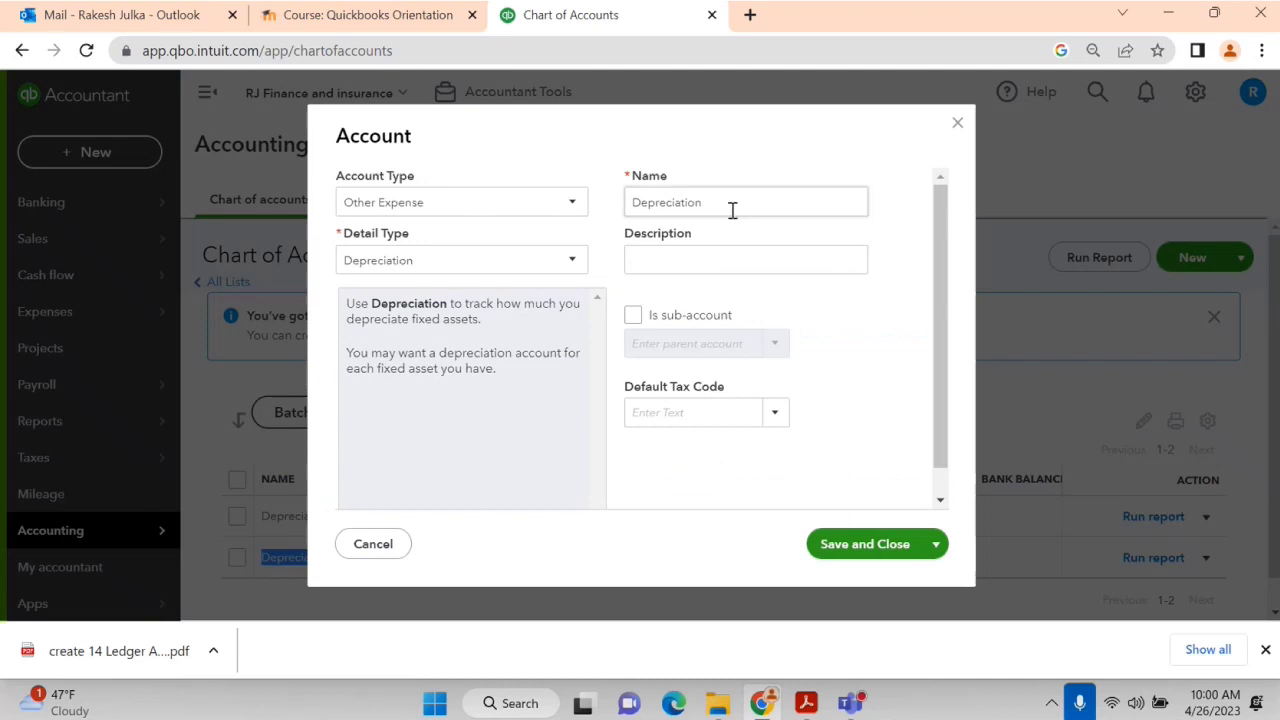
left_click_drag(731, 205, 604, 220)
key("ctrl+v")
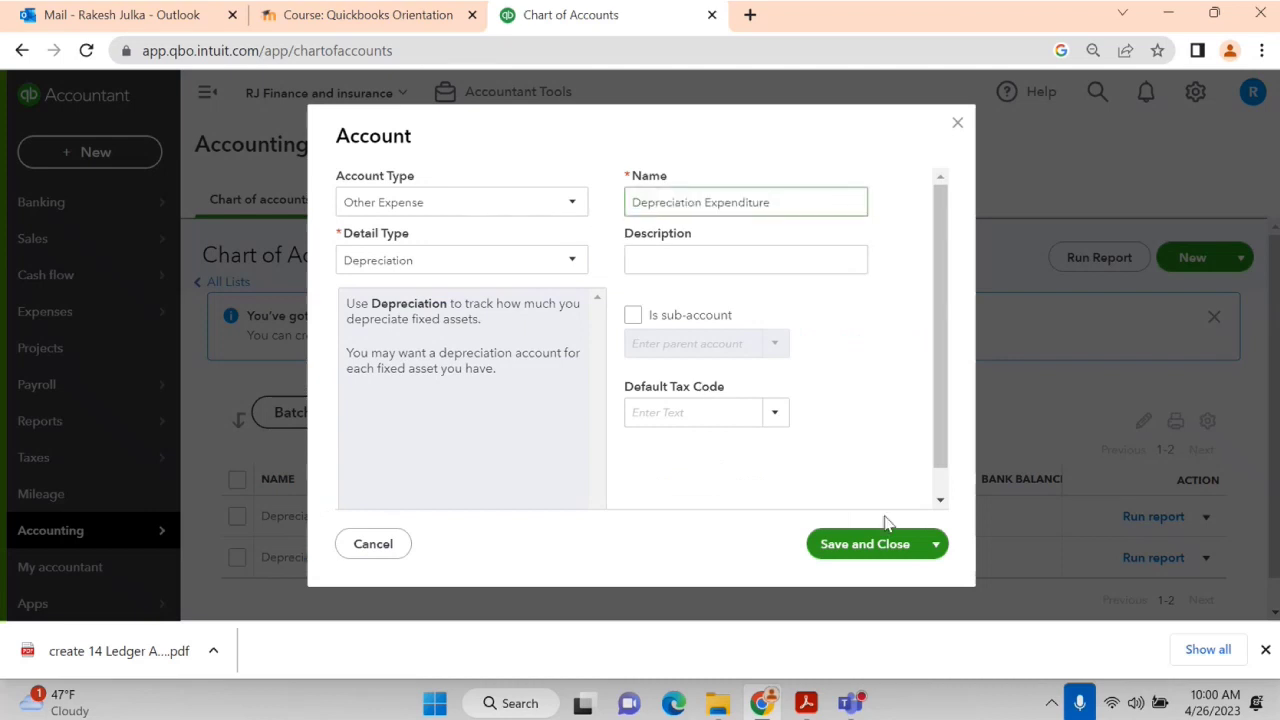
left_click(865, 546)
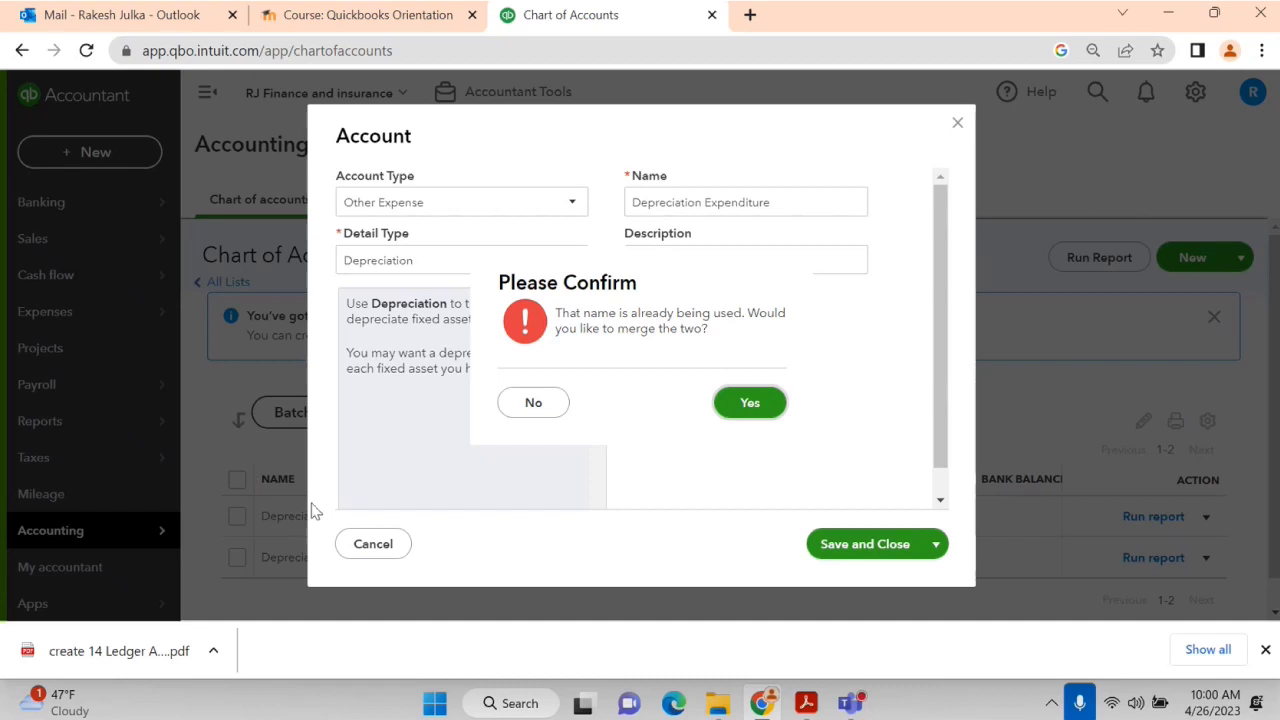
left_click(768, 408)
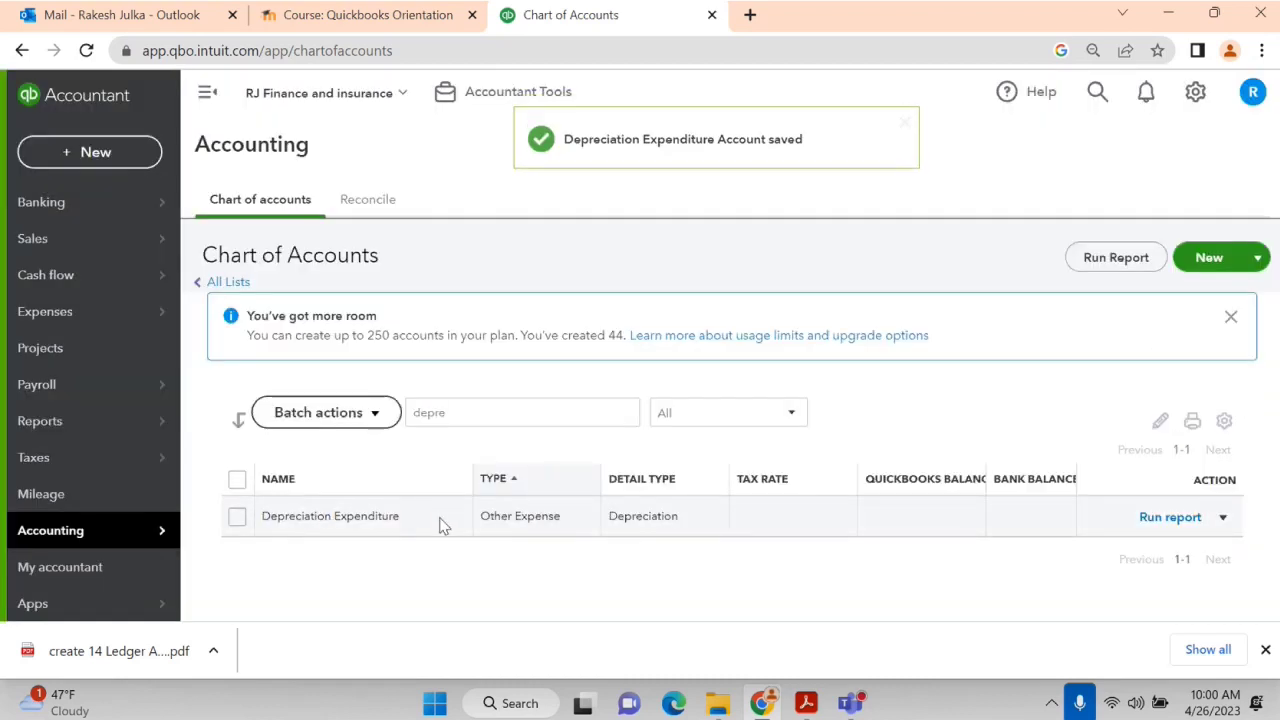
Inspect the merged Depreciation Expenditure account and filter the chart of accounts again by "Depre".
left_click_drag(444, 526, 258, 518)
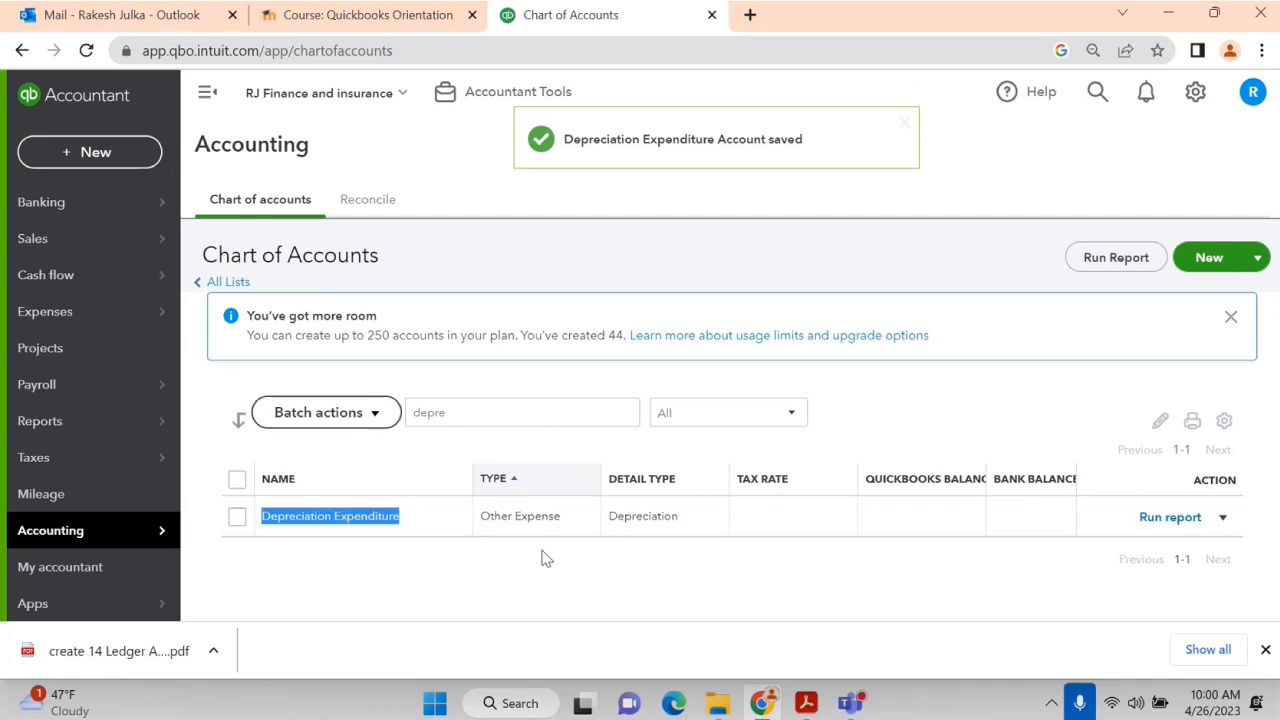
left_click(428, 528)
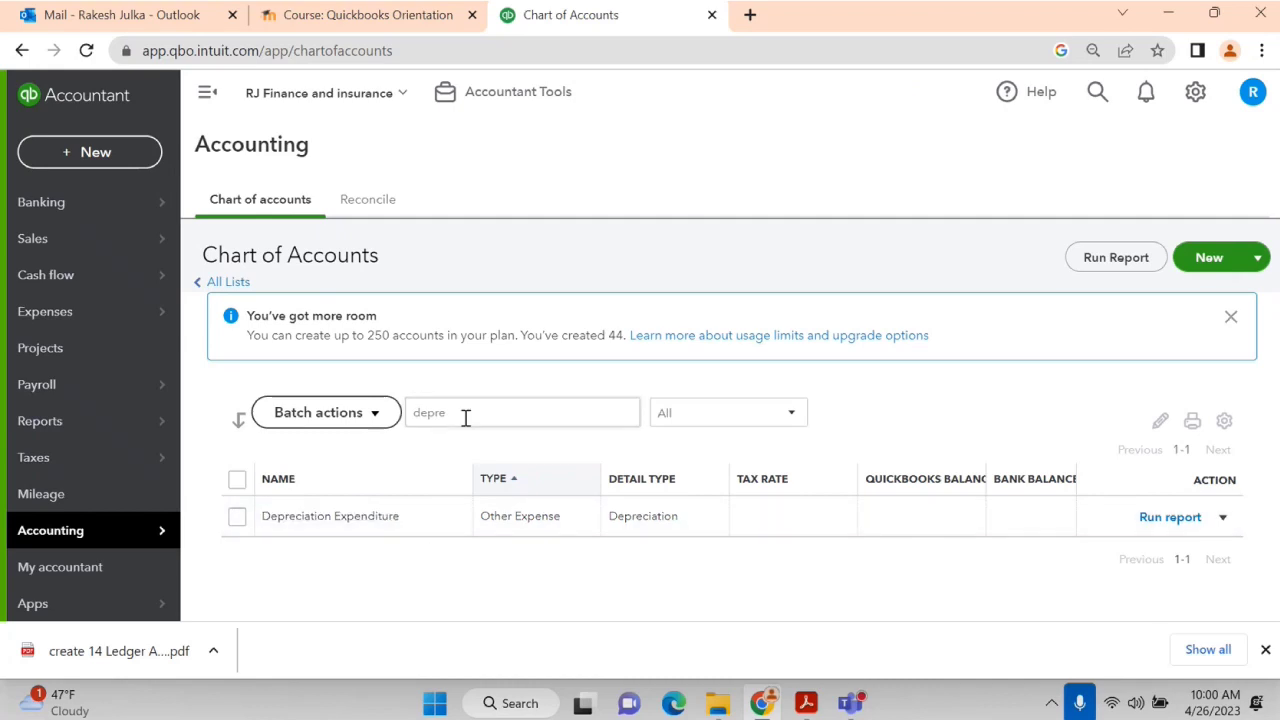
left_click_drag(466, 418, 397, 423)
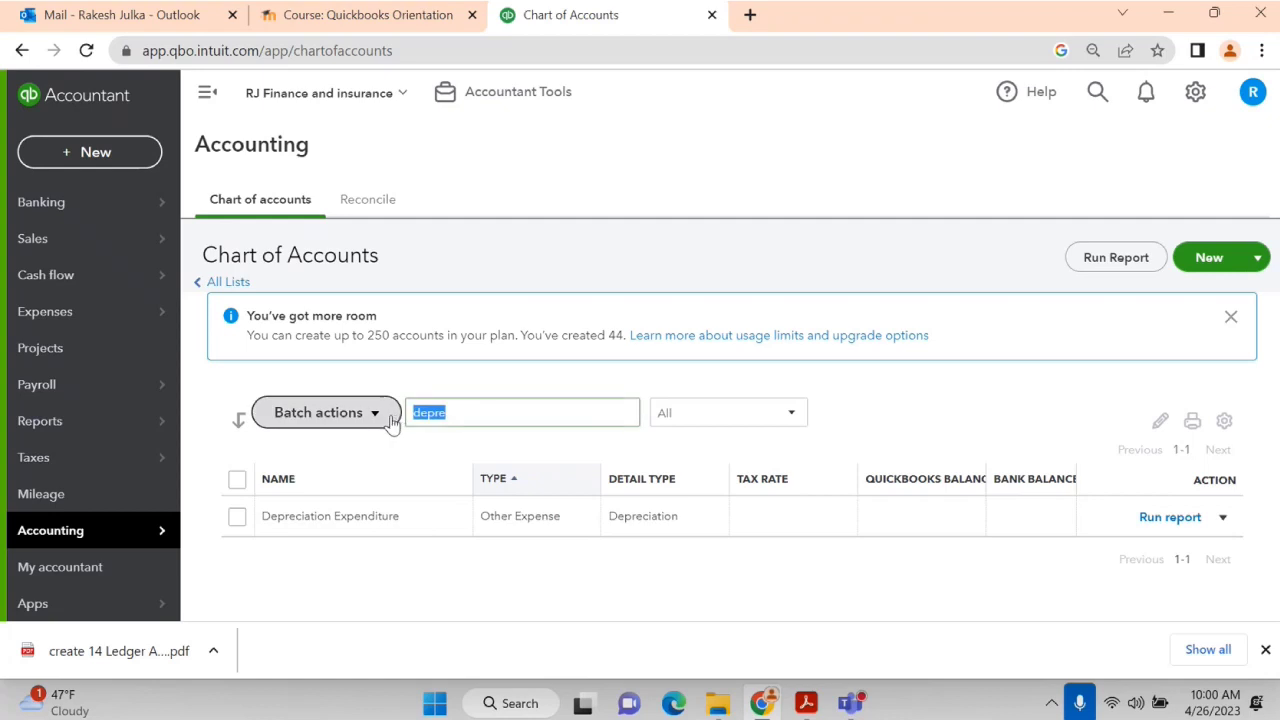
type("Depre")
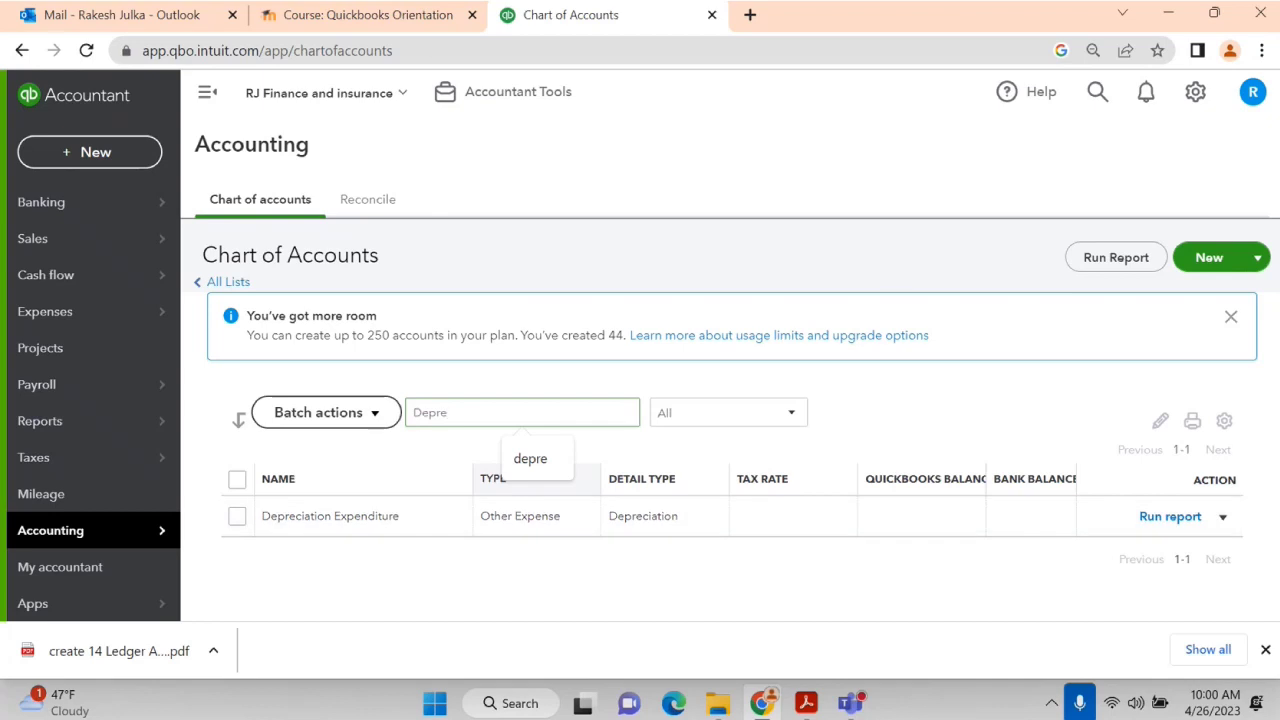
Start a new account with account type Property, plant and equipment and detail type Accumulated Depreciation.
key("alt+Tab")
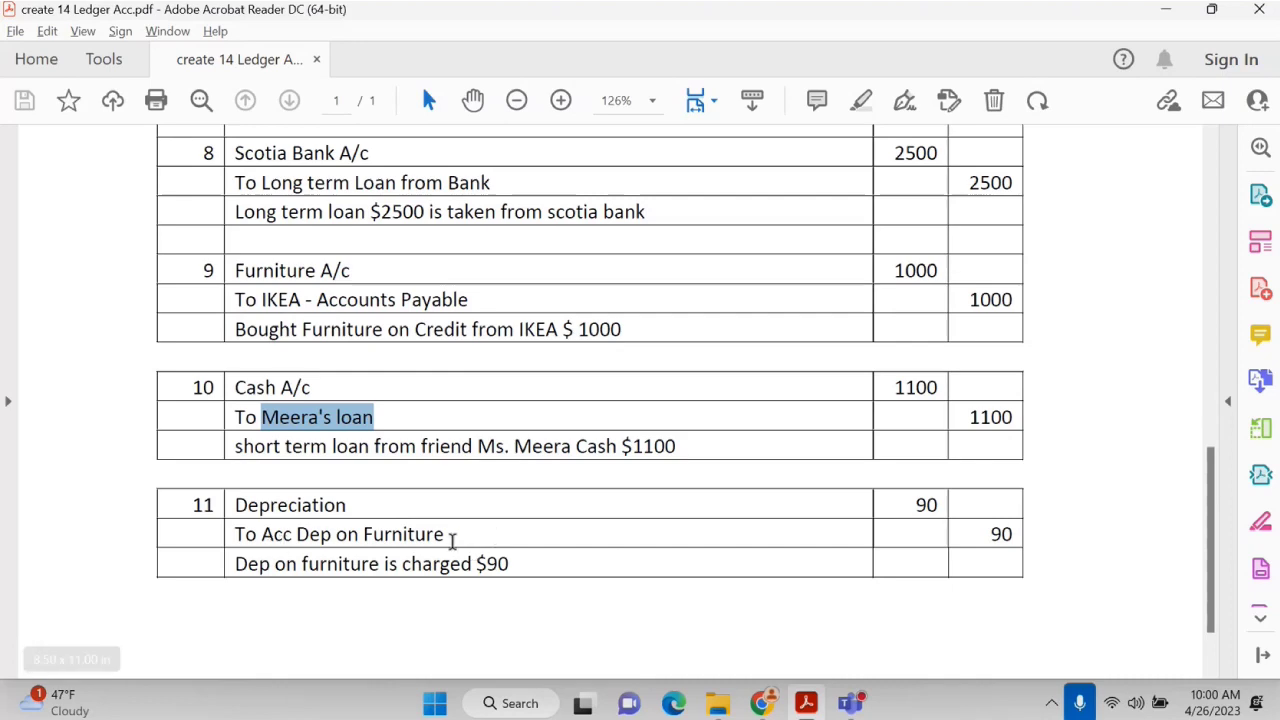
key("alt+Tab")
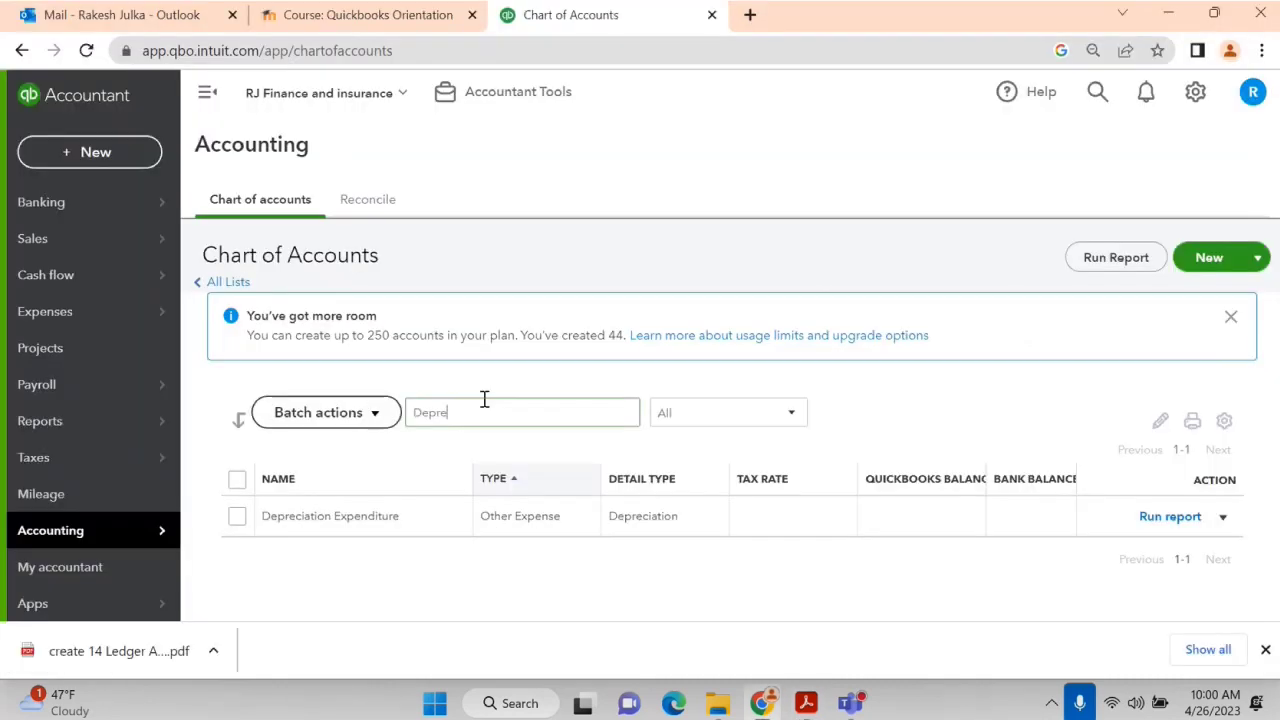
left_click(1214, 257)
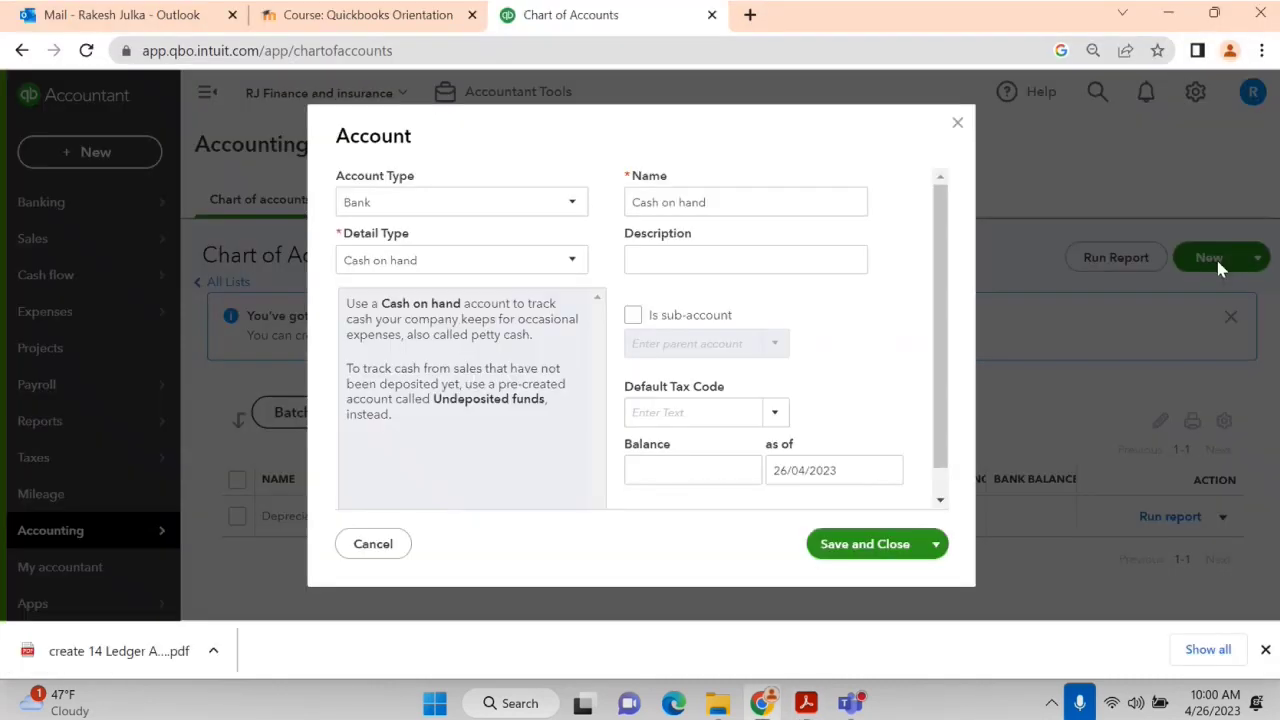
left_click(410, 207)
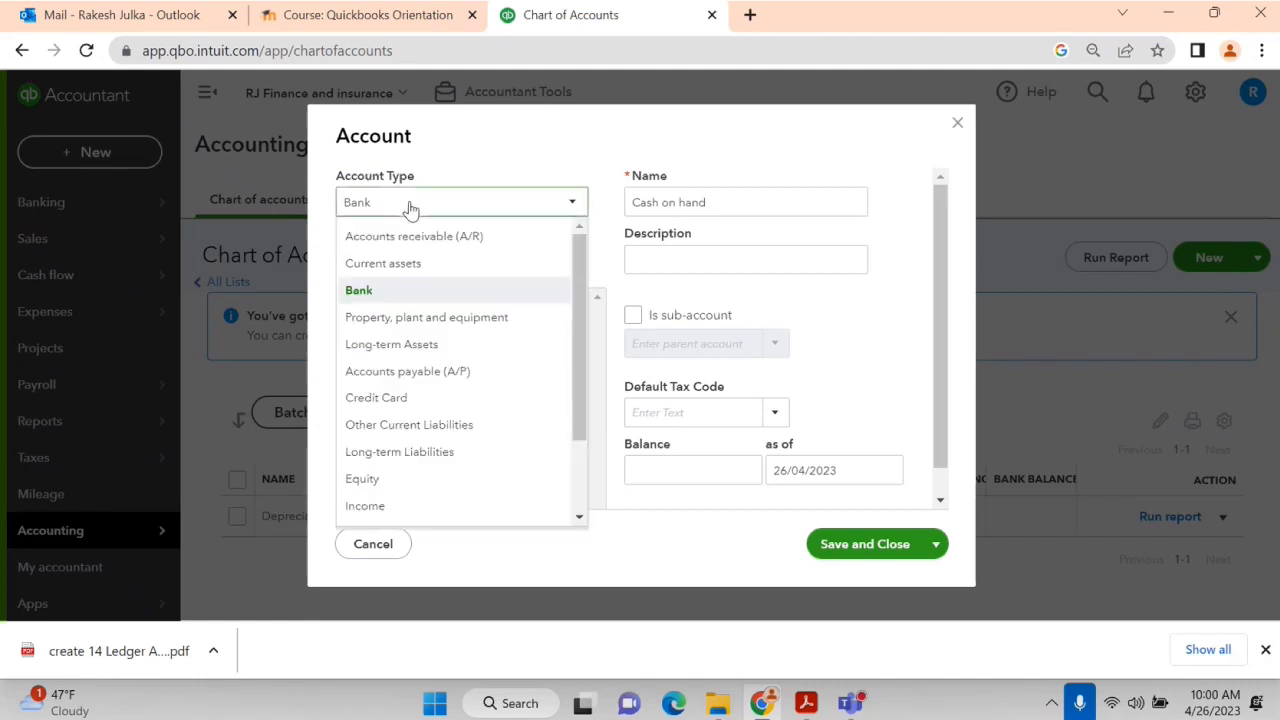
left_click(420, 320)
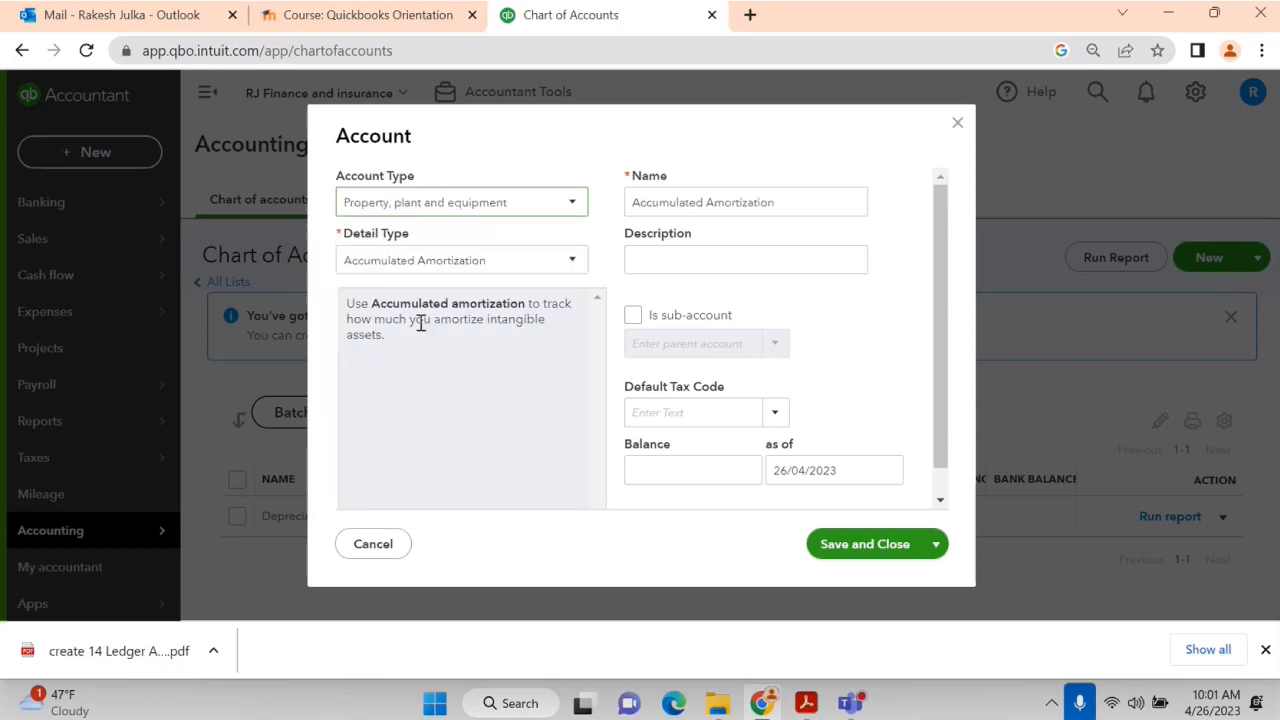
left_click(454, 258)
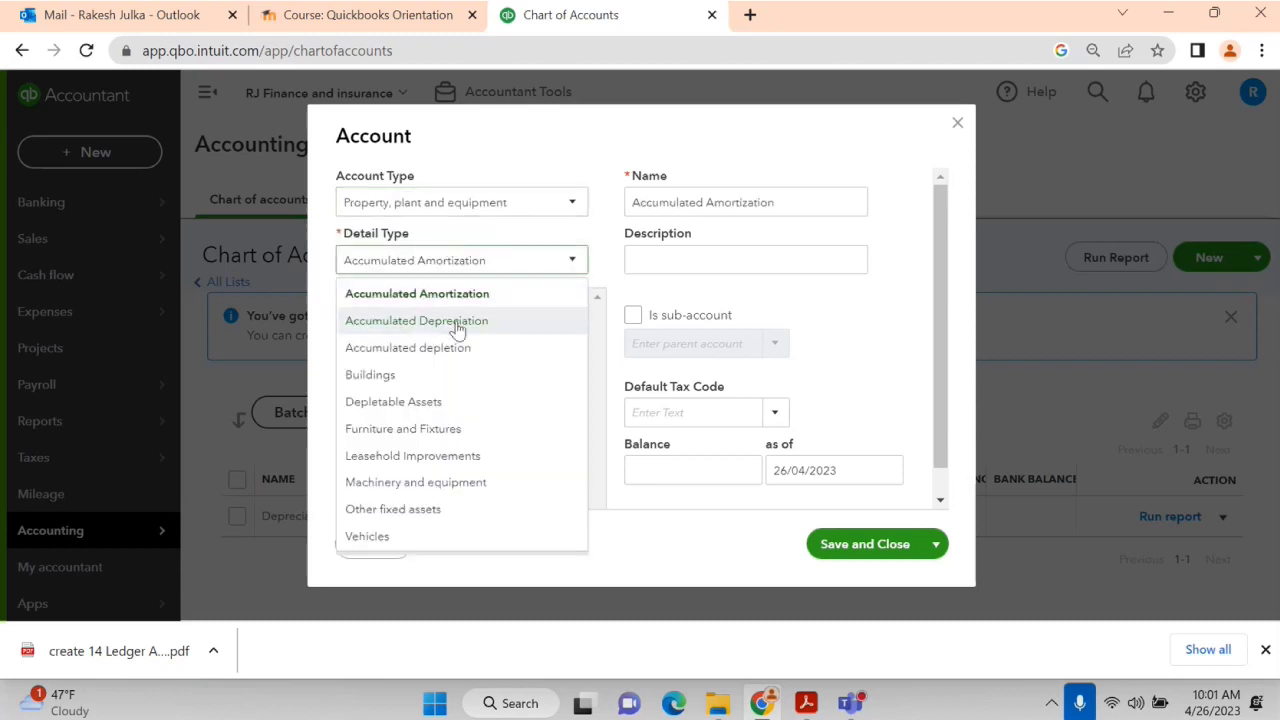
left_click(401, 322)
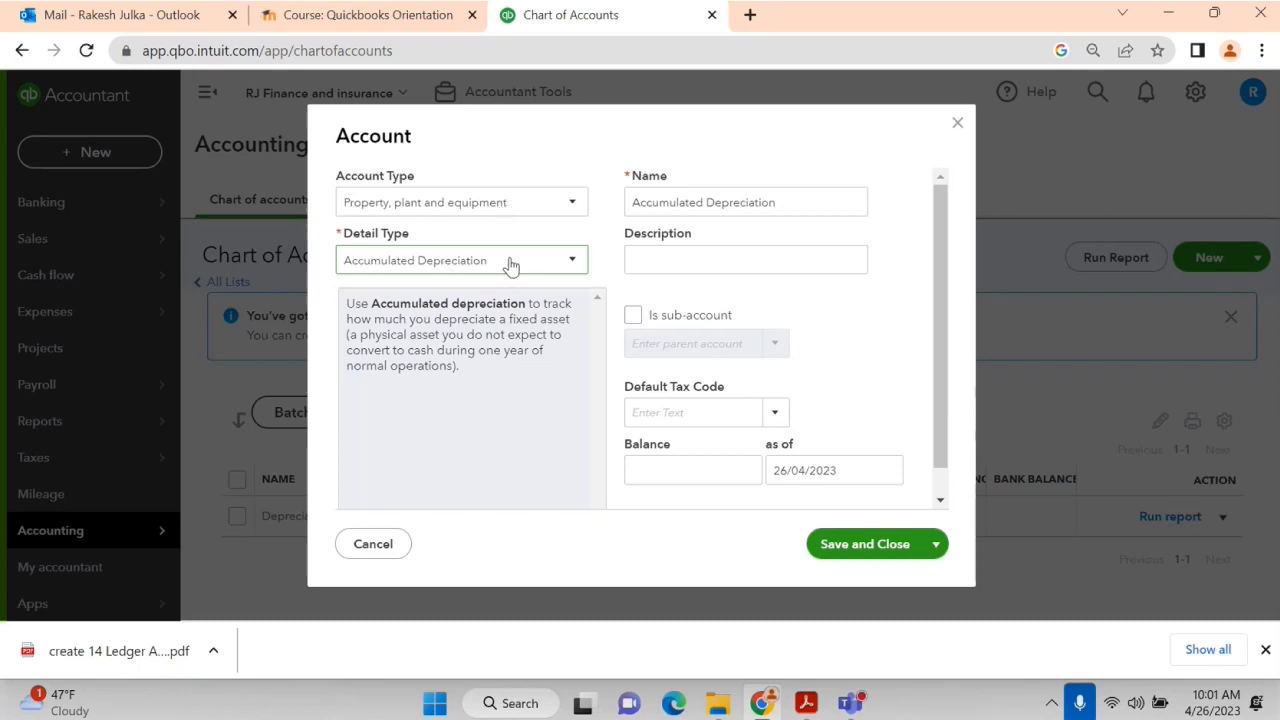
Name the new account Accm Dep - Furniture, checking the wording against the PDF's depreciation entry.
triple_click(813, 204)
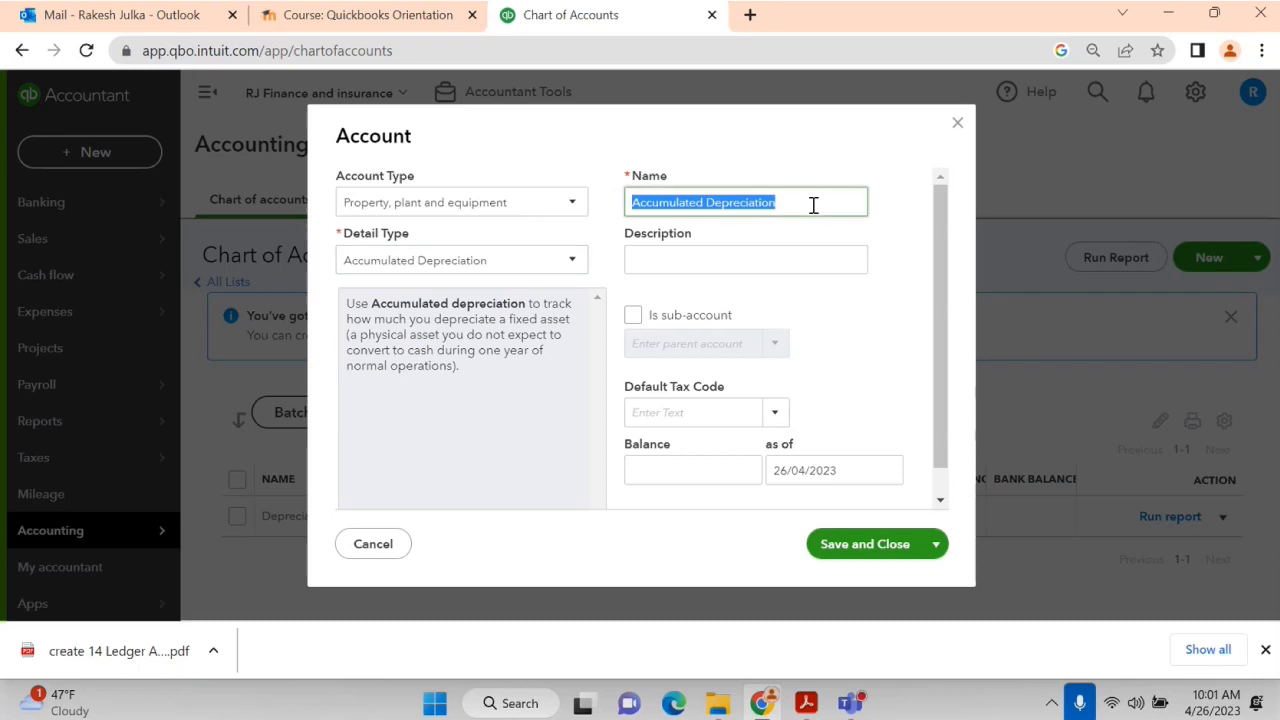
type("Acc")
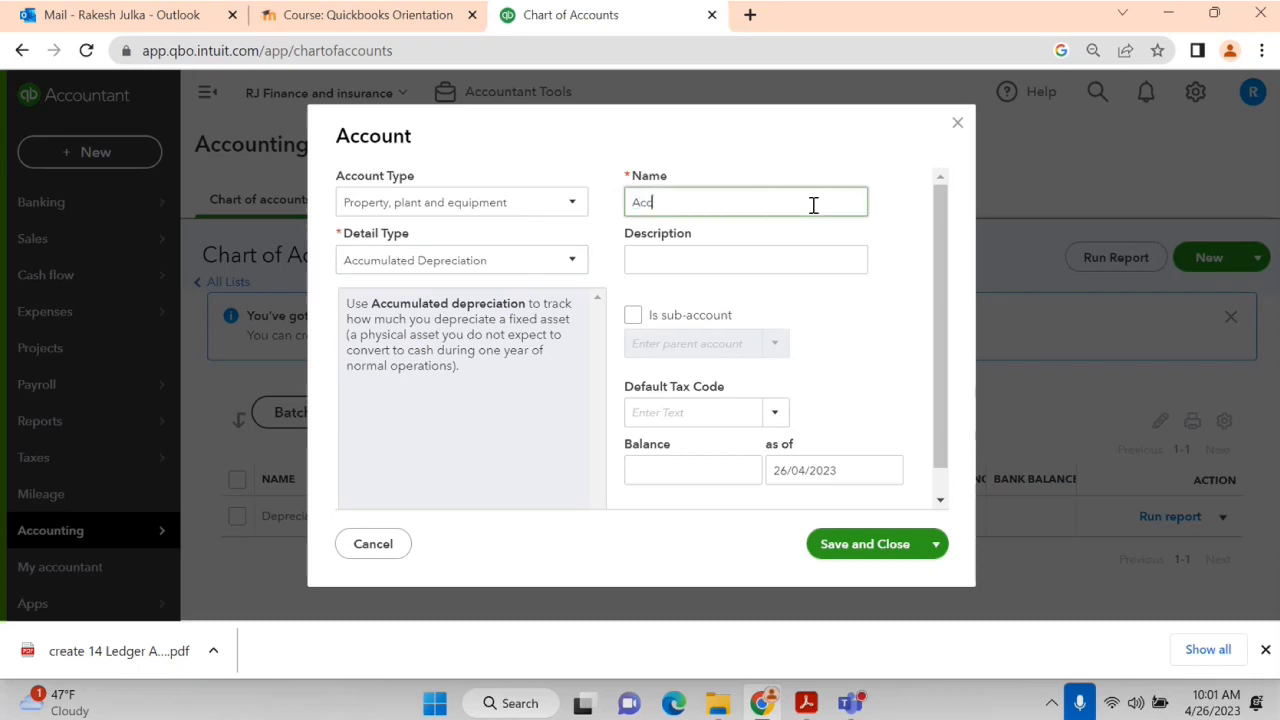
type("m Dep -")
key("alt+Tab")
key("alt+Tab")
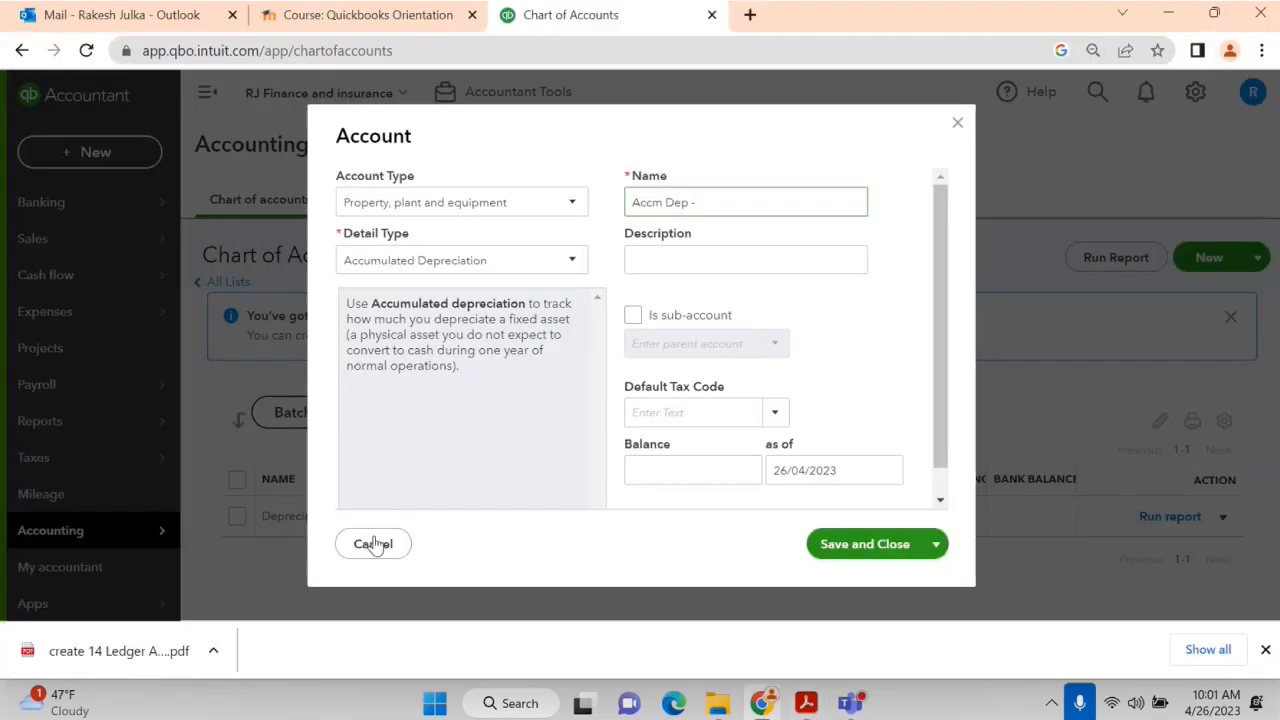
type("Furniture")
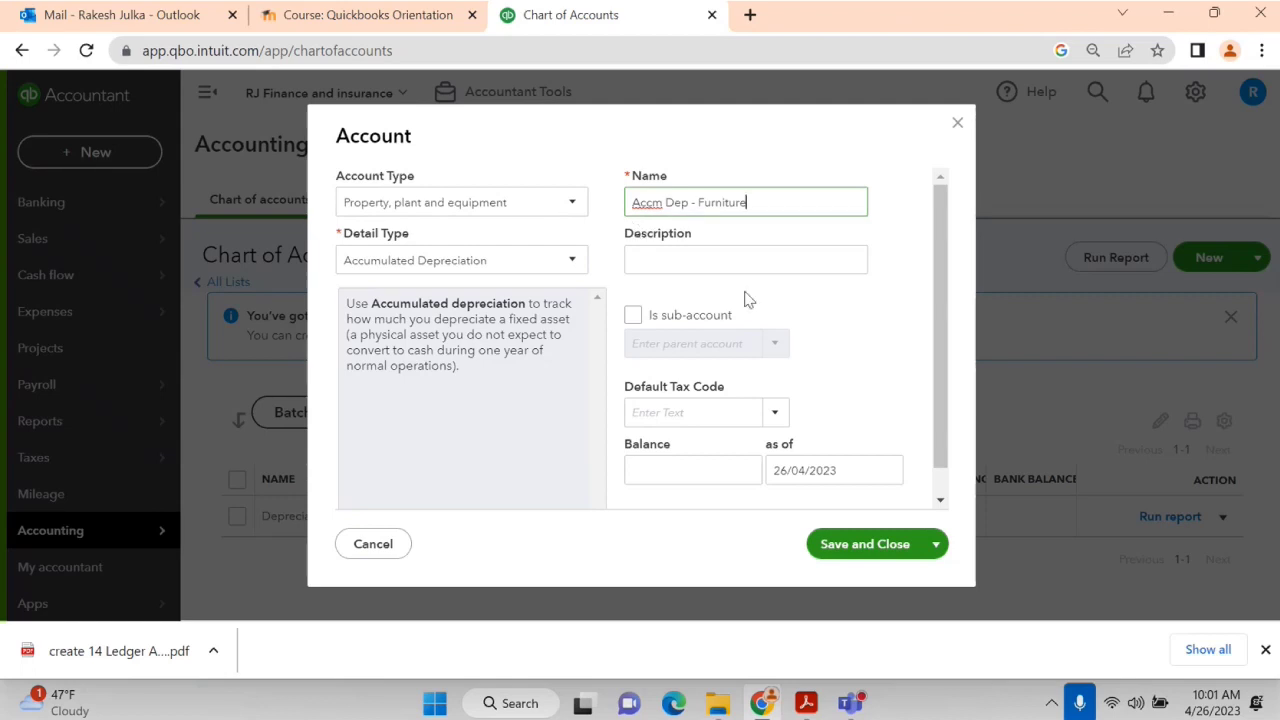
Make the new account a sub-account of Furniture, then save and close it.
left_click(634, 318)
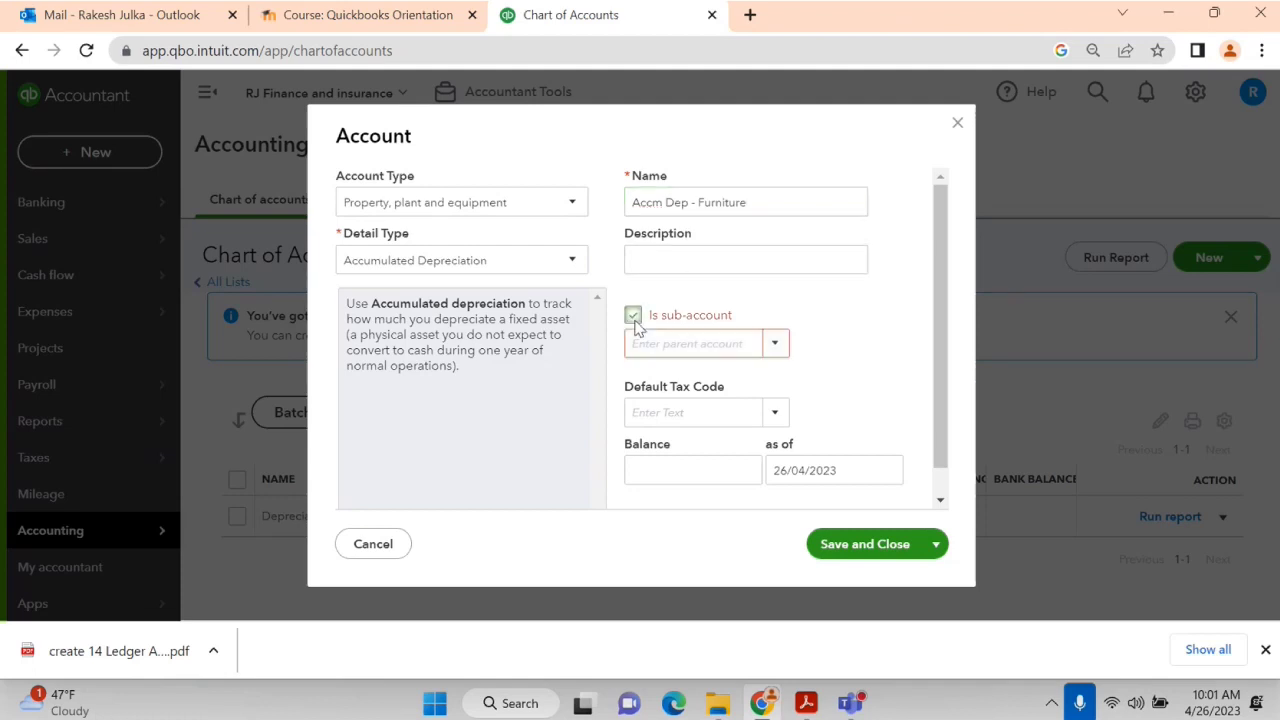
left_click(737, 211)
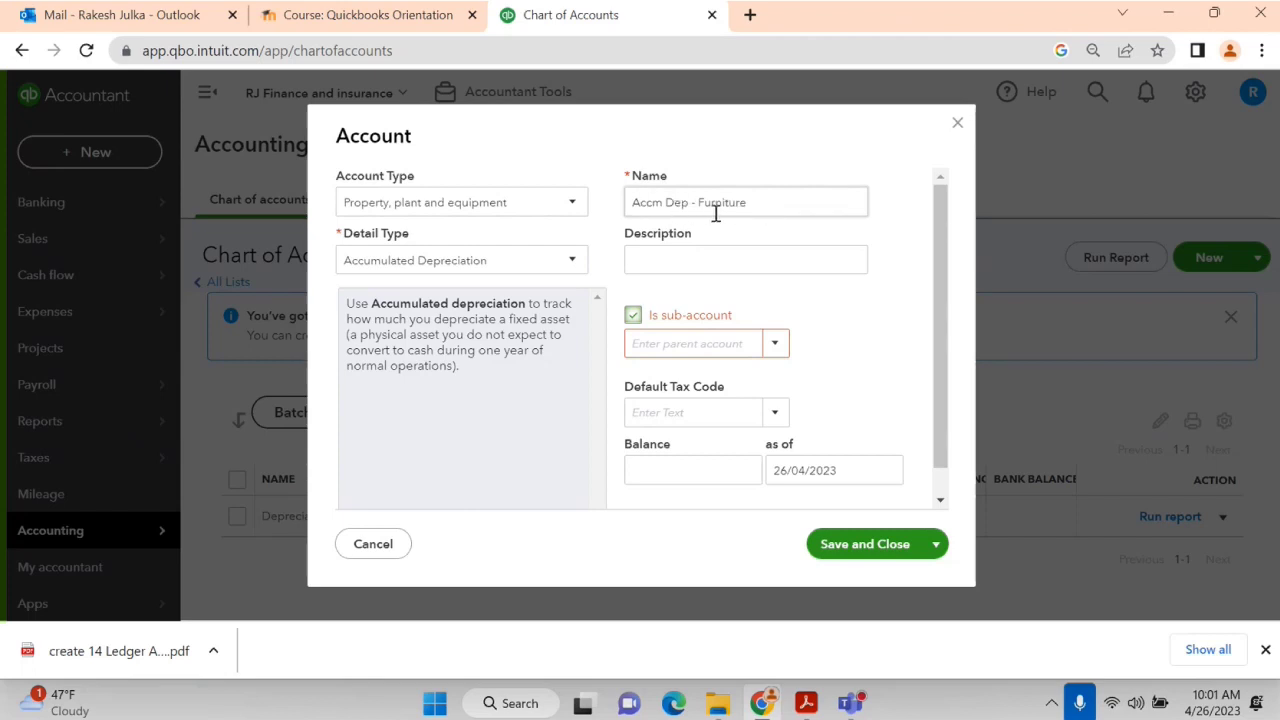
left_click(676, 342)
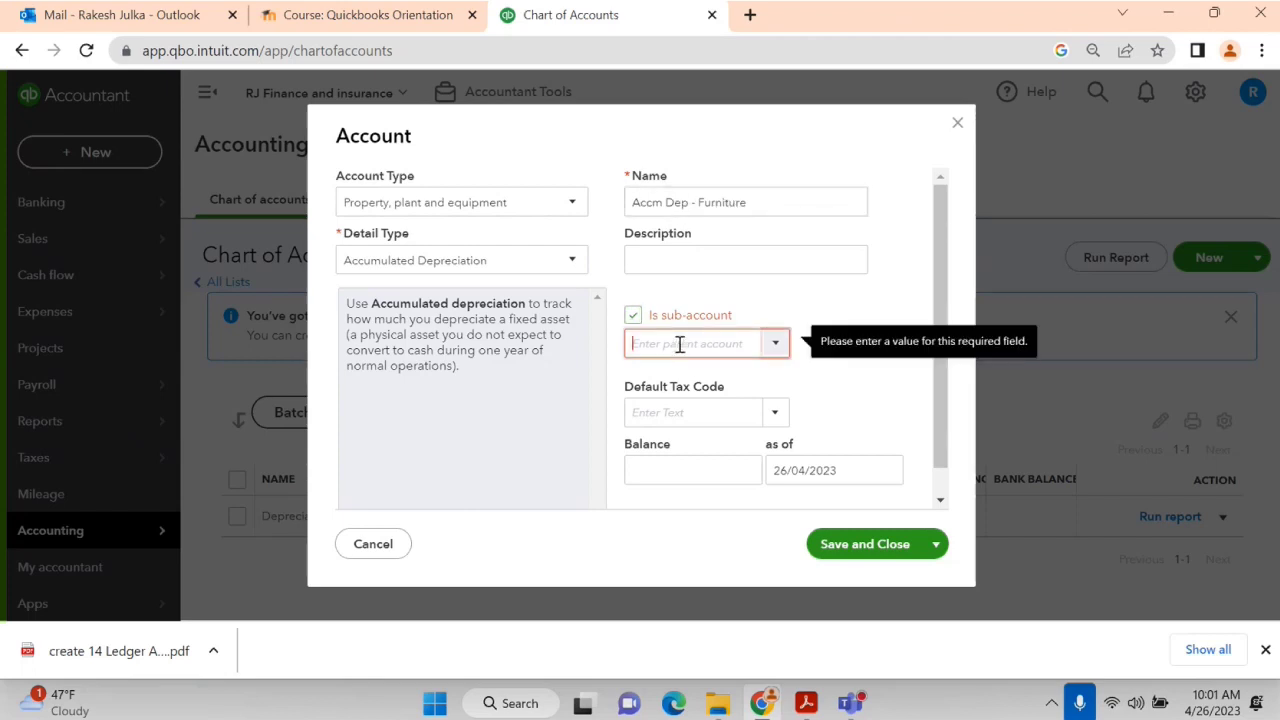
type("Furniture")
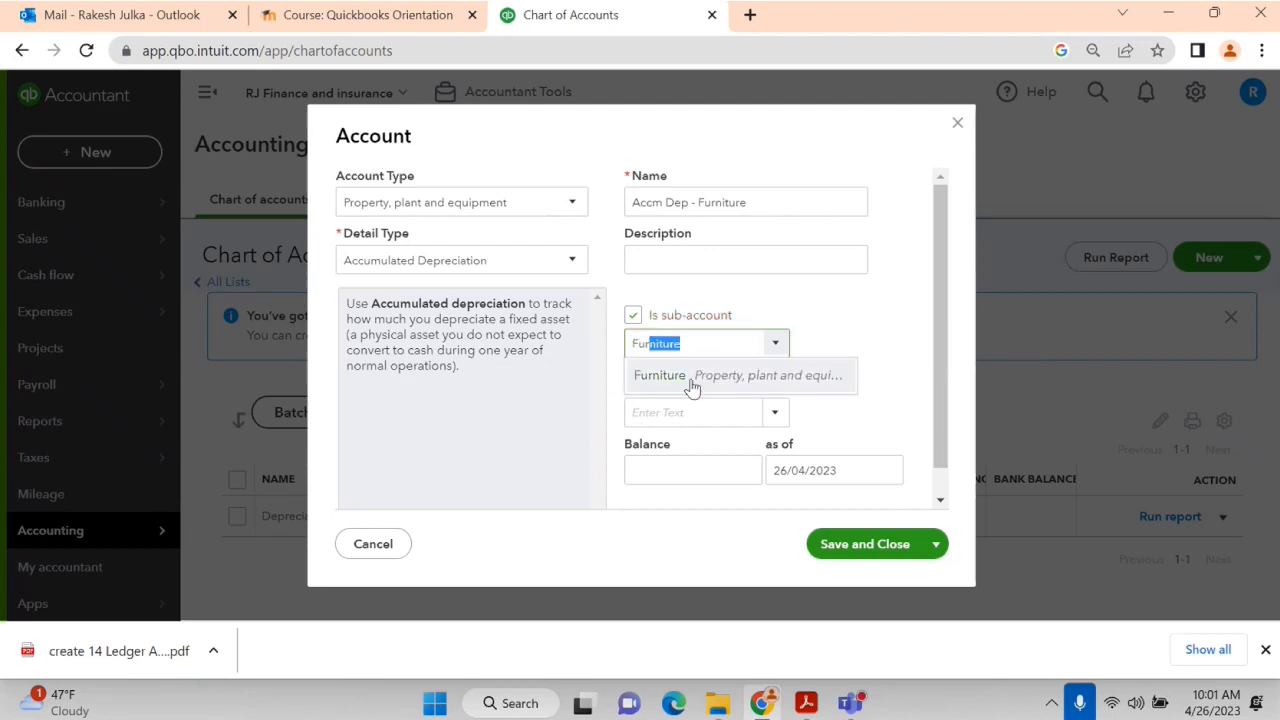
left_click(692, 377)
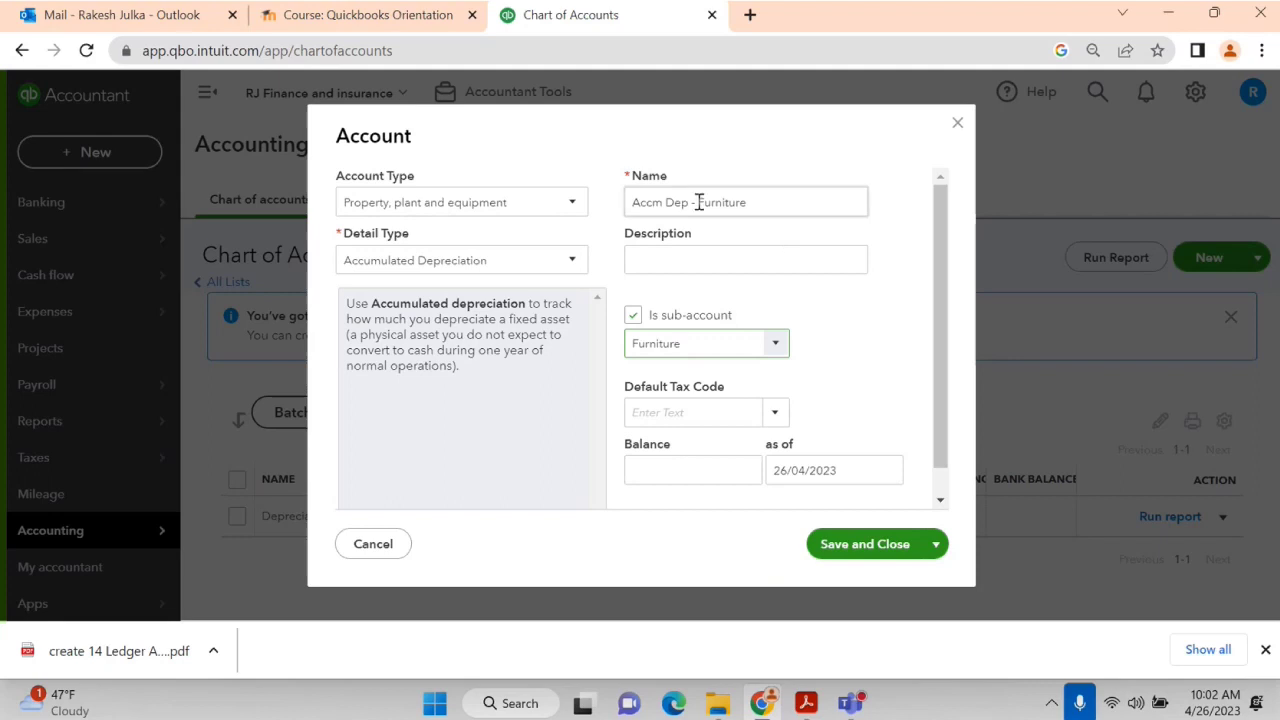
left_click(854, 543)
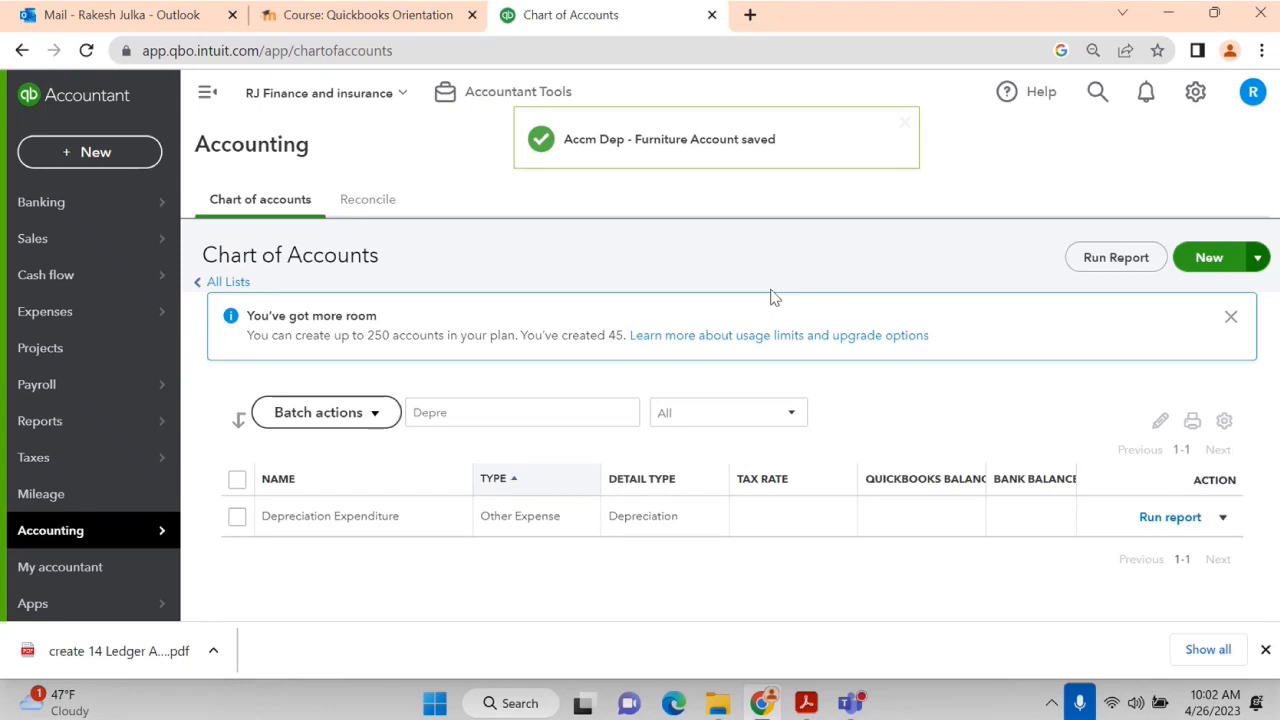
Review the journal entries in the PDF, focusing on the first two transactions, and return to the chart of accounts.
key("alt+Tab")
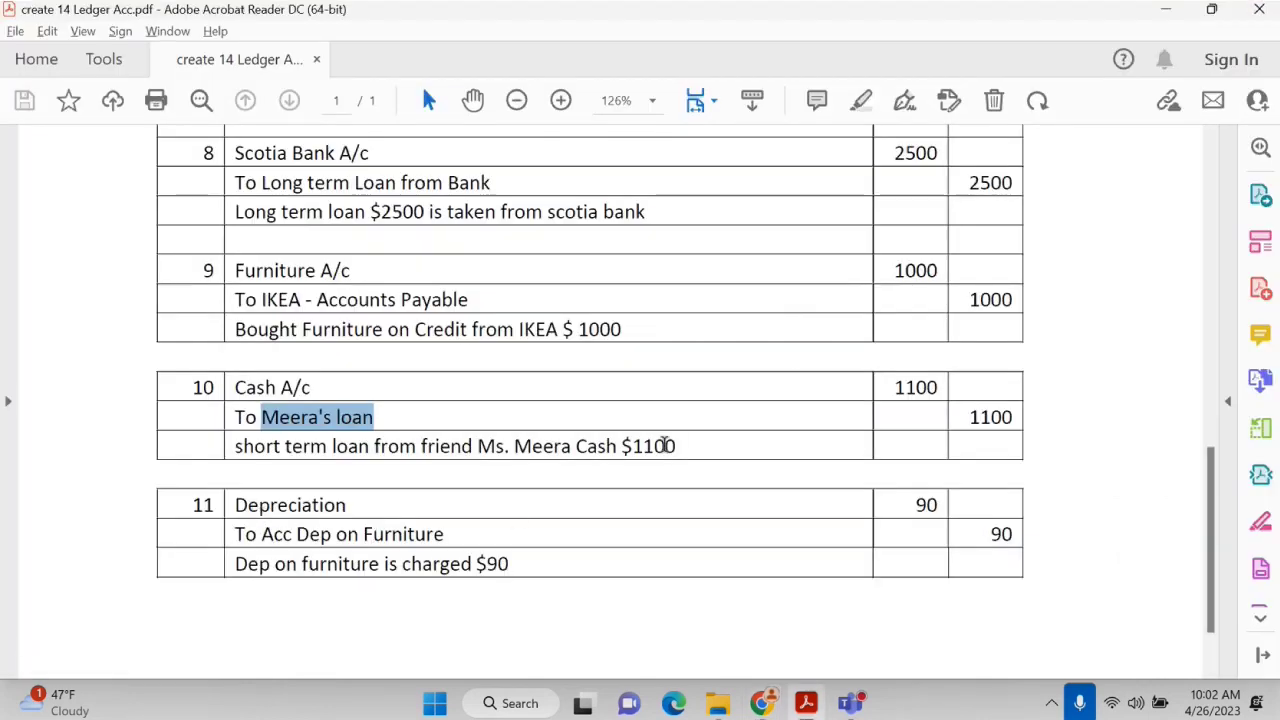
scroll(666, 450, "up", 10)
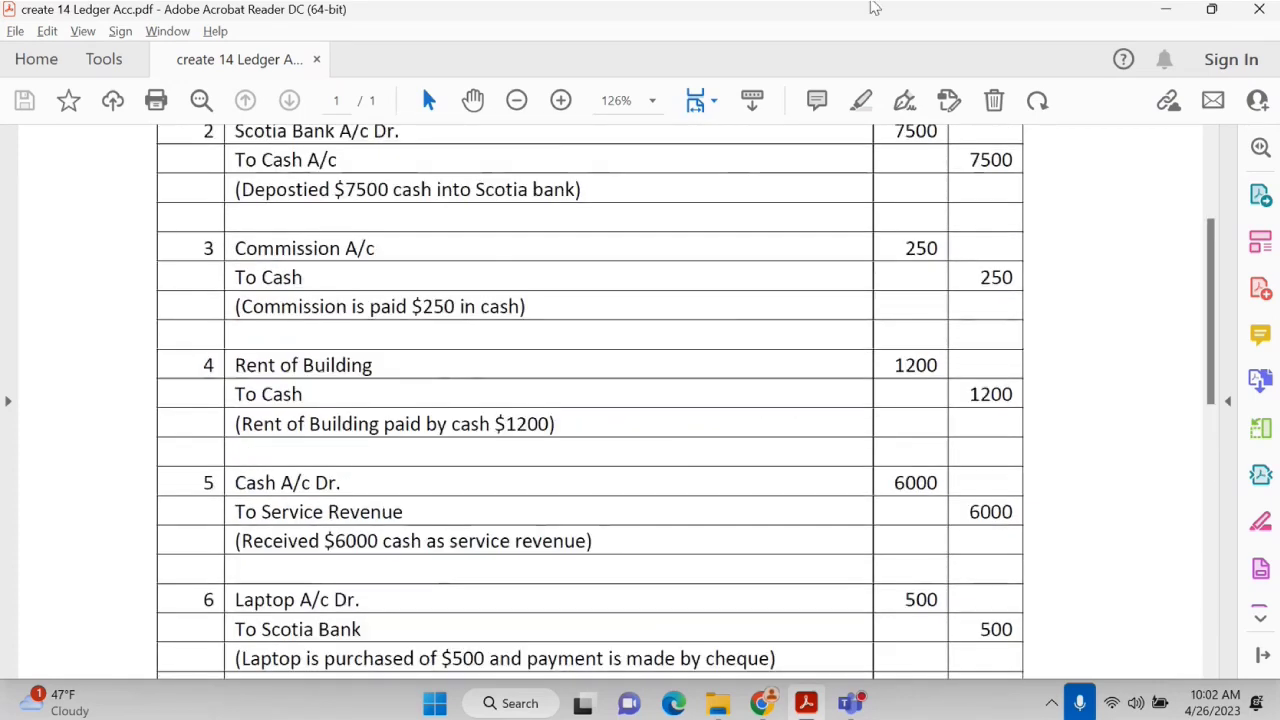
scroll(520, 475, "up", 3)
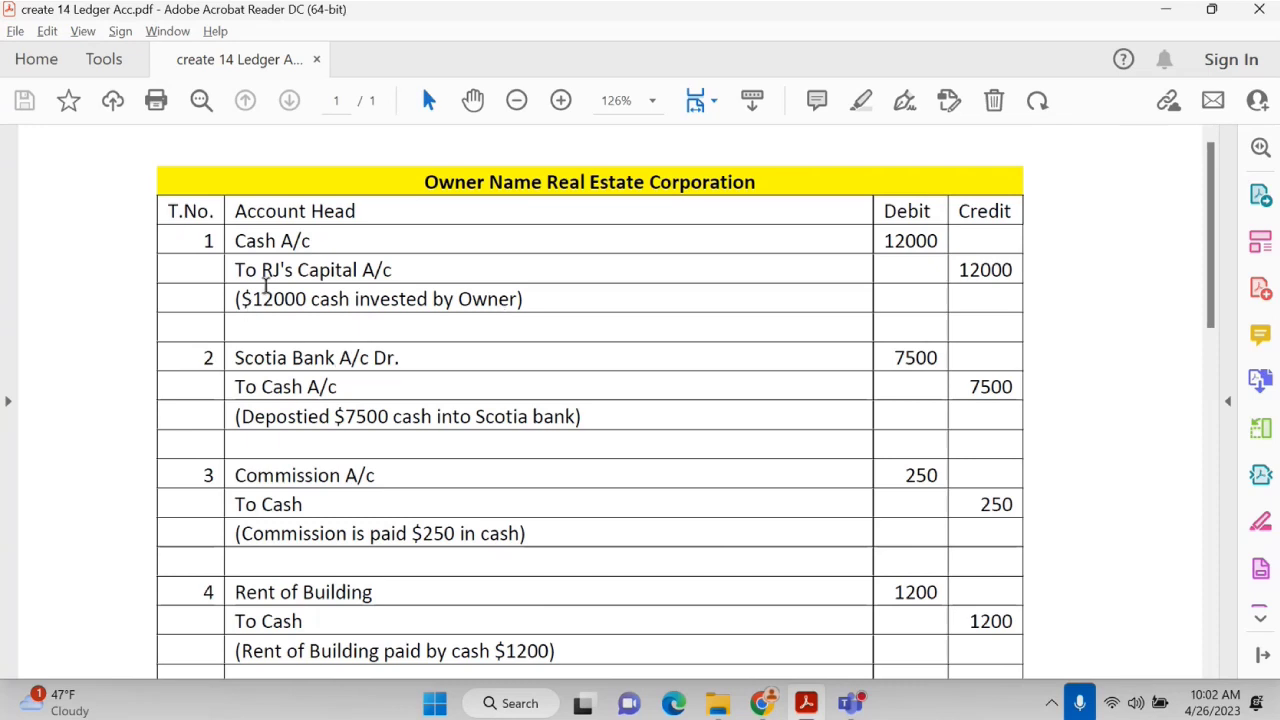
left_click_drag(238, 240, 866, 388)
left_click(549, 274)
key("alt+Tab")
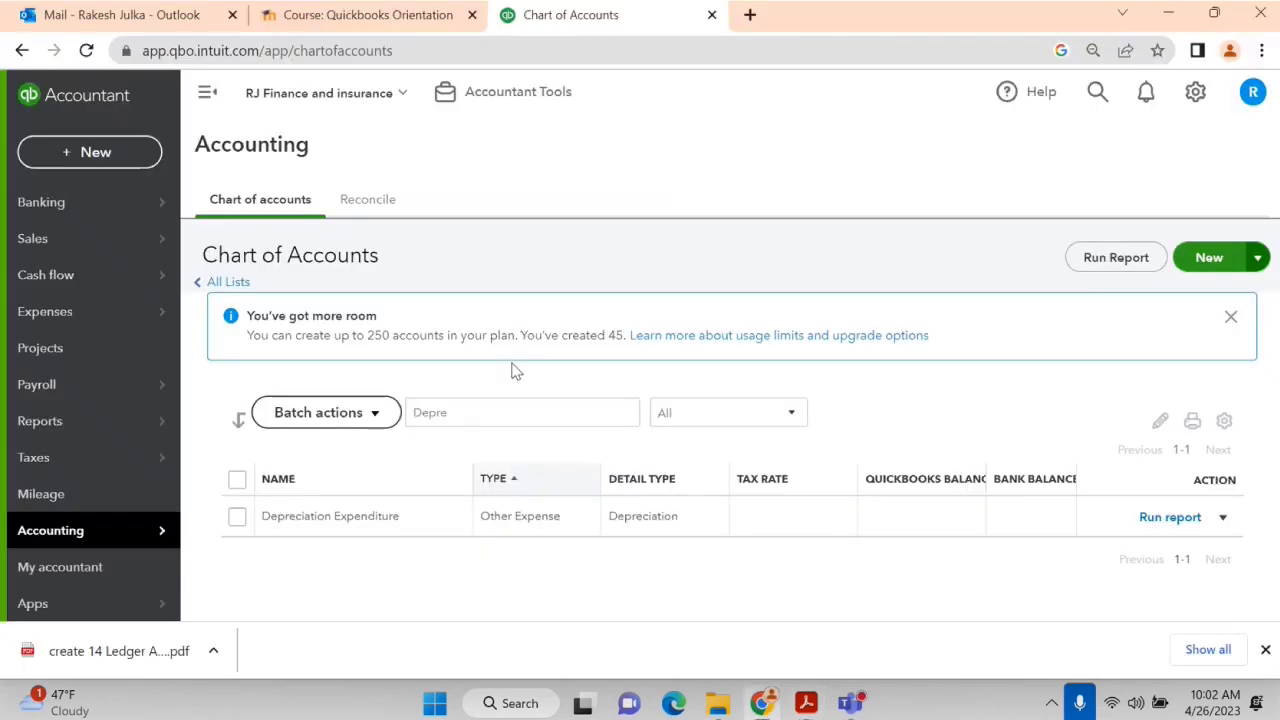
left_click(1196, 92)
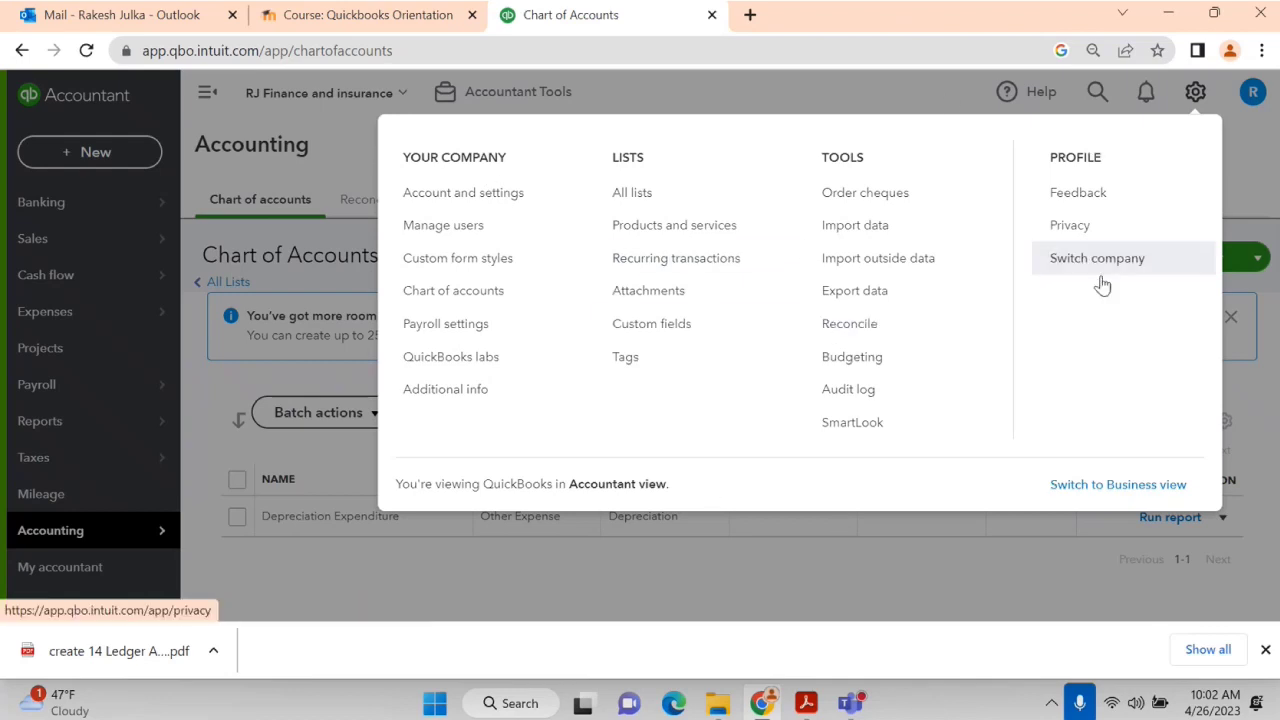
left_click(80, 160)
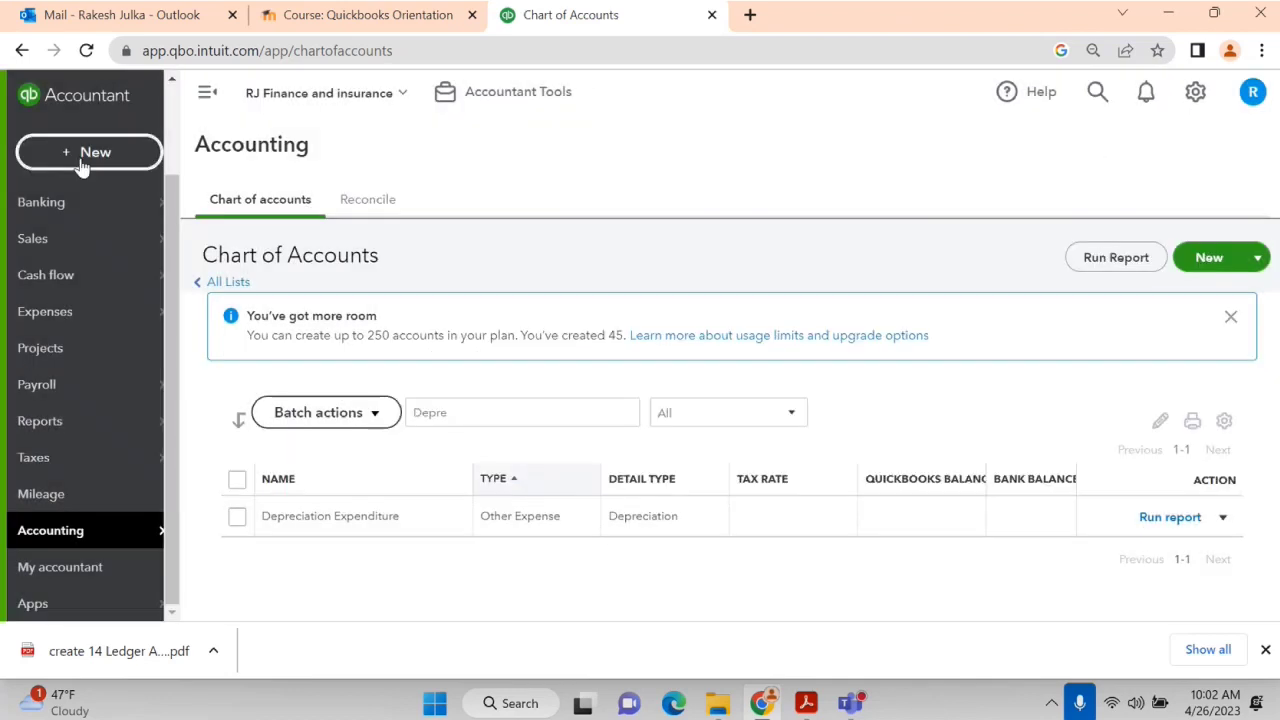
left_click(84, 158)
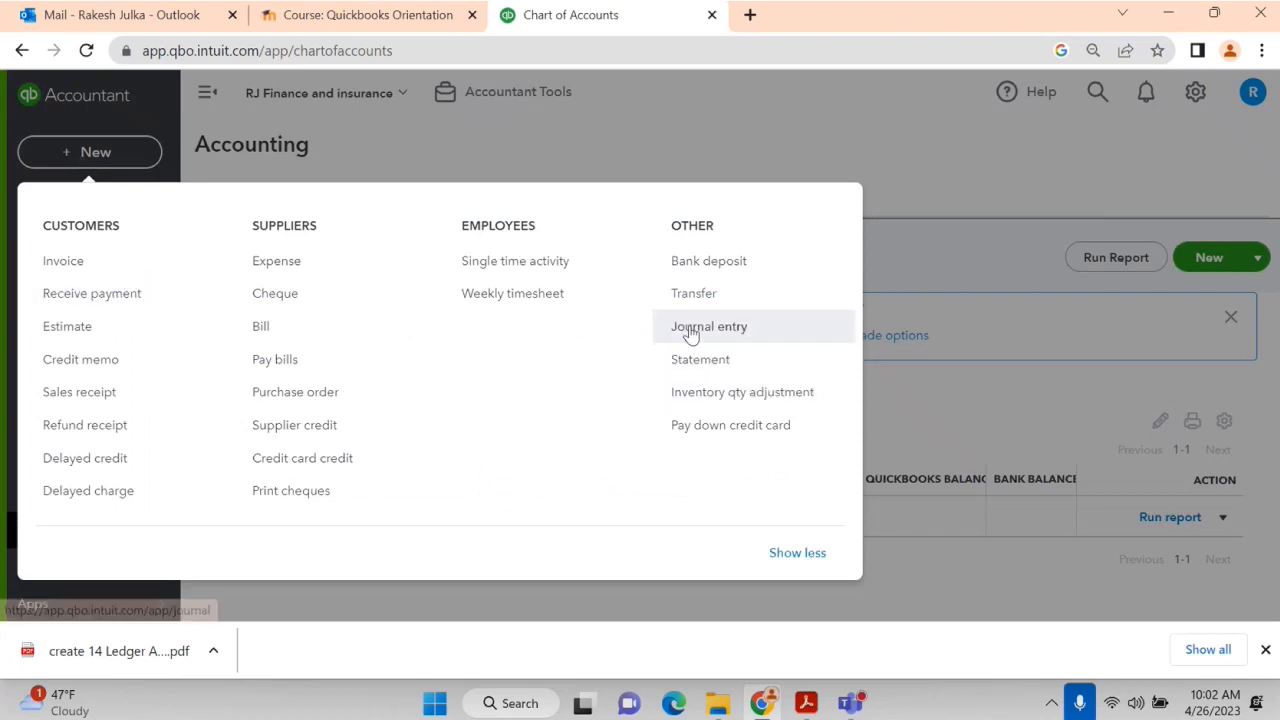
left_click(1196, 91)
left_click(1196, 91)
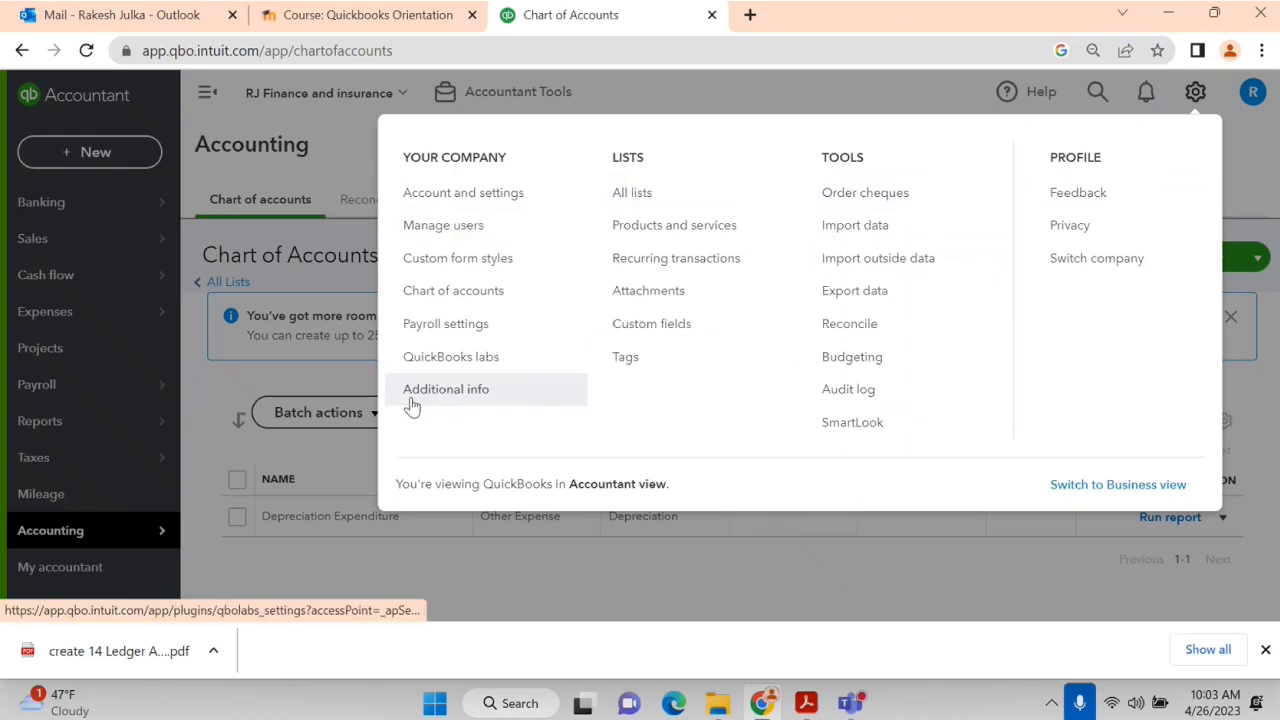
left_click(92, 153)
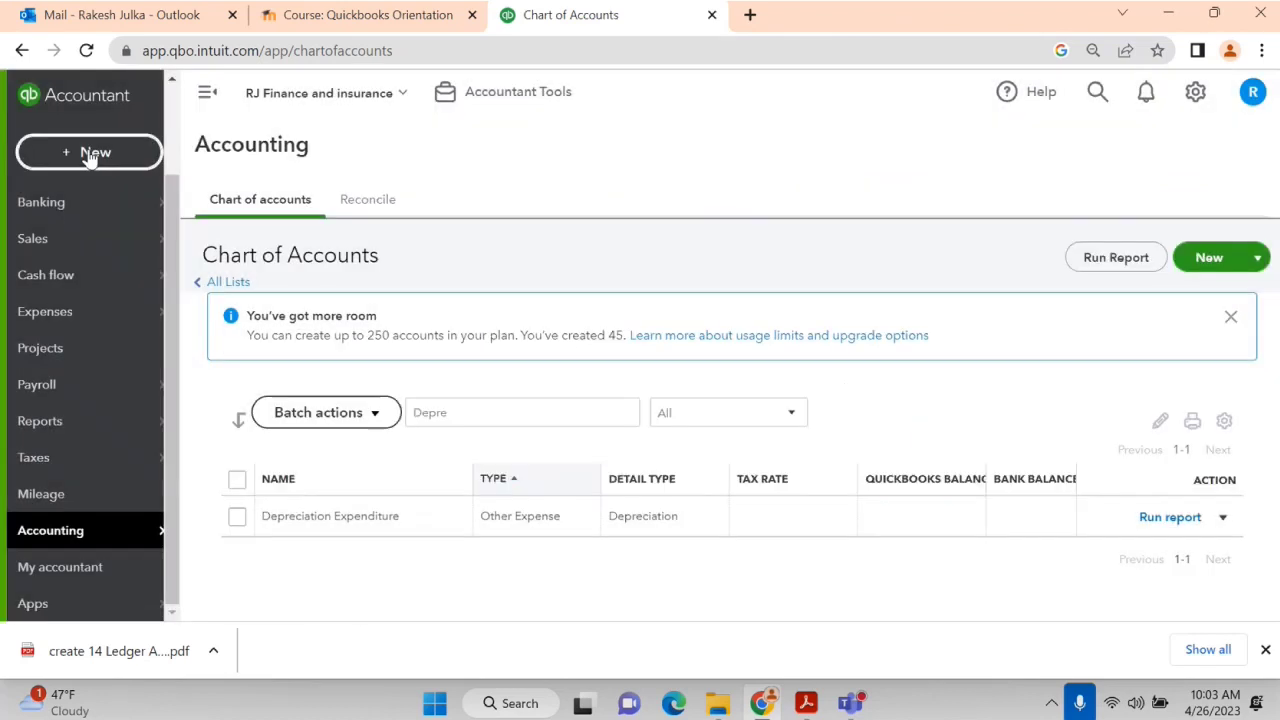
left_click(90, 155)
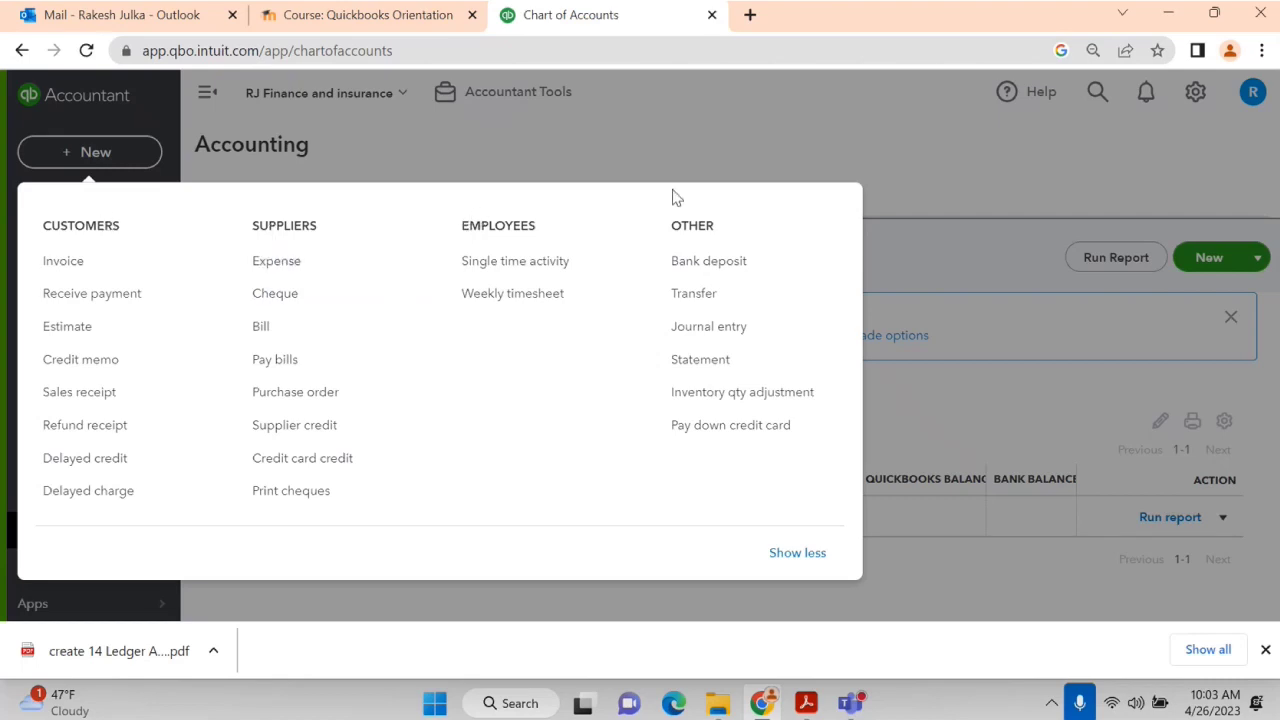
left_click(715, 334)
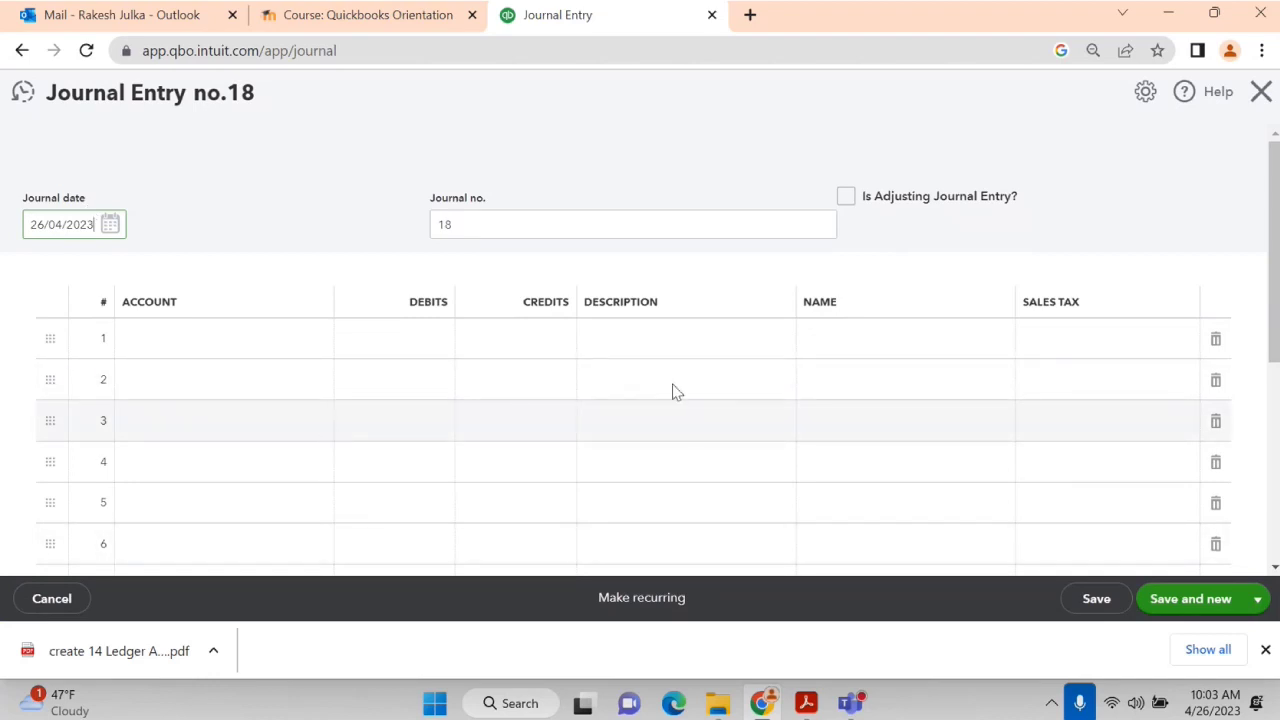
left_click(1261, 91)
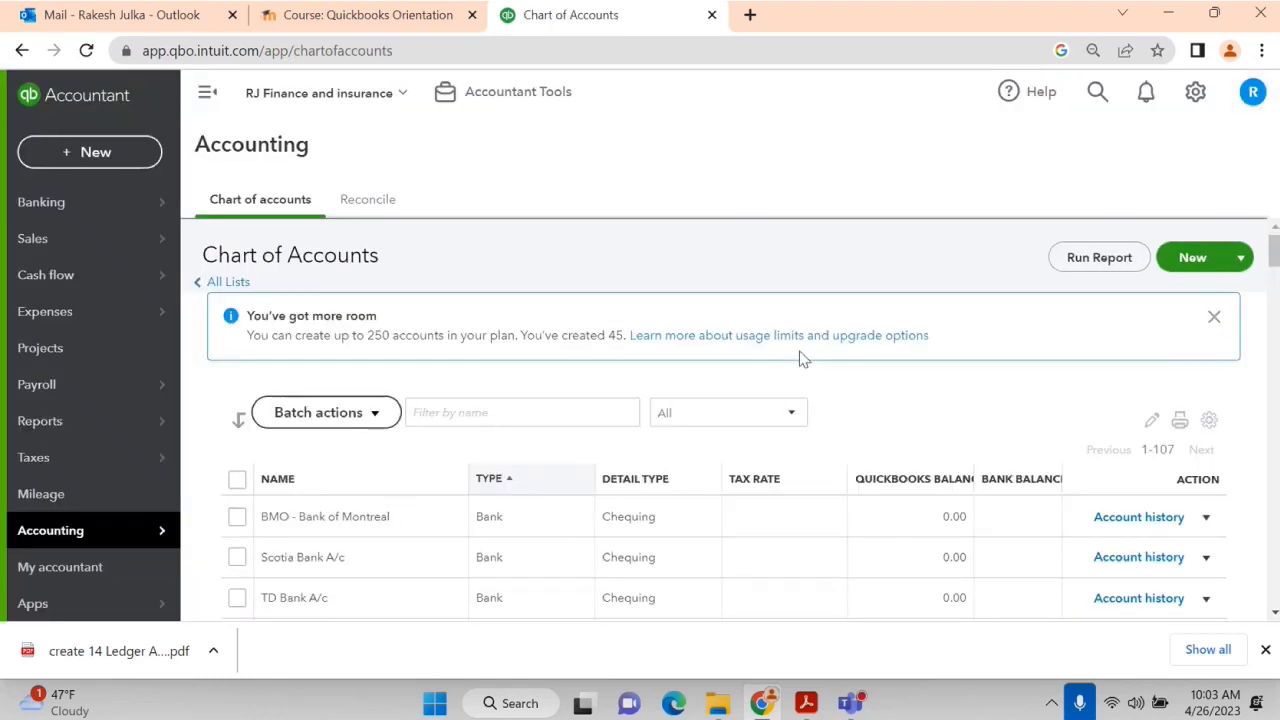
Start a new journal entry and set its journal number to 1.
left_click(55, 702)
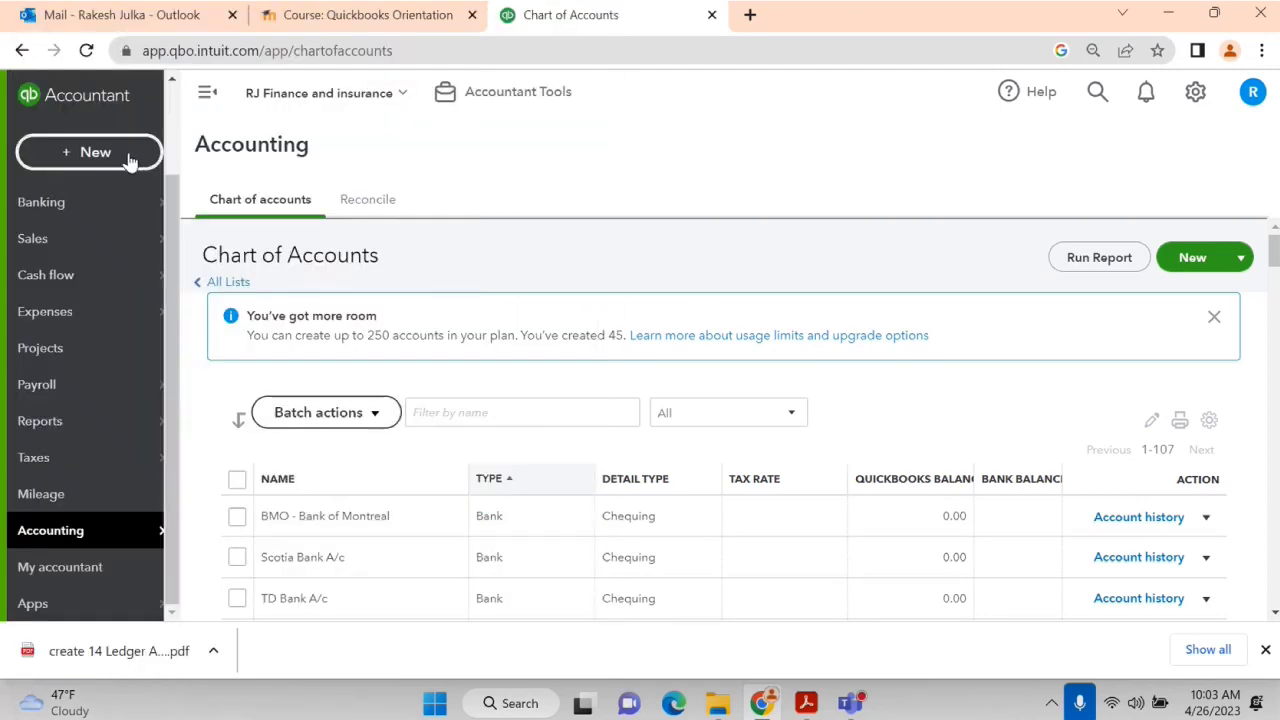
left_click(128, 155)
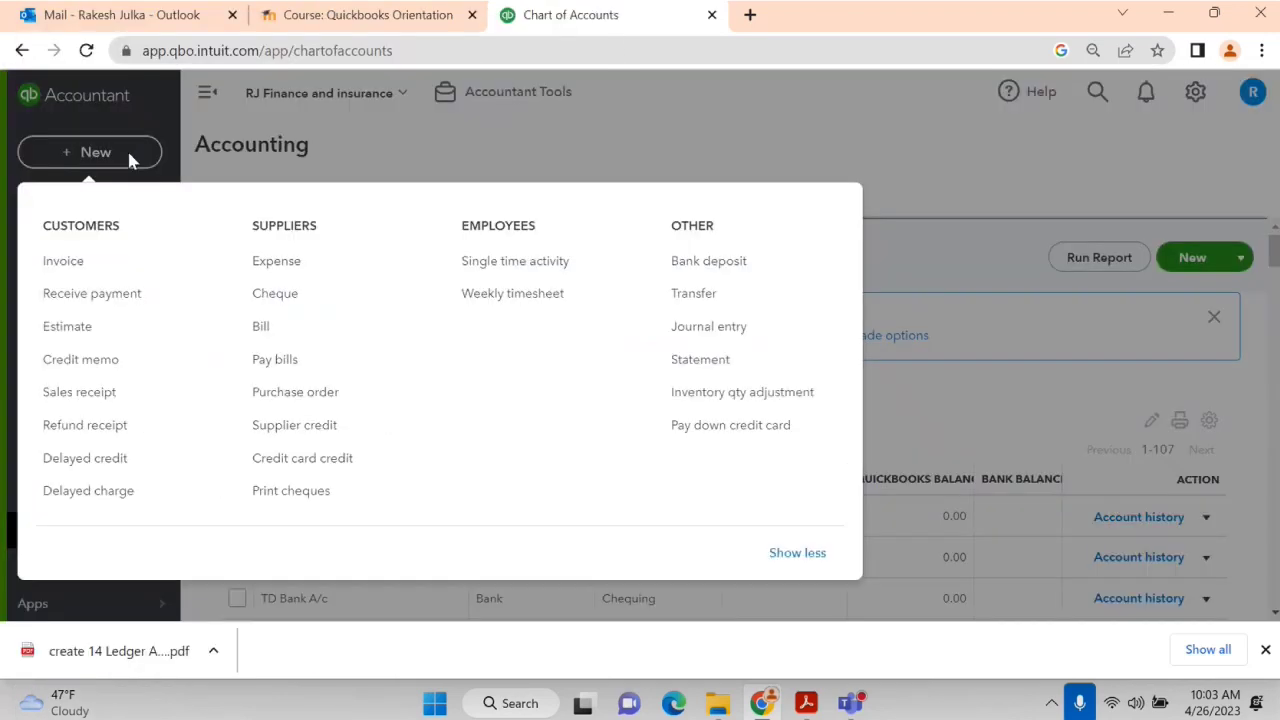
left_click(706, 330)
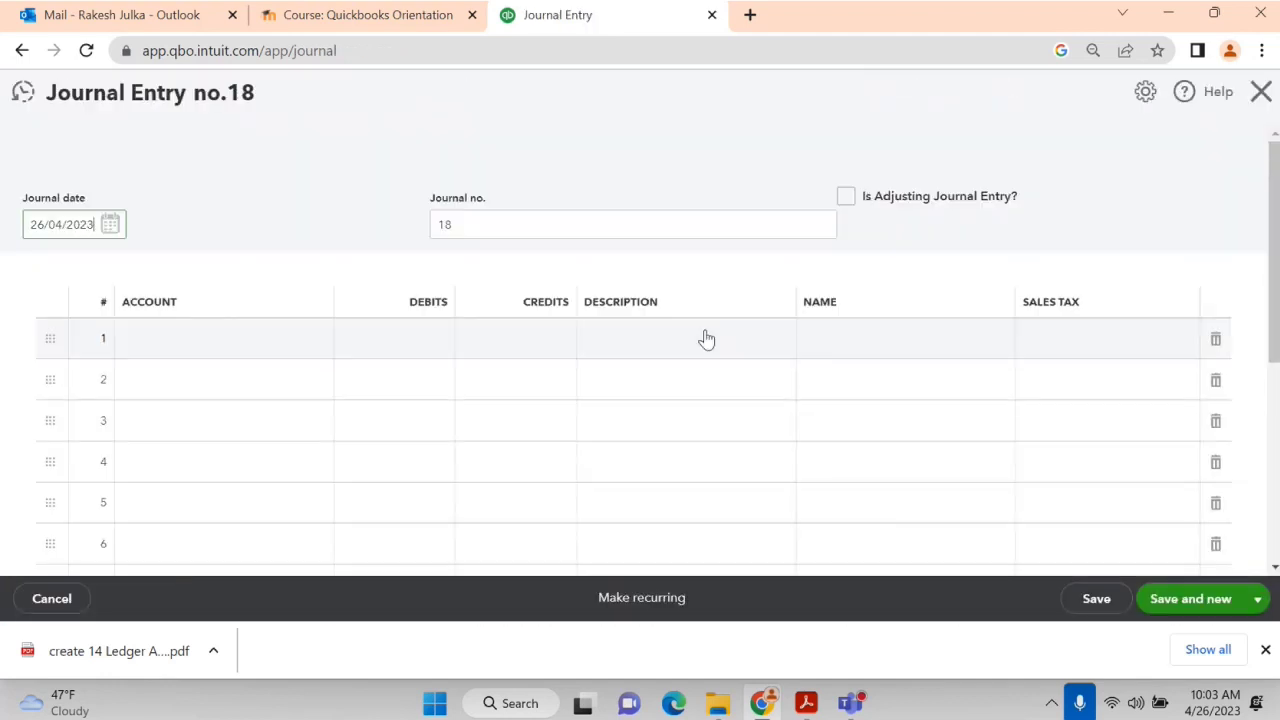
left_click_drag(477, 224, 409, 224)
type("1")
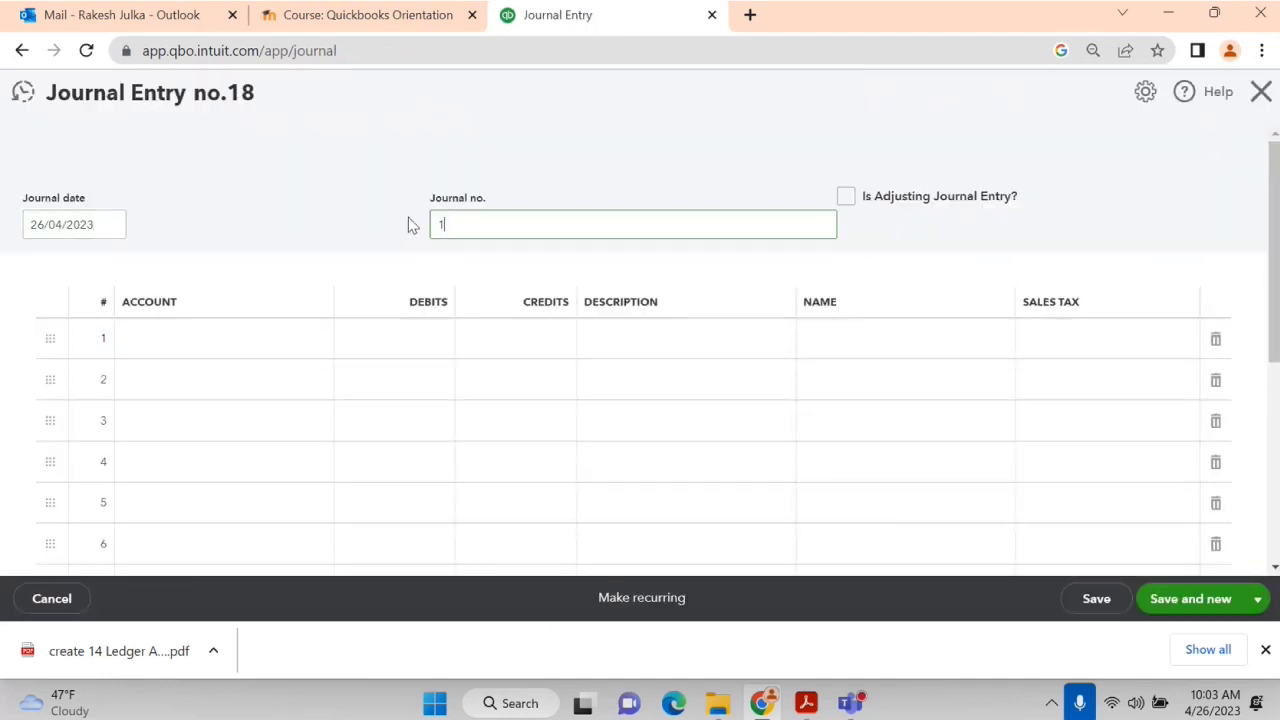
Set the journal date of entry no. 1 to 10/01/2023.
left_click(77, 224)
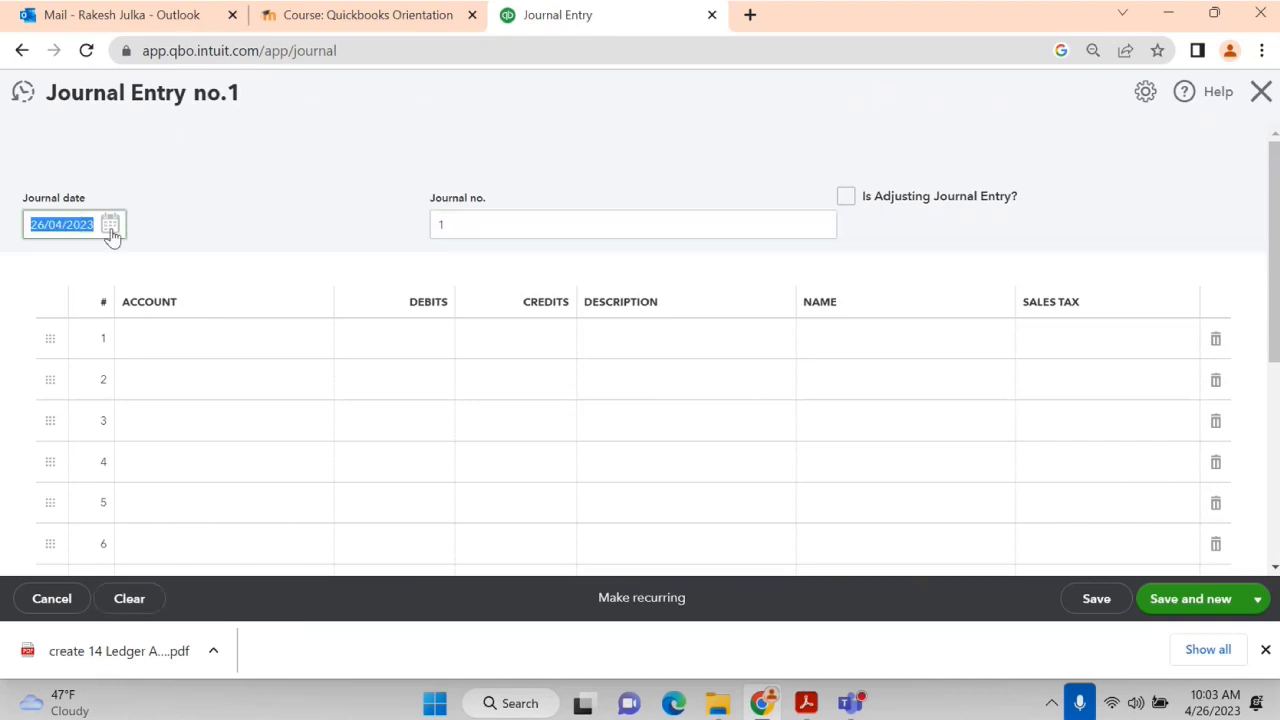
left_click(110, 228)
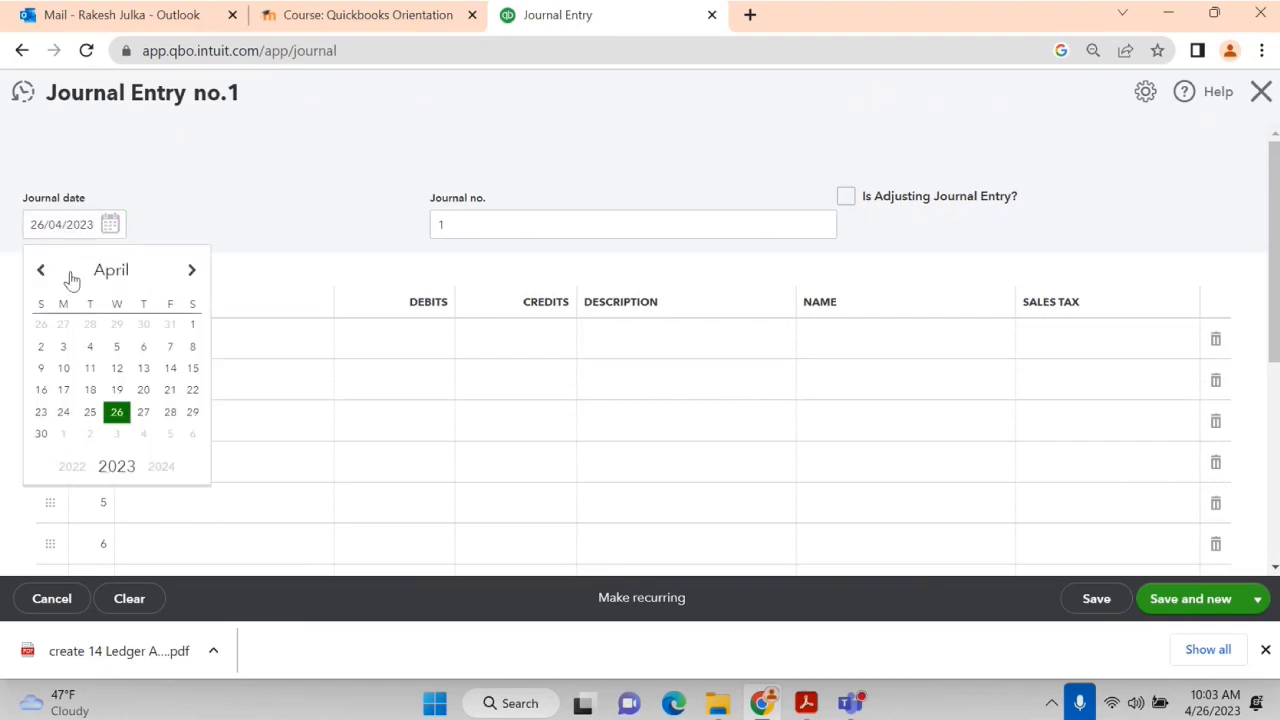
left_click(40, 270)
left_click(40, 270)
left_click(40, 270)
left_click(40, 270)
left_click(40, 270)
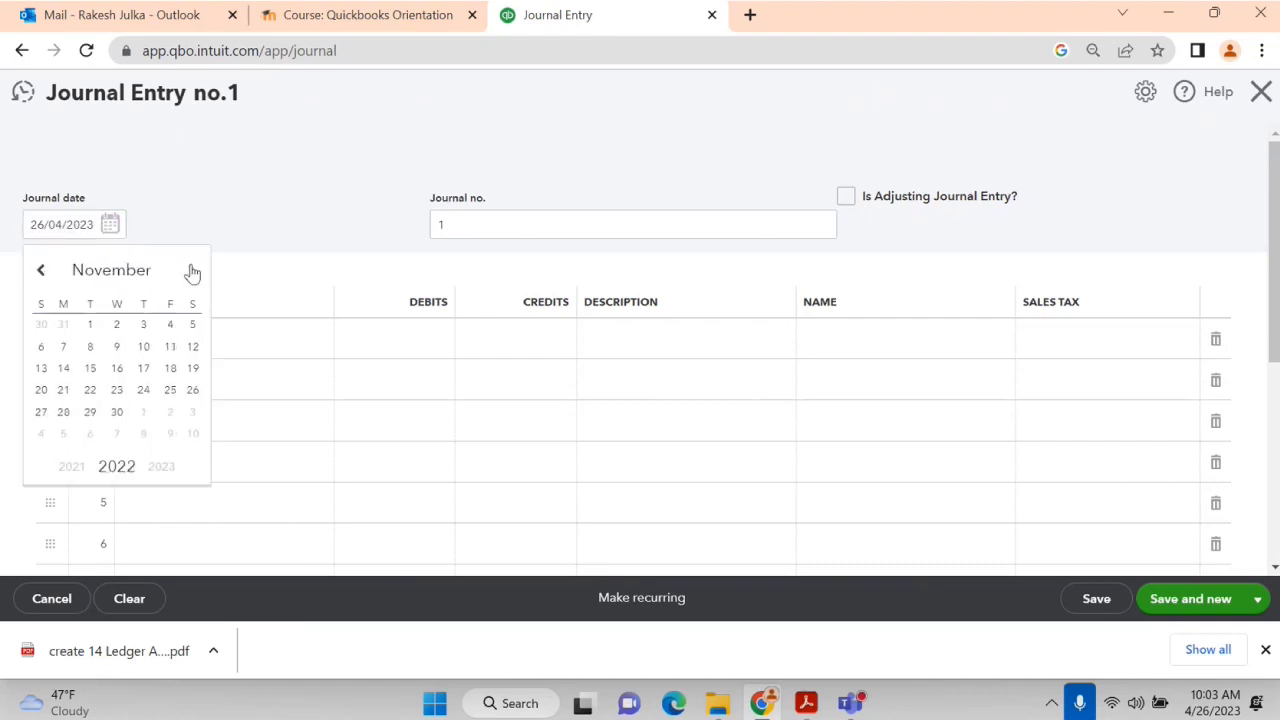
left_click(191, 270)
left_click(191, 270)
left_click(191, 270)
left_click(38, 270)
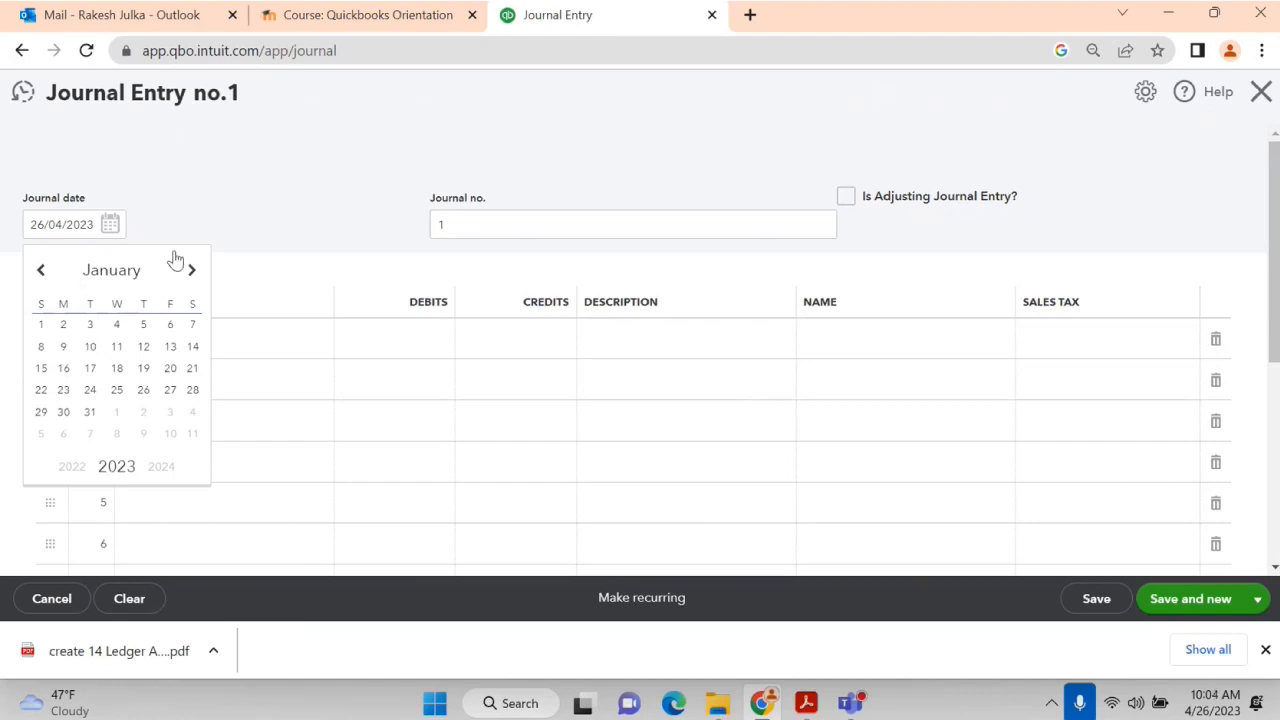
left_click(90, 350)
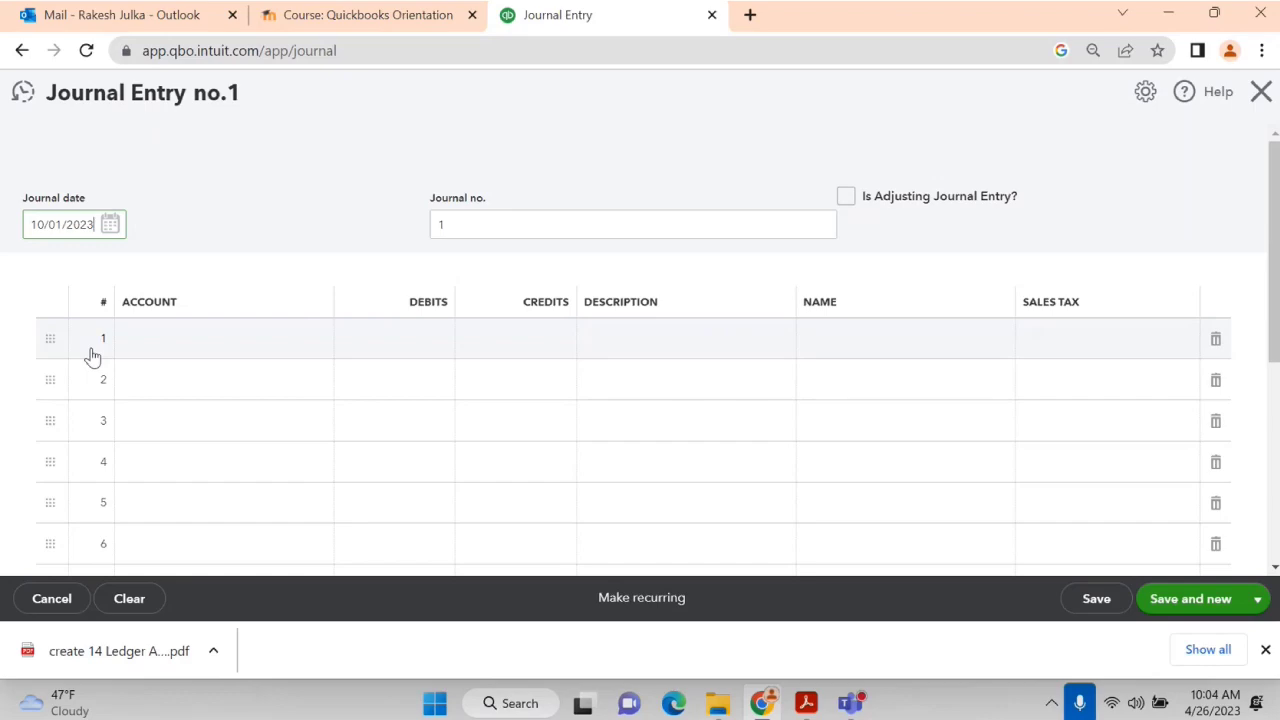
Check the PDF's first transaction and debit Cash in Hand 12000 on the first line of the journal entry.
key("alt+Tab")
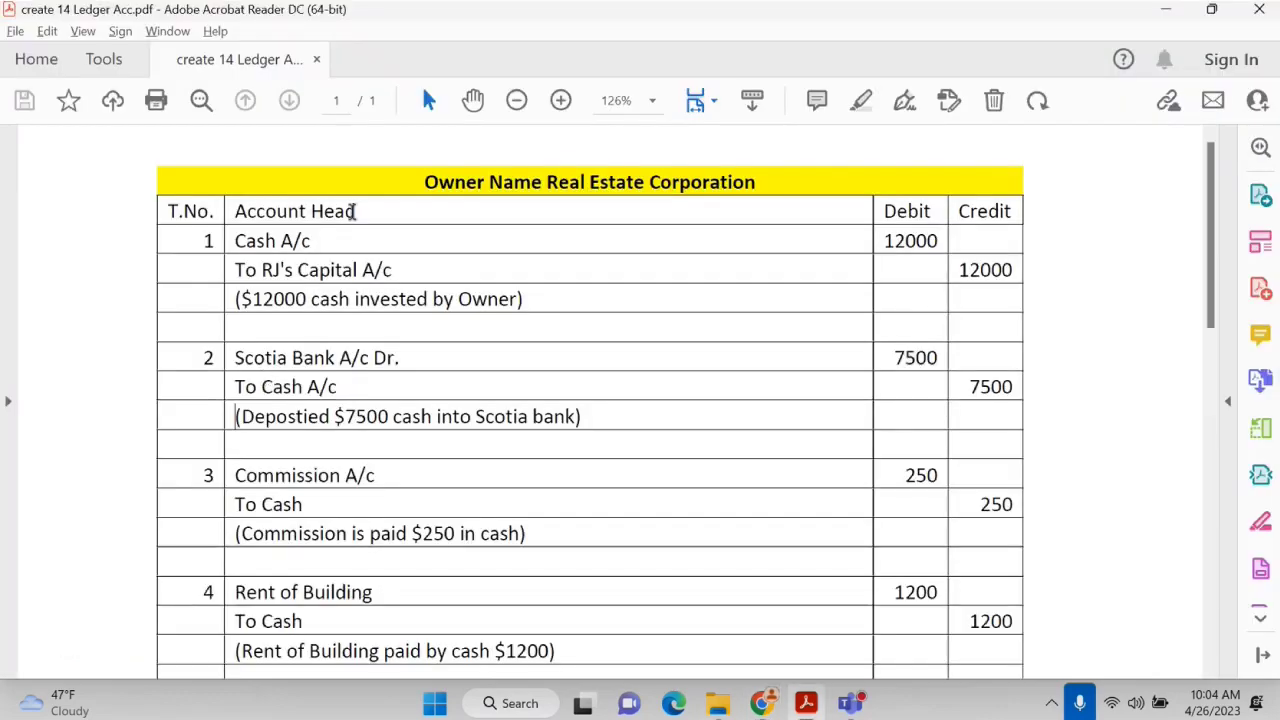
key("alt+Tab")
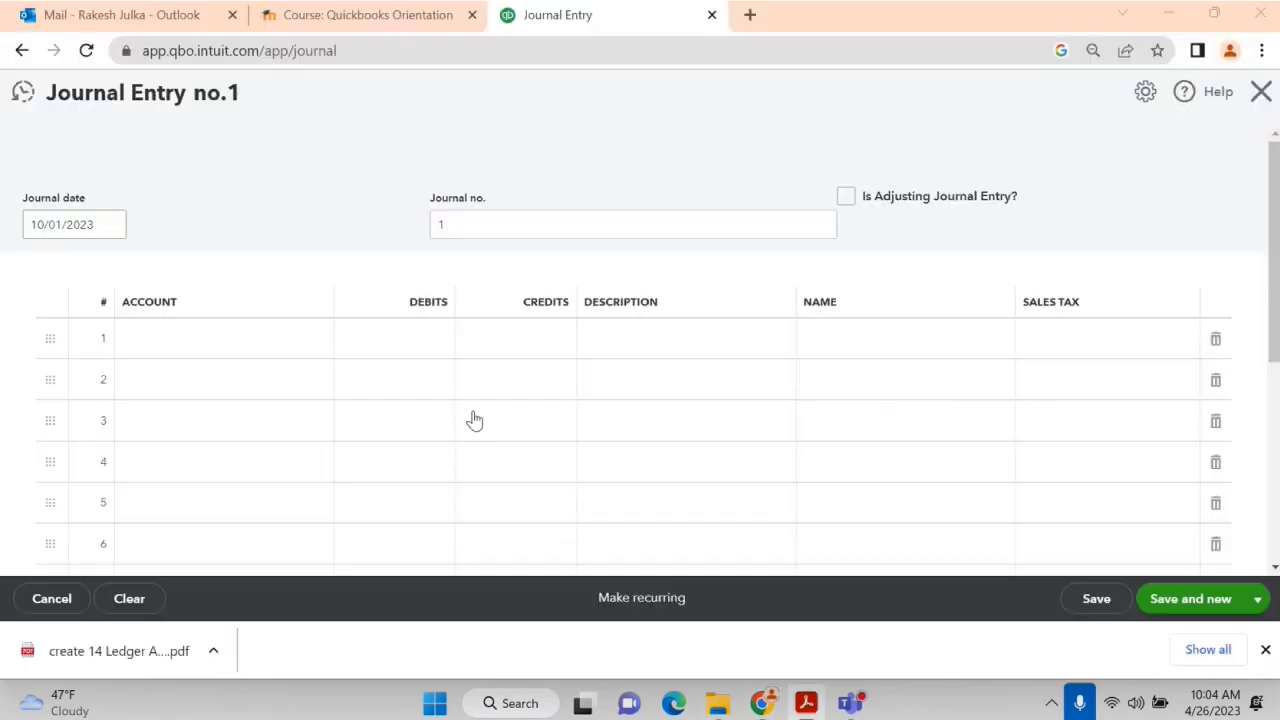
left_click(224, 339)
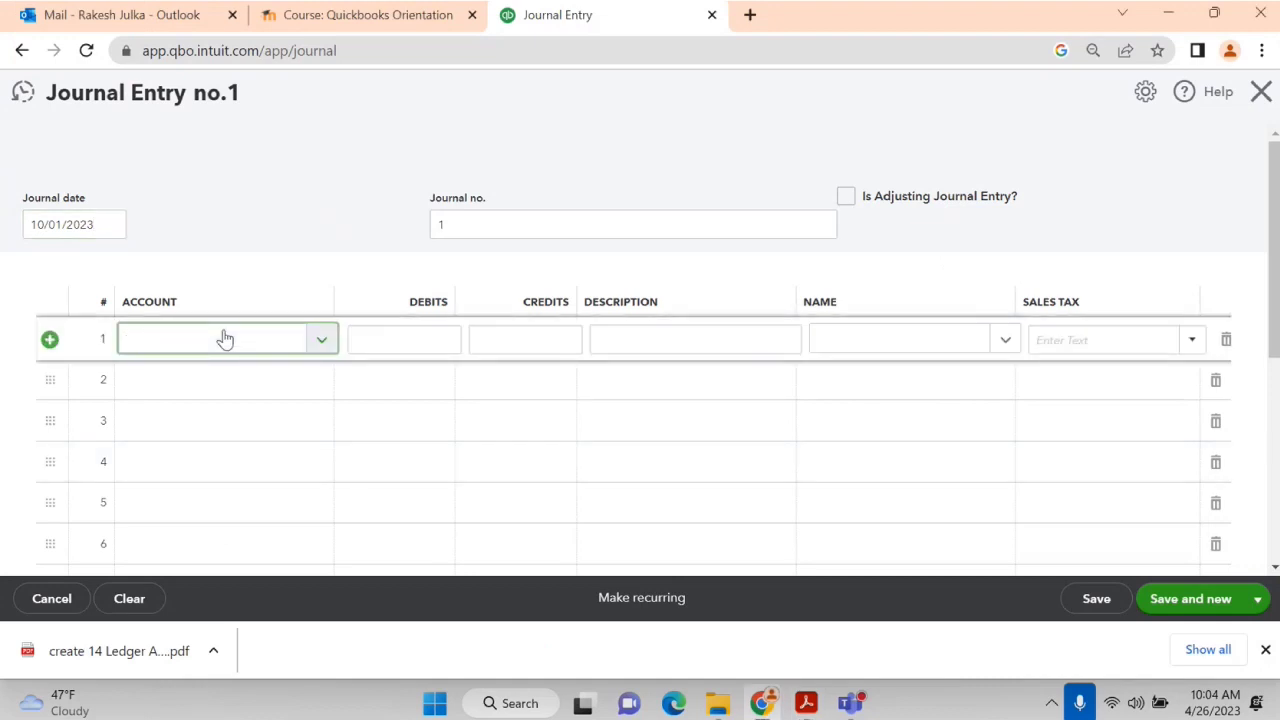
type("cash")
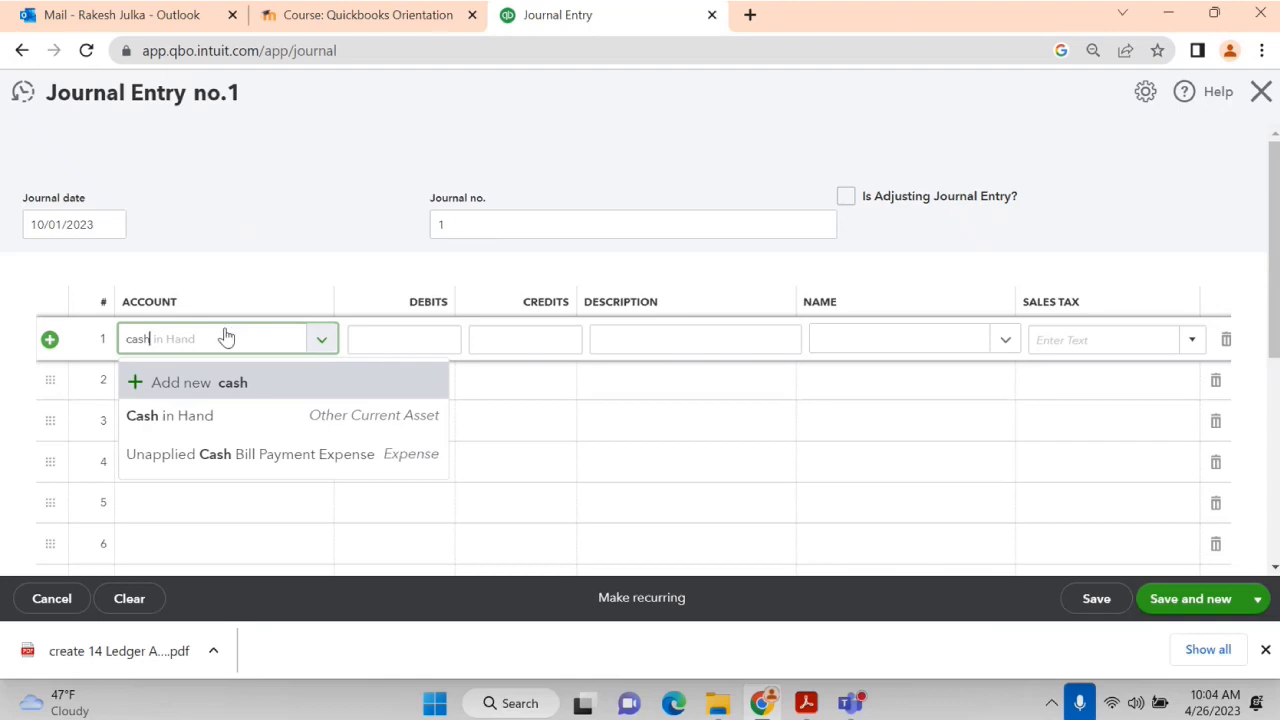
left_click(200, 421)
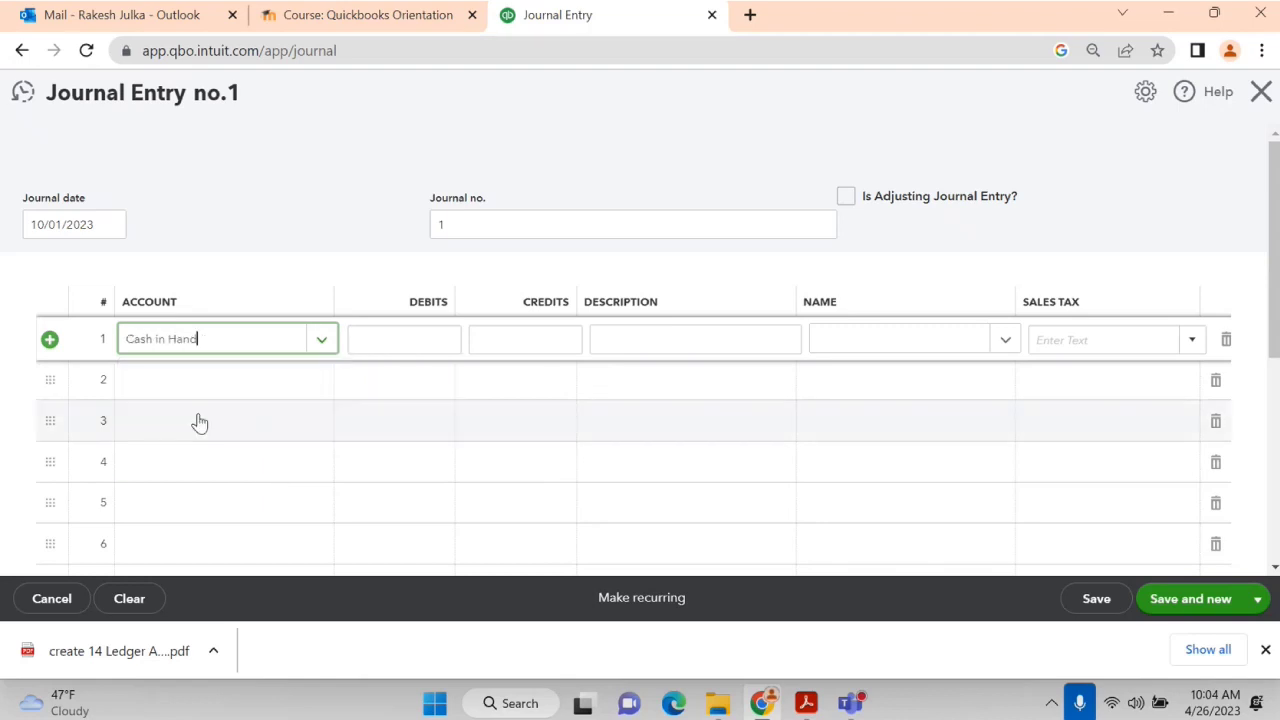
left_click(405, 341)
type("12000")
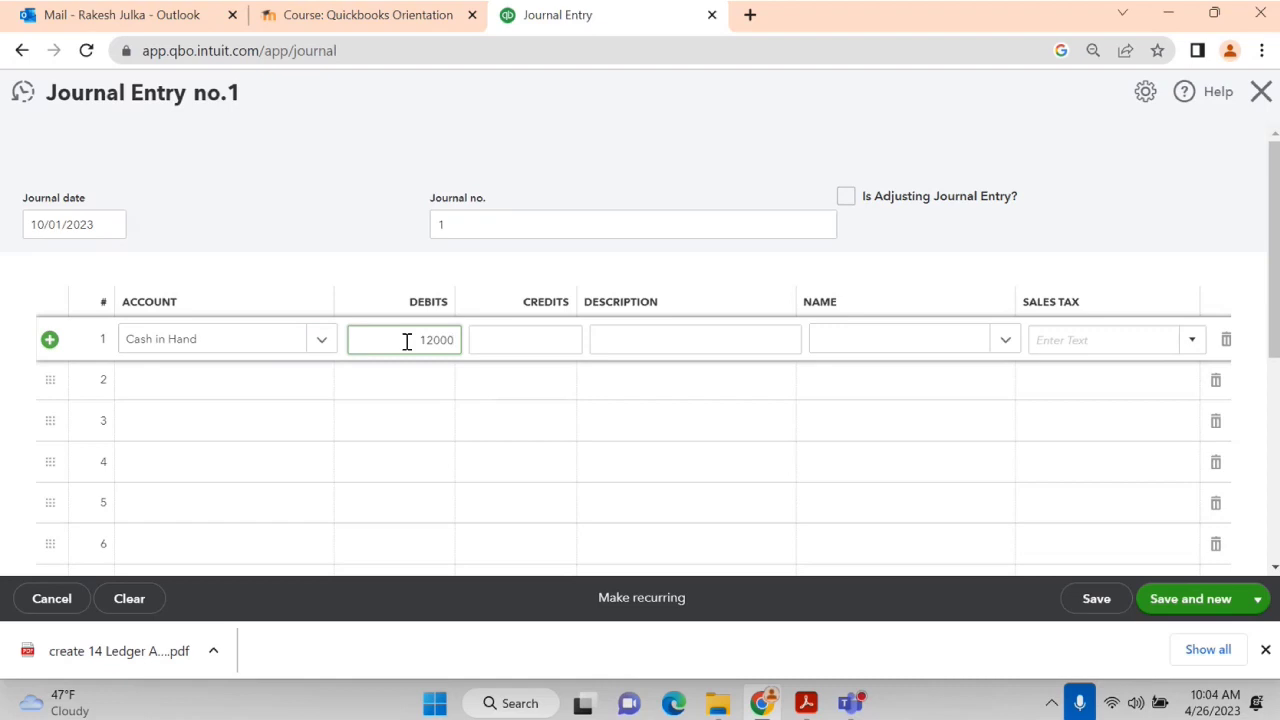
Describe the Cash in Hand line as "Cash invested by owner", checking the wording against the PDF.
key("Tab")
key("Tab")
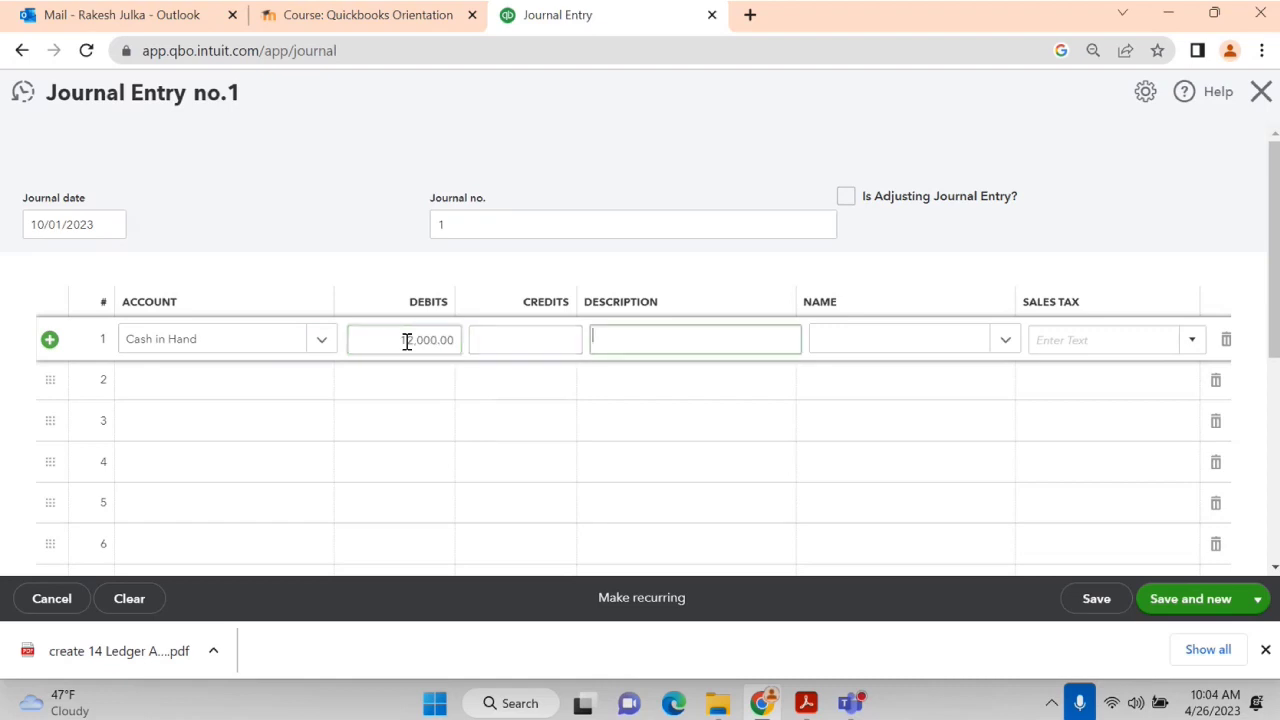
key("alt+Tab")
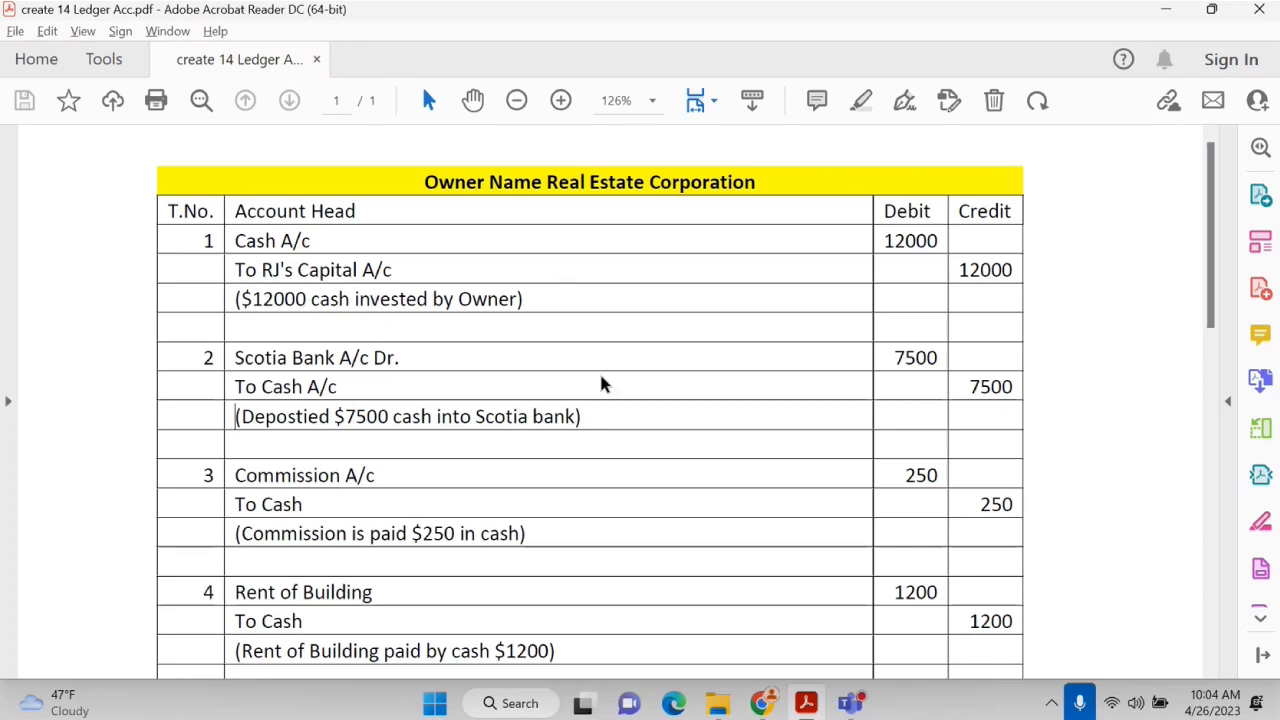
key("alt+Tab")
type("Cash ")
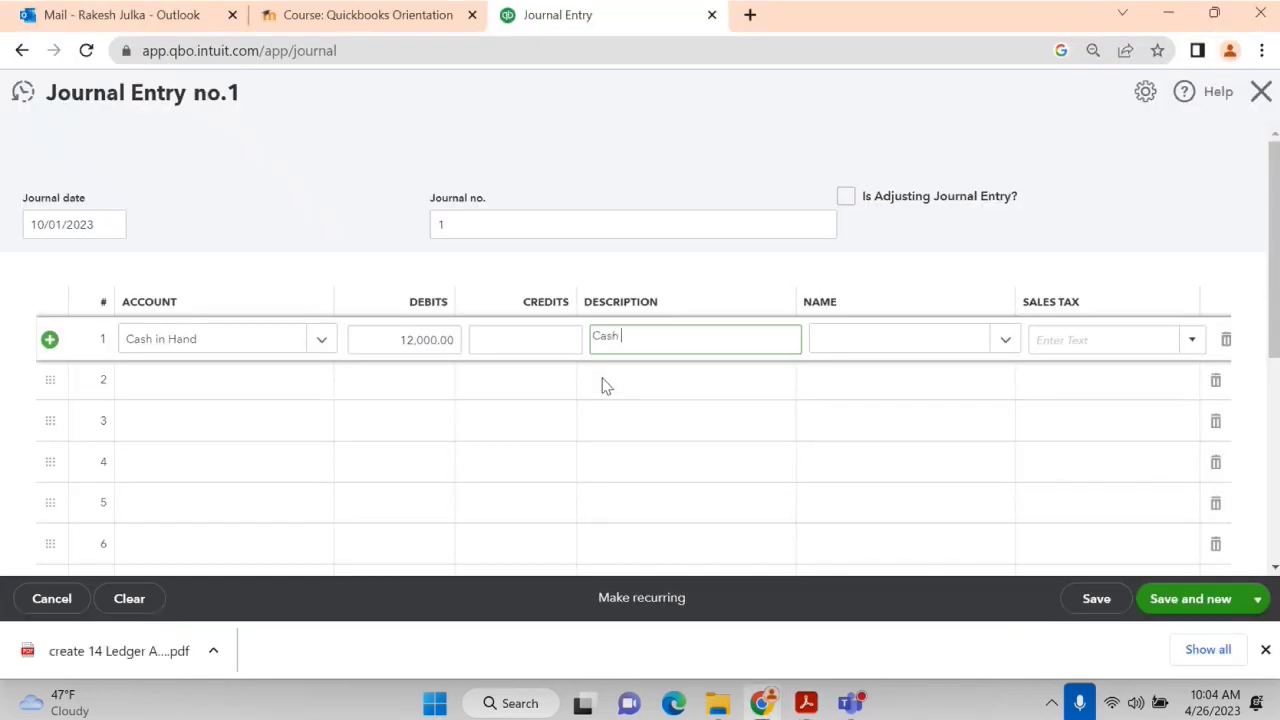
type("invested by owner")
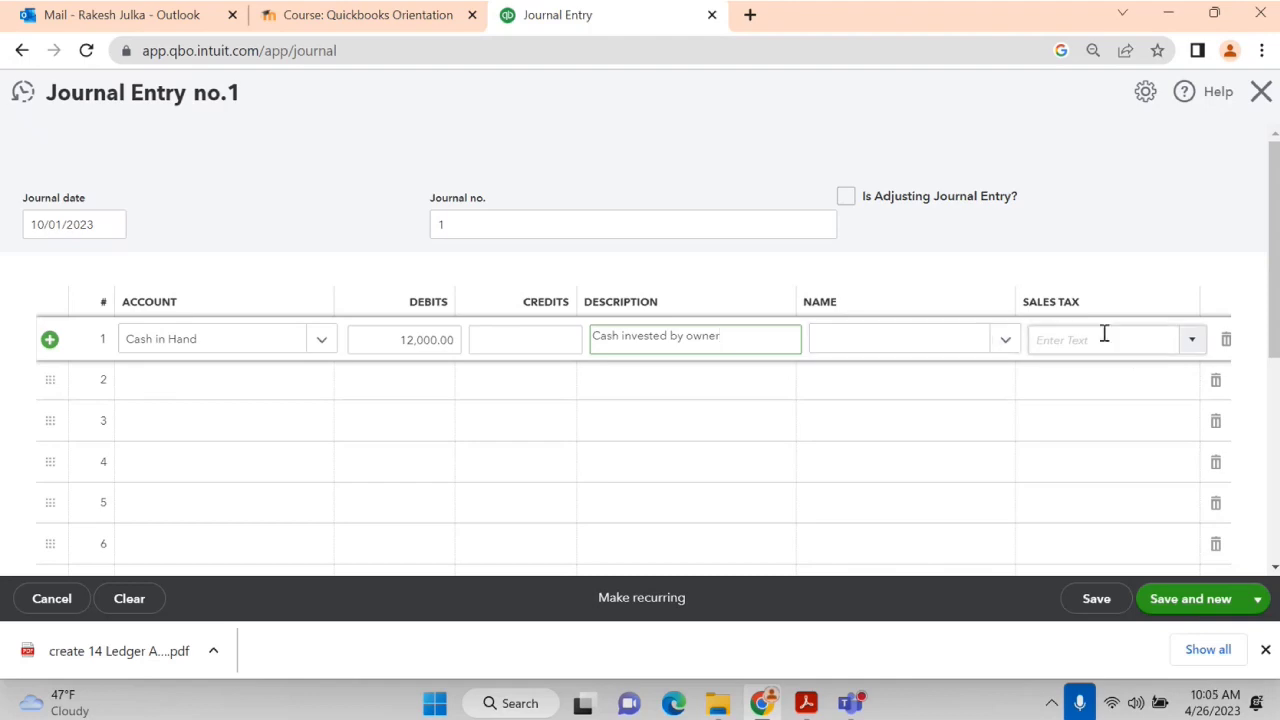
Credit RJ's Capital Account 12,000 on the second line, and save and close the journal entry.
left_click(186, 388)
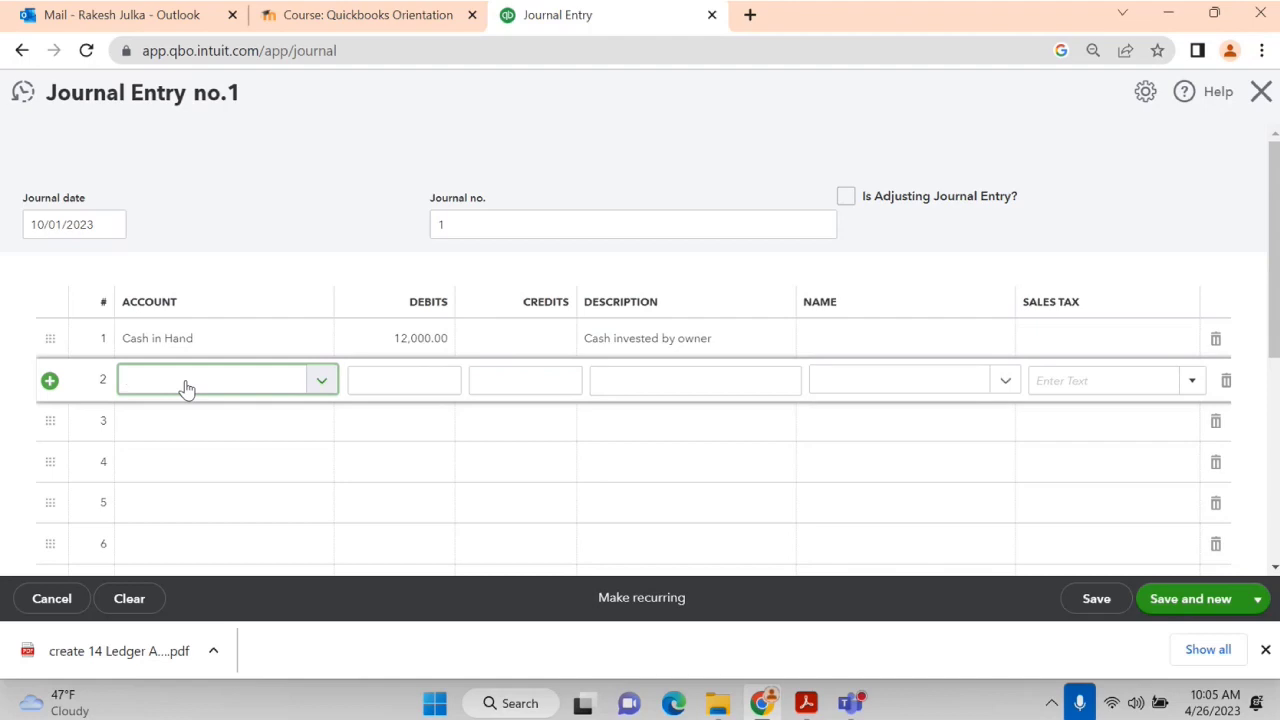
type("raj")
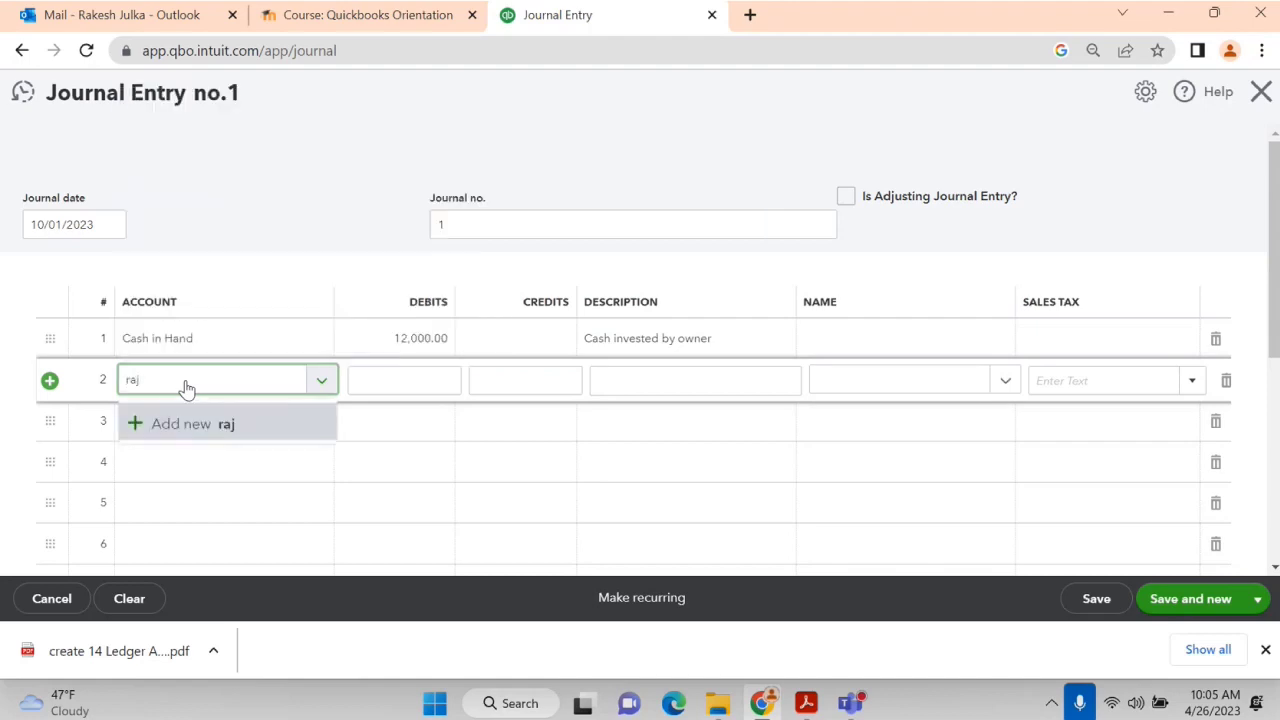
key("BackSpace")
key("BackSpace")
type("j")
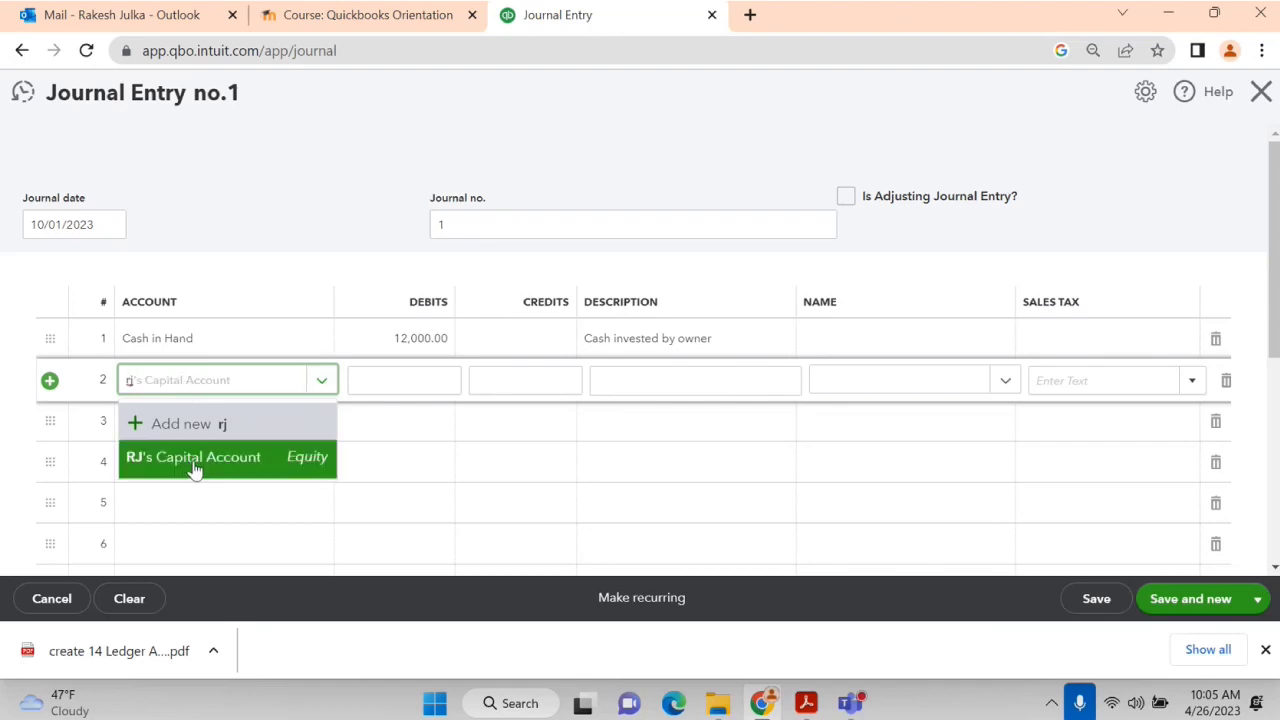
left_click(203, 457)
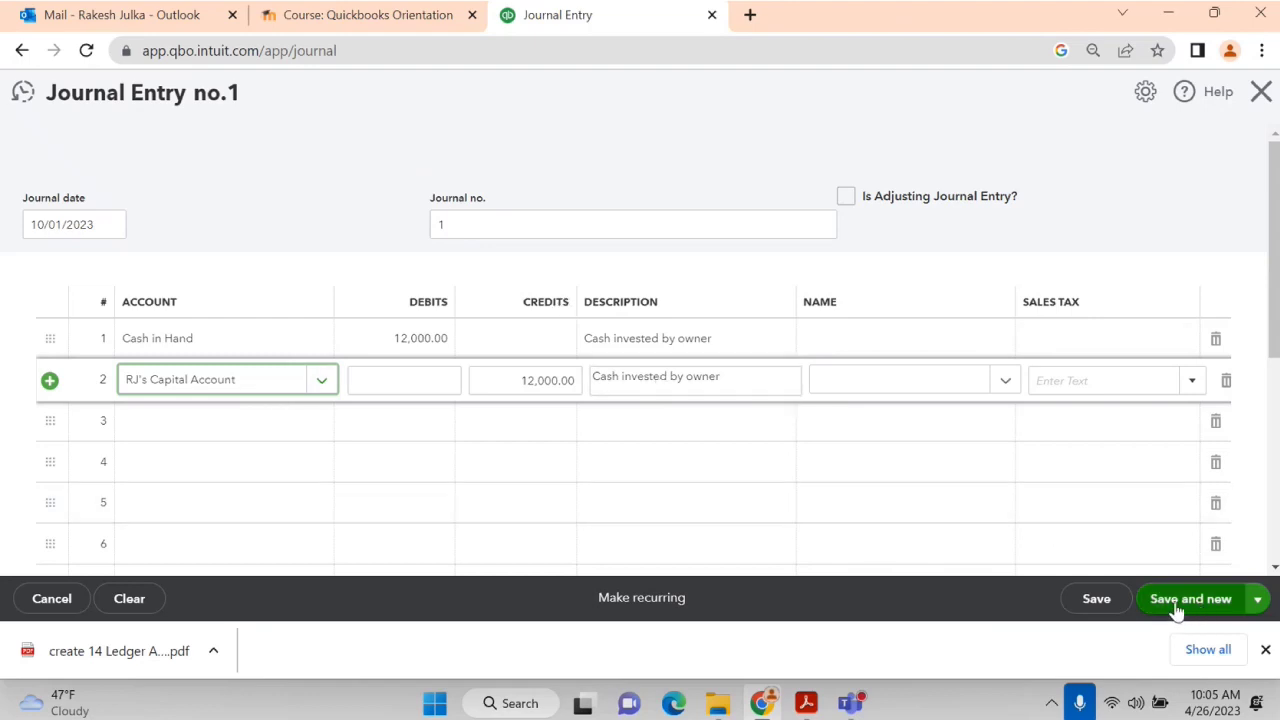
left_click(1257, 600)
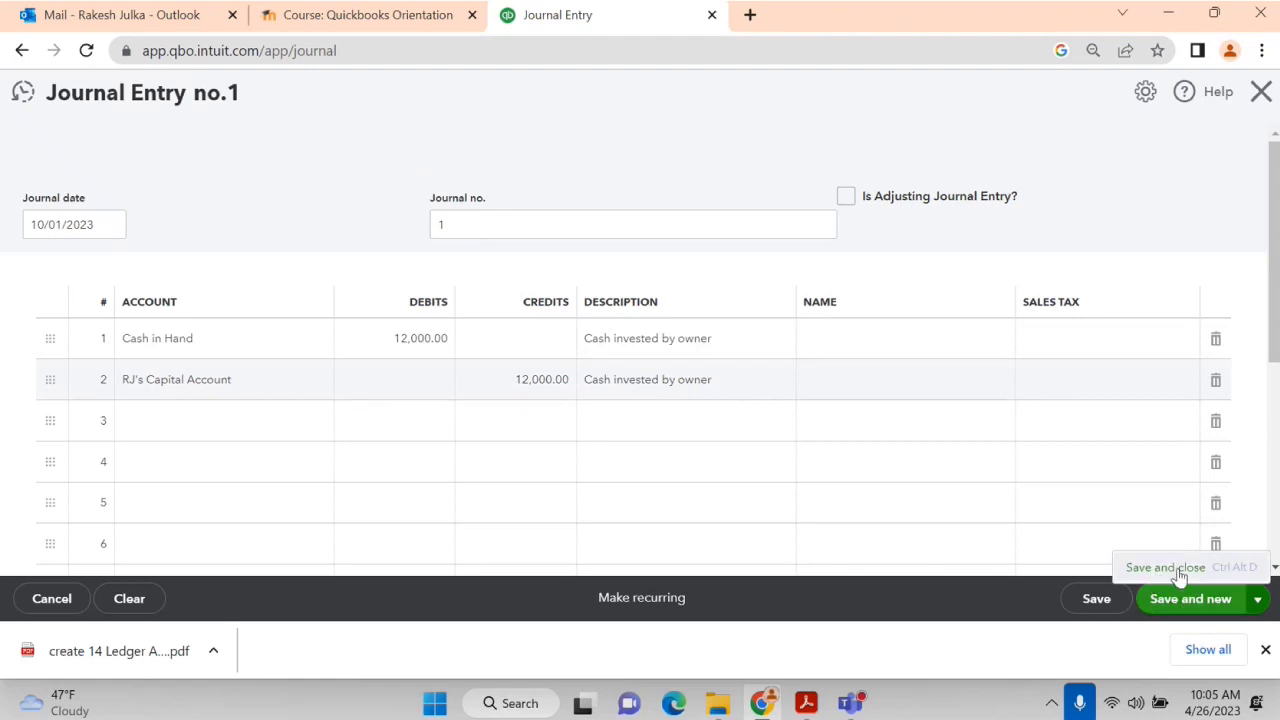
left_click(1180, 568)
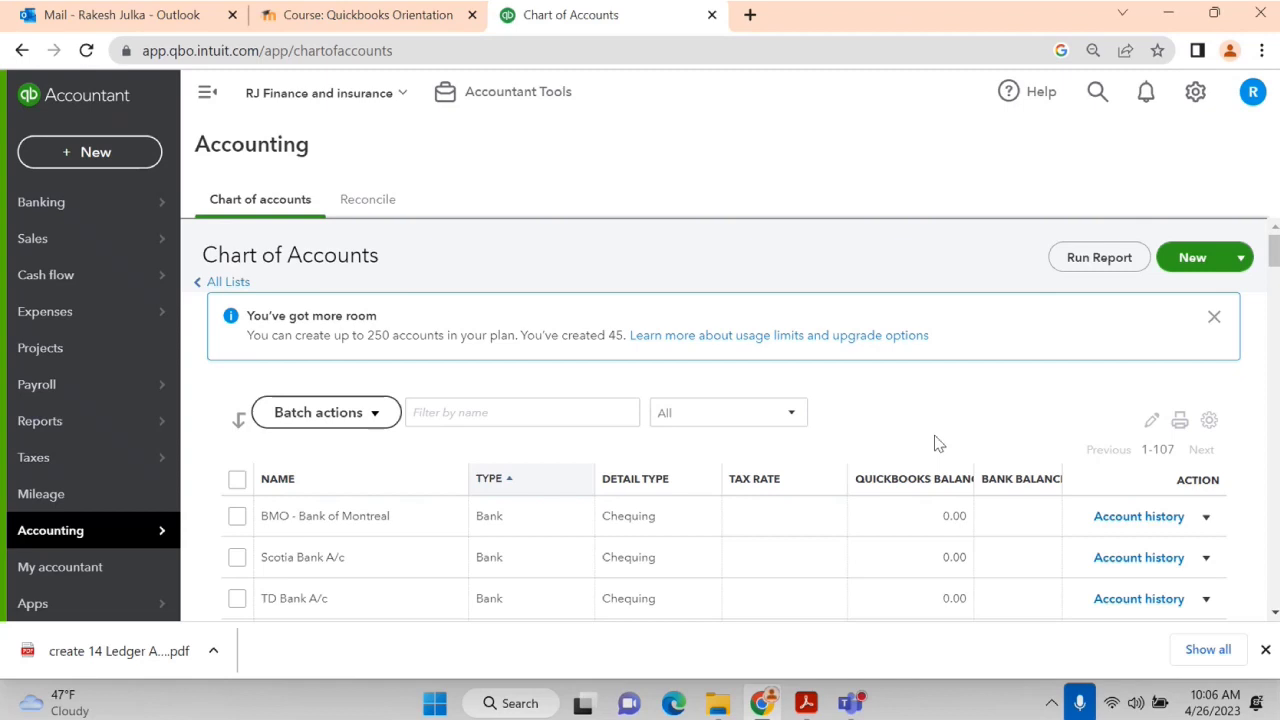
Check the second transaction in the PDF and start a new journal entry for it.
key("alt+Tab")
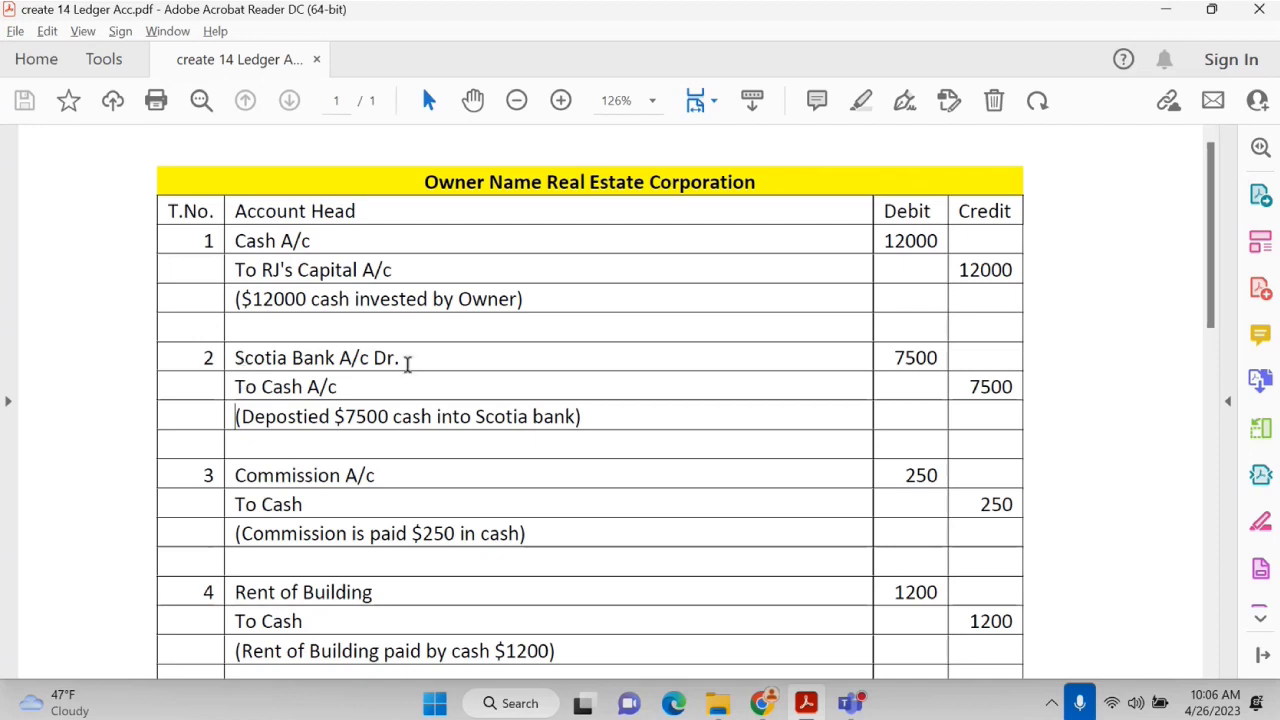
key("alt+Tab")
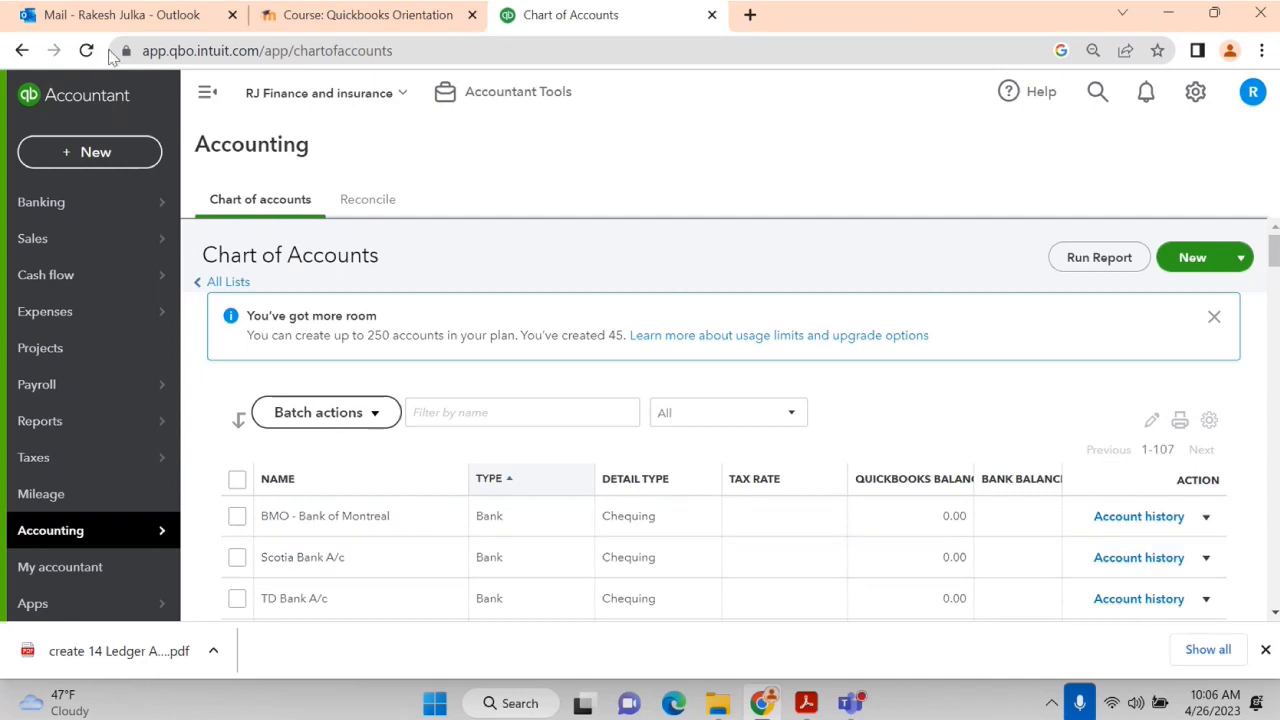
left_click(79, 151)
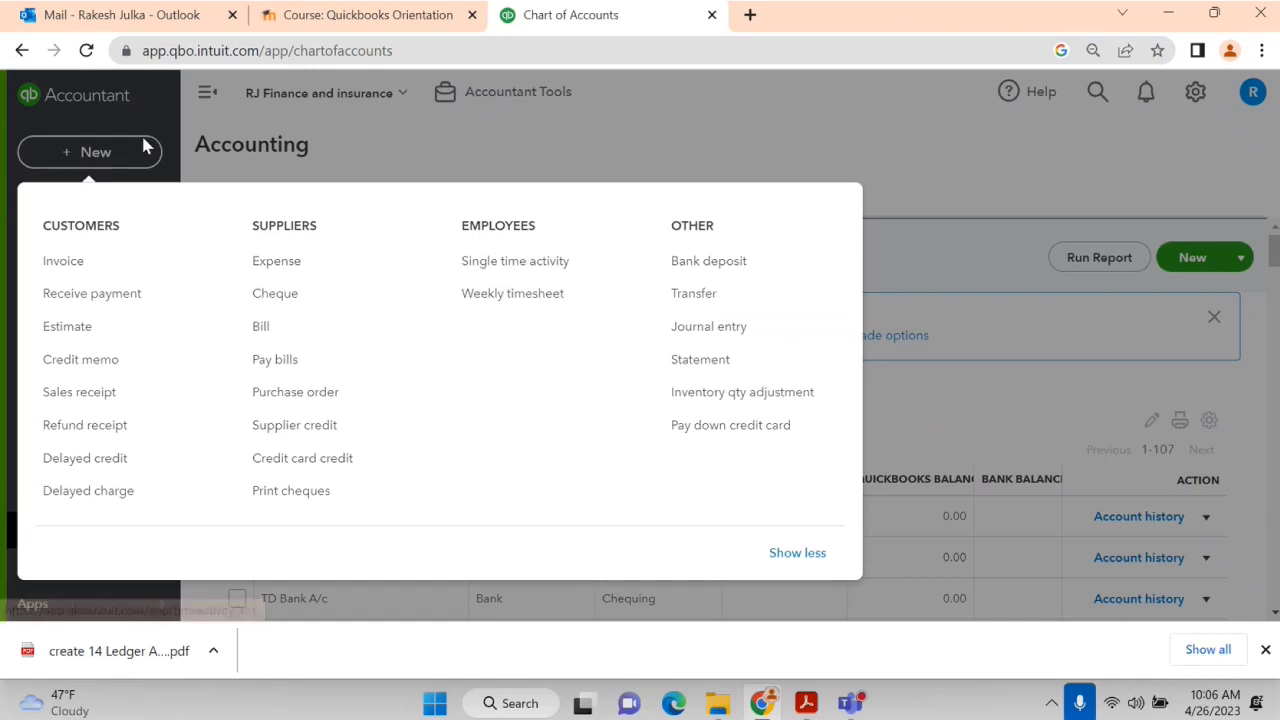
left_click(722, 332)
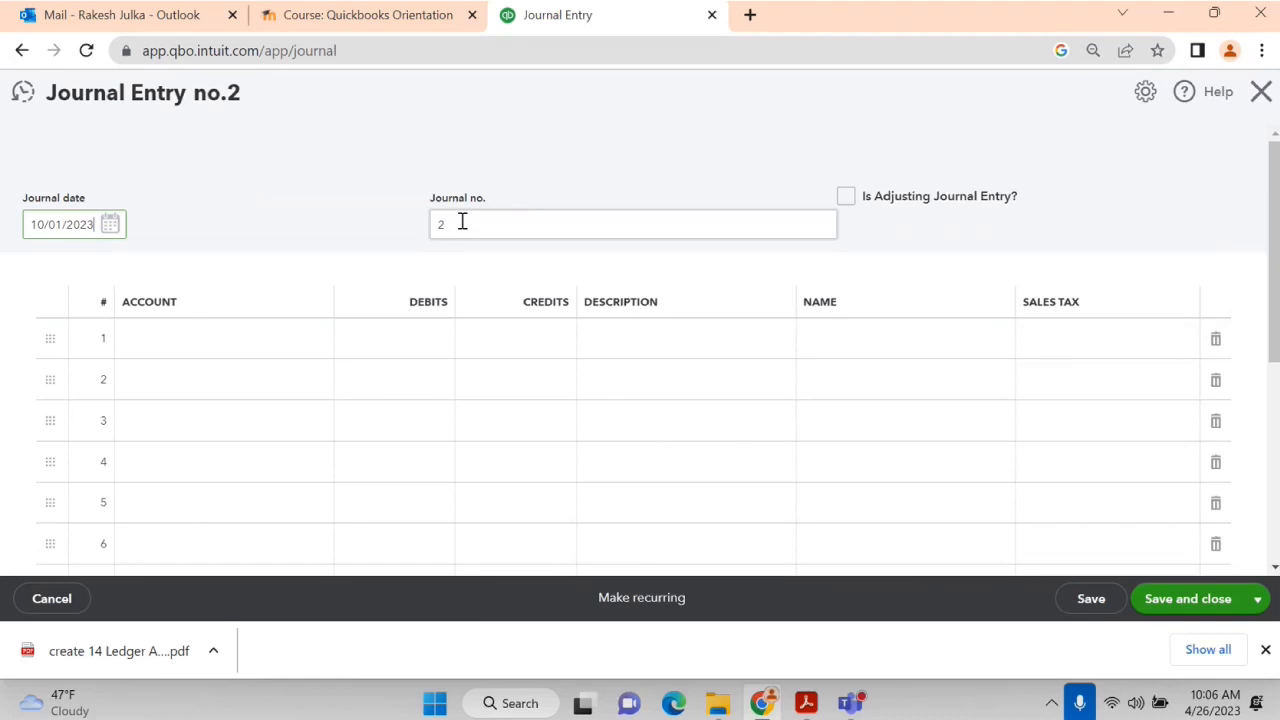
Debit Scotia Bank A/c 7500 on the first line of journal entry no. 2, checking the account and amount against the PDF.
key("alt+Tab")
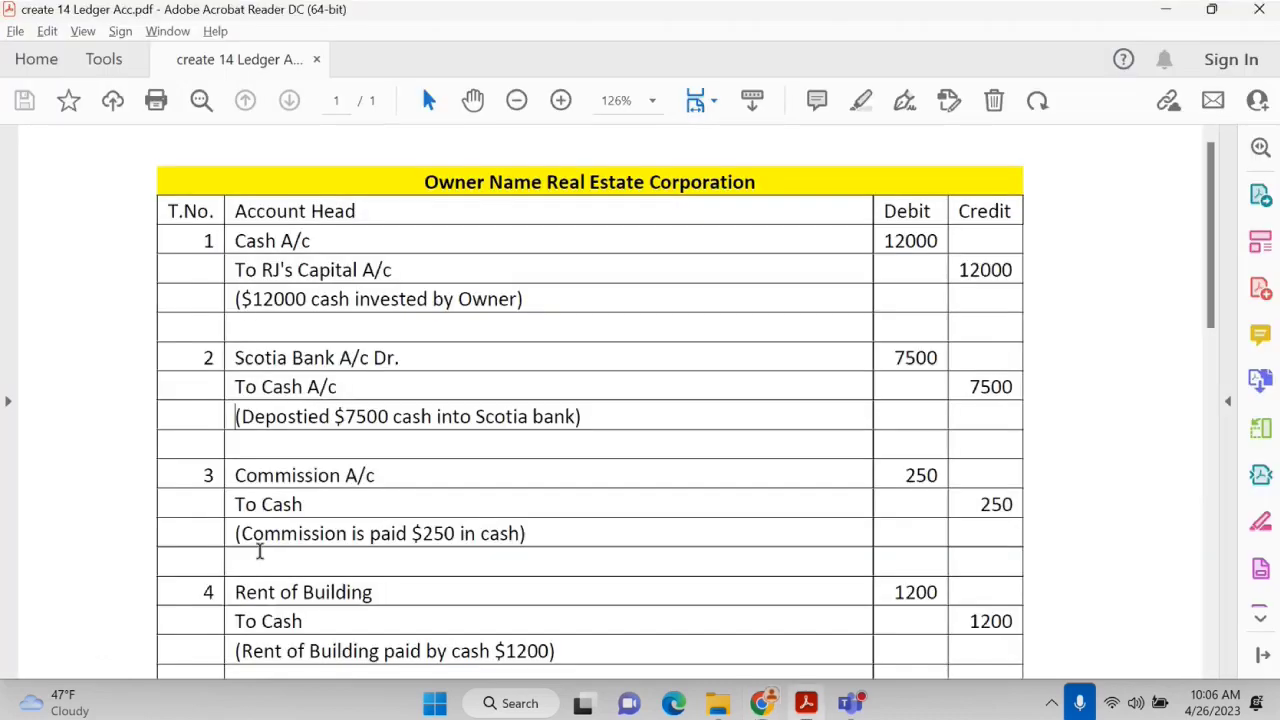
key("alt+Tab")
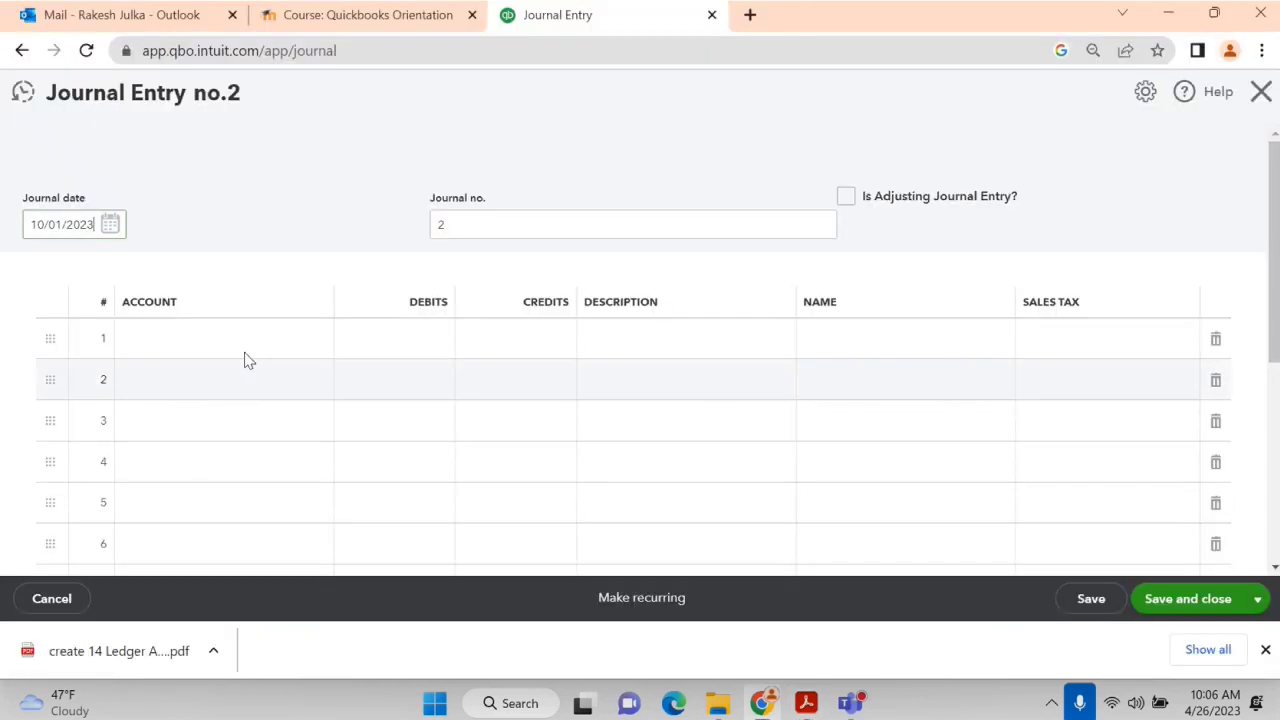
left_click(243, 340)
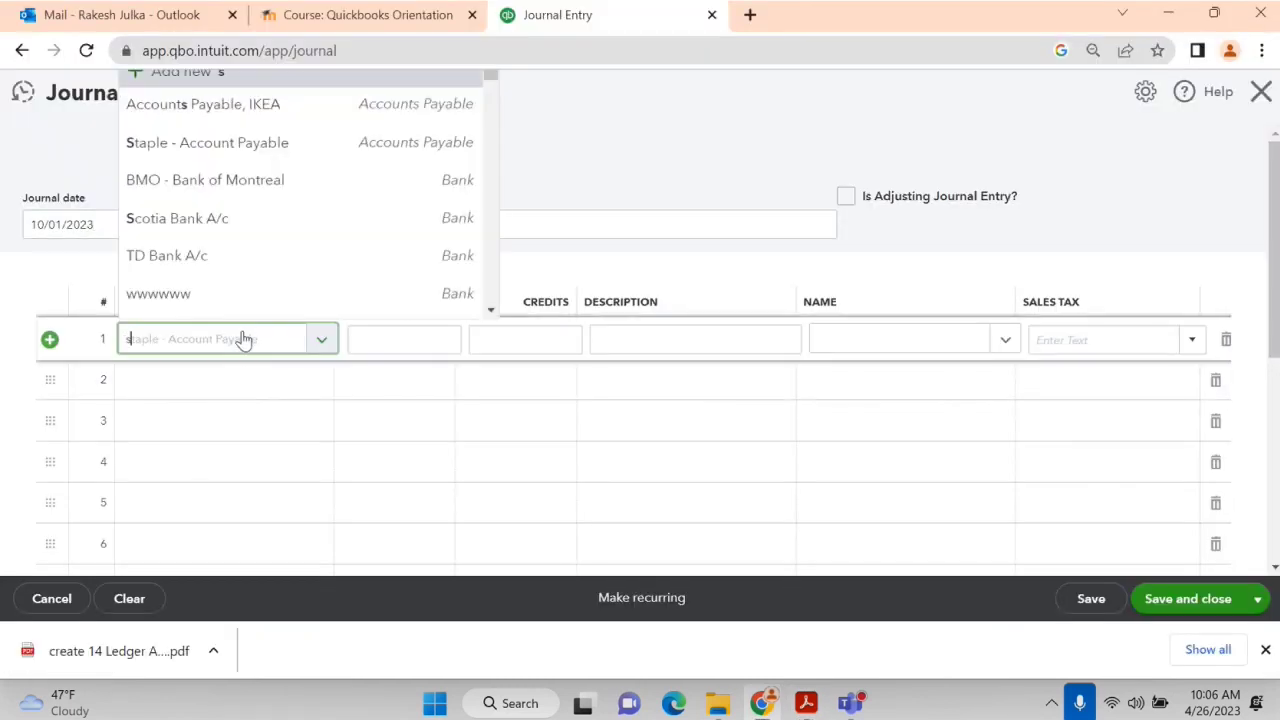
type("scotia")
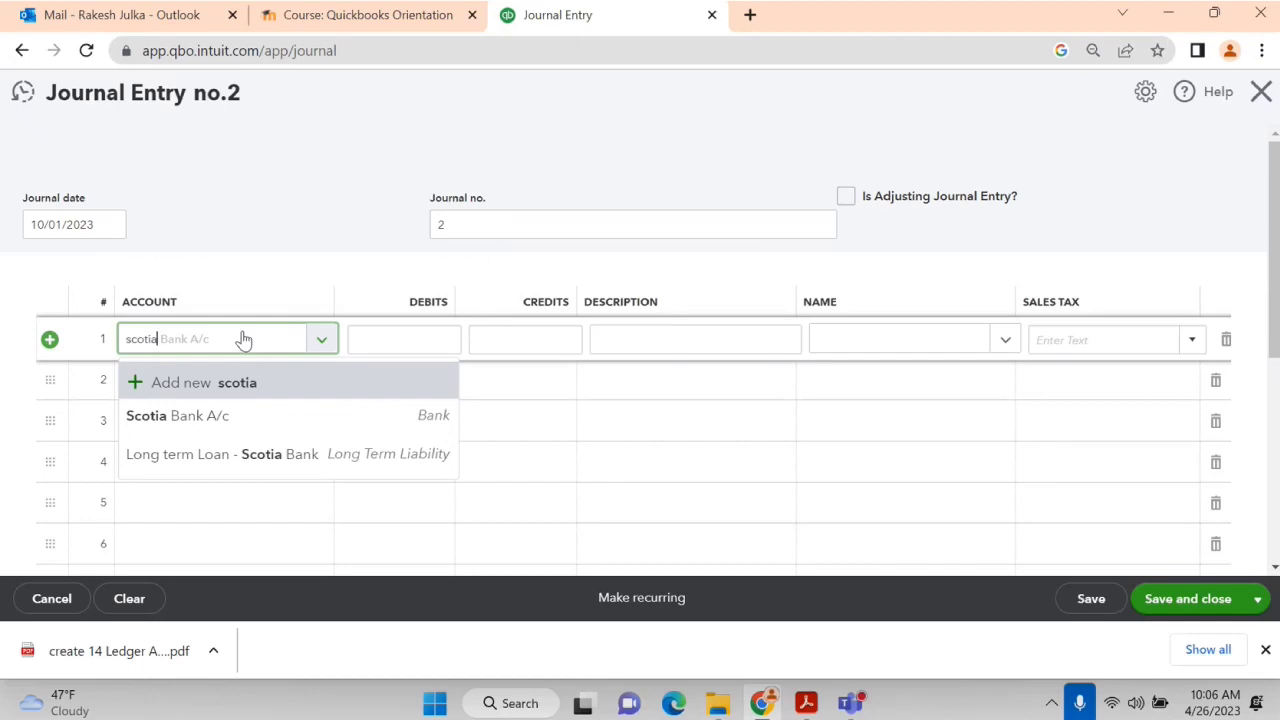
left_click(214, 423)
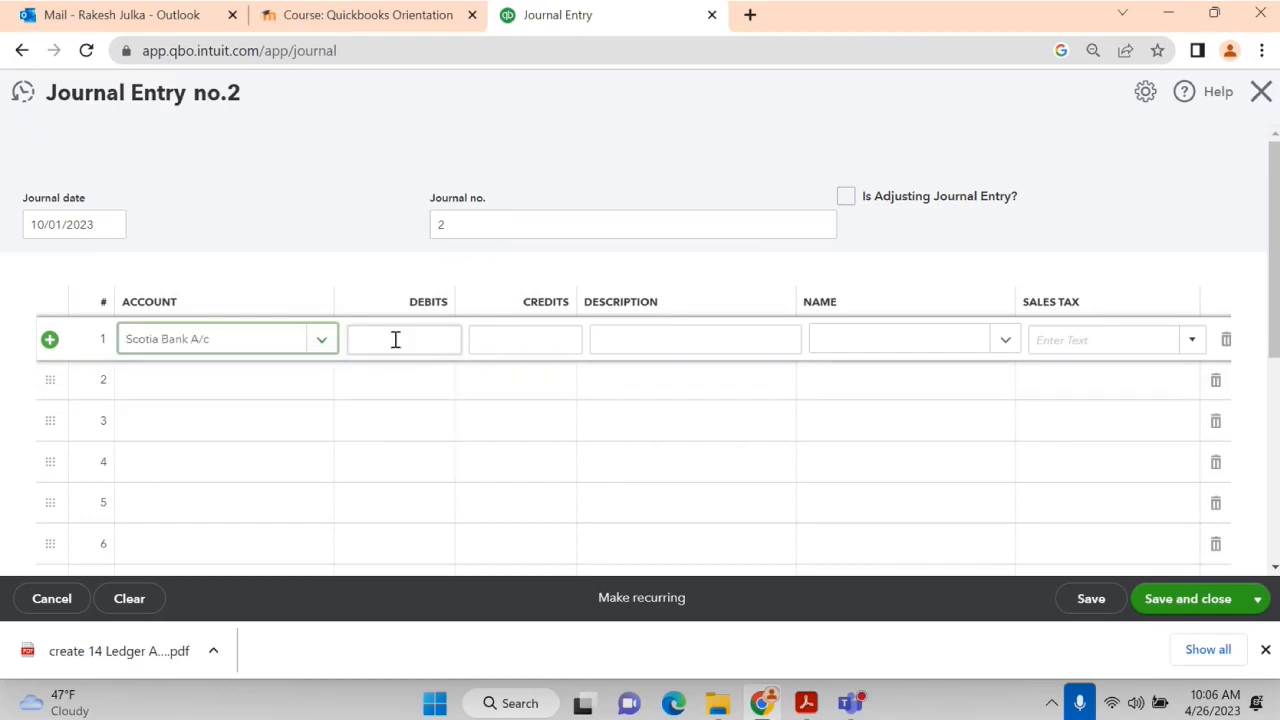
left_click(395, 340)
key("alt+Tab")
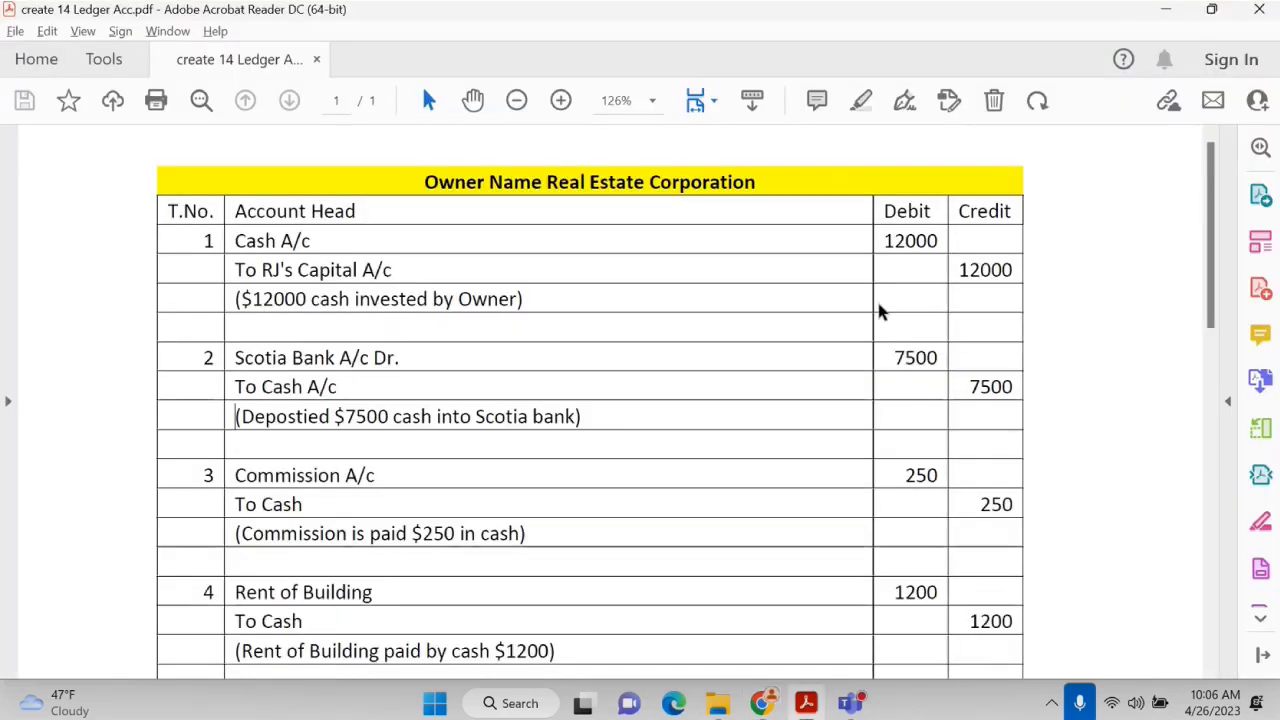
key("alt+Tab")
type("75")
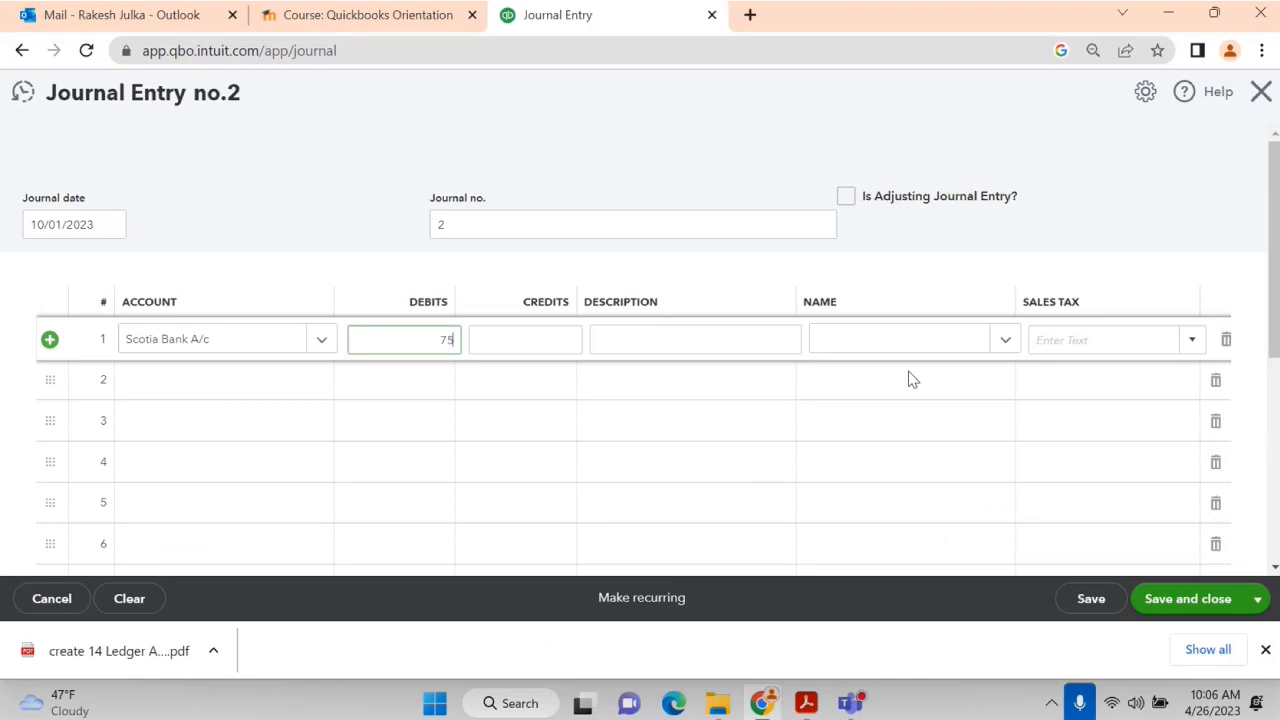
type("00")
Describe the Scotia Bank A/c line as "Deposit cash into bank", checking the wording against the PDF.
key("Tab")
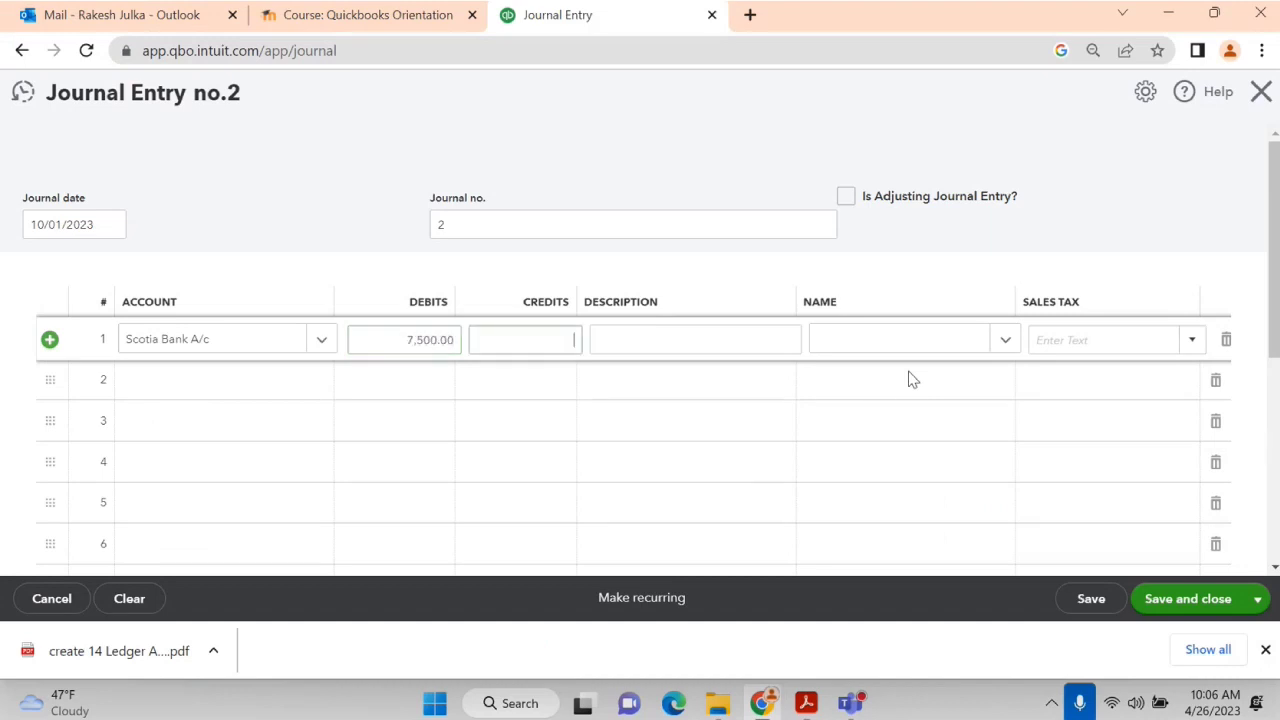
key("Tab")
key("alt+Tab")
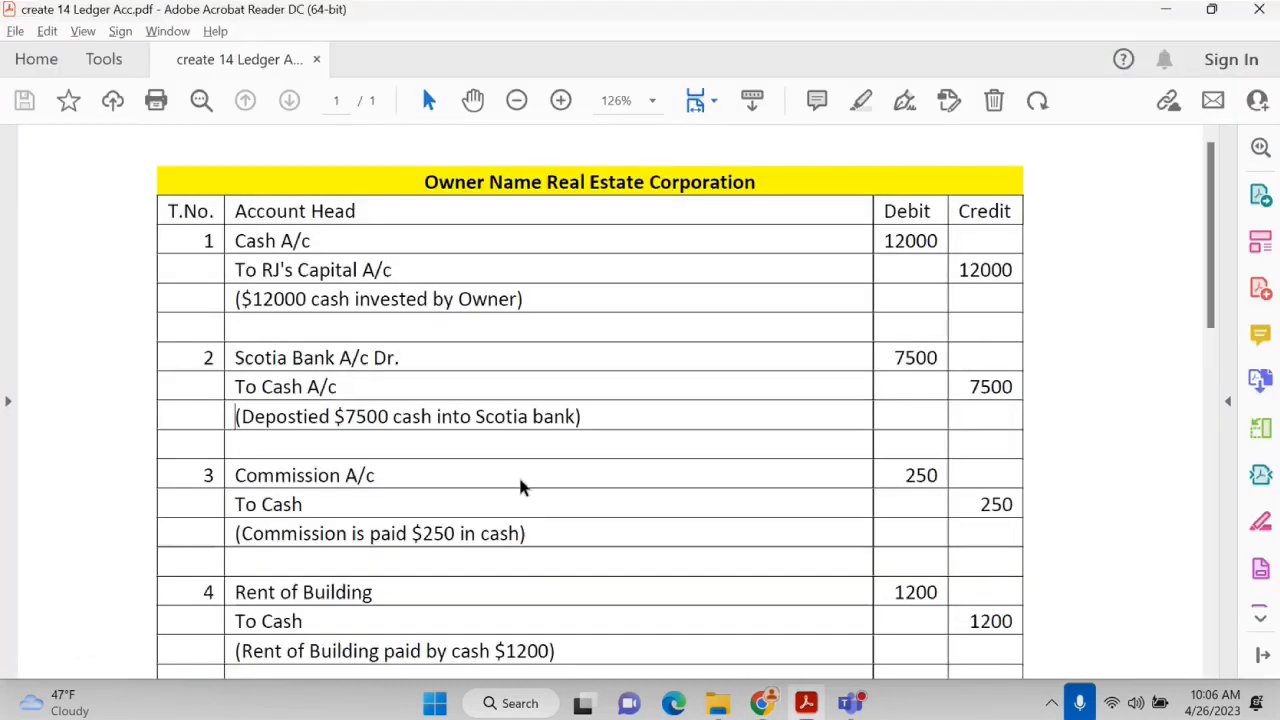
key("alt+Tab")
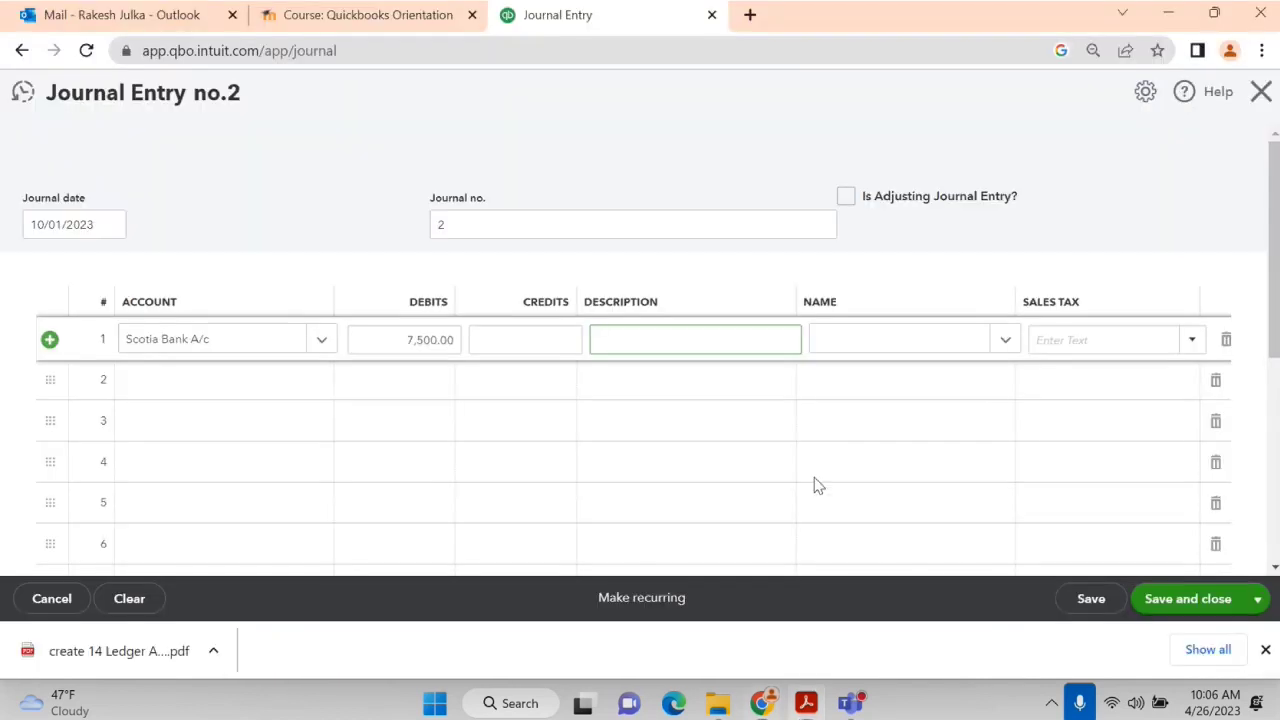
type("Deposit")
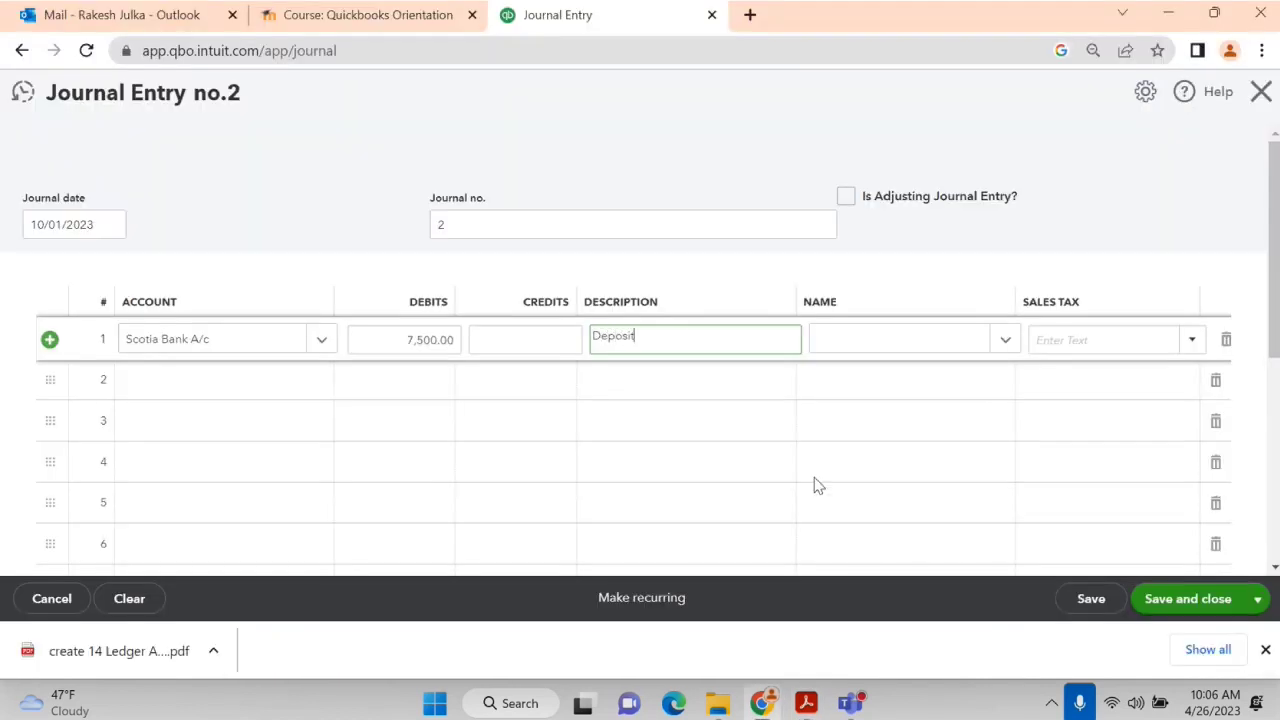
type(" cash into bank")
Credit Cash in Hand 7,500 on the second line, then save the entry and start a new one.
left_click(164, 386)
type("cas")
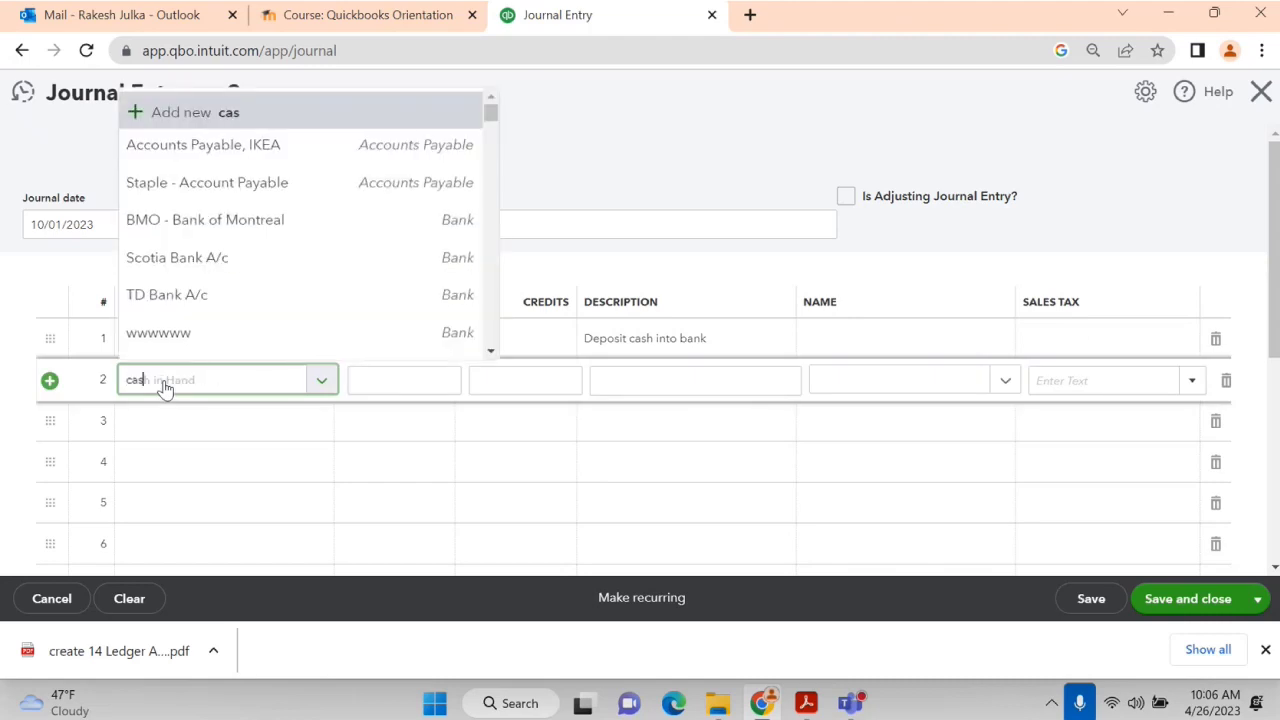
type("h")
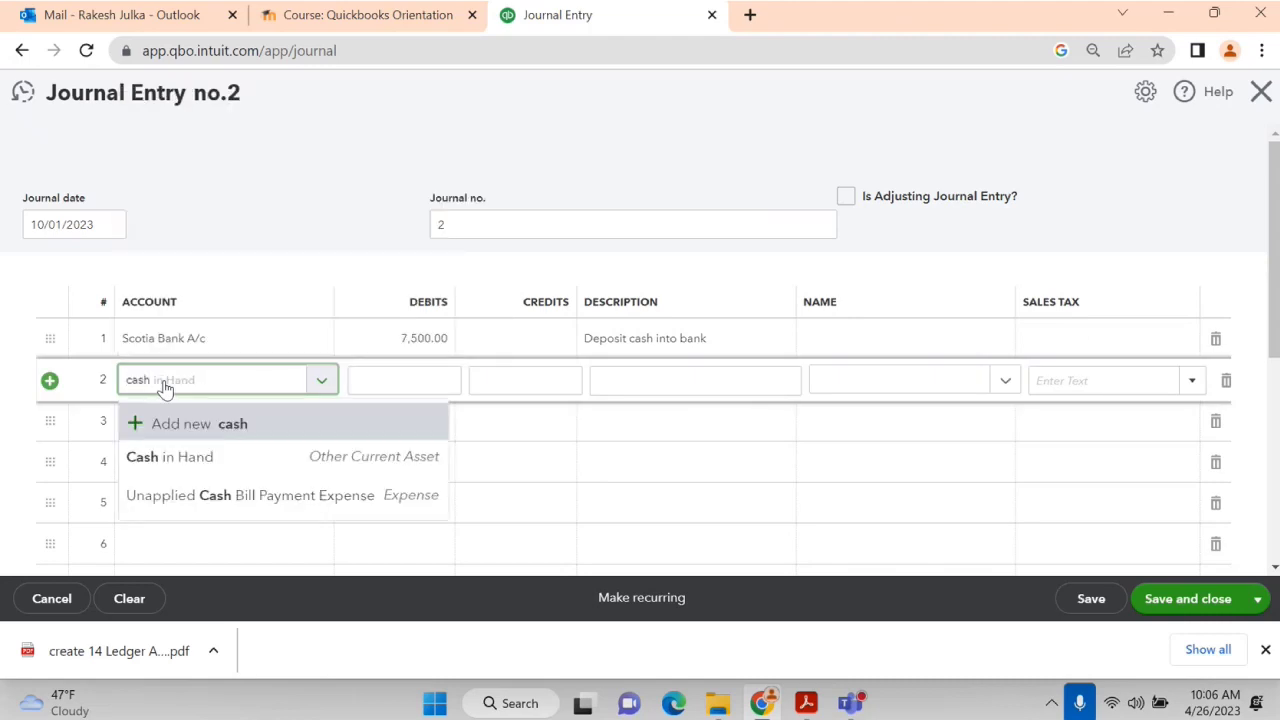
left_click(183, 458)
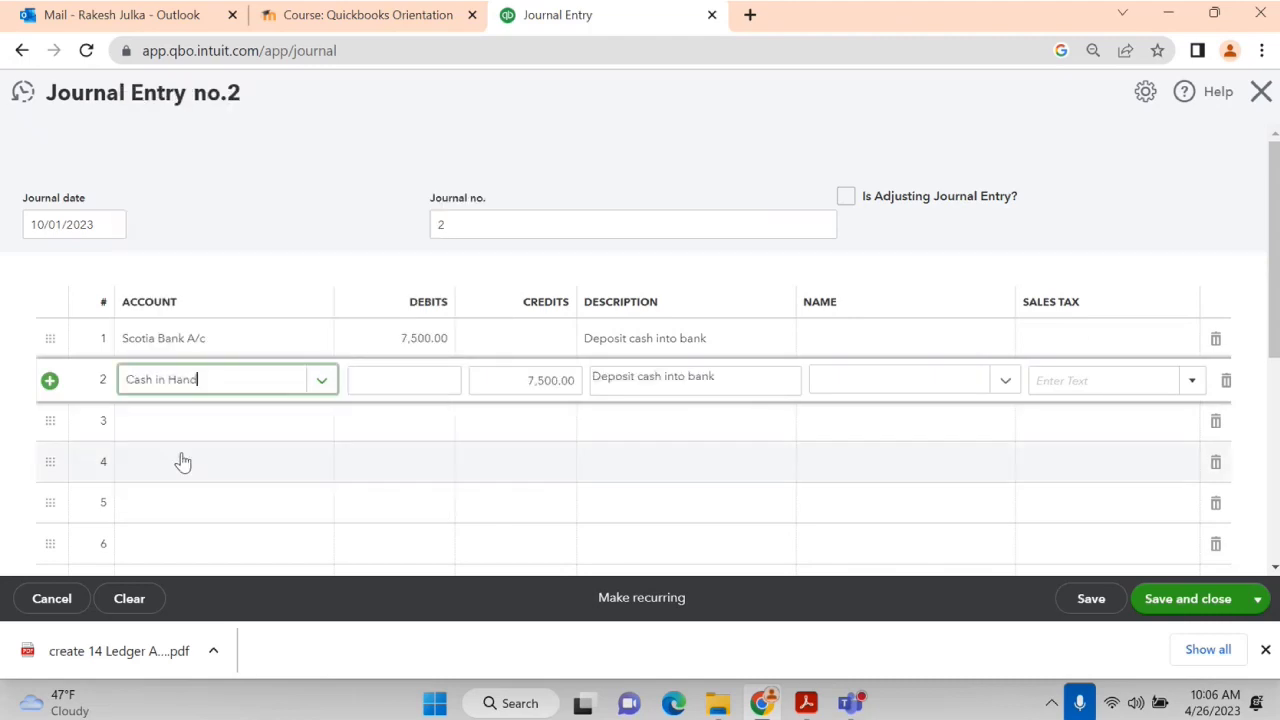
left_click(1257, 599)
left_click(1210, 572)
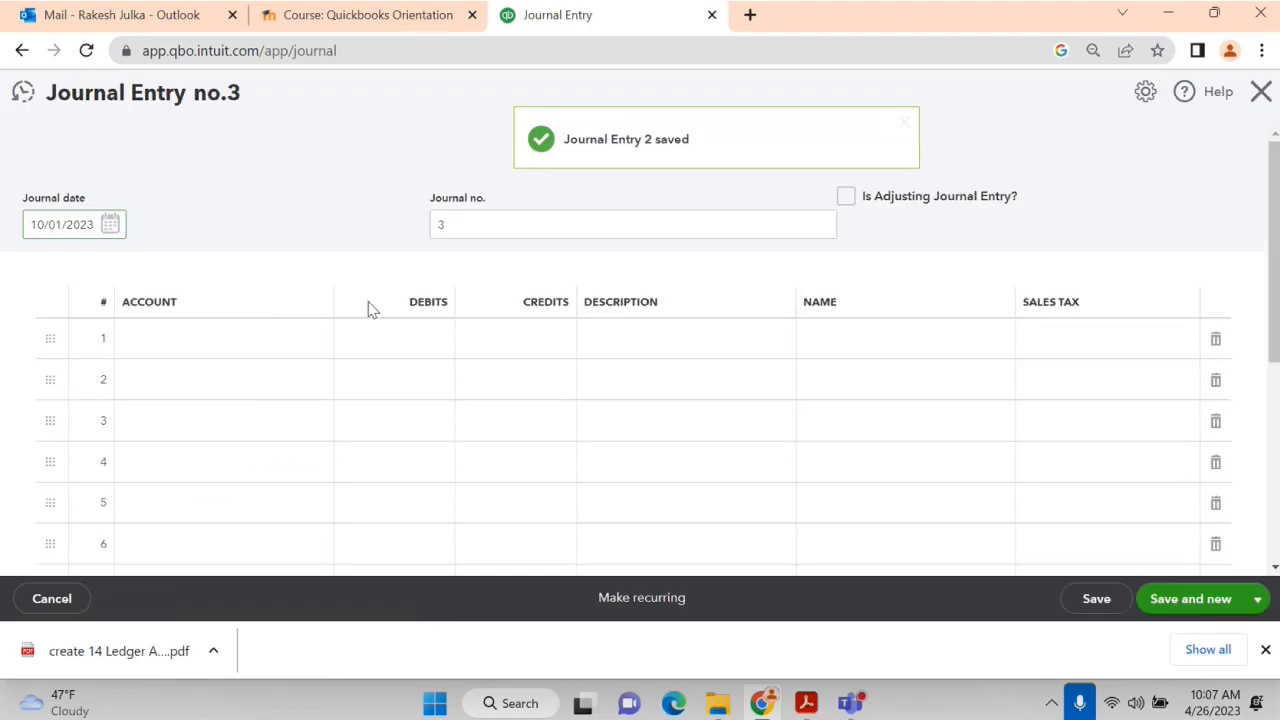
Debit Commission 250 on the first line of journal entry no. 3, following the third transaction in the PDF.
key("alt+Tab")
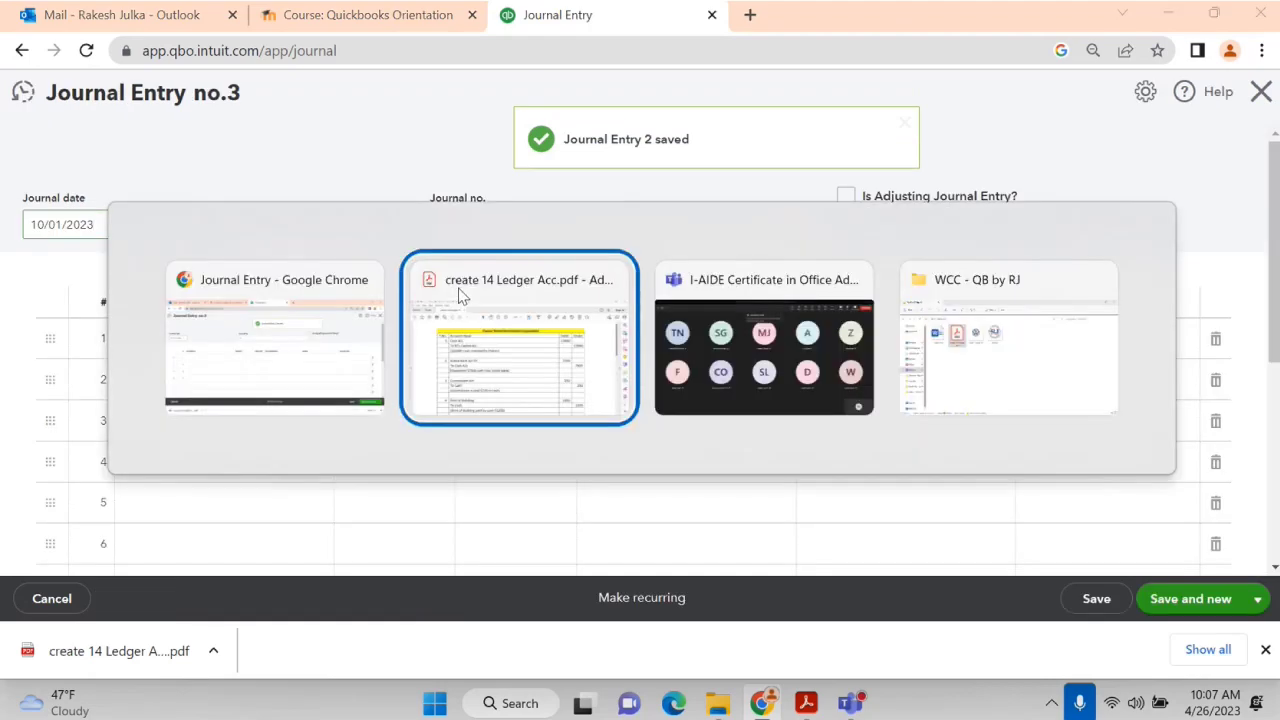
scroll(390, 437, "down", 1)
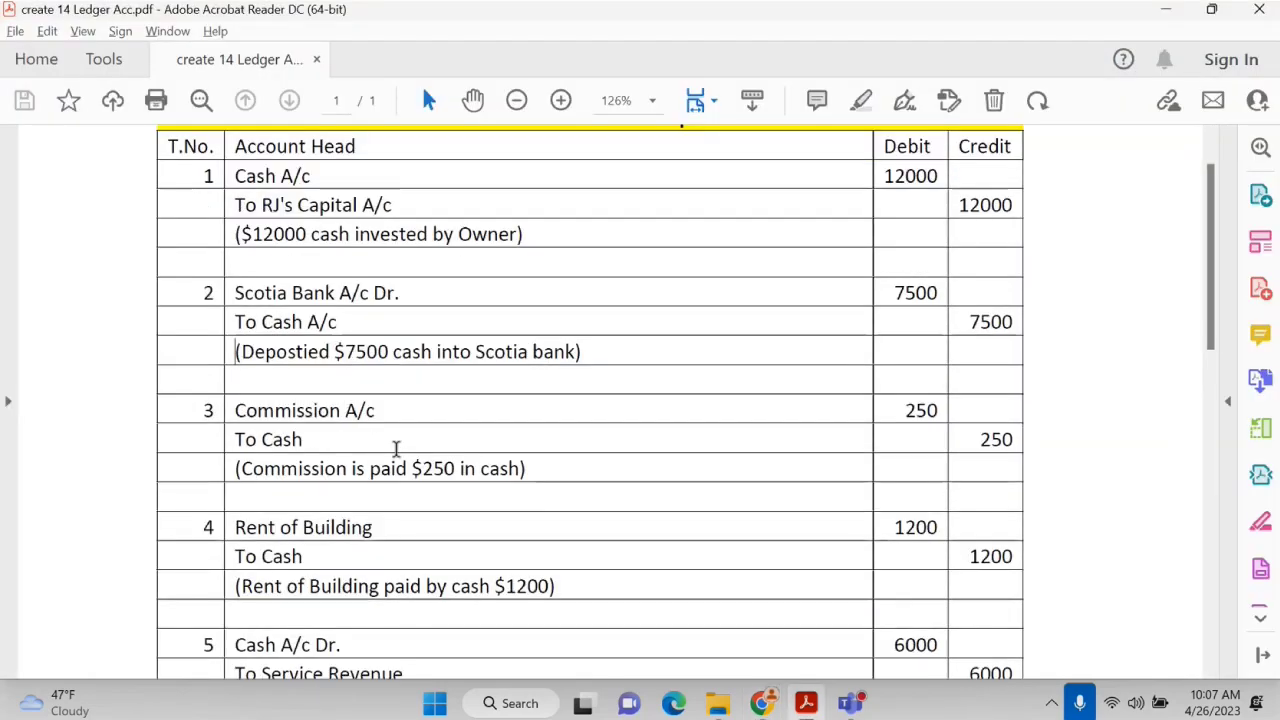
key("alt+Tab")
left_click(200, 343)
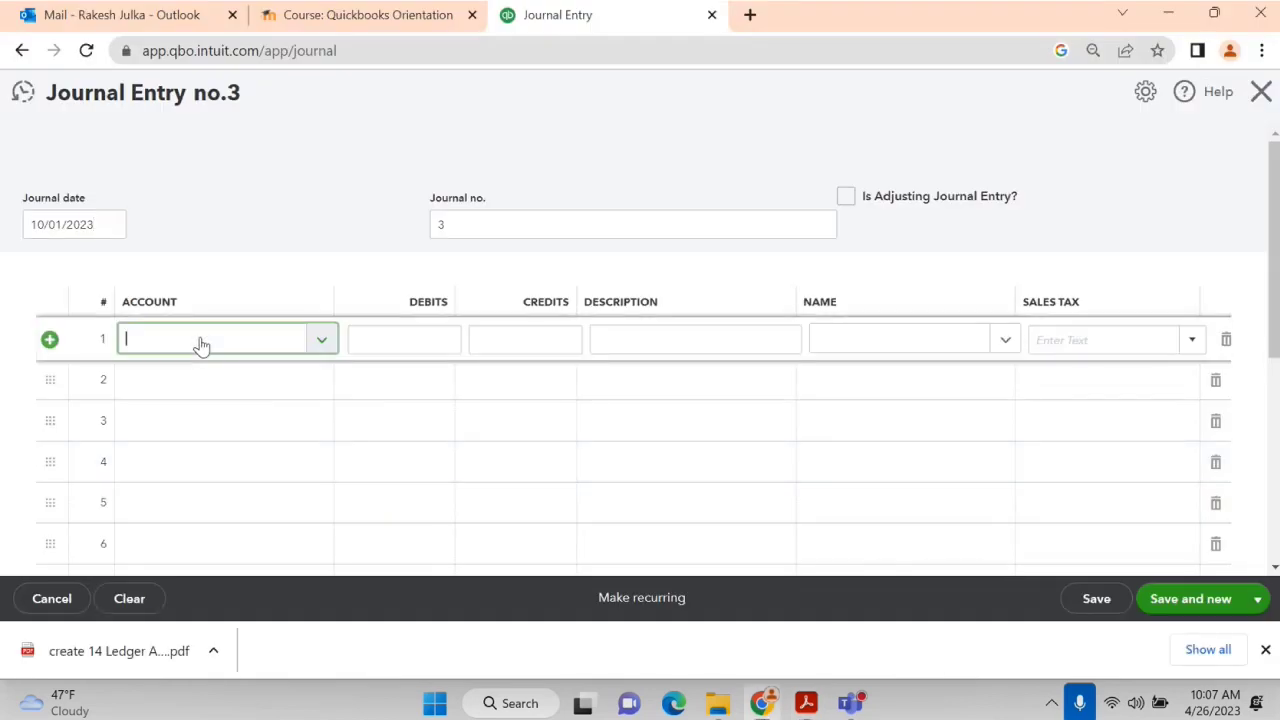
type("comm")
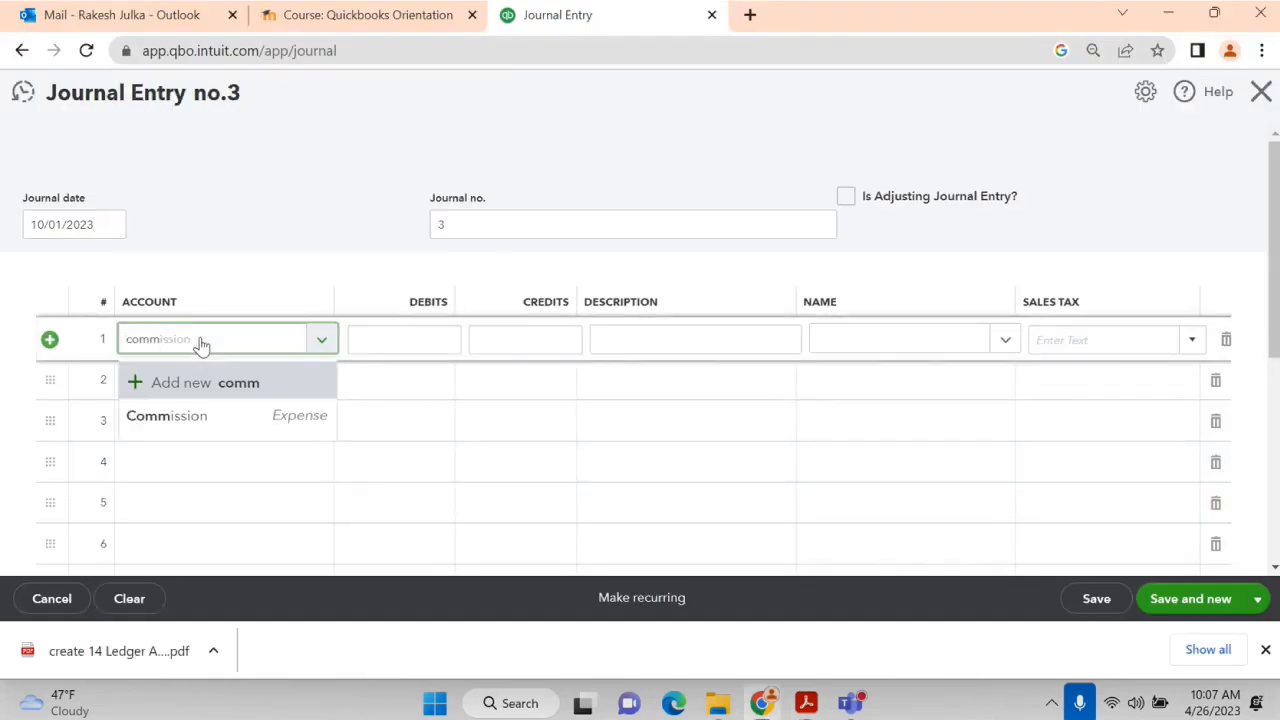
left_click(185, 428)
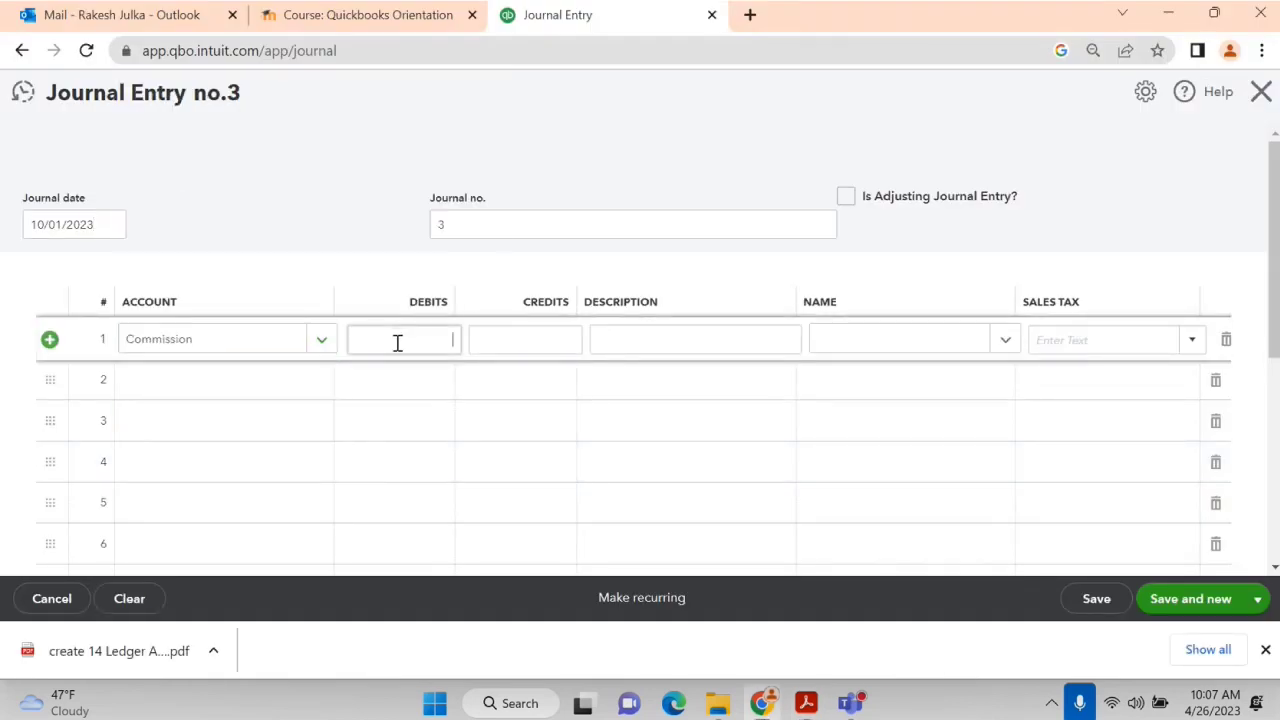
left_click(397, 341)
type("250")
Describe the Commission line as "Commission paid".
key("Tab")
key("Tab")
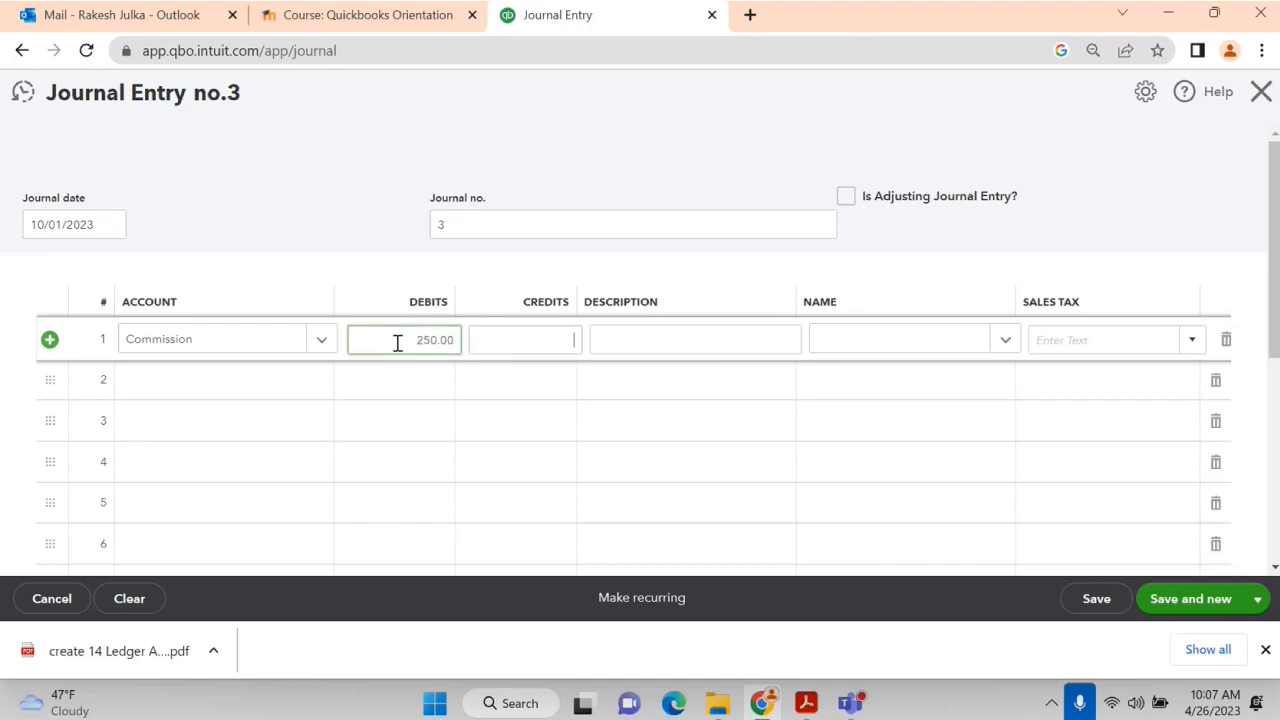
type("Comm")
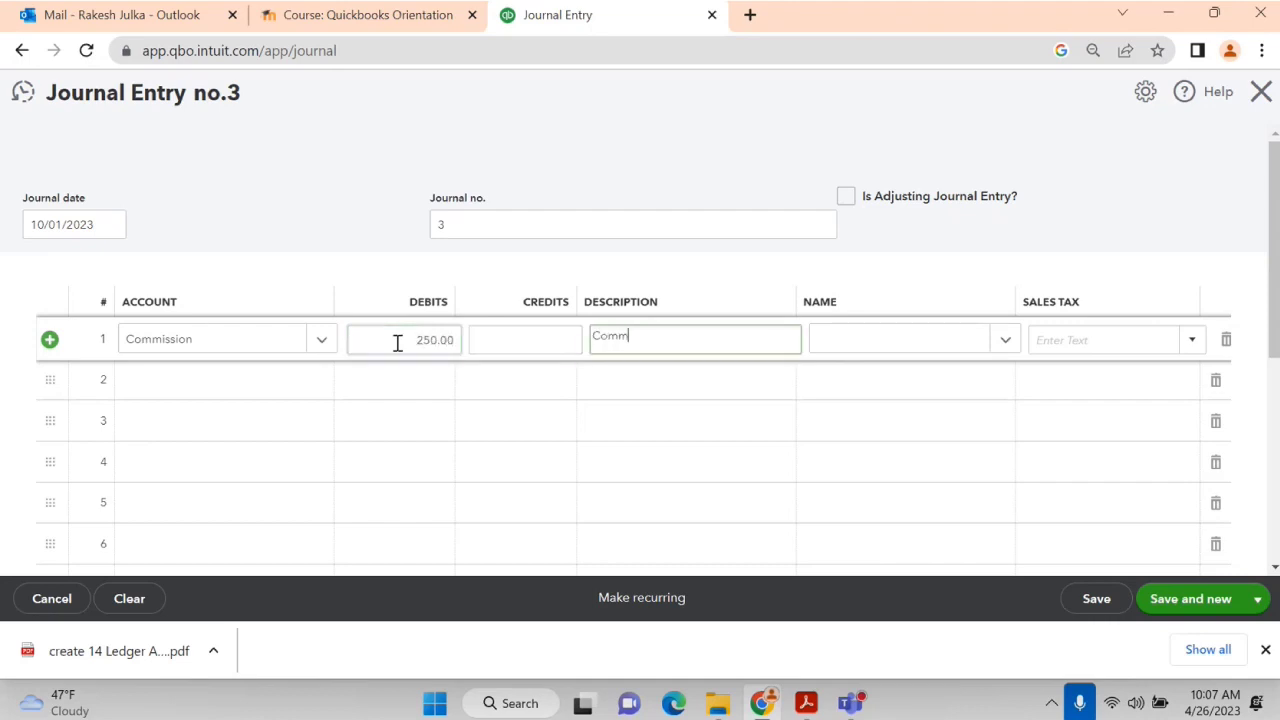
type("ission paid")
Credit Cash in Hand 250 on the second line, checking the PDF, and save the entry and start a new one.
left_click(177, 383)
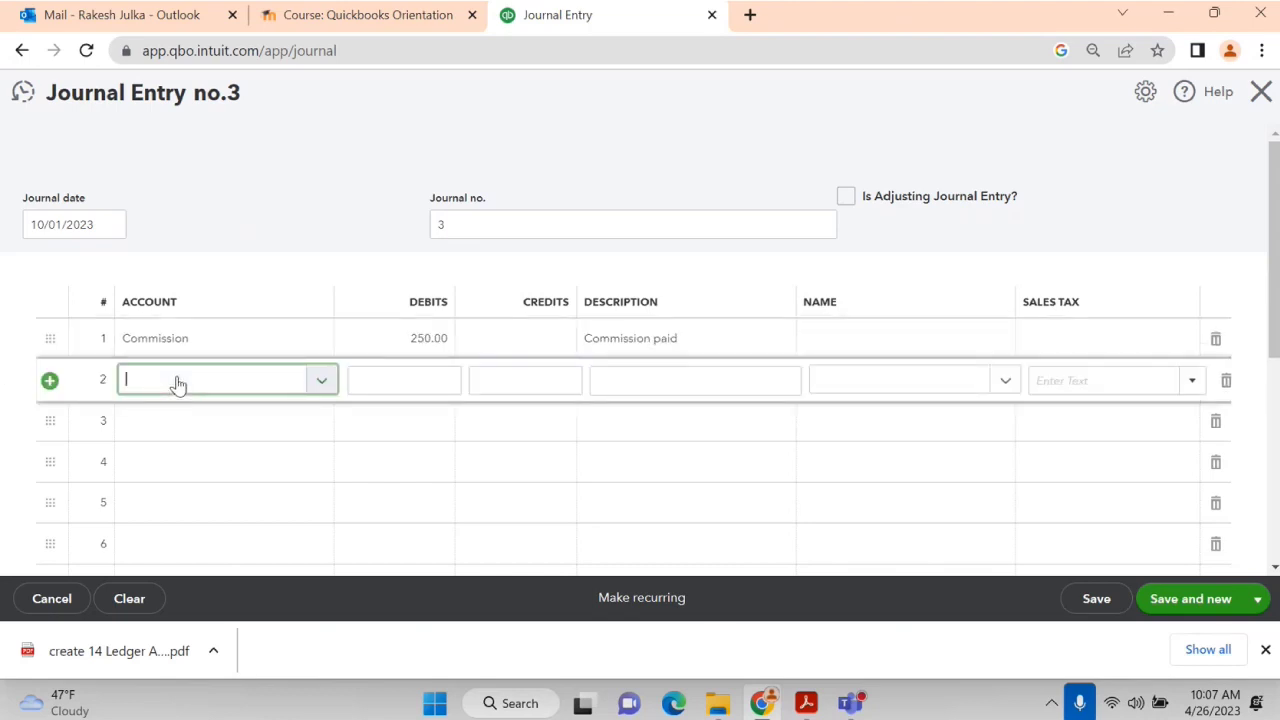
key("alt+Tab")
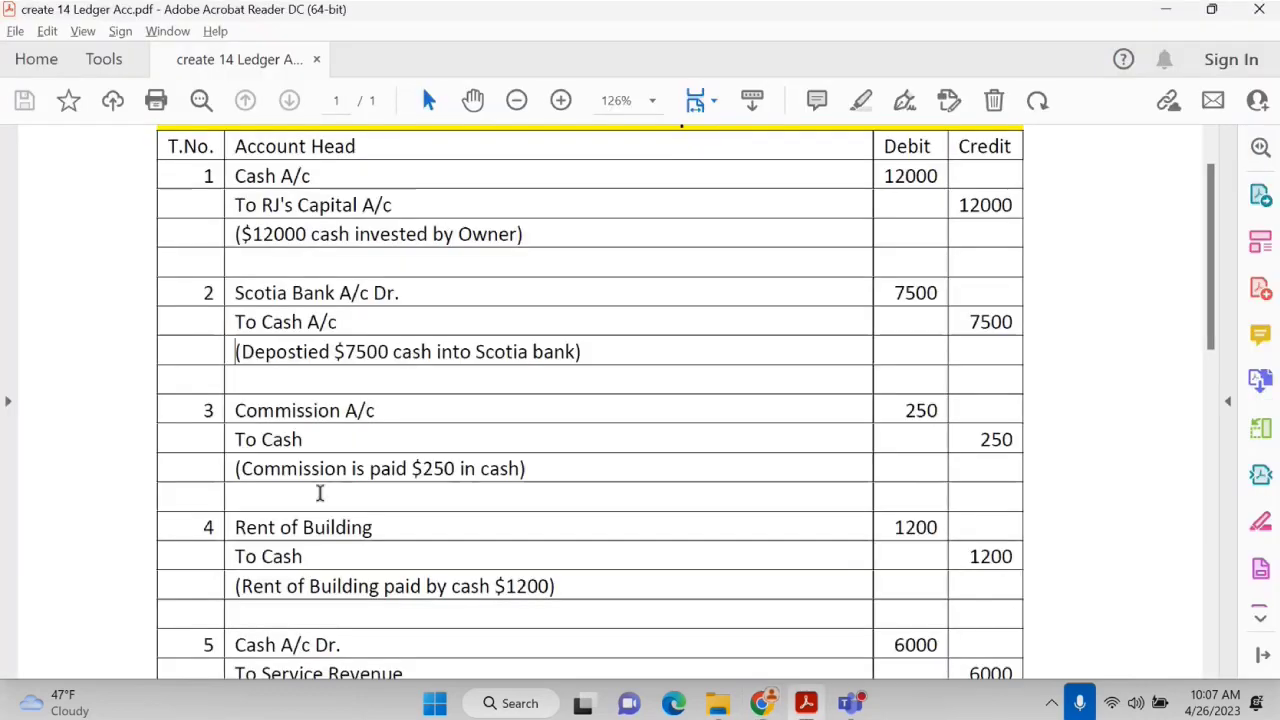
key("alt+Tab")
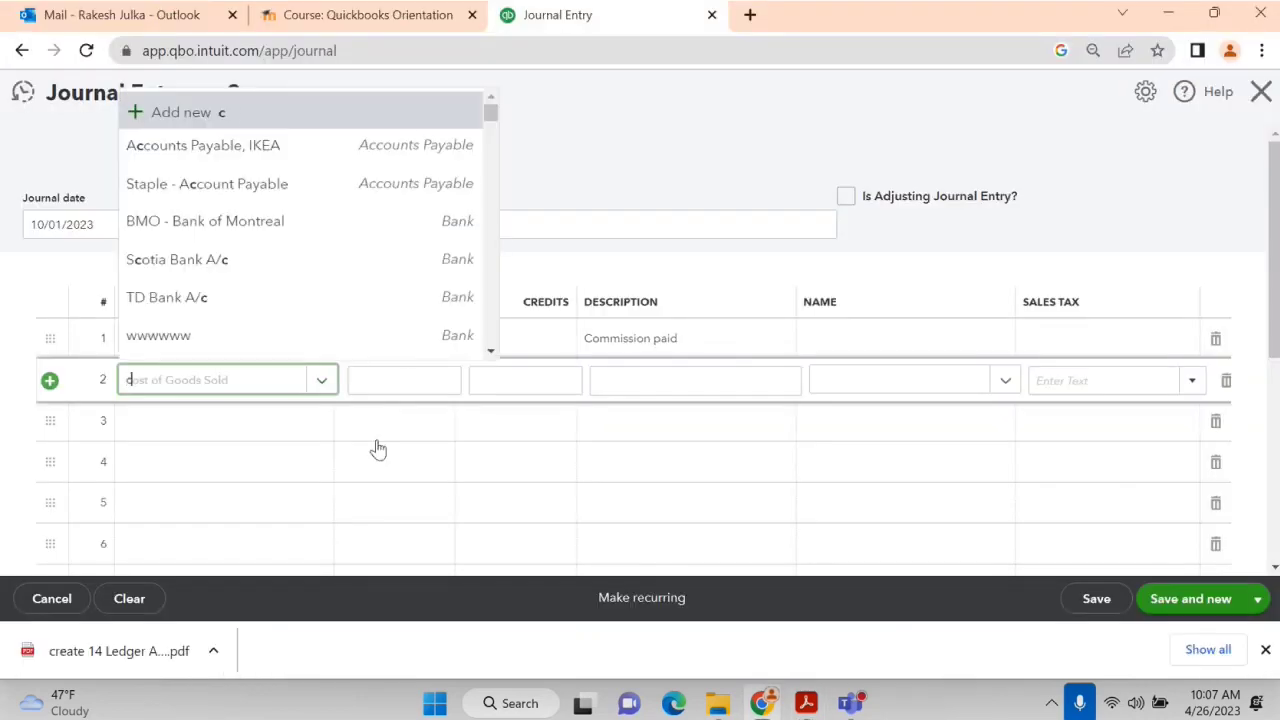
type("cash")
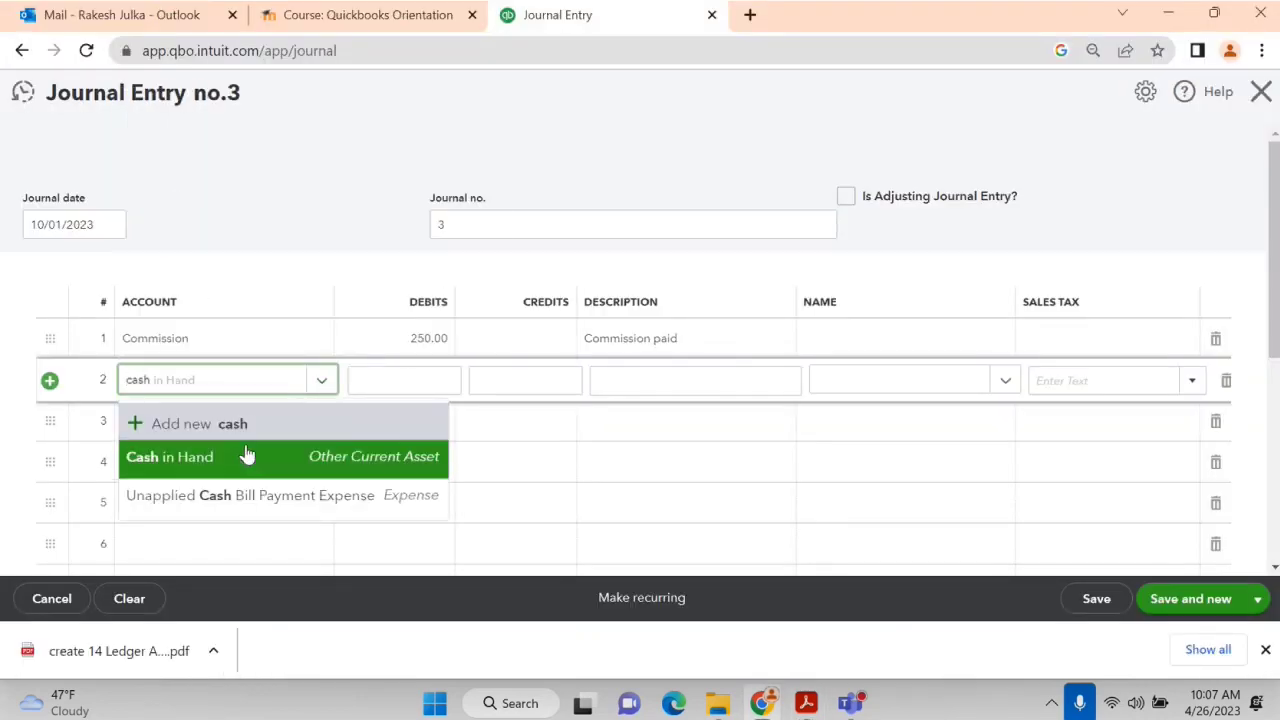
left_click(225, 472)
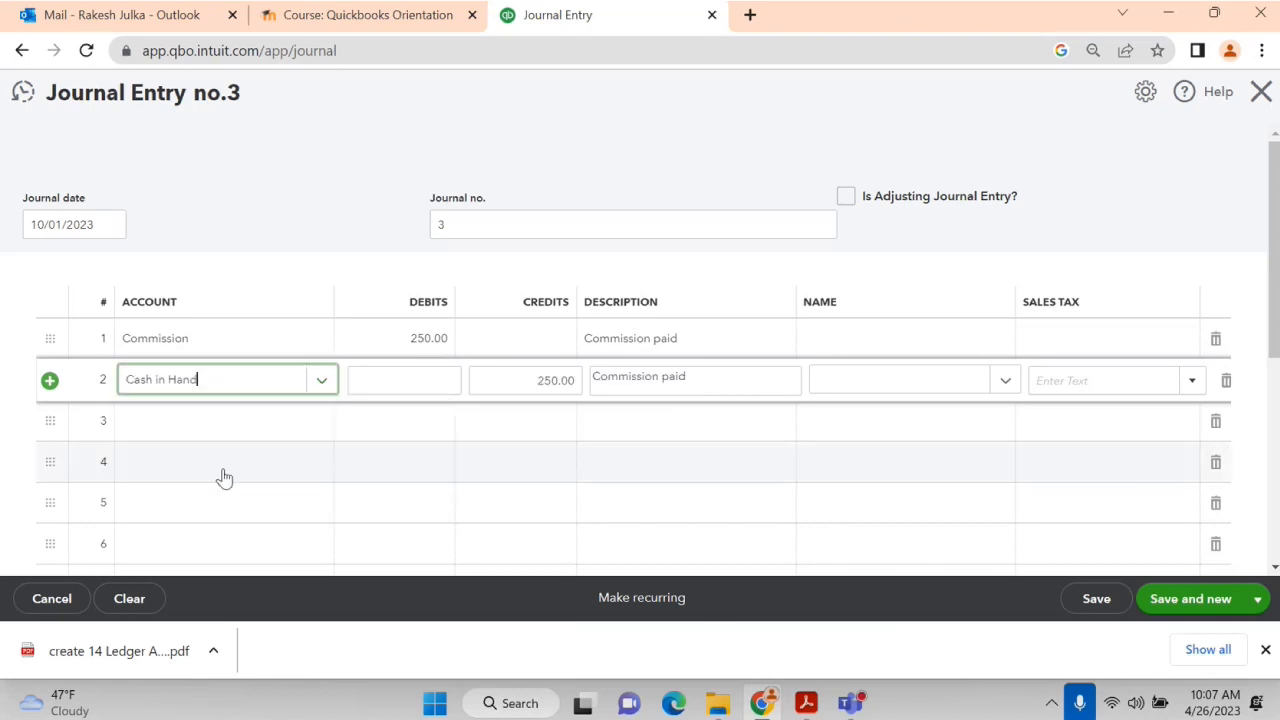
left_click(1198, 611)
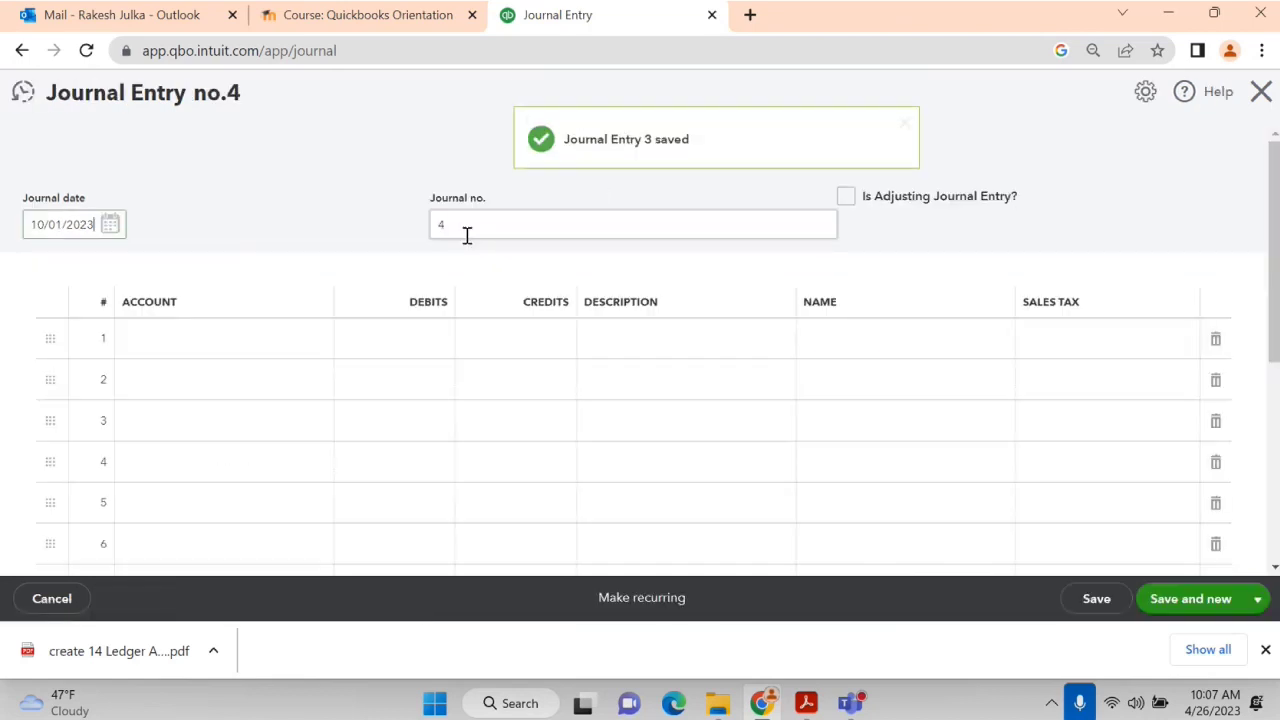
Check the fourth transaction in the PDF and choose Rent of Building as the first account of journal entry no. 4.
key("alt+Tab")
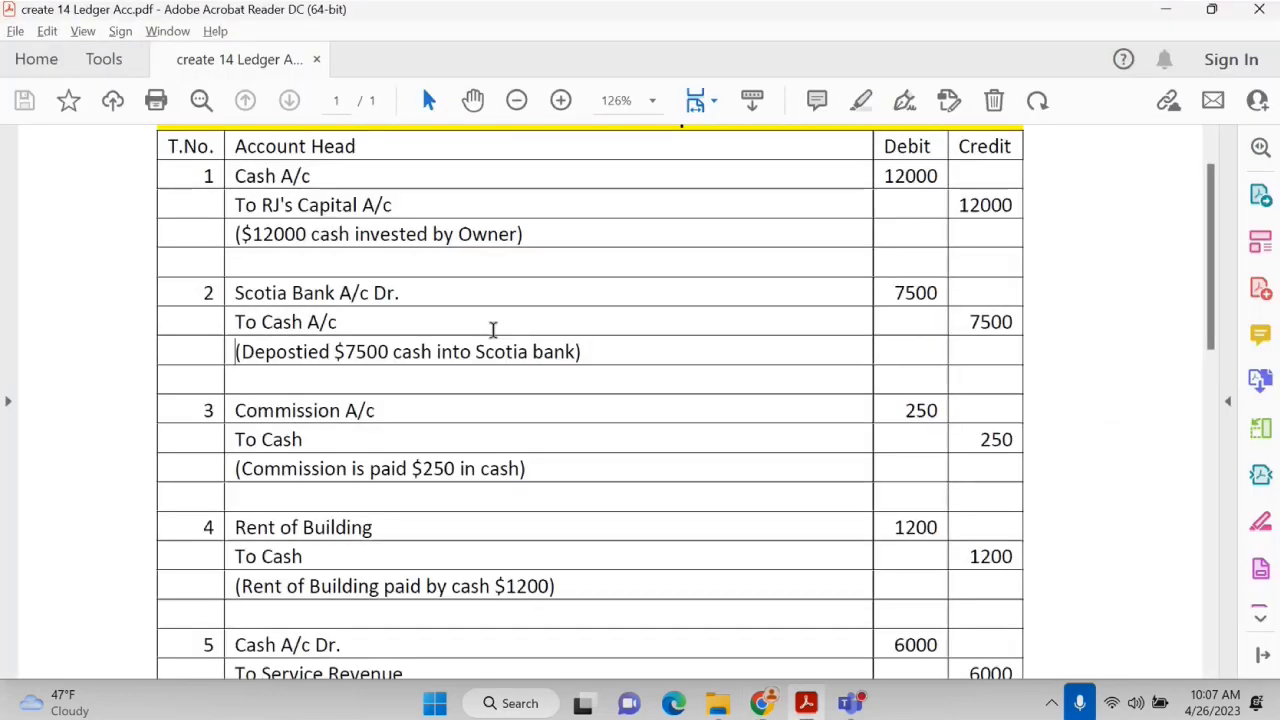
scroll(306, 434, "down", 1)
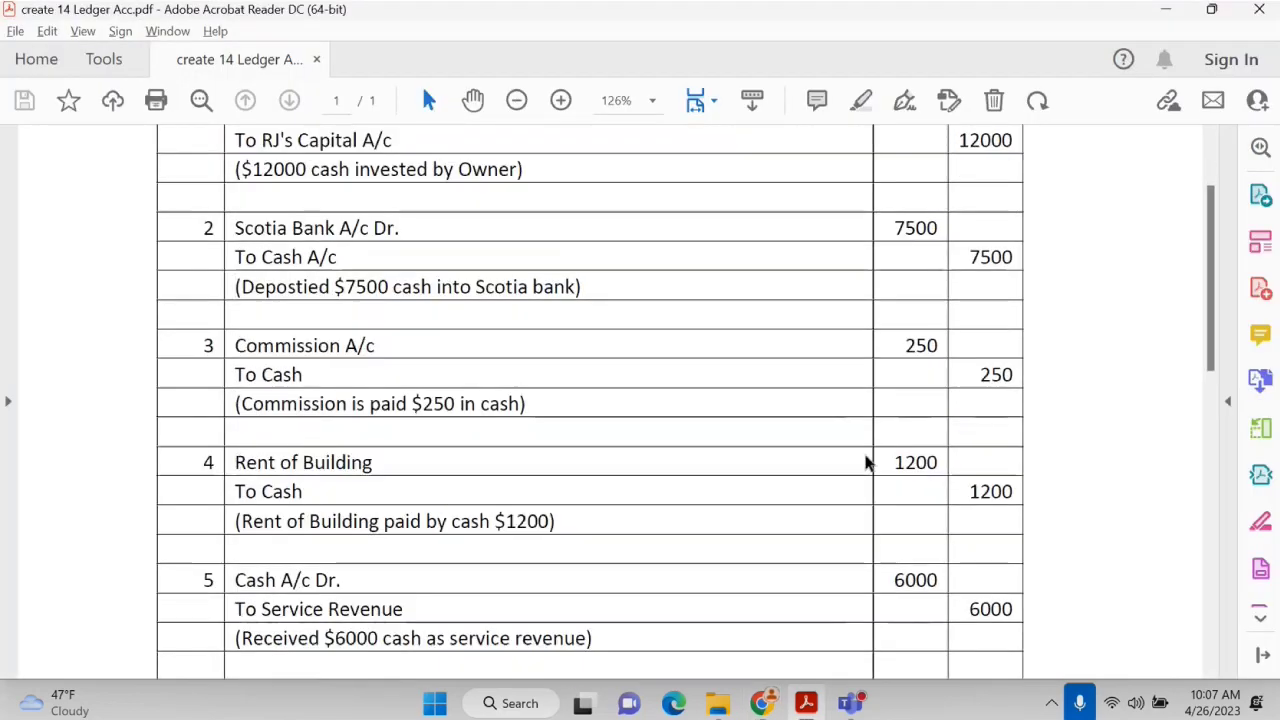
key("alt+Tab")
left_click(240, 340)
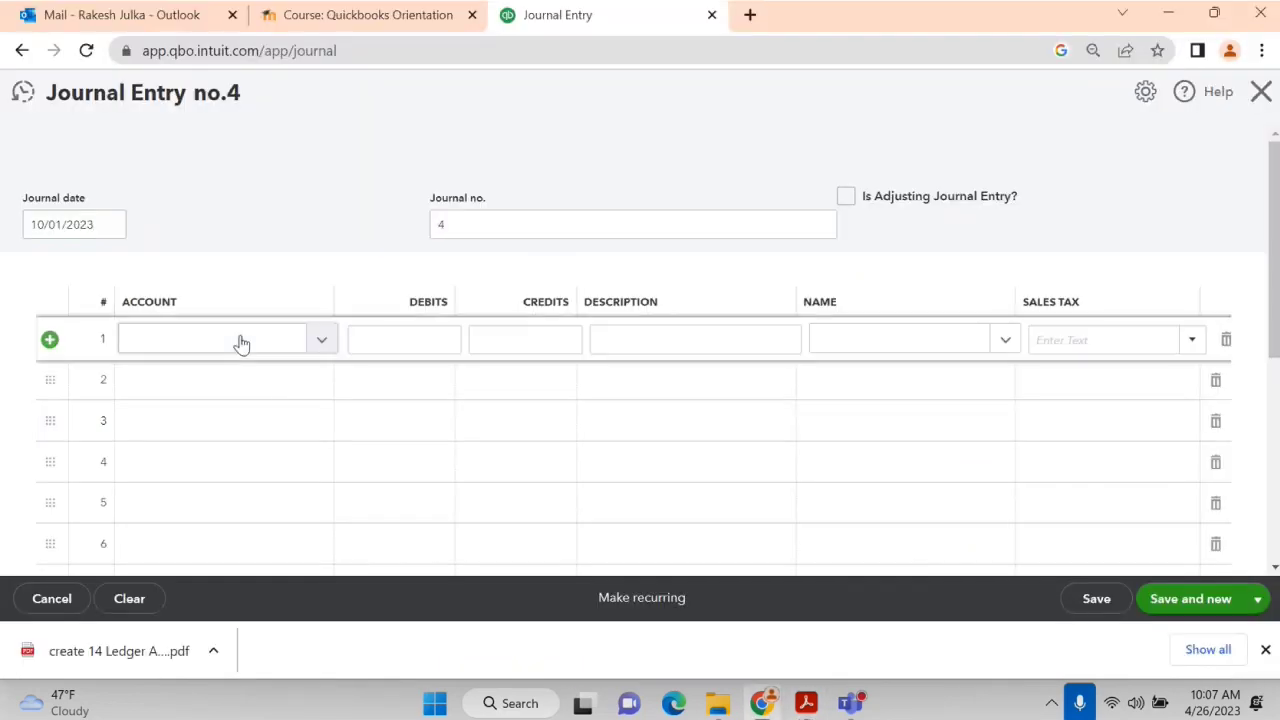
type("Rent")
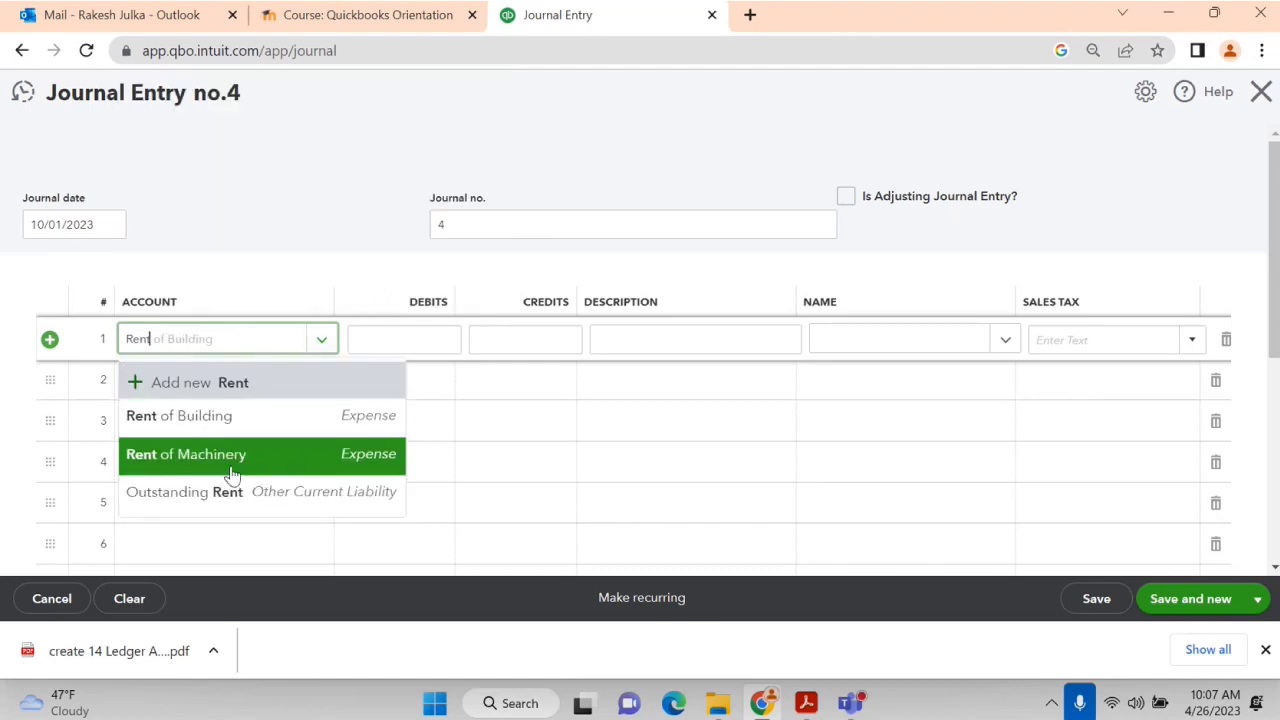
left_click(211, 420)
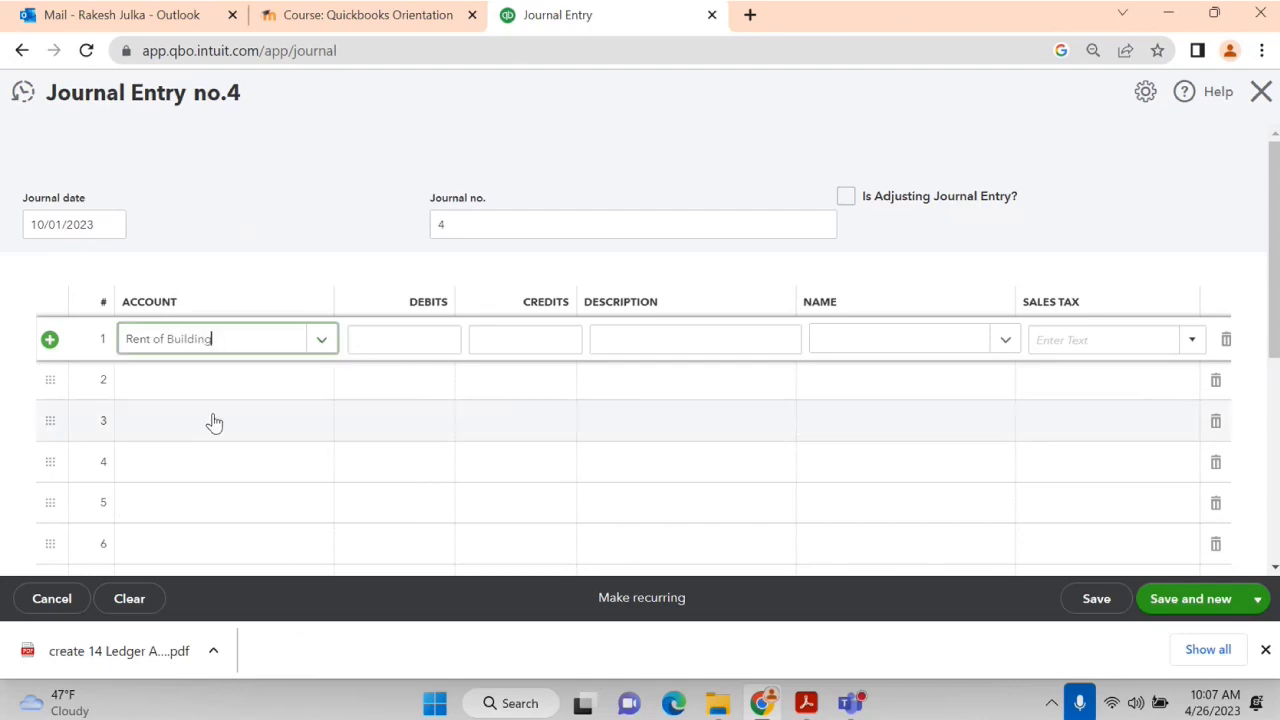
Debit the Rent of Building line 1200, checking the amount against the PDF, and describe it as "Rent paid".
left_click(411, 338)
key("alt+Tab")
scroll(437, 489, "down", 3)
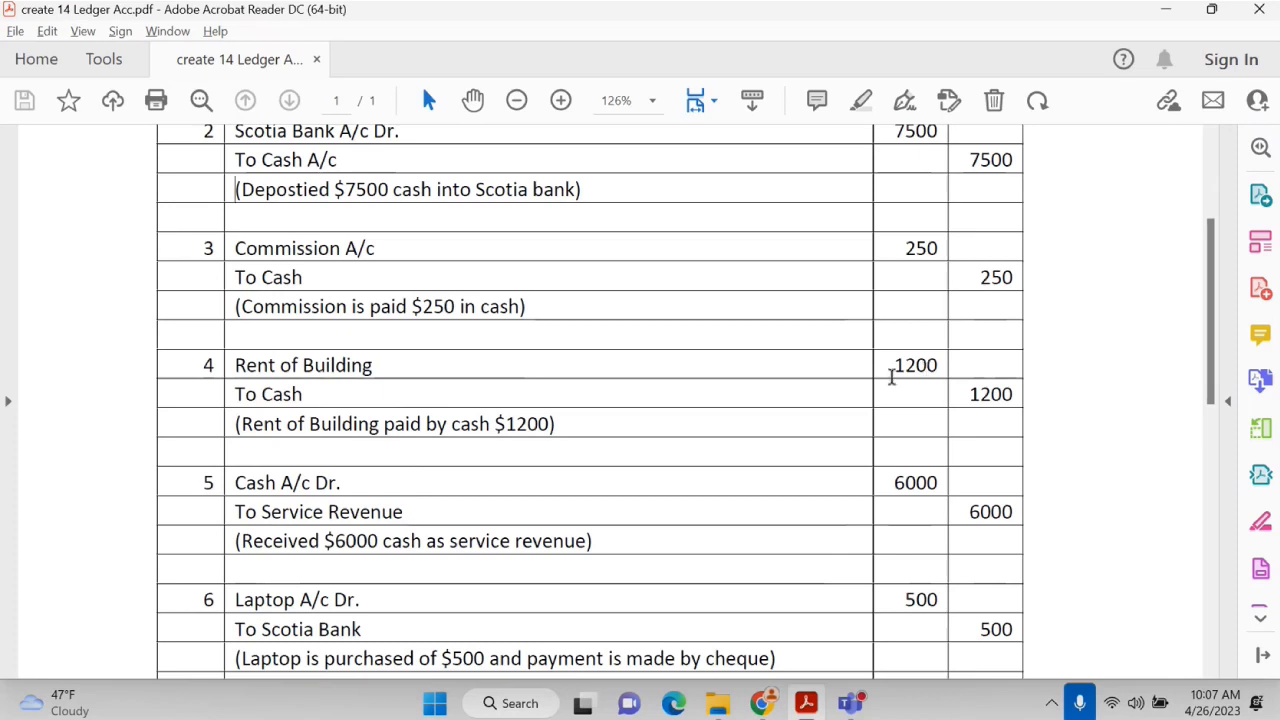
key("alt+Tab")
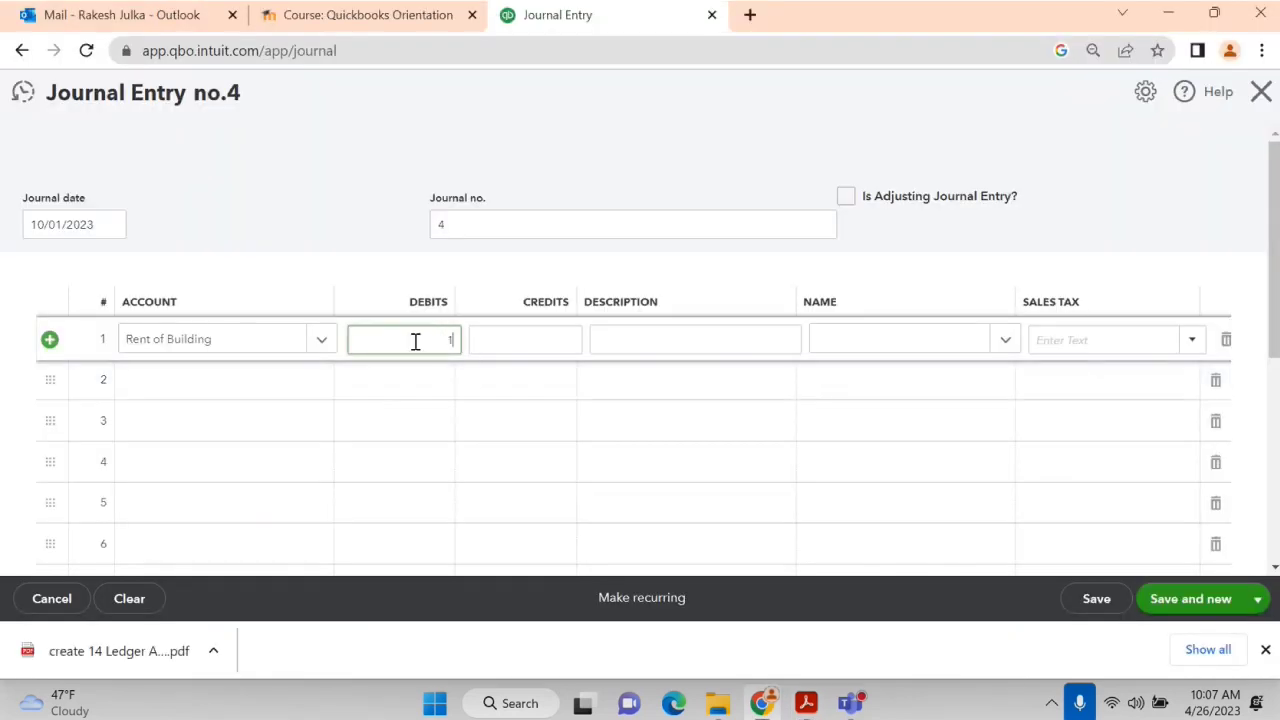
type("00")
key("Tab")
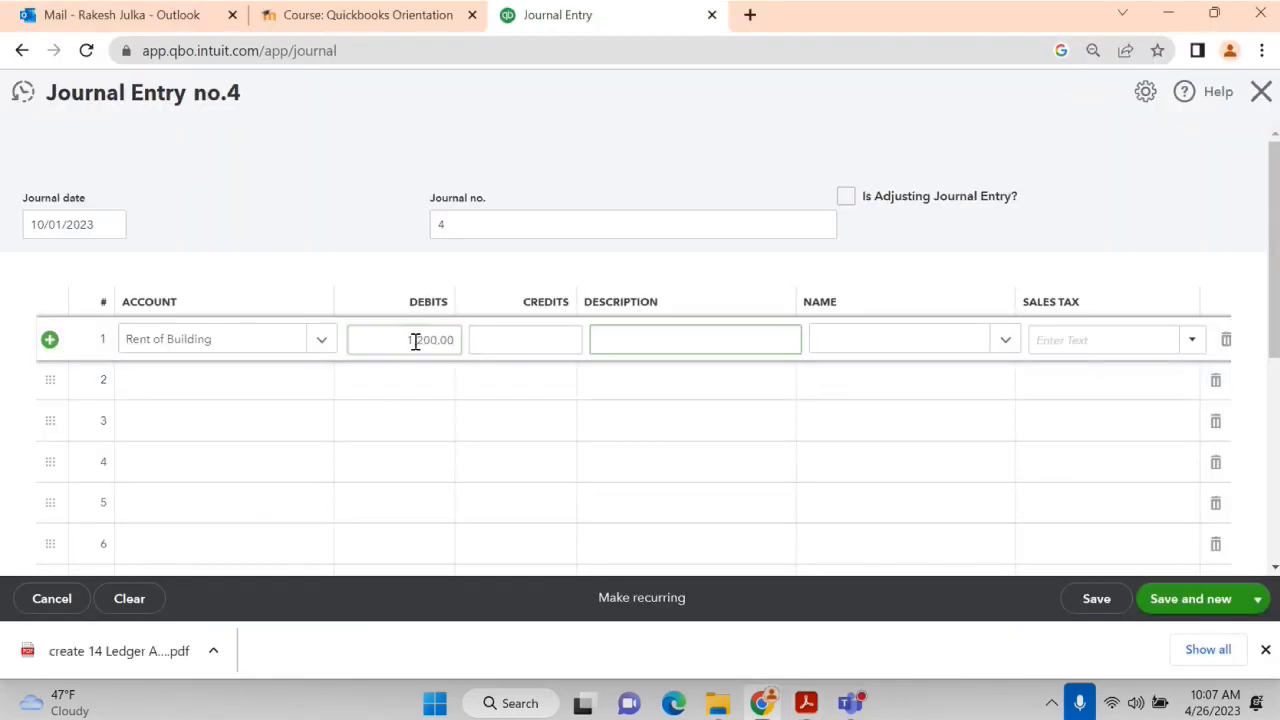
type("Rent paid")
Credit Cash in Hand 1,200 on the second line of journal entry no. 4, and save it and start a new entry.
left_click(167, 389)
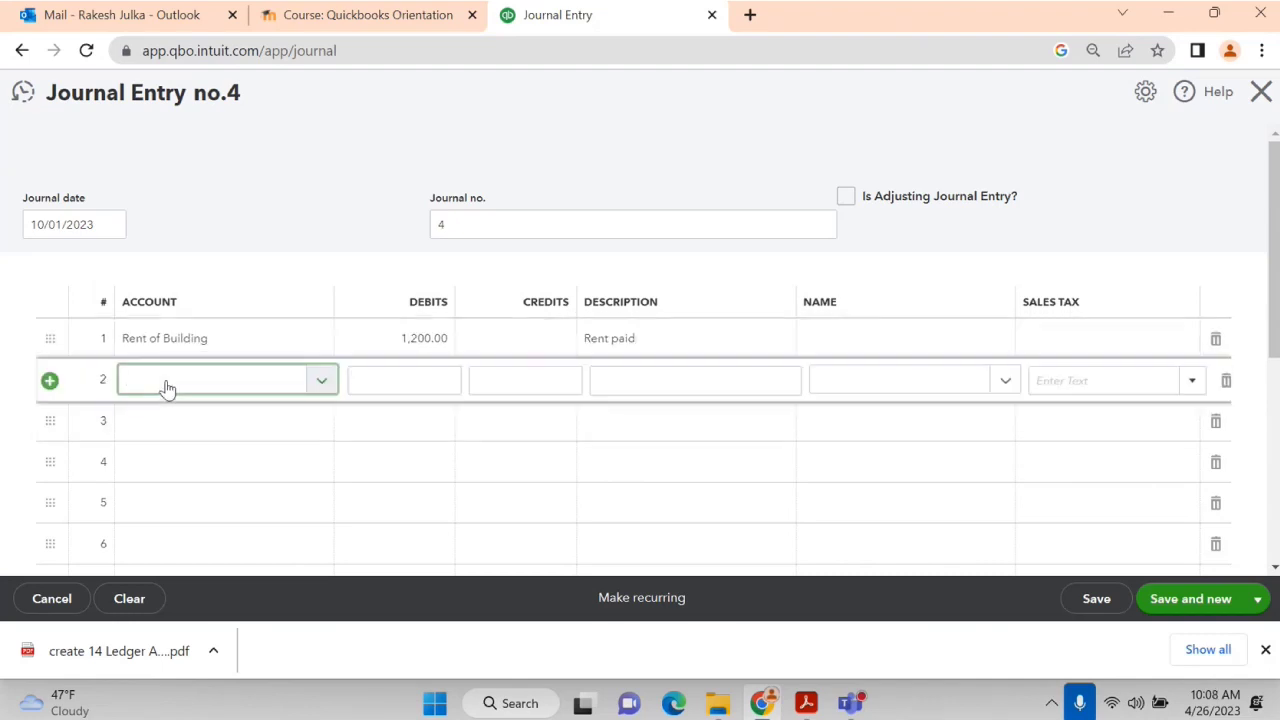
type("cash")
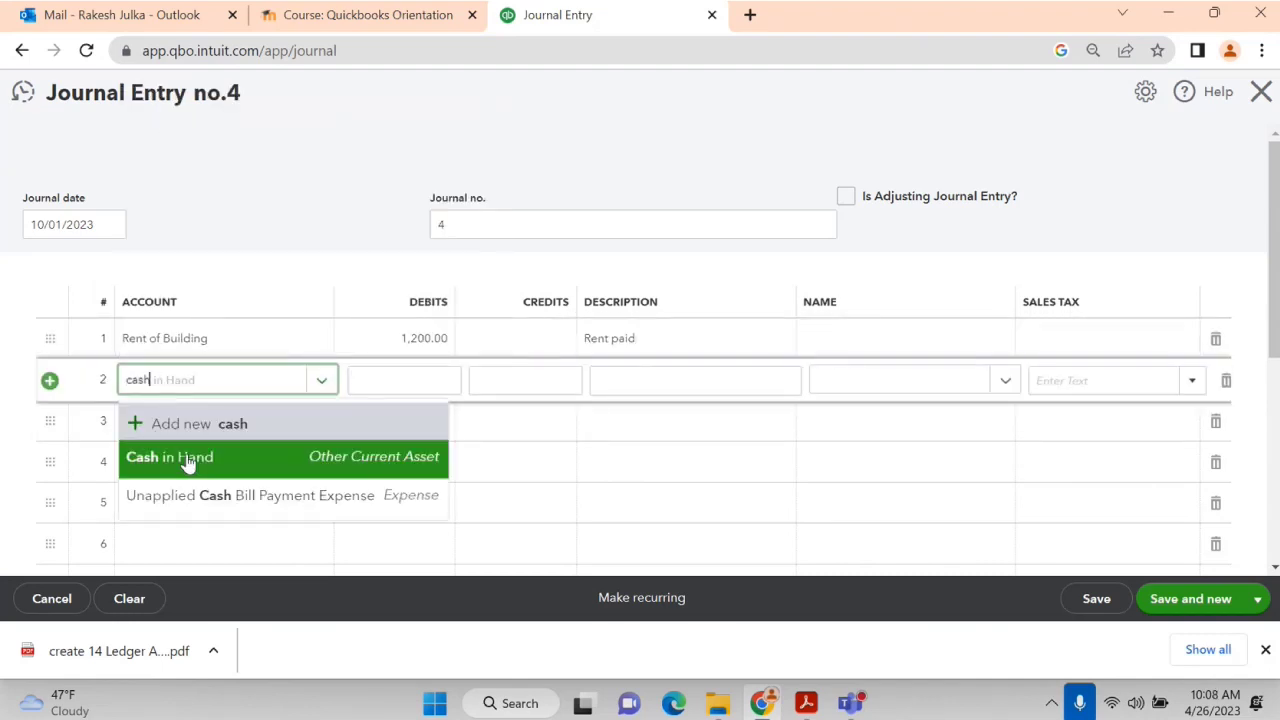
left_click(187, 458)
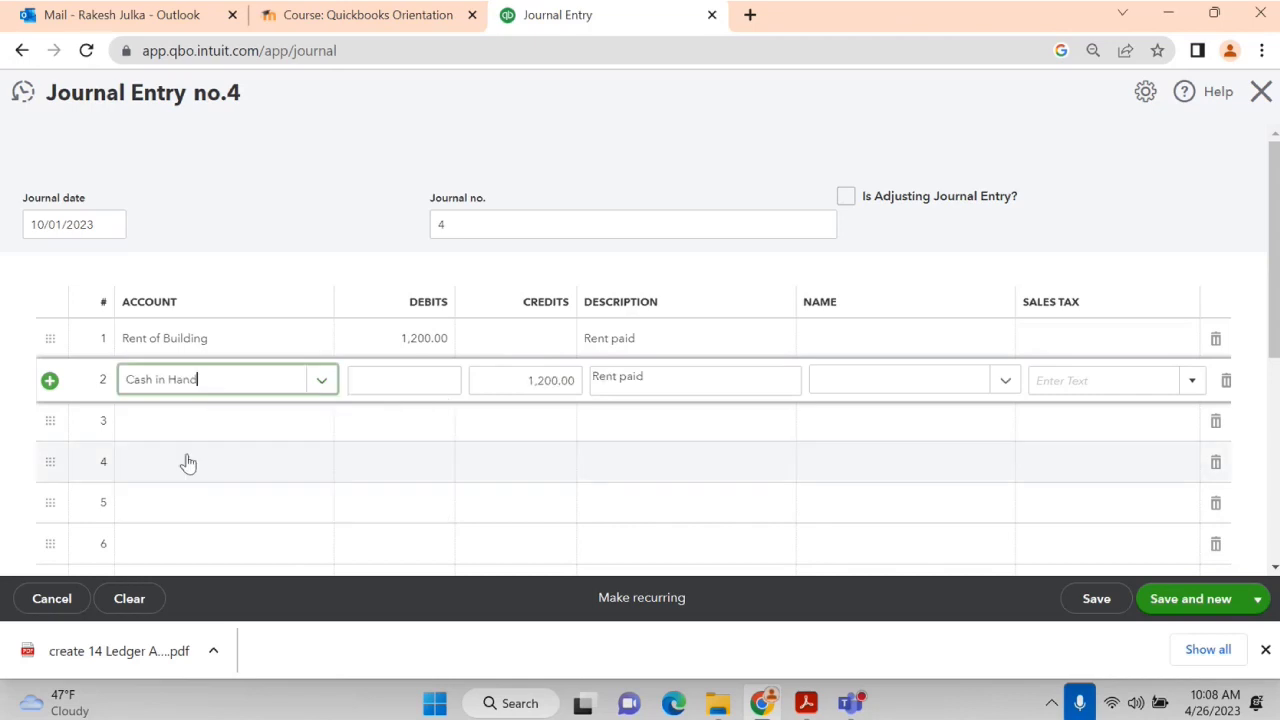
left_click(1185, 599)
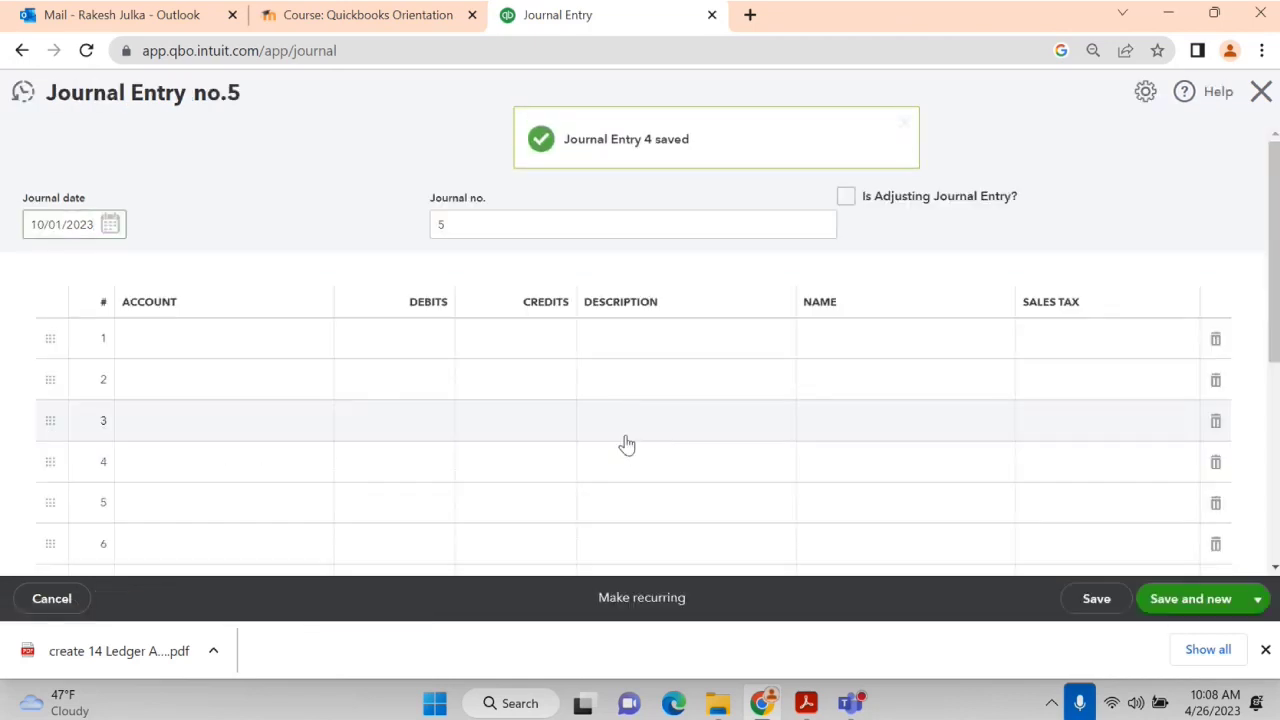
Check the fifth transaction in the PDF and choose Cash in Hand as the first account of journal entry no. 5.
key("alt+Tab")
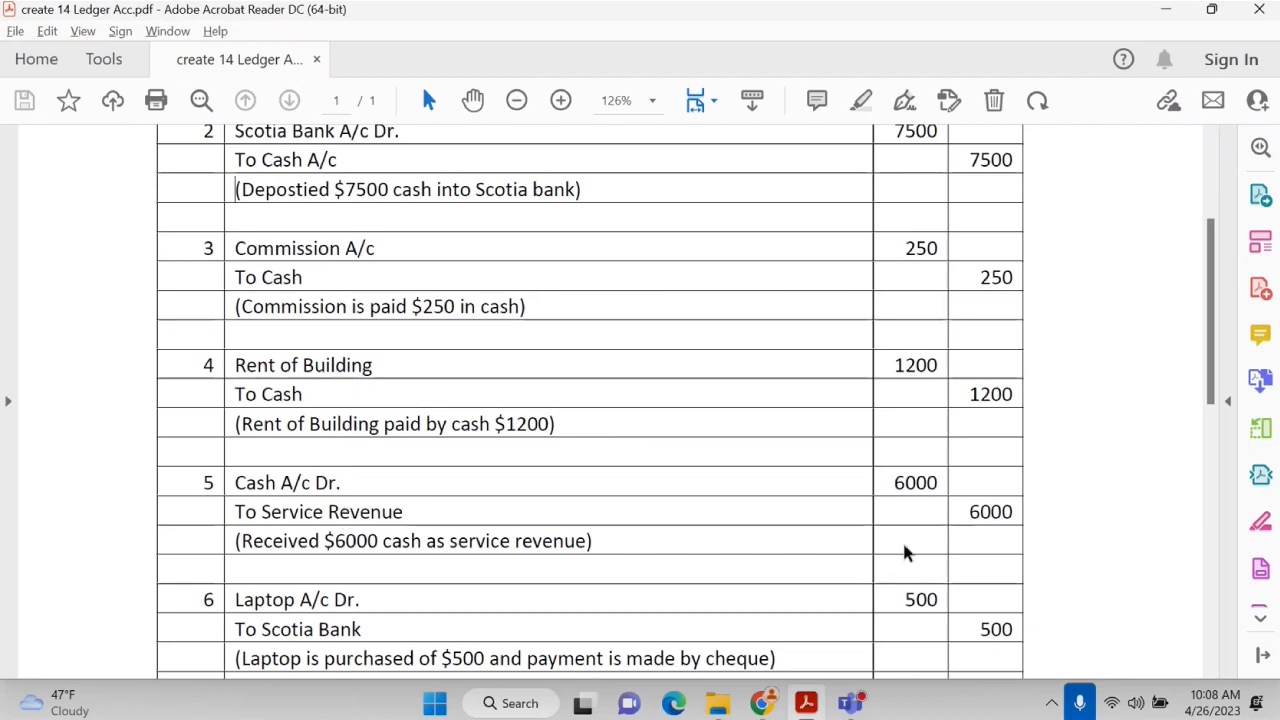
key("alt+Tab")
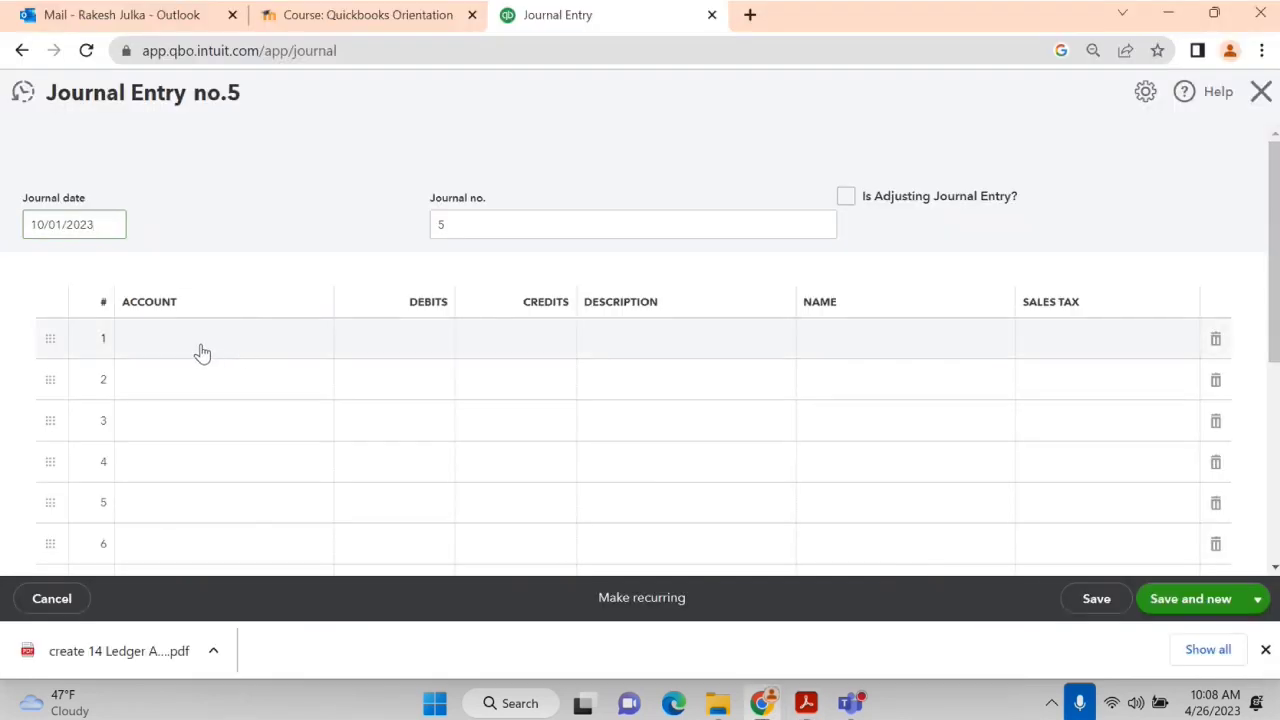
left_click(202, 352)
type("cash")
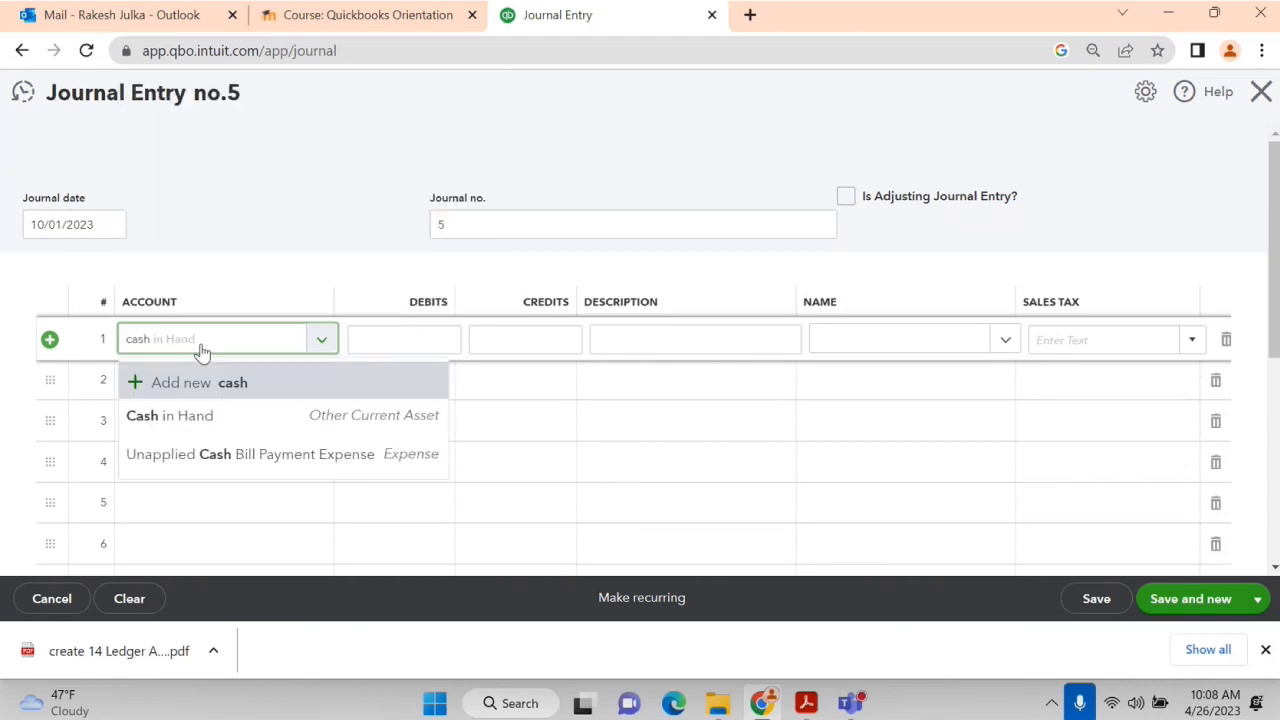
left_click(191, 426)
Debit the Cash in Hand line 6000 and describe it as "Service rendered".
left_click(418, 342)
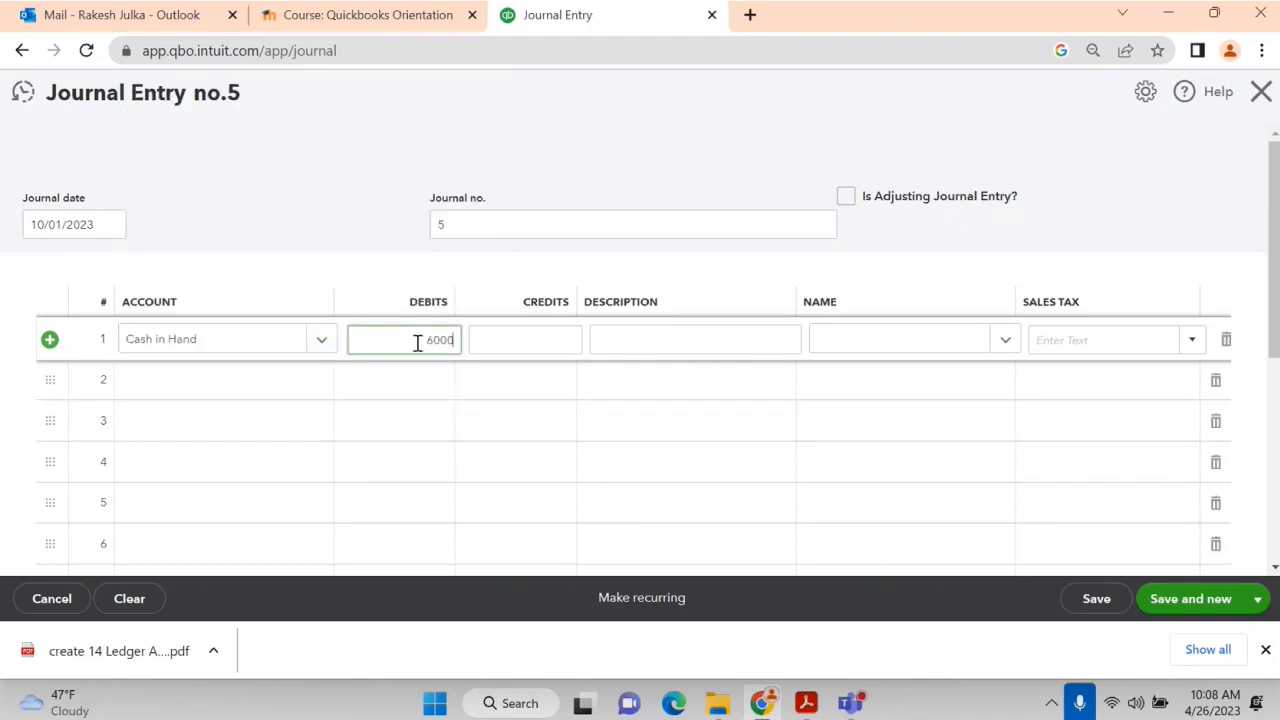
type("6000")
key("Tab")
key("Tab")
key("Tab")
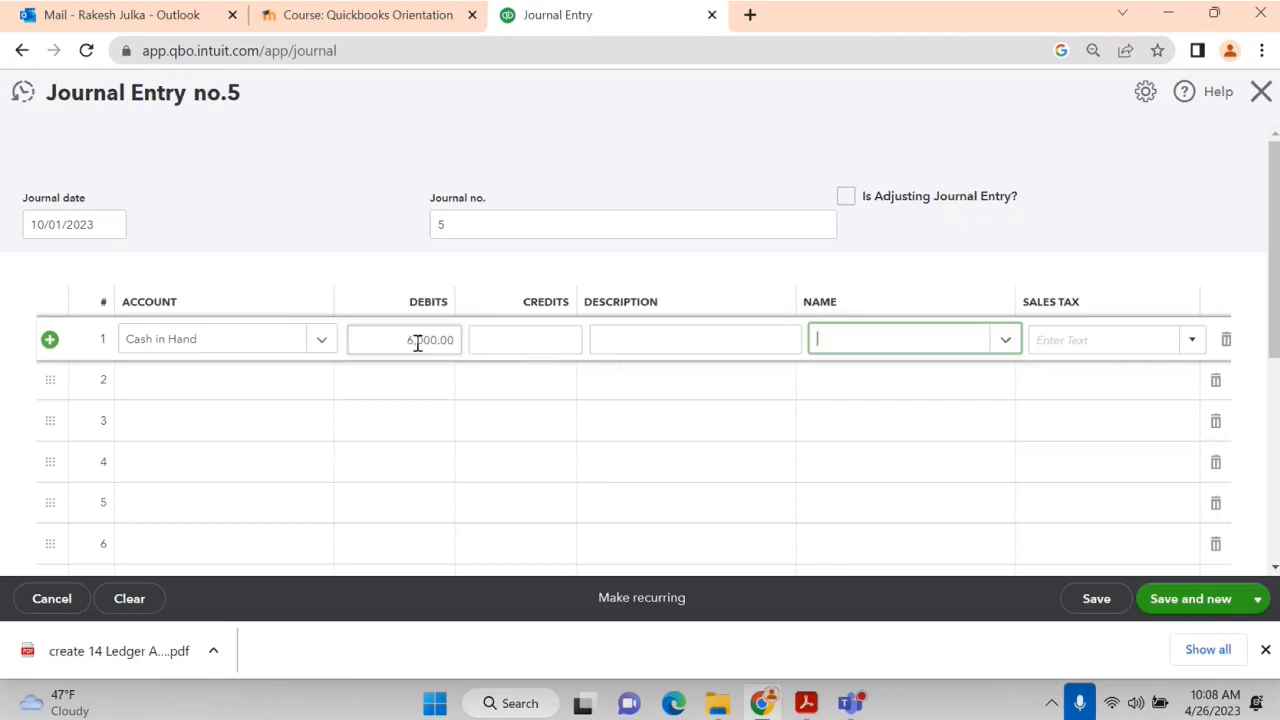
left_click(641, 342)
type("S")
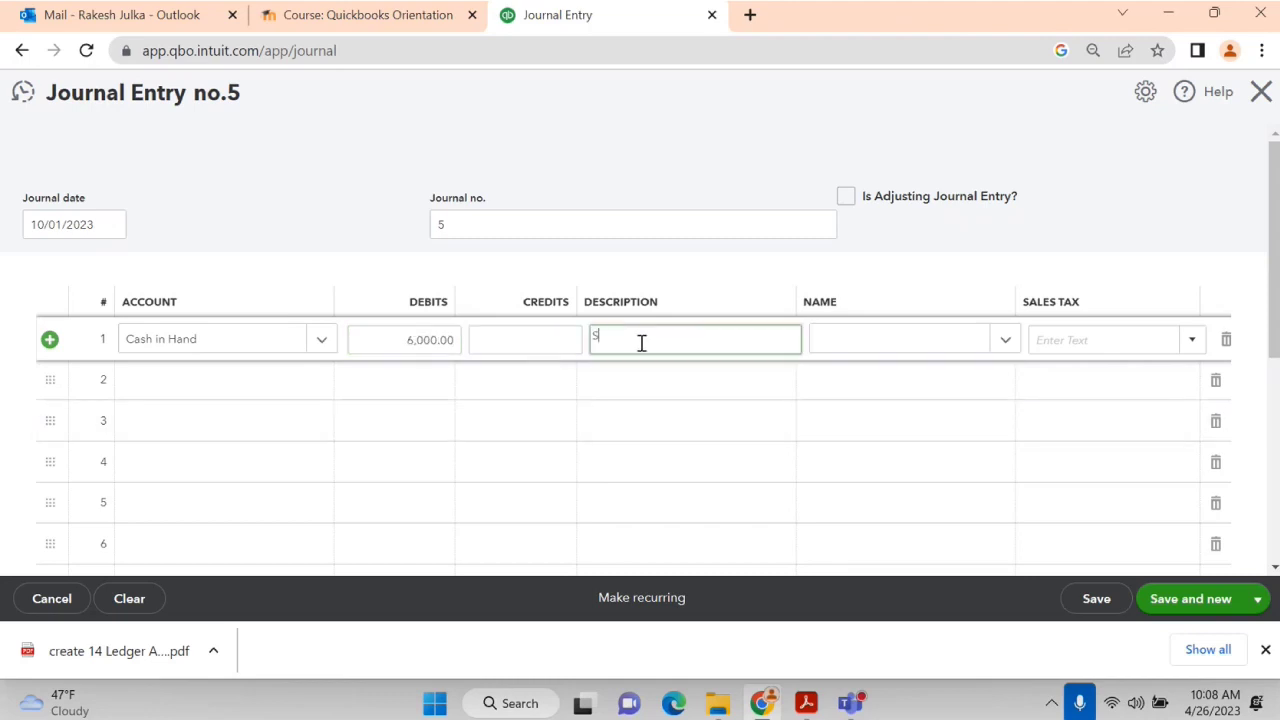
type("ervice rendere")
type("d")
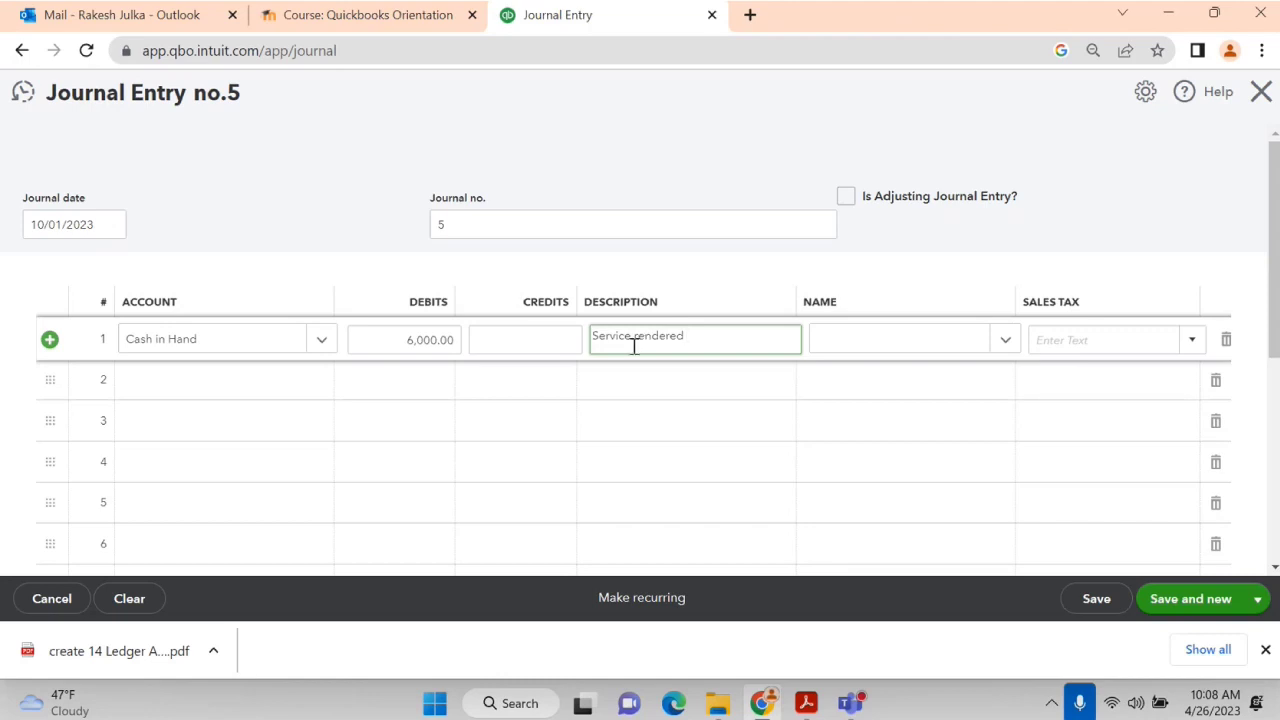
Credit Service Revenue 6,000 on the second line of journal entry no. 5, and save it and start a new entry.
left_click(194, 392)
type("ser")
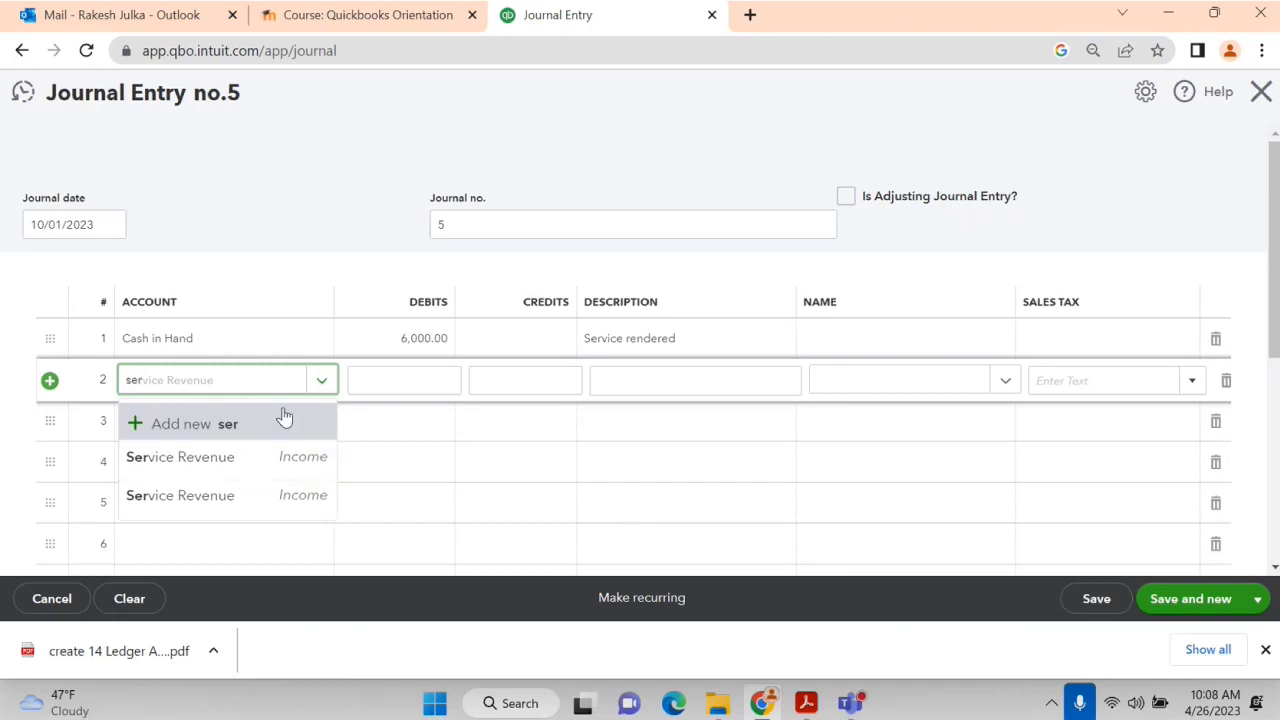
left_click(226, 459)
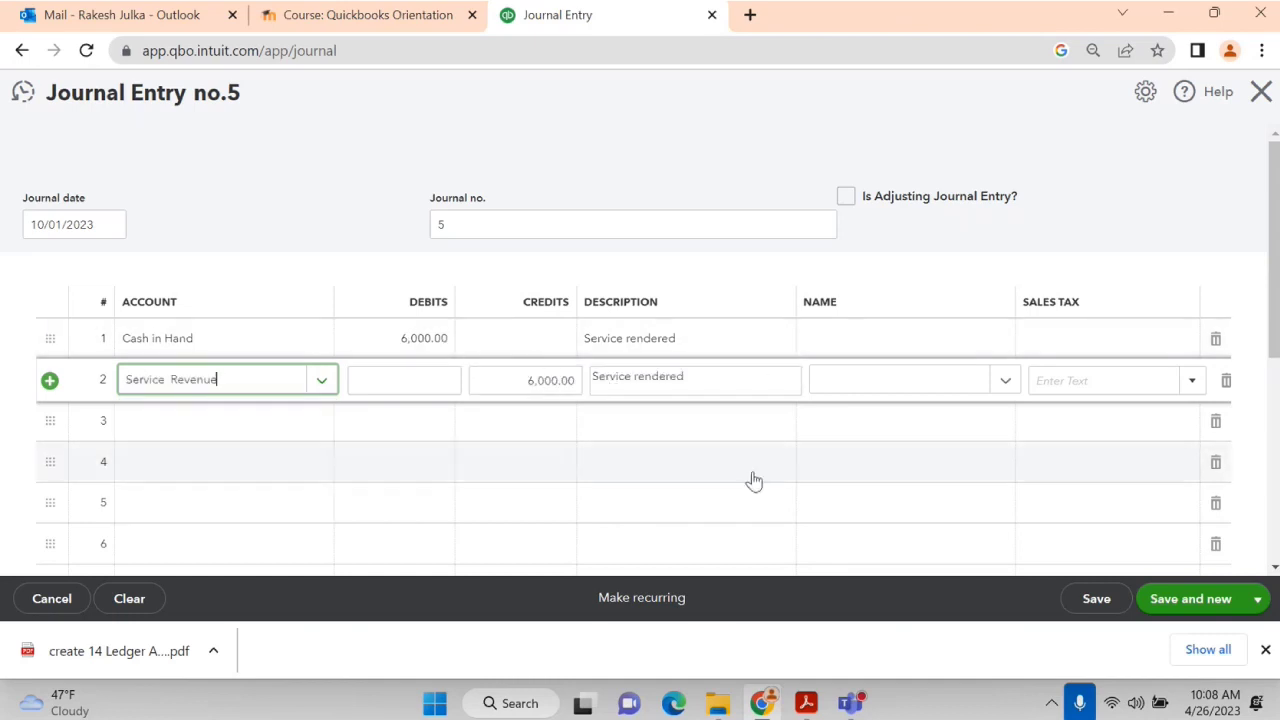
left_click(1189, 606)
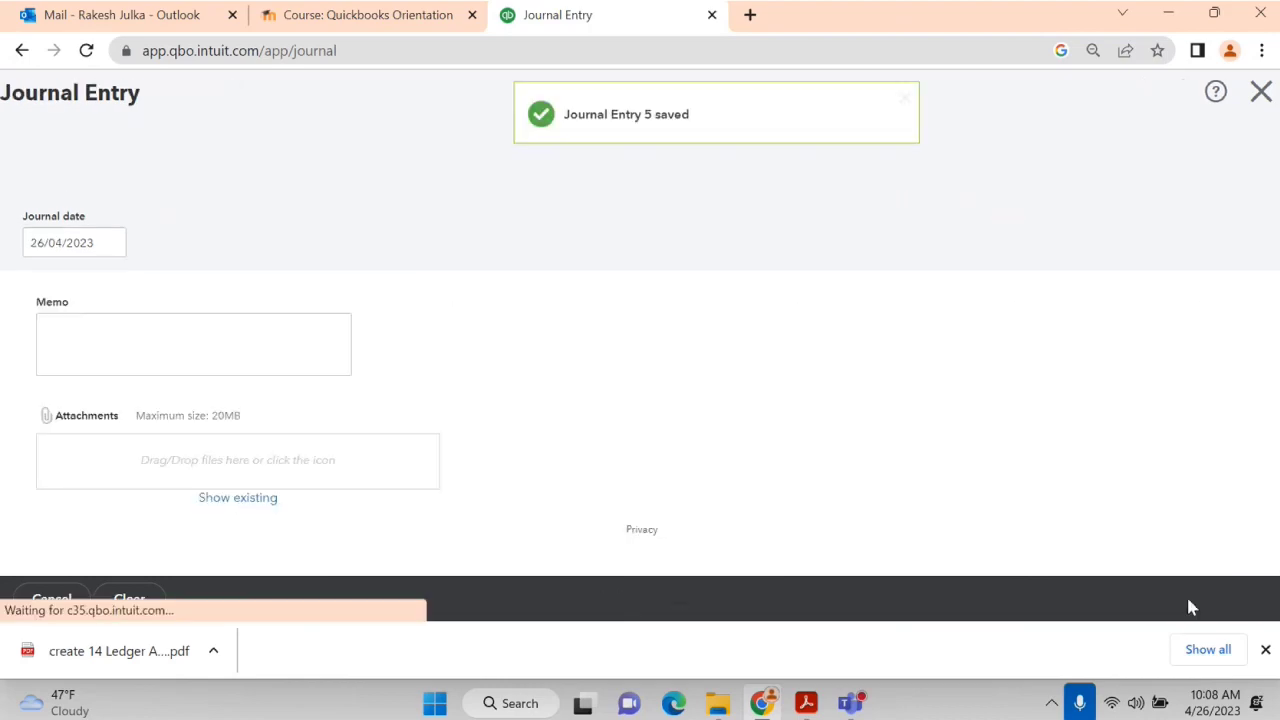
Check the sixth transaction in the PDF and choose Laptop as the first account of journal entry no. 6.
key("alt+Tab")
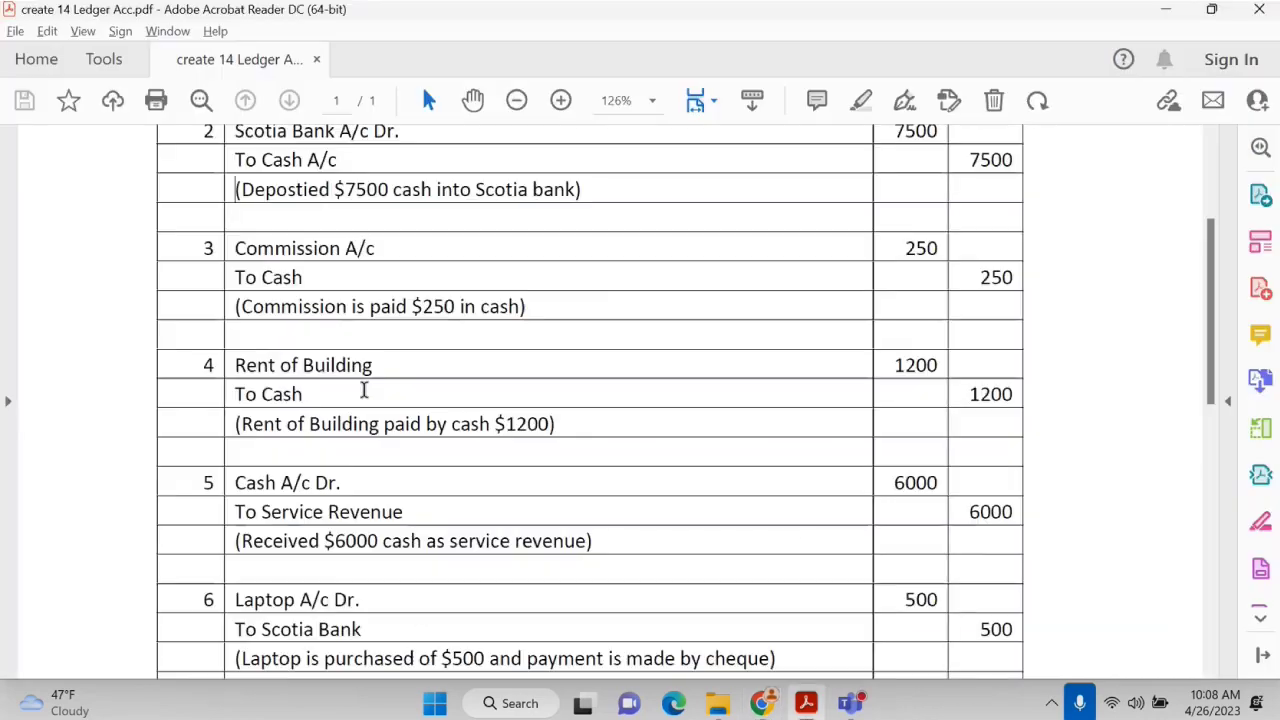
scroll(363, 392, "down", 3)
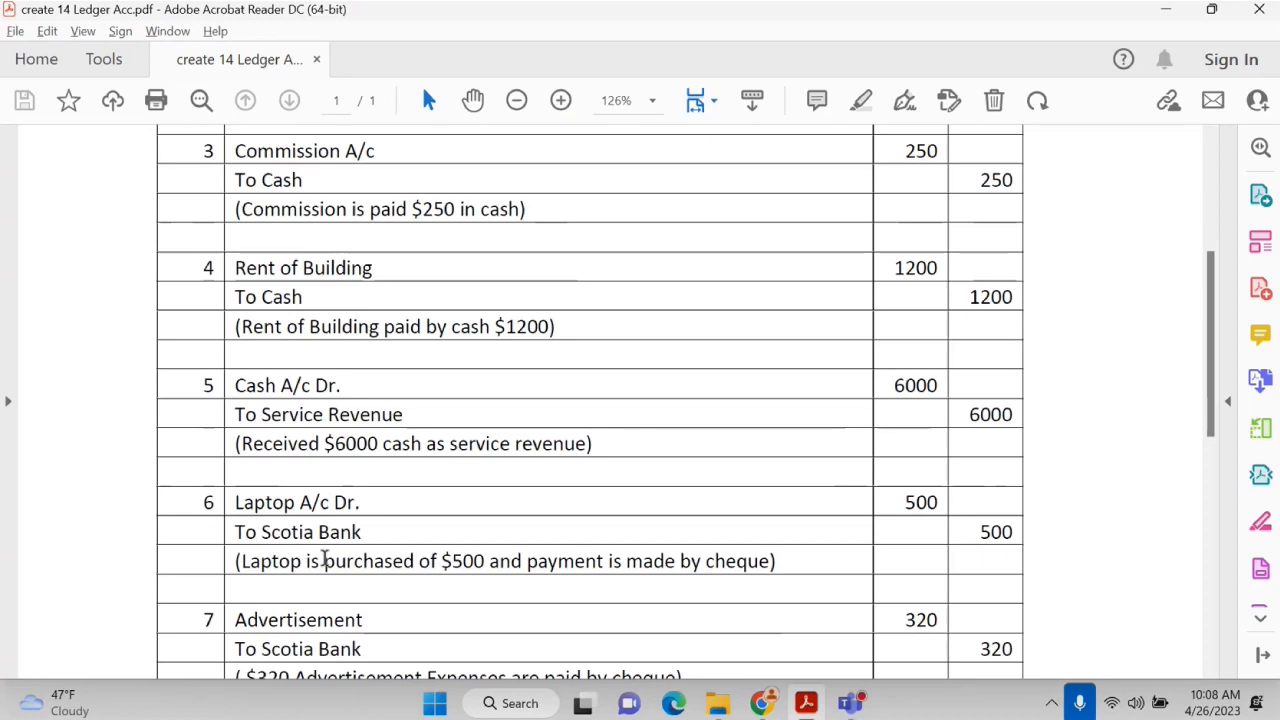
key("alt+Tab")
left_click(238, 344)
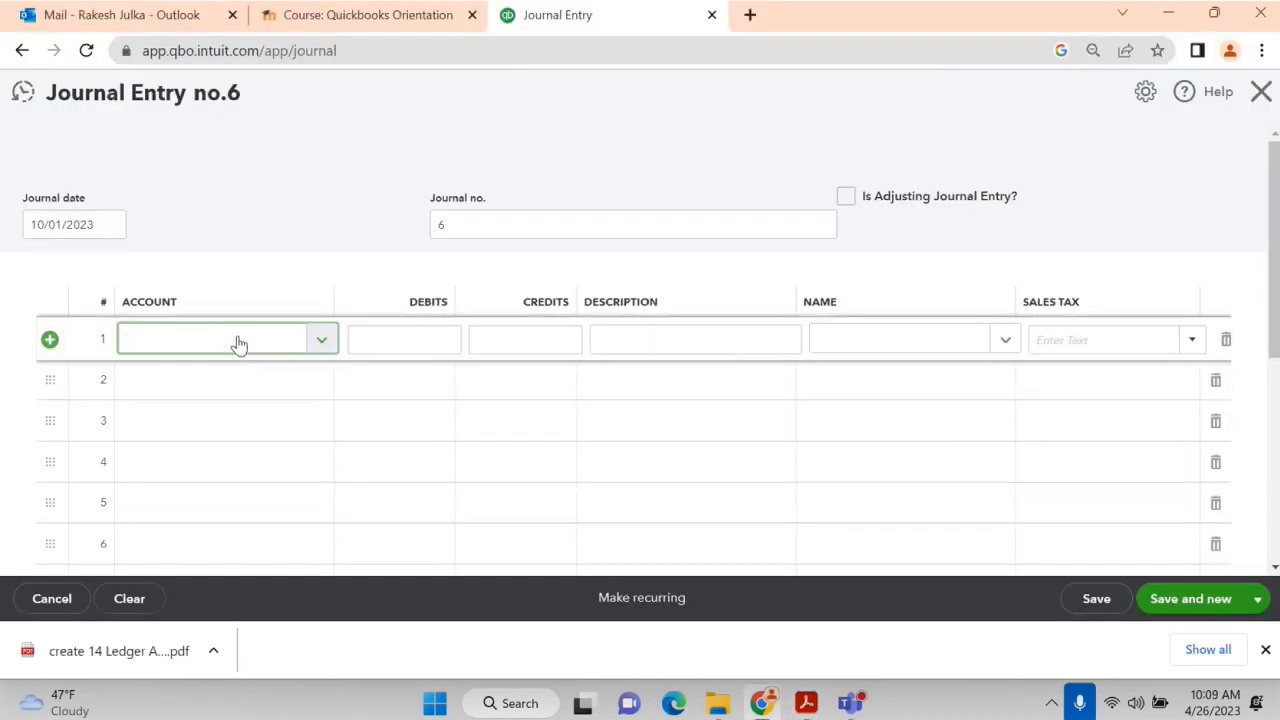
type("lap")
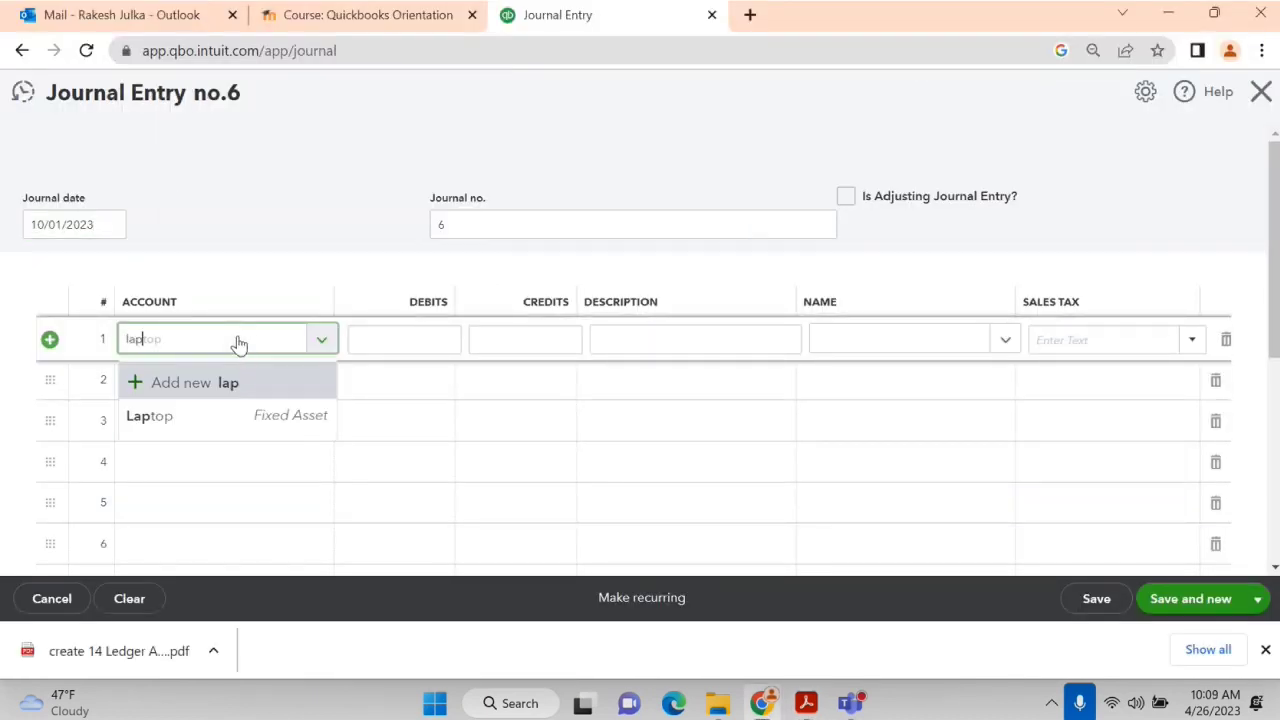
left_click(216, 418)
Set the date of journal entry no. 6 to 14/03/2023.
left_click(58, 228)
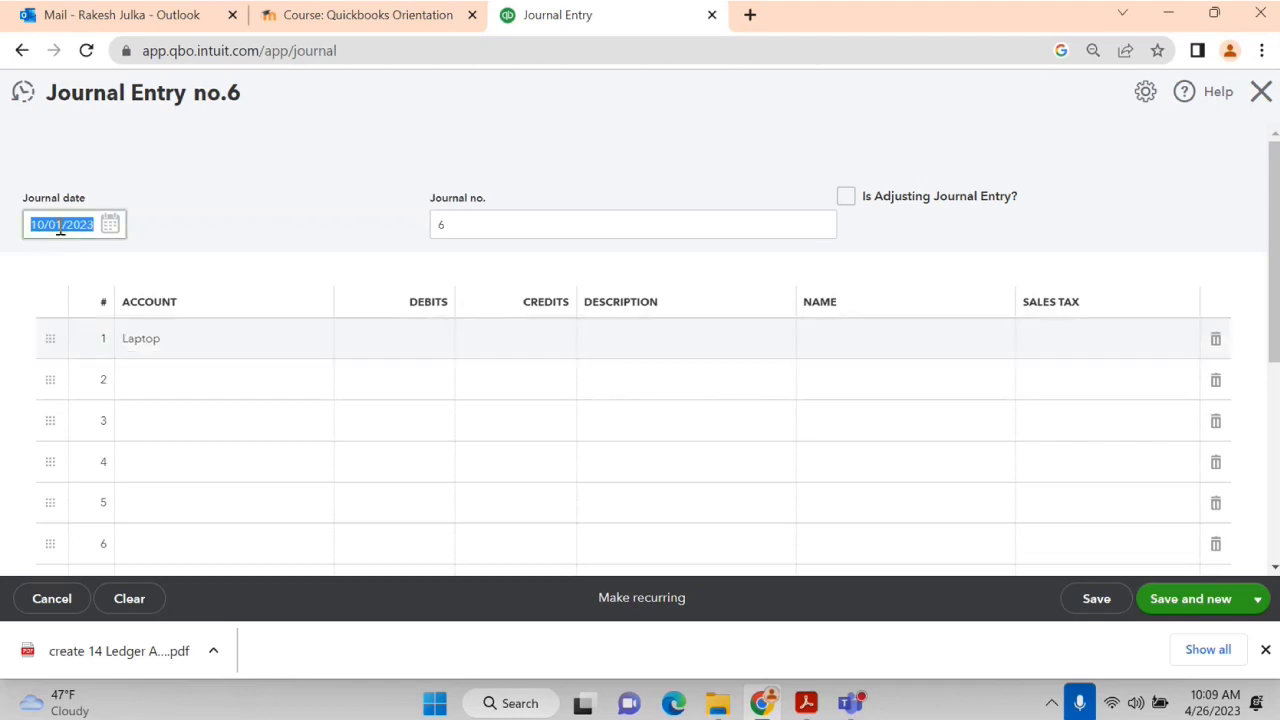
left_click(112, 227)
left_click(191, 270)
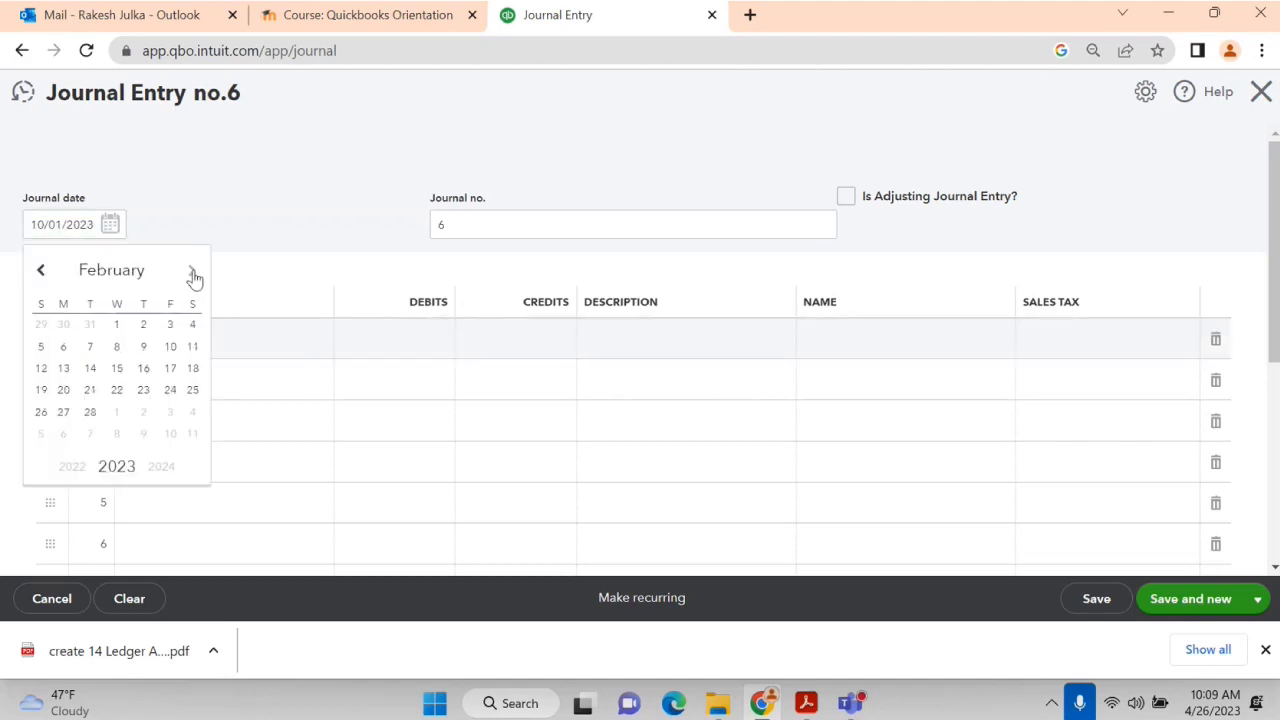
left_click(191, 270)
left_click(91, 370)
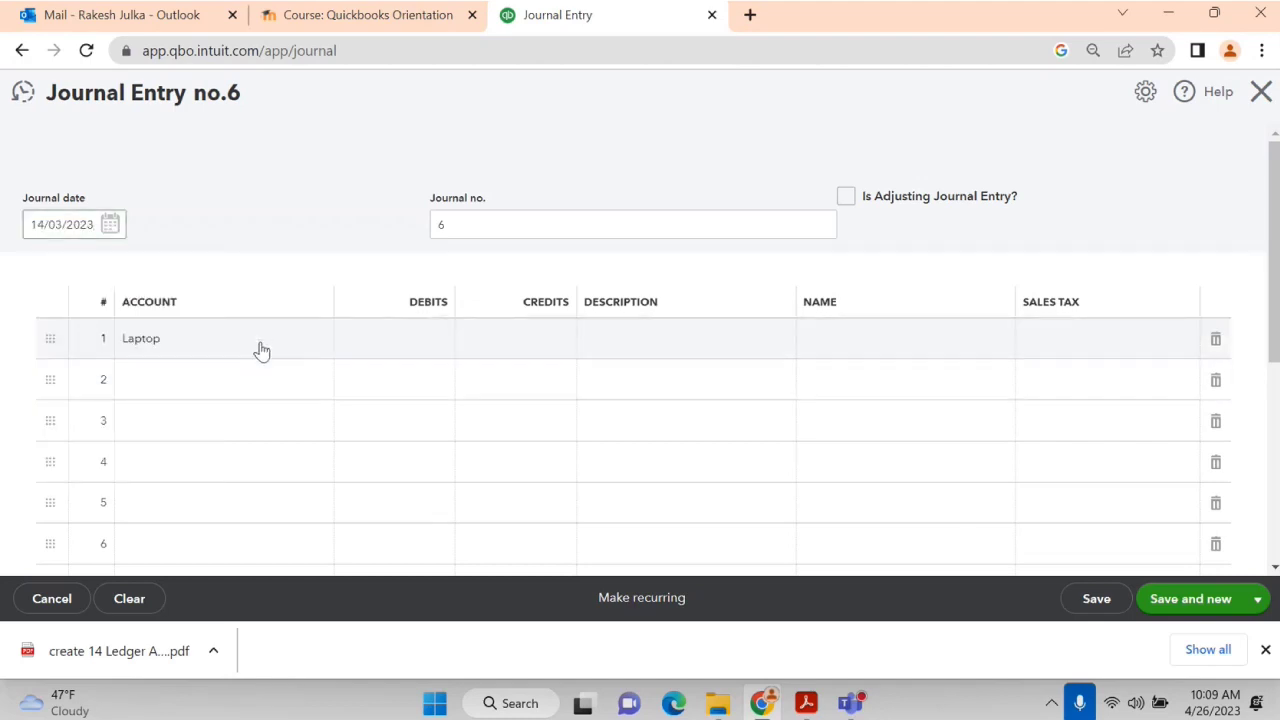
Debit the Laptop line 500, checking the amount against the PDF, and describe it as "Fixed assets purchased".
left_click(397, 343)
key("alt+Tab")
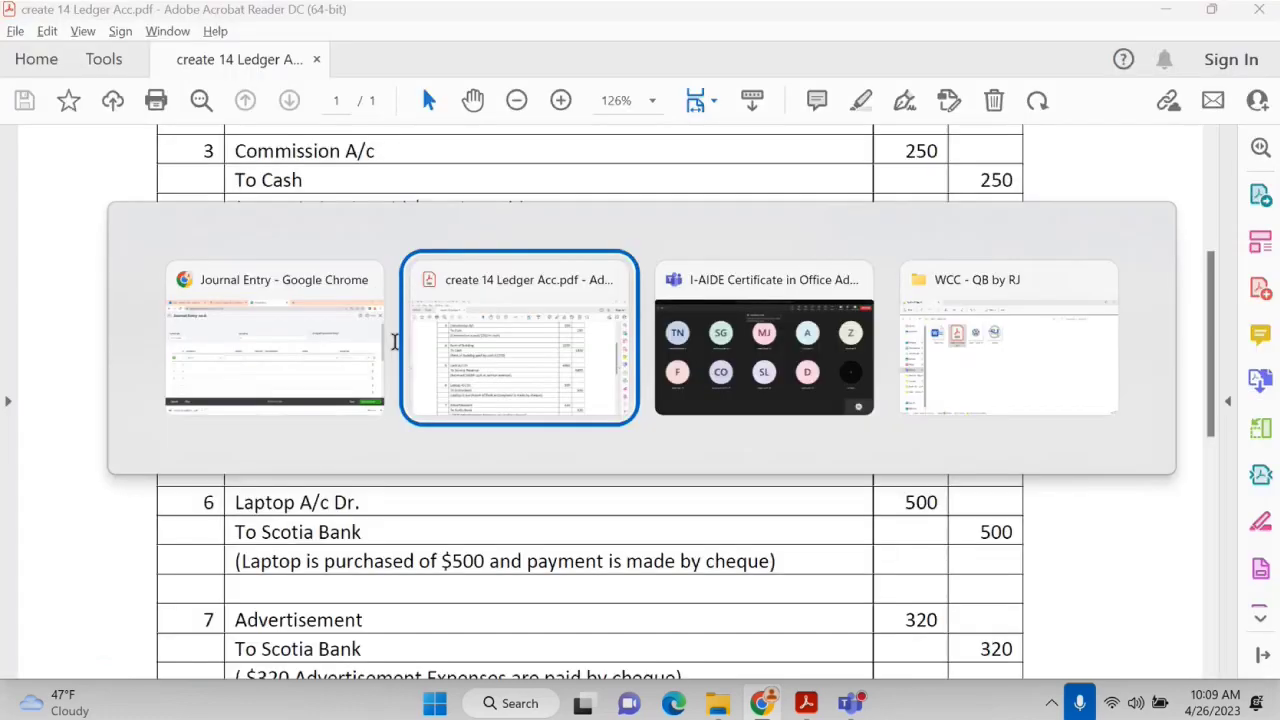
key("alt+Tab")
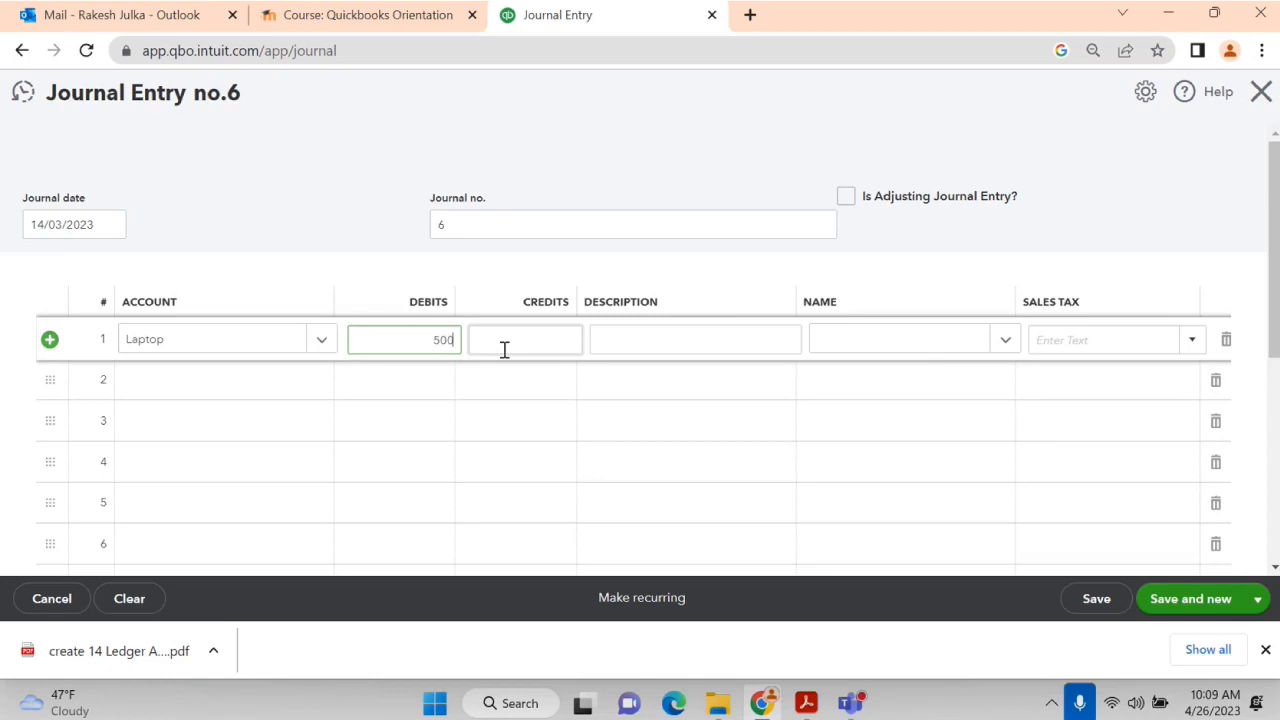
key("Tab")
key("Tab")
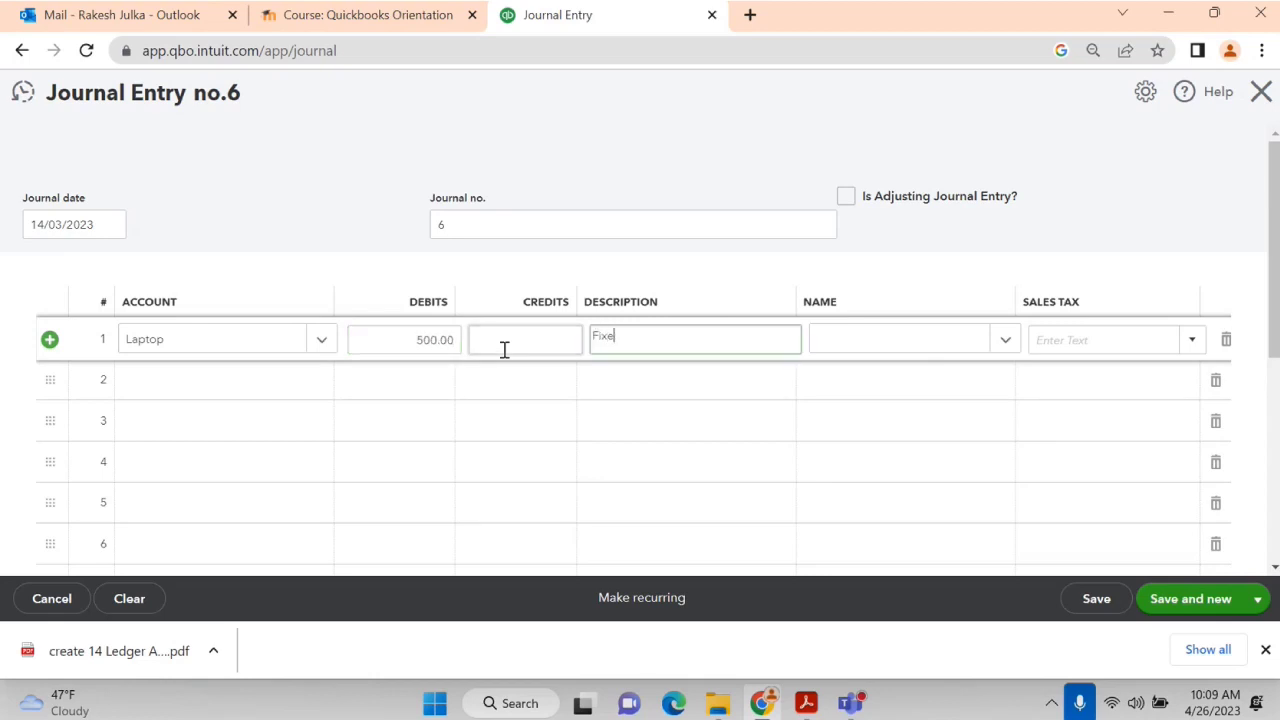
type("Fixed assets purchased")
Credit Scotia Bank A/c 500 on the second line, checking the PDF, and save the entry and start a new one.
left_click(203, 384)
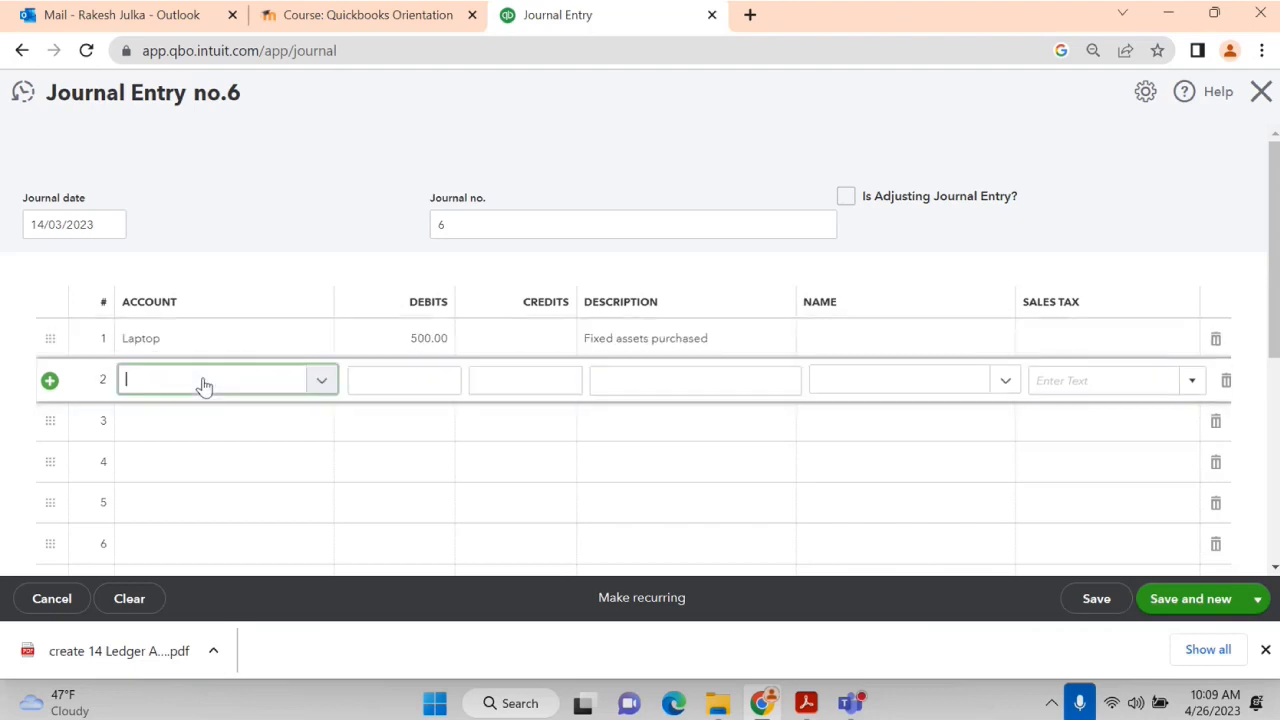
key("alt+Tab")
key("alt+Tab")
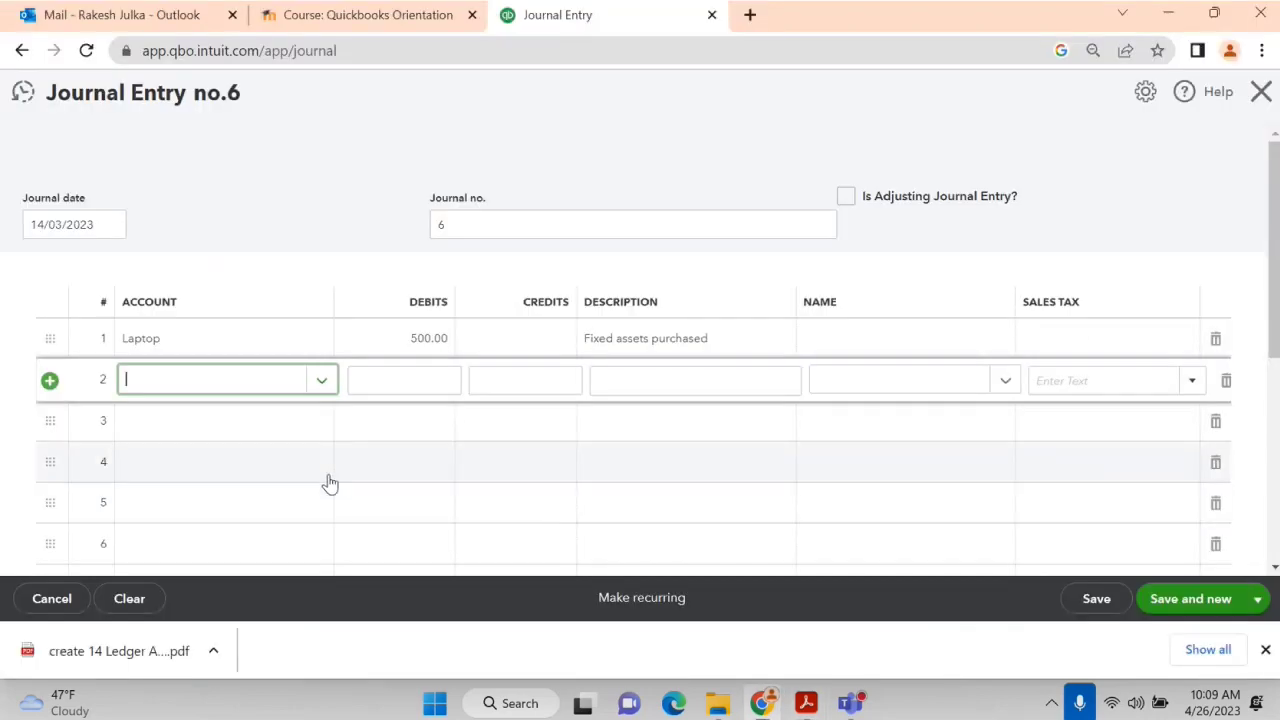
type("sco")
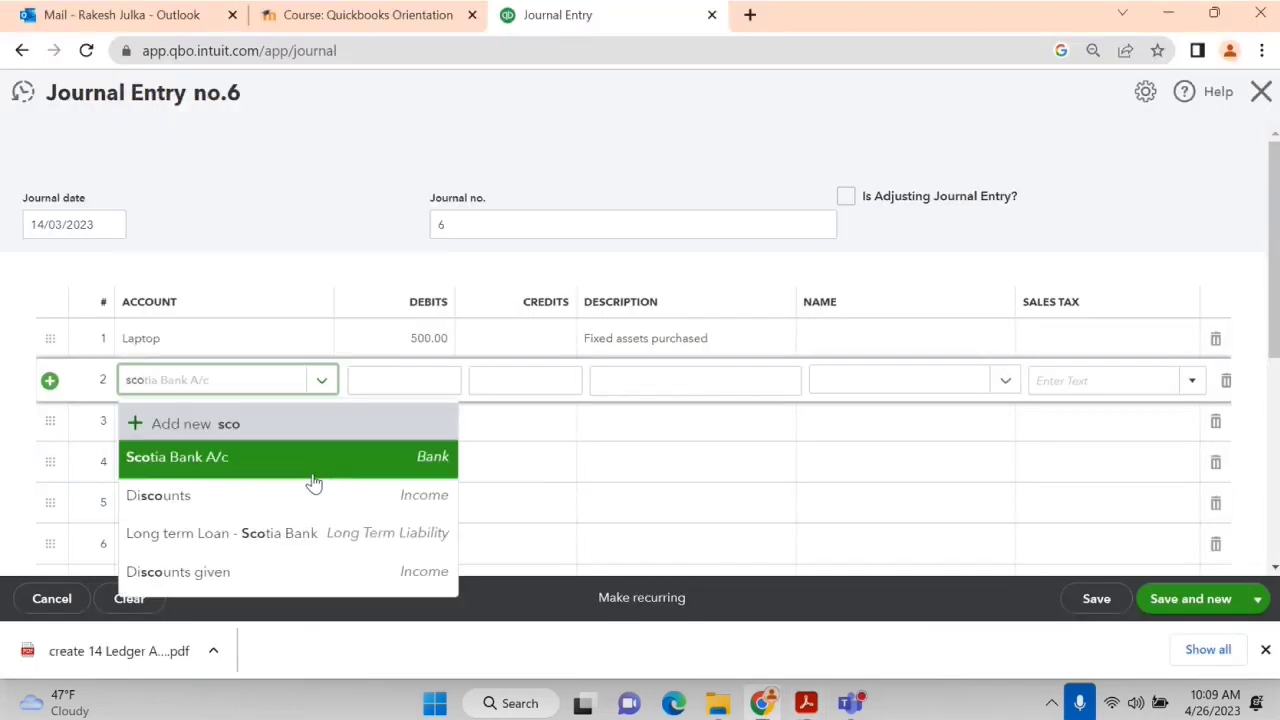
left_click(220, 462)
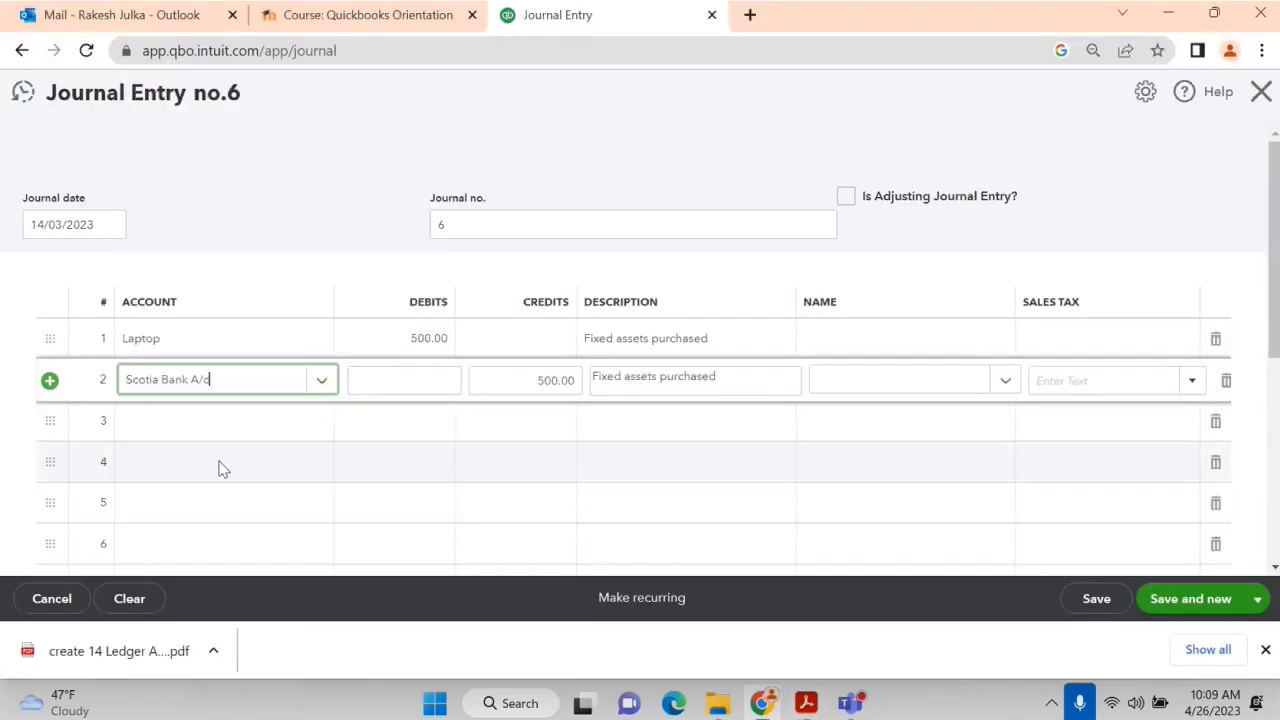
left_click(1203, 607)
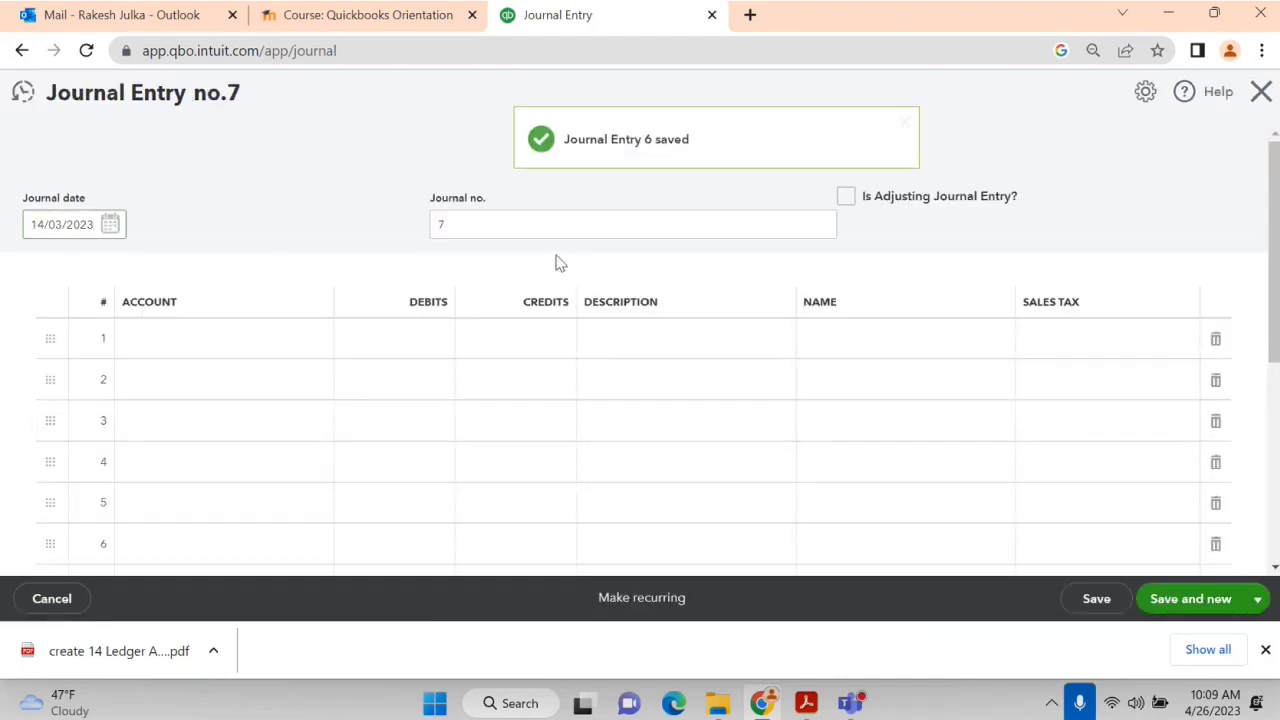
Check the seventh transaction in the PDF and choose Advertisement Expenses as the first account of journal entry no. 7.
key("alt+Tab")
scroll(403, 400, "down", 5)
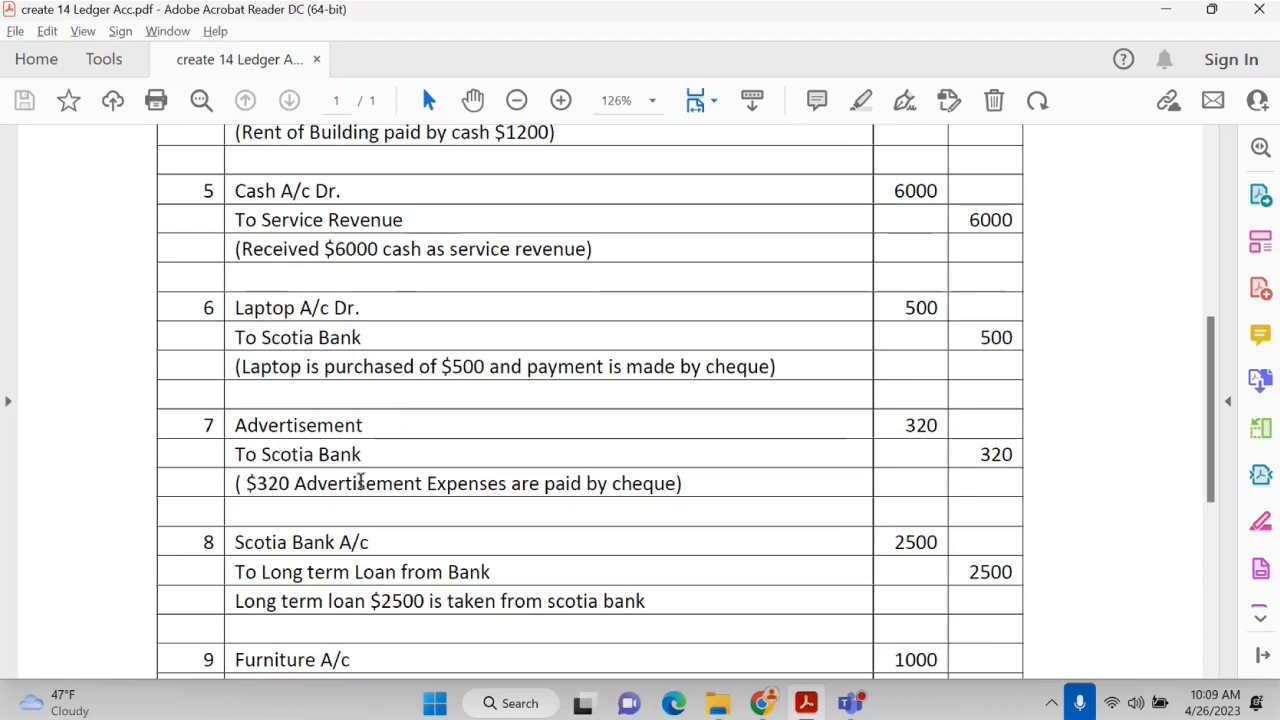
key("alt+Tab")
left_click(230, 352)
type("adv")
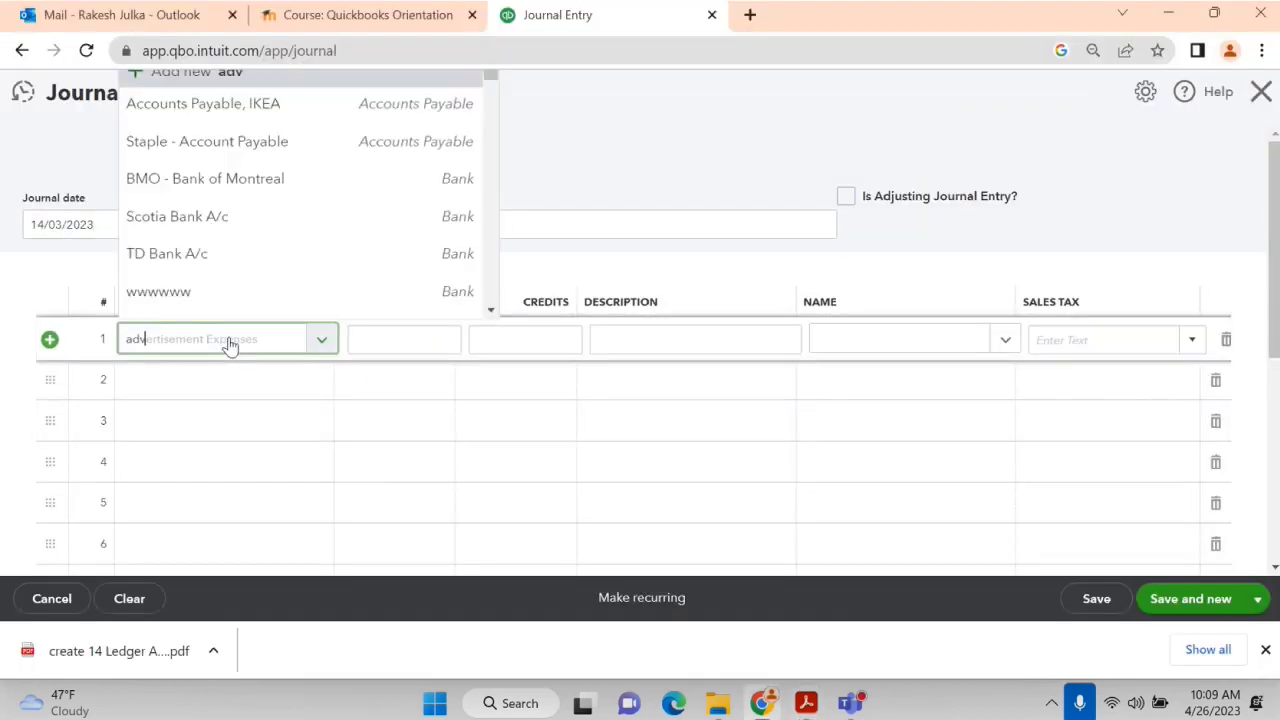
left_click(229, 420)
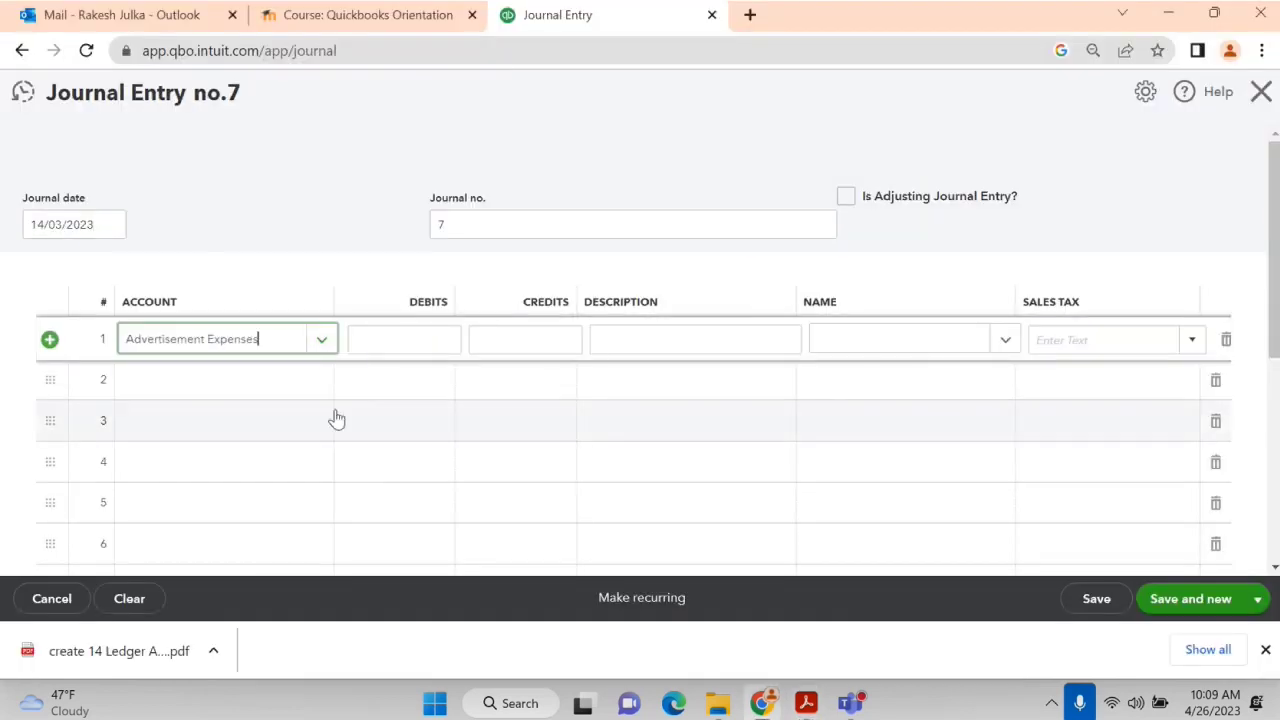
Debit the Advertisement Expenses line 320, checking the amount against the PDF, and describe it as "Radio - FM exp".
left_click(397, 343)
key("alt+Tab")
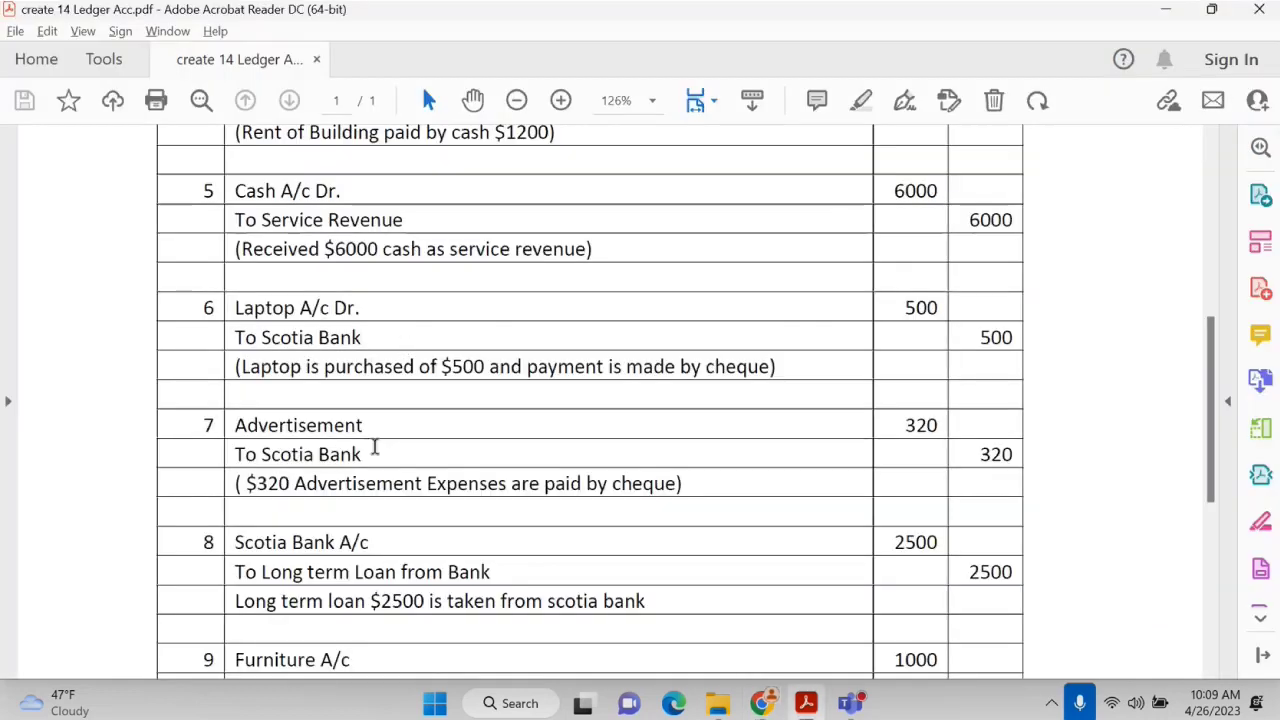
key("alt+Tab")
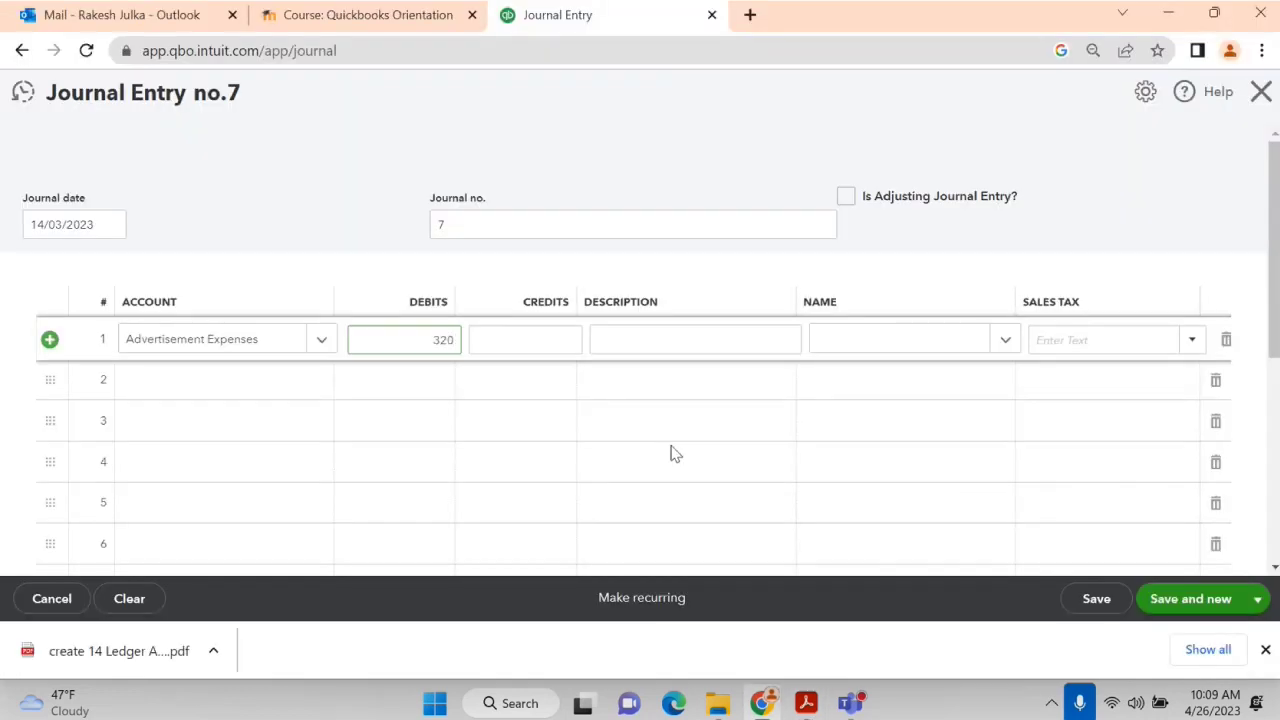
left_click(664, 340)
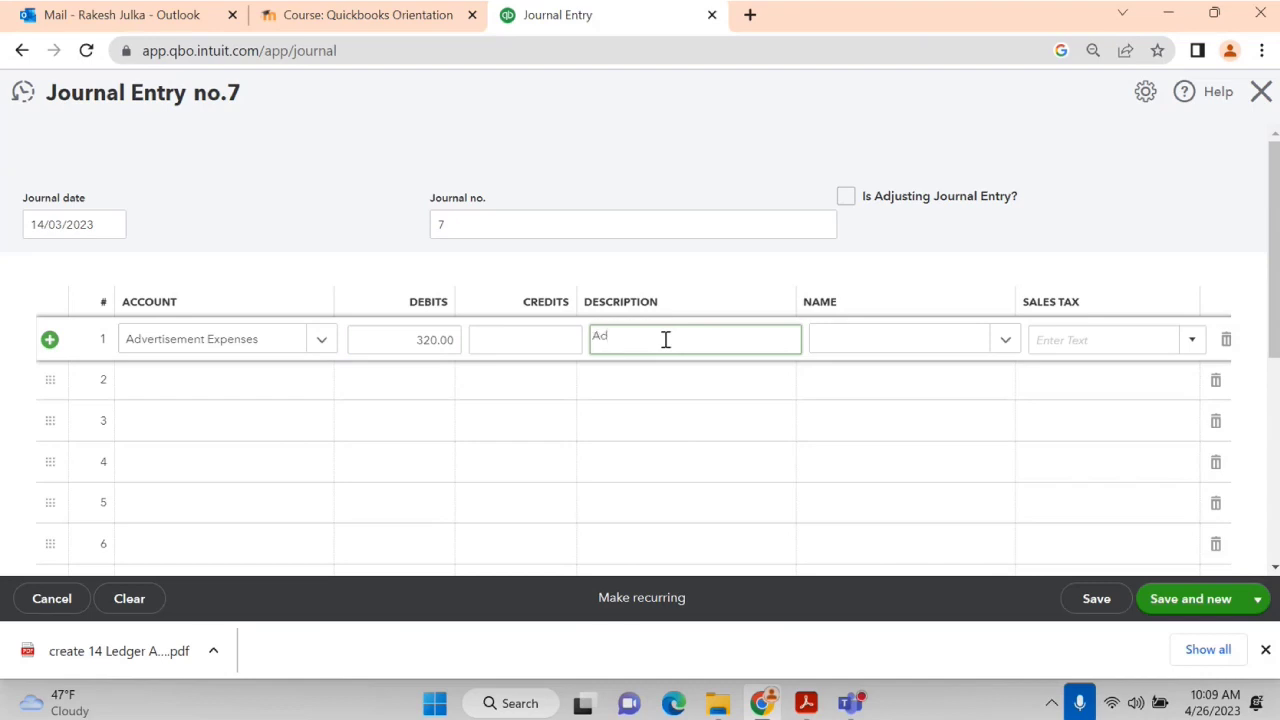
type("Adv mapense")
key("BackSpace")
key("BackSpace")
key("BackSpace")
key("BackSpace")
key("BackSpace")
key("BackSpace")
key("BackSpace")
key("BackSpace")
key("BackSpace")
type("M exp")
Credit Scotia Bank A/c 320 on the second line, checking the account in the PDF, and save the entry and start a new one.
left_click(164, 380)
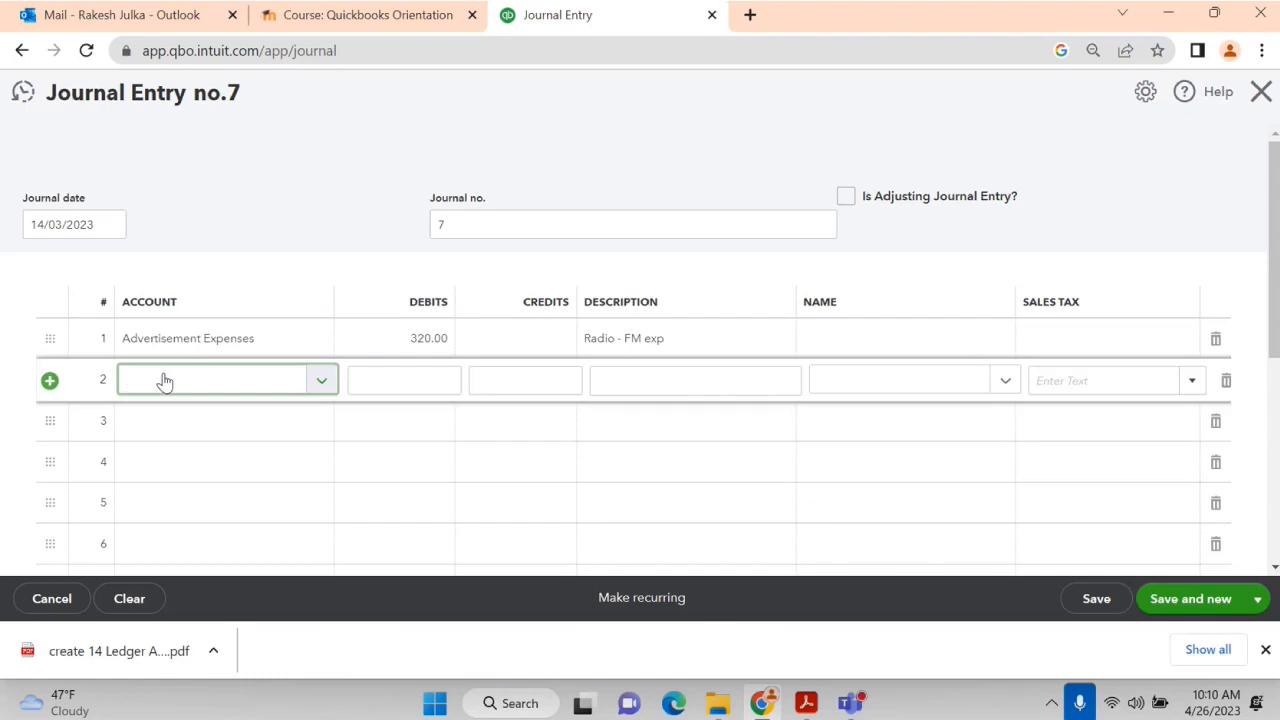
key("alt+Tab")
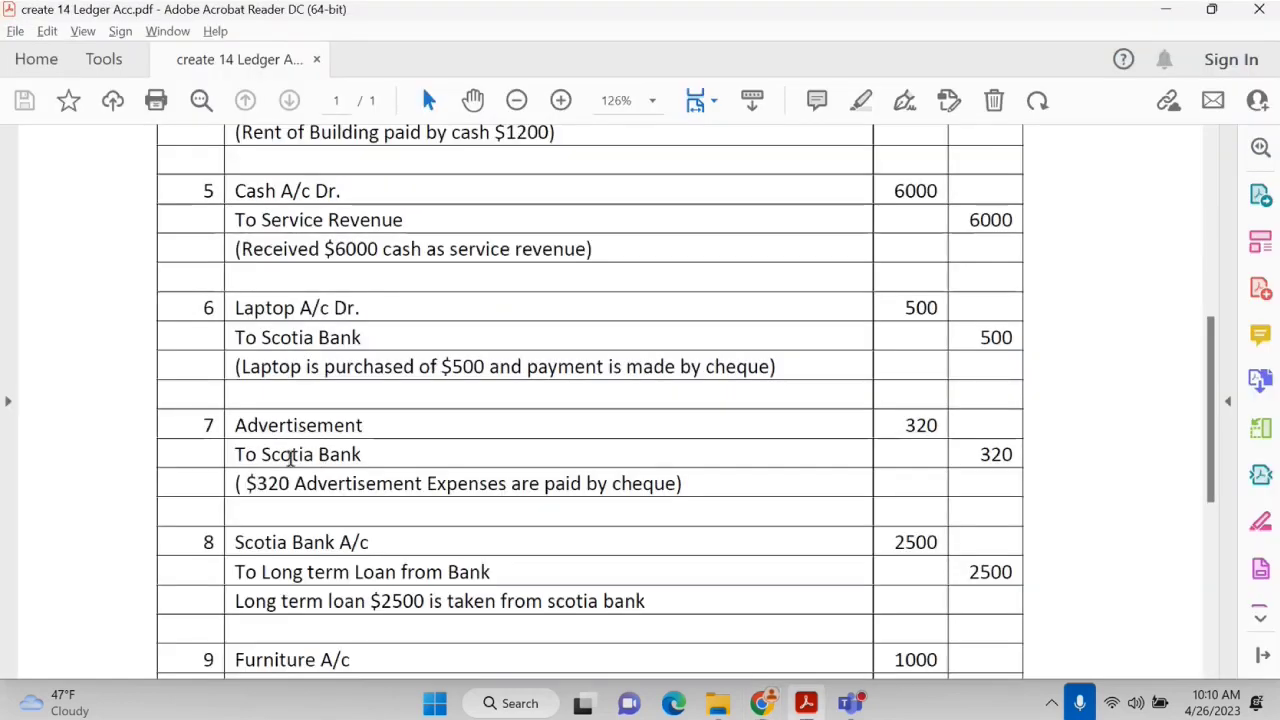
left_click_drag(292, 457, 393, 478)
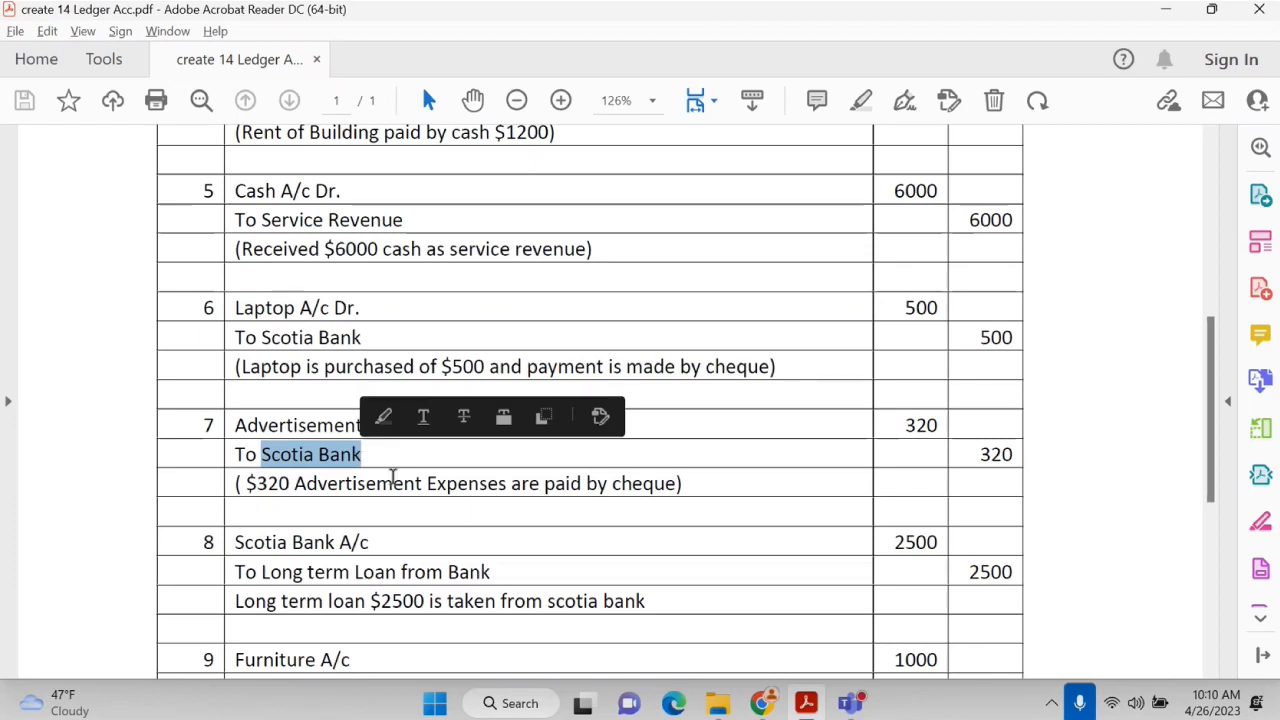
key("alt+Tab")
type("ba")
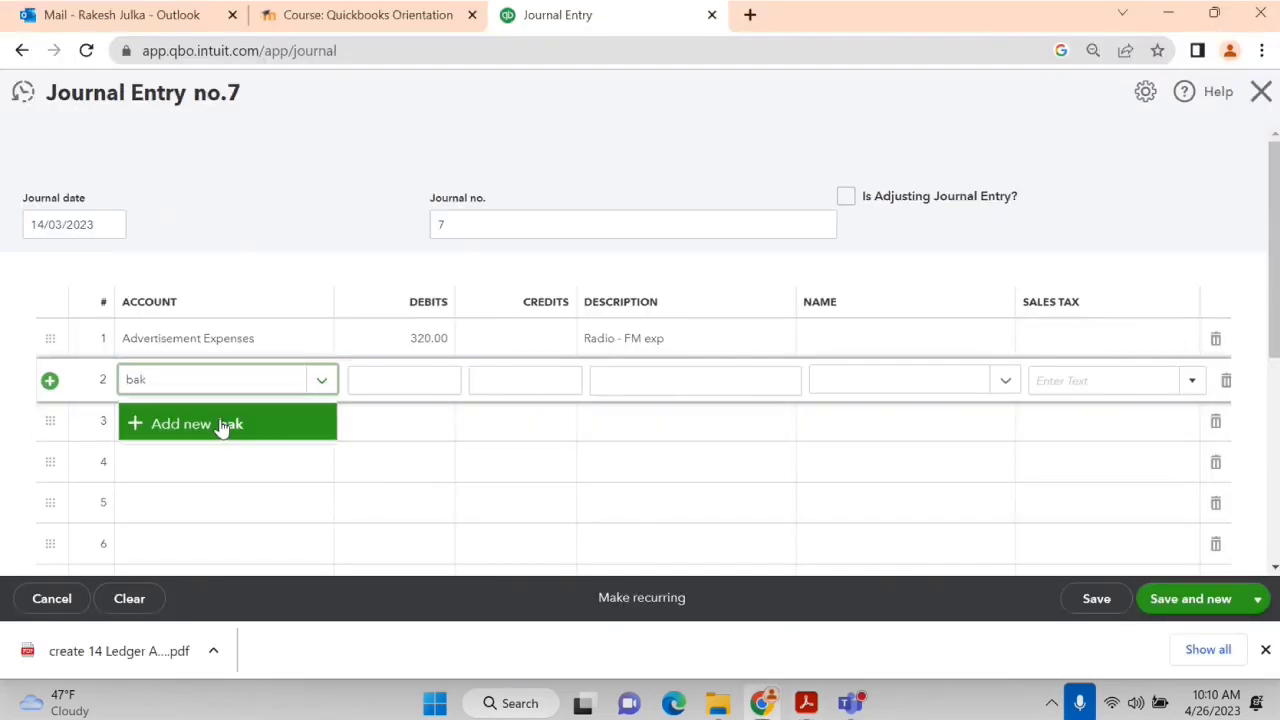
key("BackSpace")
key("BackSpace")
type("sco")
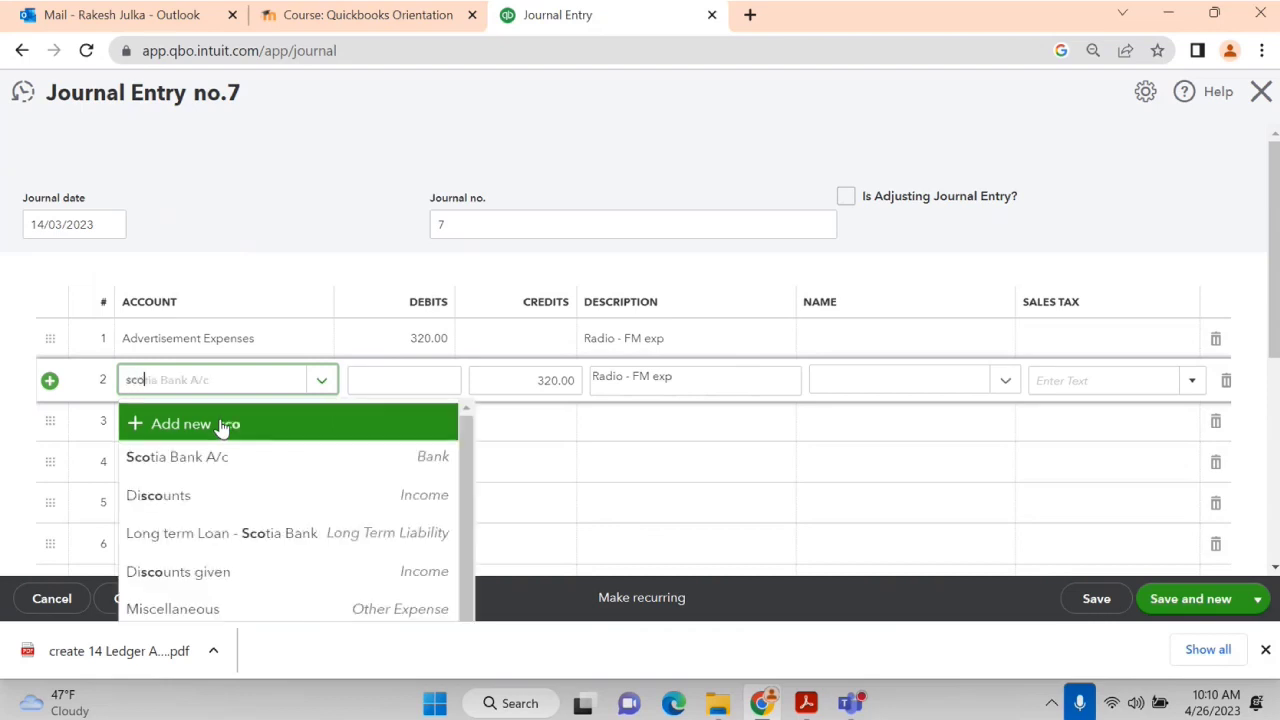
left_click(207, 458)
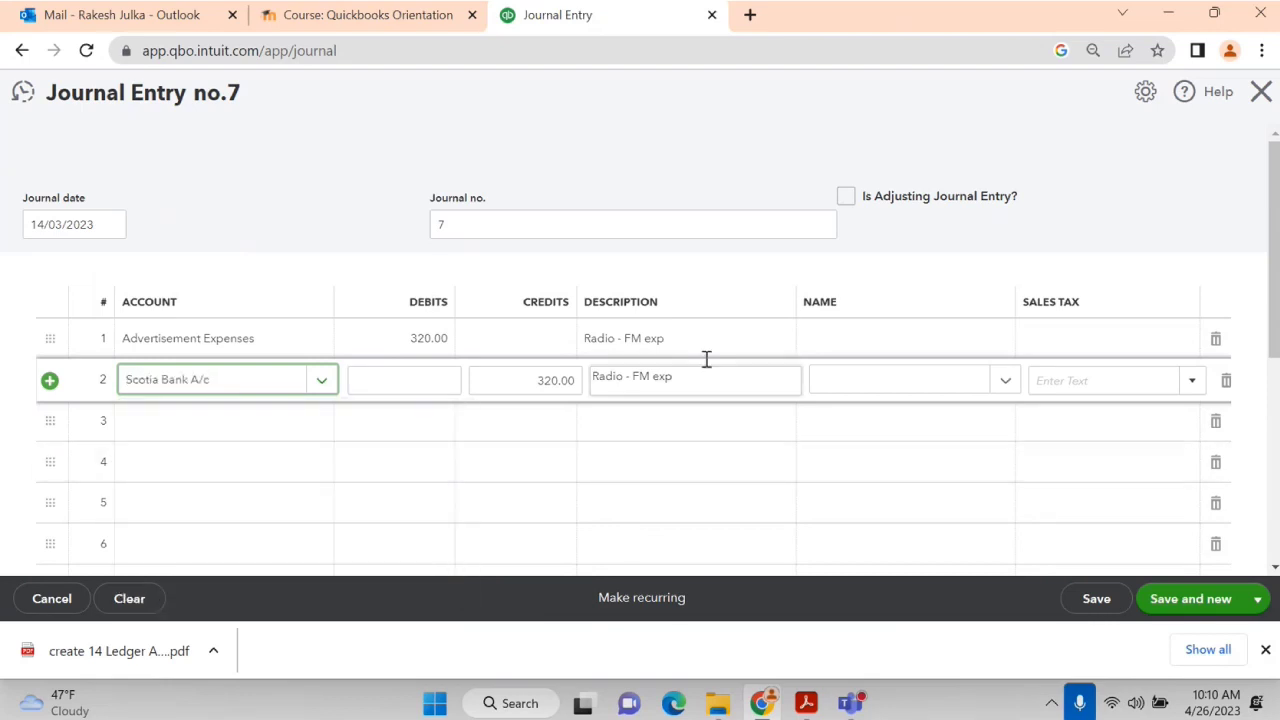
left_click(1203, 600)
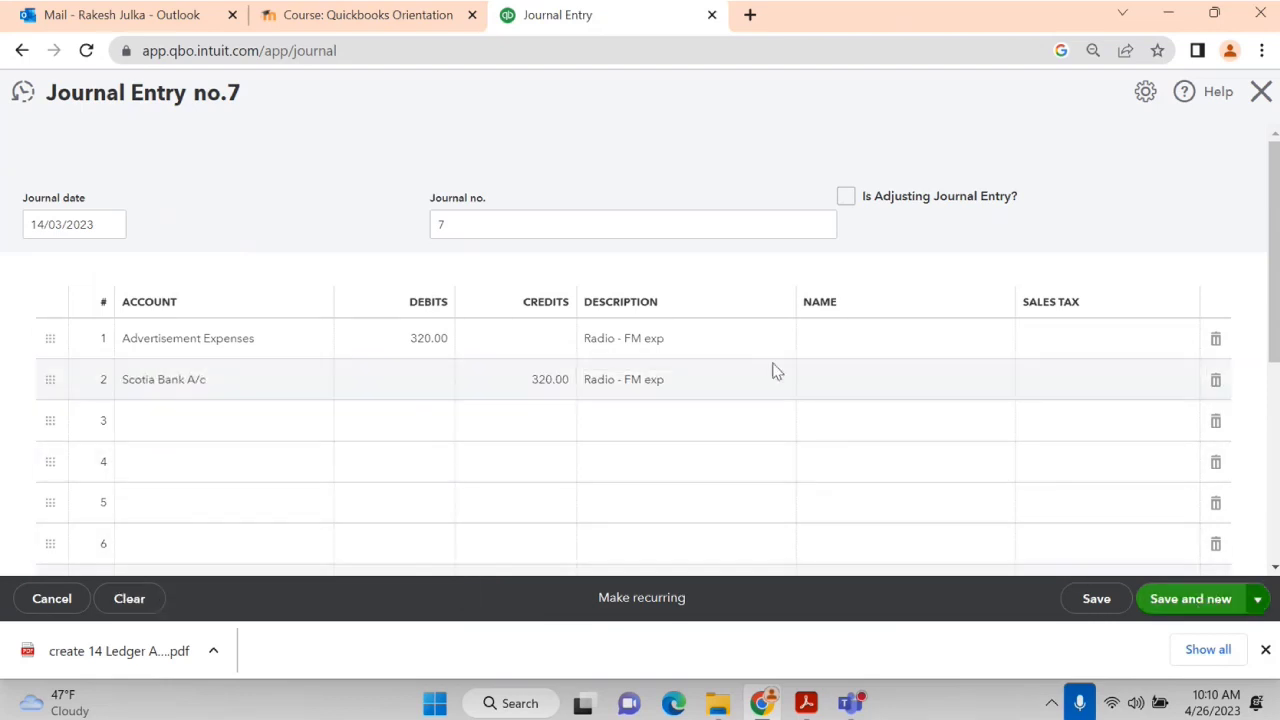
Check the eighth transaction in the PDF and choose Scotia Bank A/c as the first account of journal entry no. 8.
key("alt+Tab")
scroll(280, 504, "down", 2)
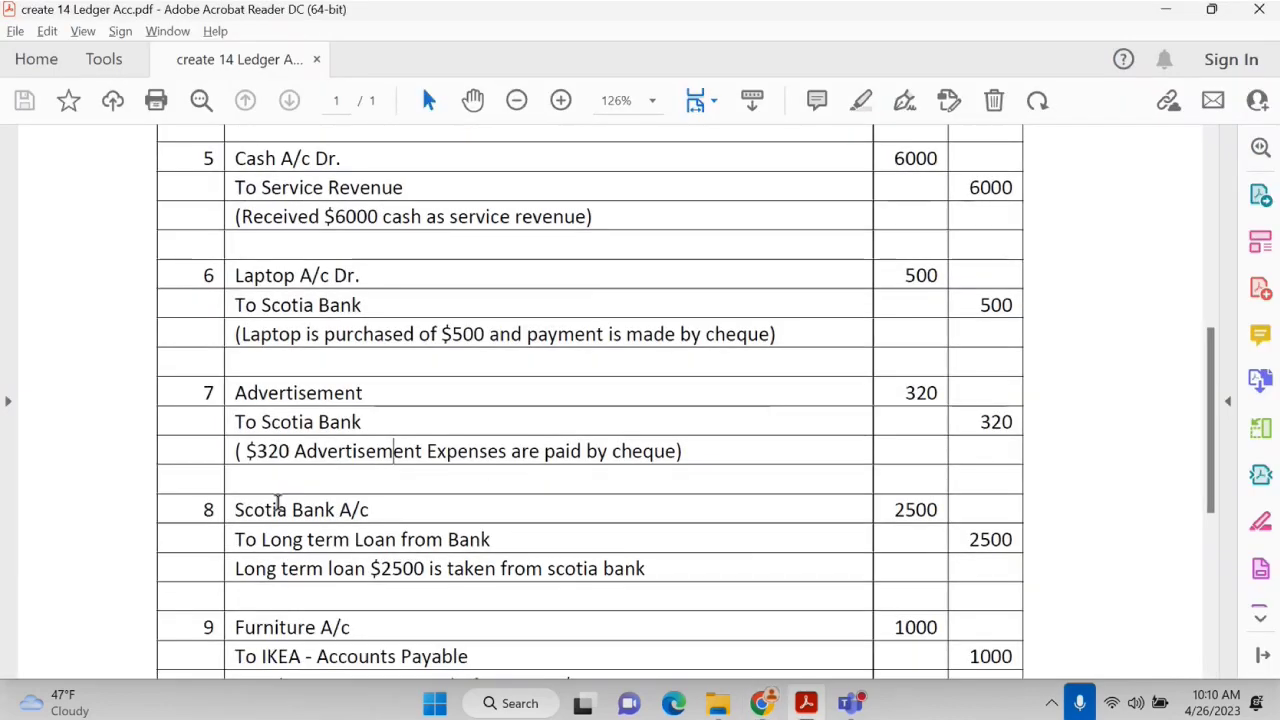
scroll(337, 487, "down", 1)
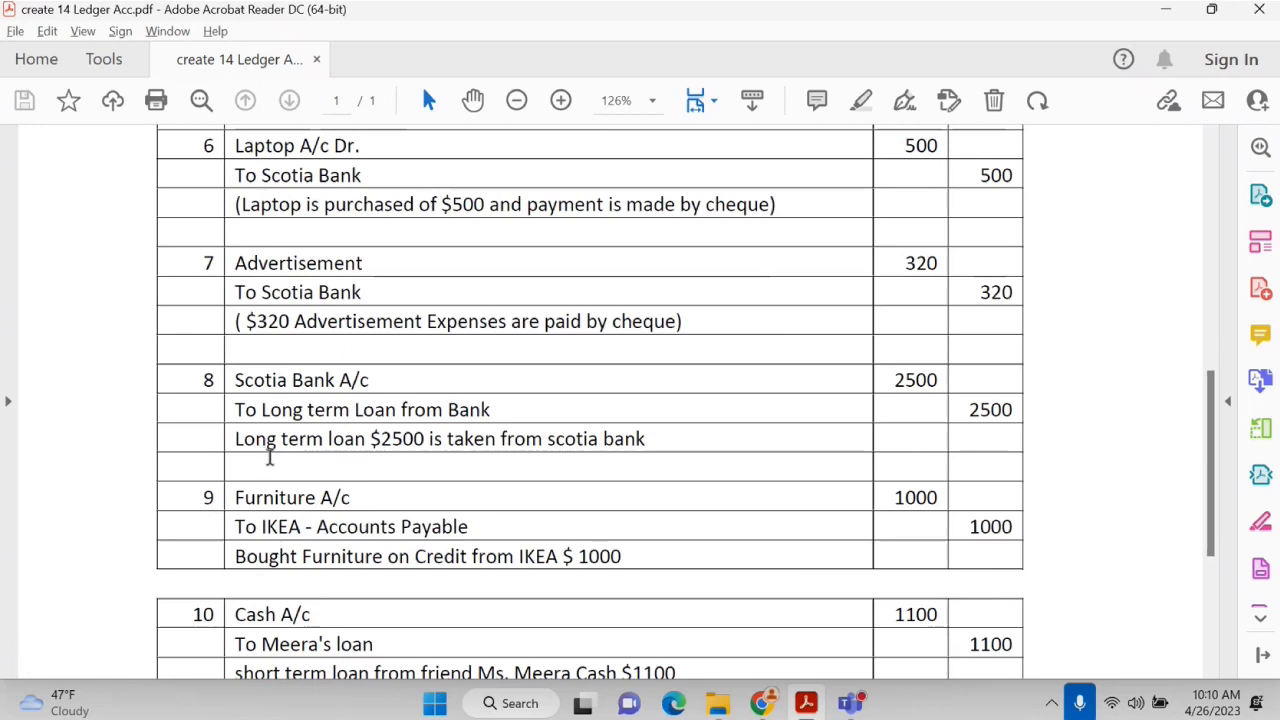
key("alt+Tab")
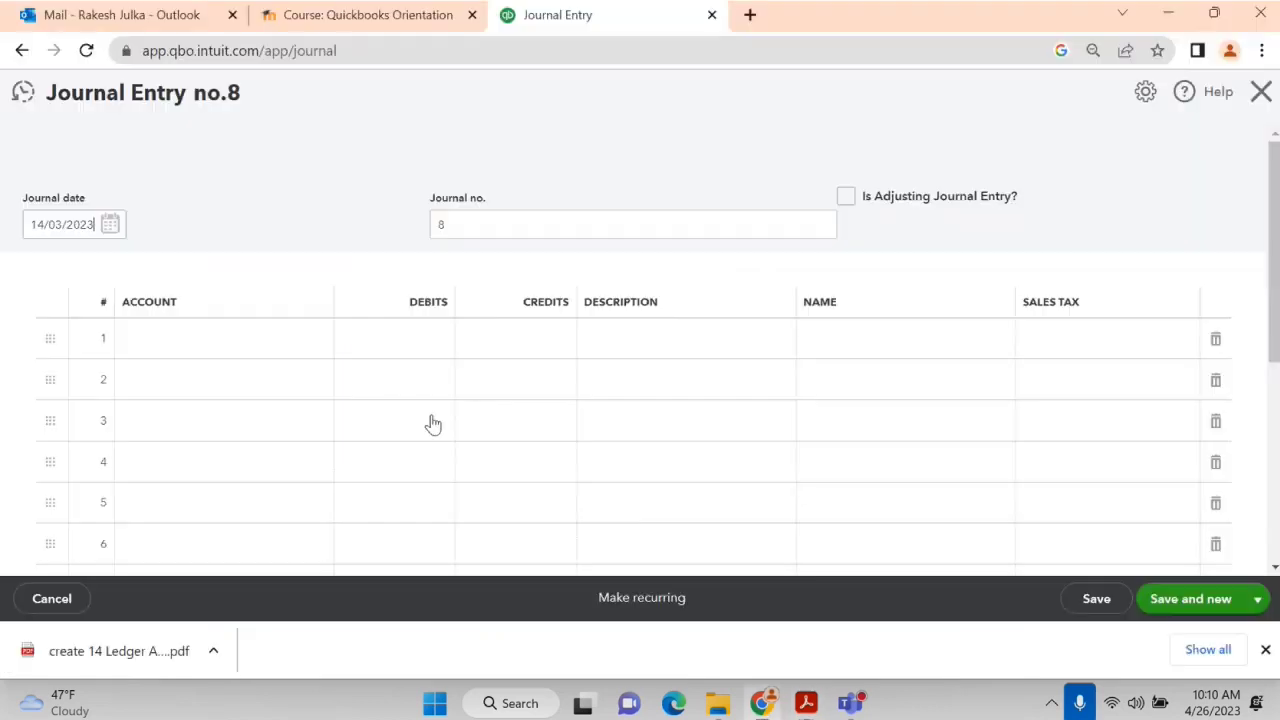
left_click(261, 347)
type("scotia")
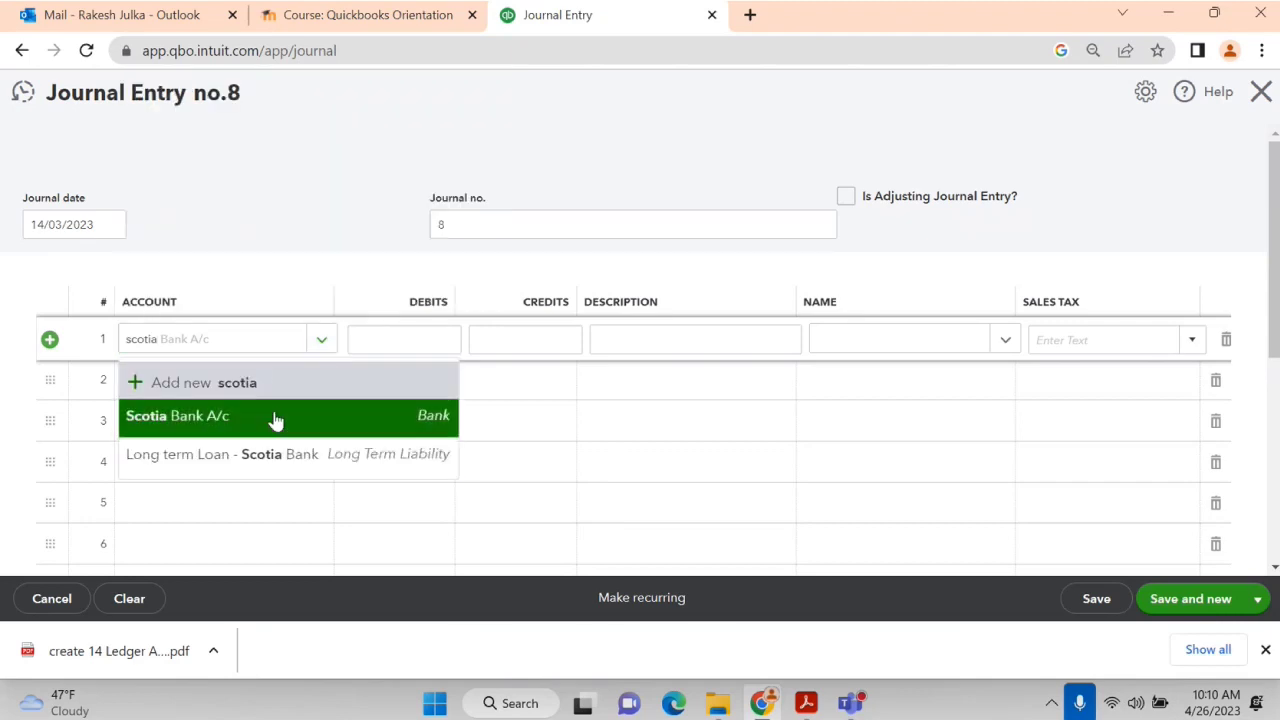
left_click(274, 420)
Debit the Scotia Bank A/c line 2,500 and describe it as "Long term loan".
left_click(375, 343)
type("2,500")
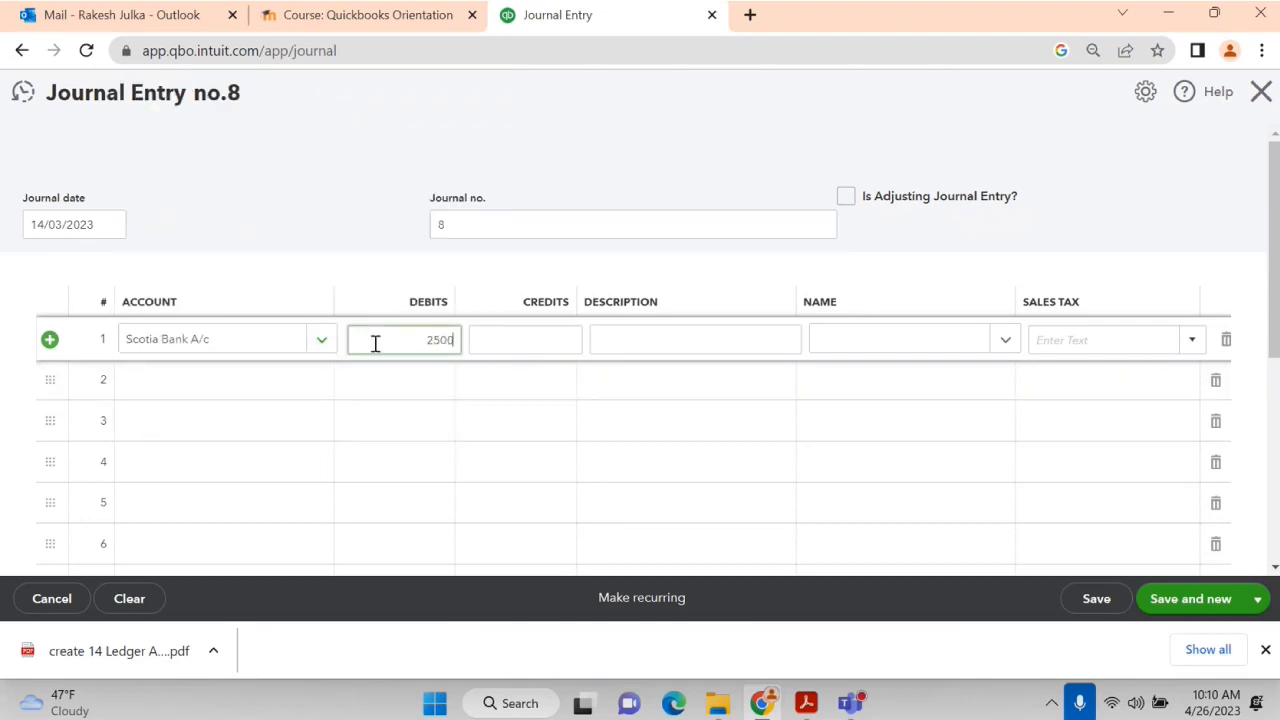
key("Tab")
key("Tab")
type("Long")
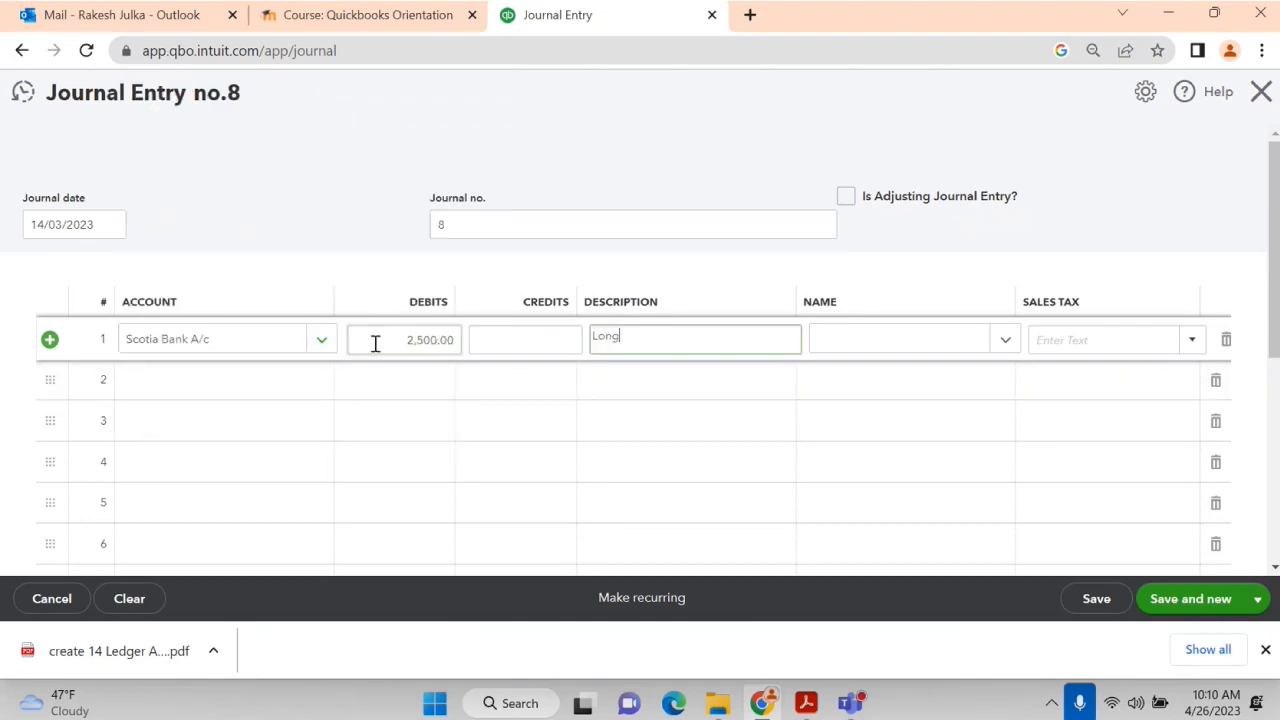
type(" term loan")
Credit Long term Loan - Scotia Bank 2,500 on the second line, and save the entry and start a new one.
left_click(167, 379)
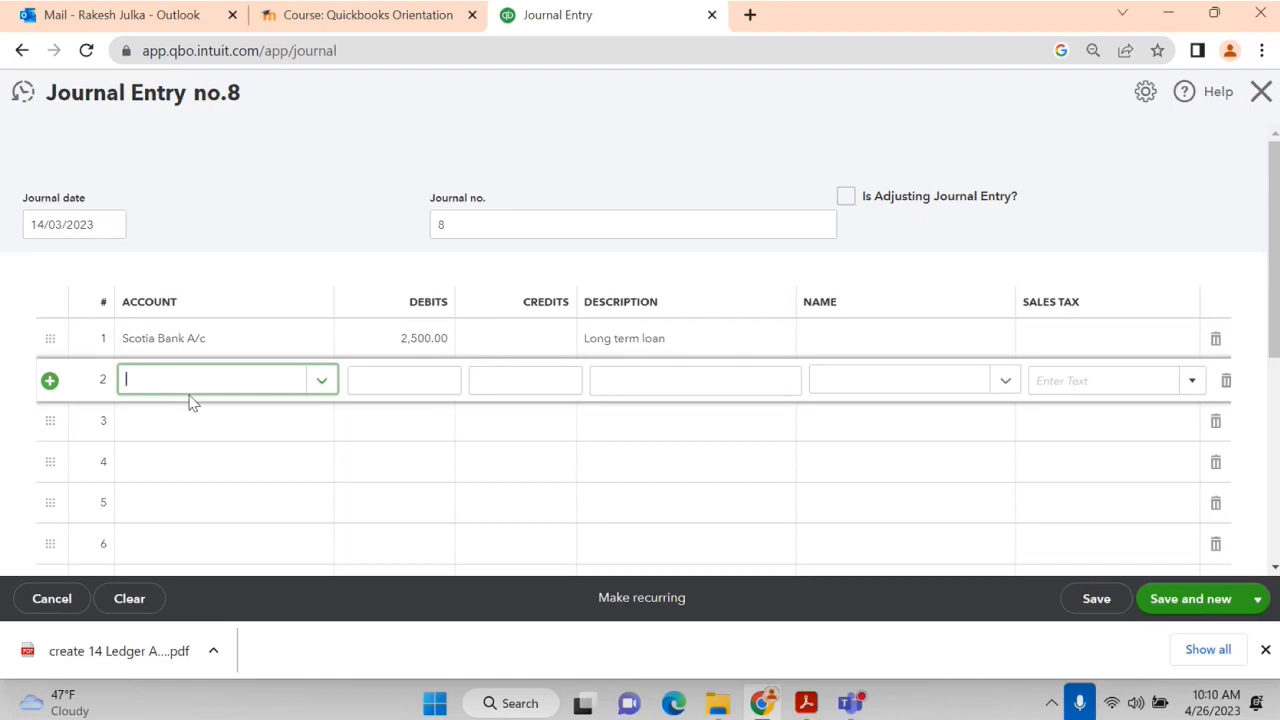
type("lon")
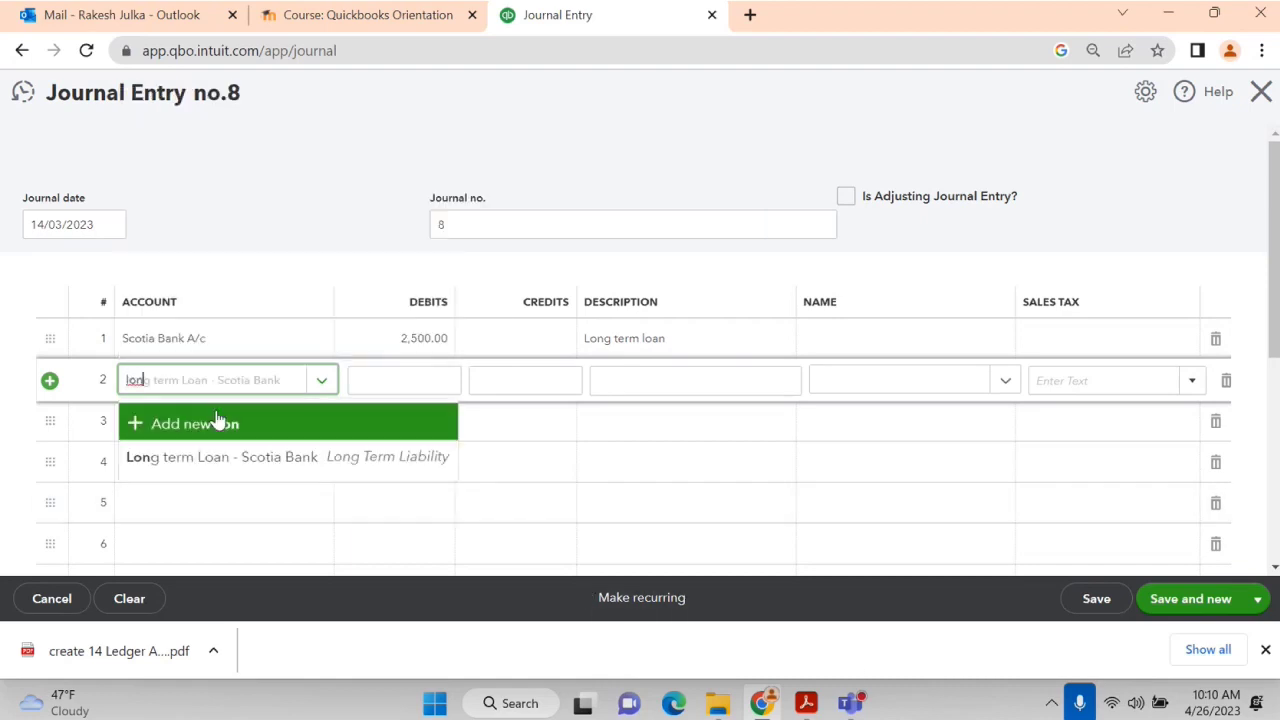
left_click(220, 460)
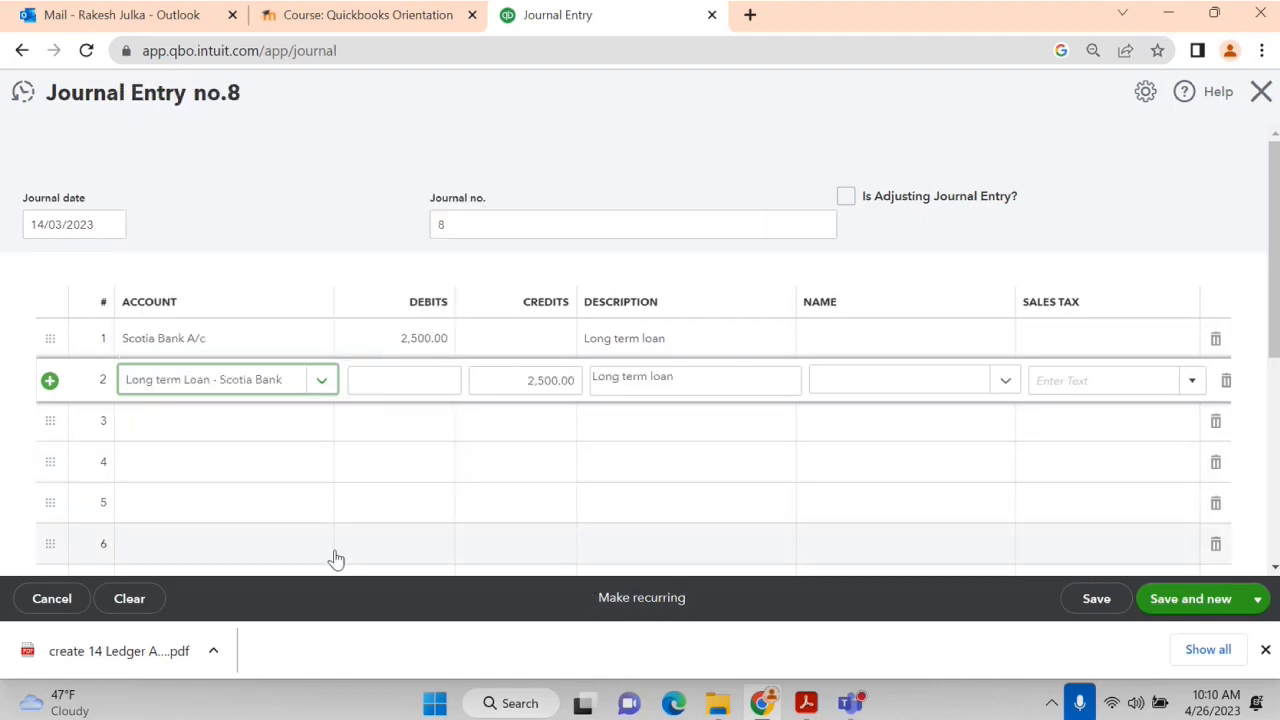
left_click(1165, 600)
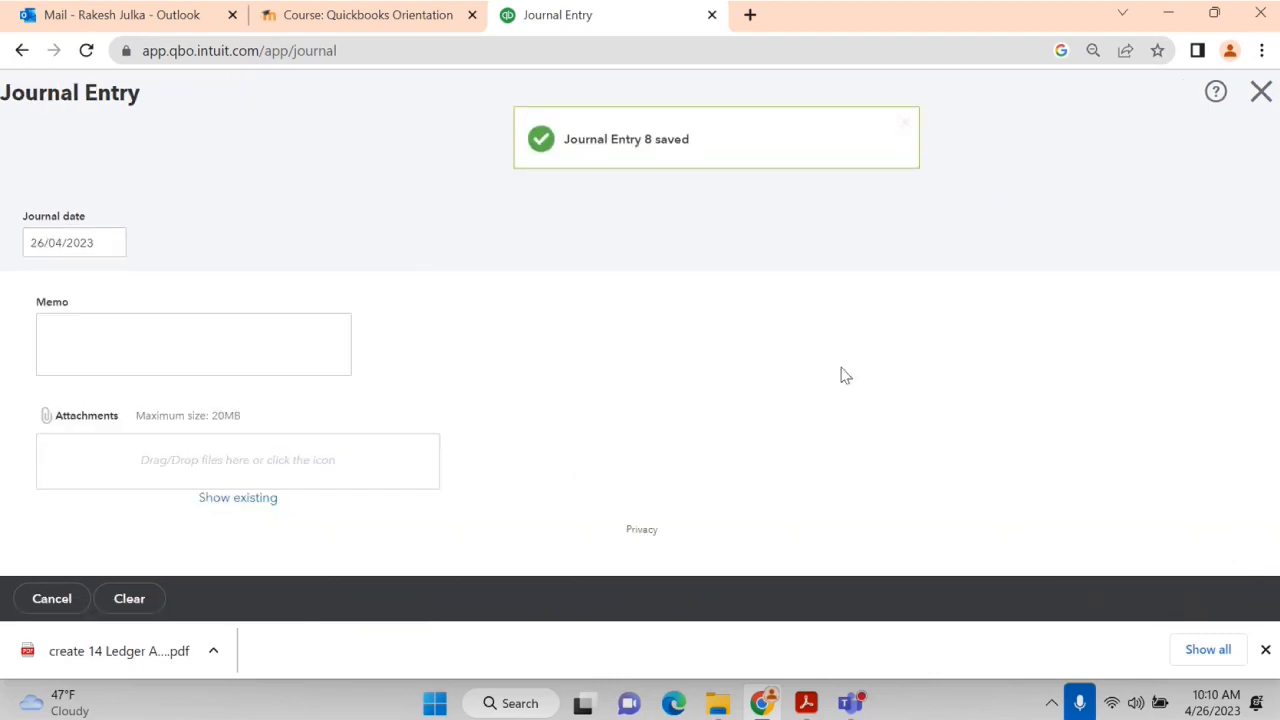
Check the ninth transaction in the PDF and set the date of journal entry no. 9 to 17/05/2023.
key("alt+Tab")
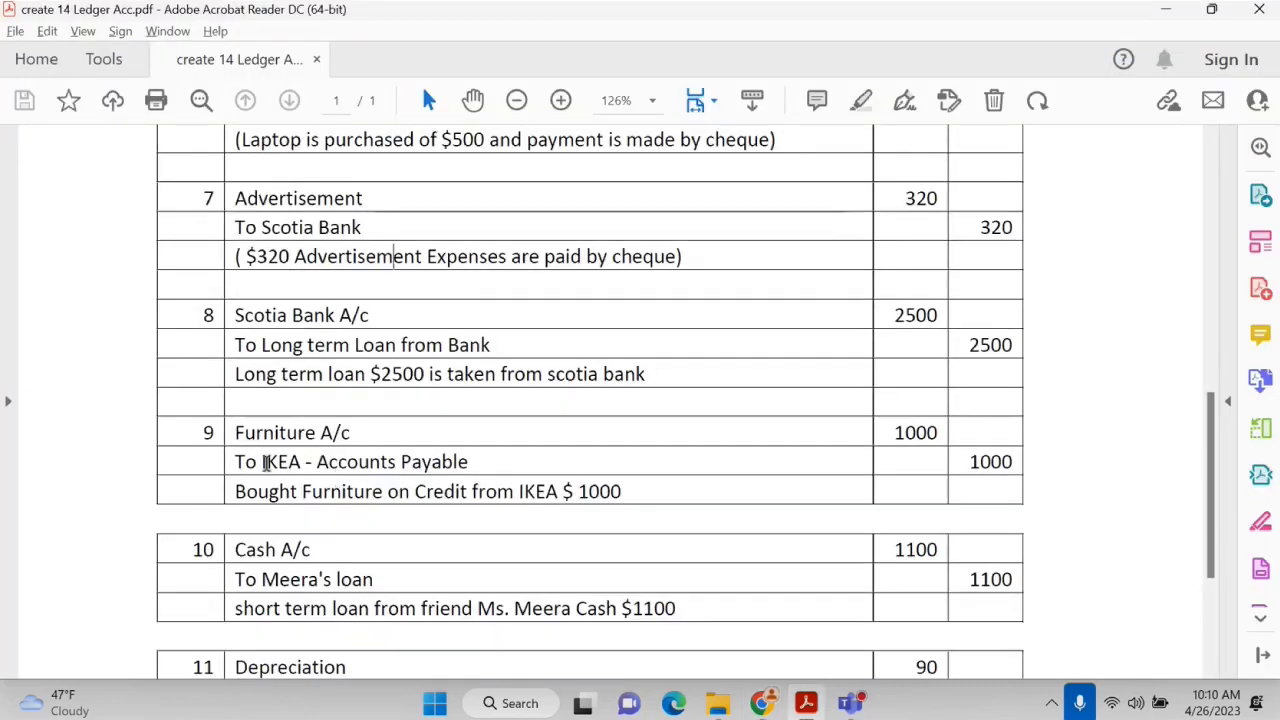
key("alt+Tab")
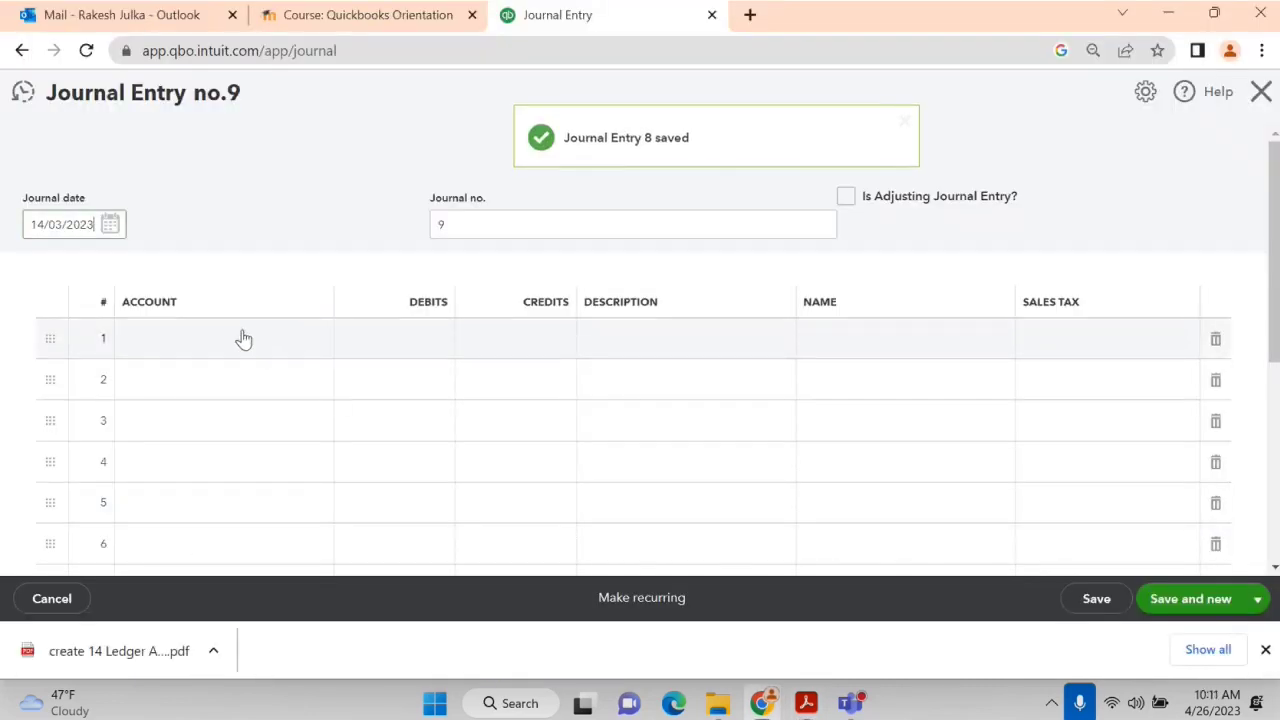
left_click(110, 224)
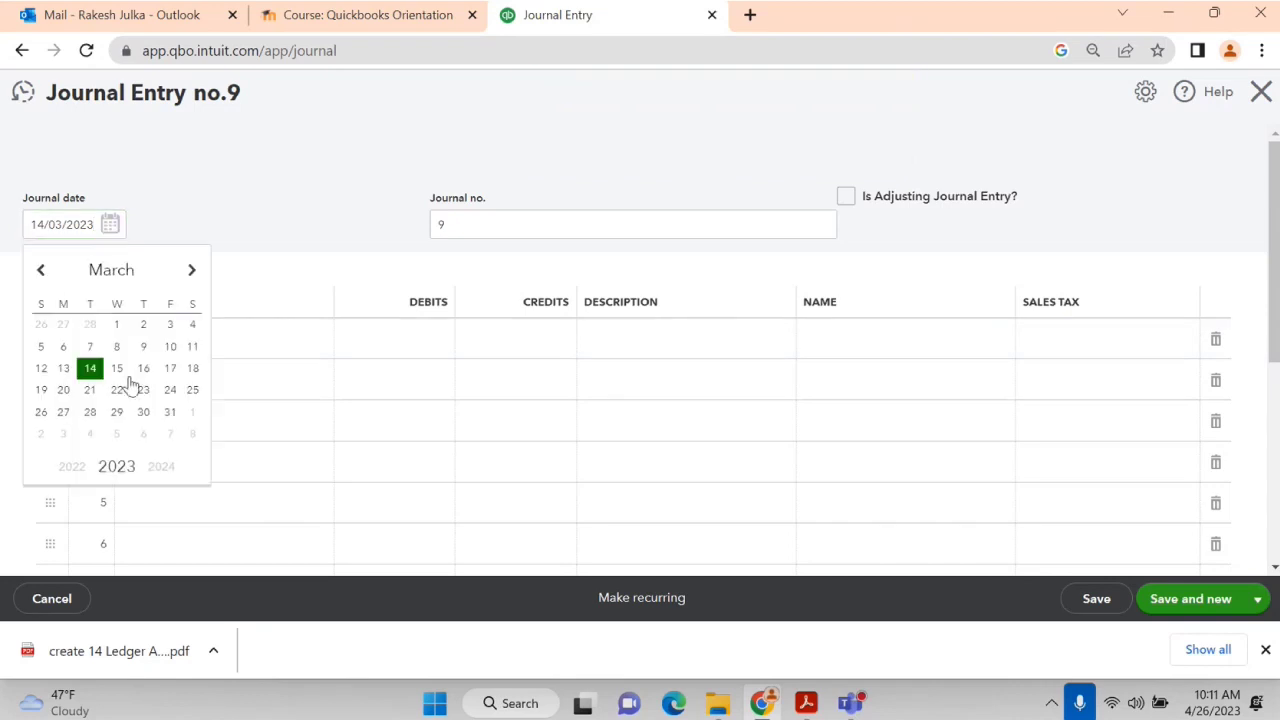
left_click(191, 270)
left_click(191, 270)
left_click(116, 368)
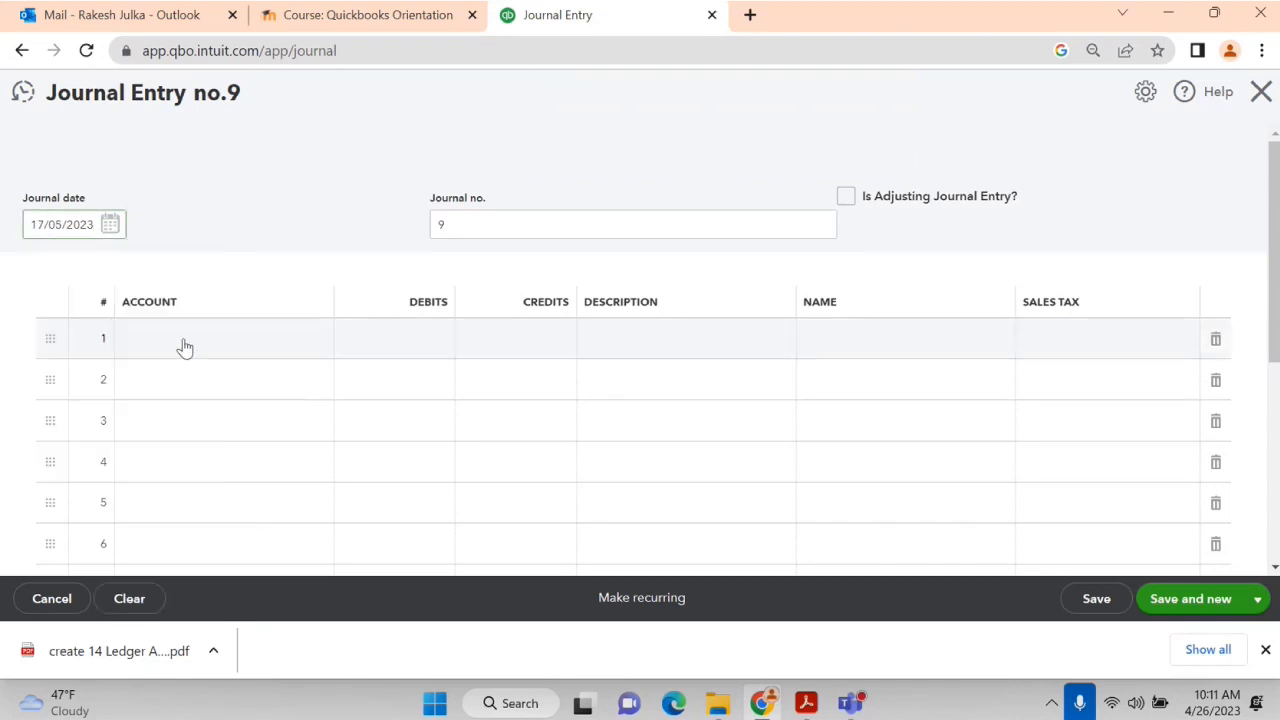
Choose the fixed asset account Furniture as the first account of journal entry no. 9.
left_click(183, 343)
type("Funi")
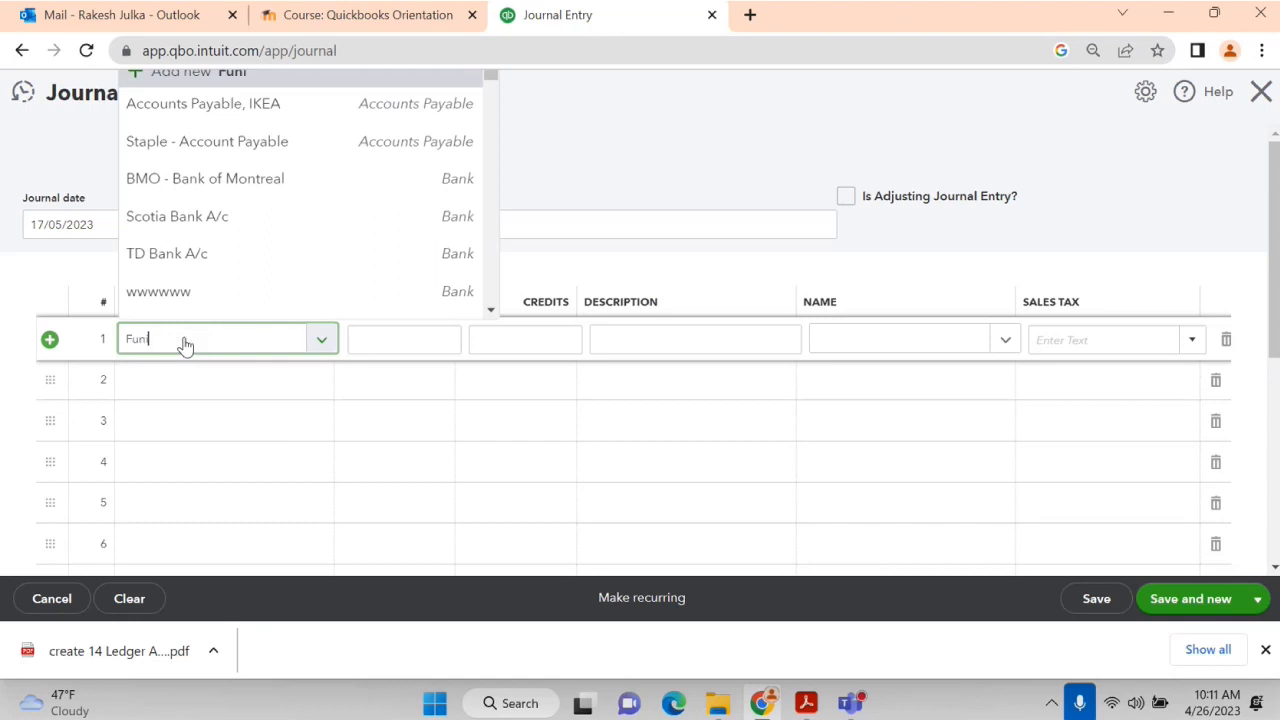
key("BackSpace")
key("BackSpace")
key("BackSpace")
type("r")
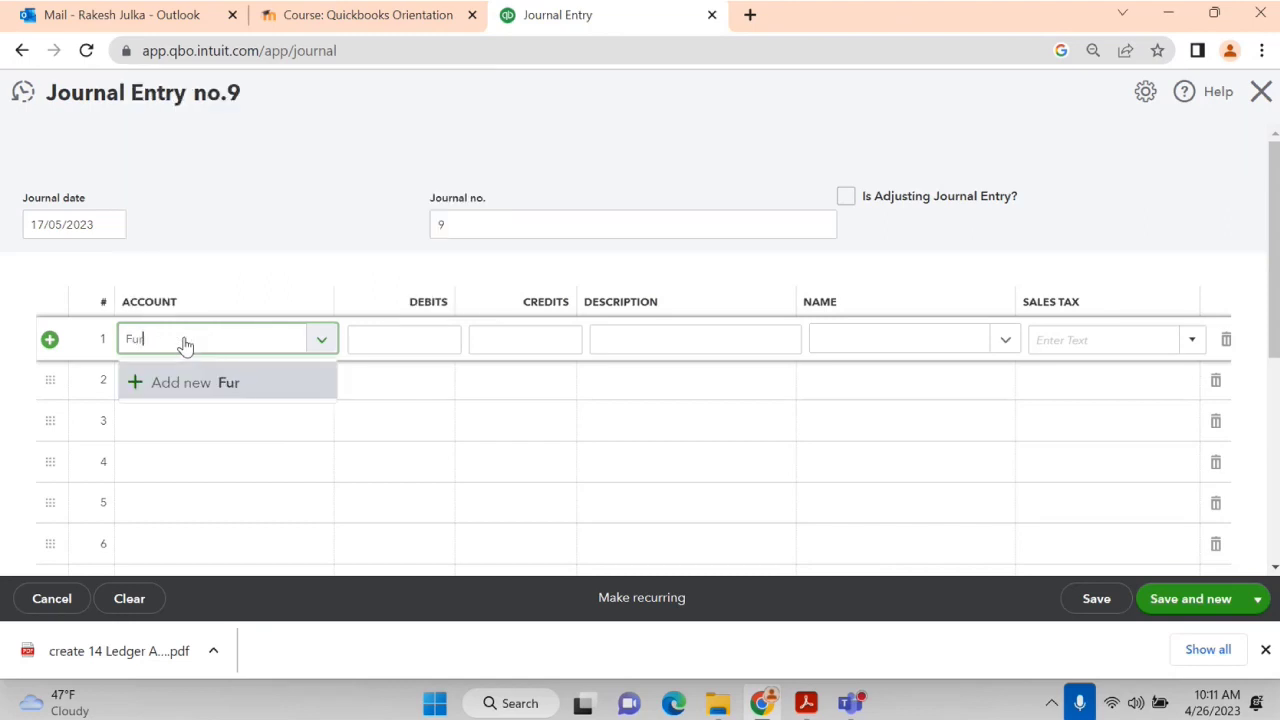
type("niture")
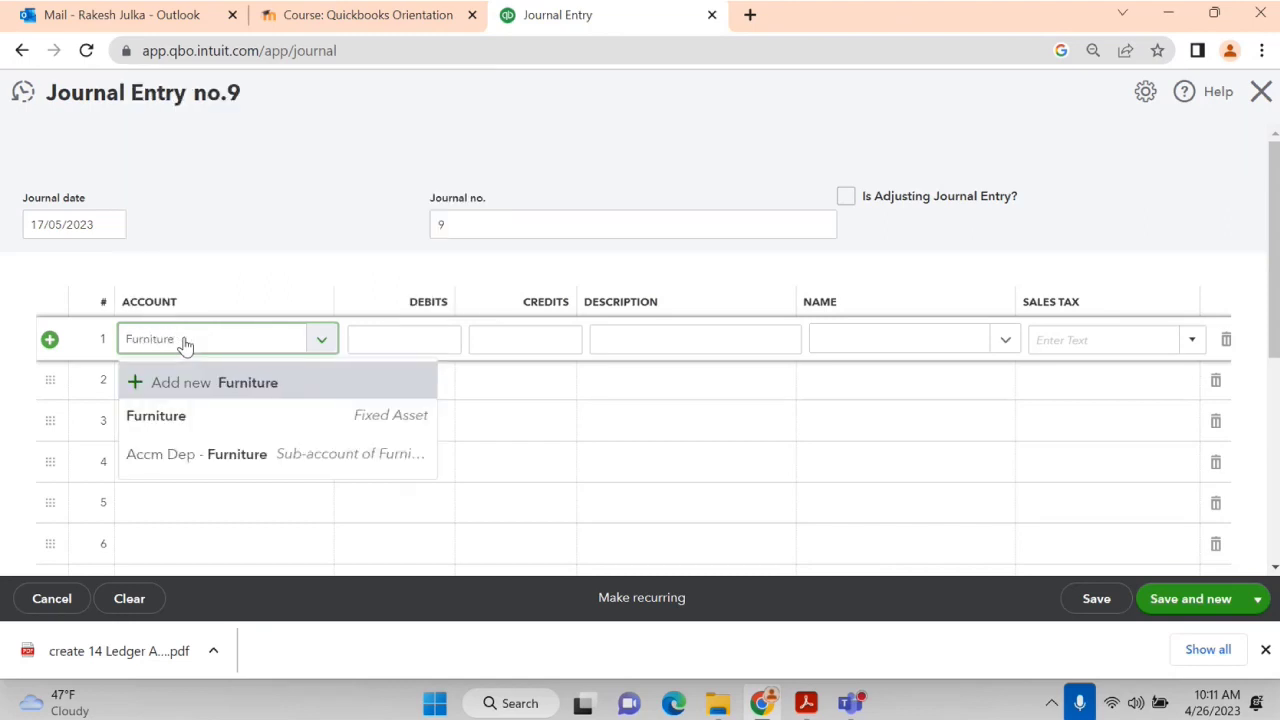
left_click(204, 425)
Debit the Furniture line 1,000, checking the amount against the PDF, and describe it as "Furniture purchased" with the spelling corrected.
left_click(375, 347)
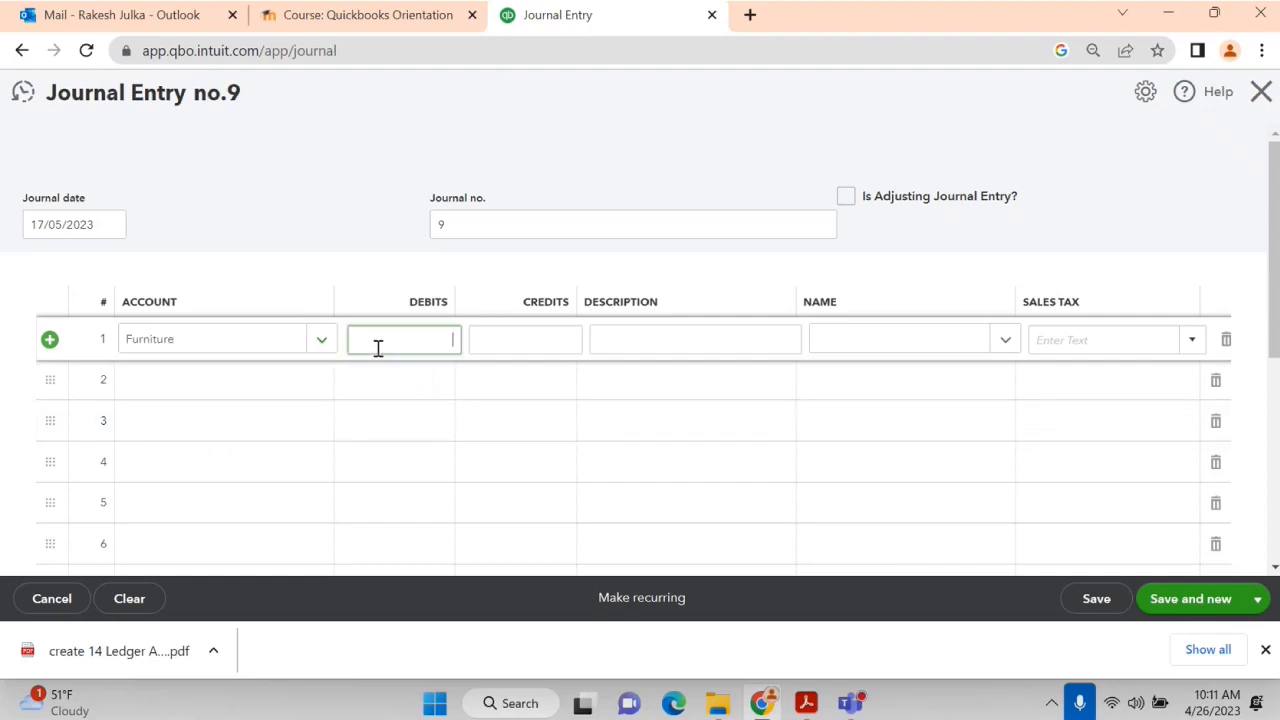
key("alt+Tab")
key("alt+Tab")
type("1000")
key("Tab")
key("Tab")
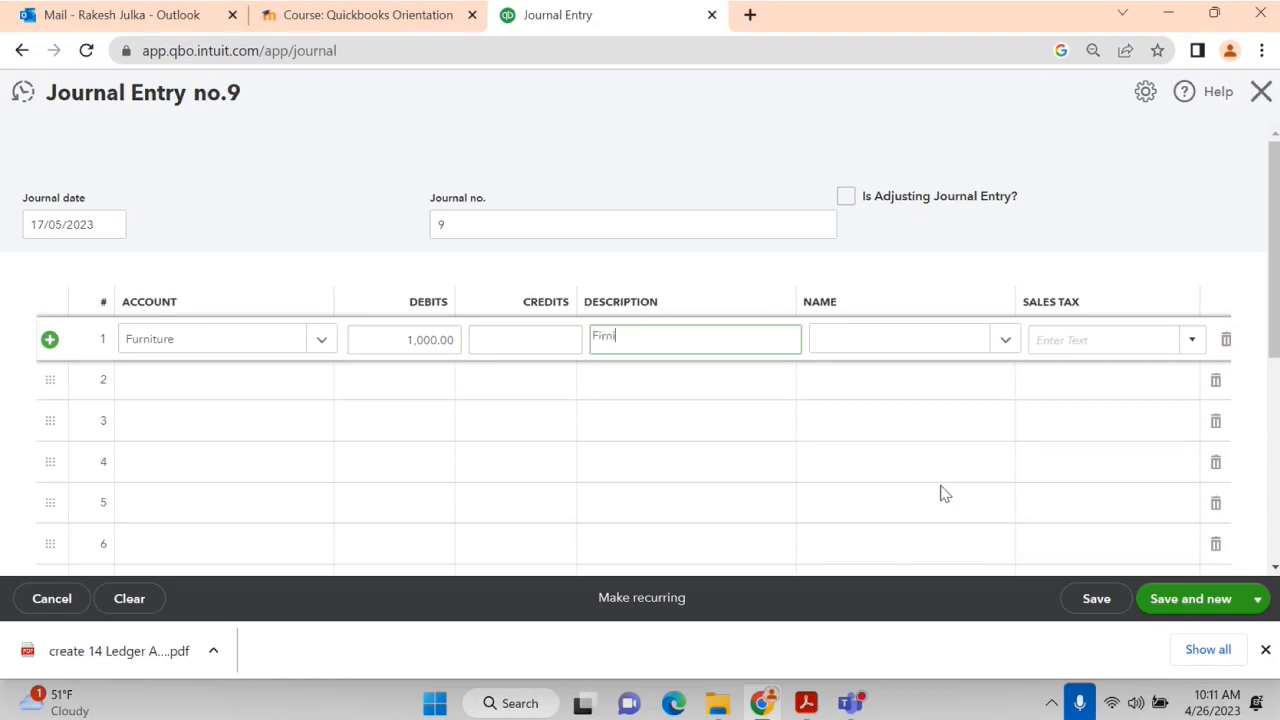
type("Firniture purchsed")
right_click(618, 340)
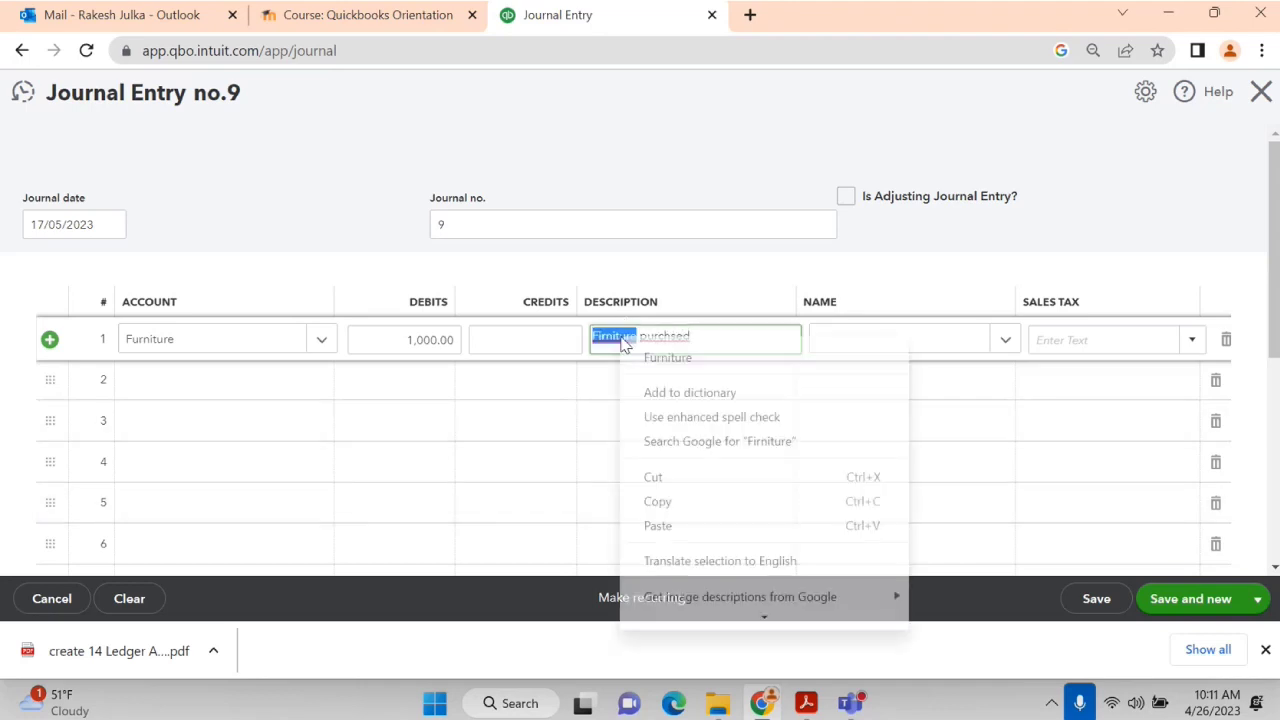
left_click(667, 357)
right_click(664, 345)
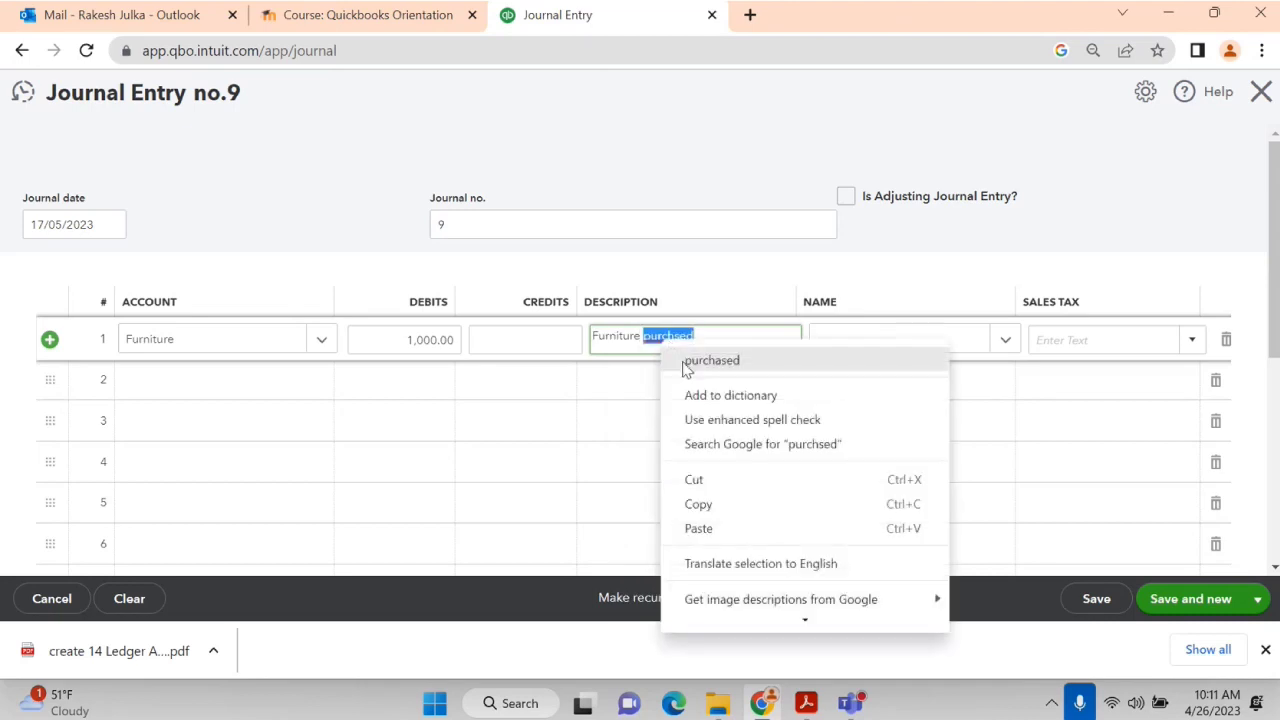
left_click(686, 360)
Credit Accounts Payable, IKEA 1,000 on the second line, checking the PDF, and try to save the entry and start a new one.
left_click(189, 379)
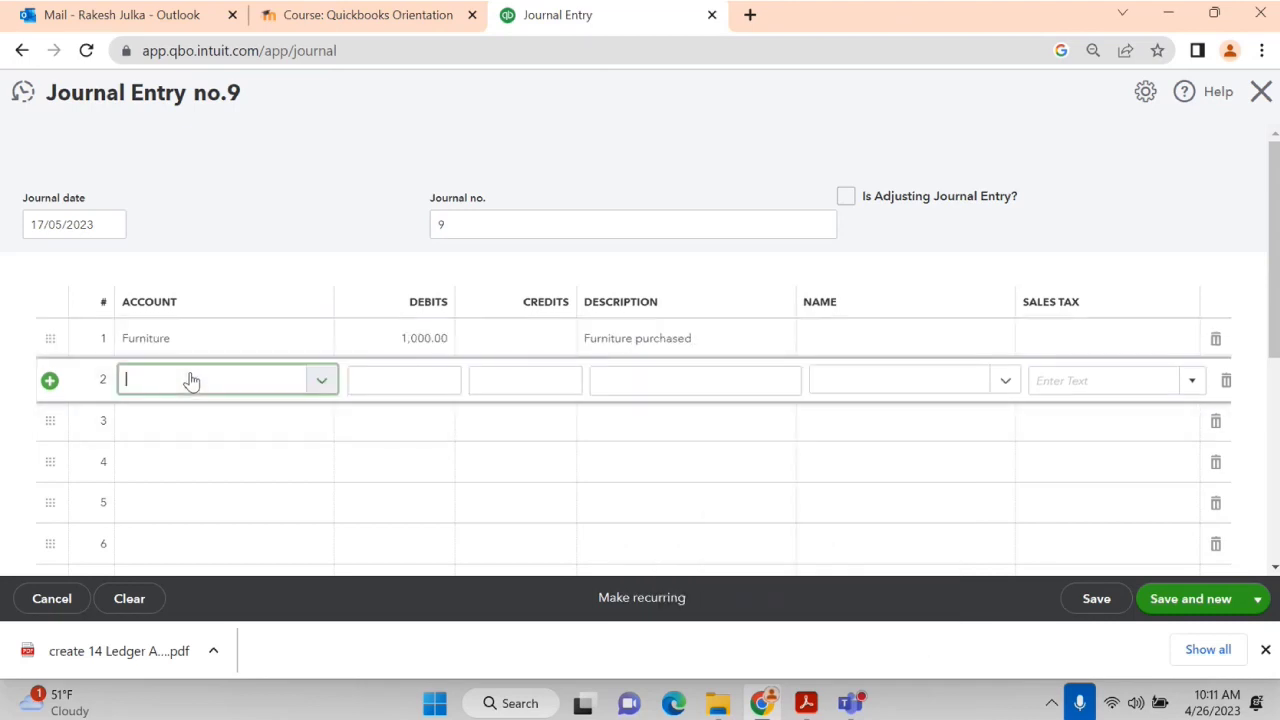
key("alt+Tab")
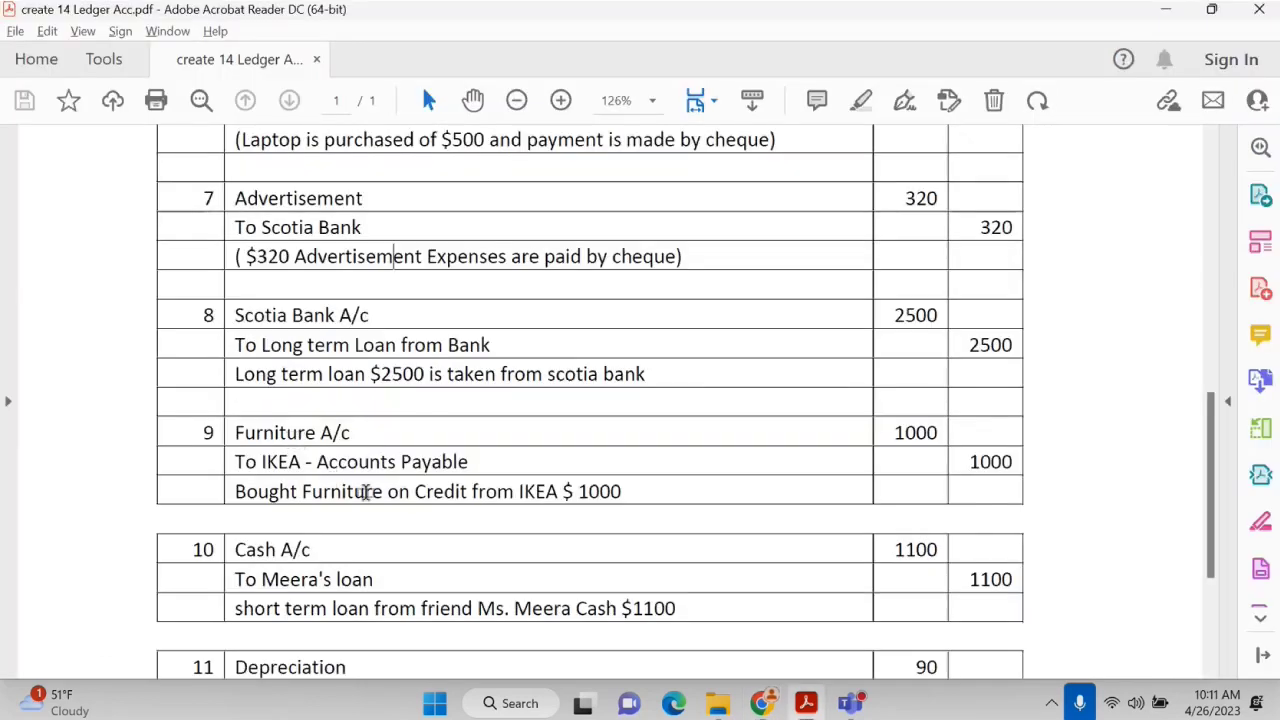
key("alt+Tab")
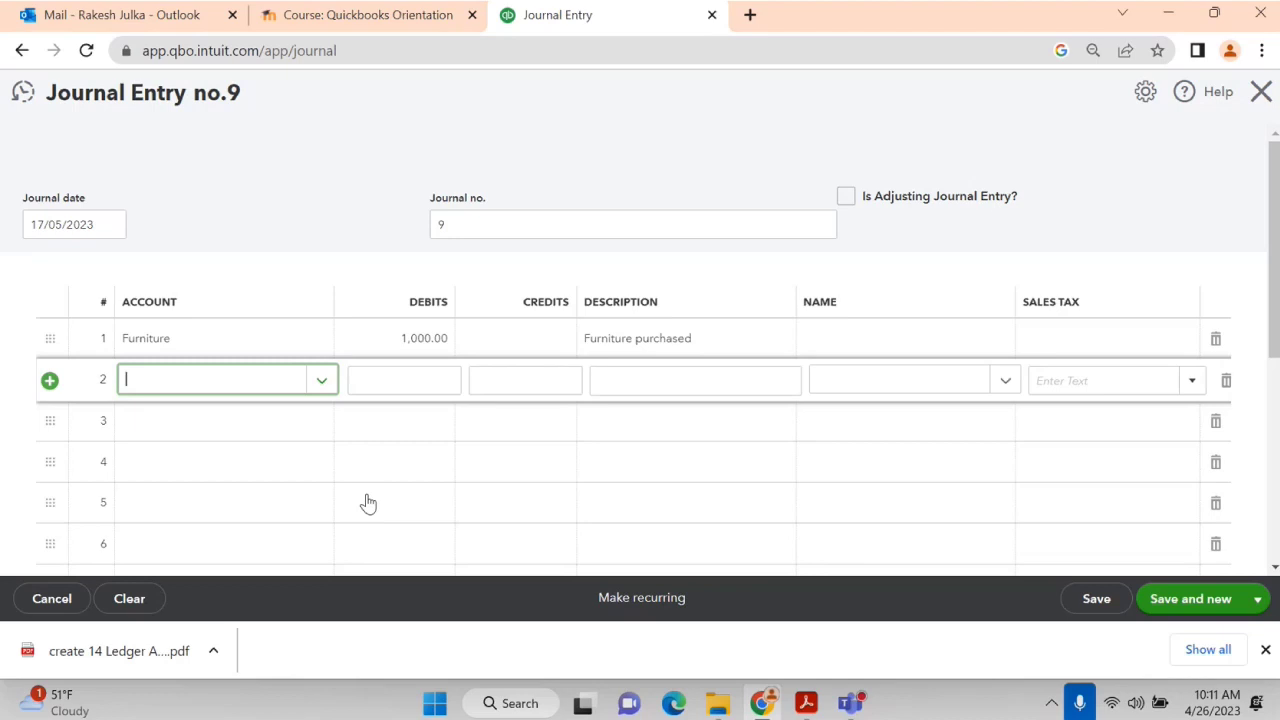
type("Acc")
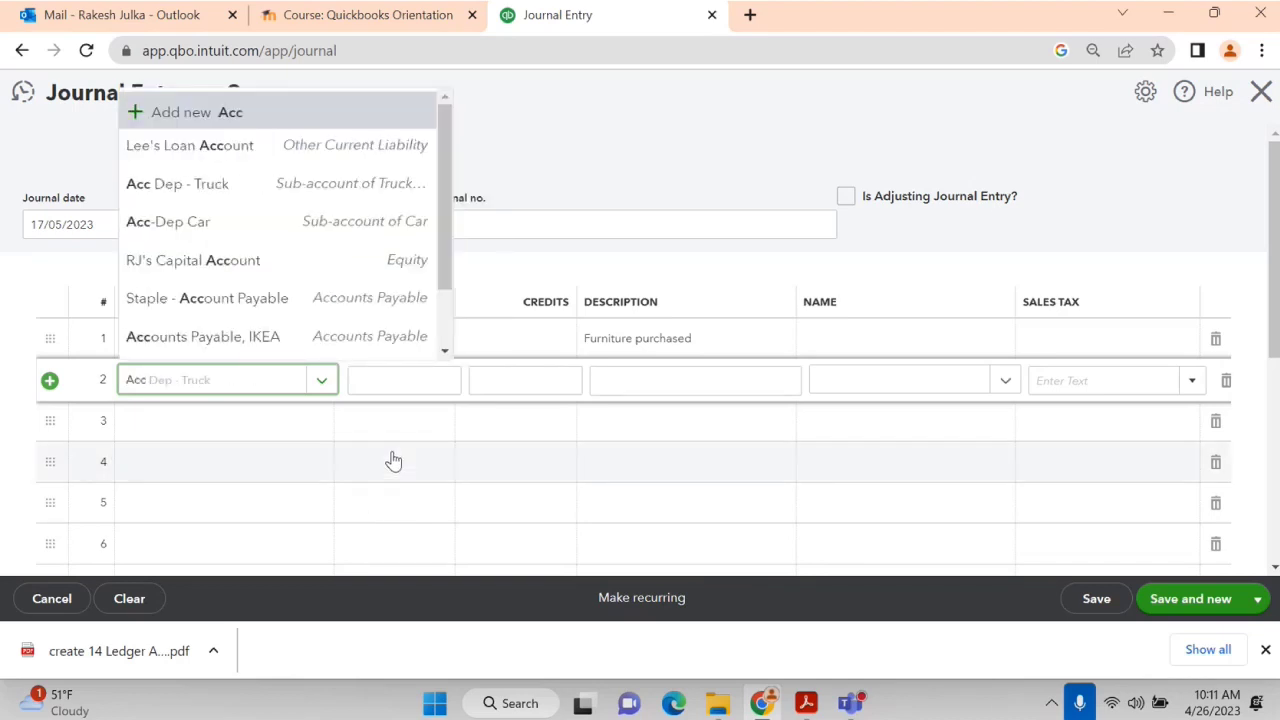
type("ount")
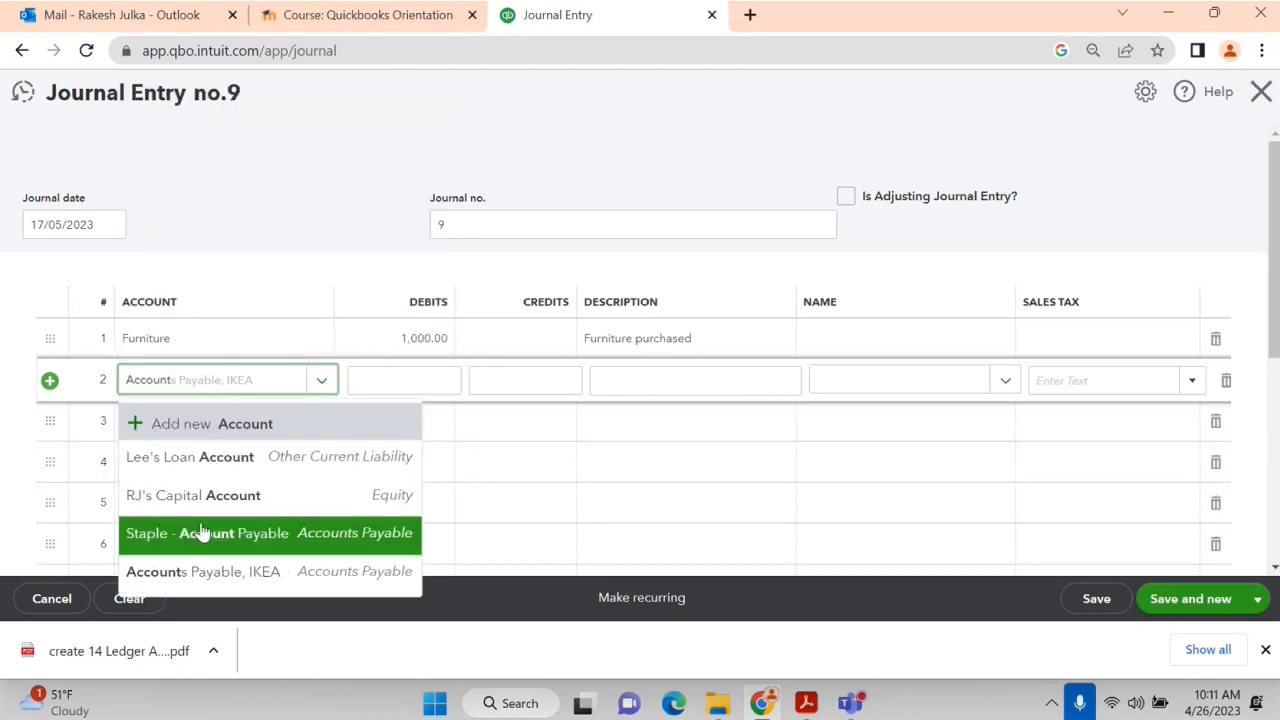
left_click(258, 574)
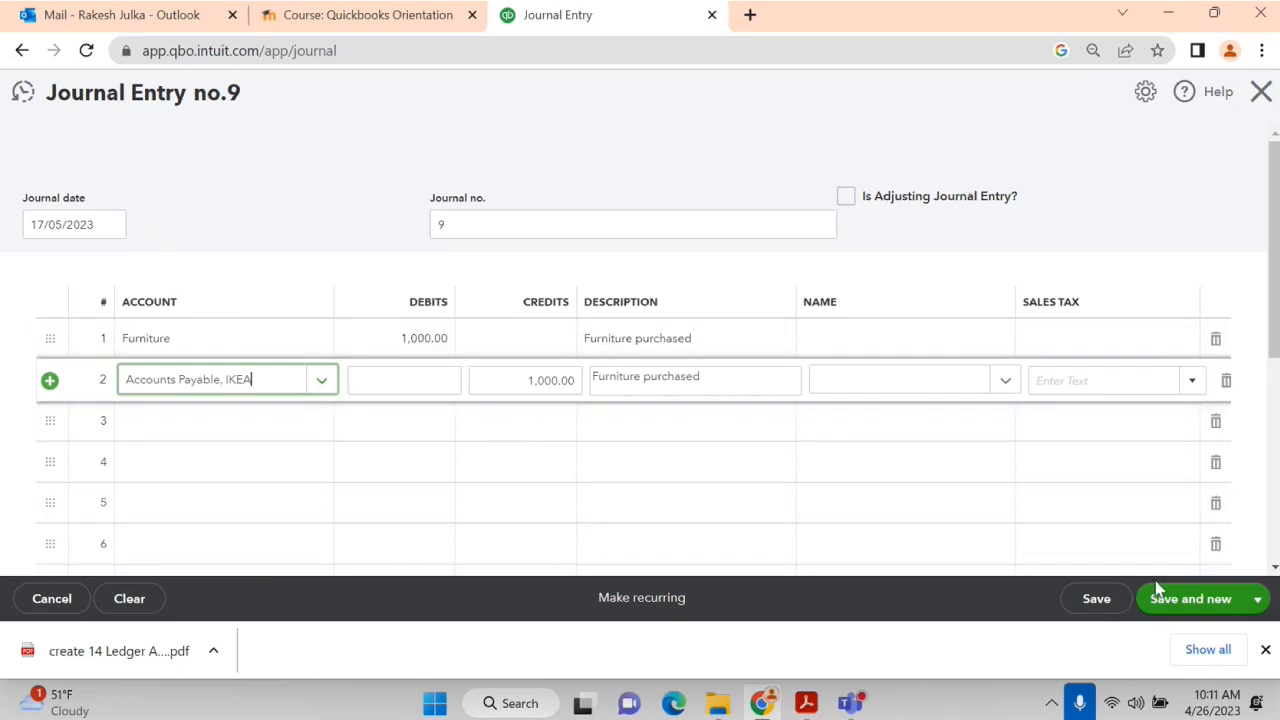
left_click(1198, 600)
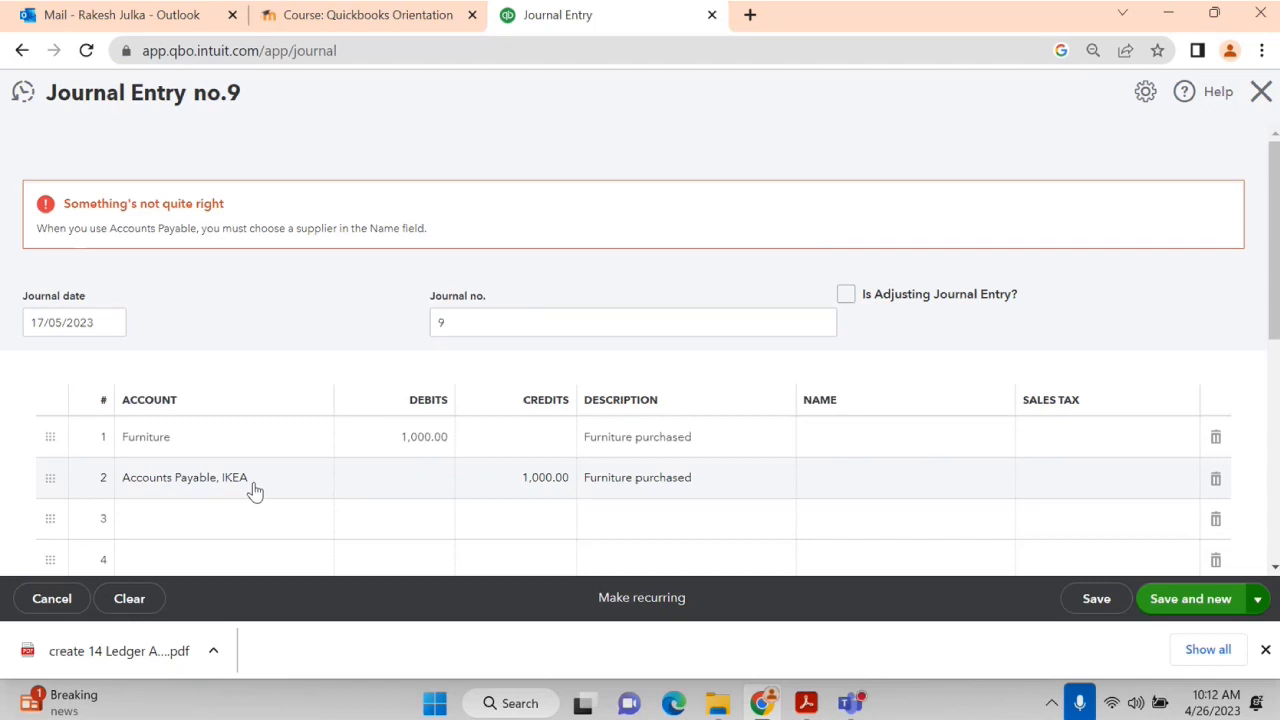
Start a new contact for the Furniture line's name, with display name "IKEA Furniture Company, Burnaby" and company name IKEA.
left_click(845, 443)
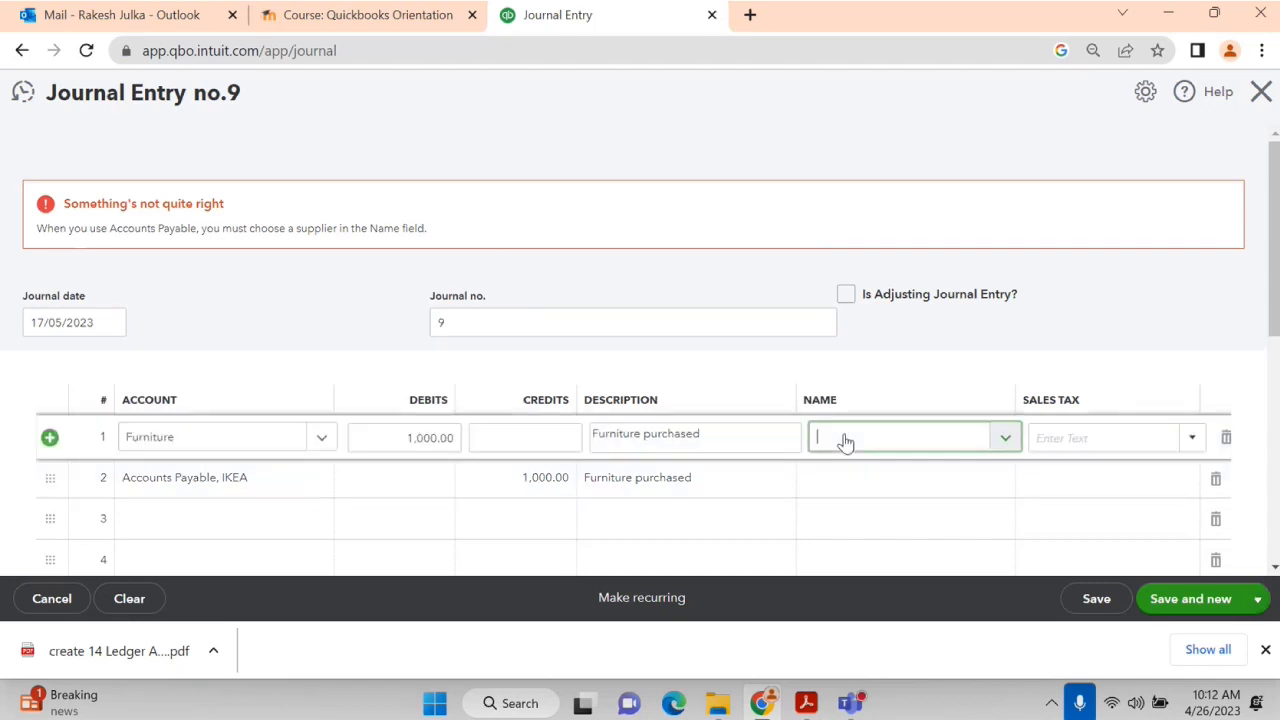
left_click(1006, 445)
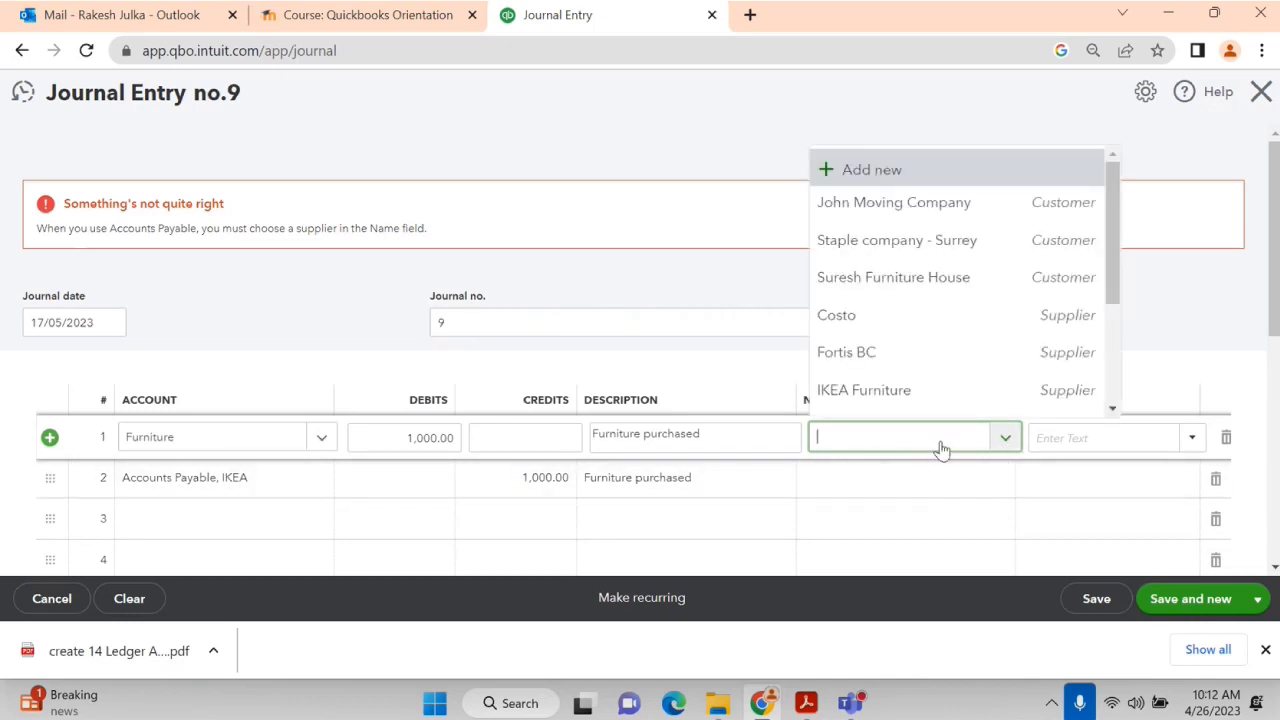
left_click(885, 172)
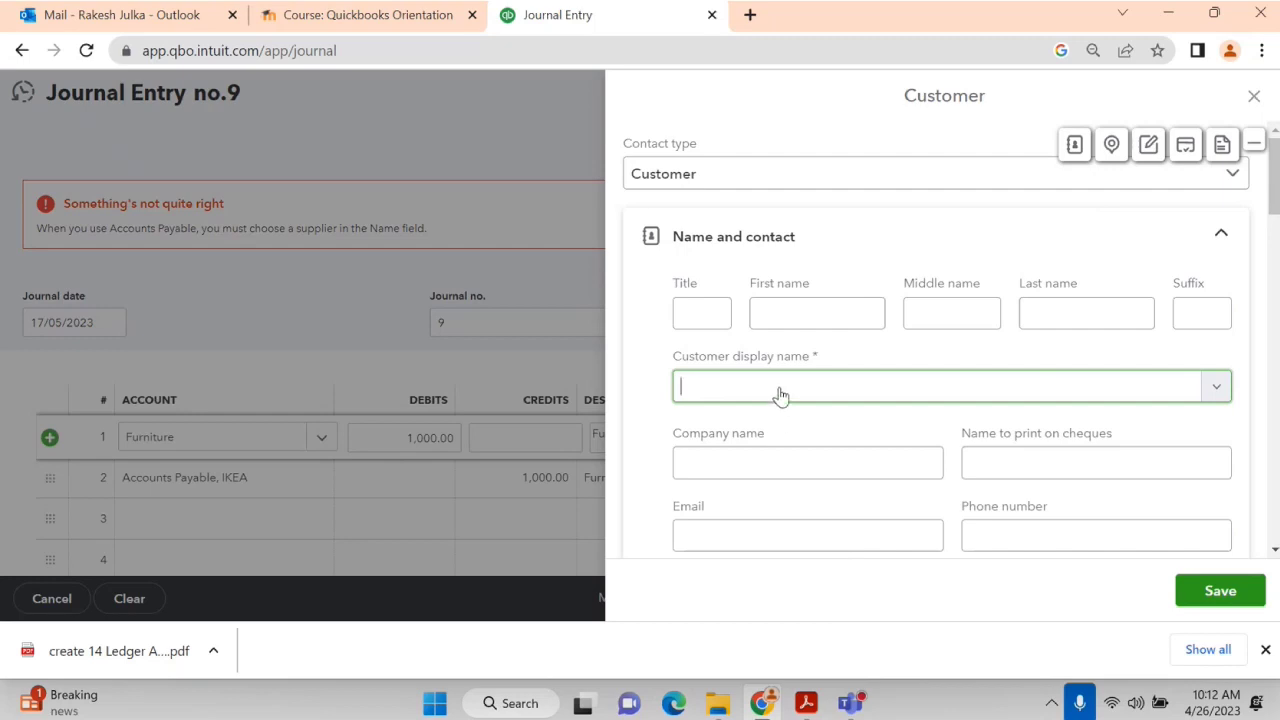
type("IKEA Furnit")
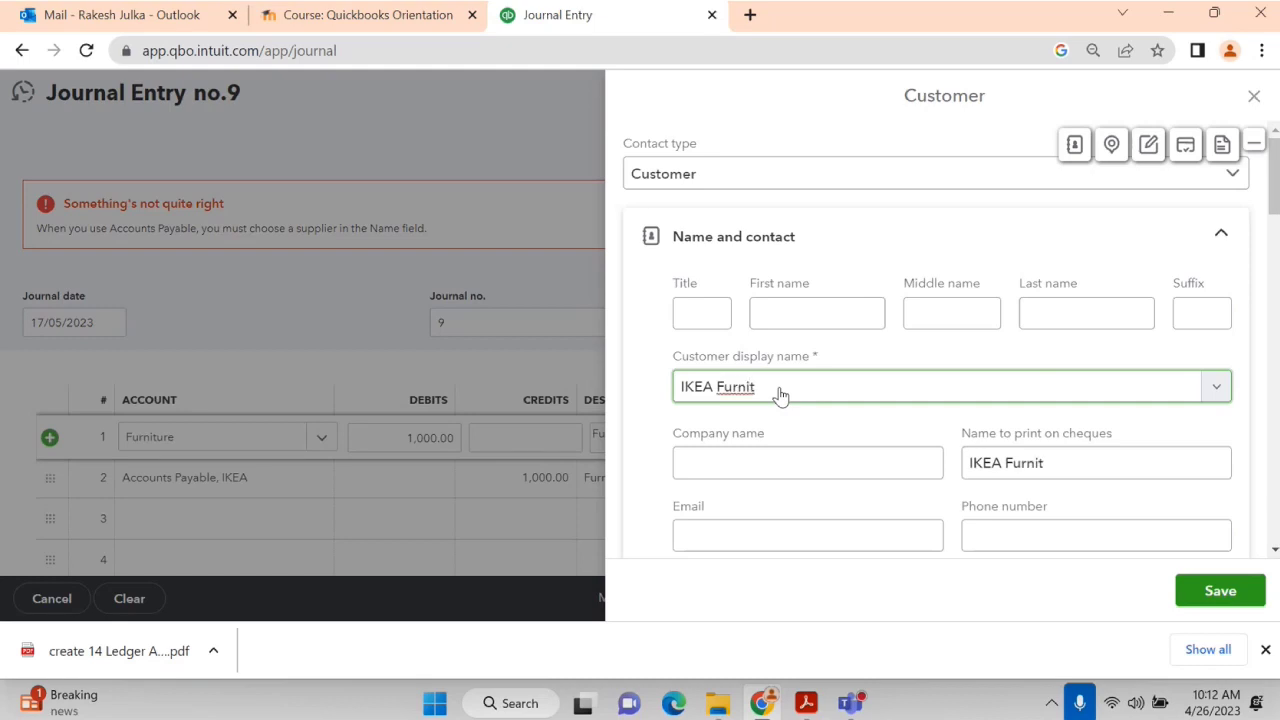
key("BackSpace")
key("BackSpace")
type("ure Company")
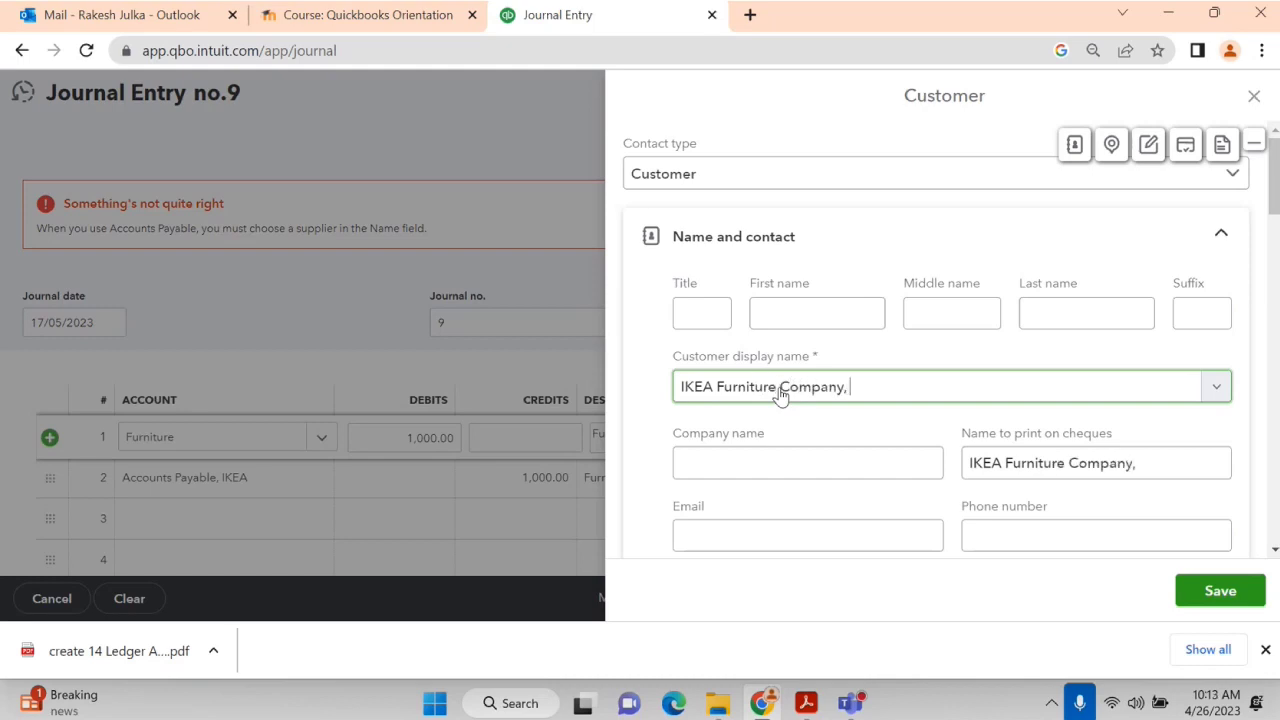
type(", Burnaby")
left_click(762, 465)
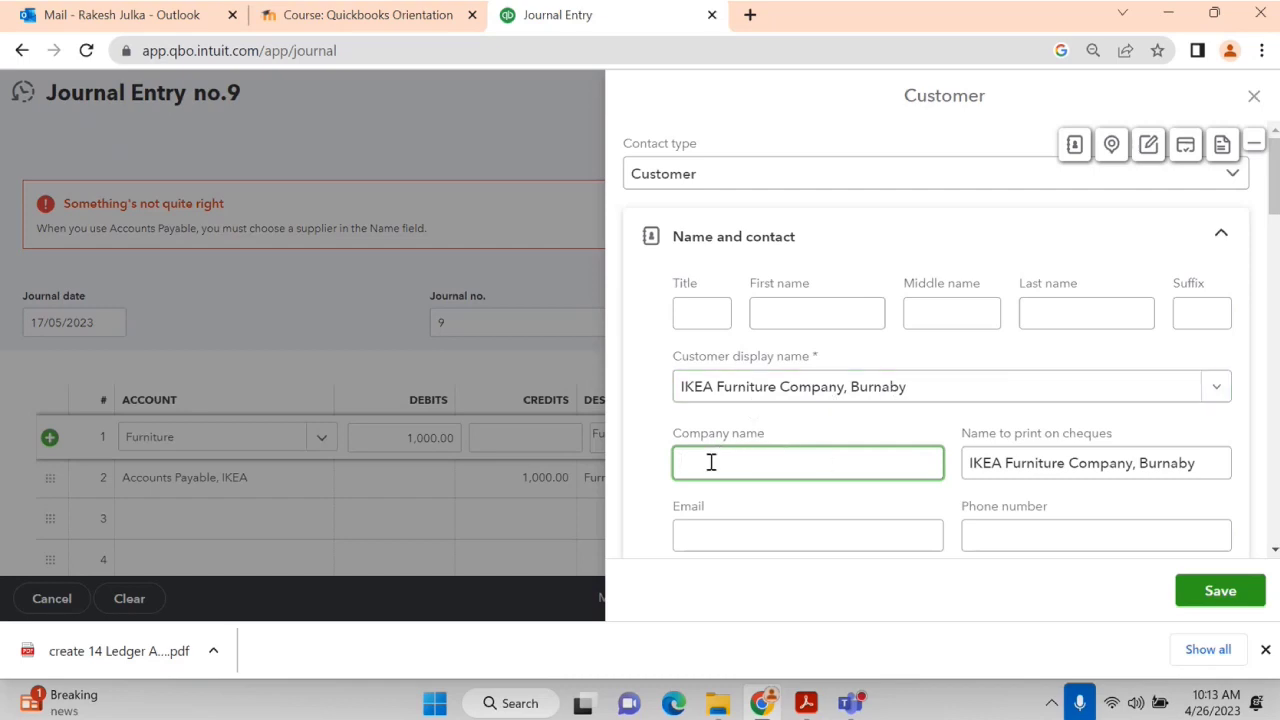
type("KEA")
Review the rest of the new contact form, from the addresses and payment details to the opening balance.
scroll(812, 502, "down", 2)
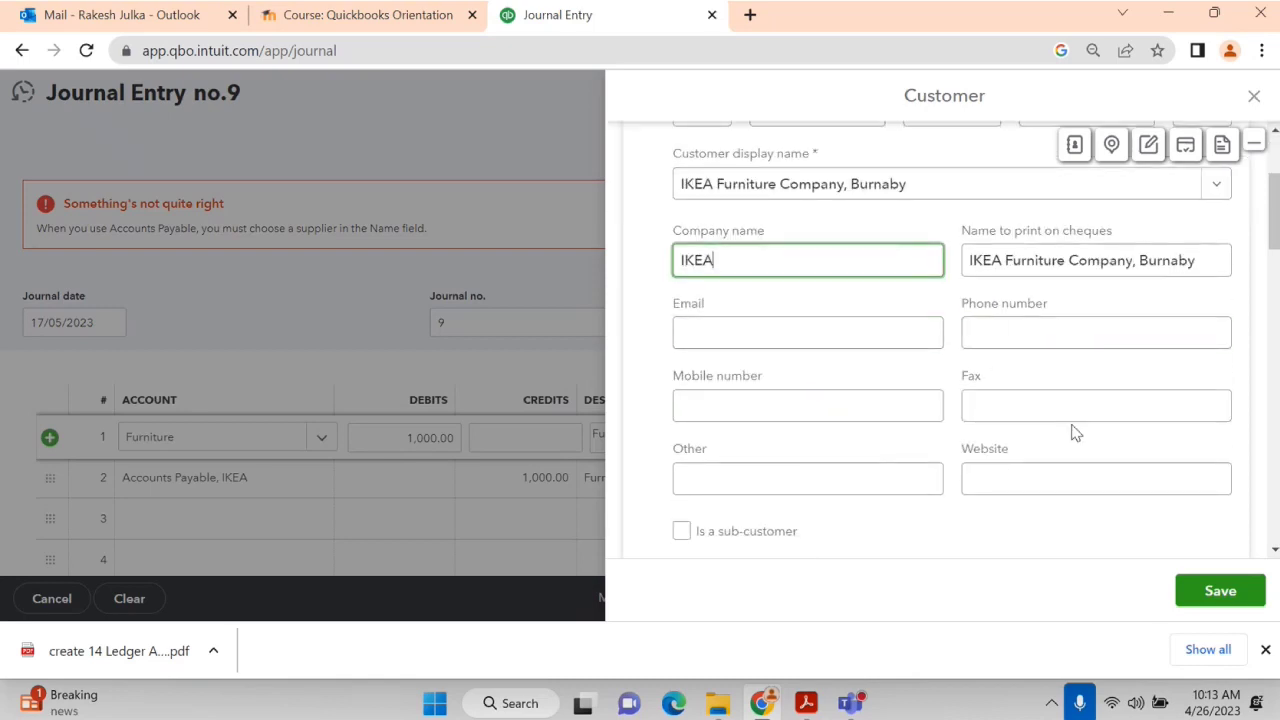
scroll(1074, 432, "down", 2)
scroll(937, 426, "down", 3)
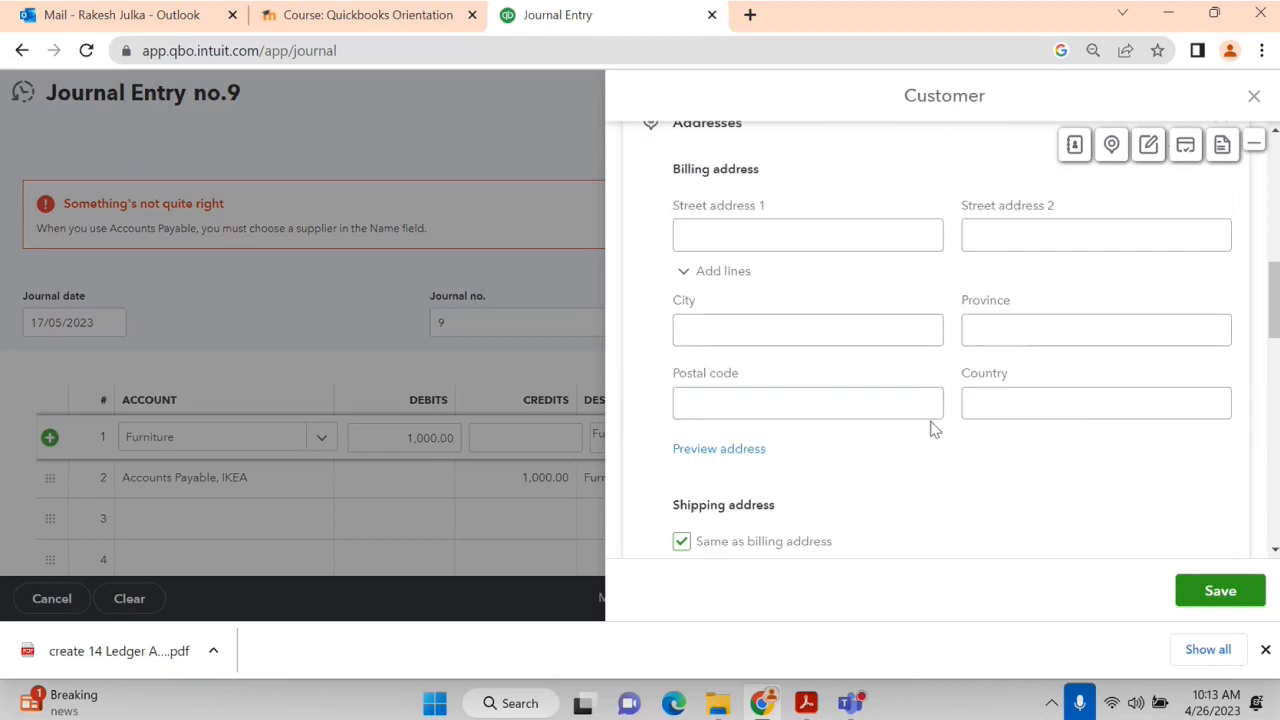
scroll(905, 390, "down", 3)
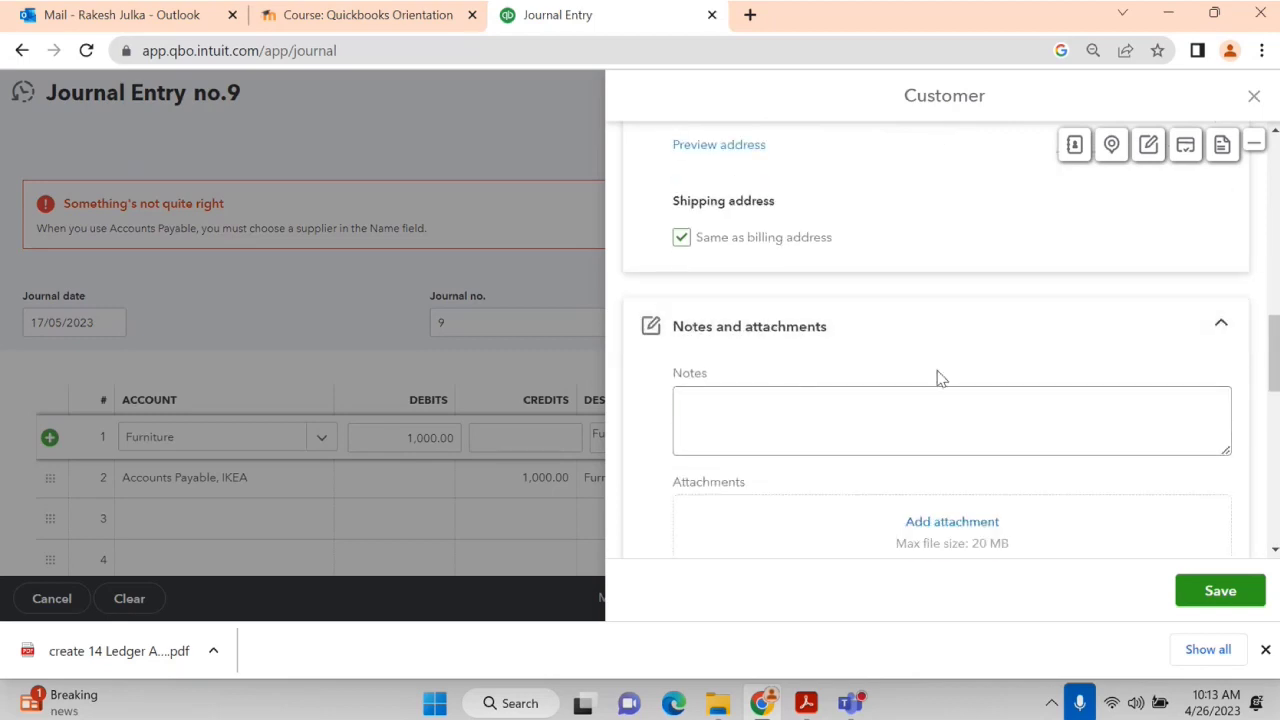
scroll(1054, 374, "down", 1)
scroll(971, 374, "down", 3)
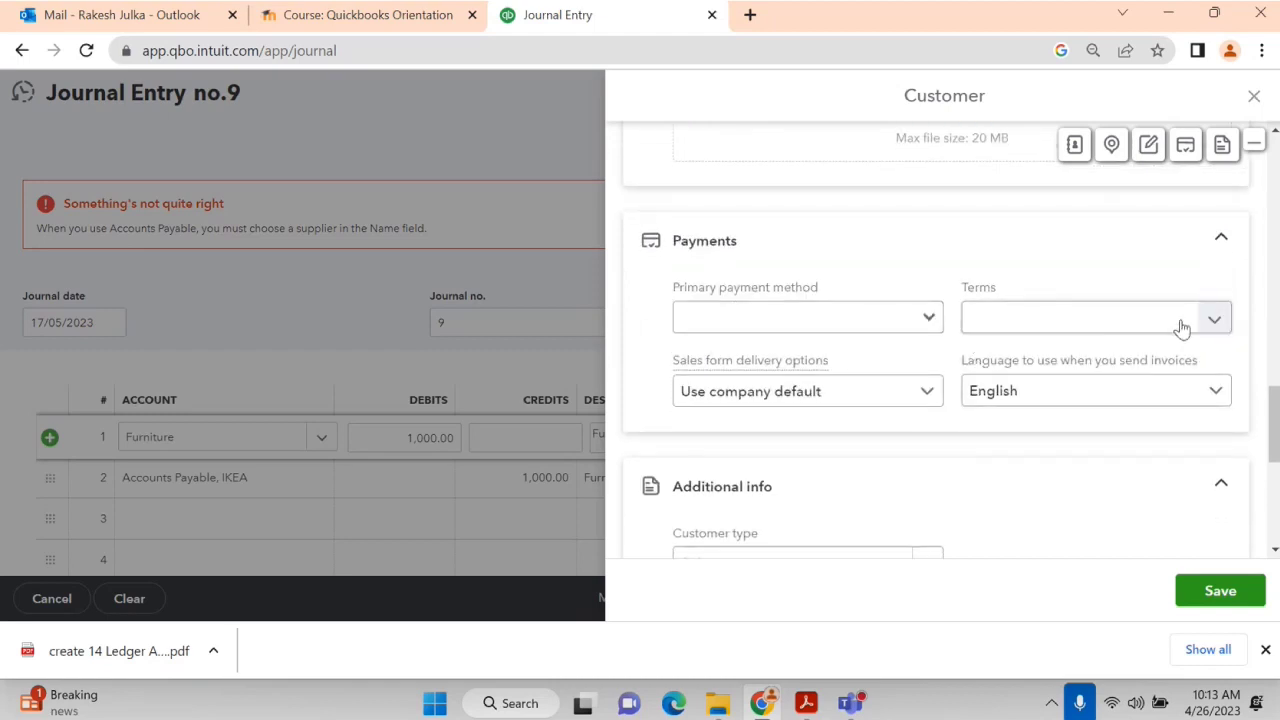
scroll(989, 391, "down", 3)
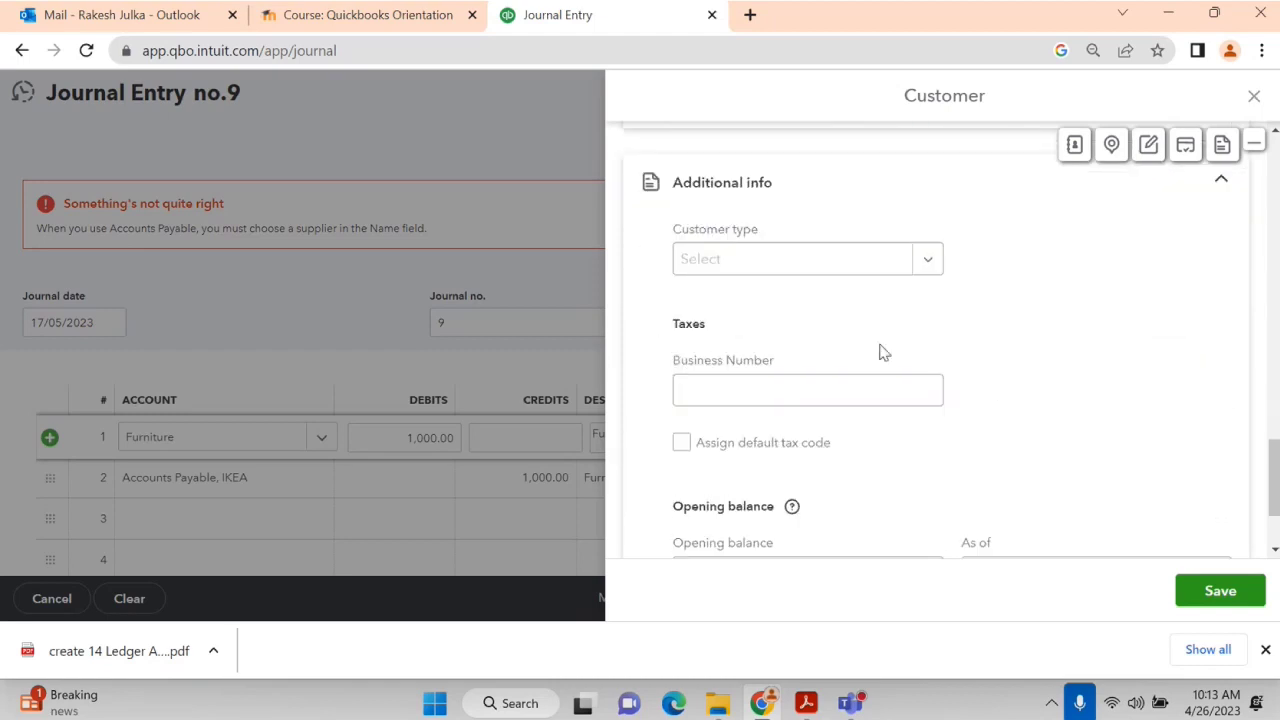
scroll(940, 362, "down", 2)
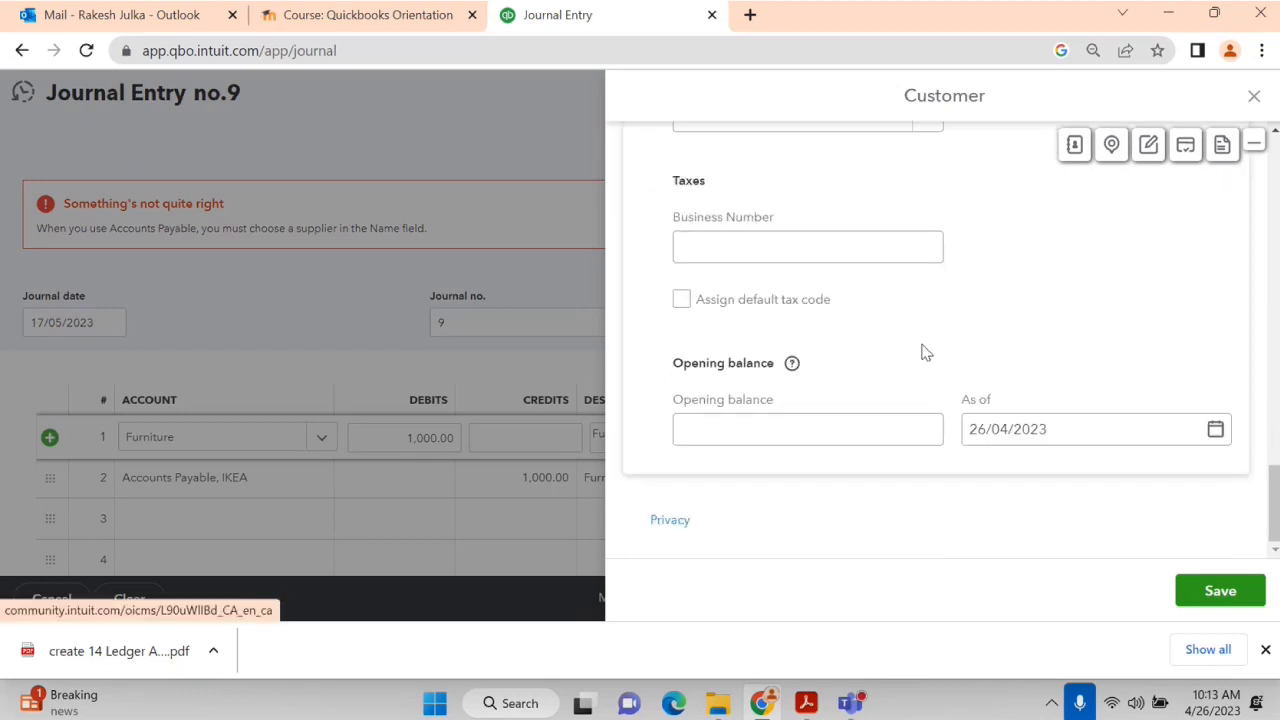
scroll(1063, 366, "up", 5)
scroll(1035, 373, "up", 5)
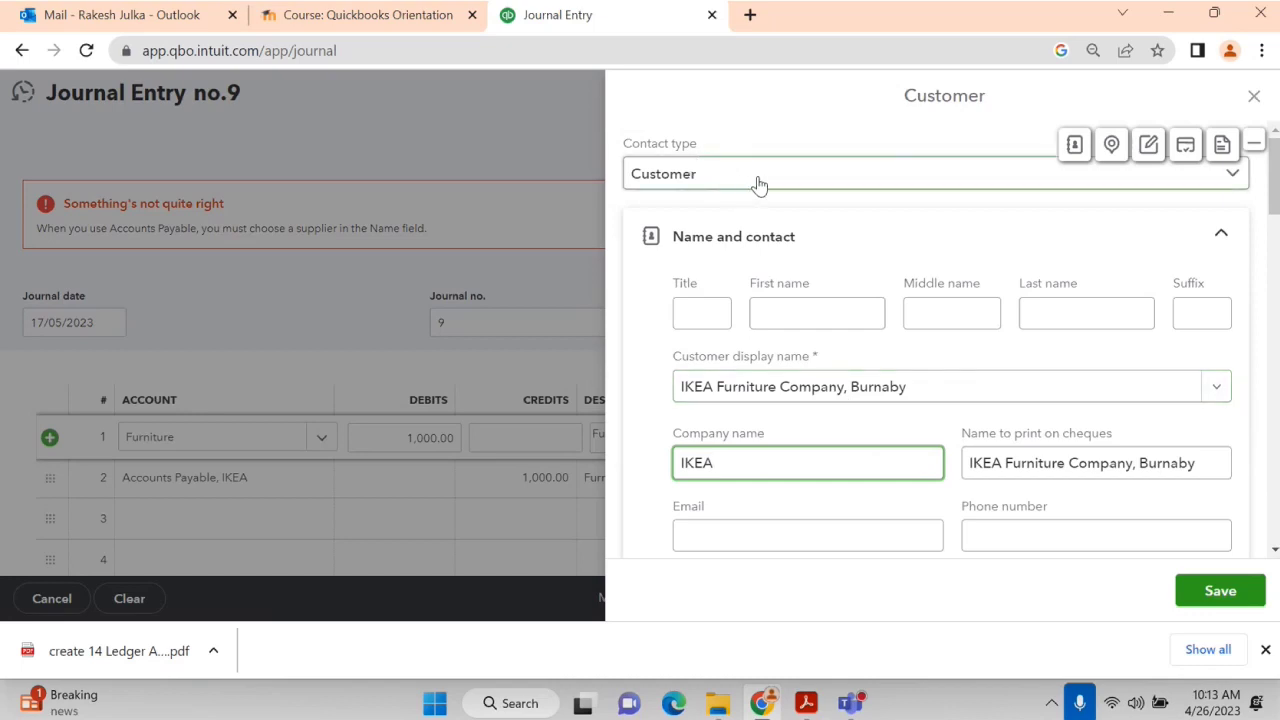
Set the new IKEA contact's type to Supplier, comparing it with the Customer type, and save the contact.
left_click(719, 178)
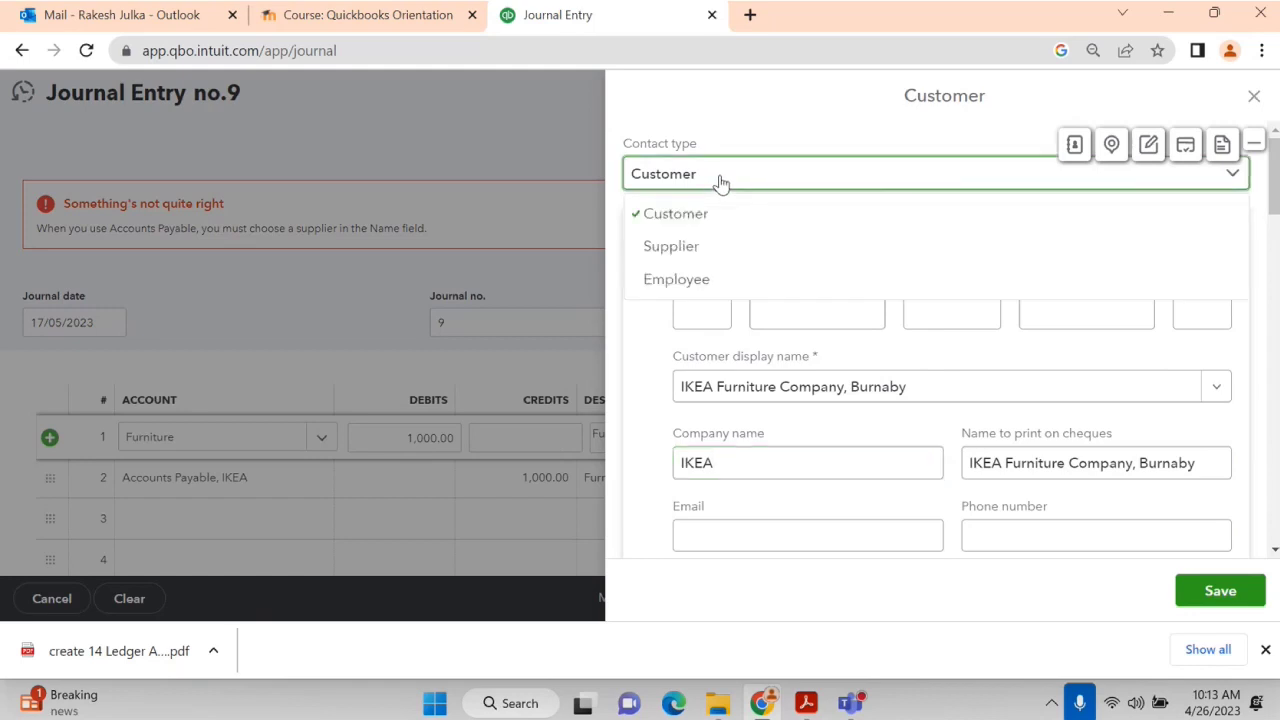
left_click(695, 257)
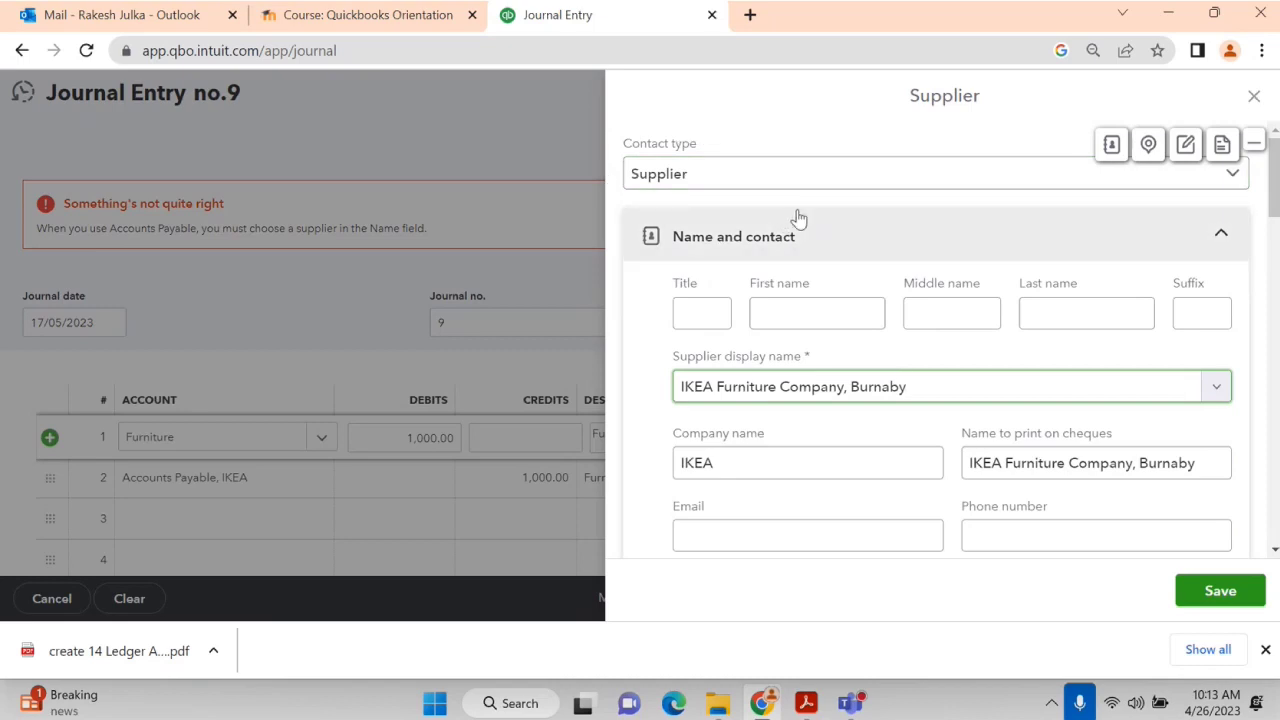
left_click(790, 180)
left_click(724, 210)
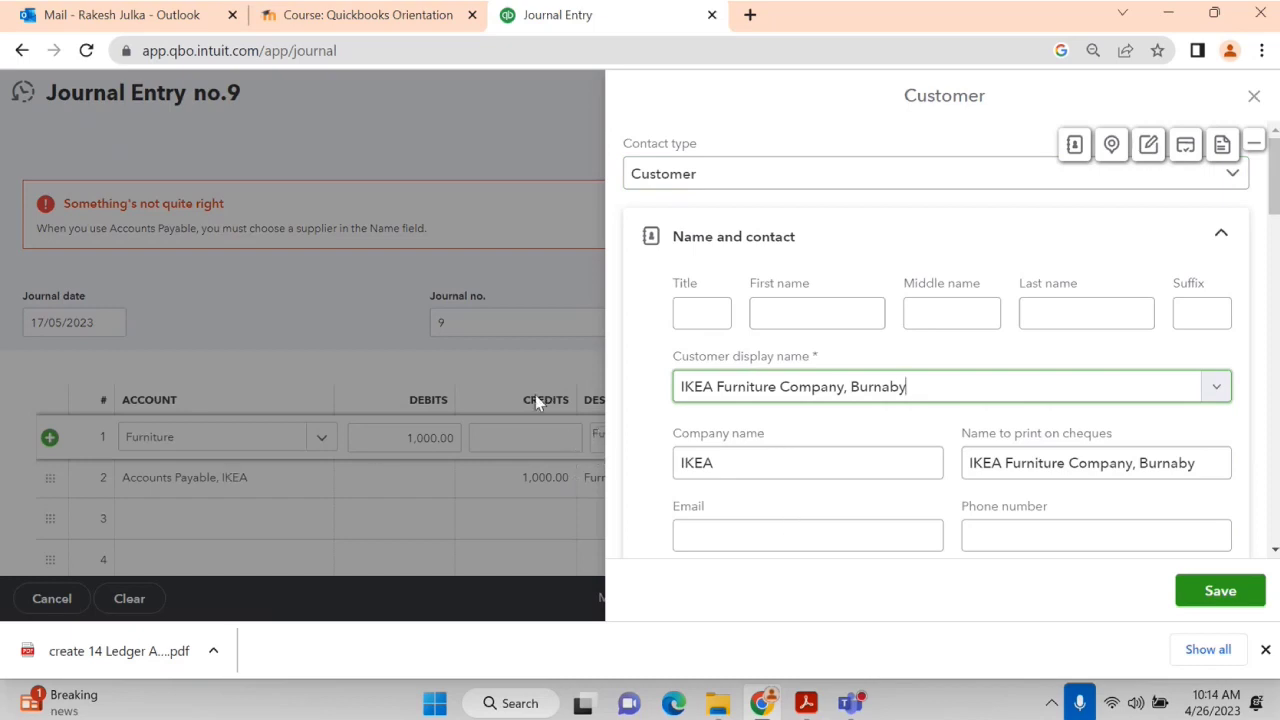
left_click(789, 176)
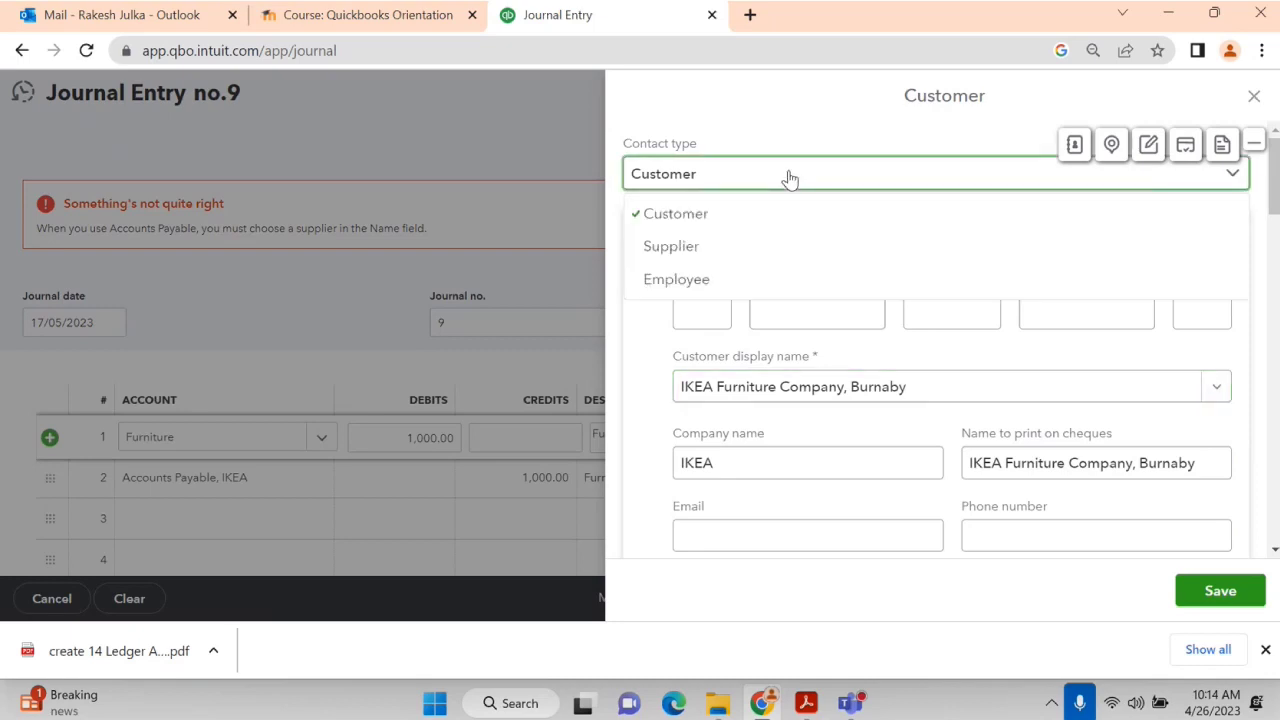
left_click(714, 257)
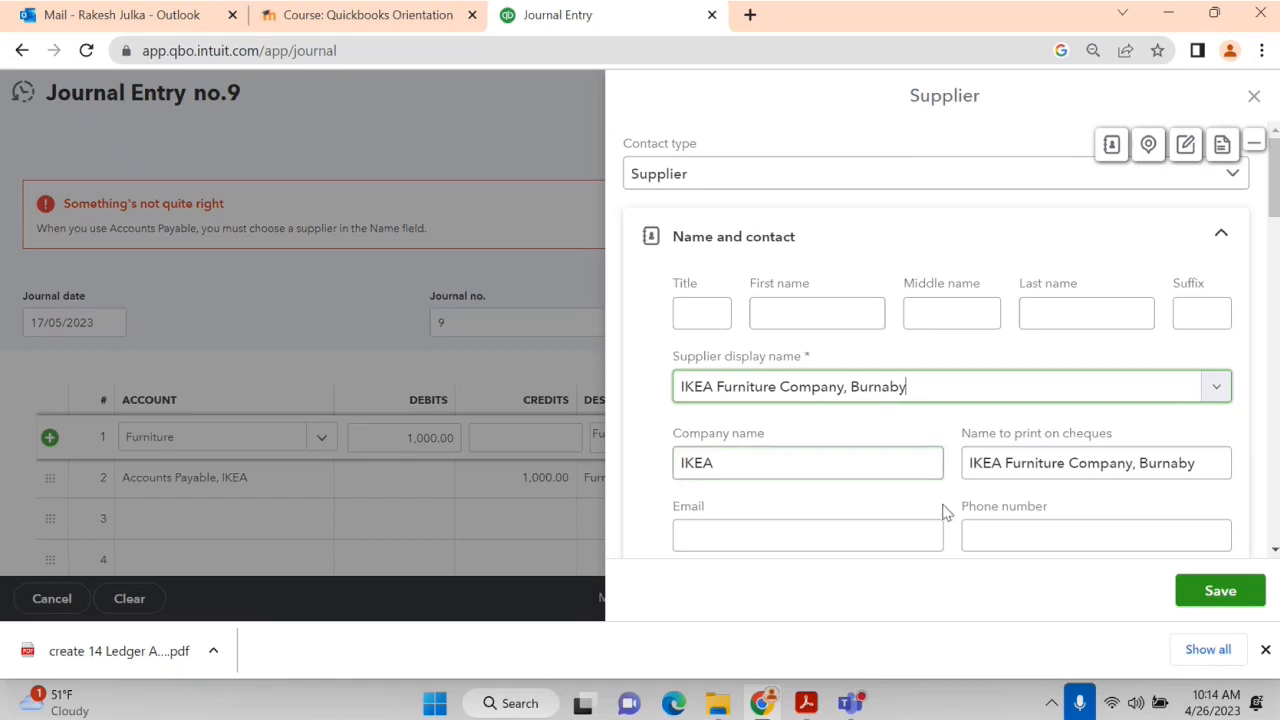
left_click(1209, 600)
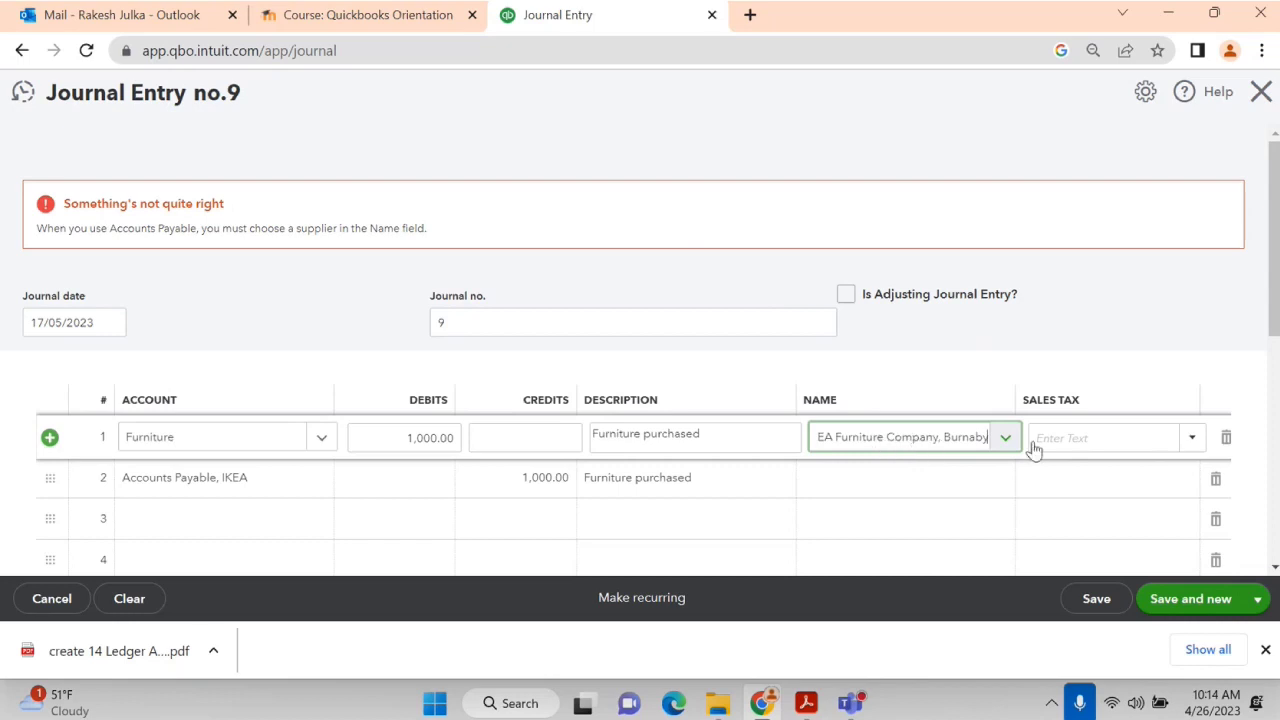
Choose the supplier IKEA Furniture Company, Burnaby as the name on the Accounts Payable, IKEA line.
left_click(892, 481)
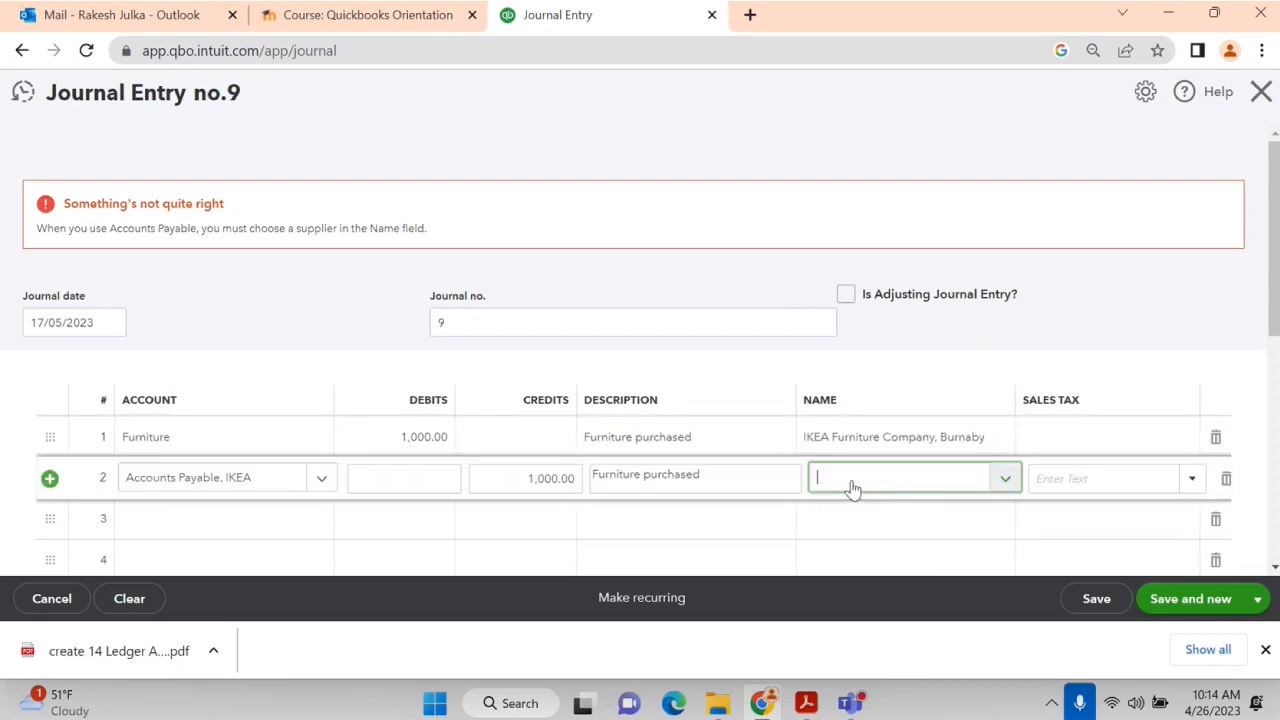
type("i")
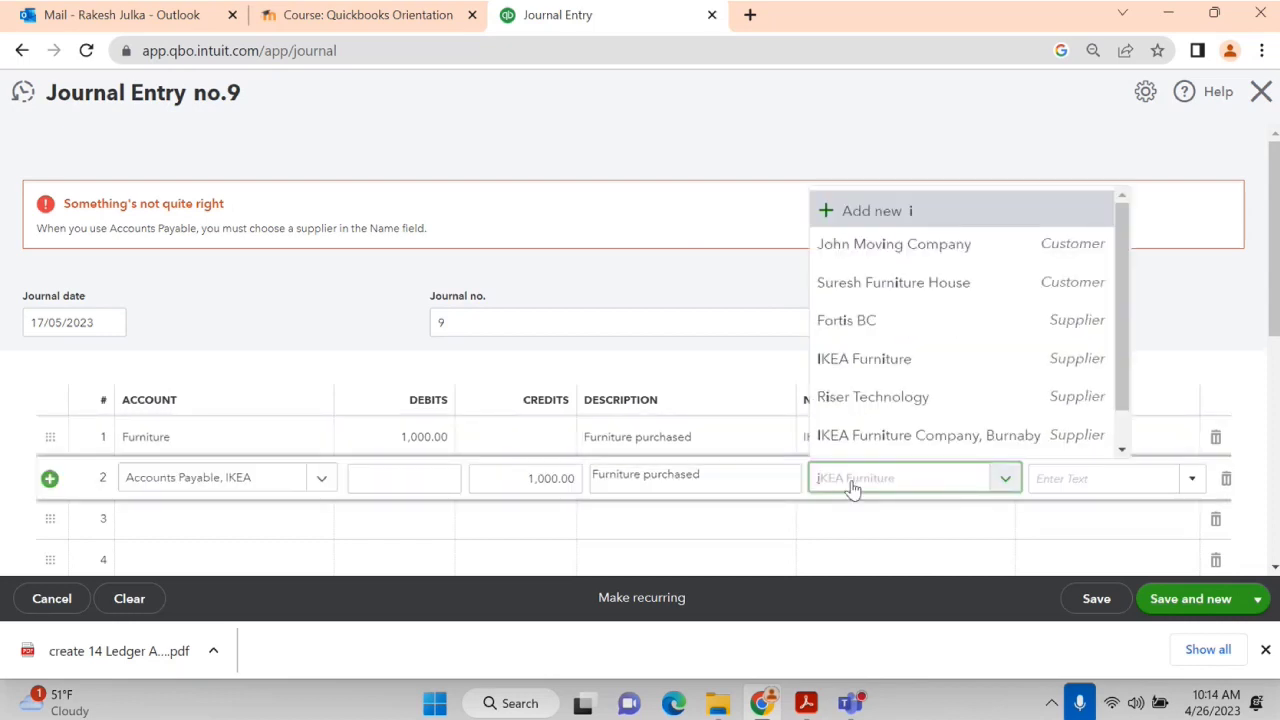
type("kea")
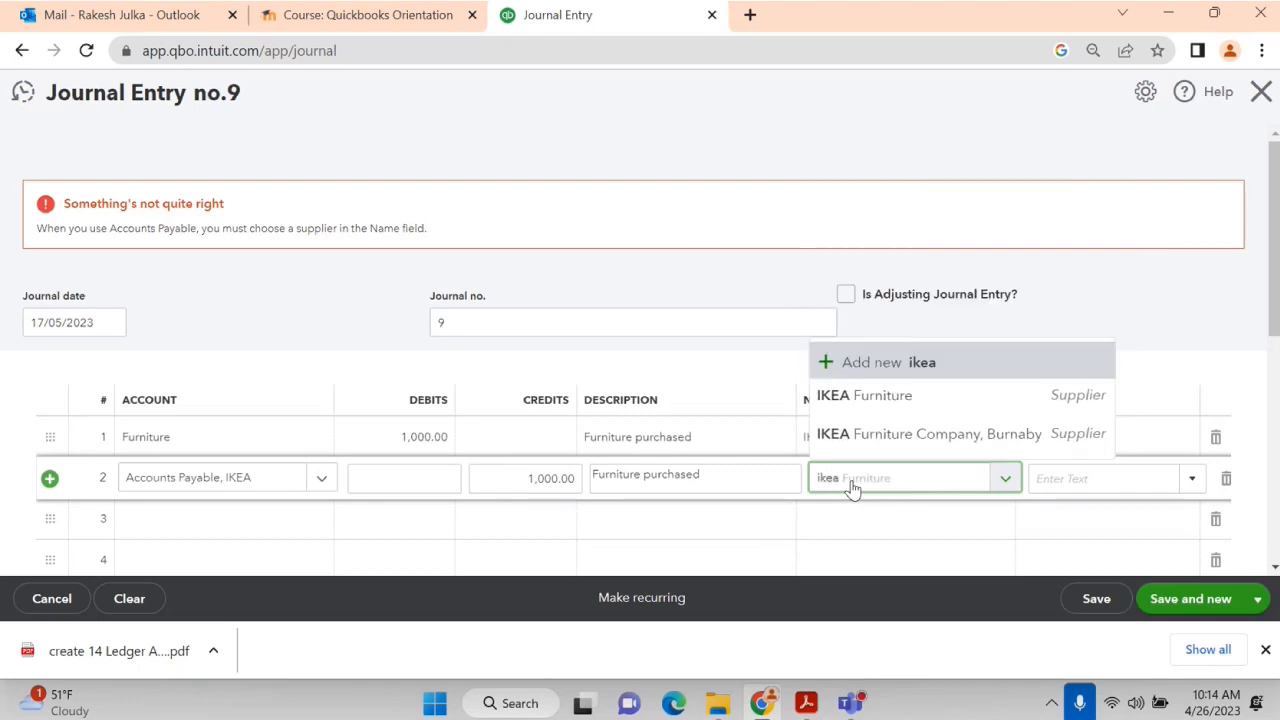
left_click(960, 436)
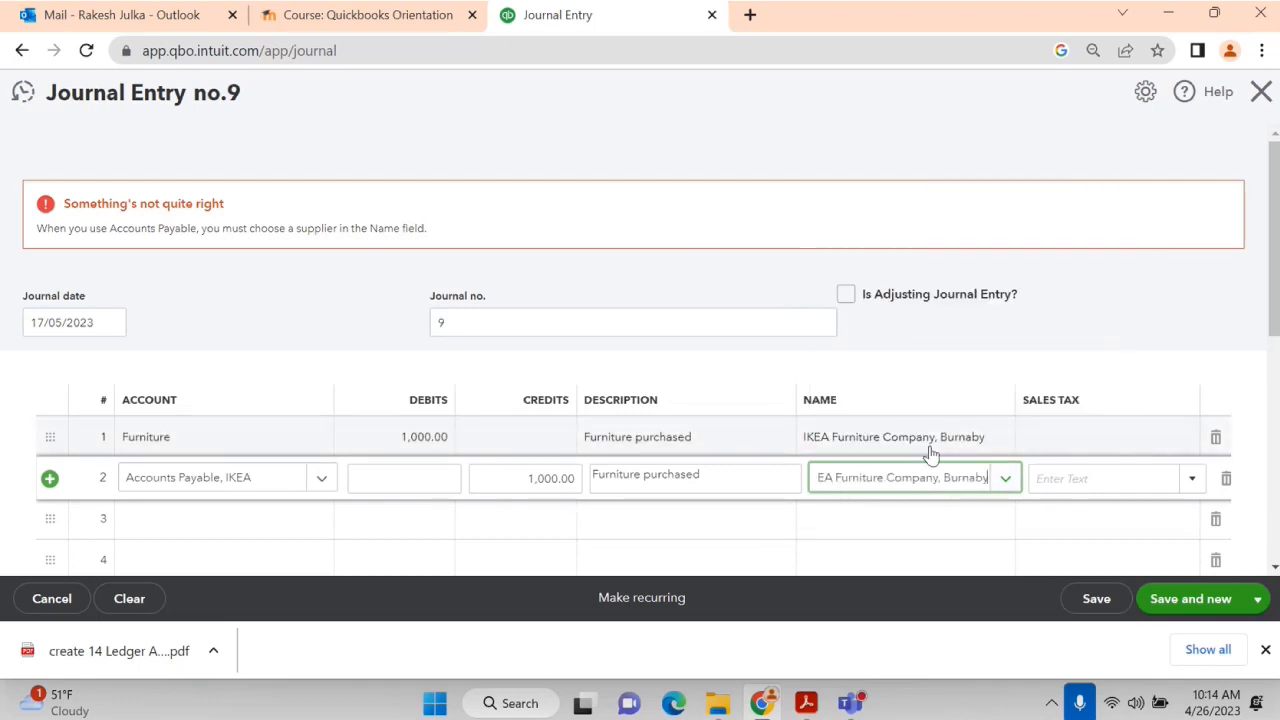
Clear the supplier name from the Furniture line, then save journal entry no. 9 and start a new one.
scroll(920, 491, "down", 2)
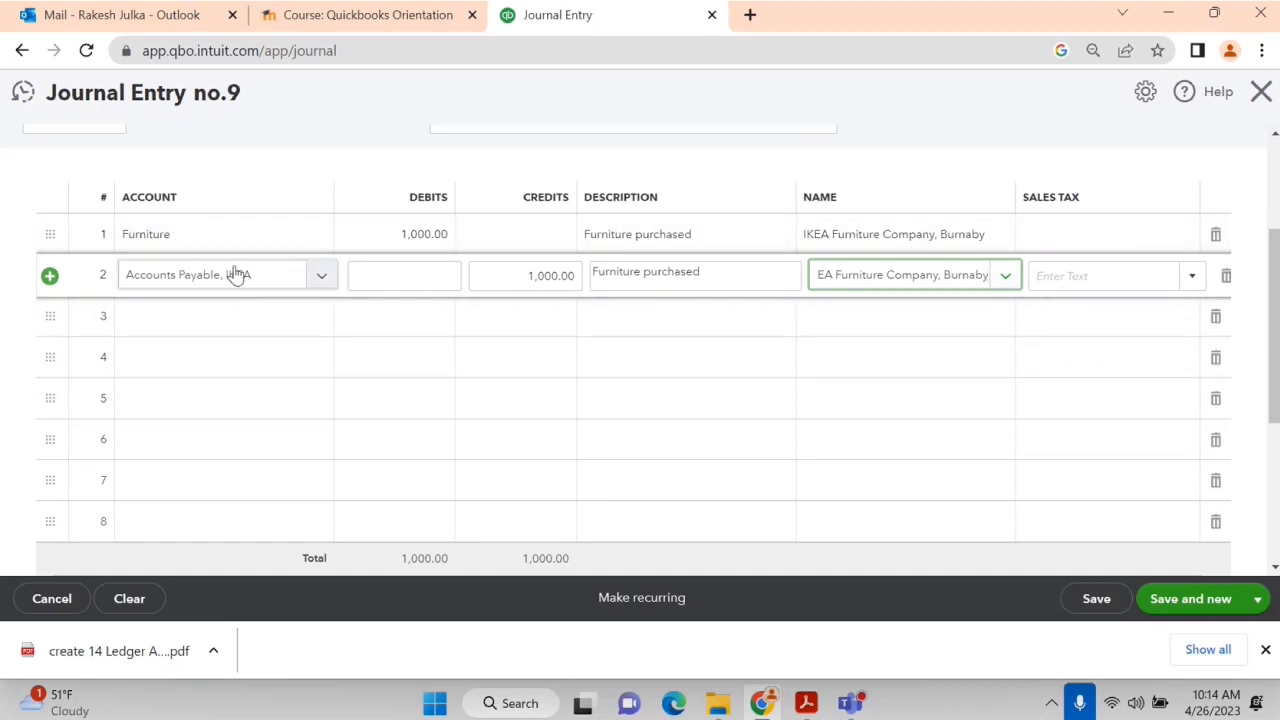
left_click(909, 243)
left_click(1005, 234)
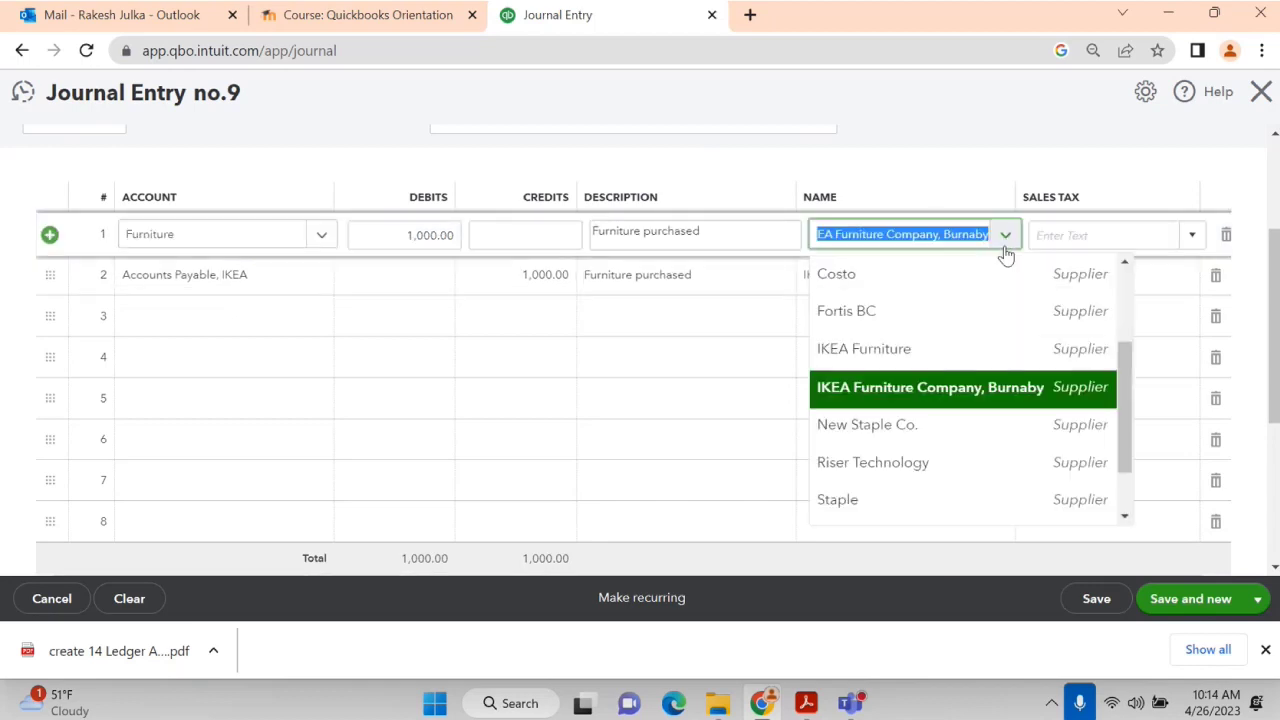
scroll(888, 305, "up", 2)
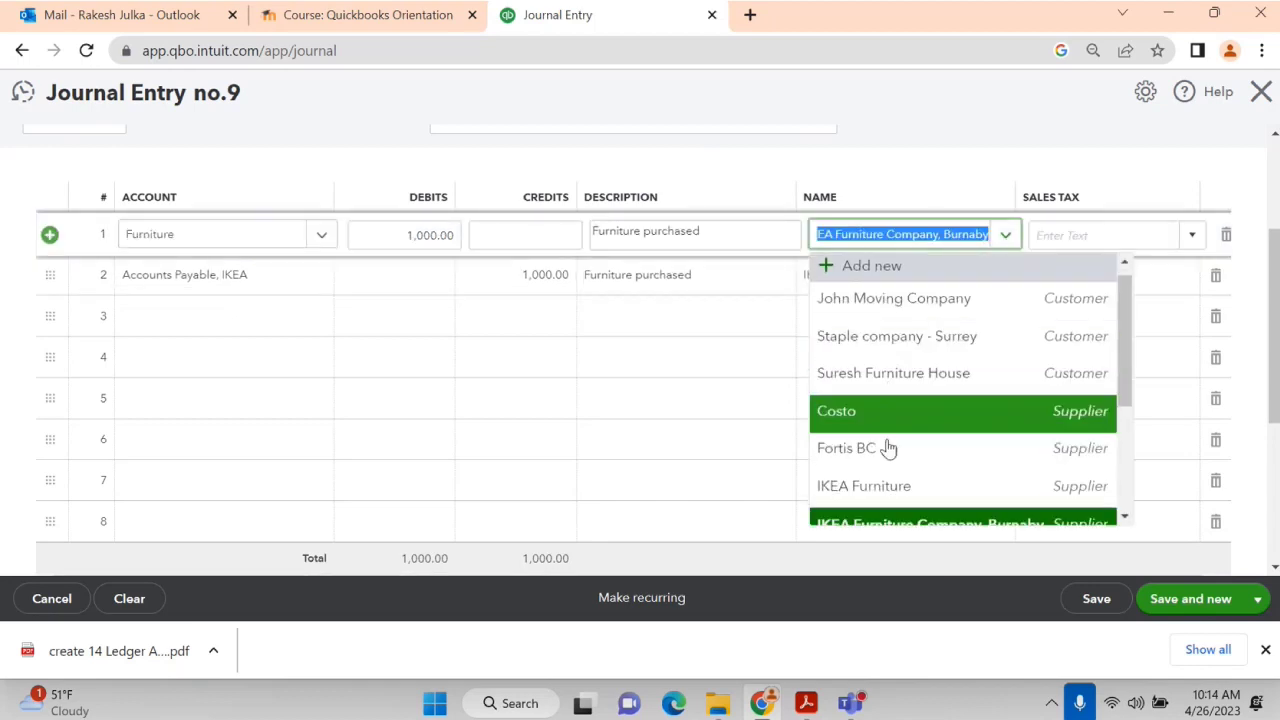
scroll(886, 448, "down", 2)
scroll(888, 330, "up", 3)
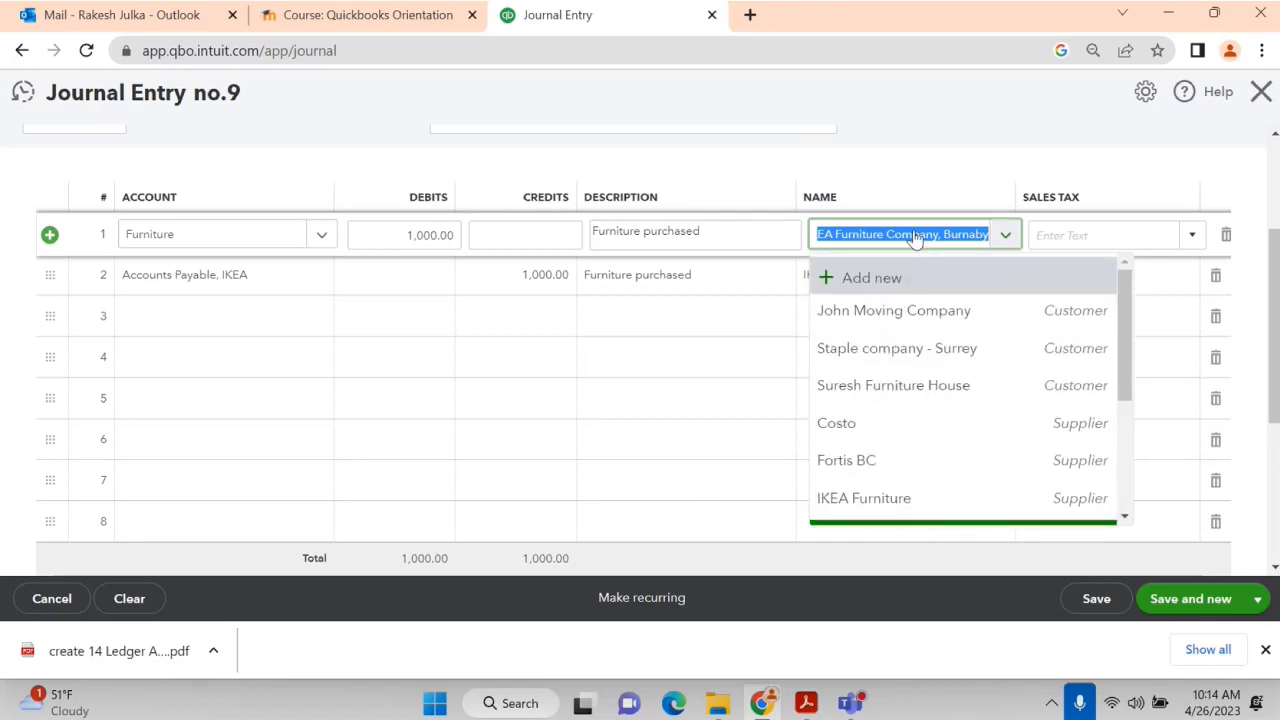
key("BackSpace")
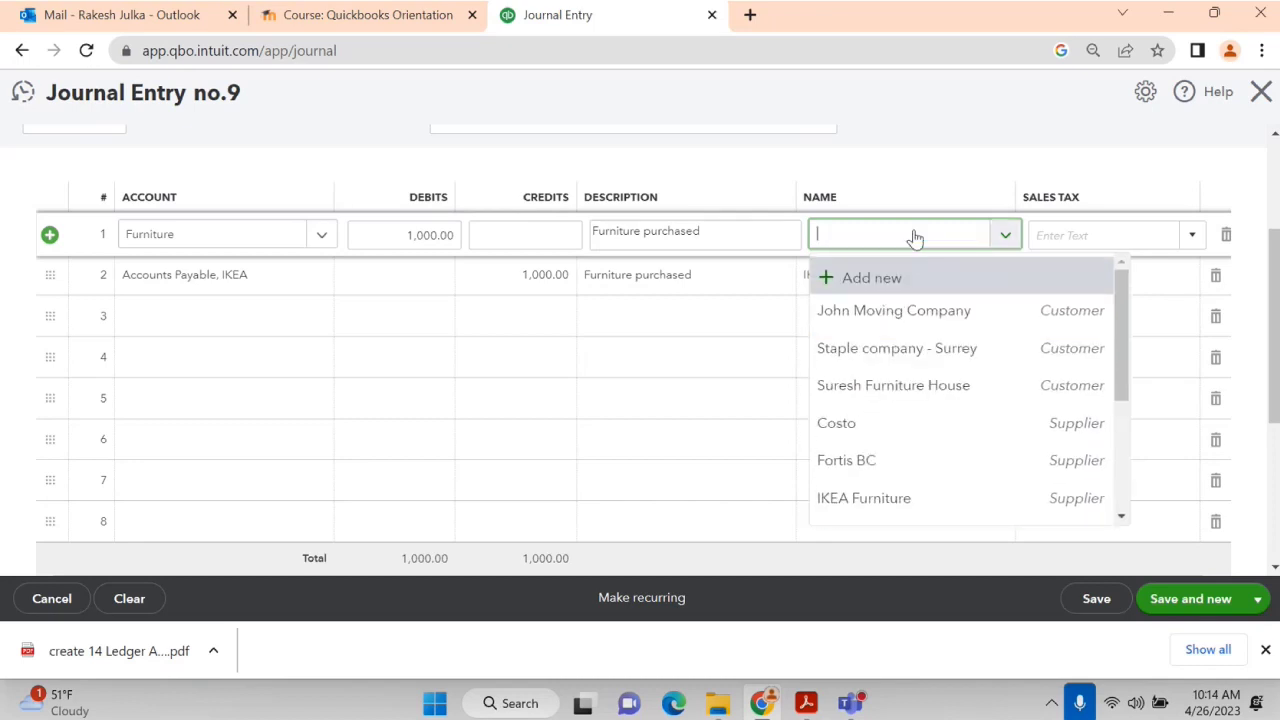
left_click(732, 331)
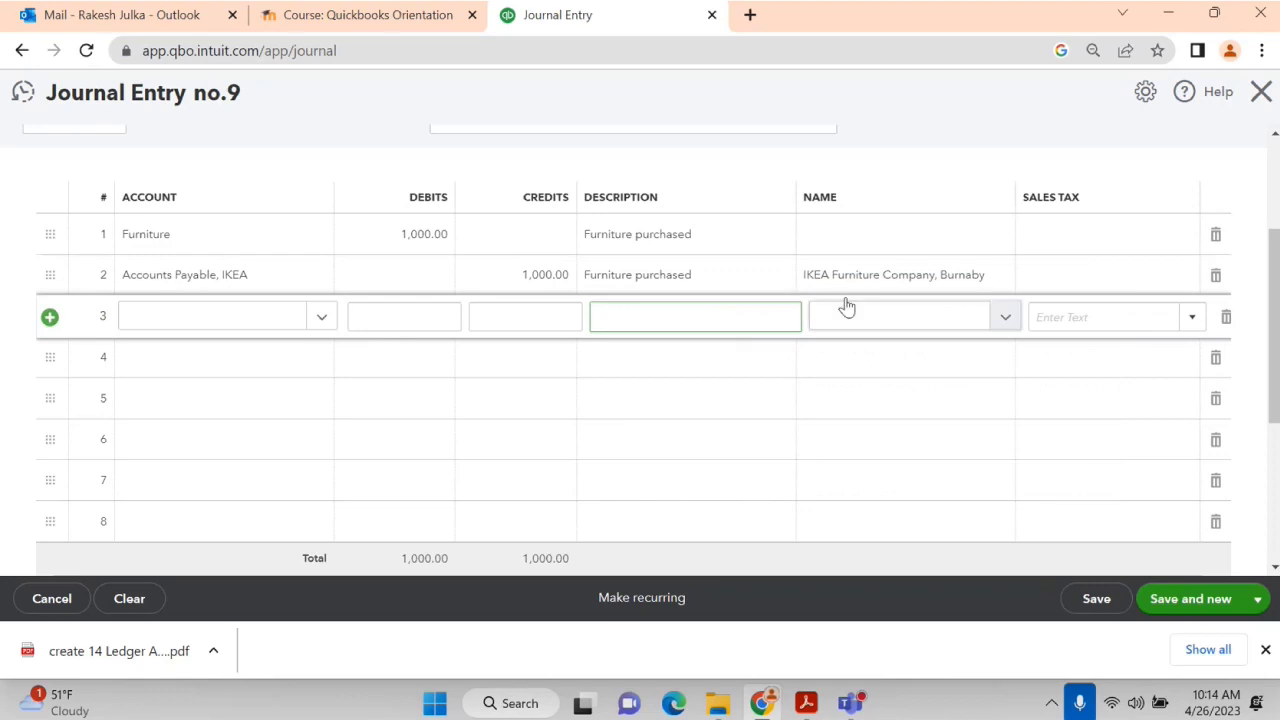
left_click(874, 277)
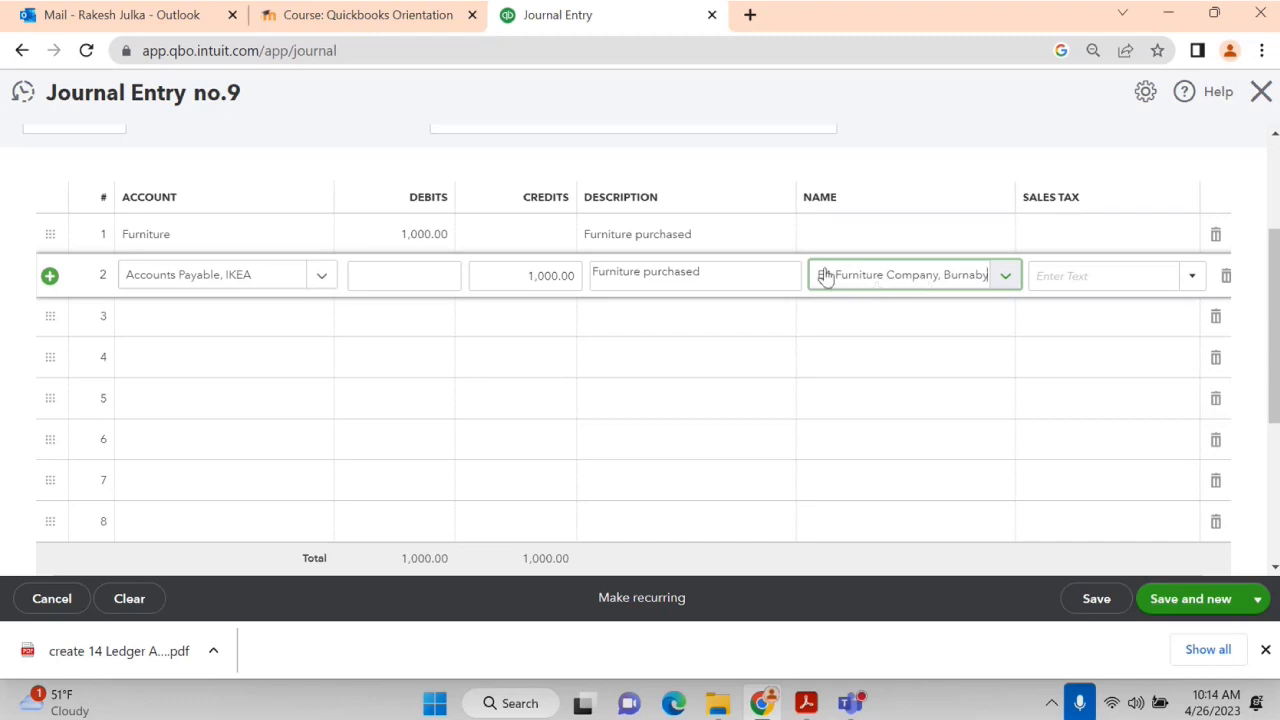
left_click(1187, 599)
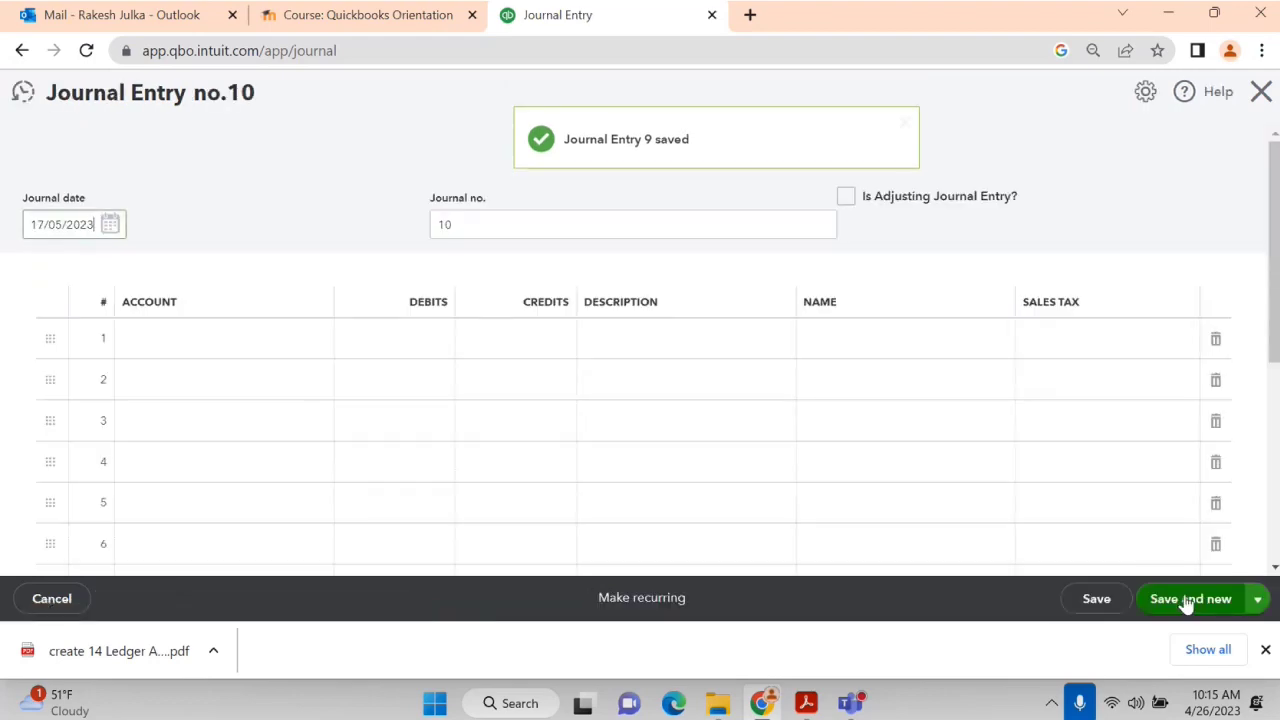
Check transaction 10 in the PDF and set the date of journal entry no. 10 to 13/09/2023.
key("alt+Tab")
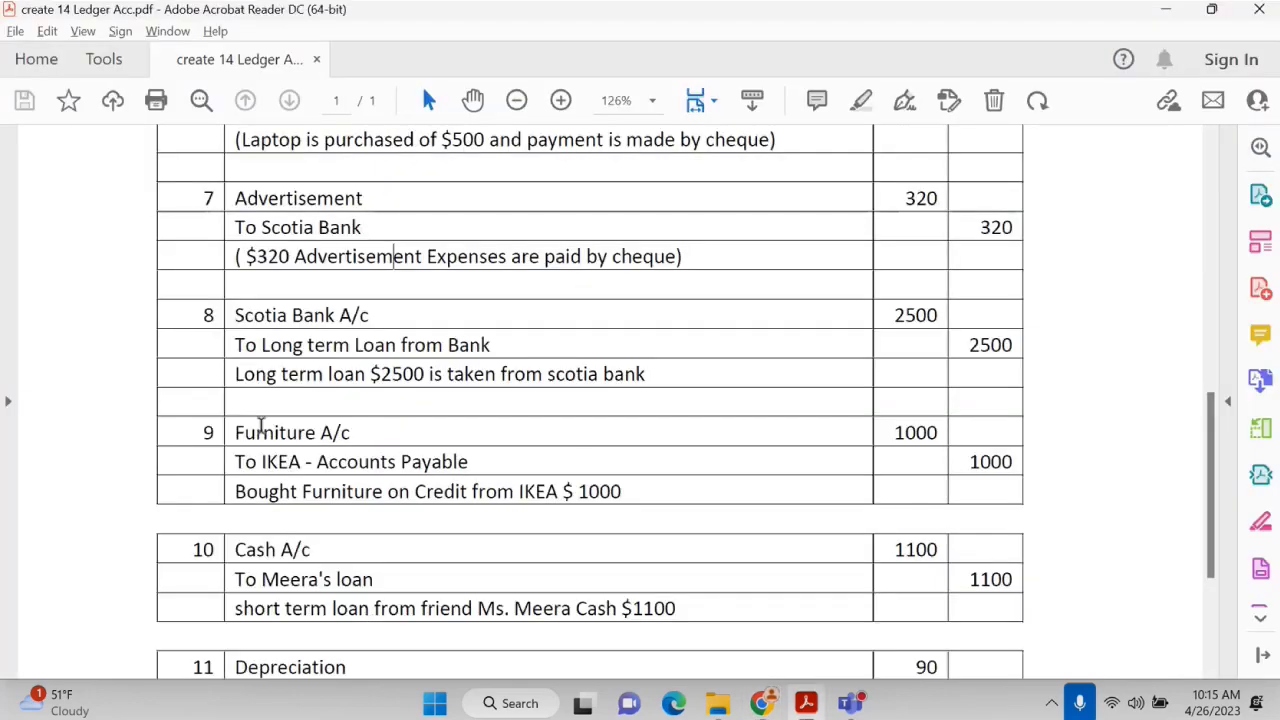
scroll(434, 500, "down", 3)
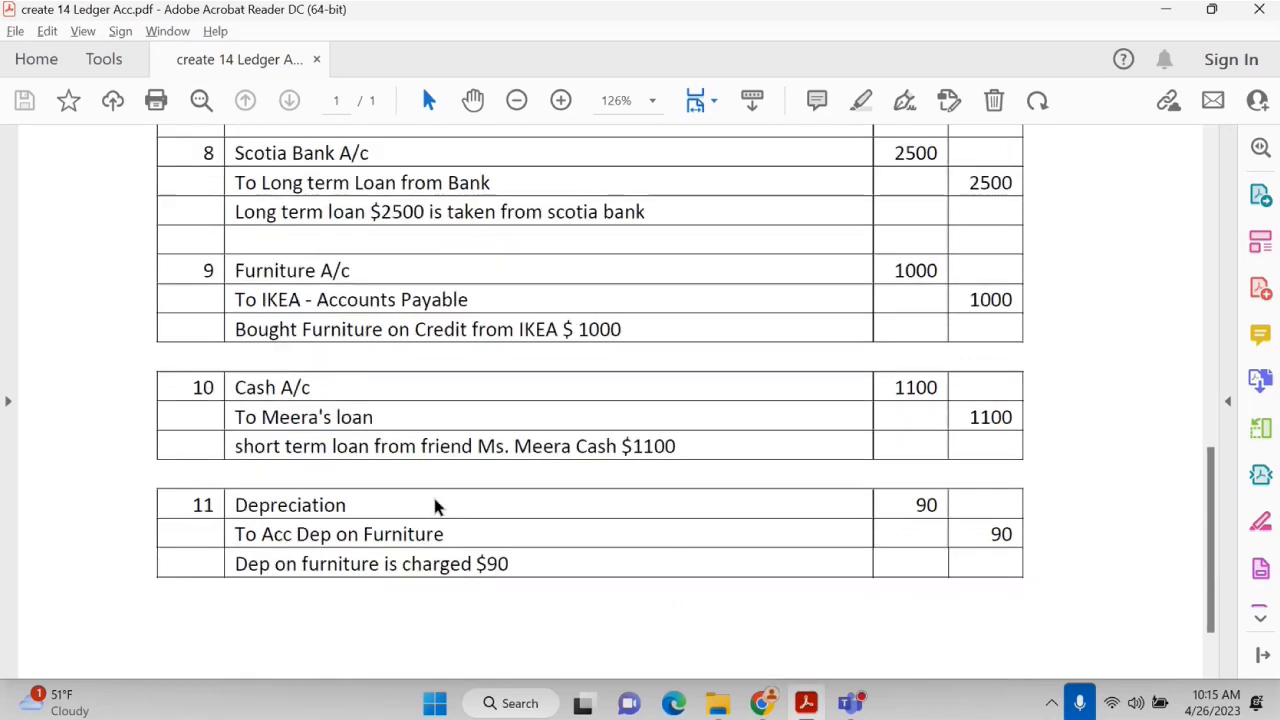
key("alt+Tab")
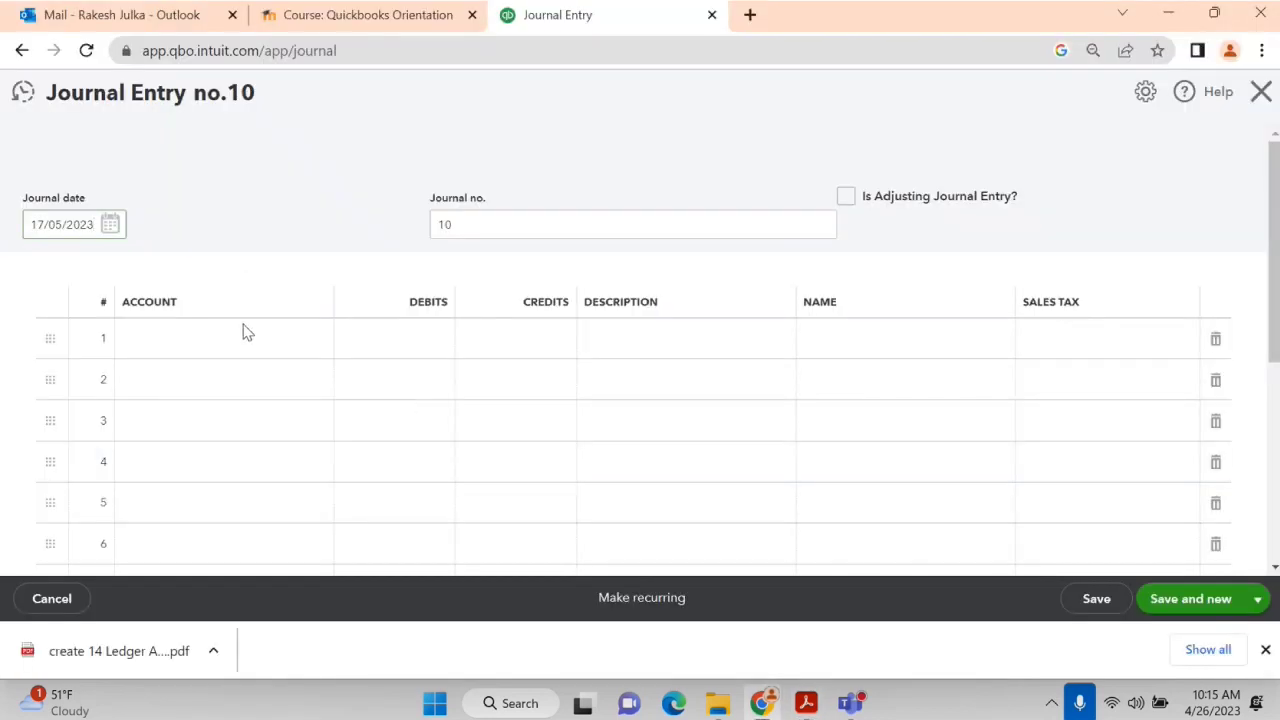
left_click(110, 224)
left_click(191, 270)
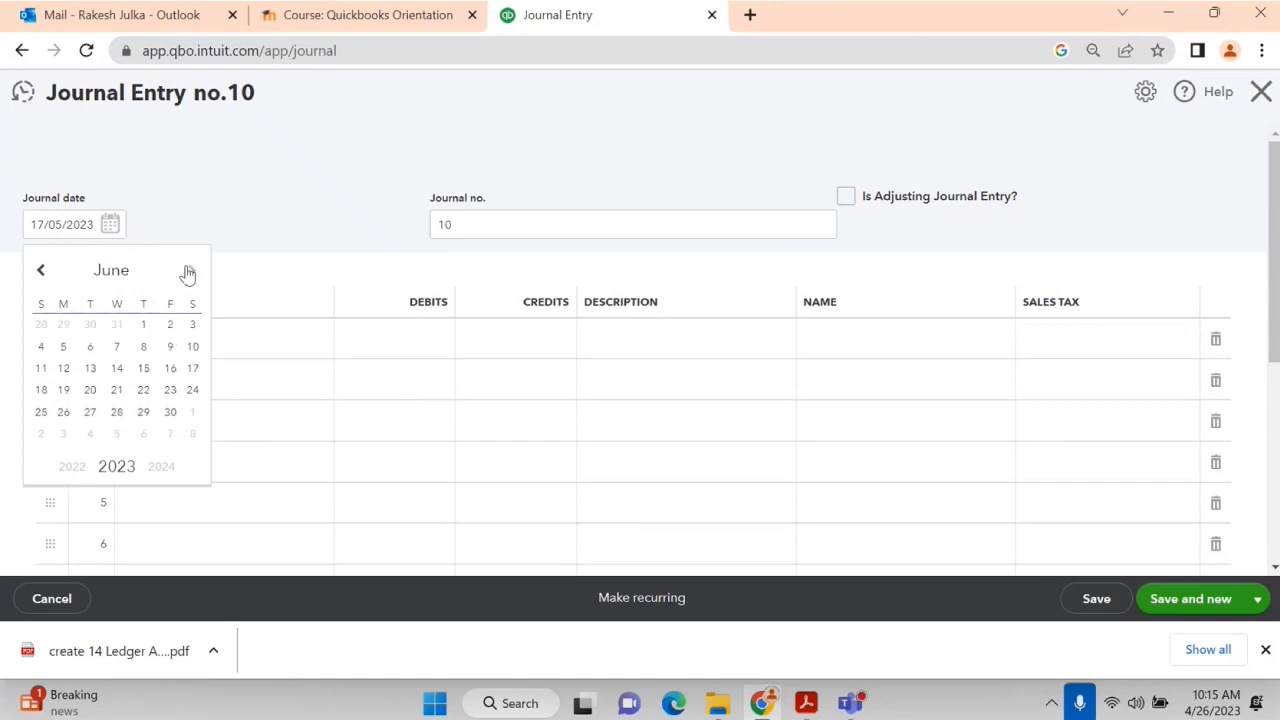
left_click(191, 270)
left_click(191, 270)
left_click(191, 270)
left_click(116, 368)
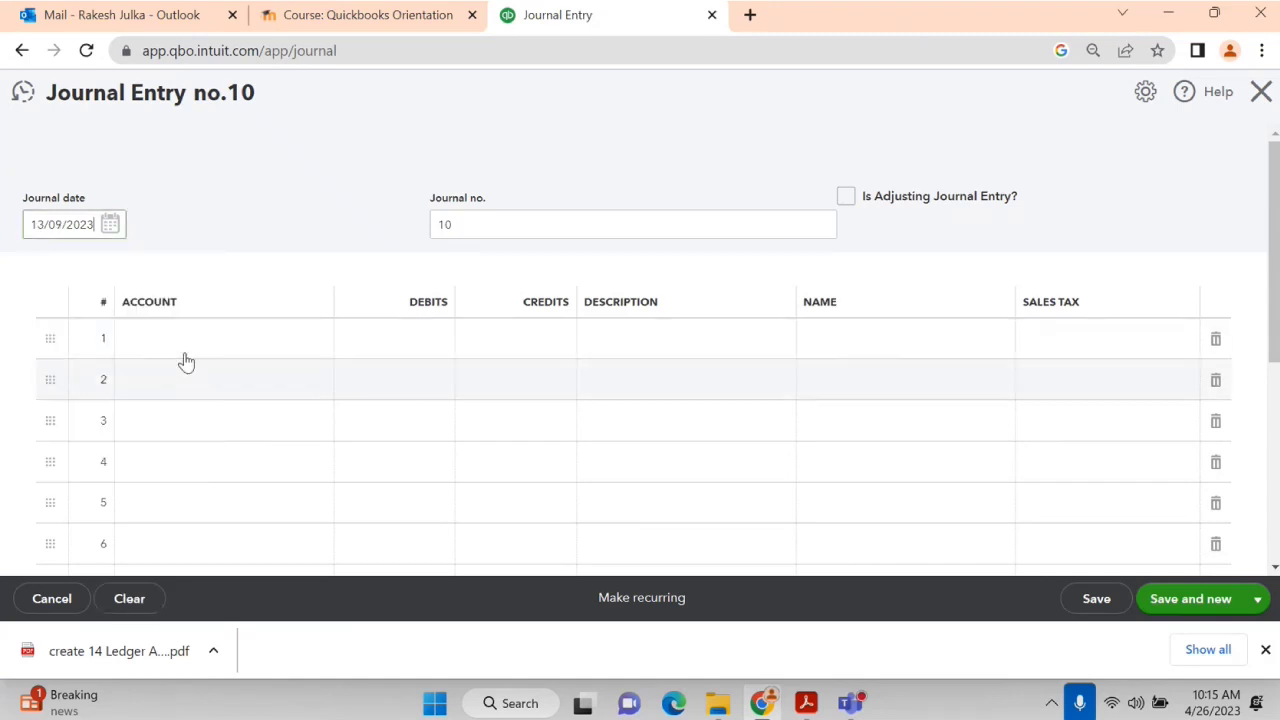
Enter Cash in Hand as the first line's account with a debit of 1,100, consulting transaction 10 in the PDF.
left_click(189, 339)
key("alt+Tab")
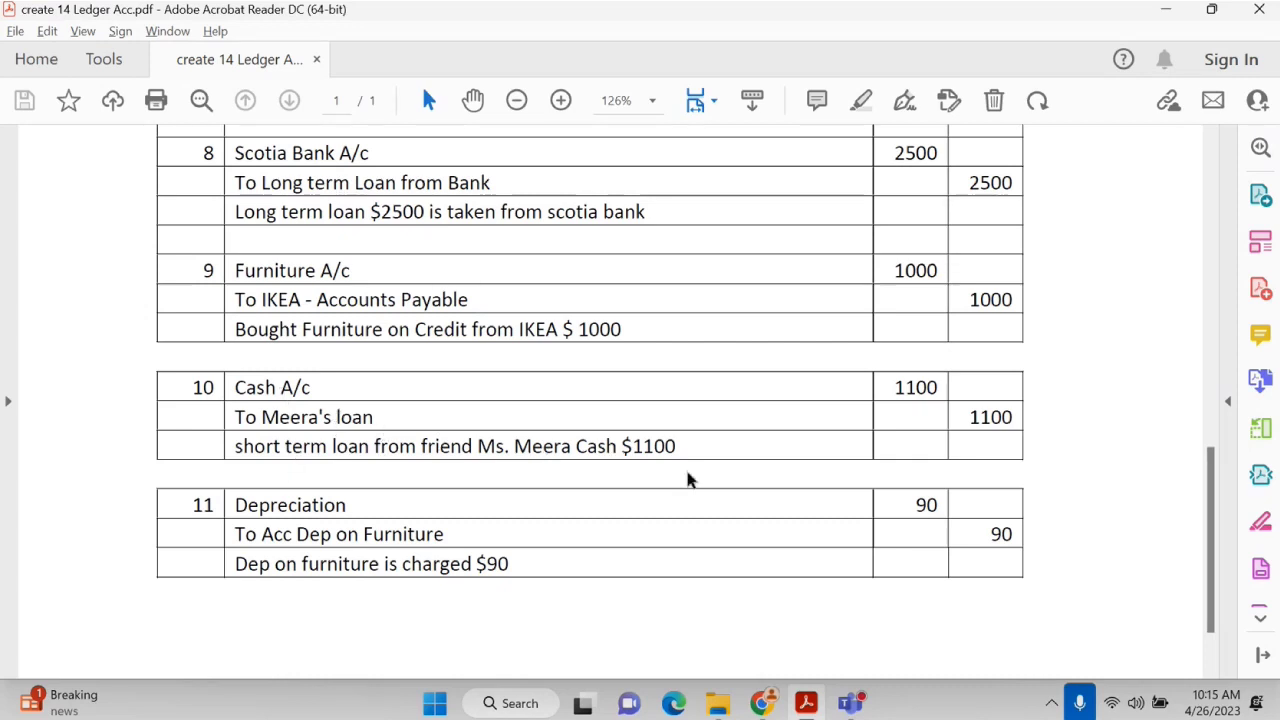
key("alt+Tab")
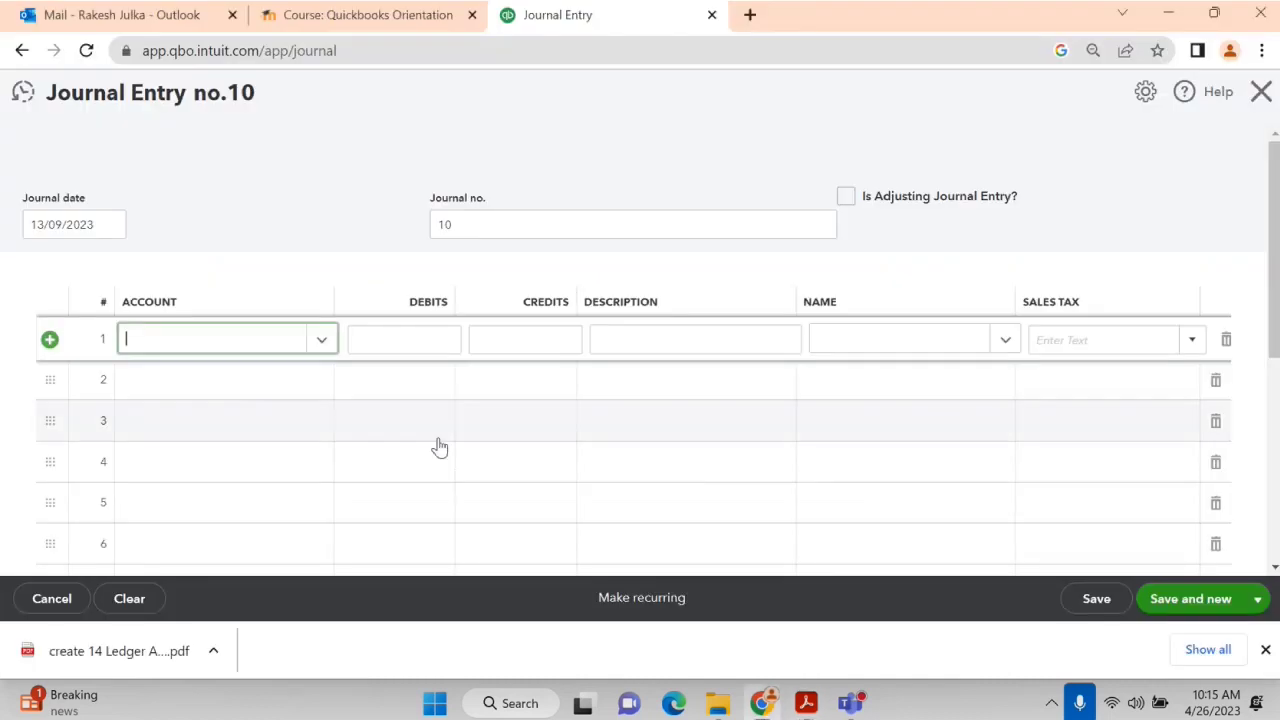
type("cash")
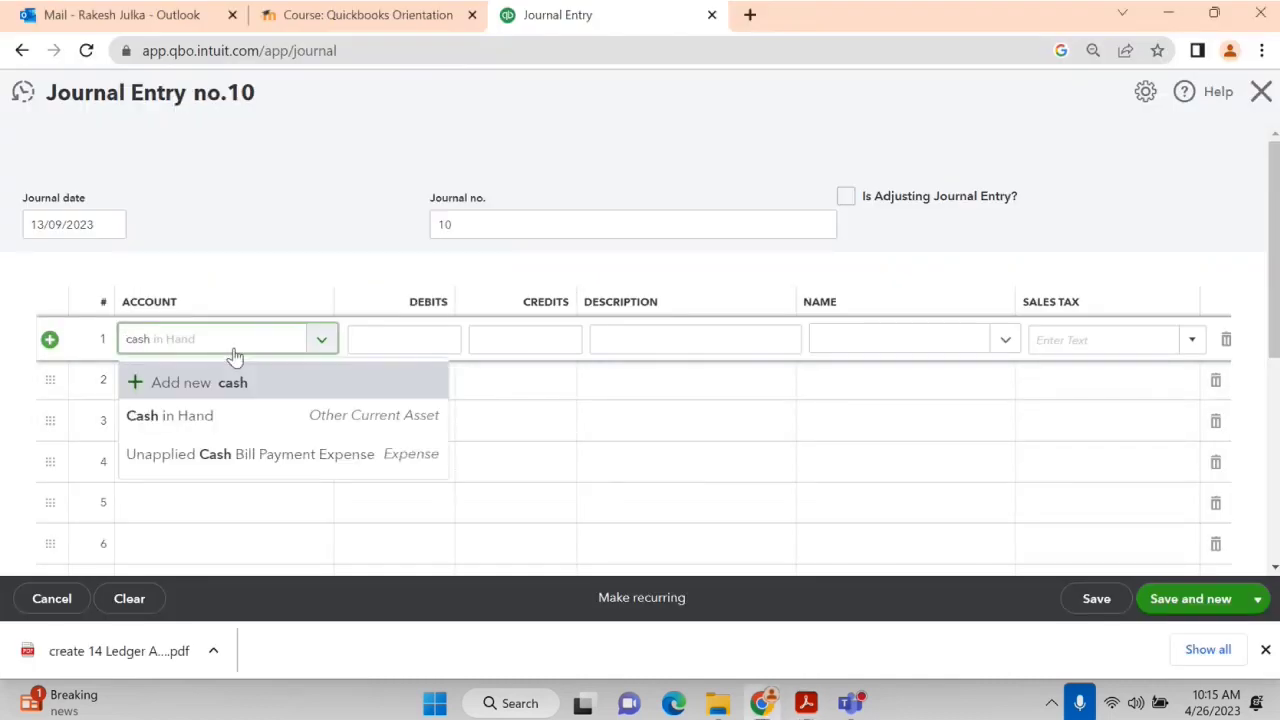
left_click(224, 427)
left_click(398, 338)
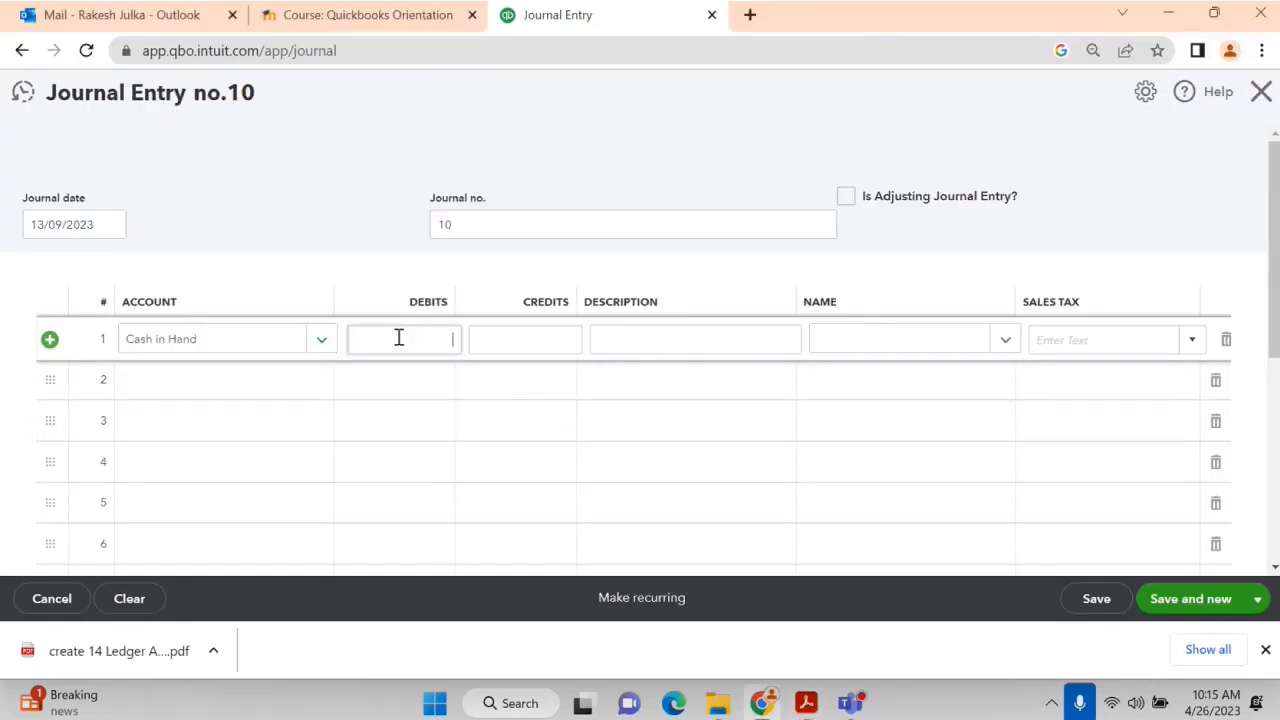
type("1,")
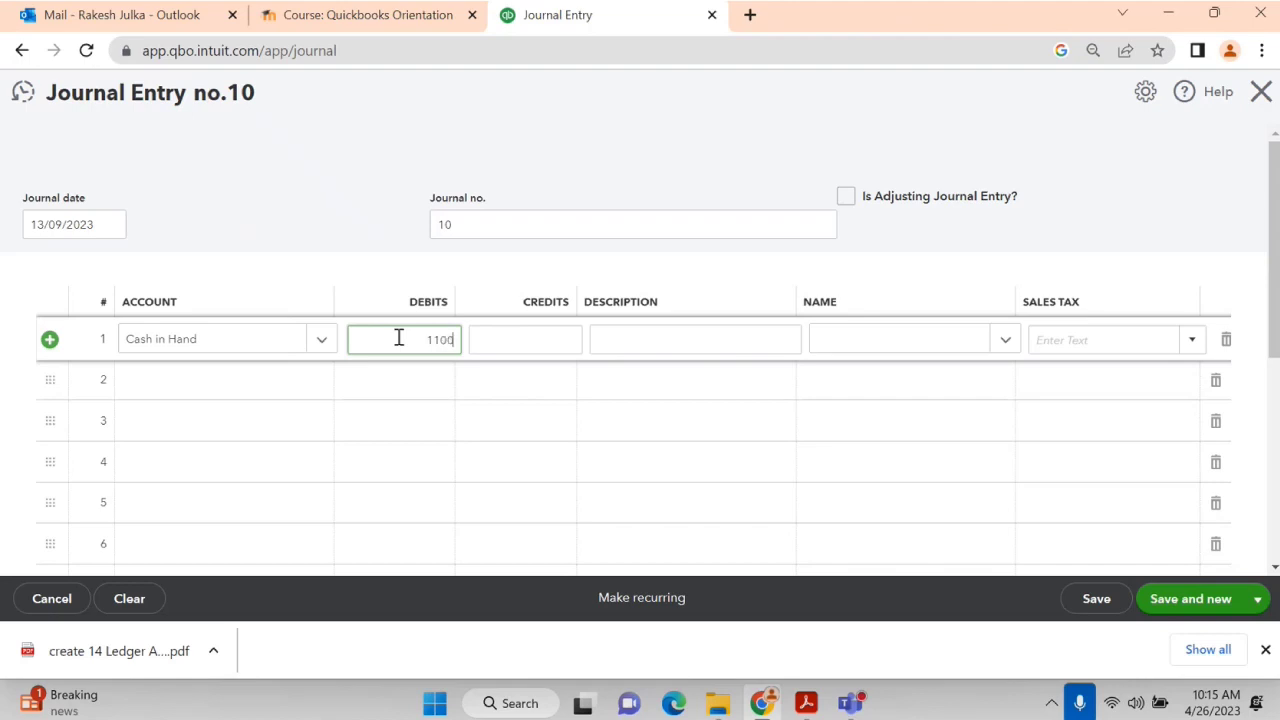
type("100")
Describe the Cash in Hand line as "Loan from friend", denying and dismissing the temporary access request.
key("Tab")
key("Tab")
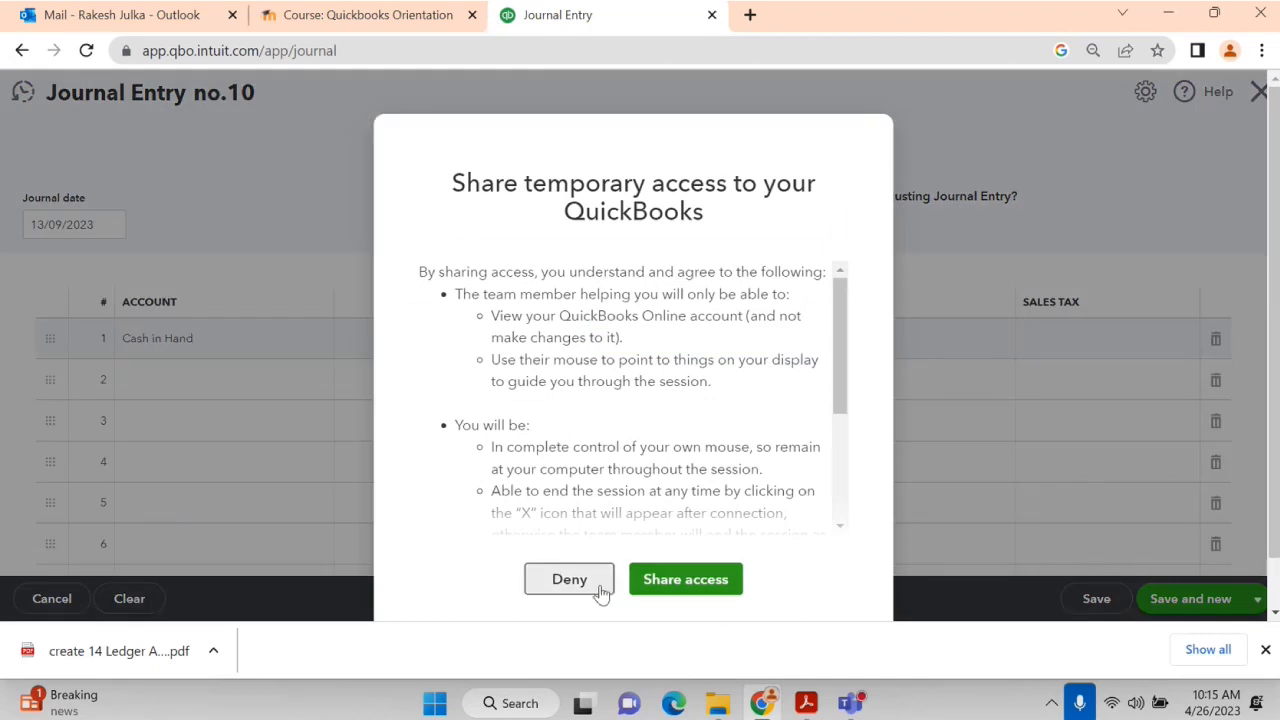
left_click(569, 580)
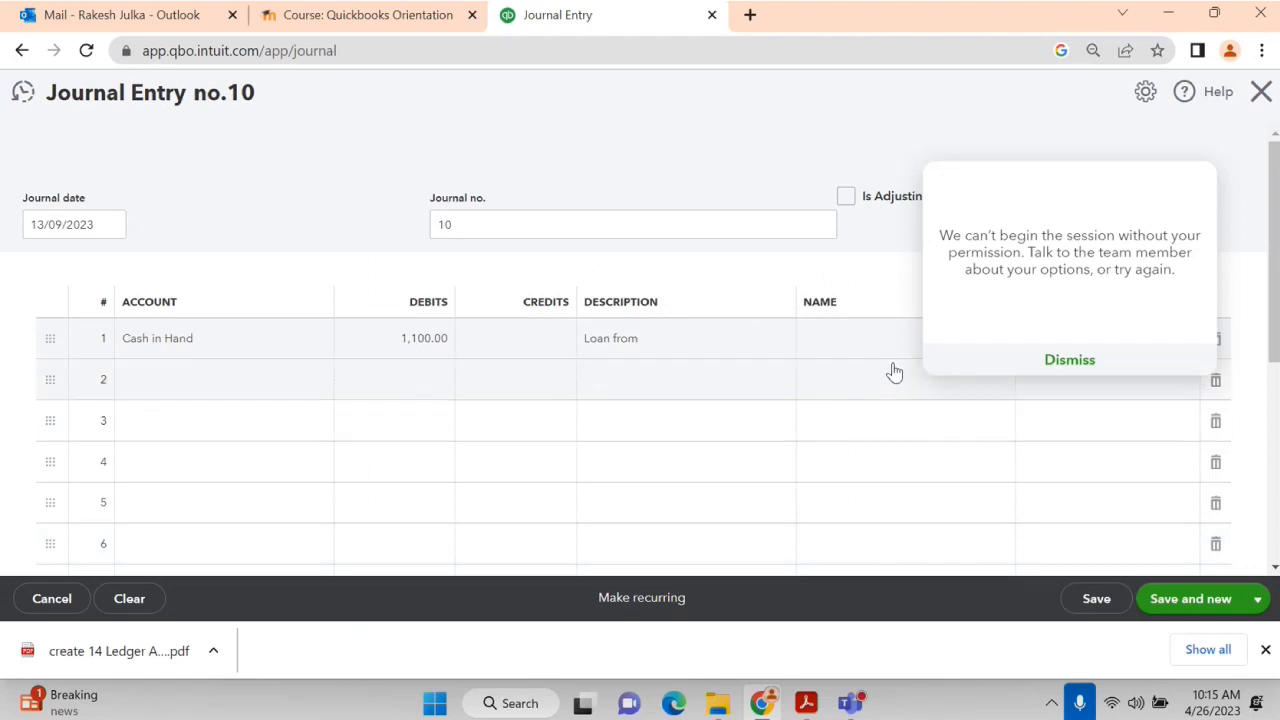
left_click(1065, 364)
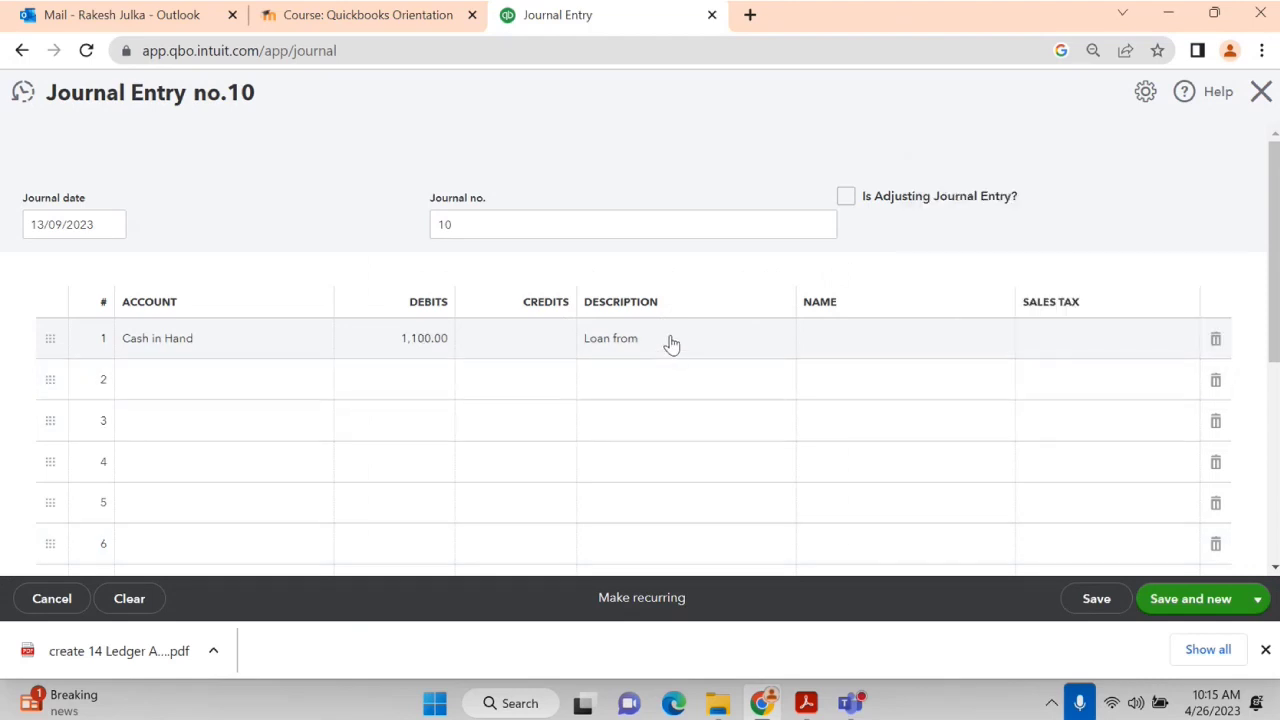
left_click(672, 344)
left_click(677, 342)
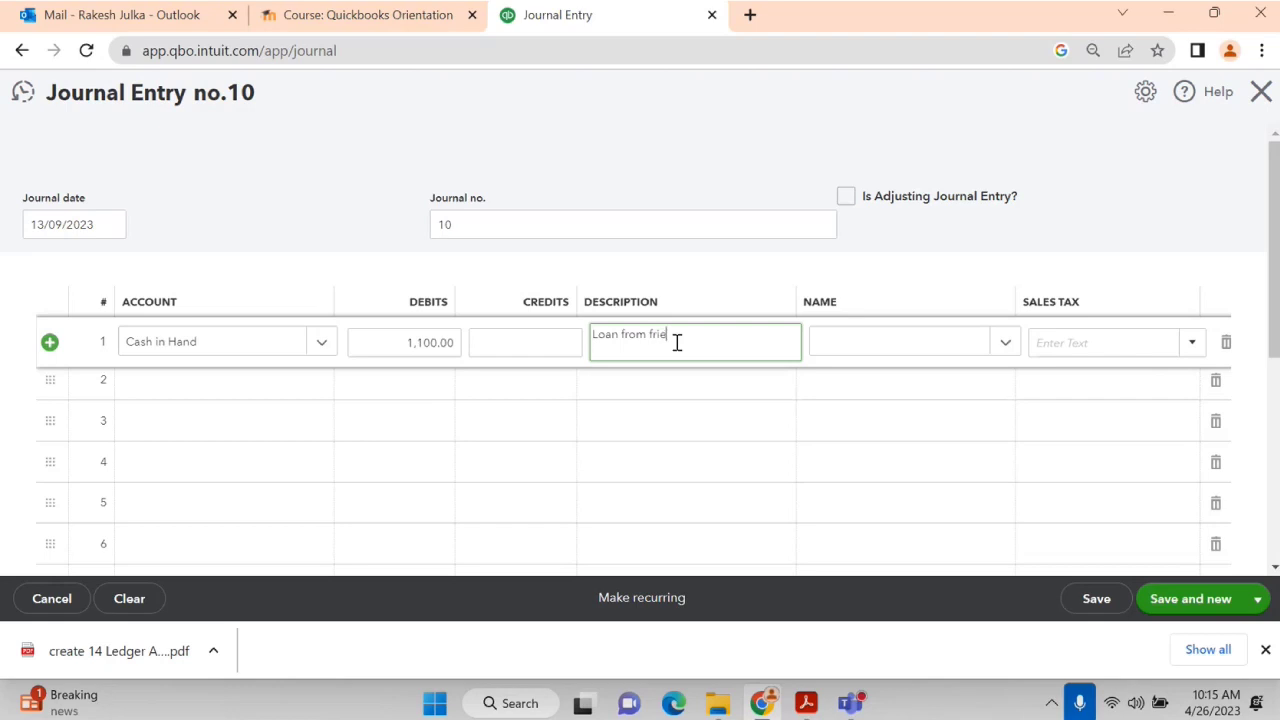
Choose the friend's loan account for the second line, then save journal entry no. 10 and start a new one.
left_click(240, 389)
type("meera")
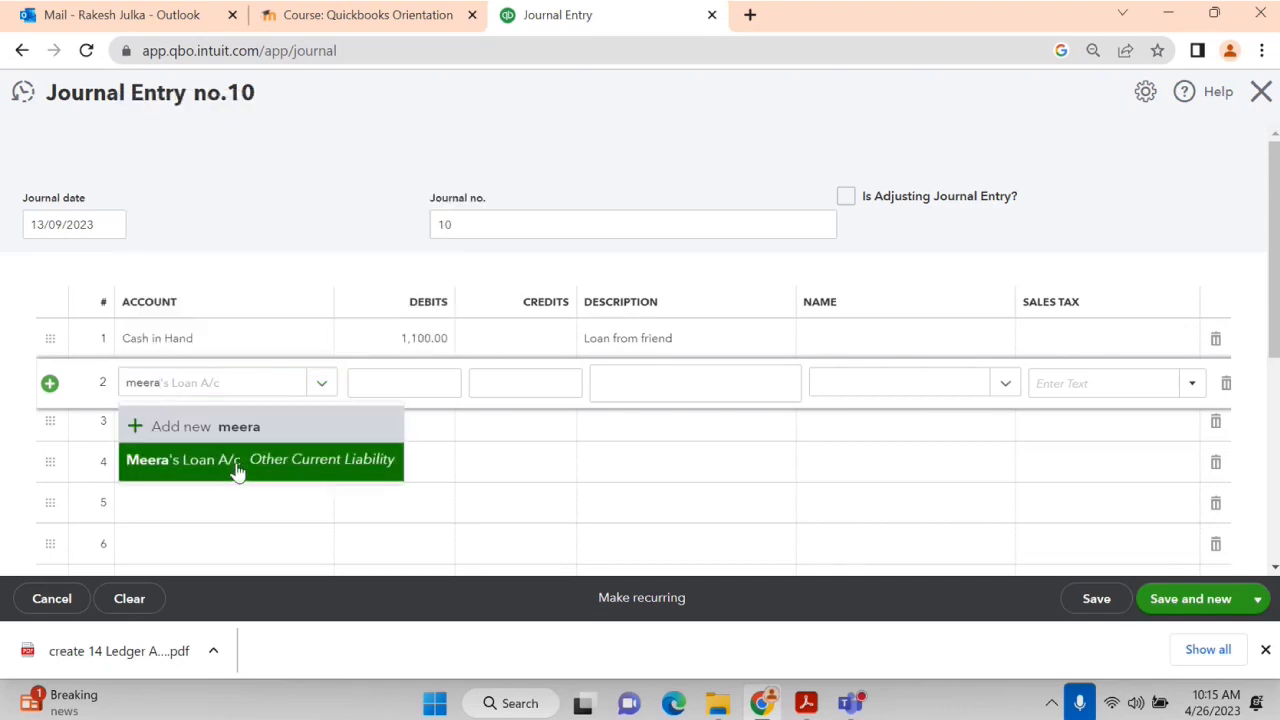
left_click(240, 468)
left_click(1162, 600)
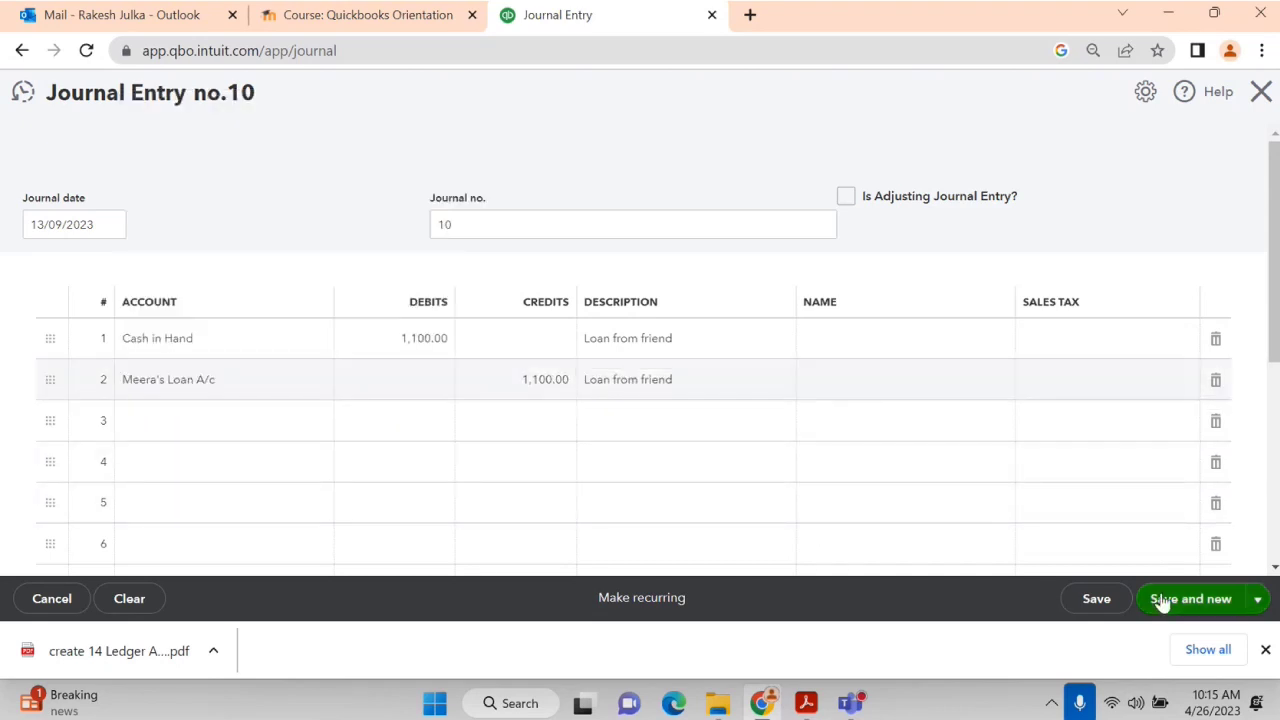
Check transaction 11 in the PDF and choose Depreciation Expenditure as the first line's account in journal entry no. 11.
key("alt+Tab")
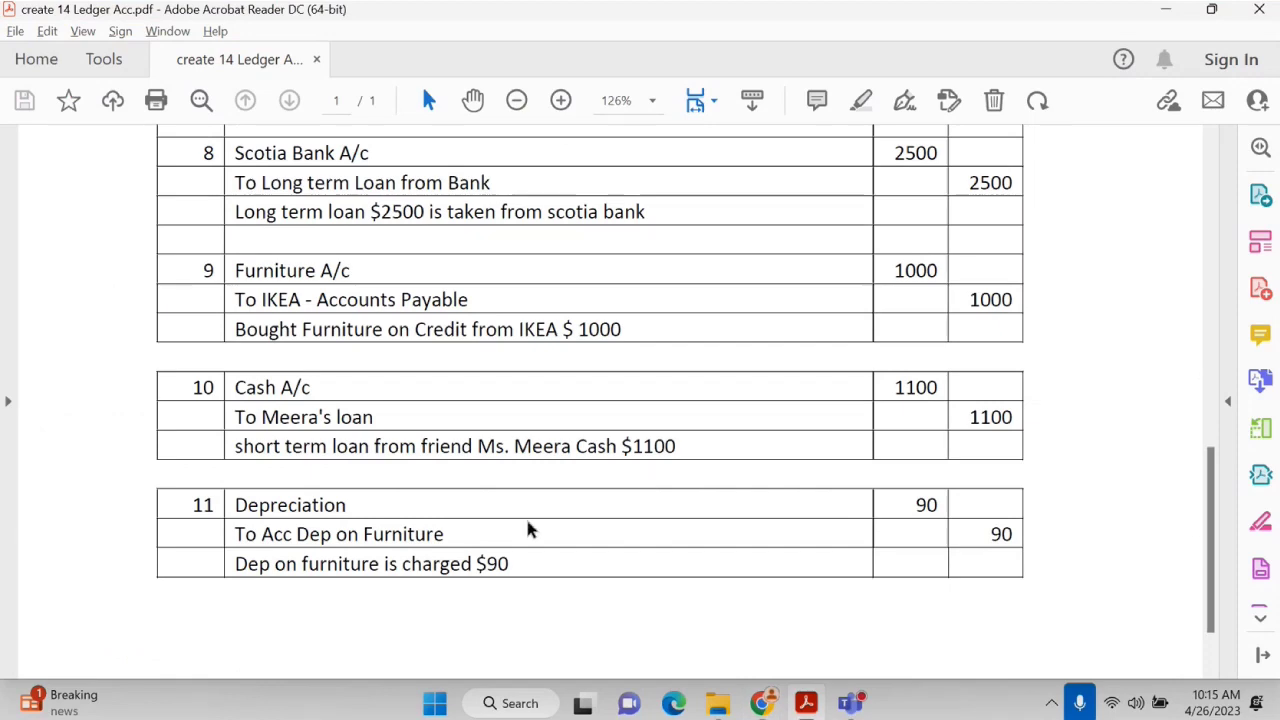
scroll(526, 530, "down", 1)
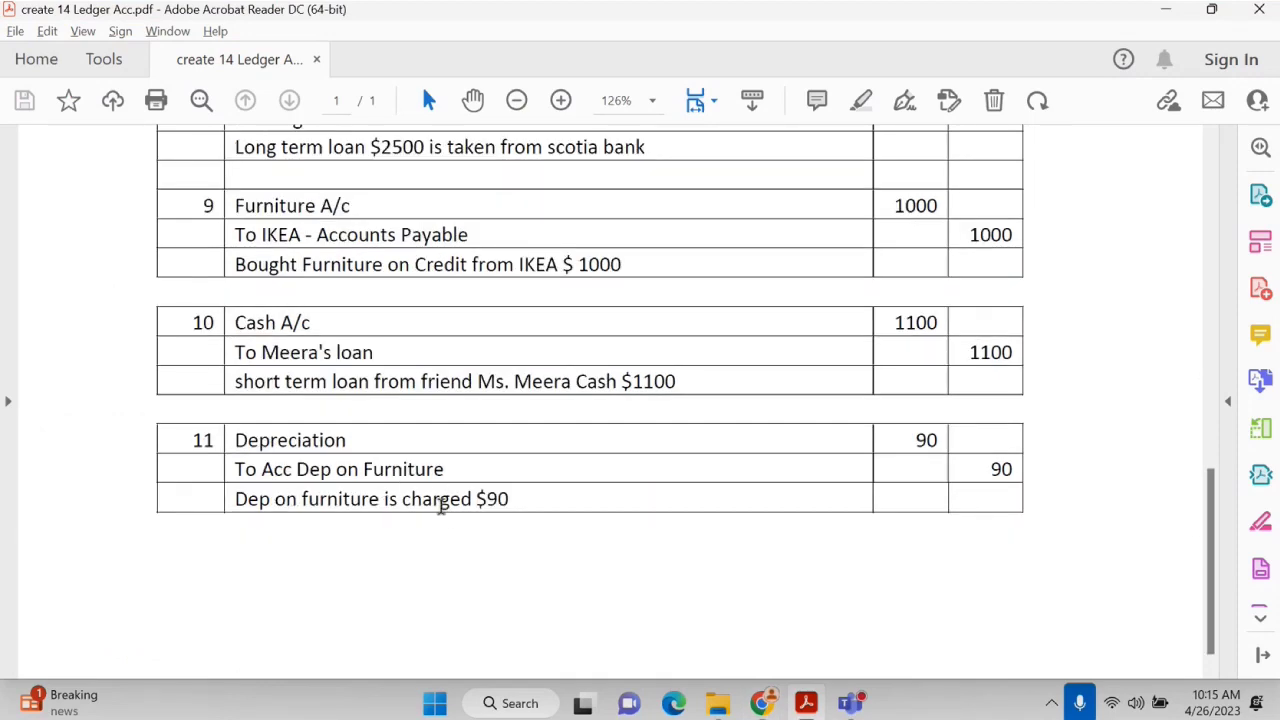
key("alt+Tab")
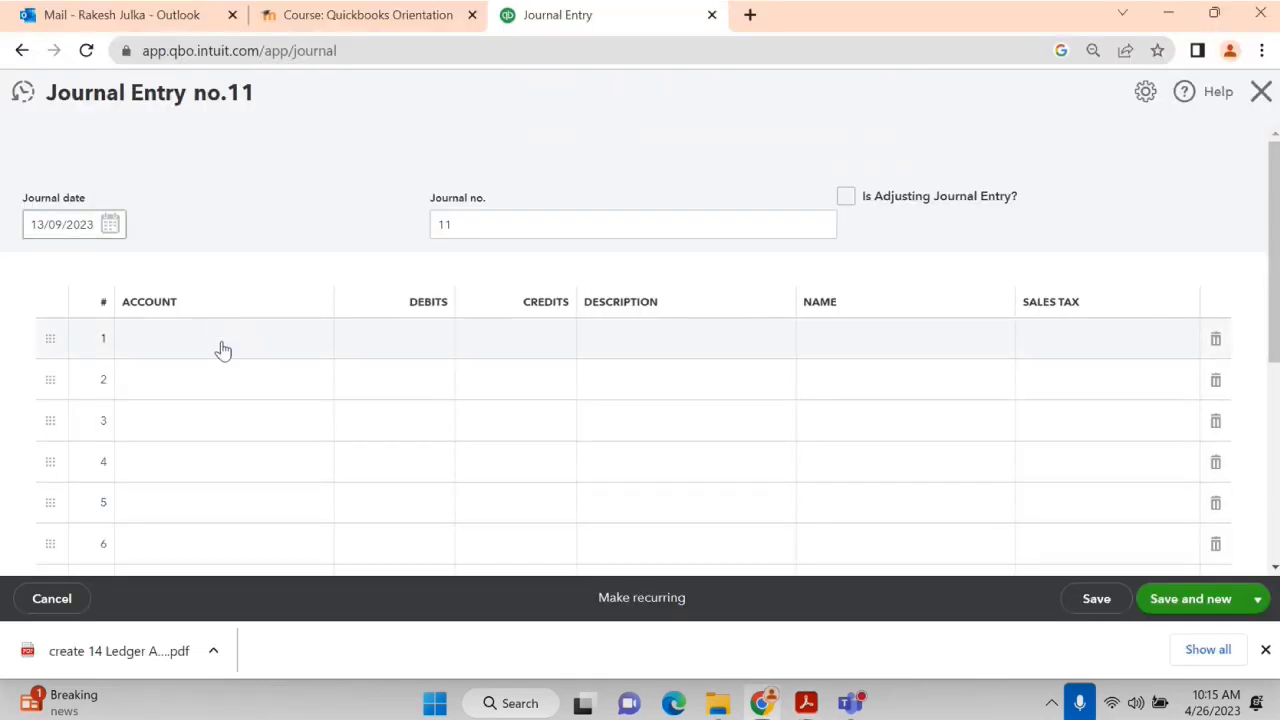
key("alt+Tab")
key("alt+Tab")
left_click(247, 342)
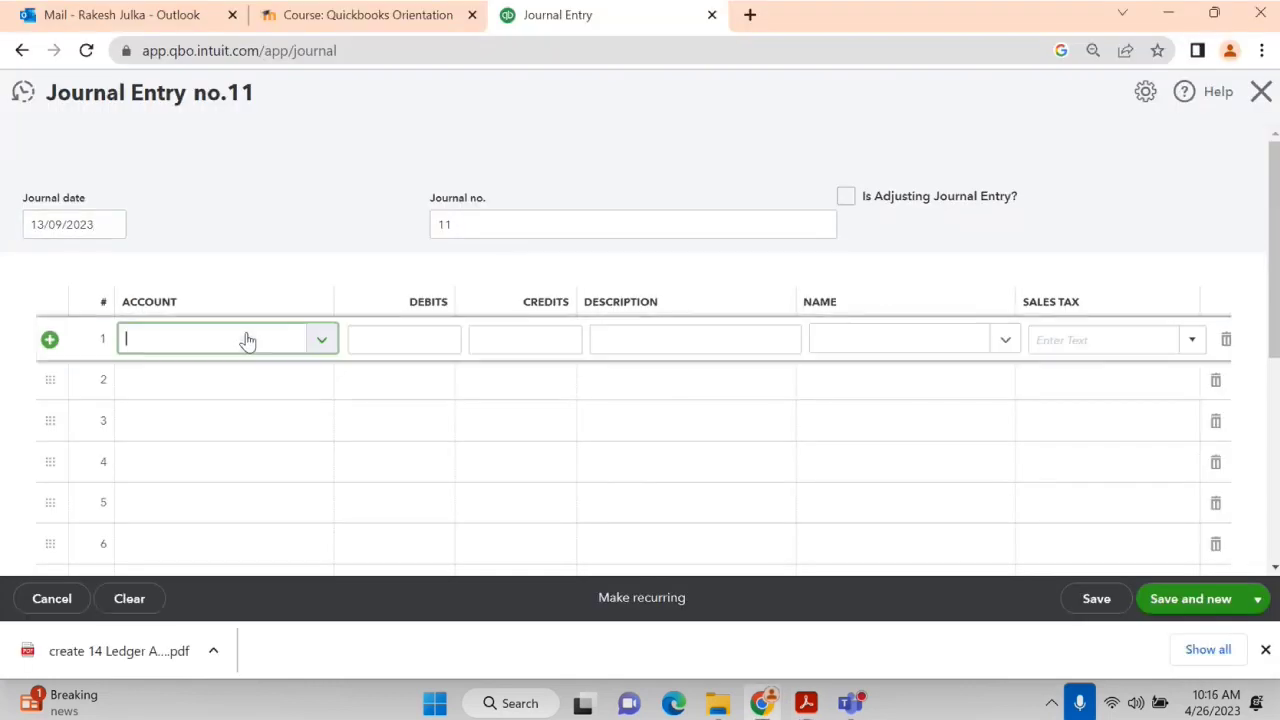
type("depre")
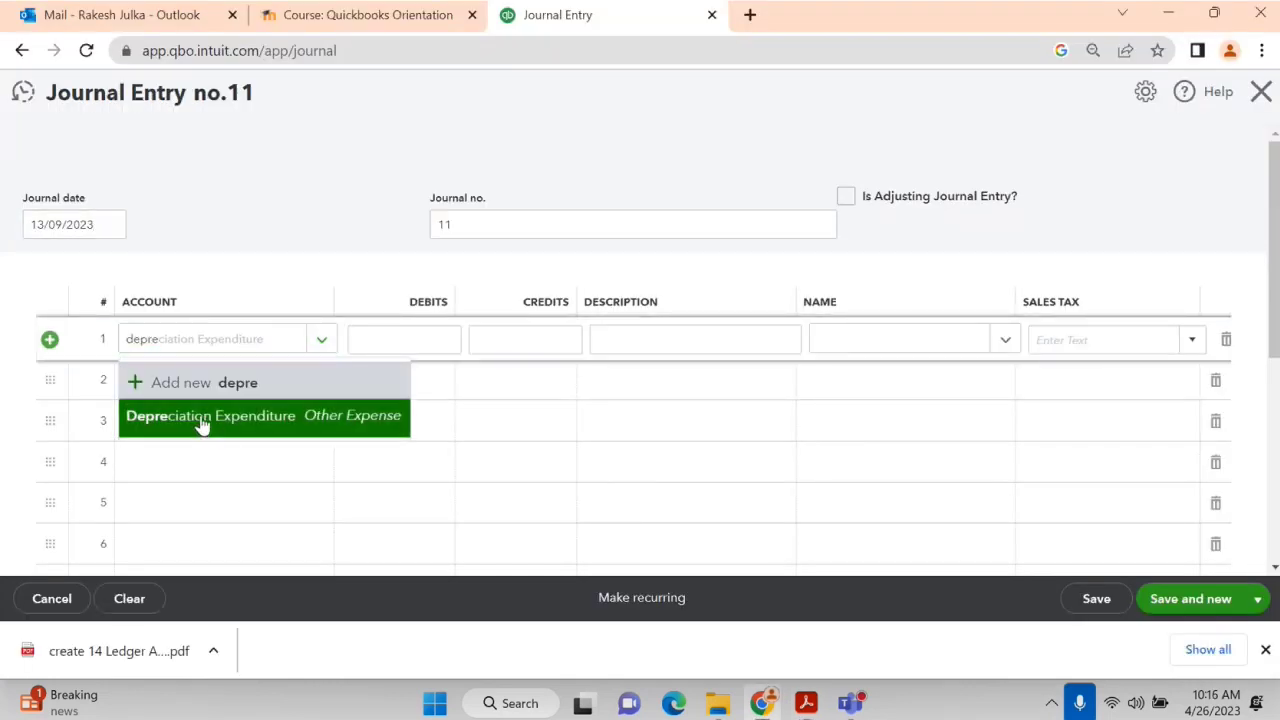
left_click(202, 425)
Set the date of journal entry no. 11 to 30/12/2023.
left_click(86, 224)
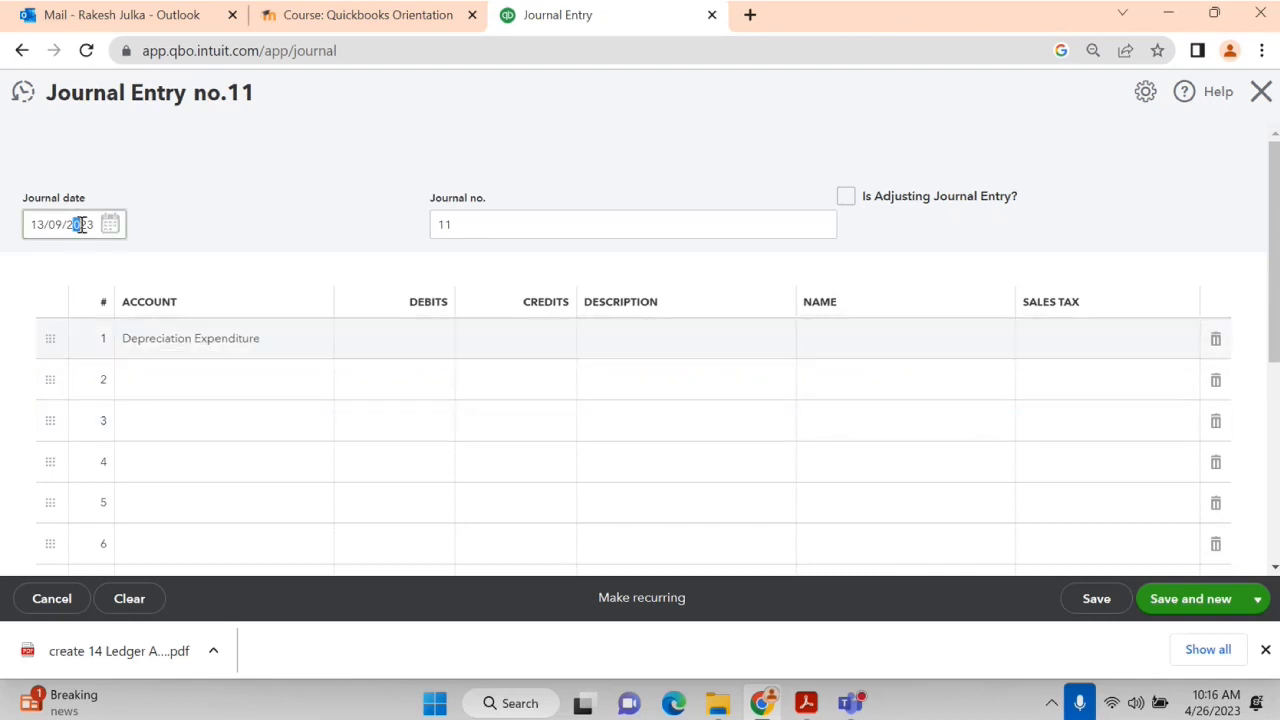
left_click(108, 226)
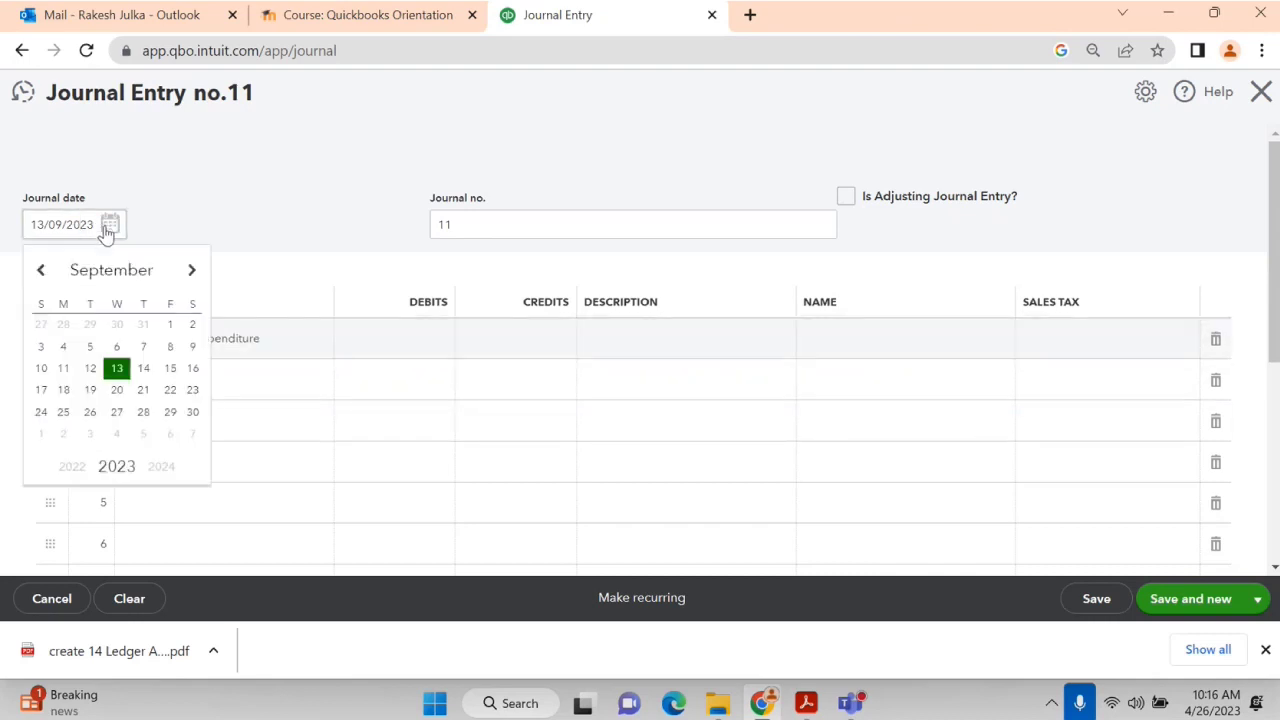
left_click(196, 275)
left_click(197, 276)
left_click(197, 276)
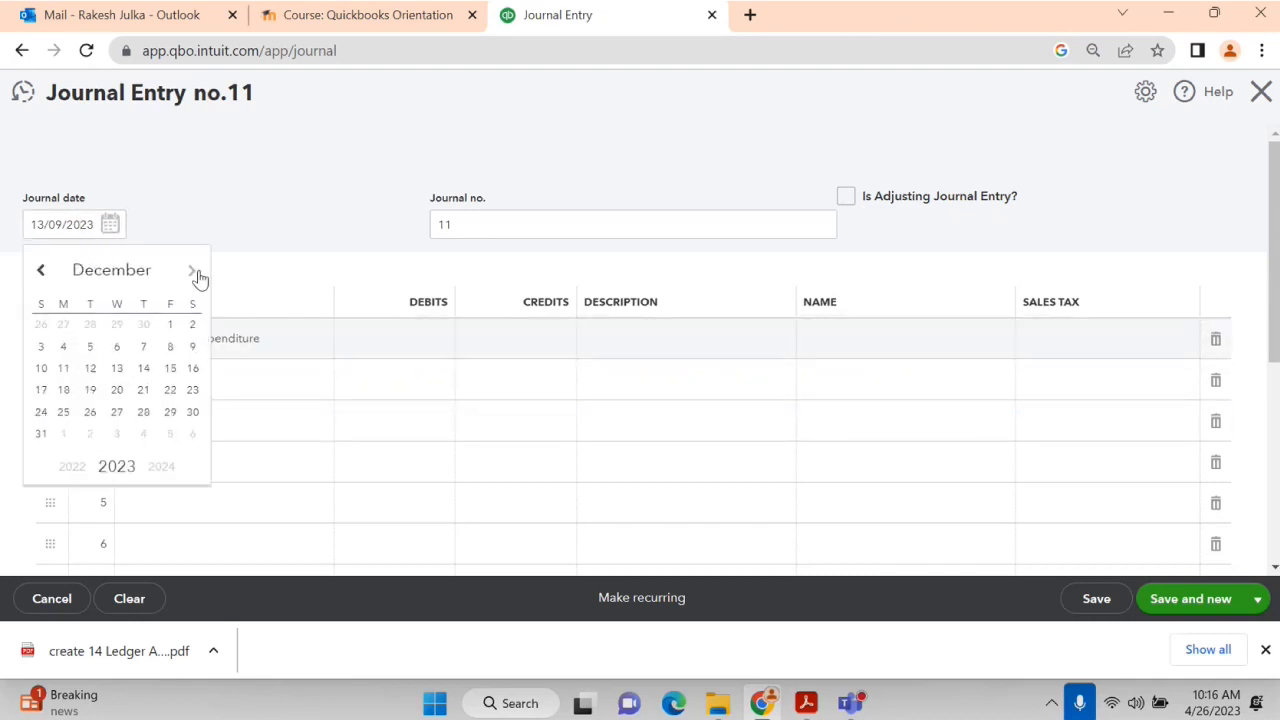
left_click(192, 413)
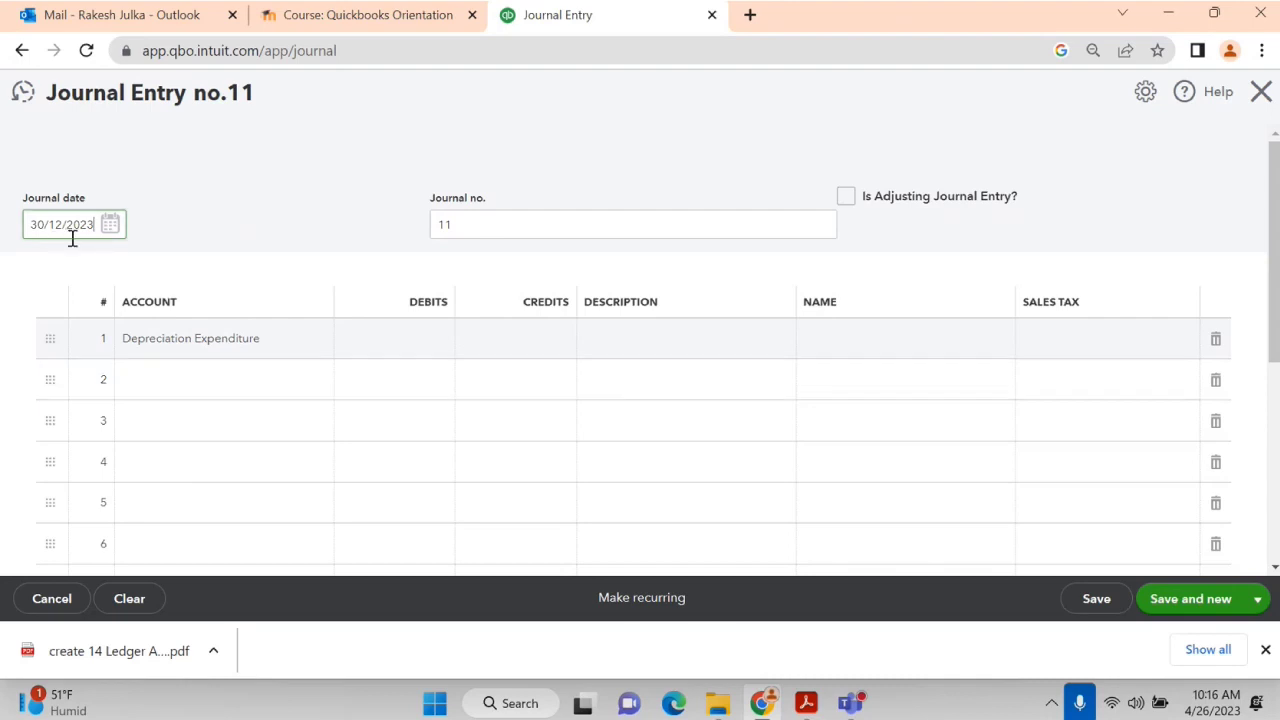
Debit Depreciation Expenditure with 90 and describe the line as "Dep on Furniture", checking the wording in the PDF.
left_click(412, 338)
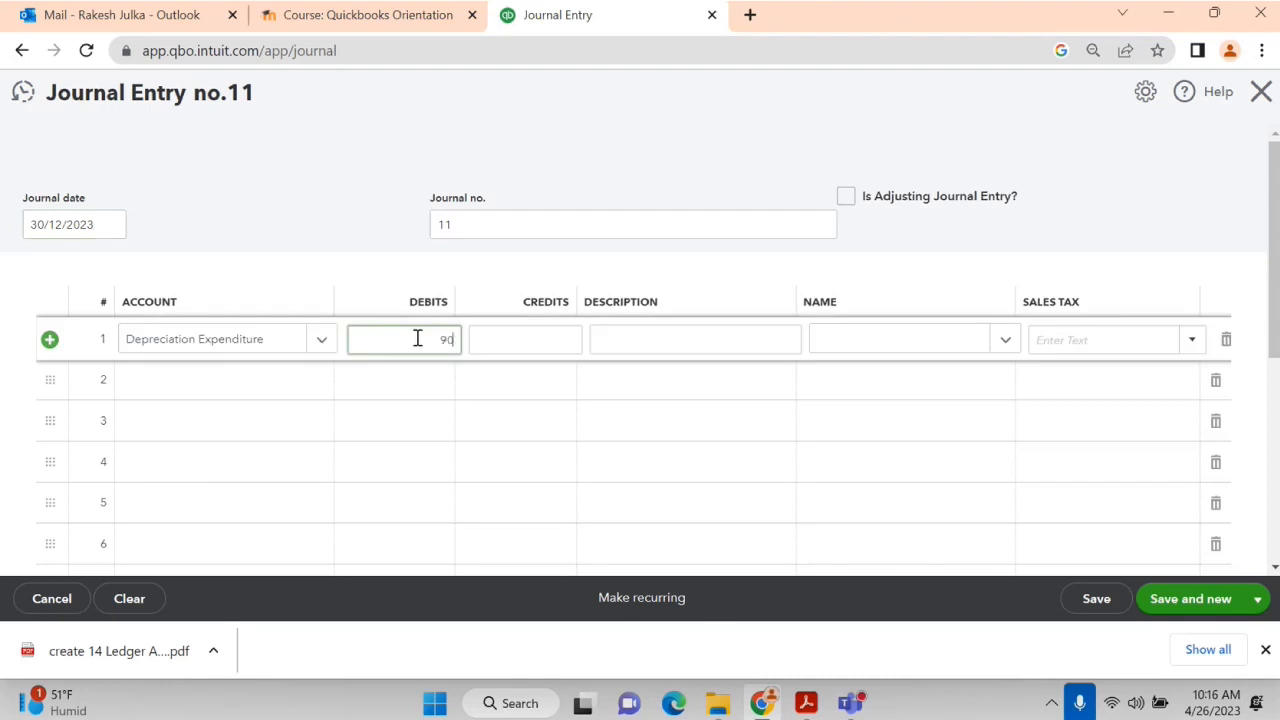
left_click(647, 347)
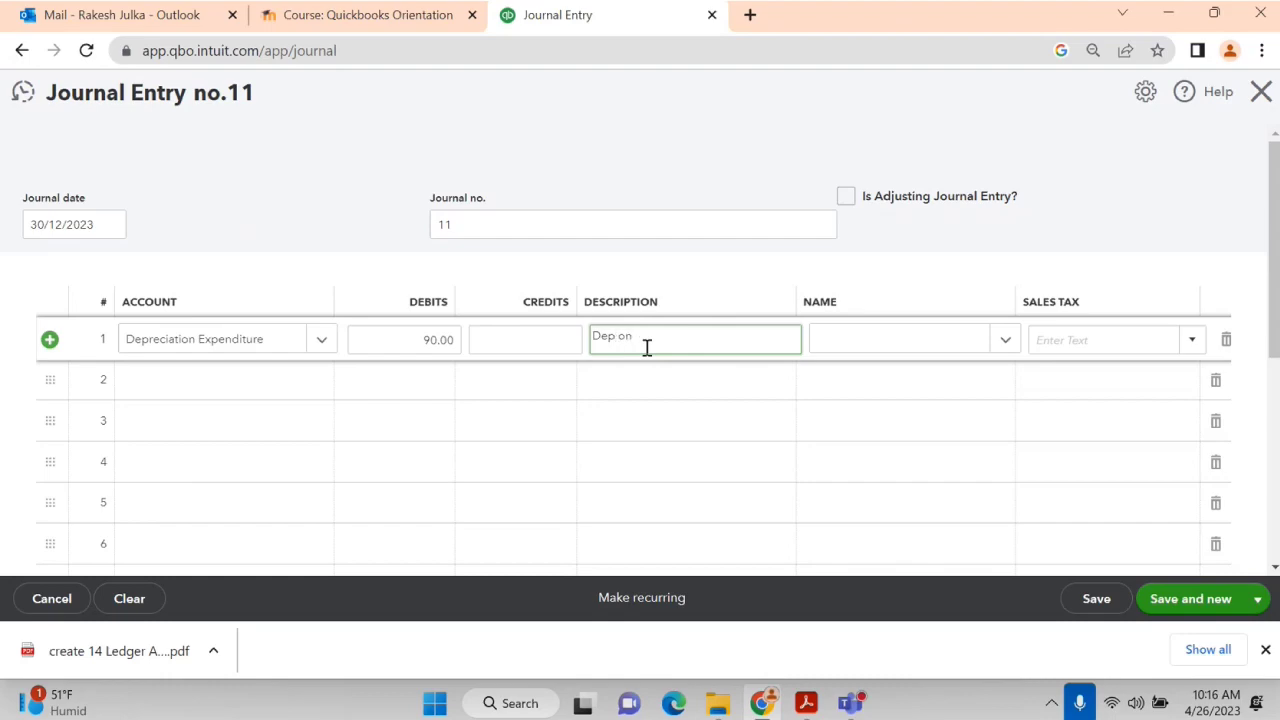
key("alt+Tab")
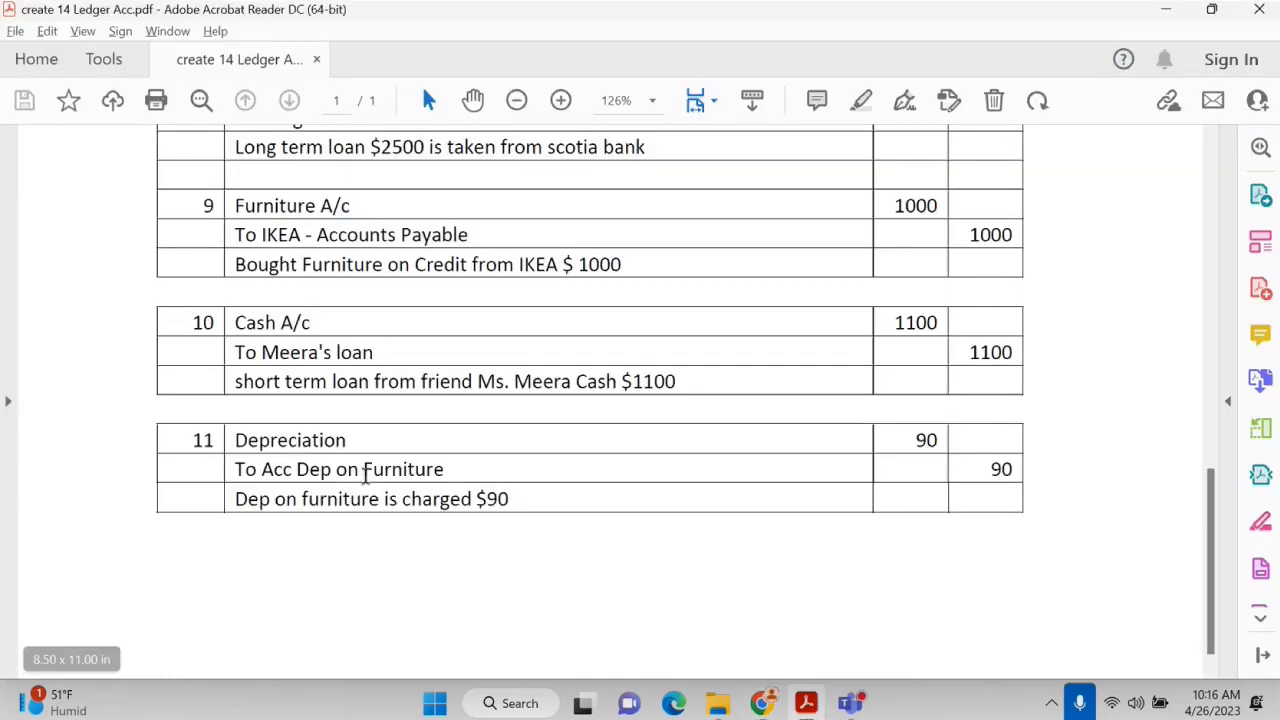
key("alt+Tab")
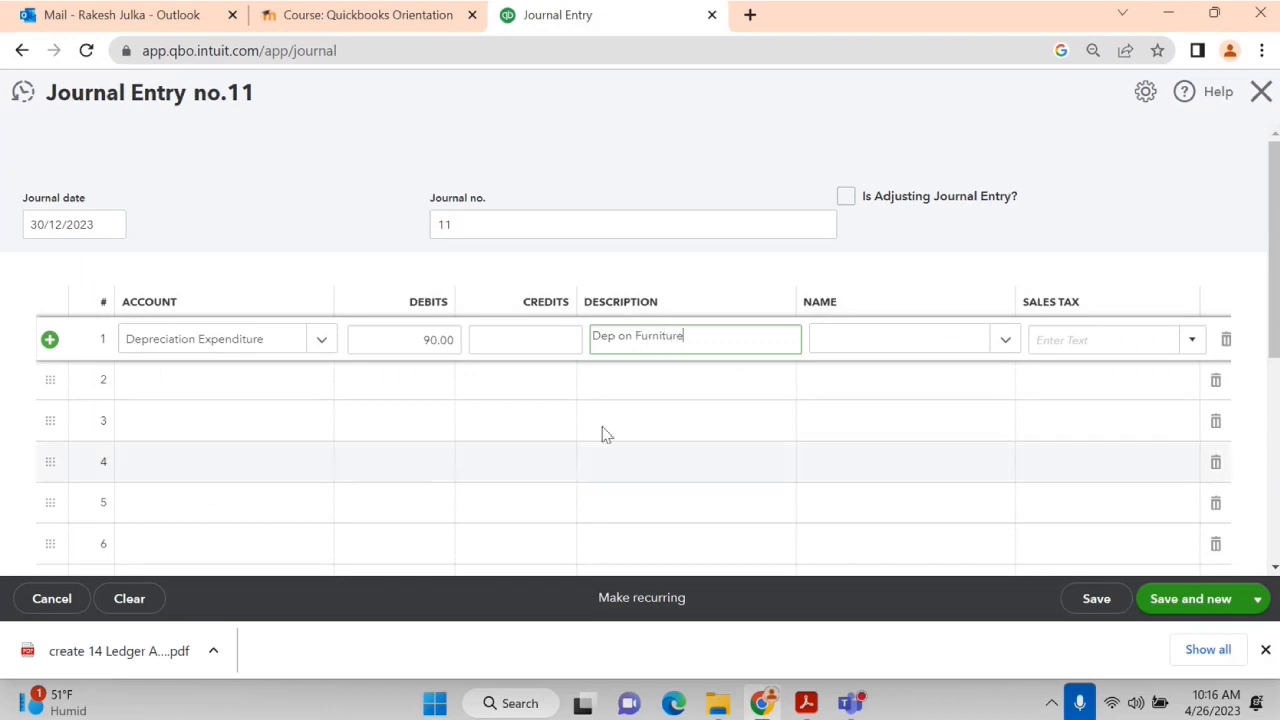
Choose Accm Dep - Furniture as the second line's account, then save journal entry no. 11 and start a new one.
left_click(229, 386)
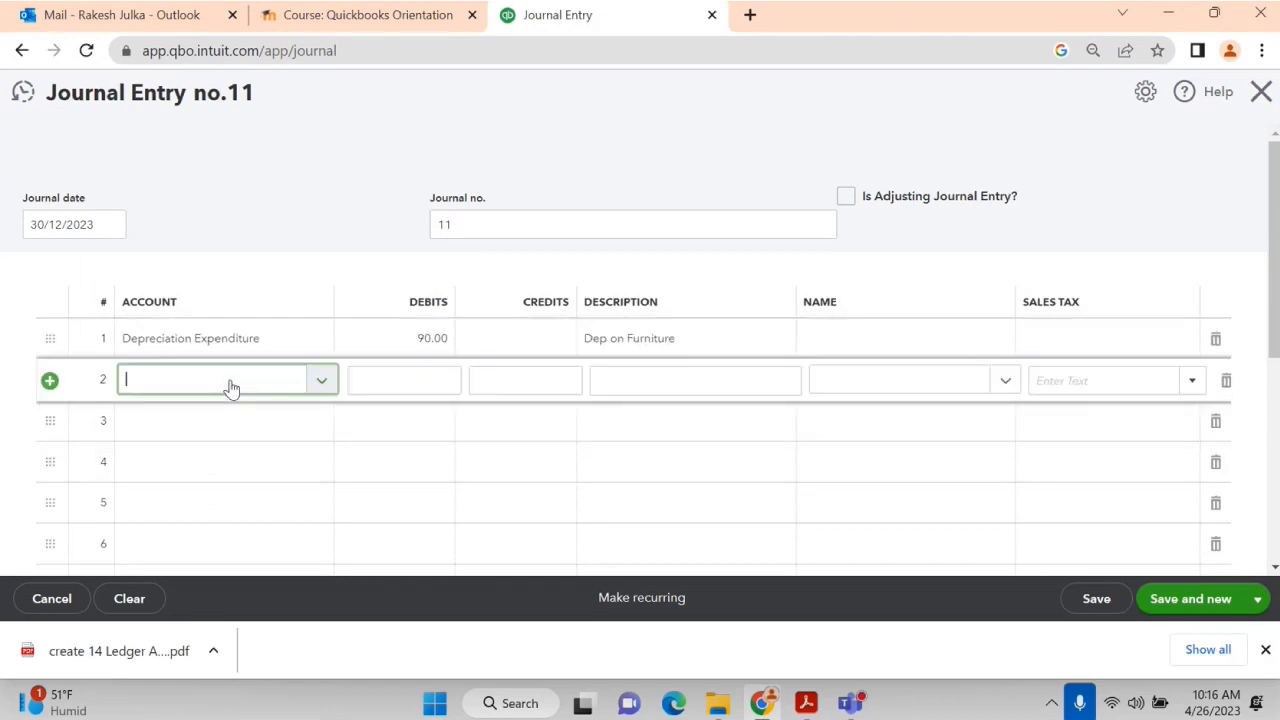
type("acc")
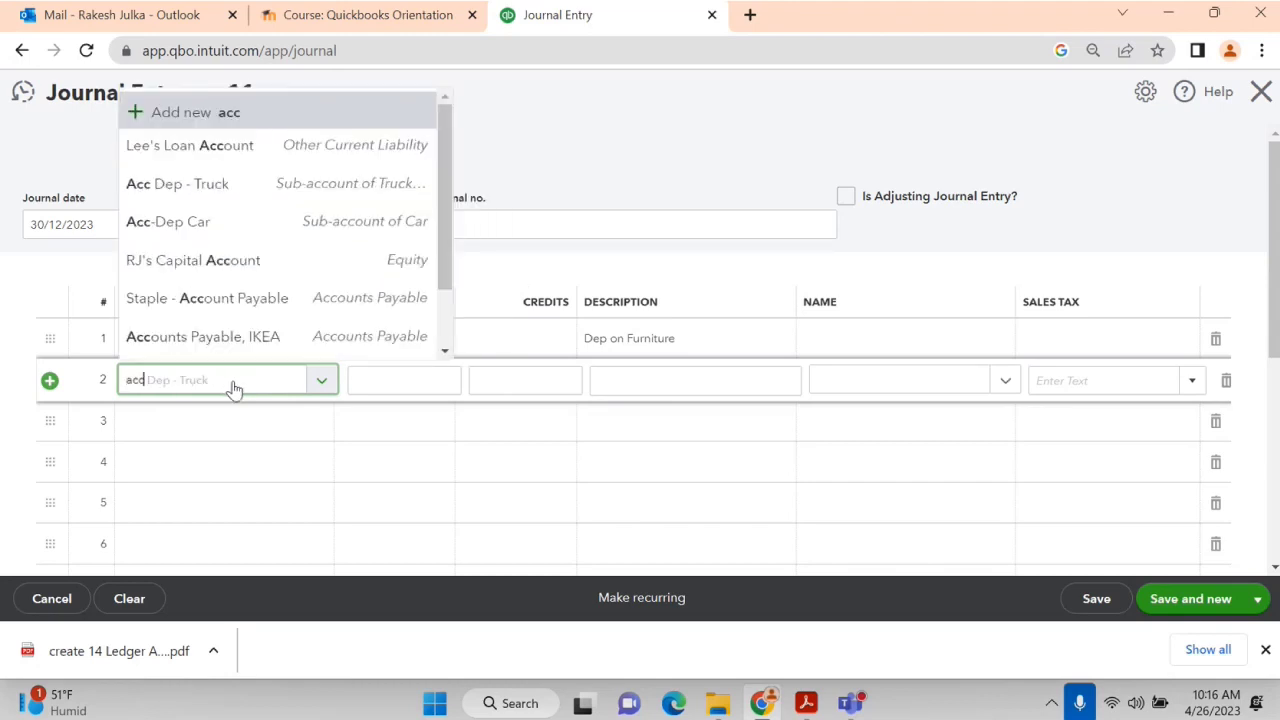
scroll(245, 292, "down", 1)
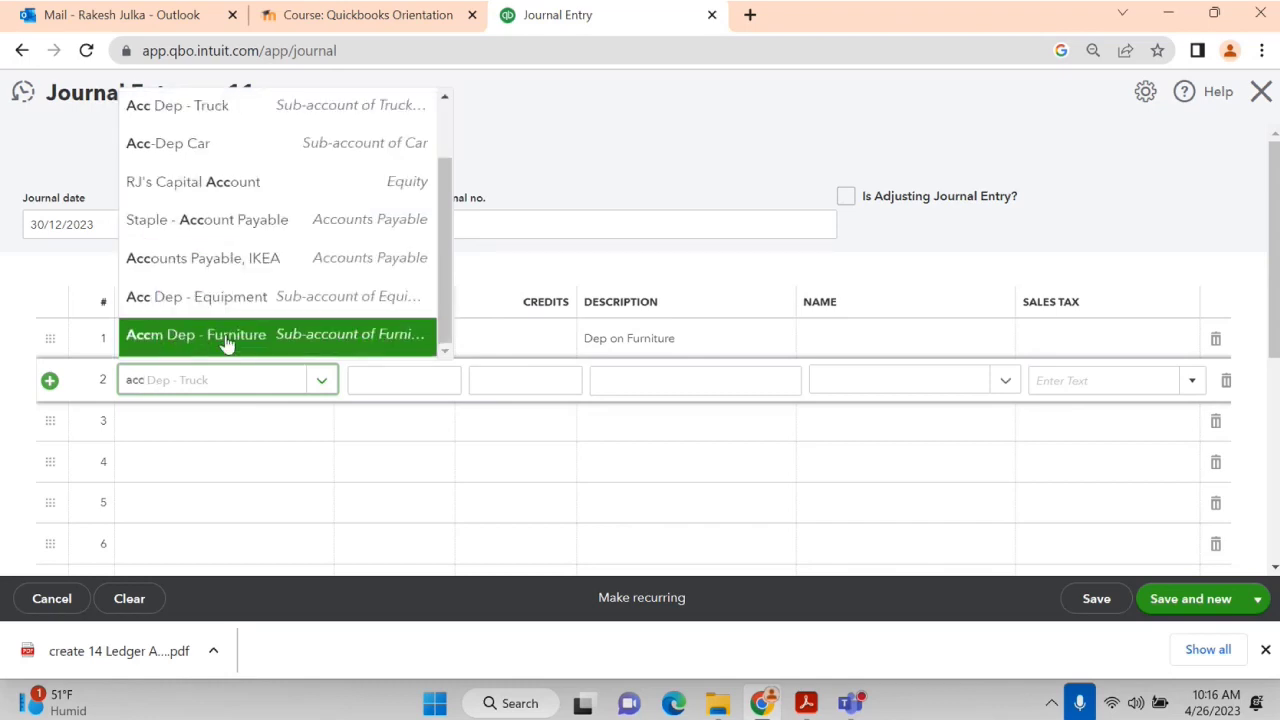
left_click(300, 338)
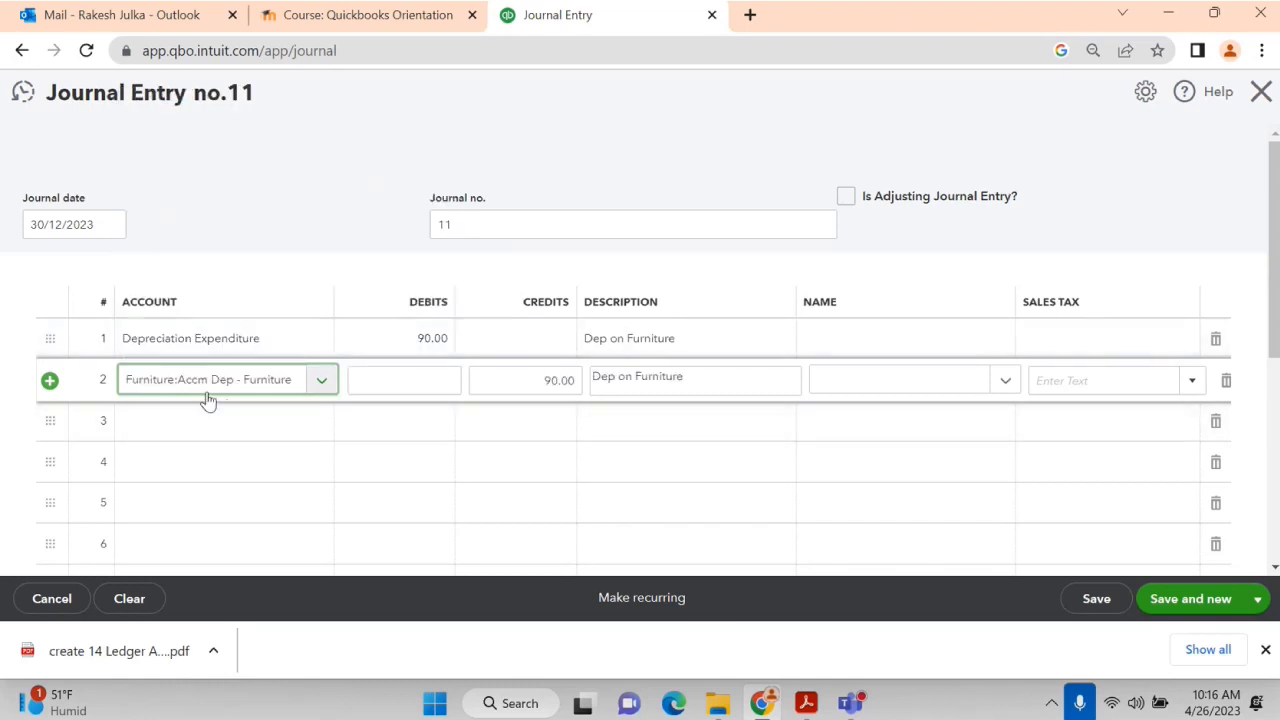
left_click(1185, 604)
left_click(1187, 604)
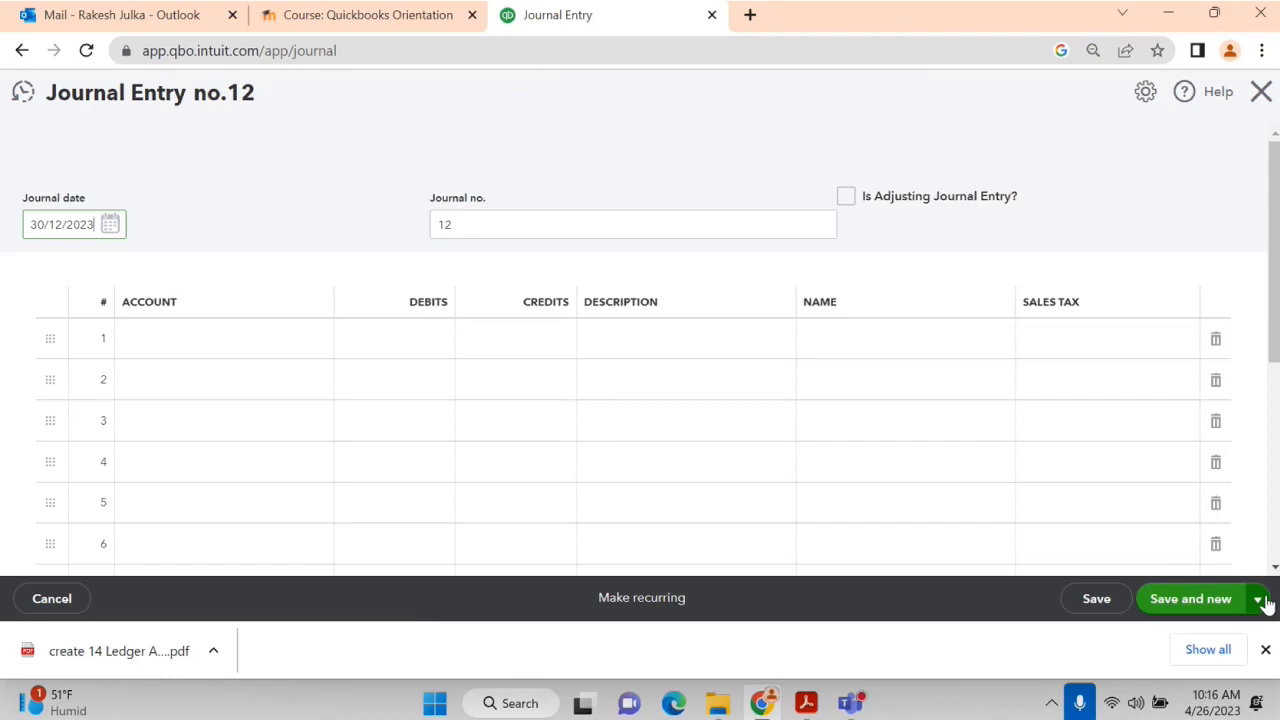
Look back over the transactions in the PDF for any left to record, and return to the blank journal entry.
key("alt+Tab")
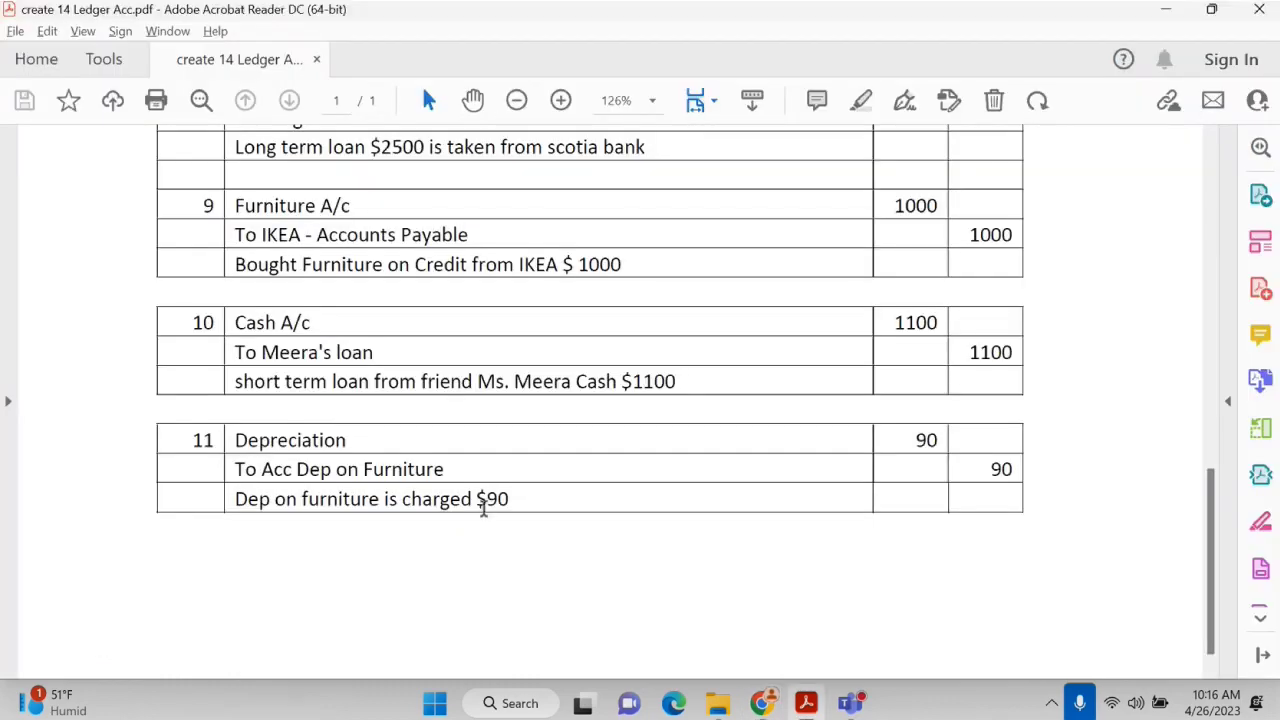
scroll(485, 508, "up", 8)
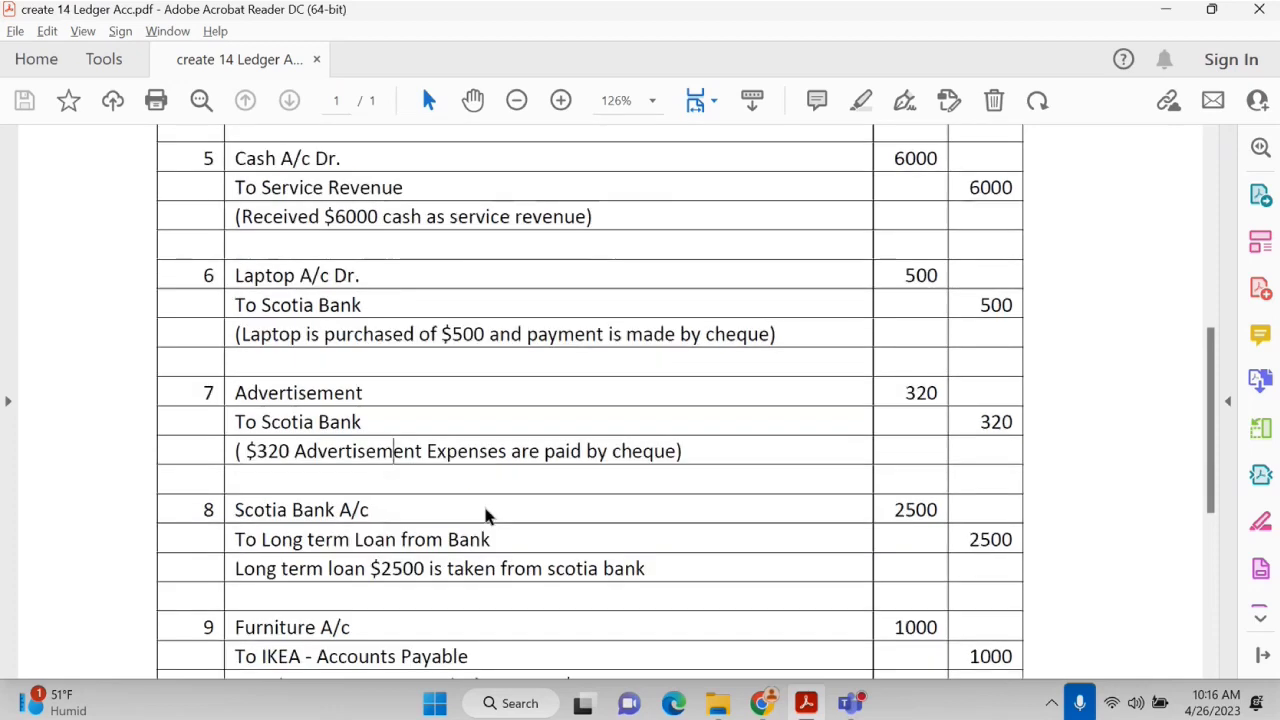
key("alt+Tab")
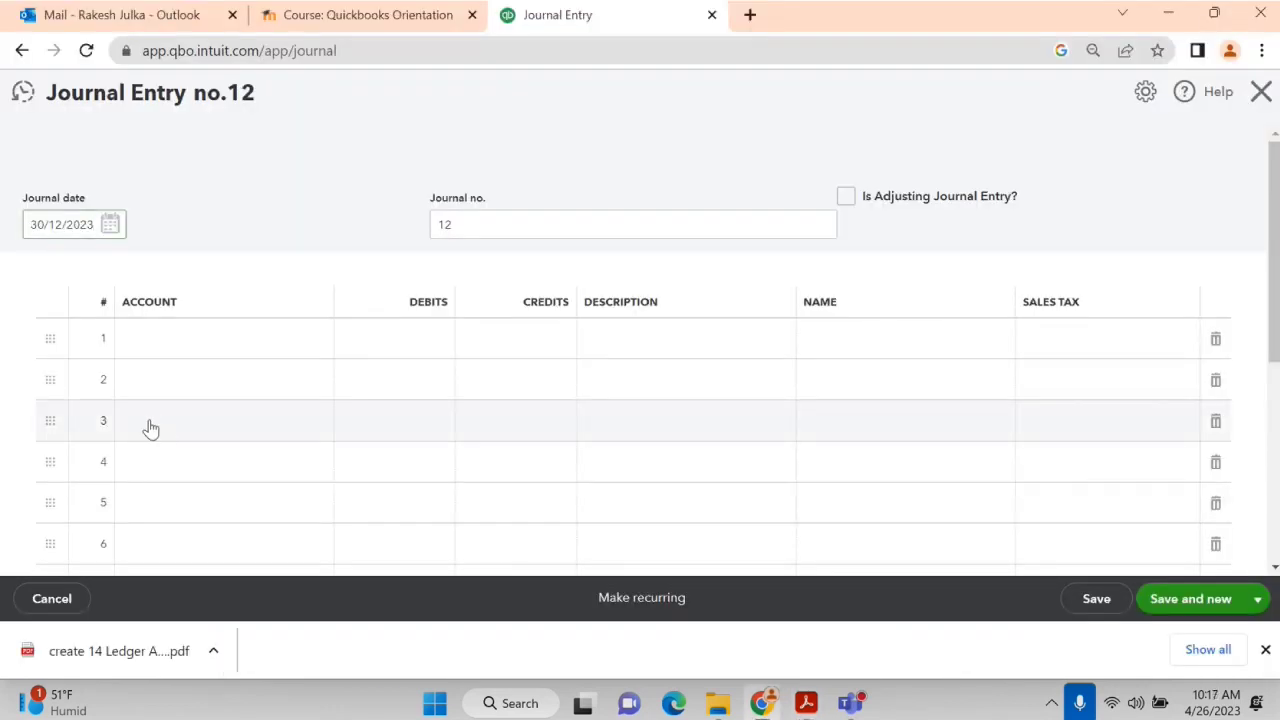